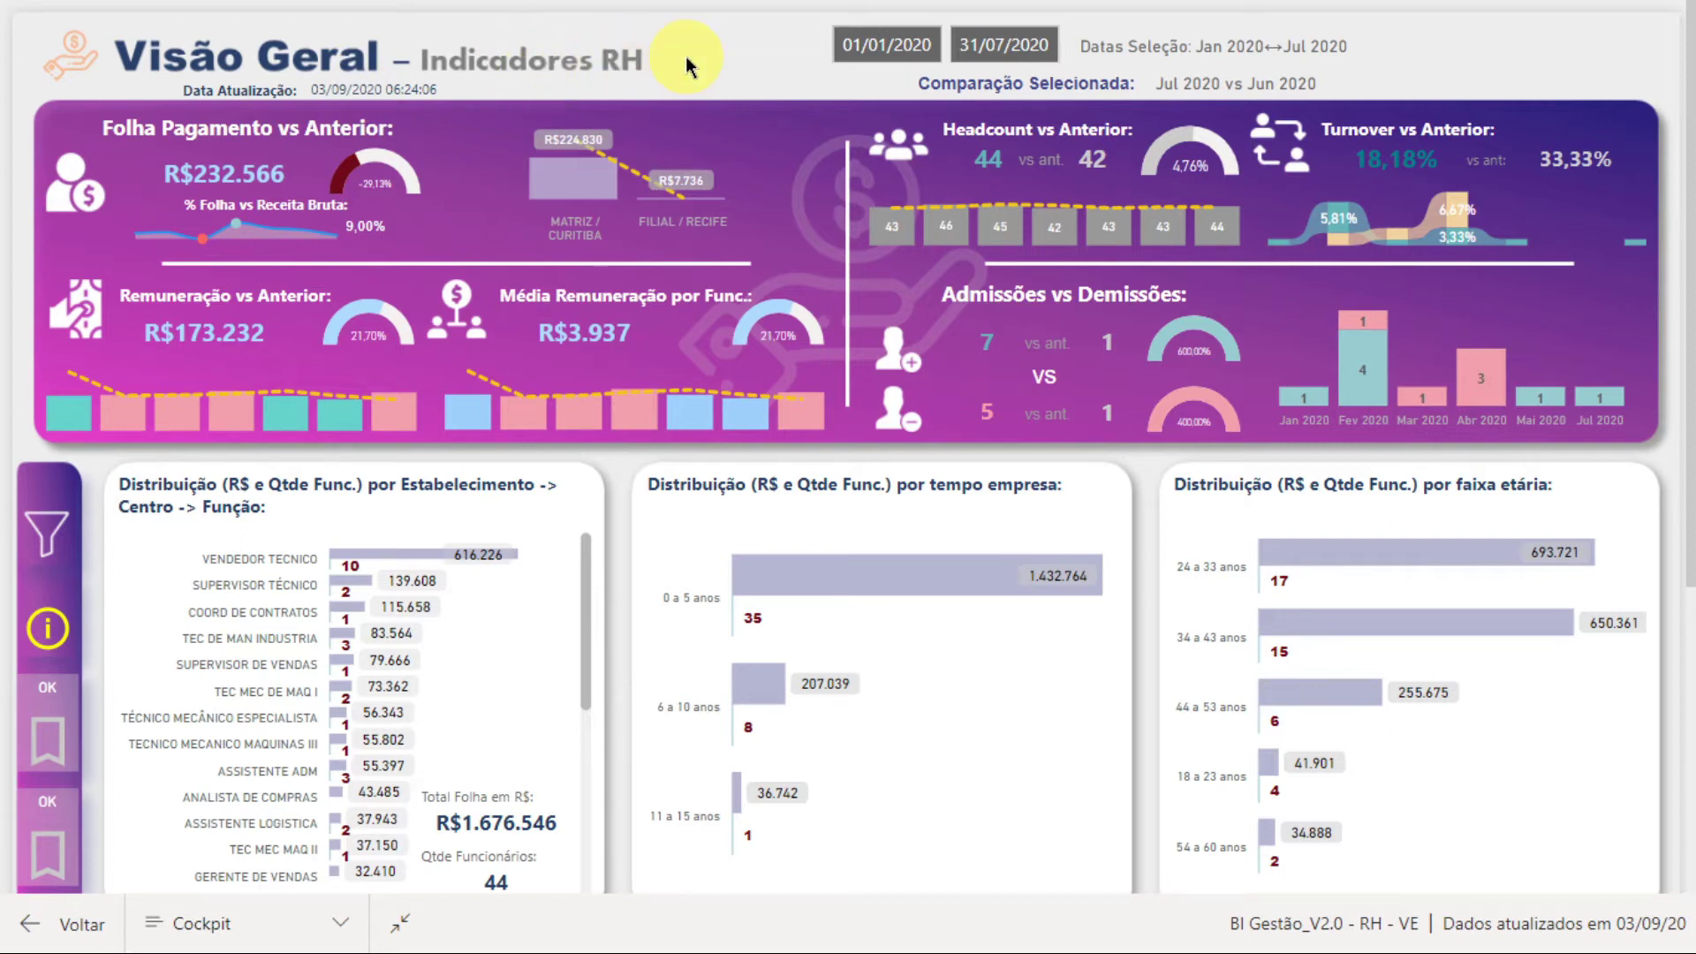
- Check the start-date calendar of the reporting period and close it without choosing another date
click(926, 47)
click(983, 35)
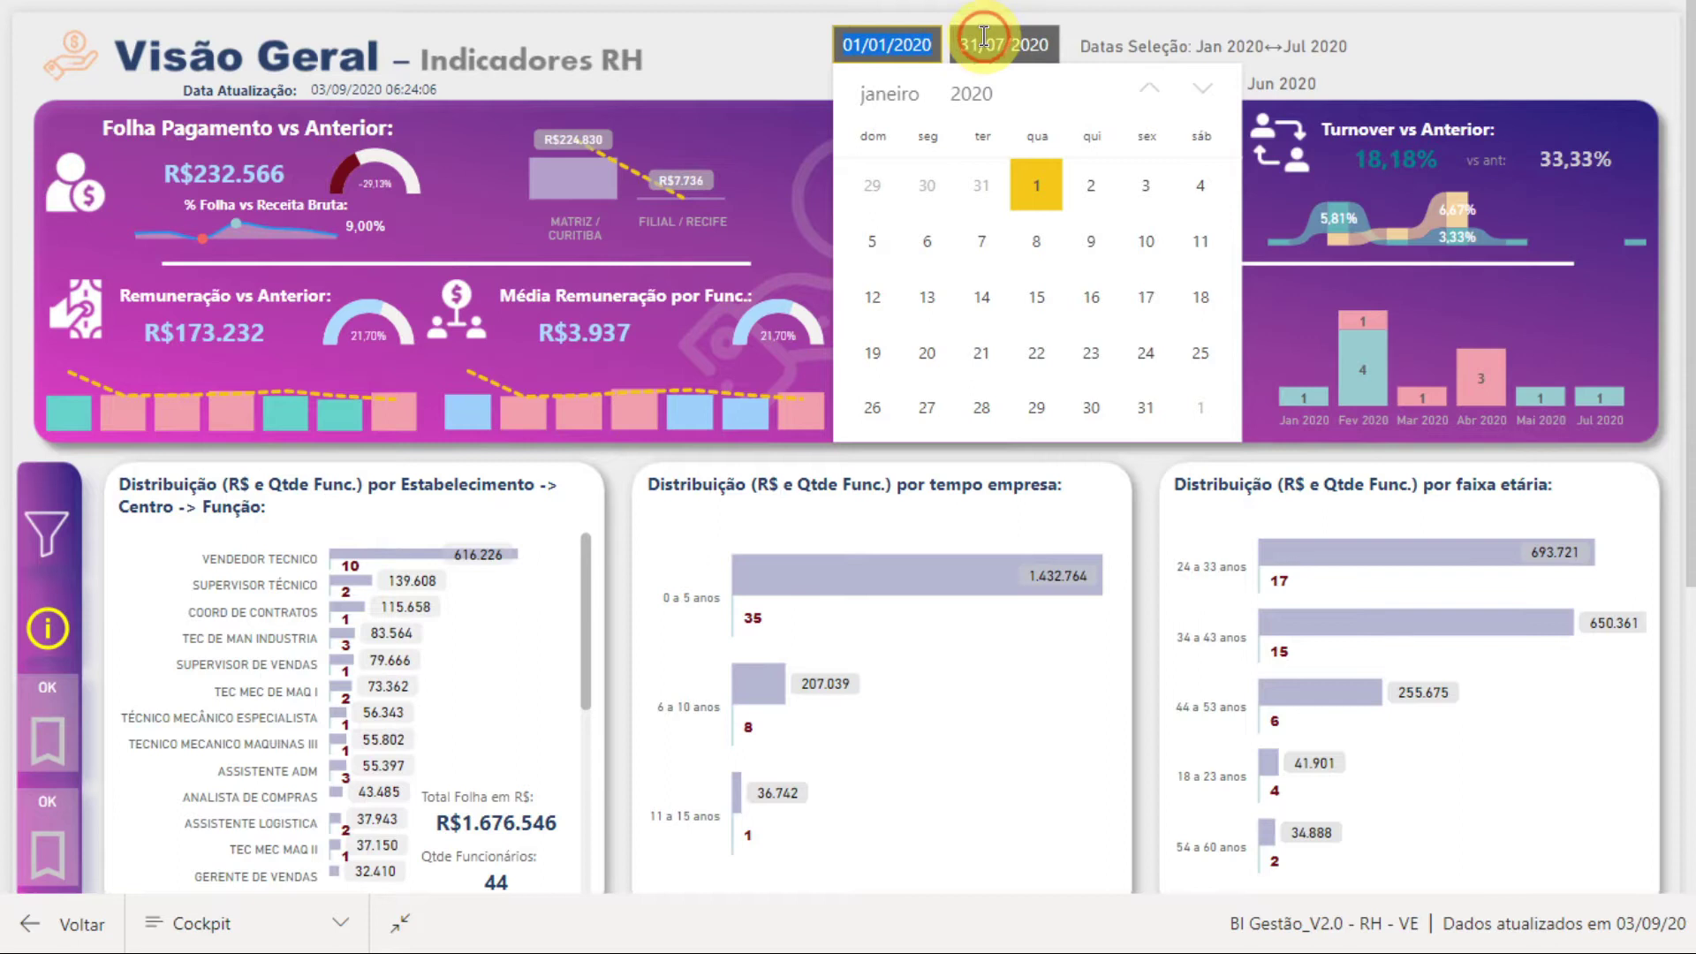
click(766, 34)
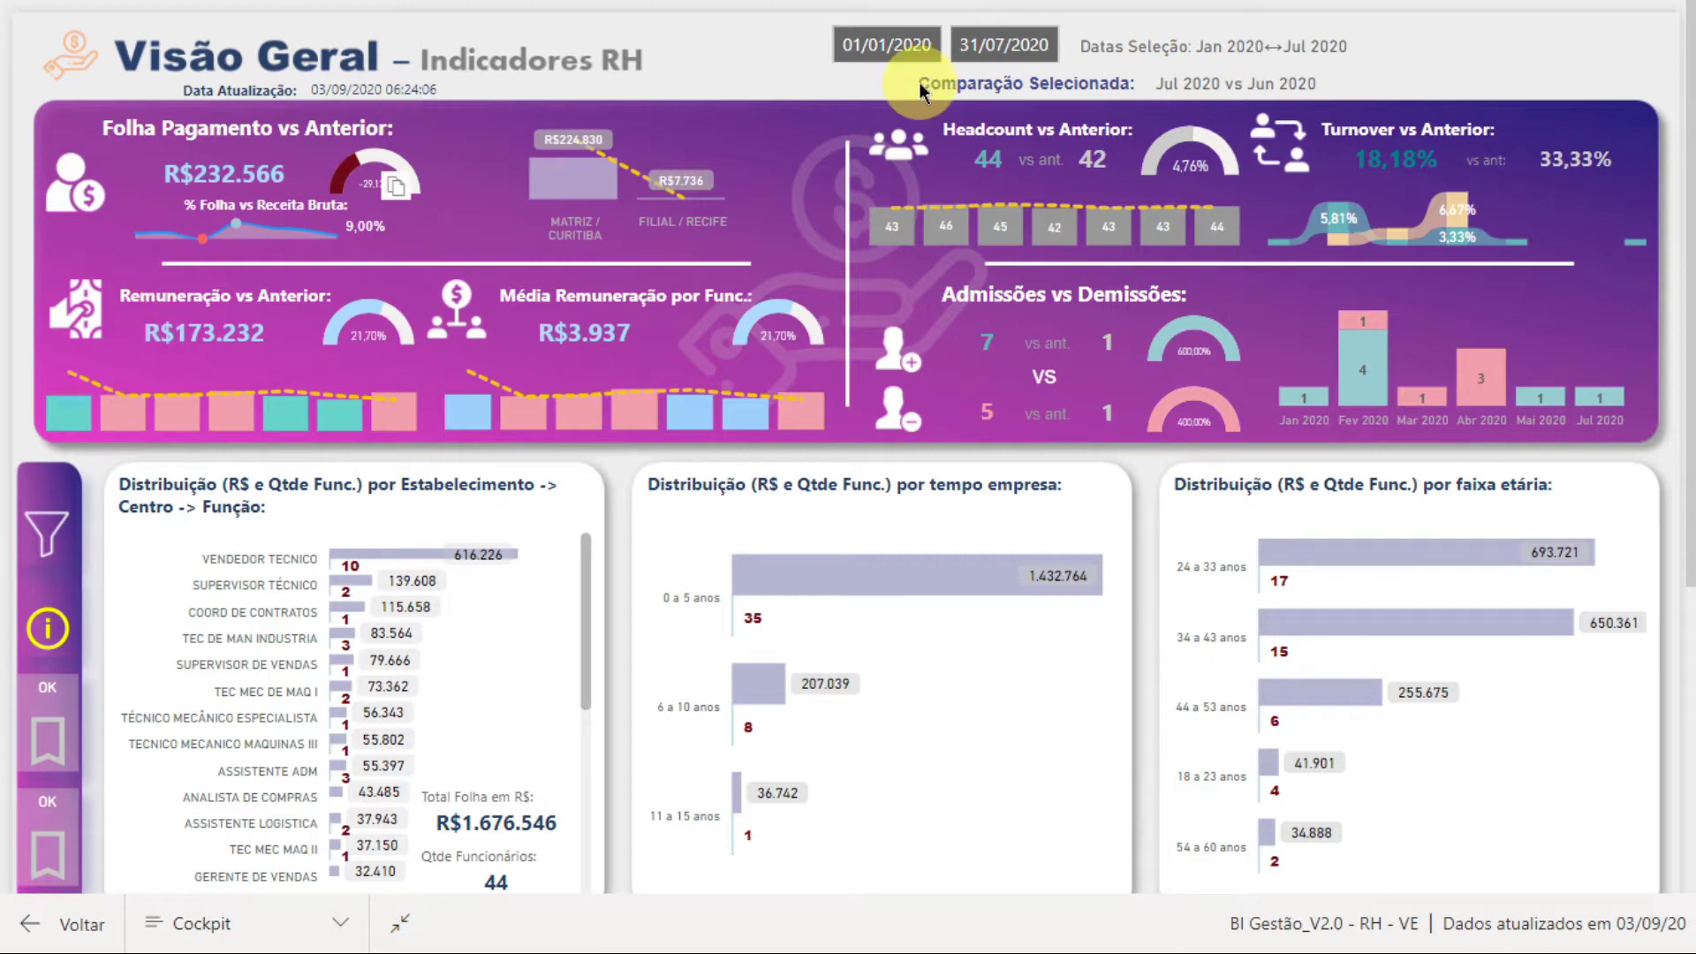
- Show the Filtros RH pane and review the comparison options of the Seleção de Métricas filter
click(46, 546)
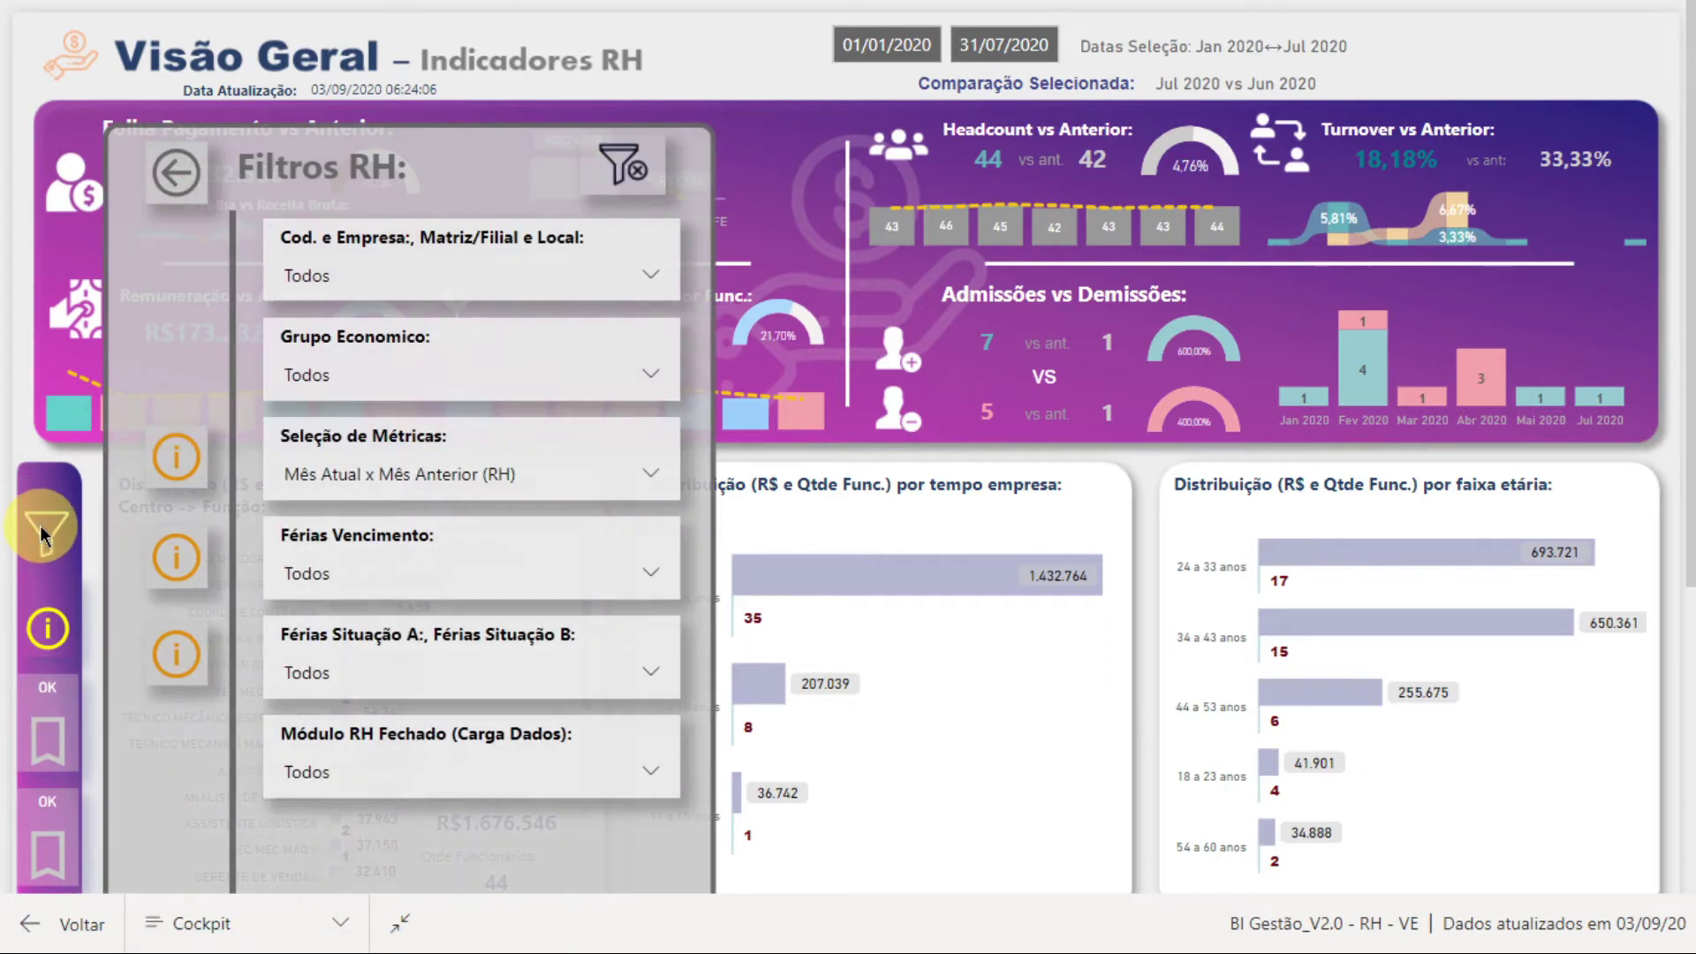
click(384, 477)
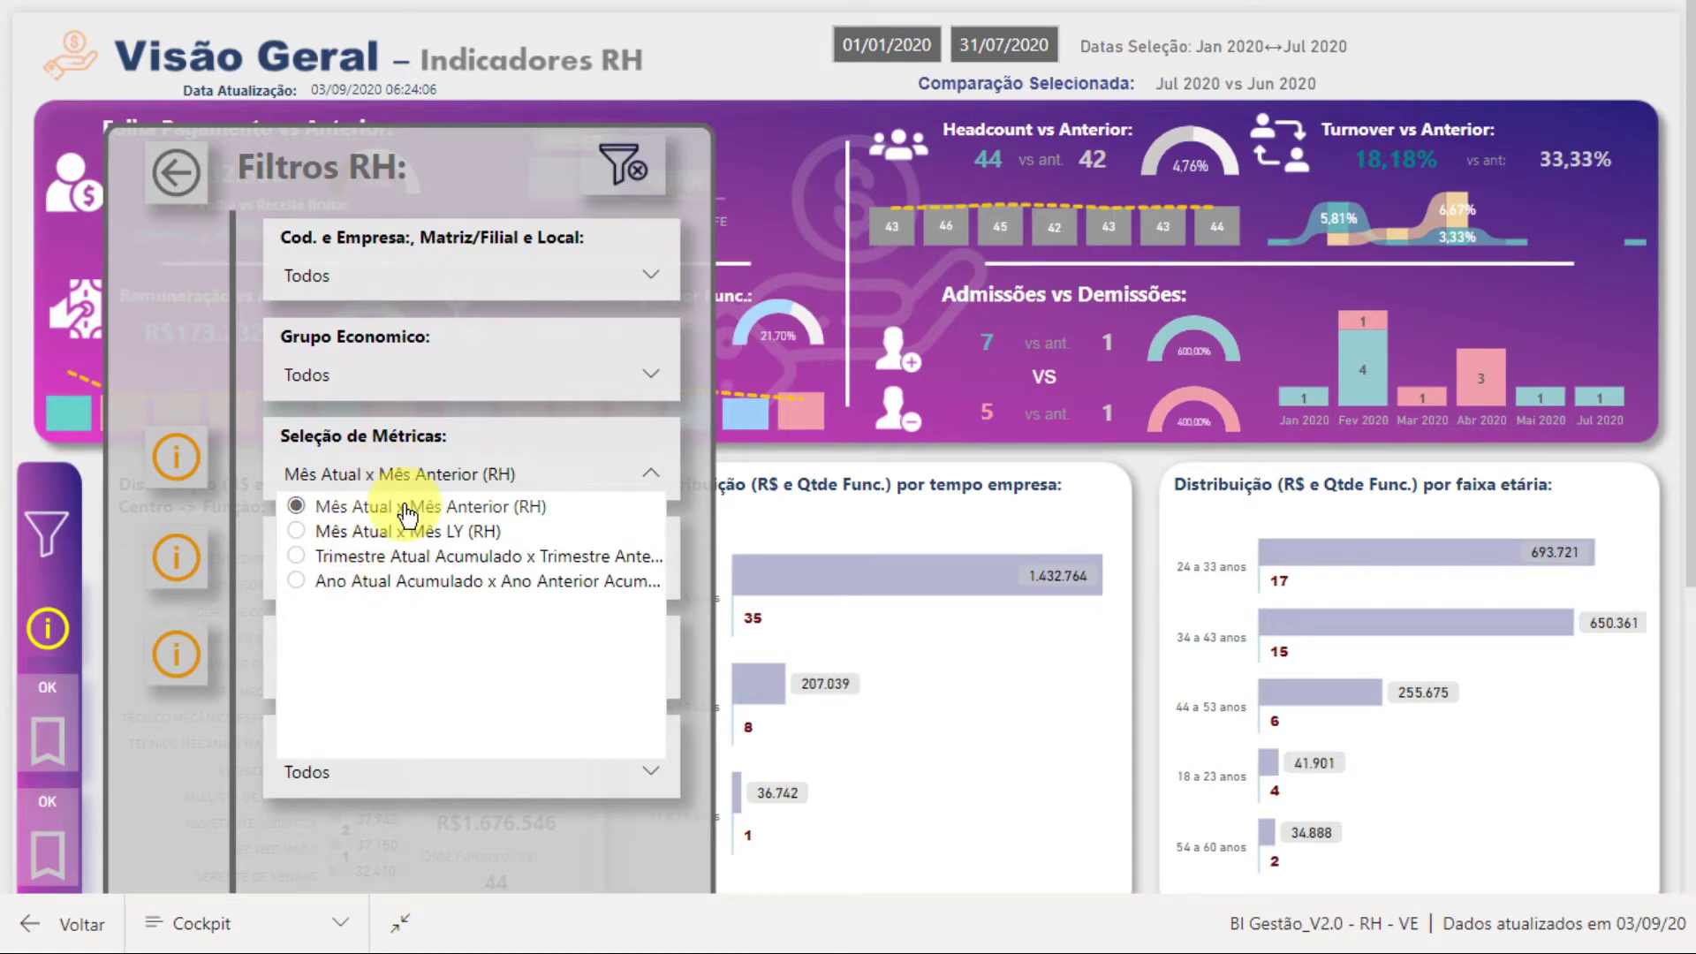
click(388, 482)
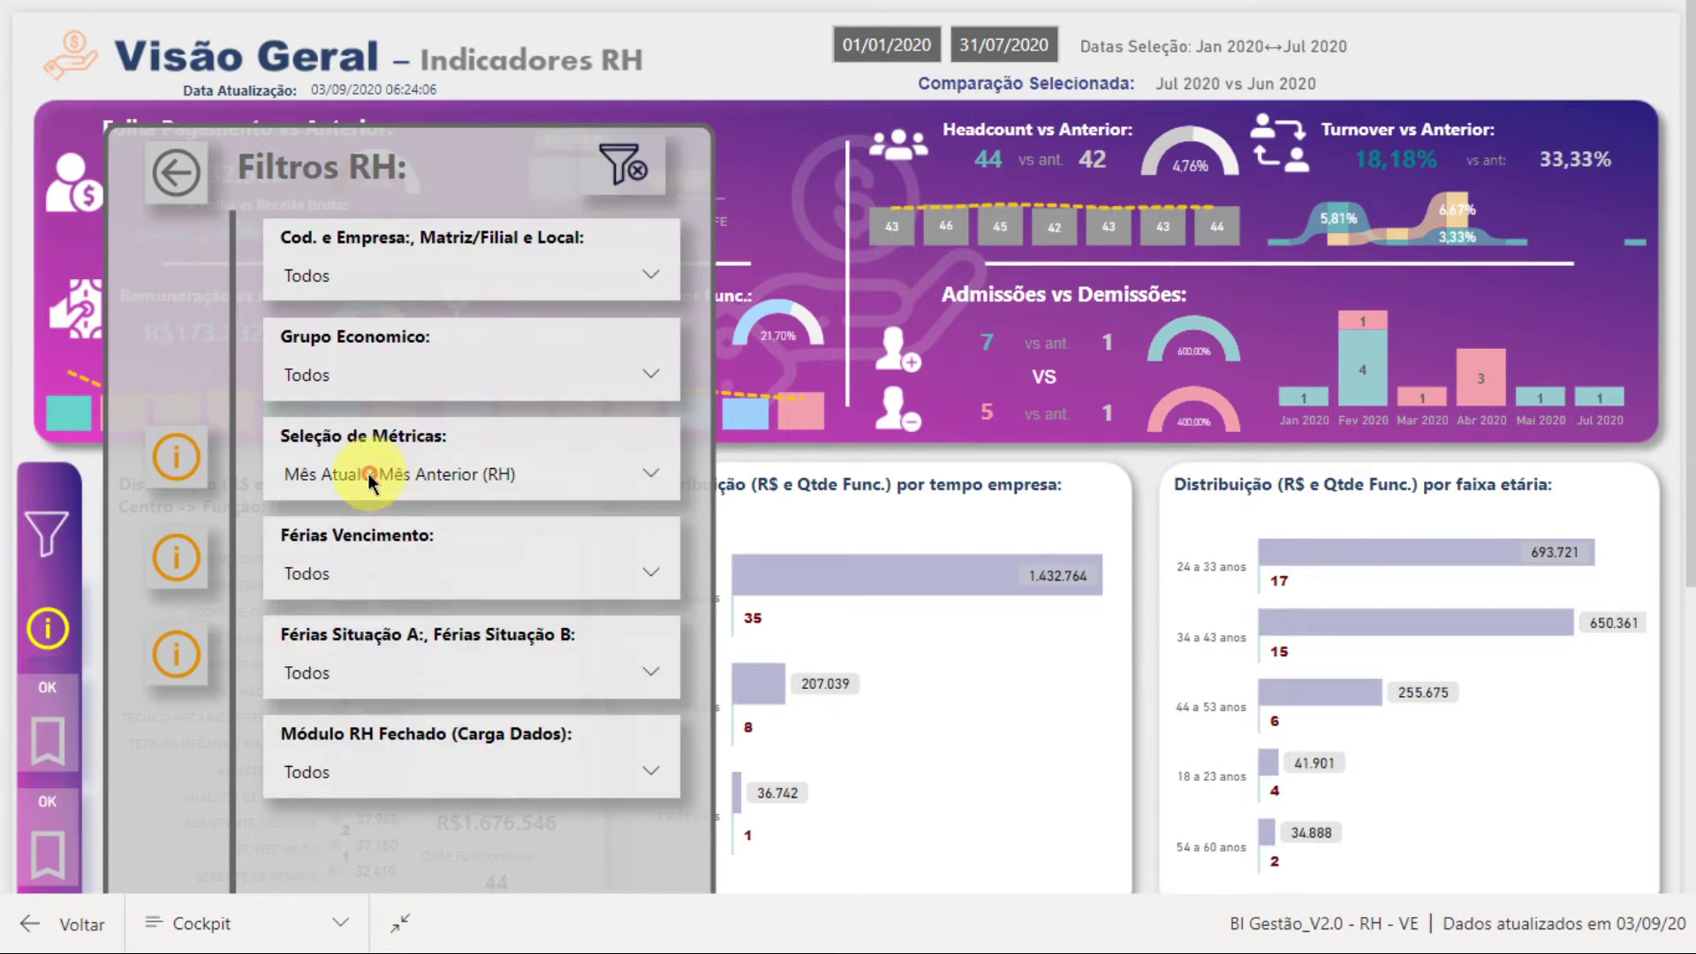
- Read the instructions for the Seleção de Métricas filter and for the Férias Vencimento and Situação filters
mouse_move(183, 475)
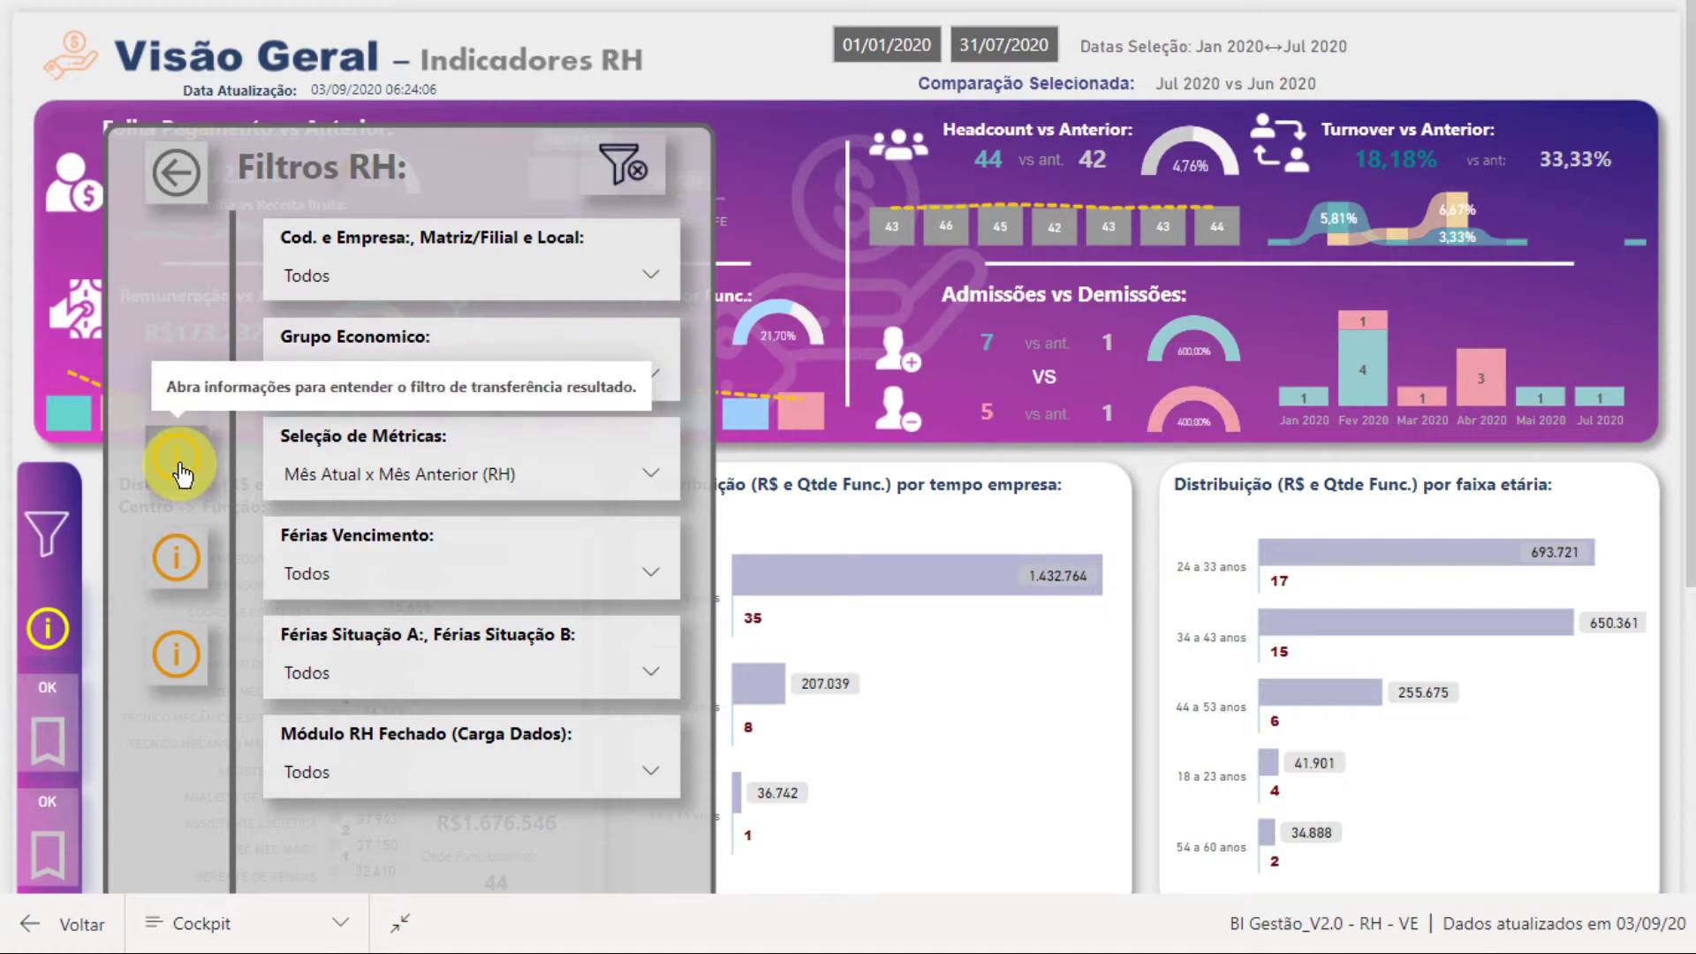
click(182, 468)
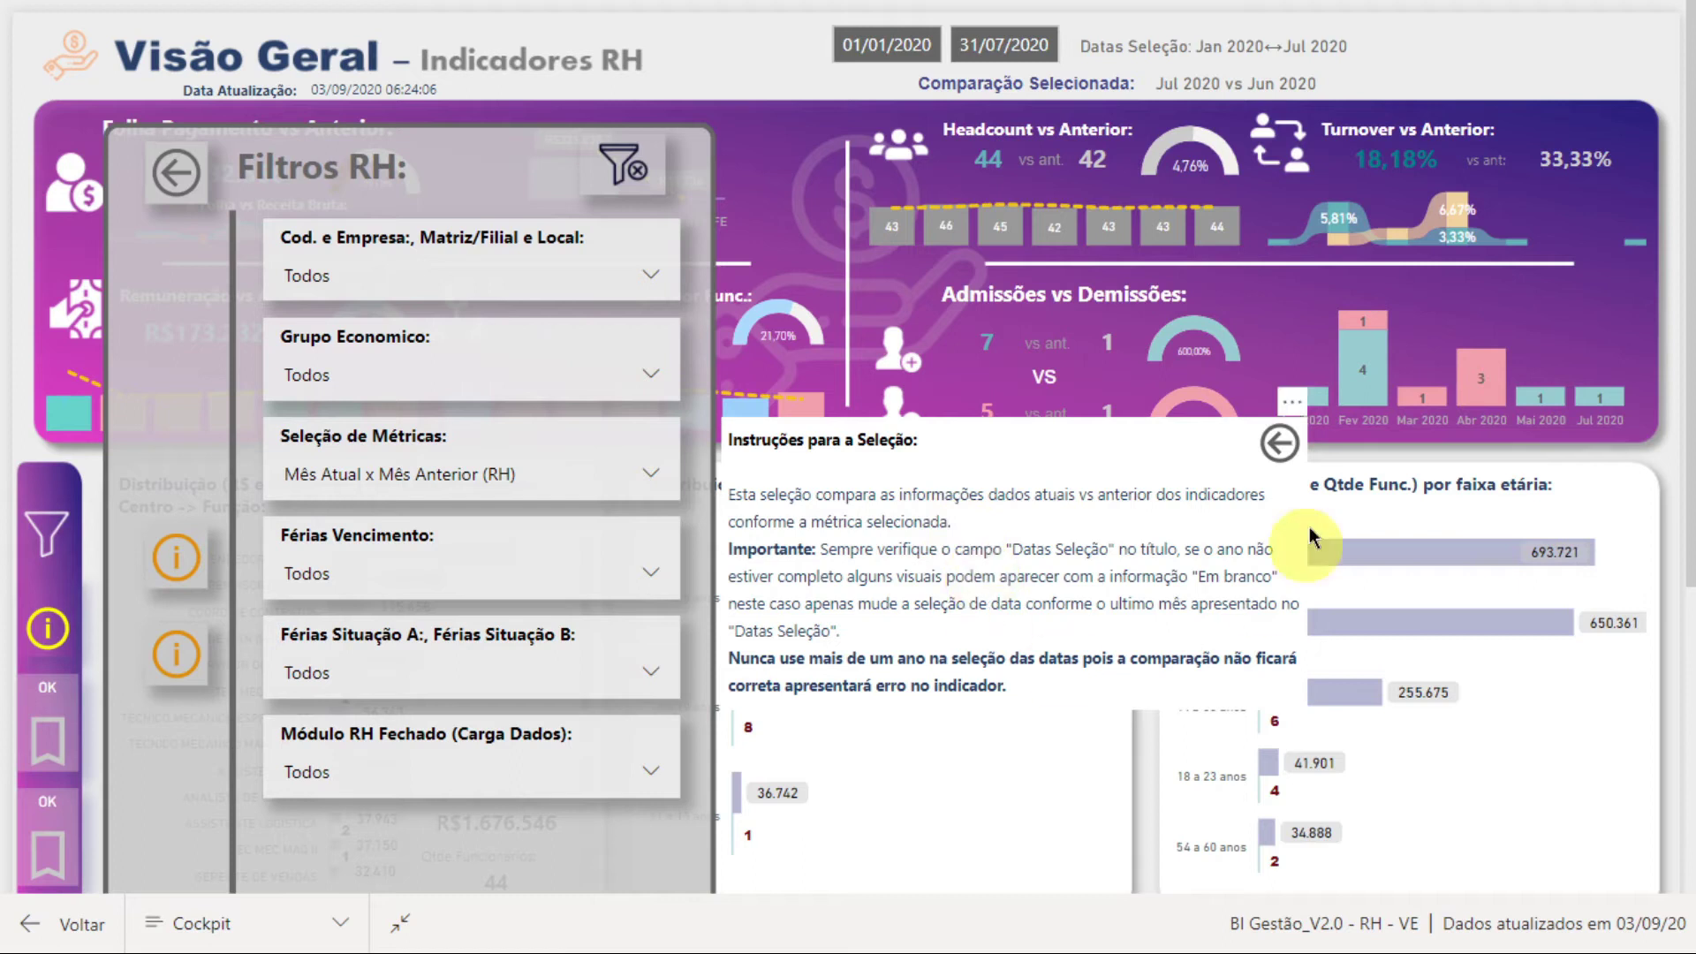
click(1282, 449)
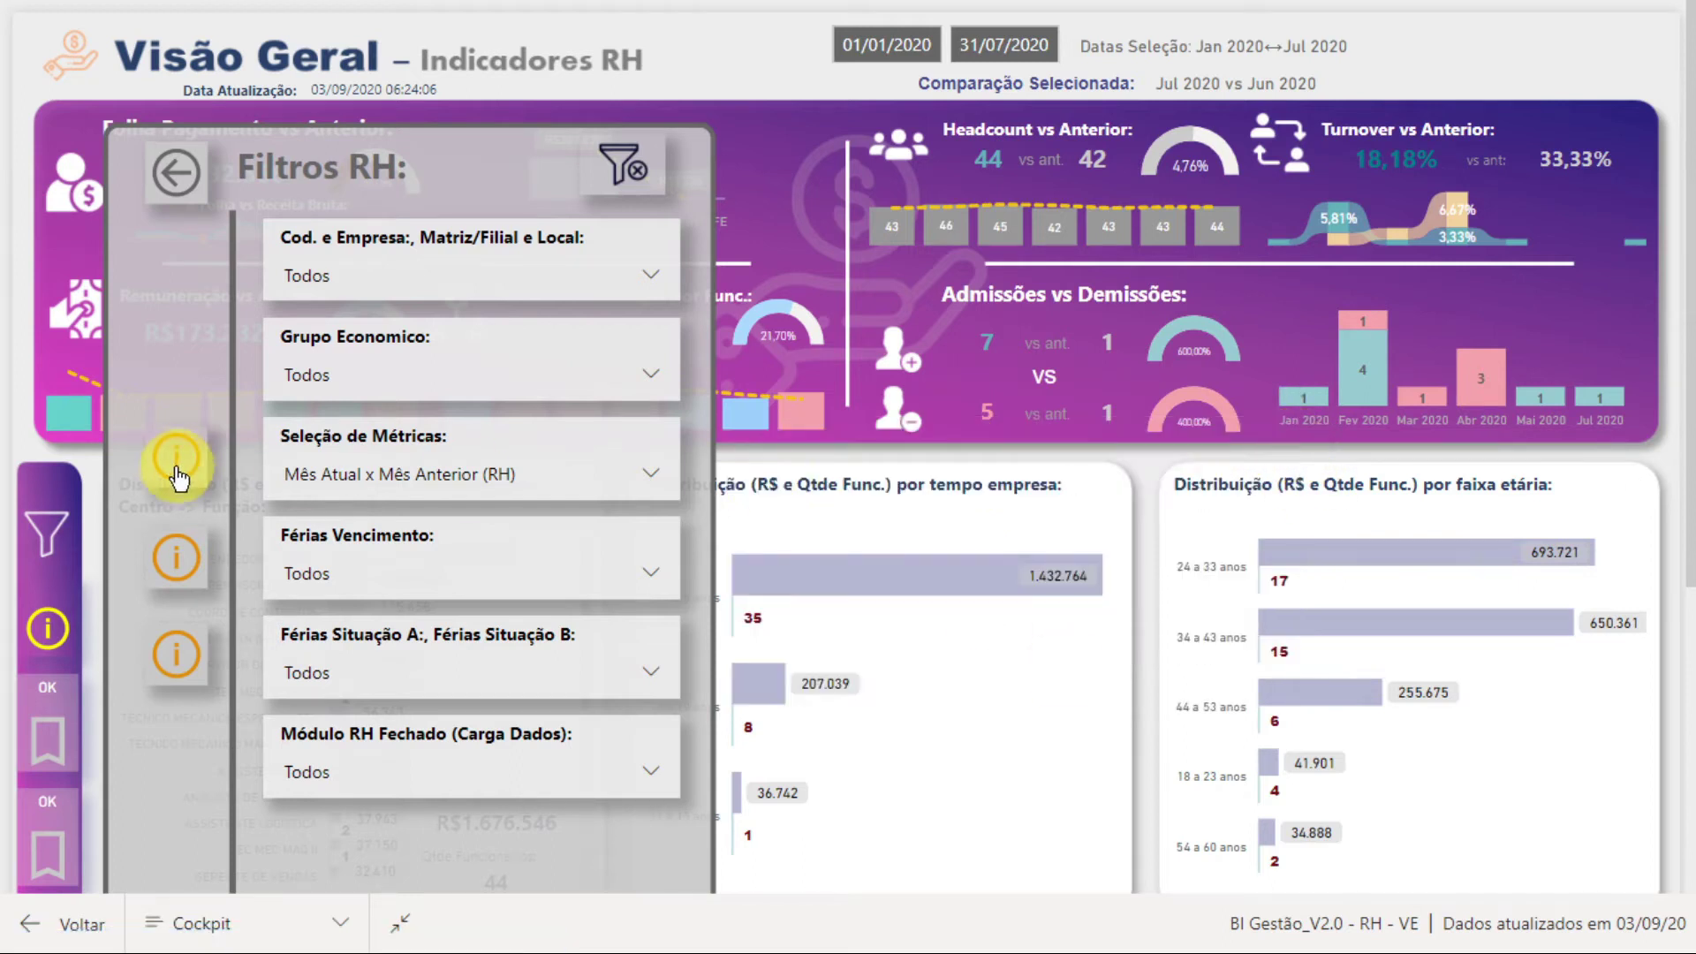
click(178, 572)
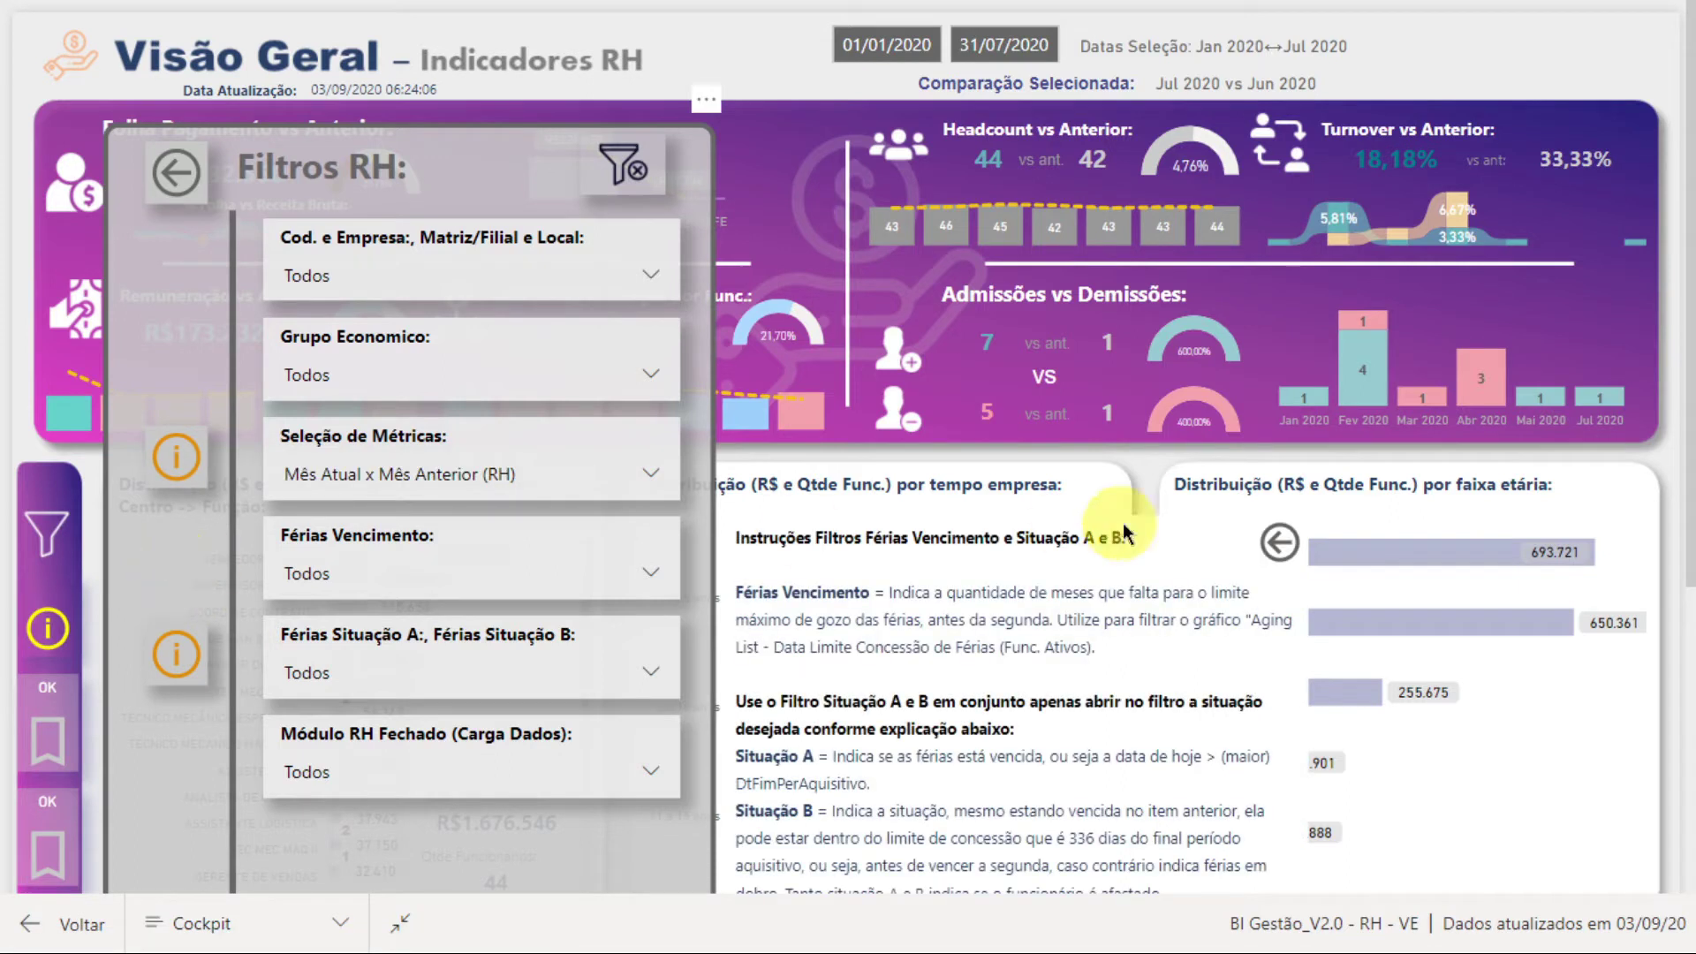
click(1289, 552)
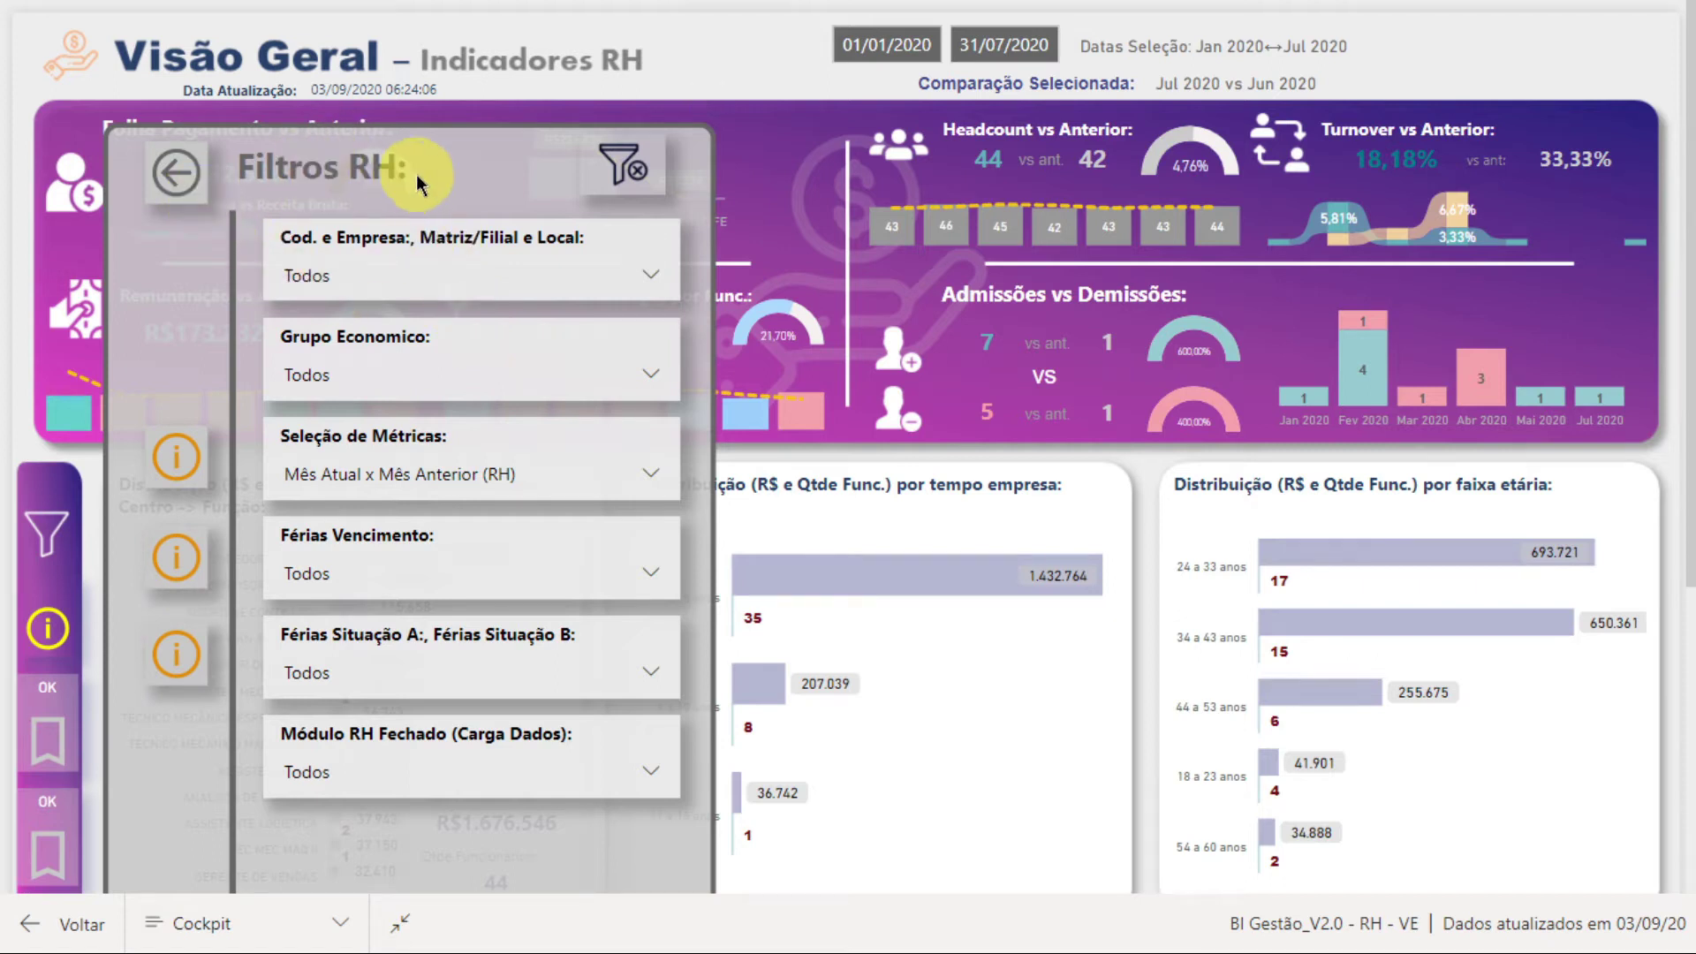
- Deselect all entries in the Cod. e Empresa filter and inspect the branches under EMPRESA B and EMPRESA A
click(374, 282)
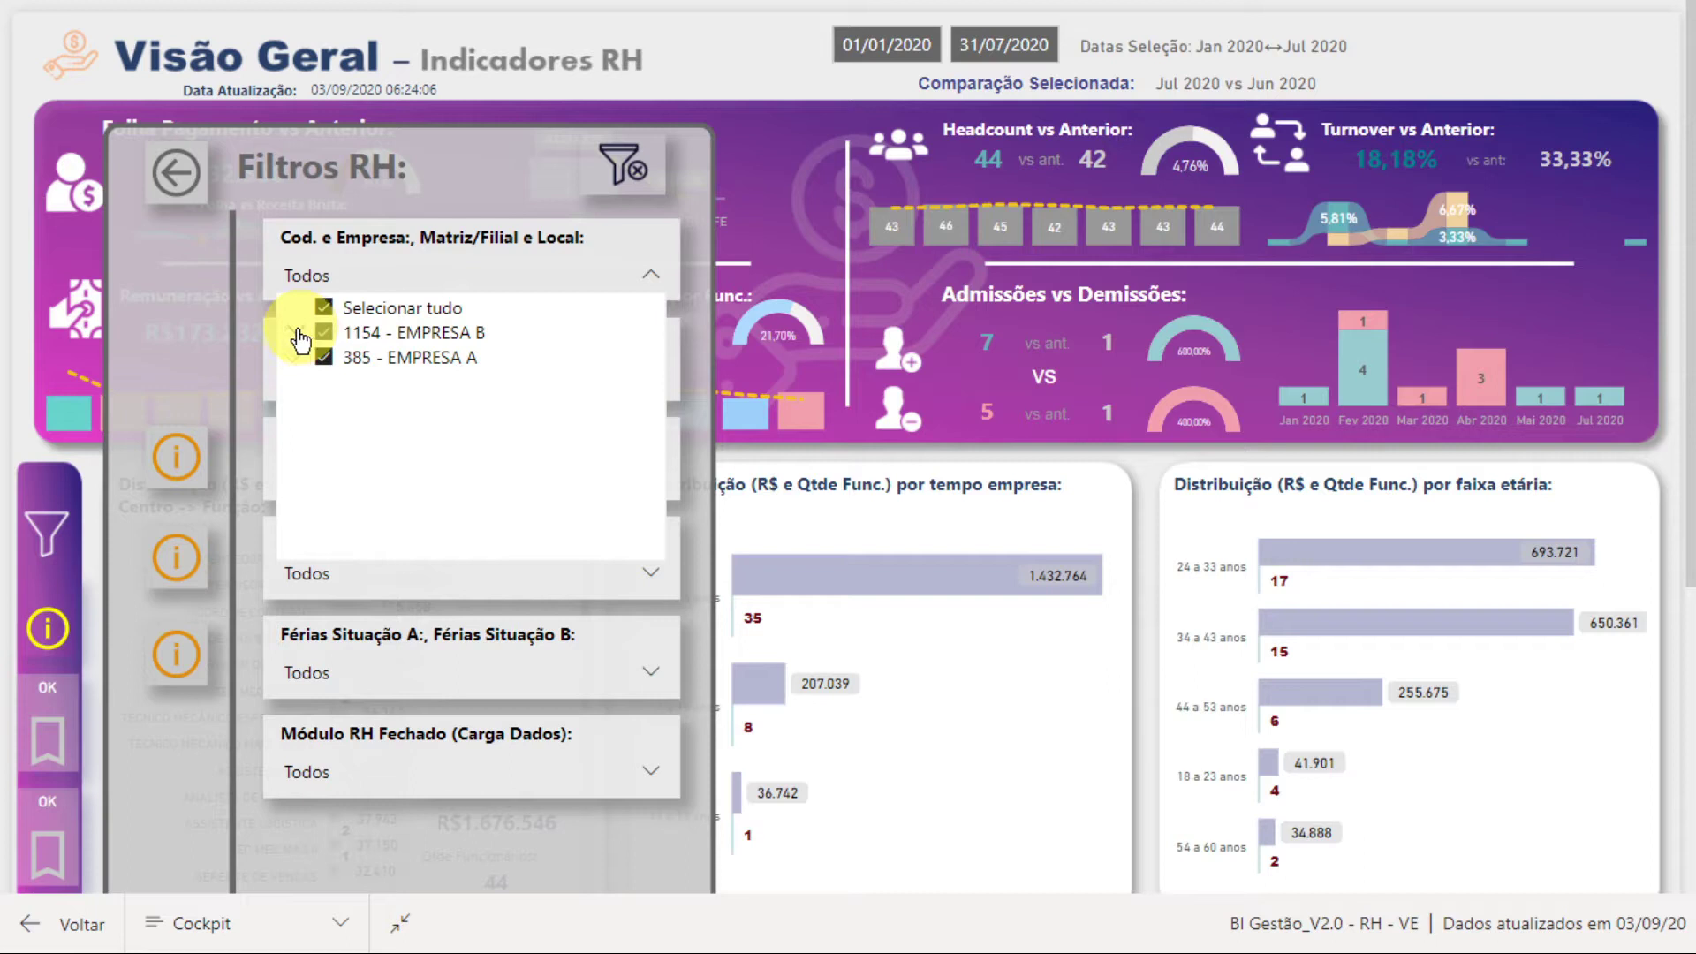
click(326, 309)
click(297, 335)
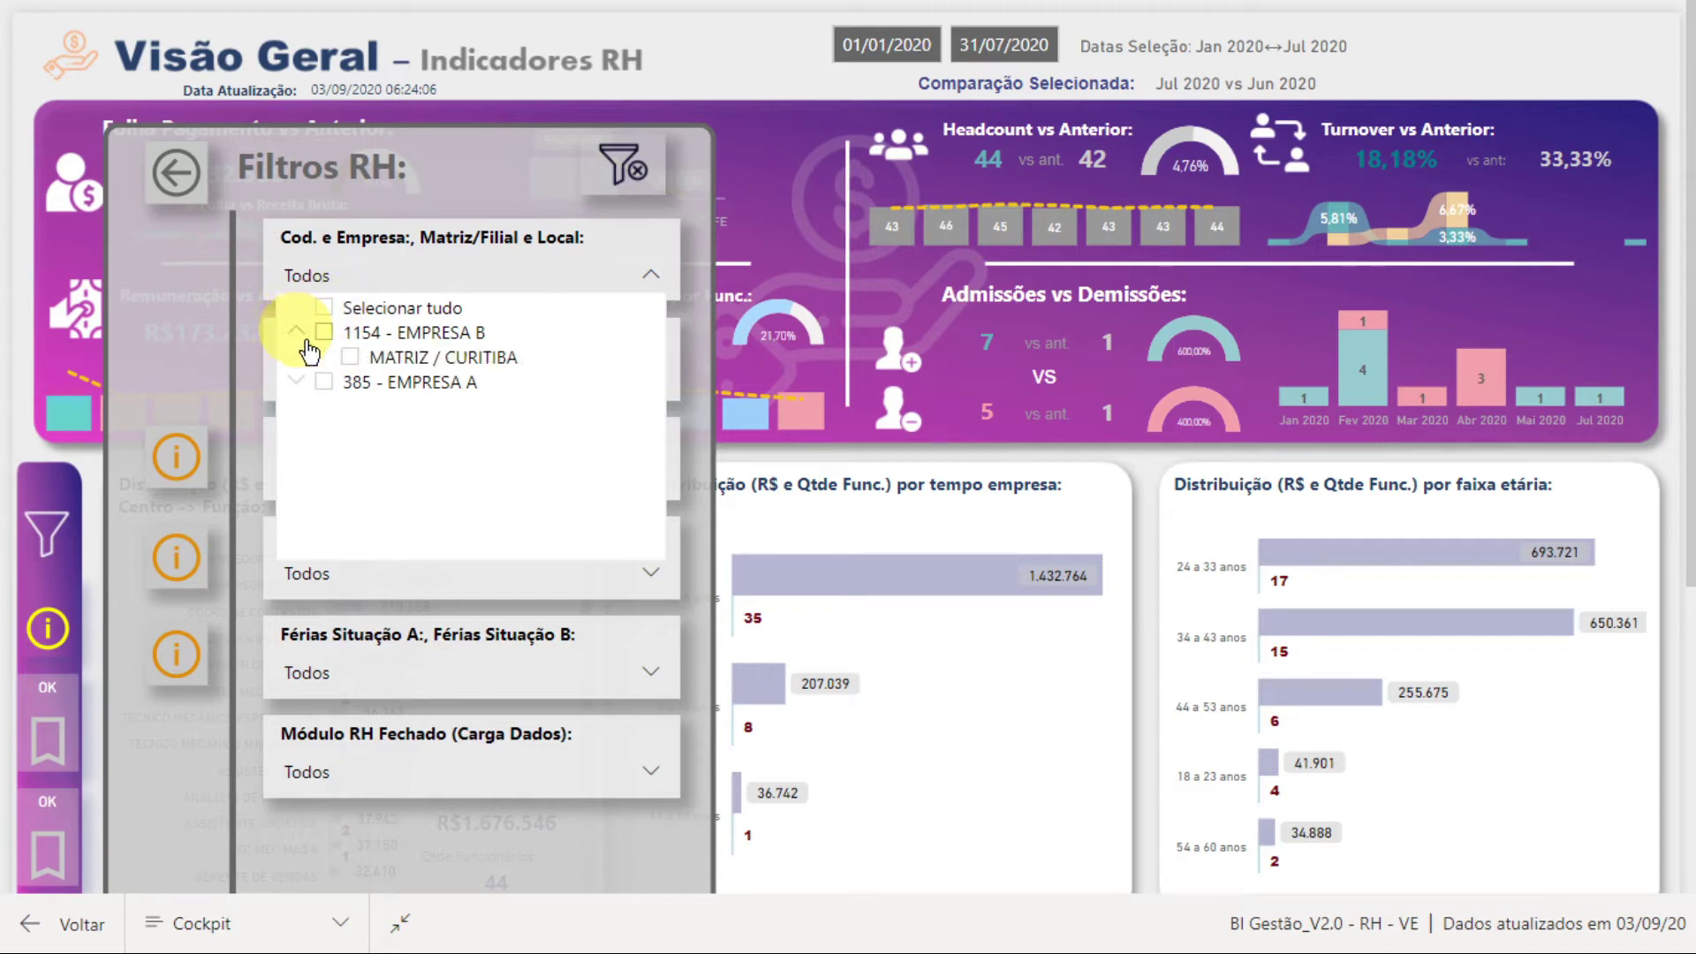
click(296, 380)
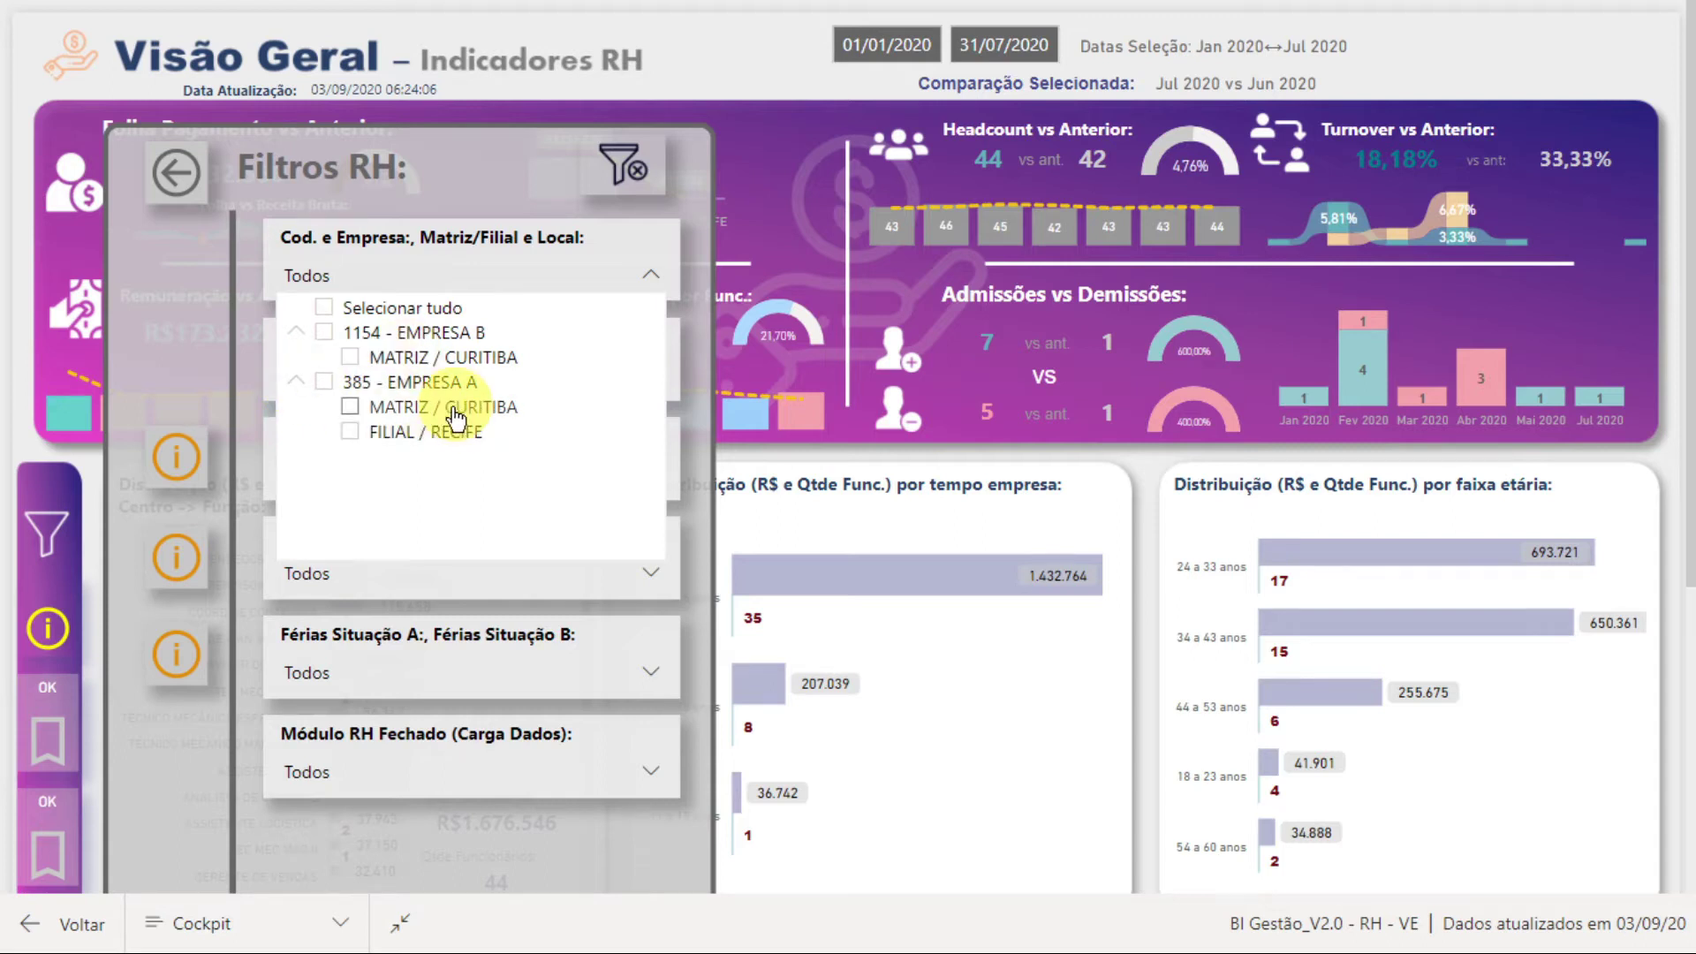
click(296, 332)
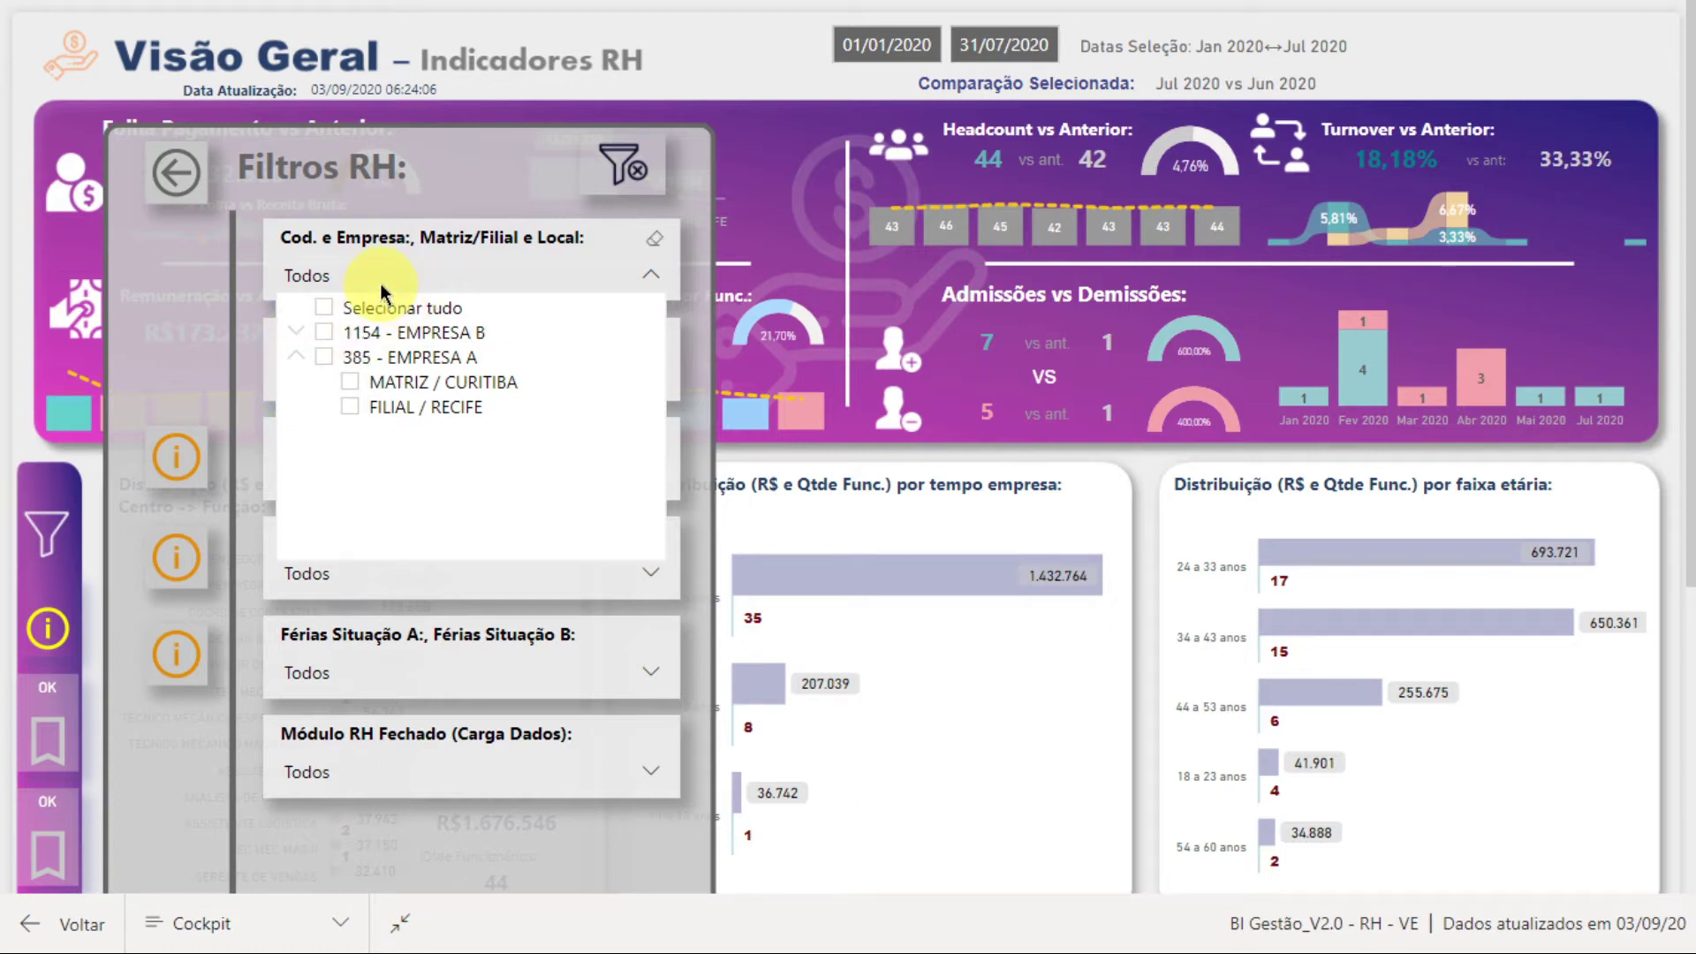
click(650, 278)
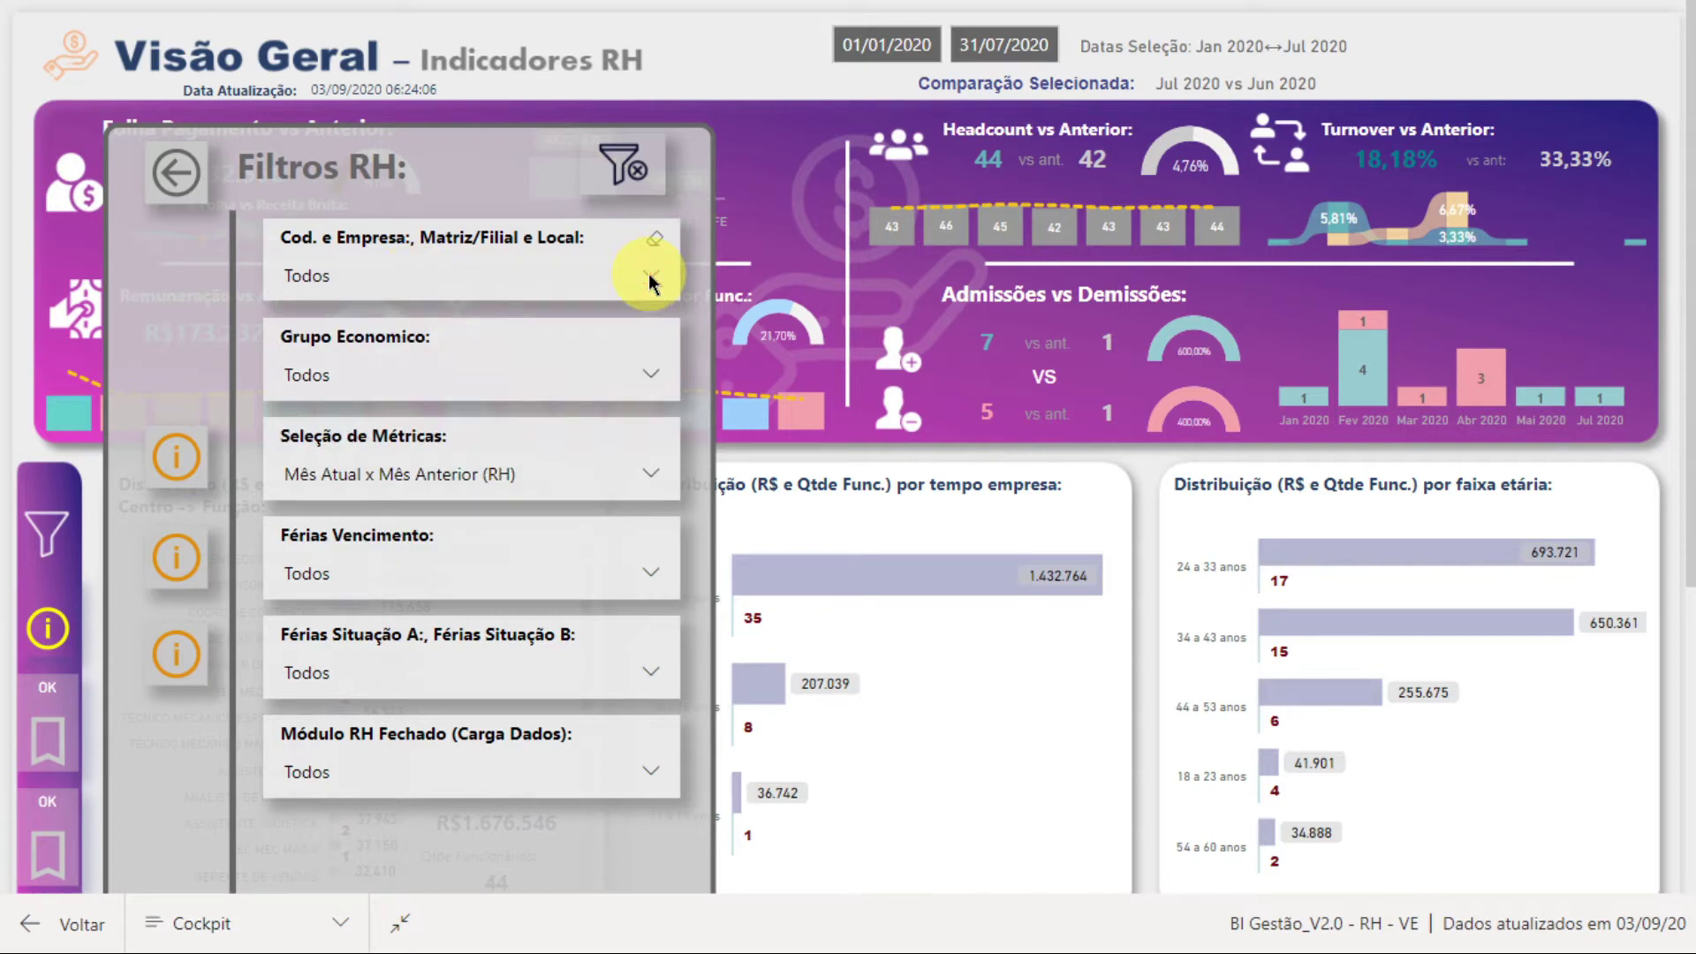
- Review the options of the Grupo Economico filter, and clear the selections of the Cod. e Empresa filter
click(393, 384)
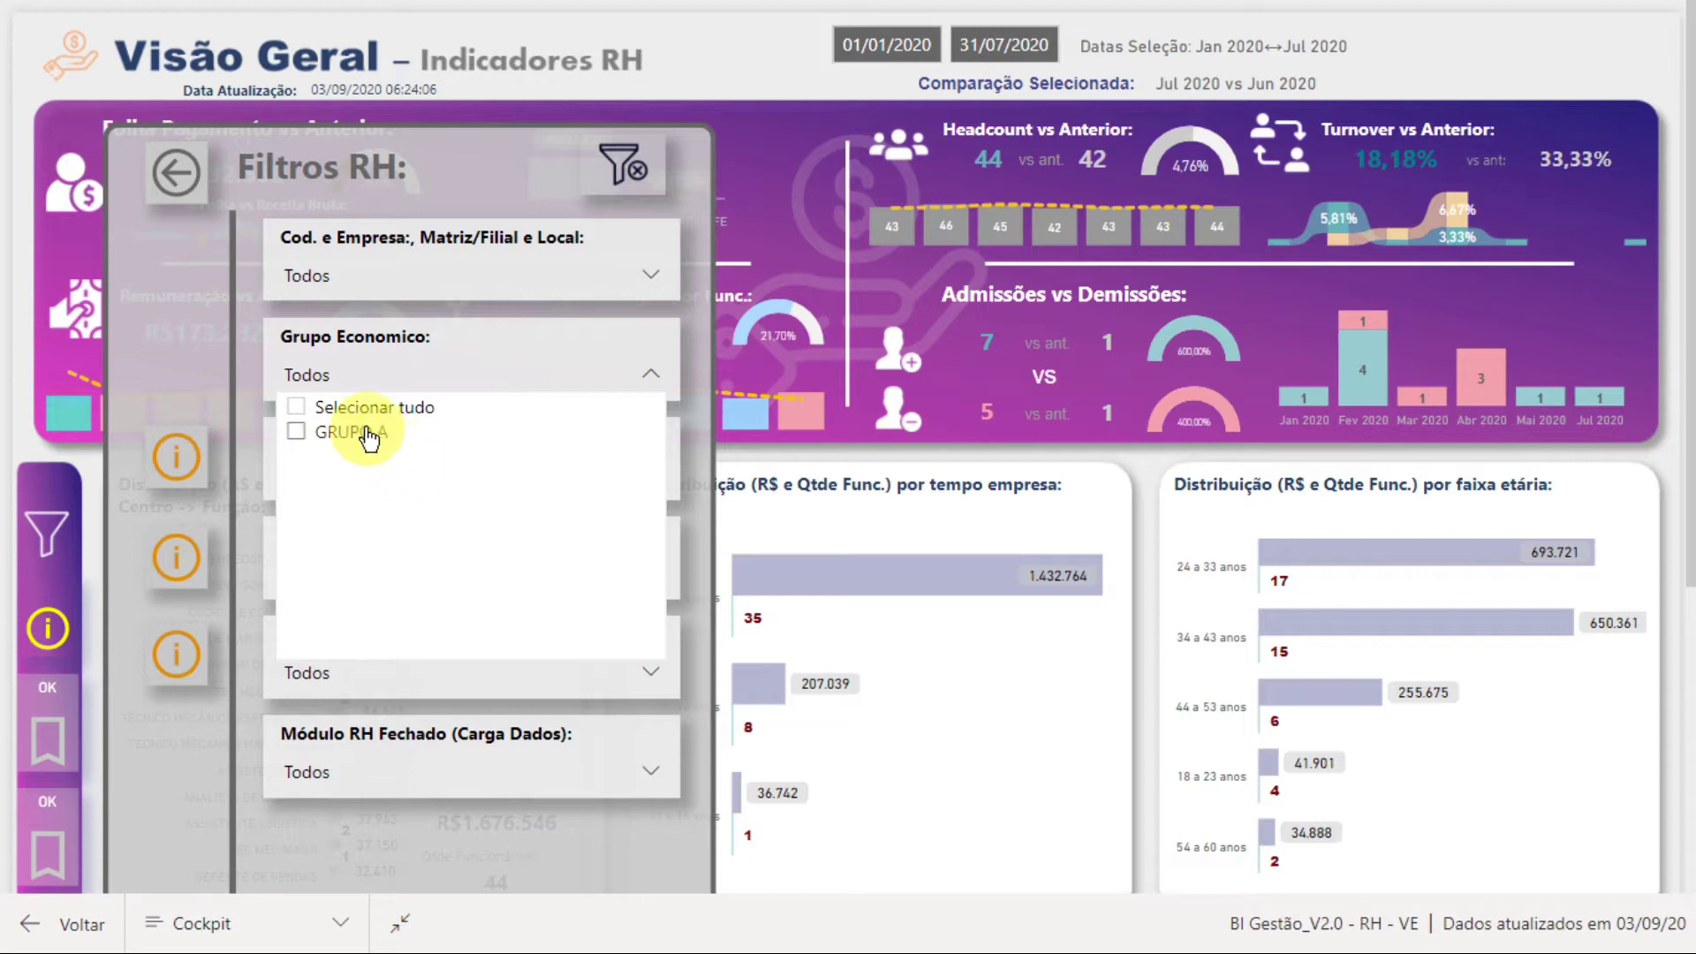
click(410, 378)
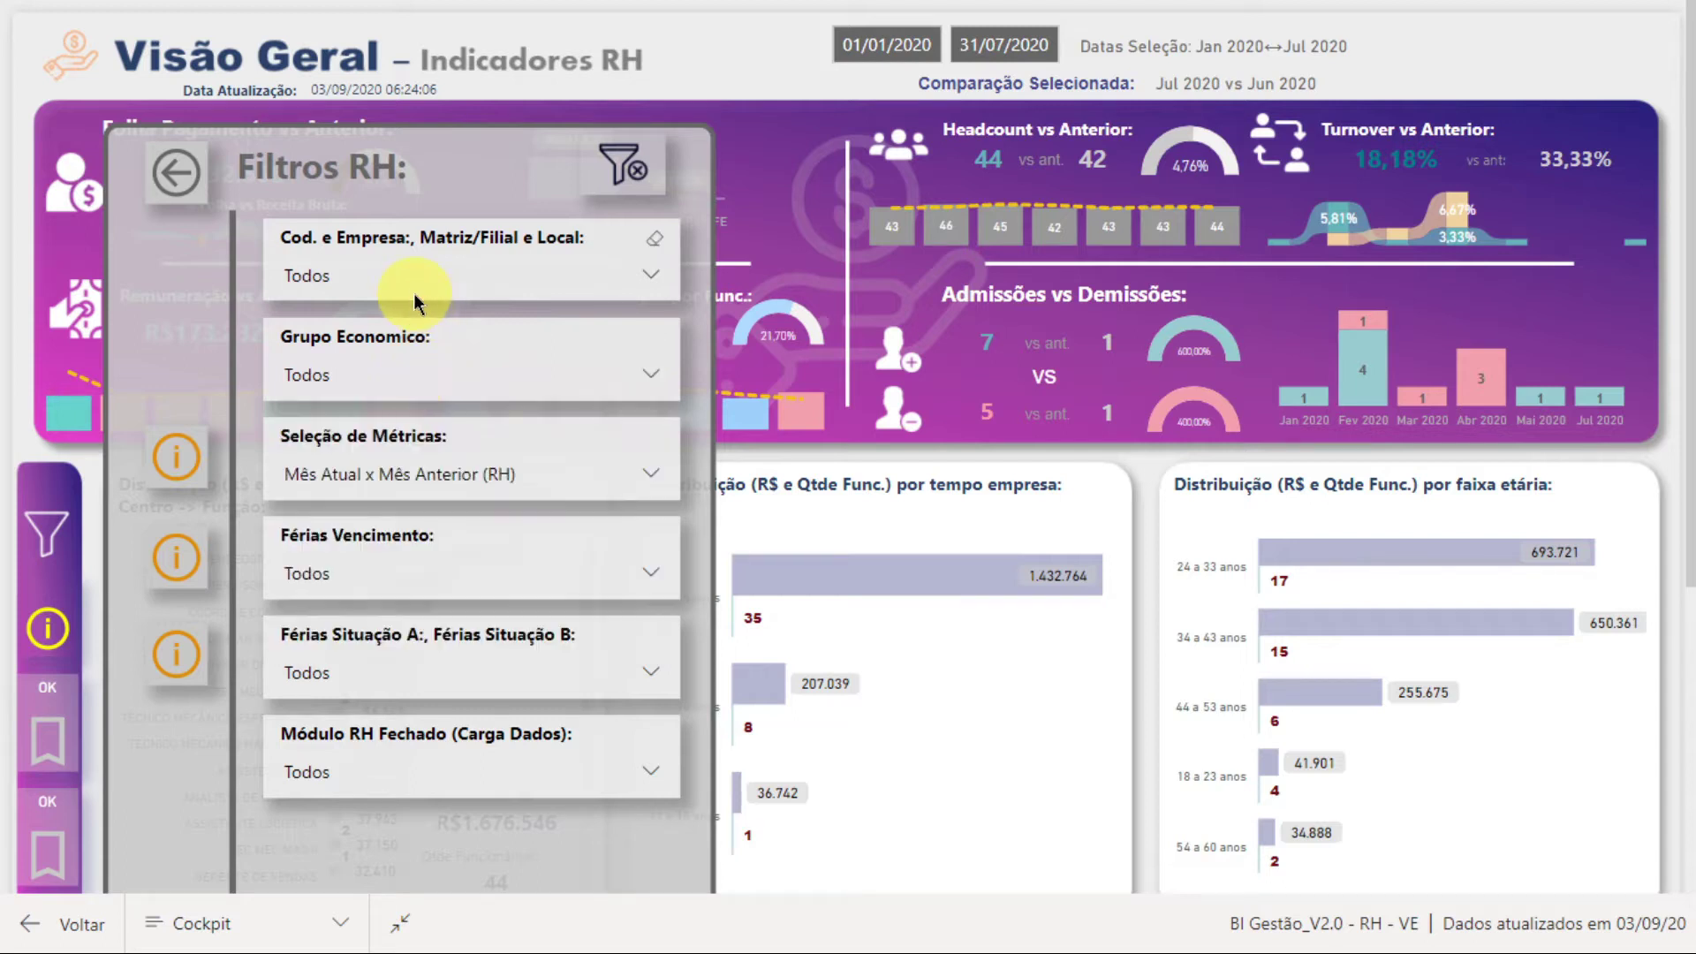
click(421, 270)
click(422, 273)
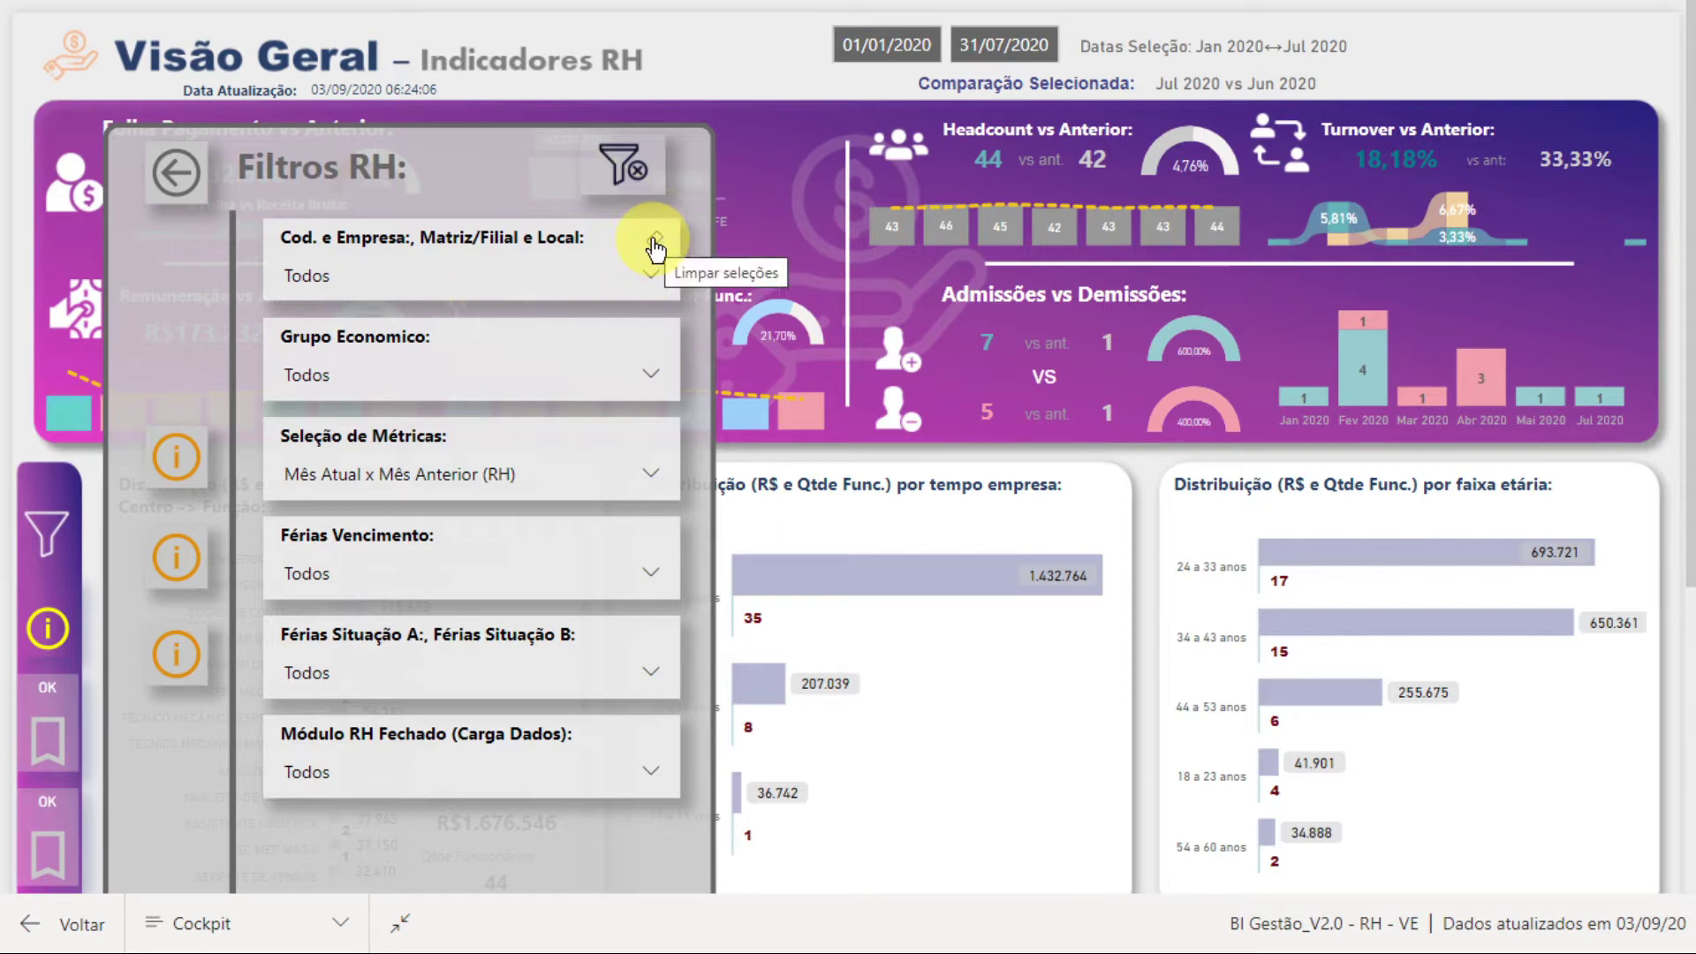
click(512, 278)
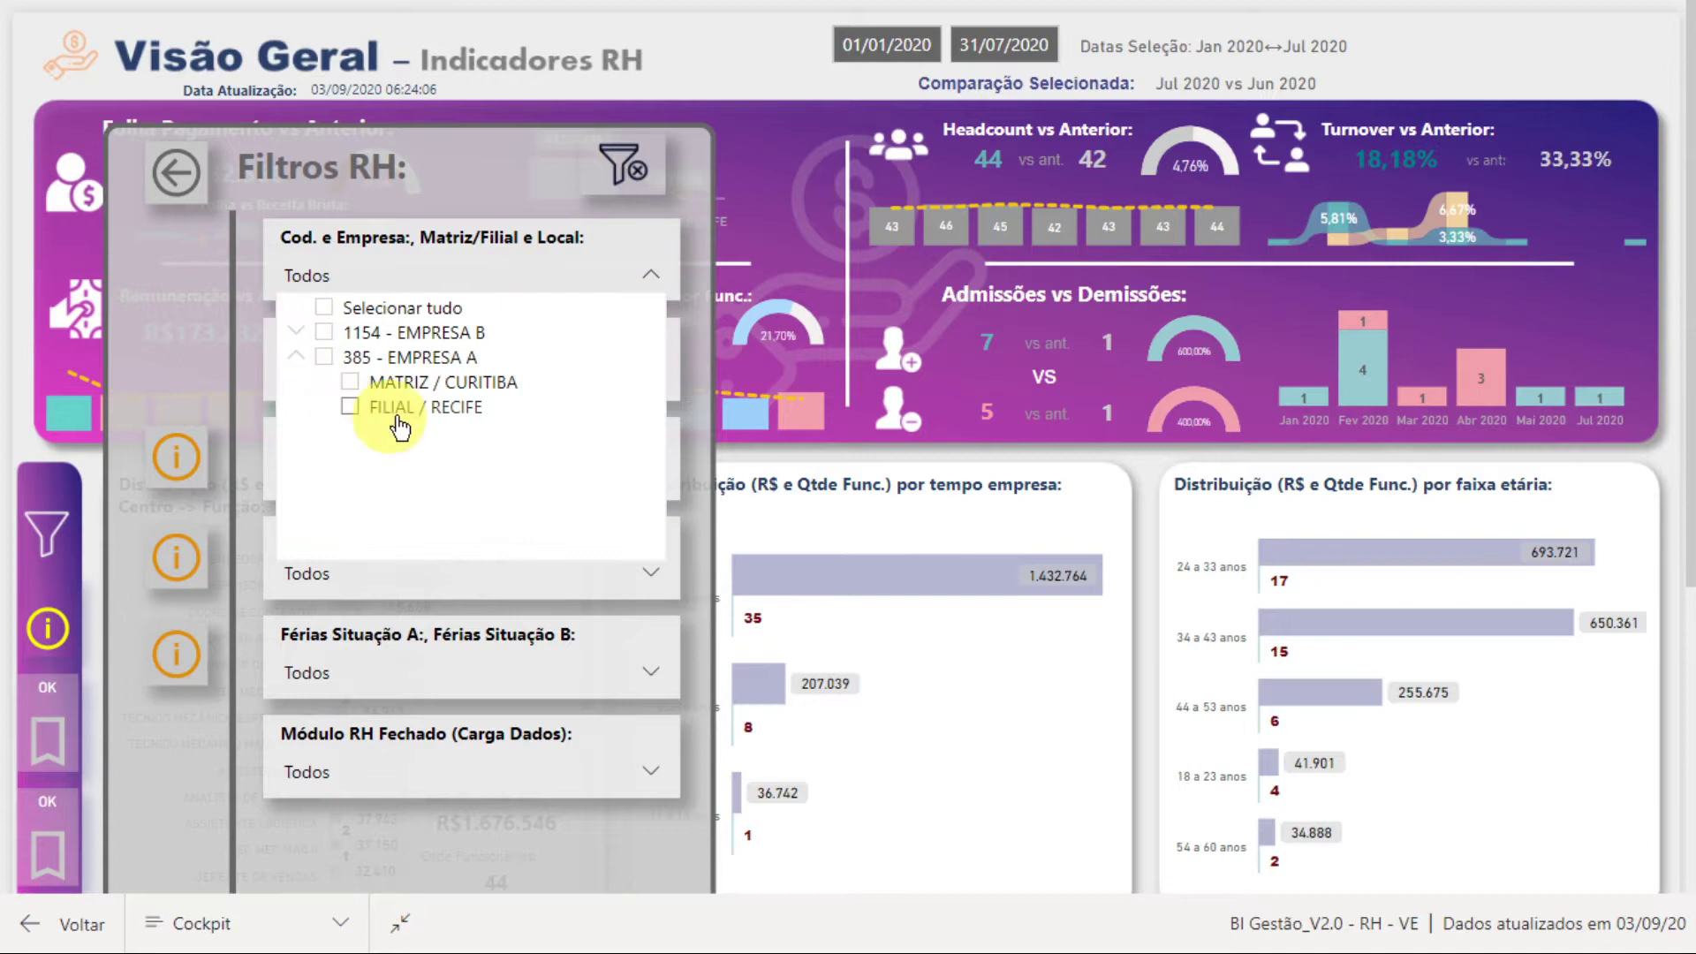
click(655, 237)
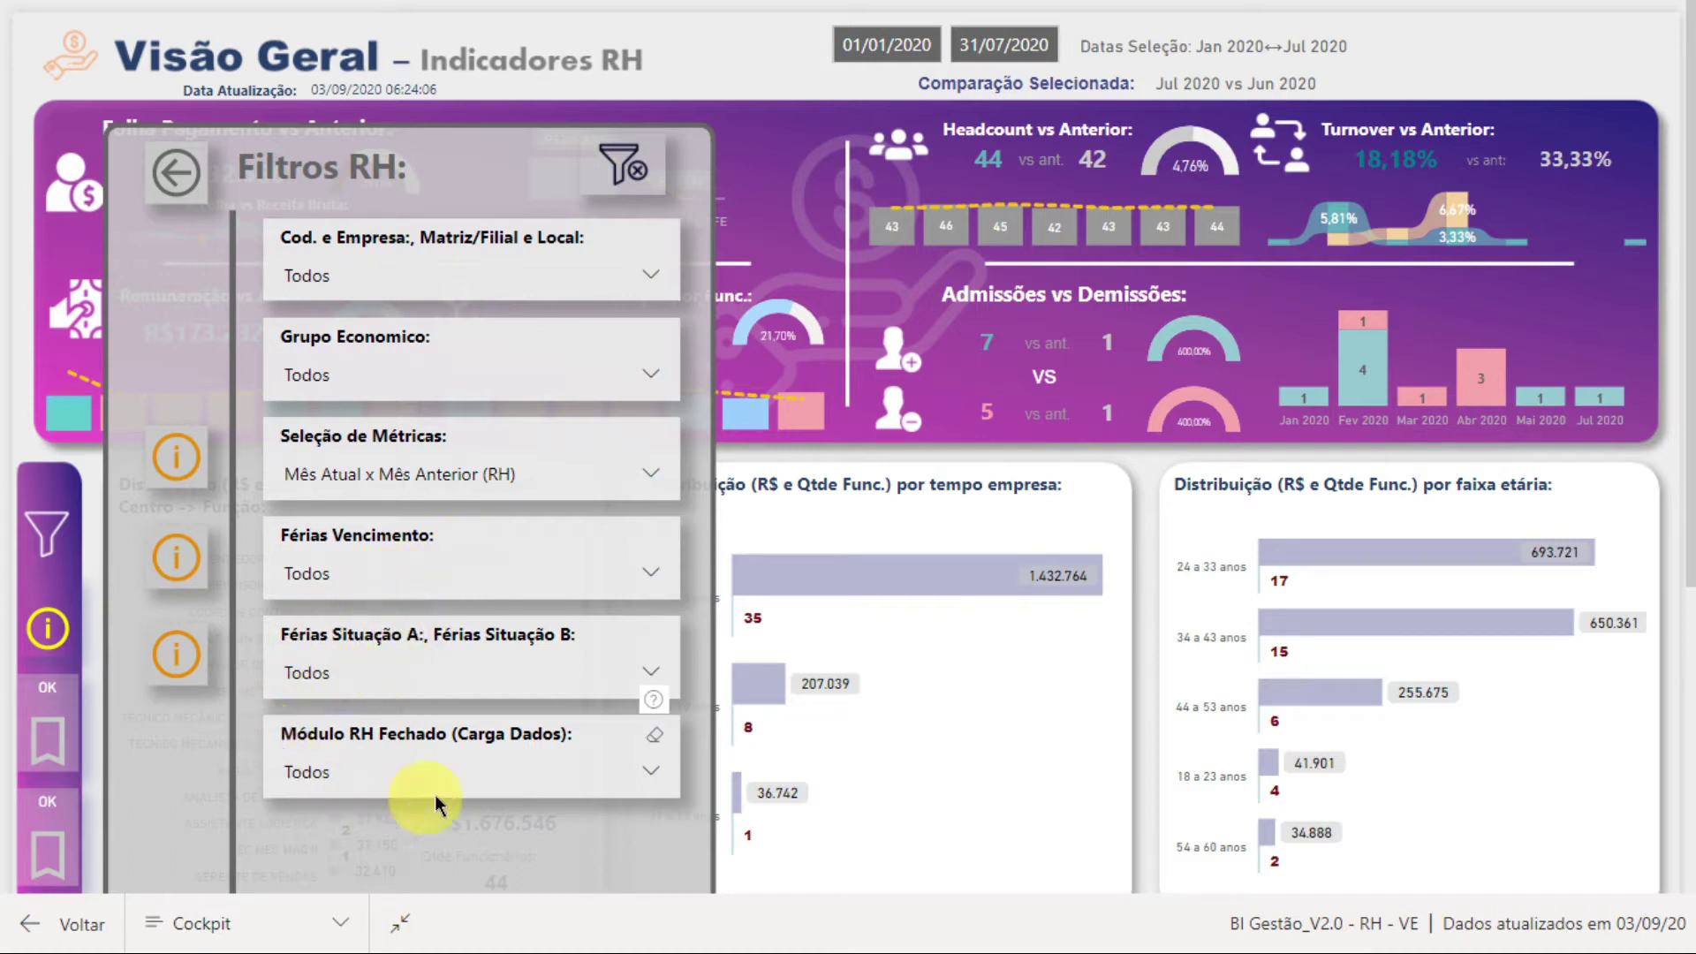
- Review the options of the Módulo RH Fechado (Carga Dados) filter and close the Filtros RH pane
click(357, 771)
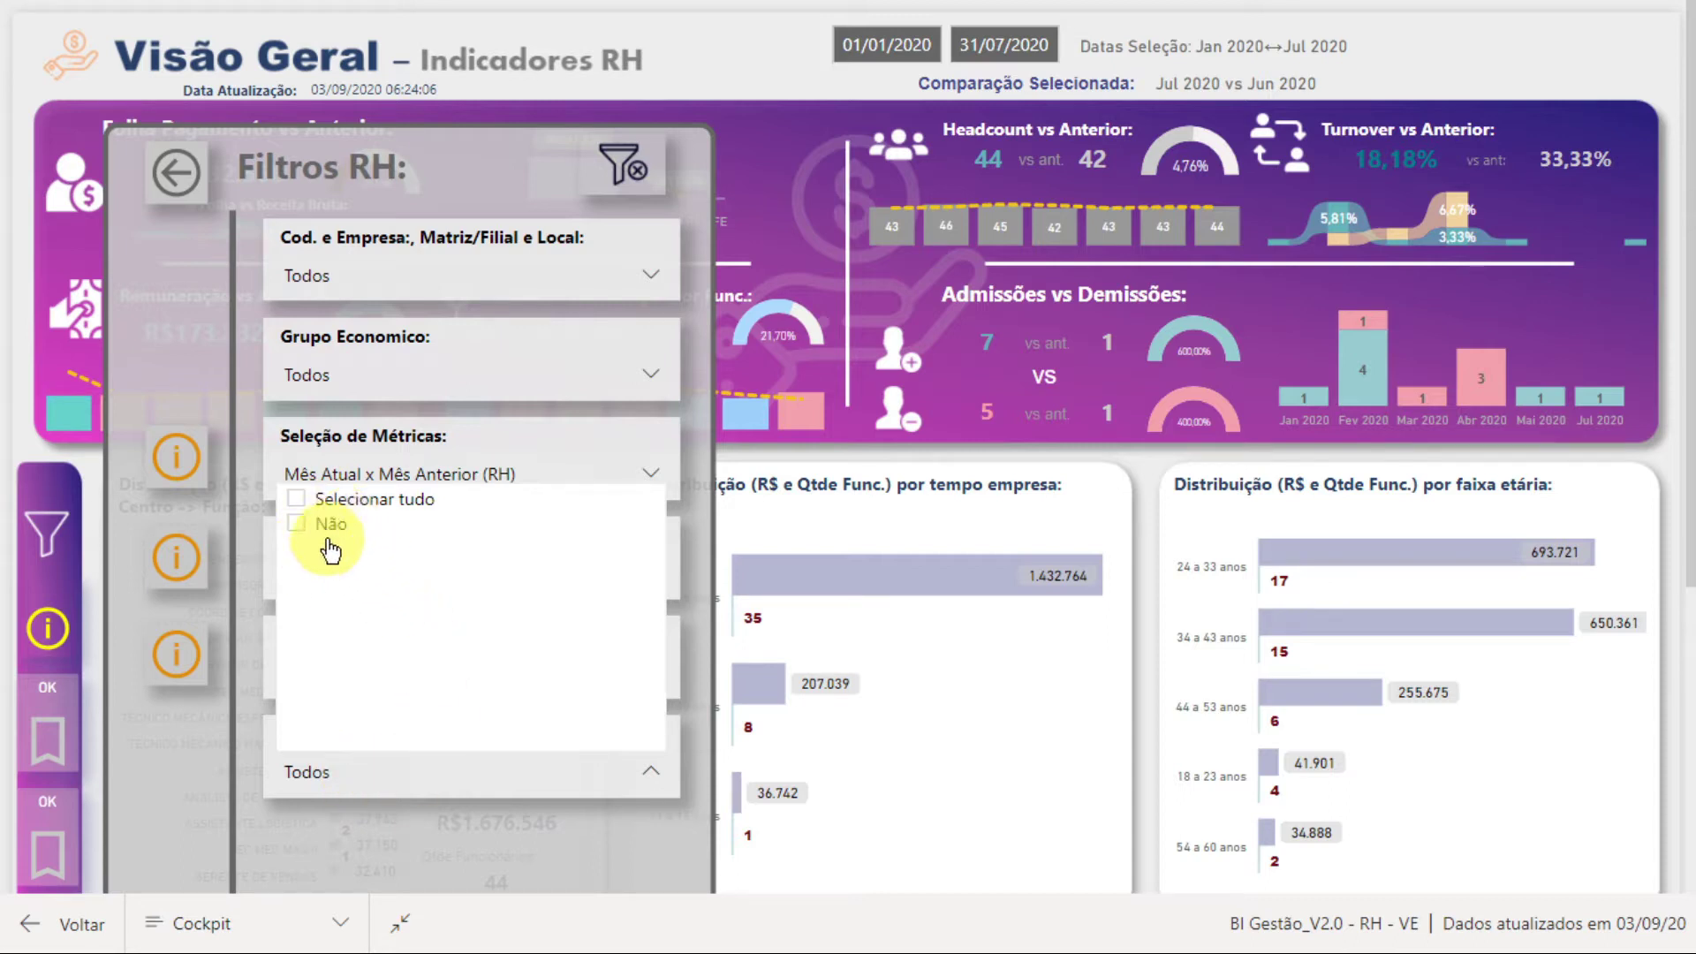
click(414, 770)
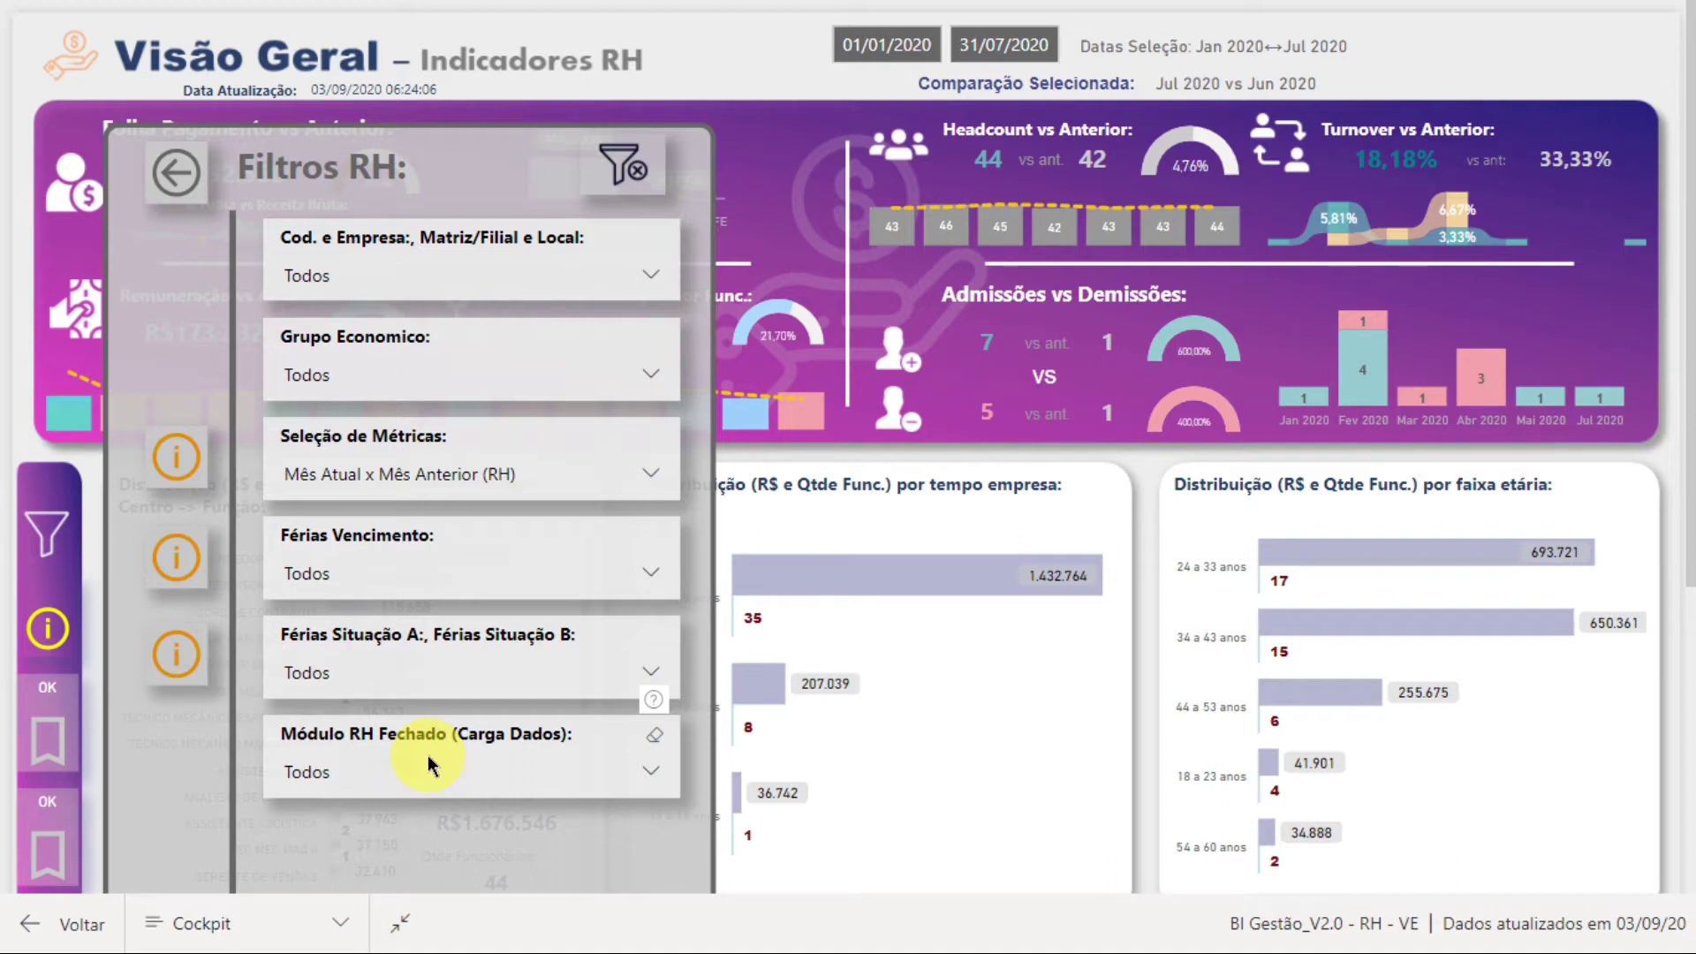
click(396, 771)
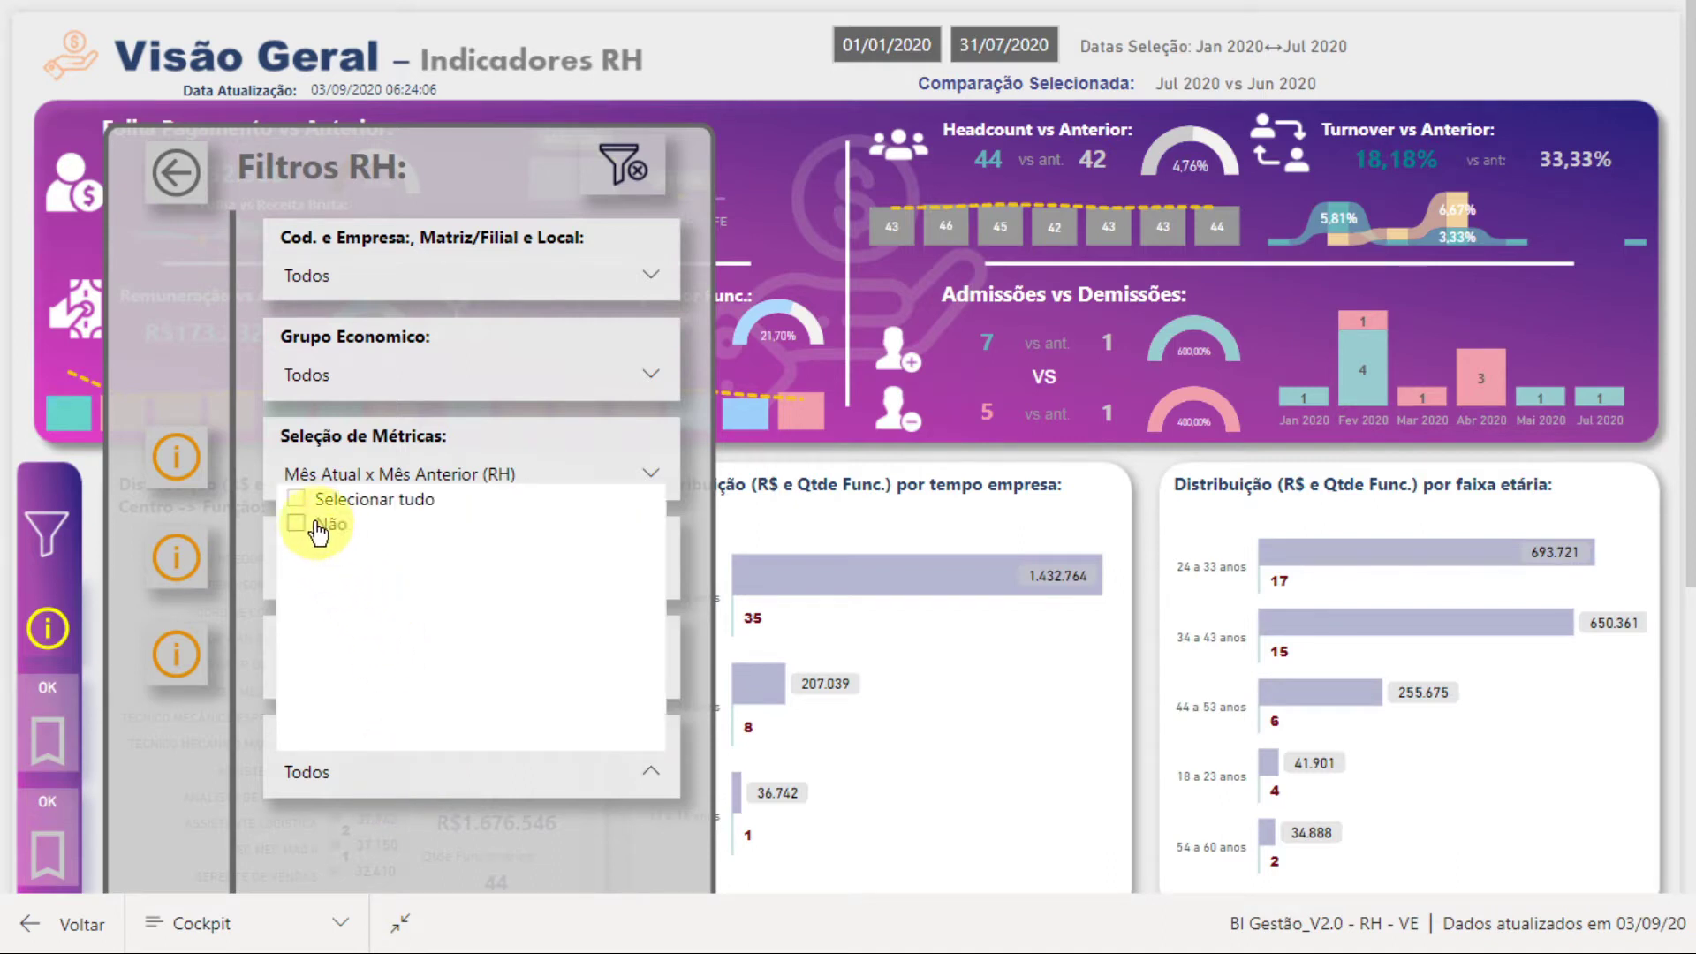
click(426, 782)
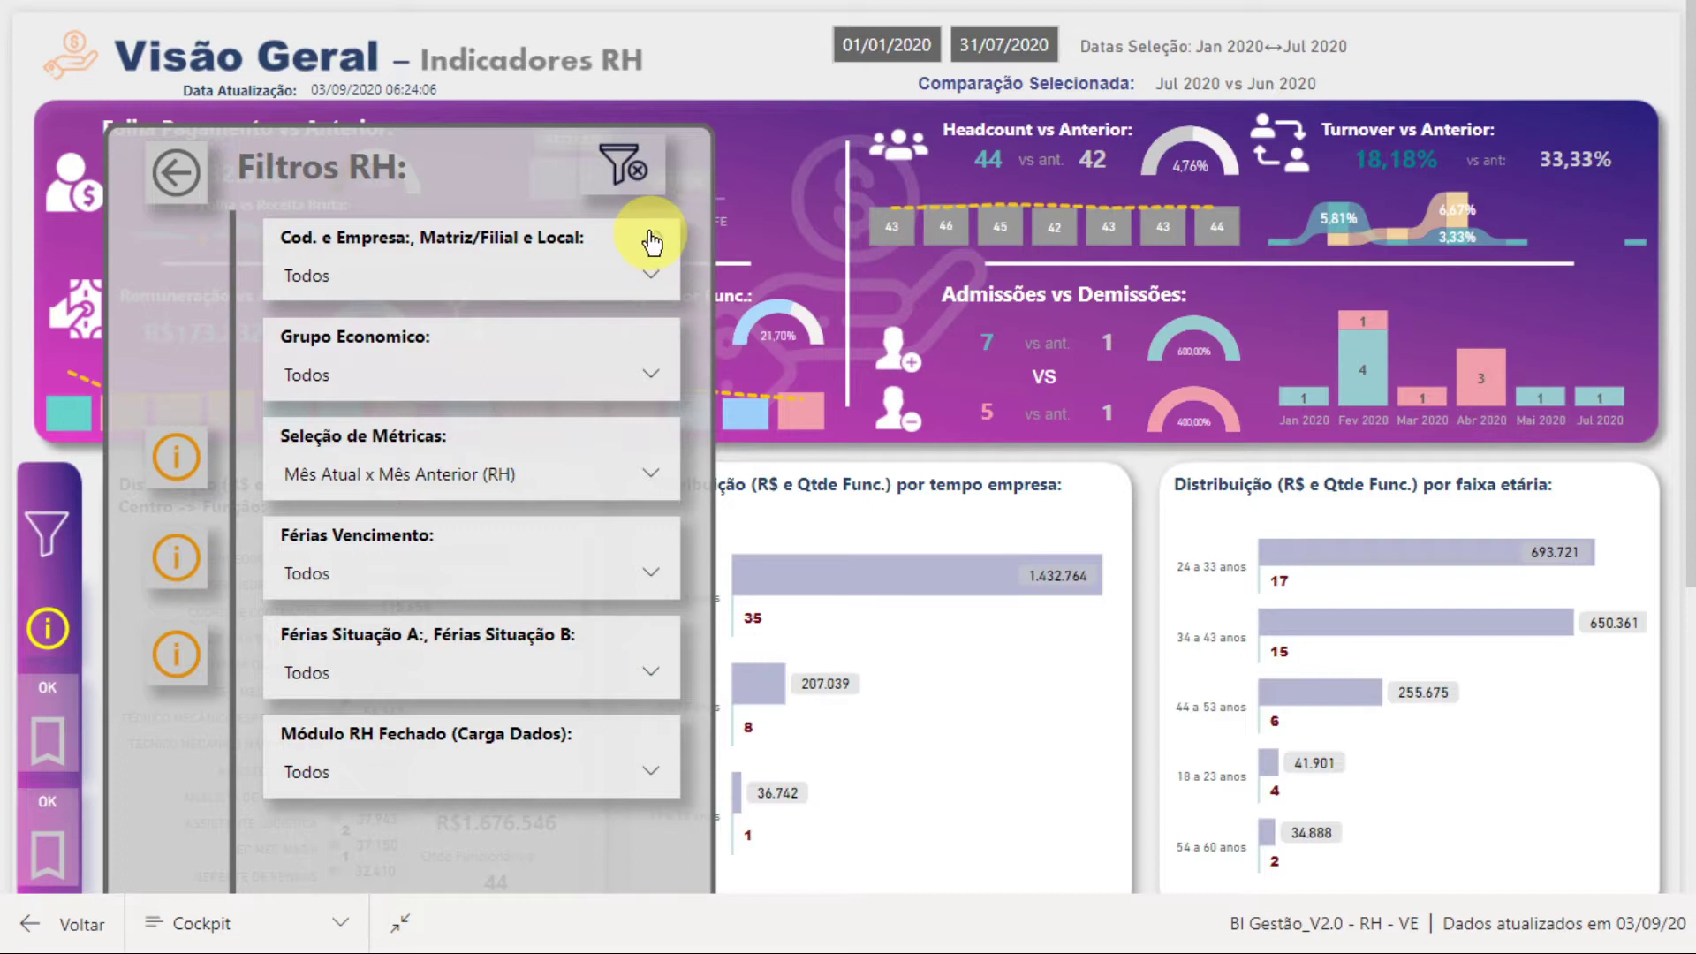
click(480, 780)
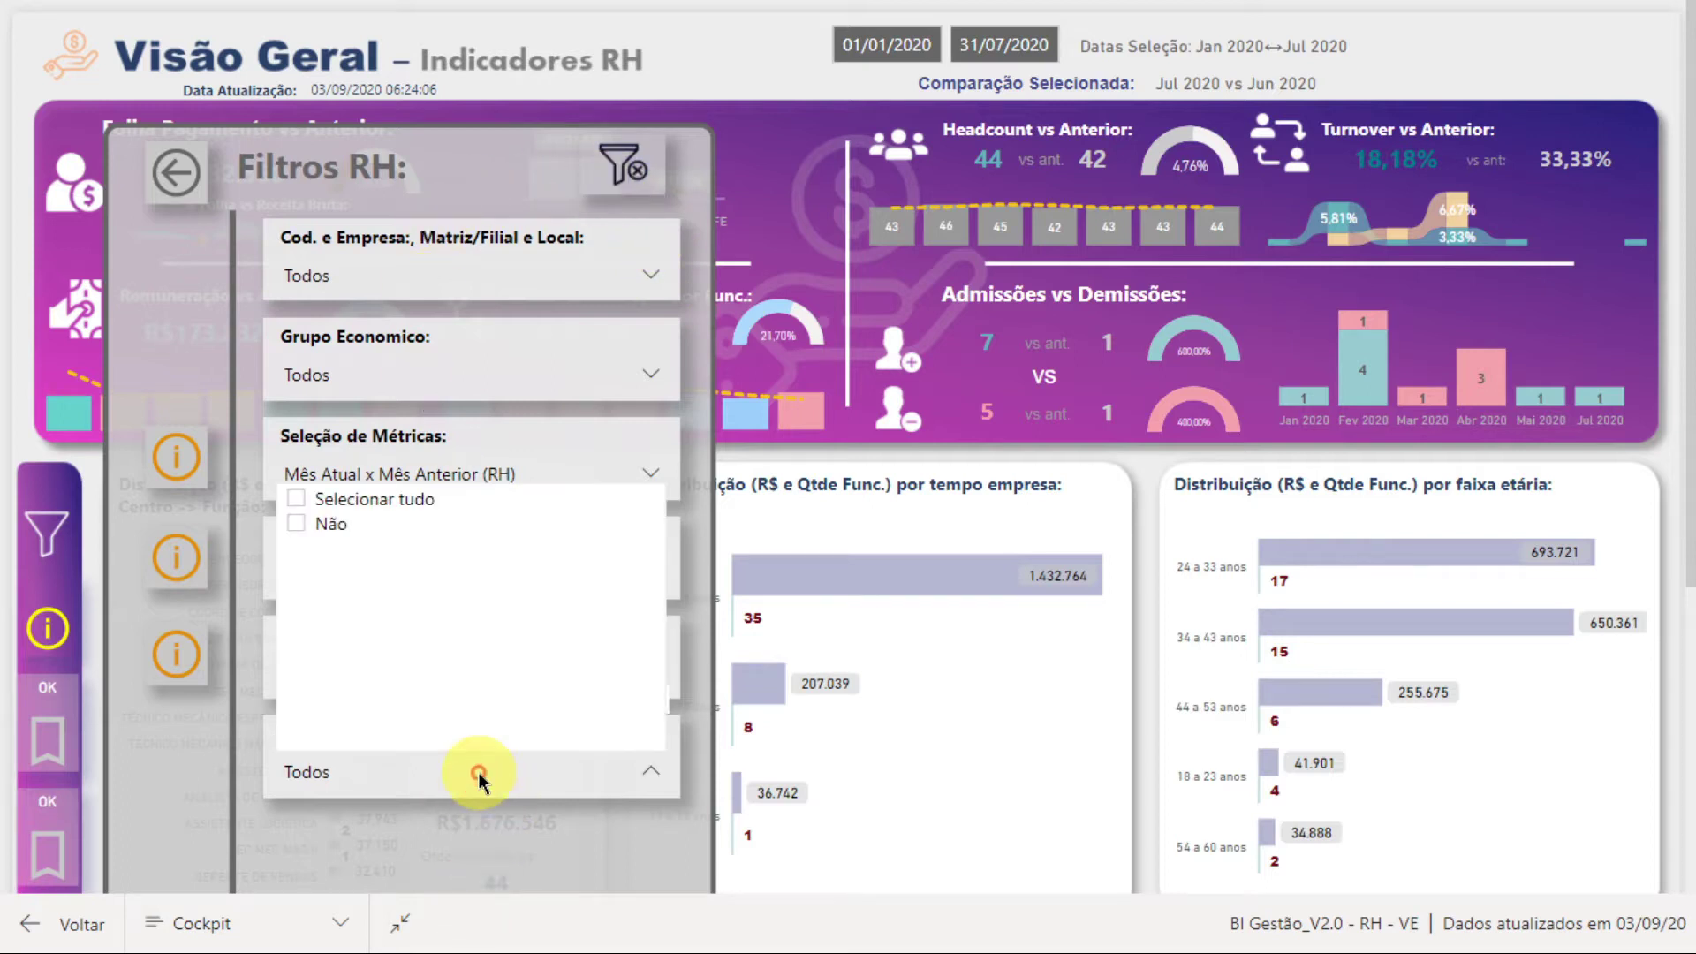
click(394, 789)
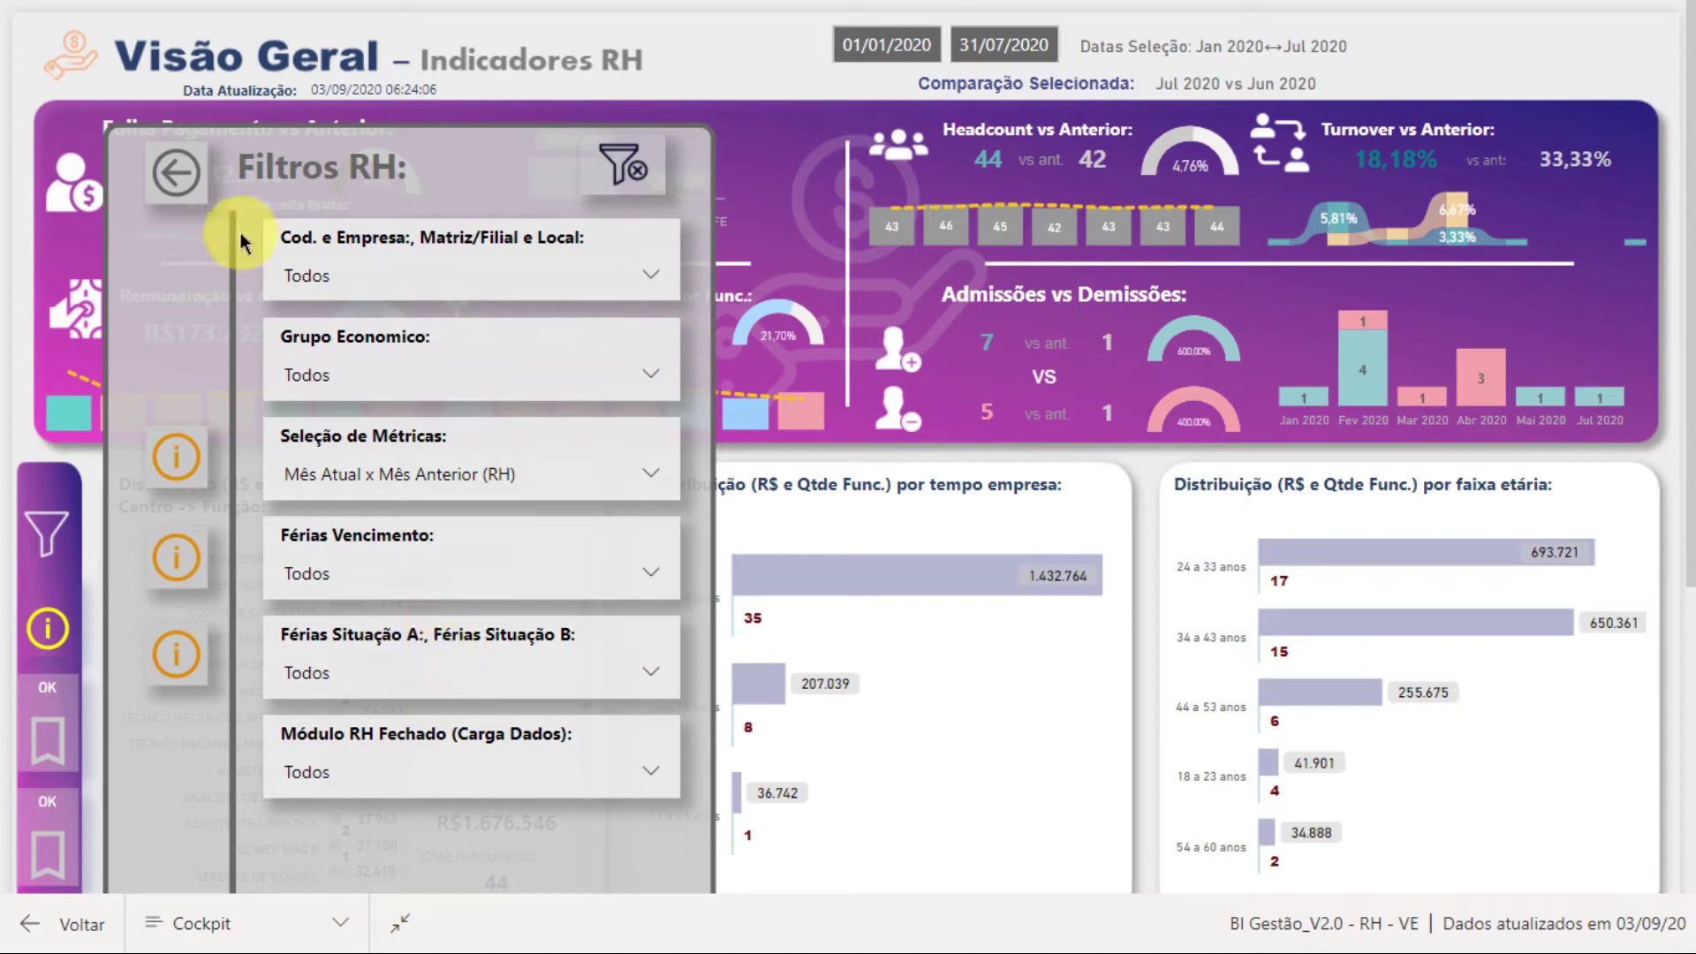
click(173, 182)
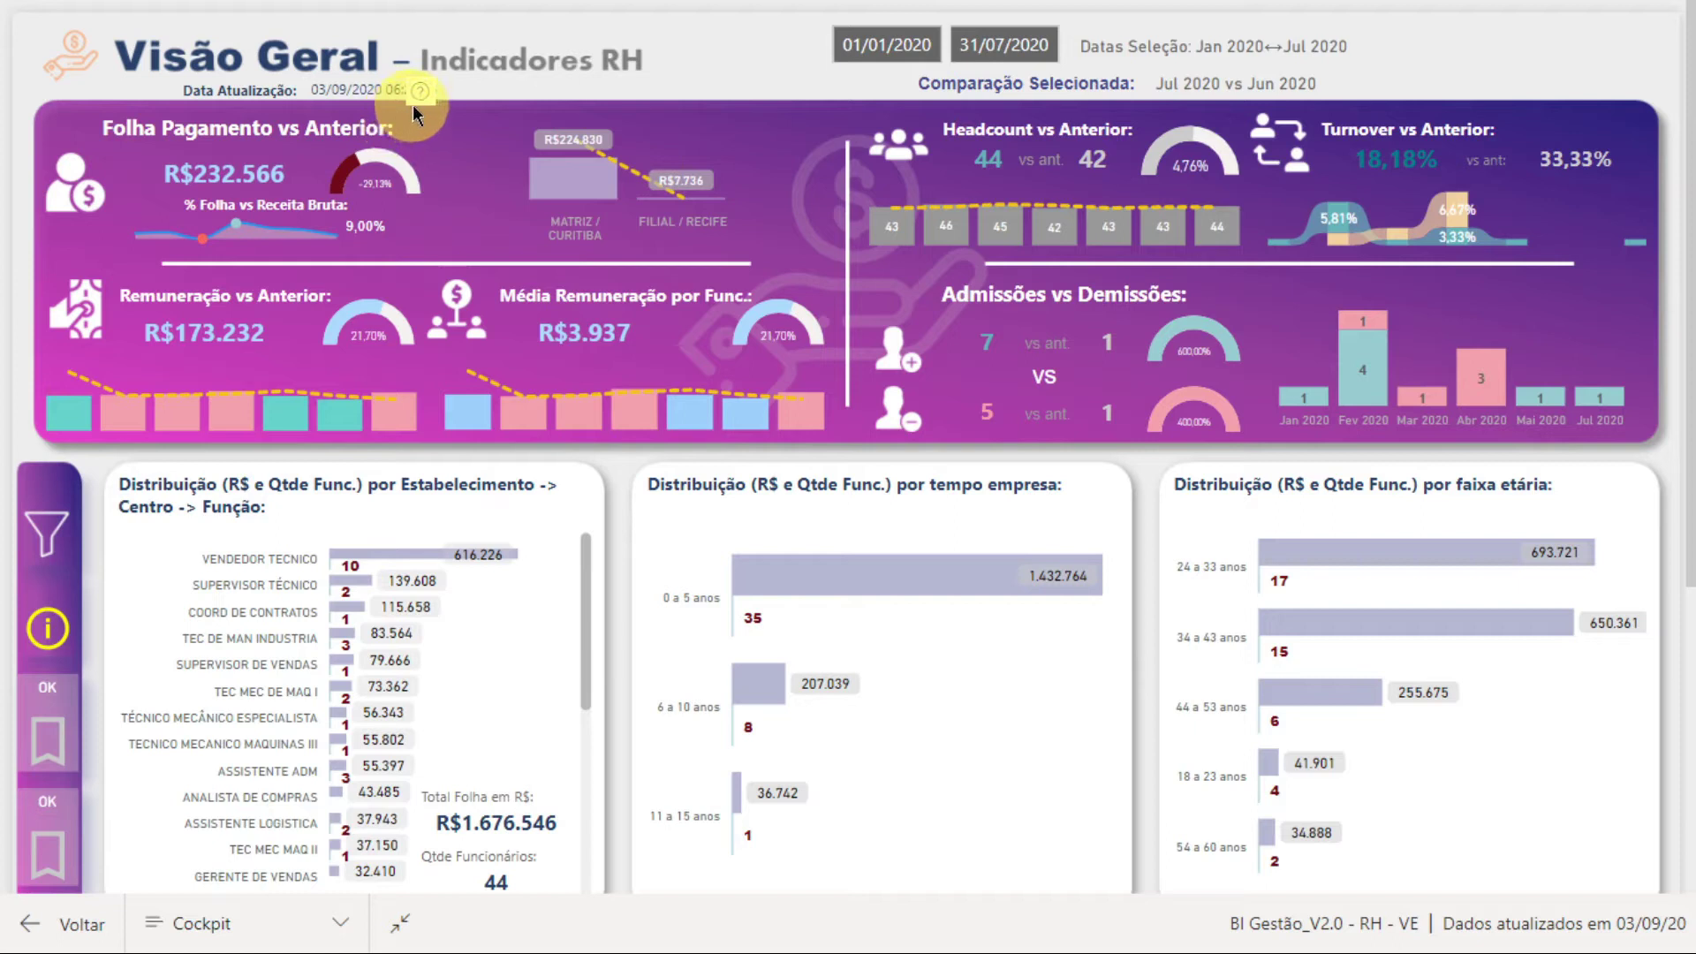
- Enlarge the Folha Pagamento chart by branch in focus mode
mouse_move(418, 99)
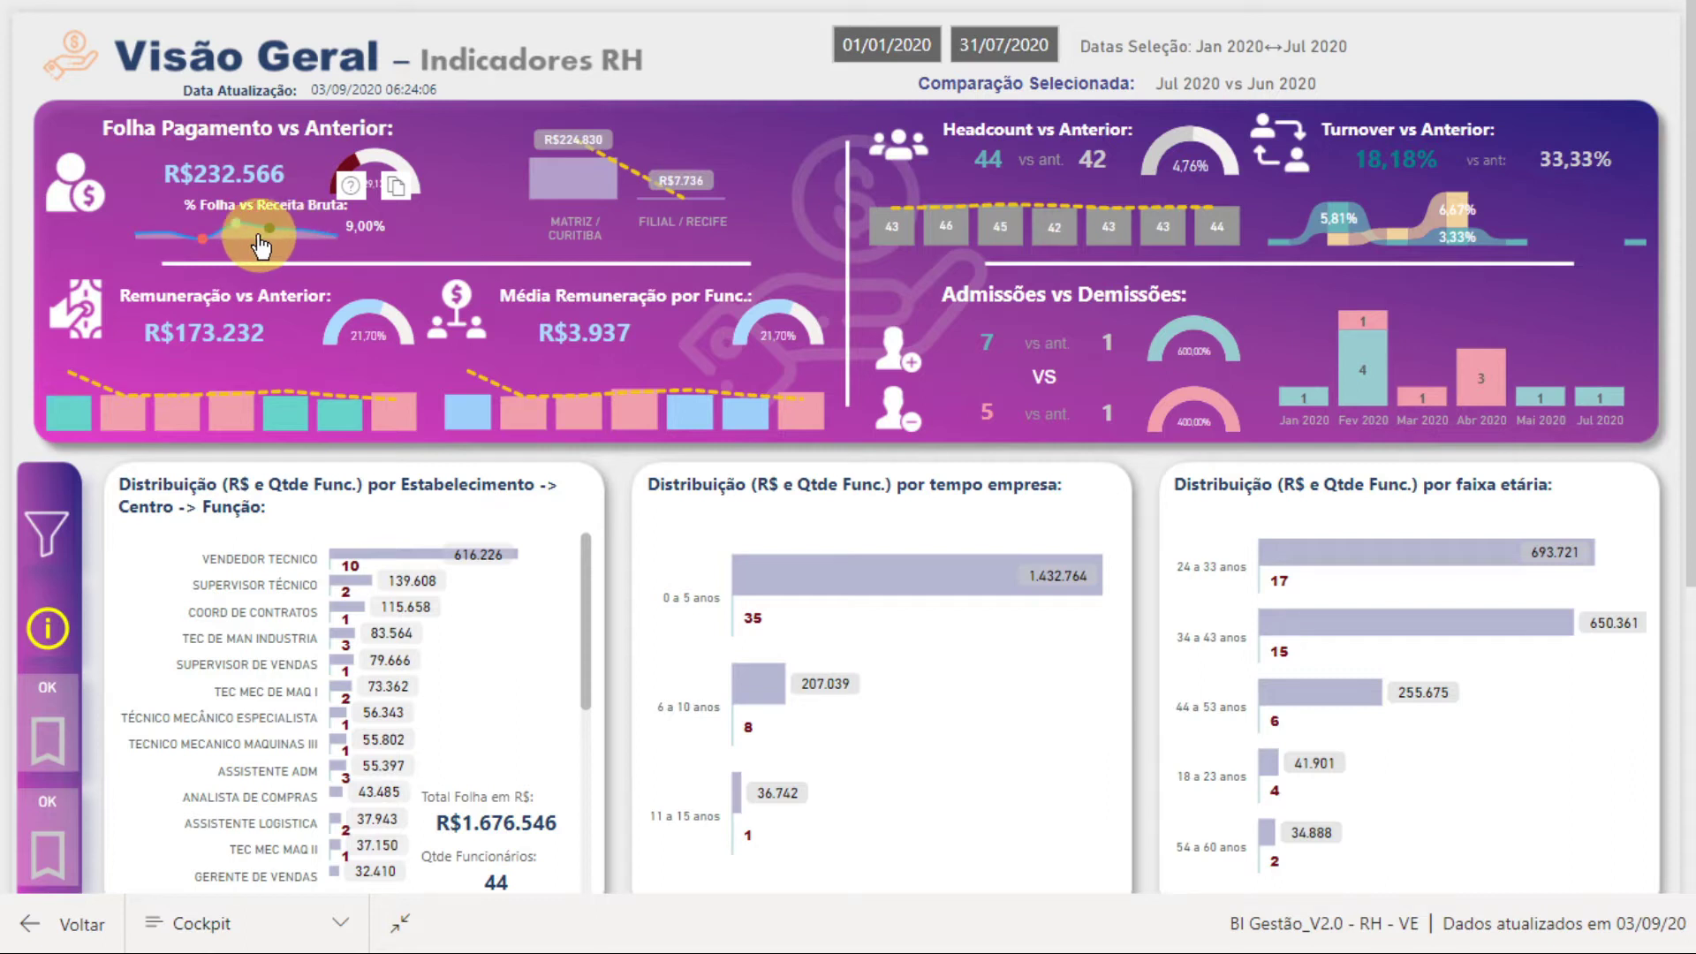
mouse_move(243, 237)
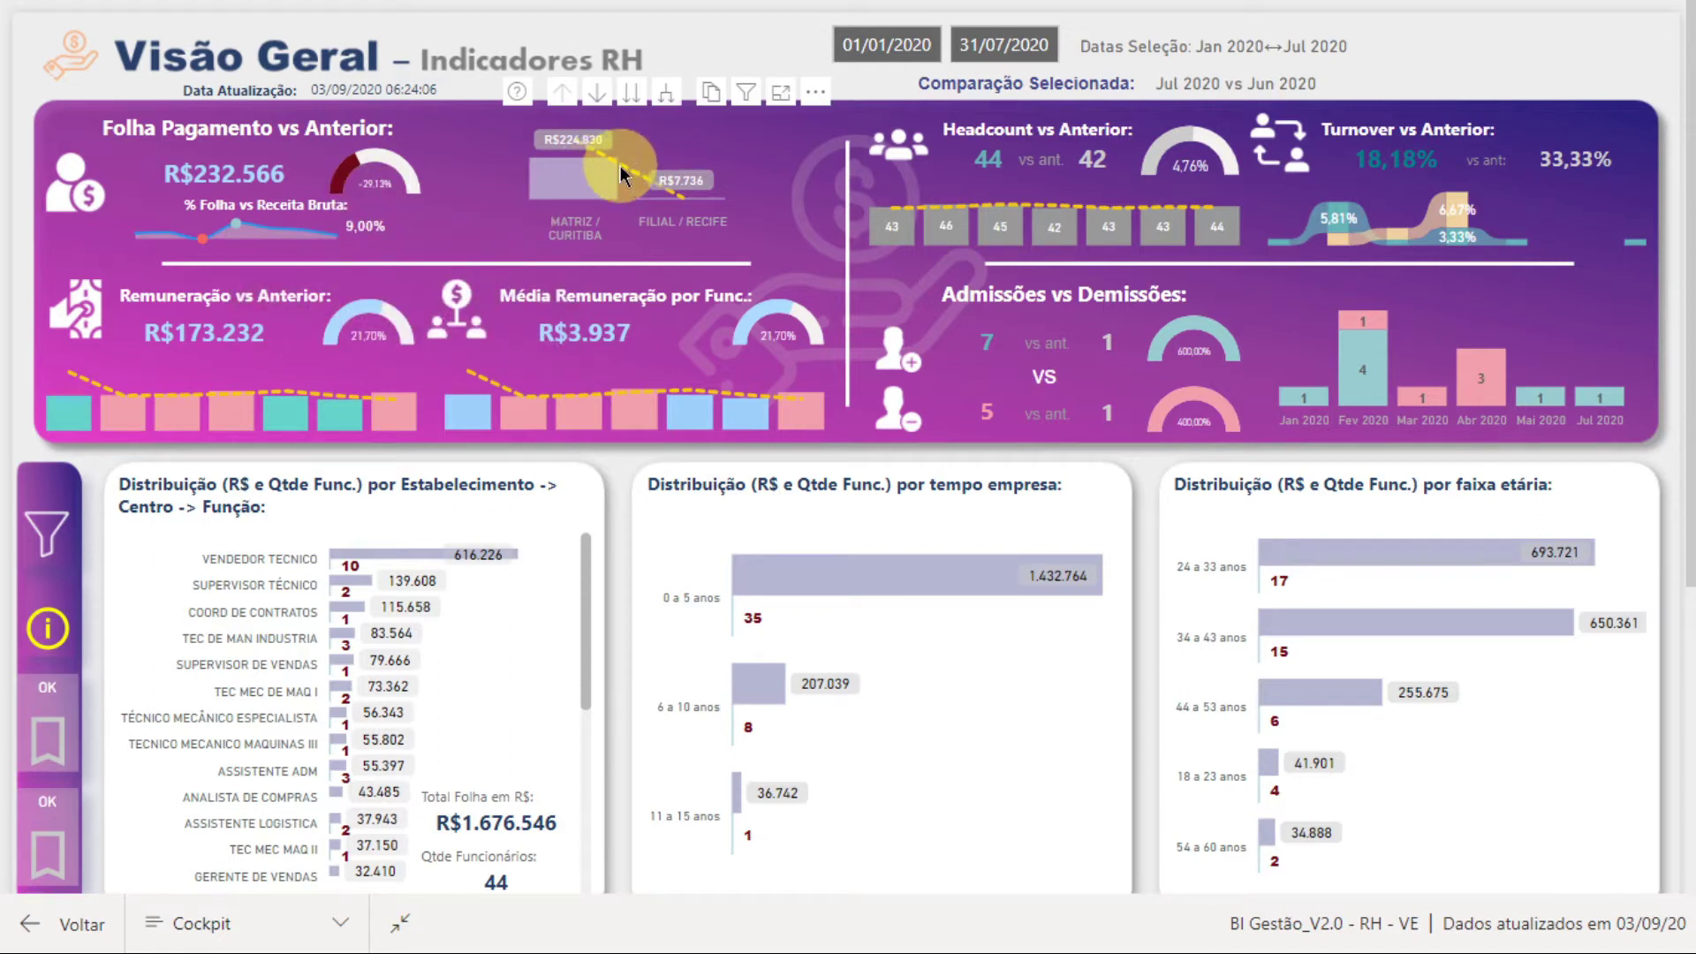
mouse_move(604, 161)
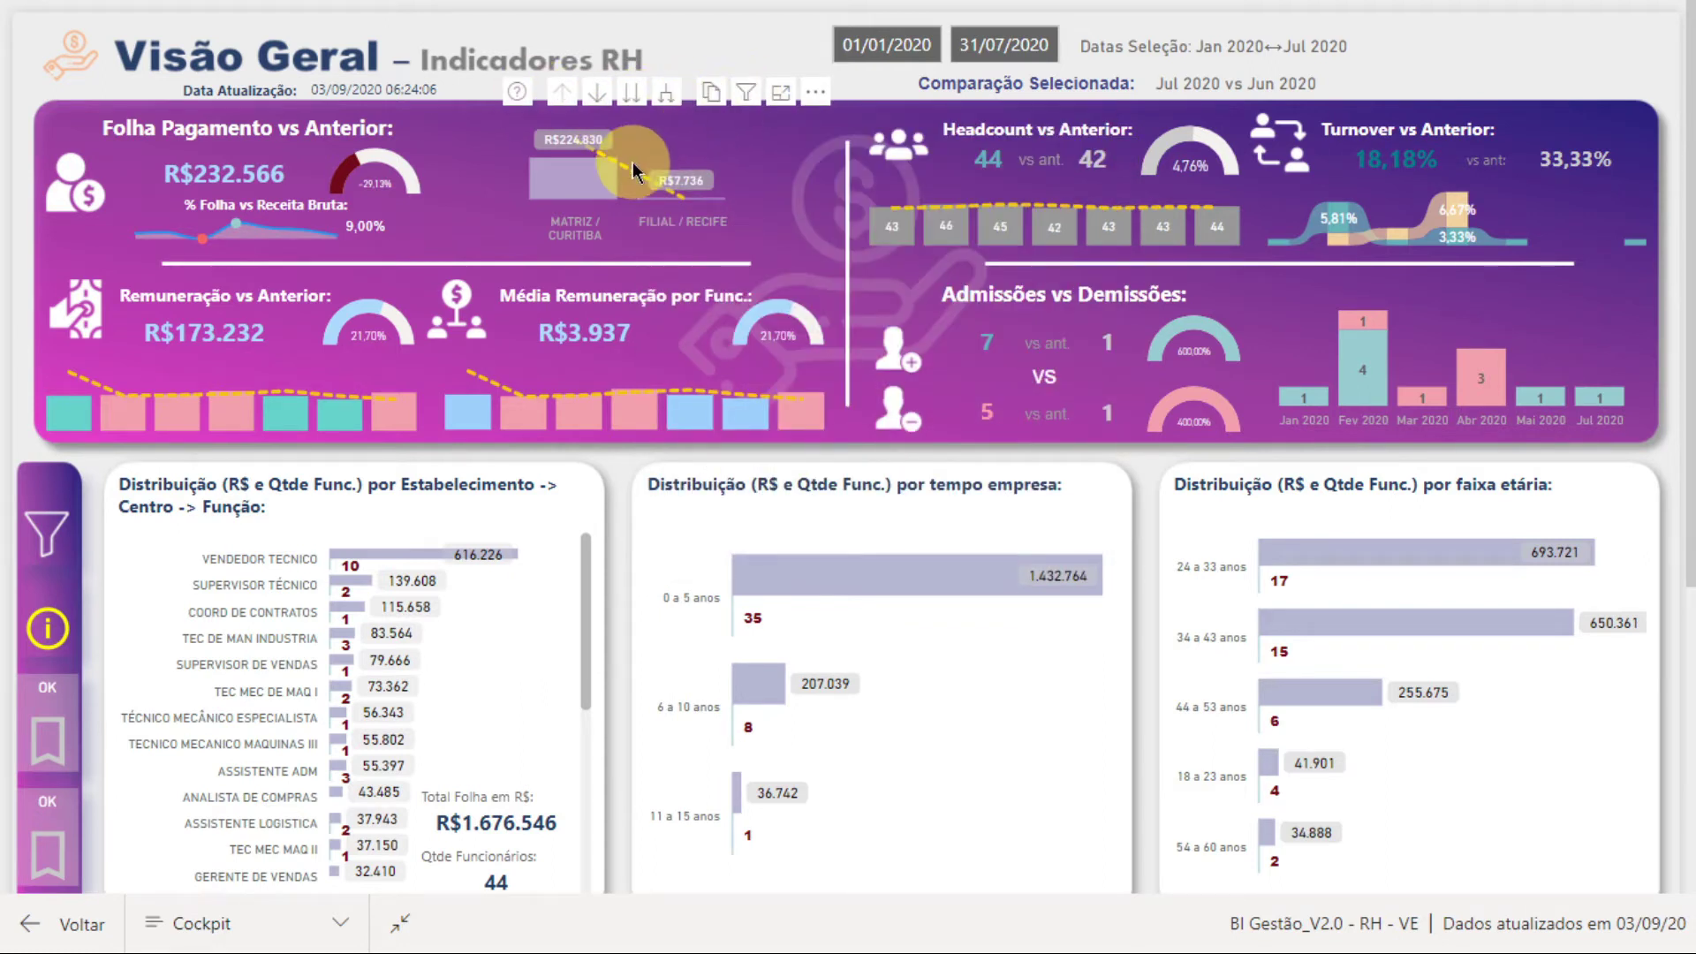
click(780, 95)
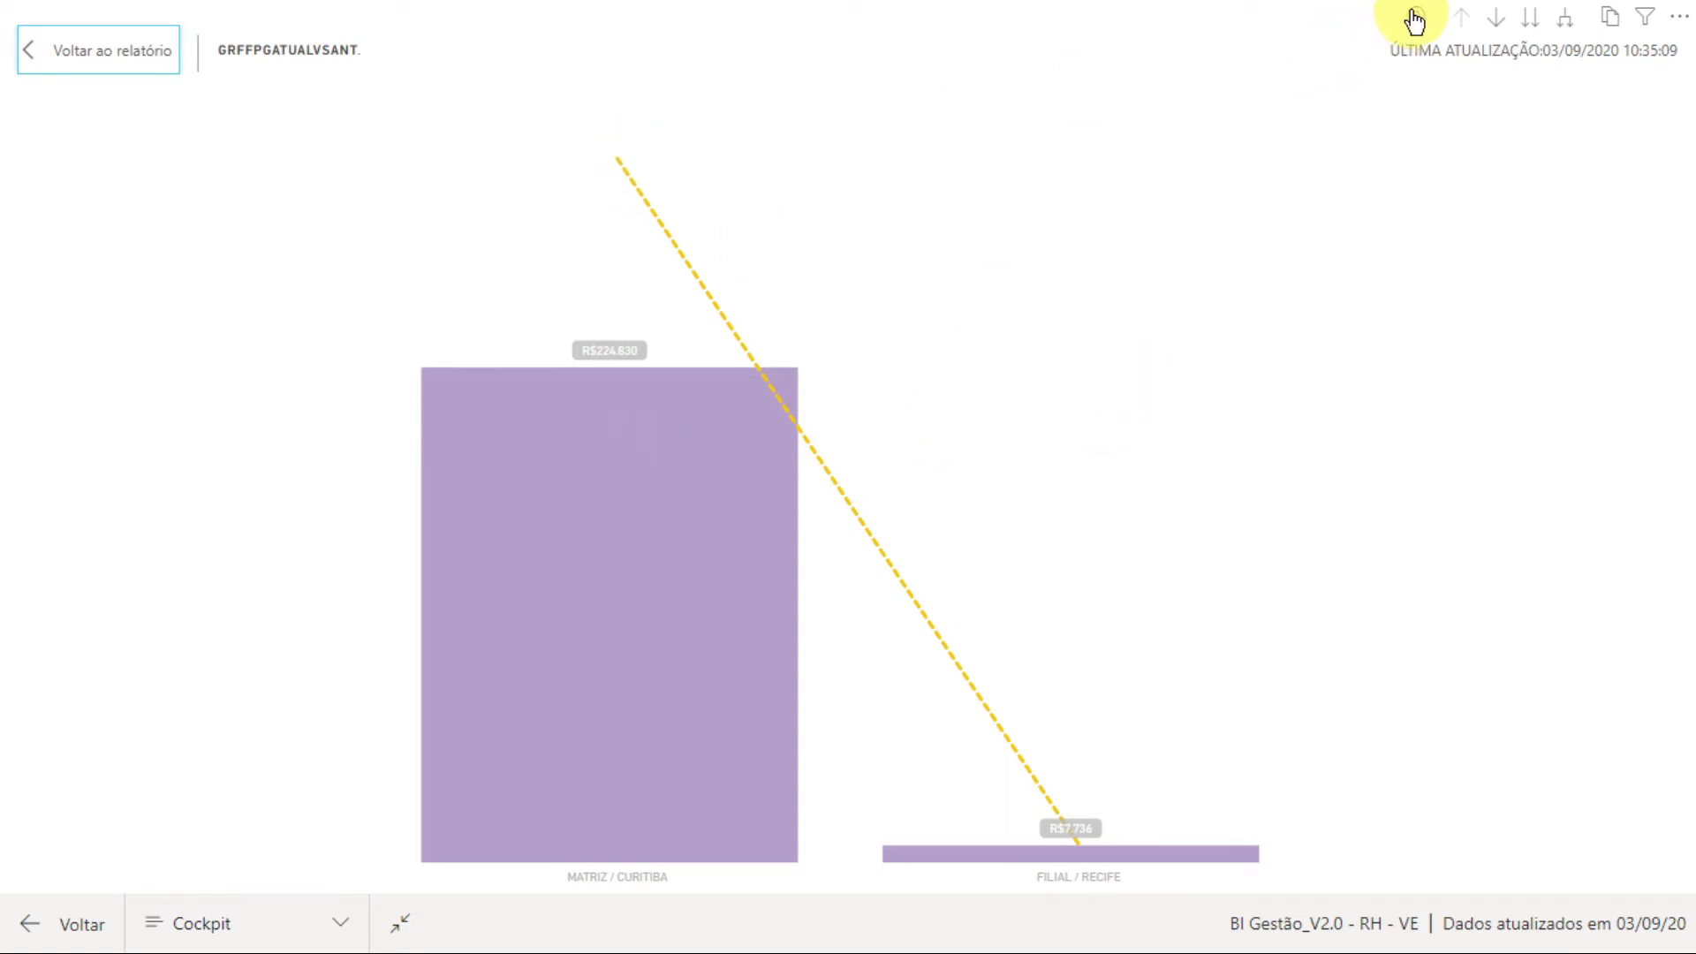
mouse_move(1416, 21)
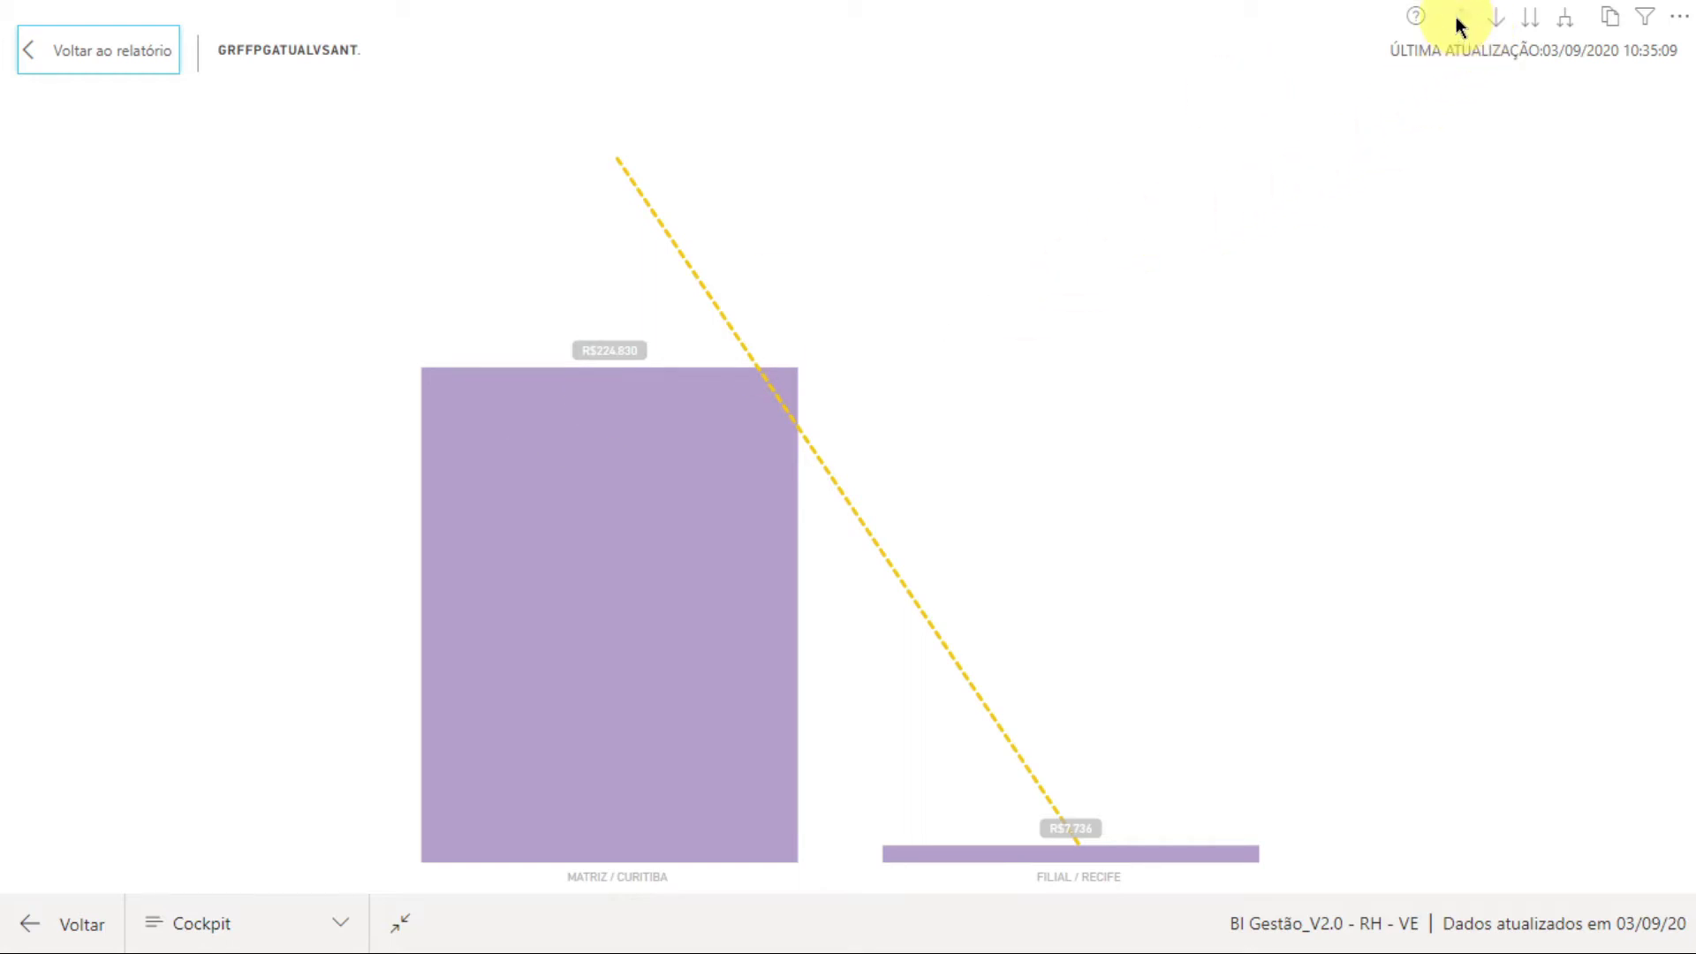
- Turn on drill-down mode in the enlarged payroll chart and drill into the MATRIZ / CURITIBA bar
click(1501, 21)
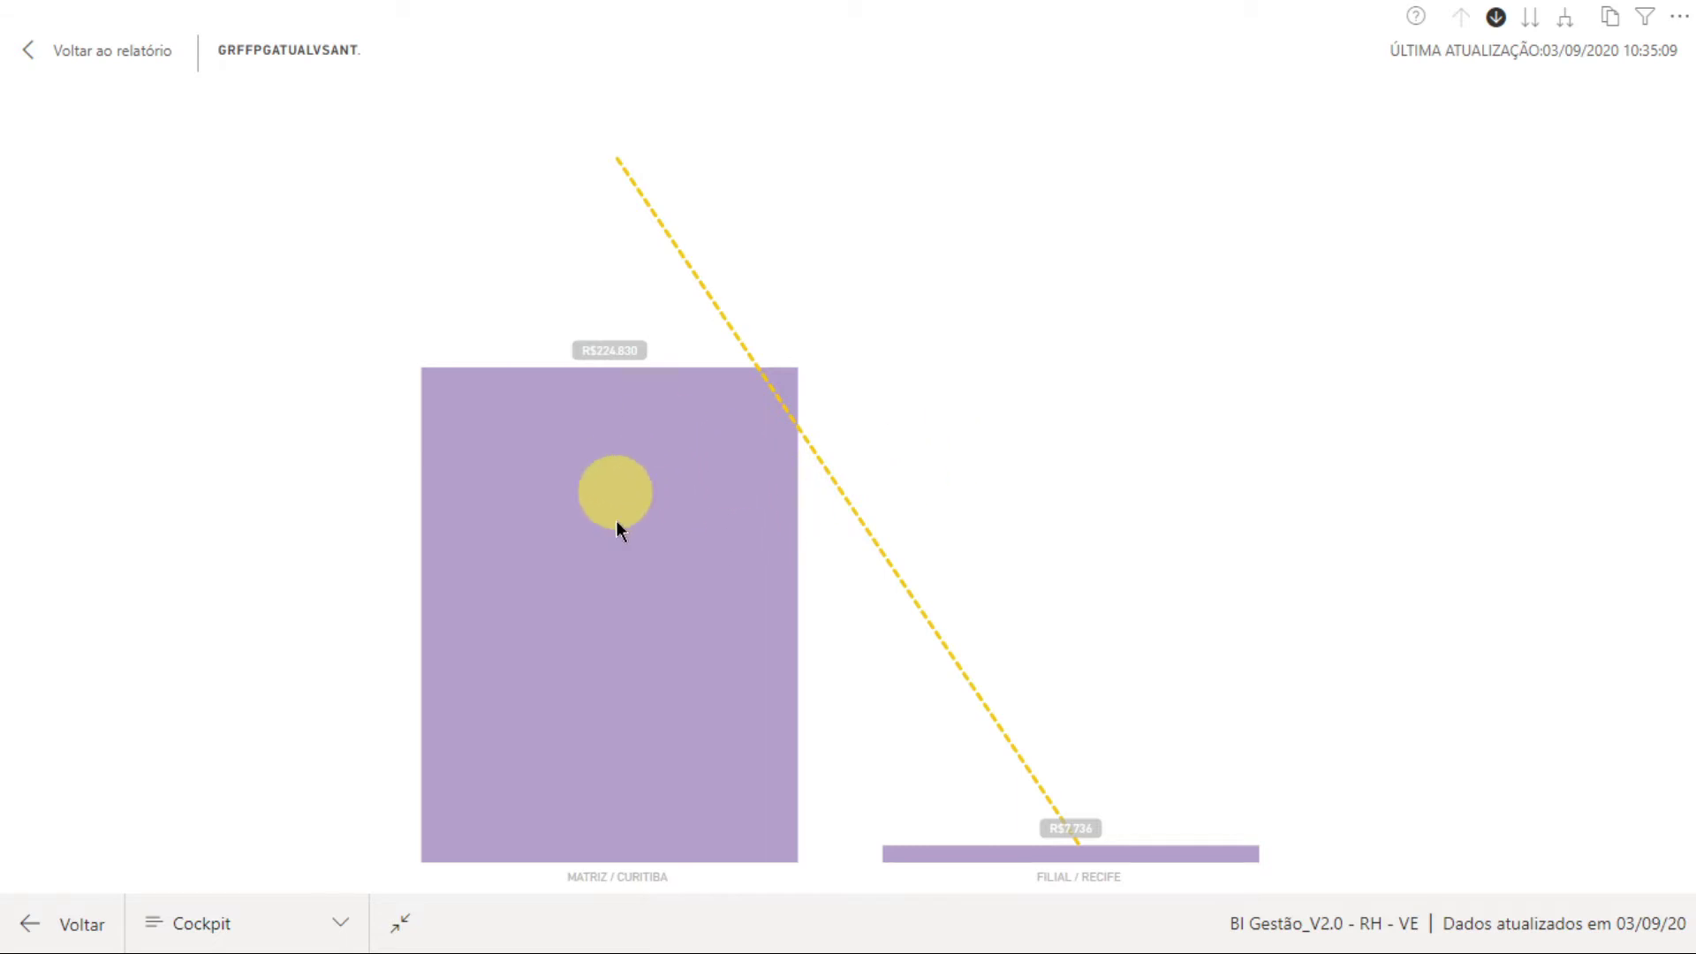
mouse_move(663, 512)
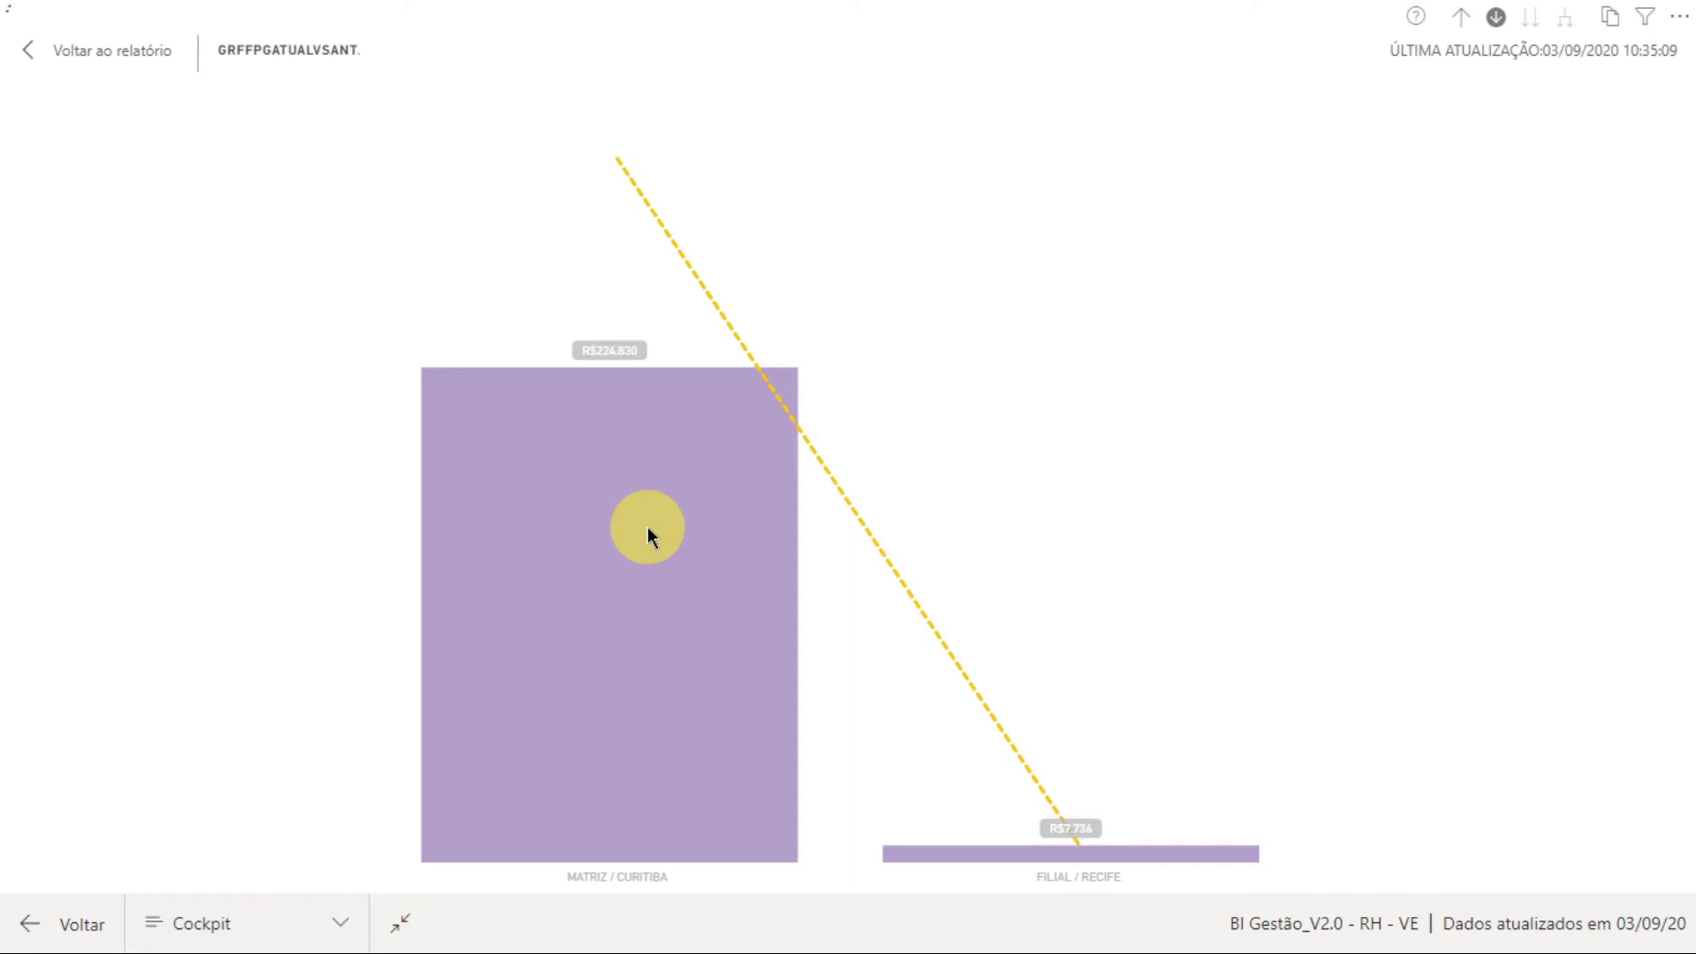
click(647, 525)
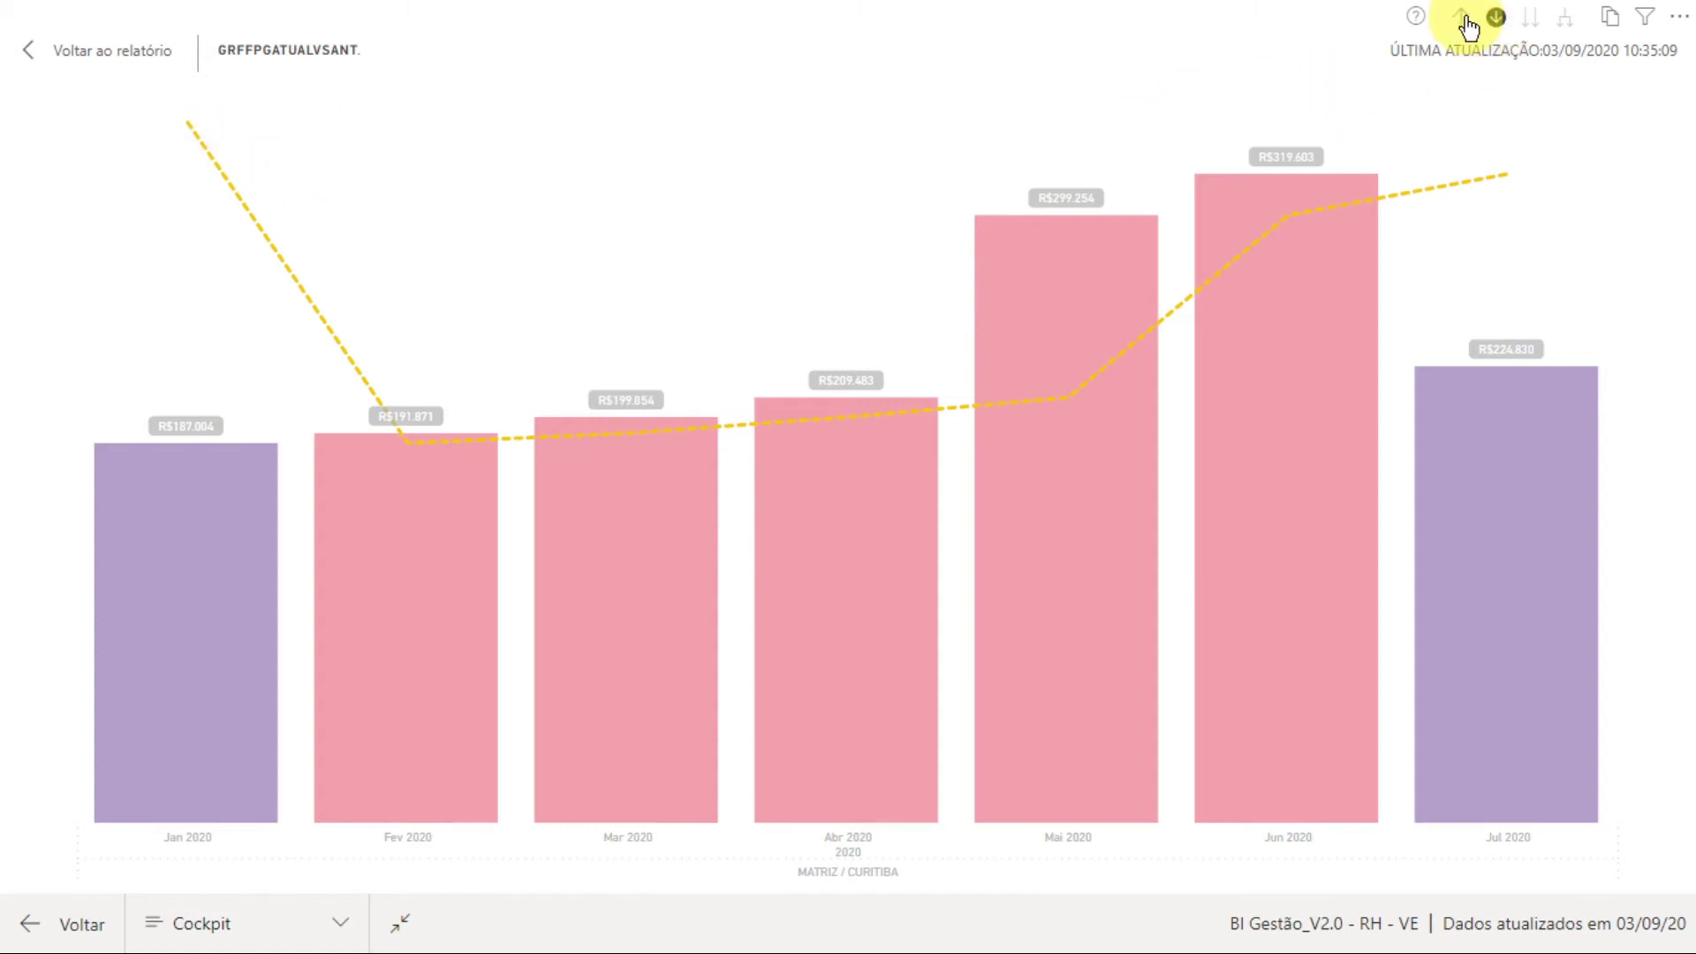
- Drill the enlarged payroll chart back up to the branch level and turn off drill-down mode
click(920, 468)
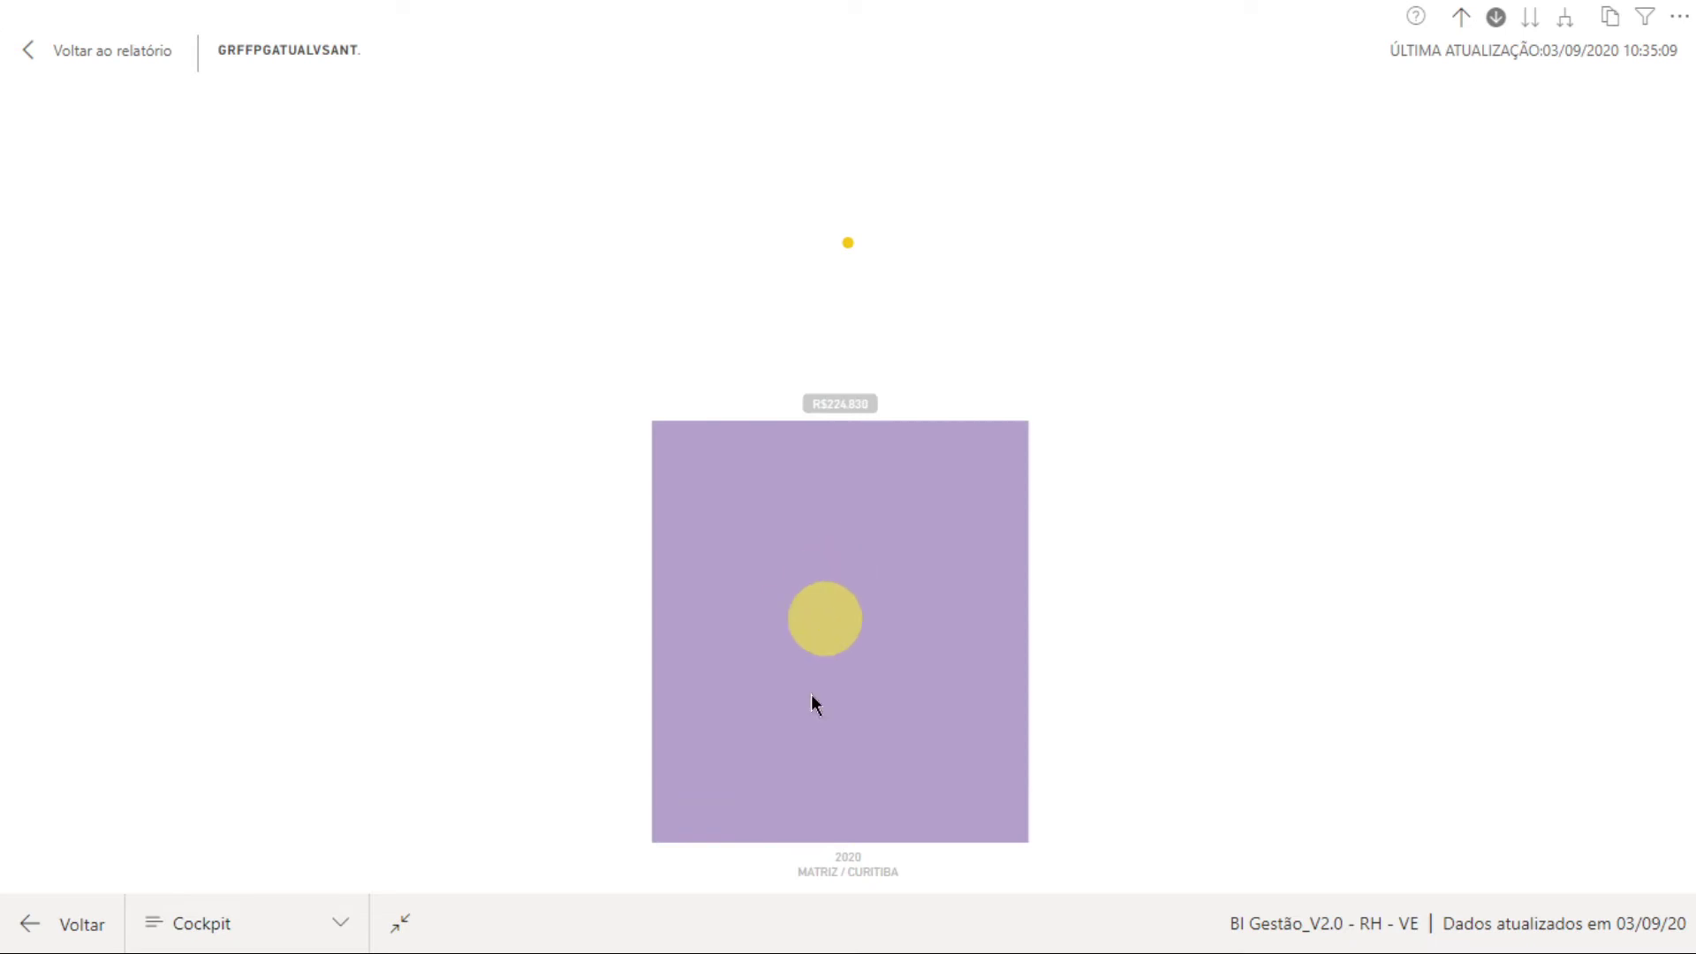
mouse_move(841, 566)
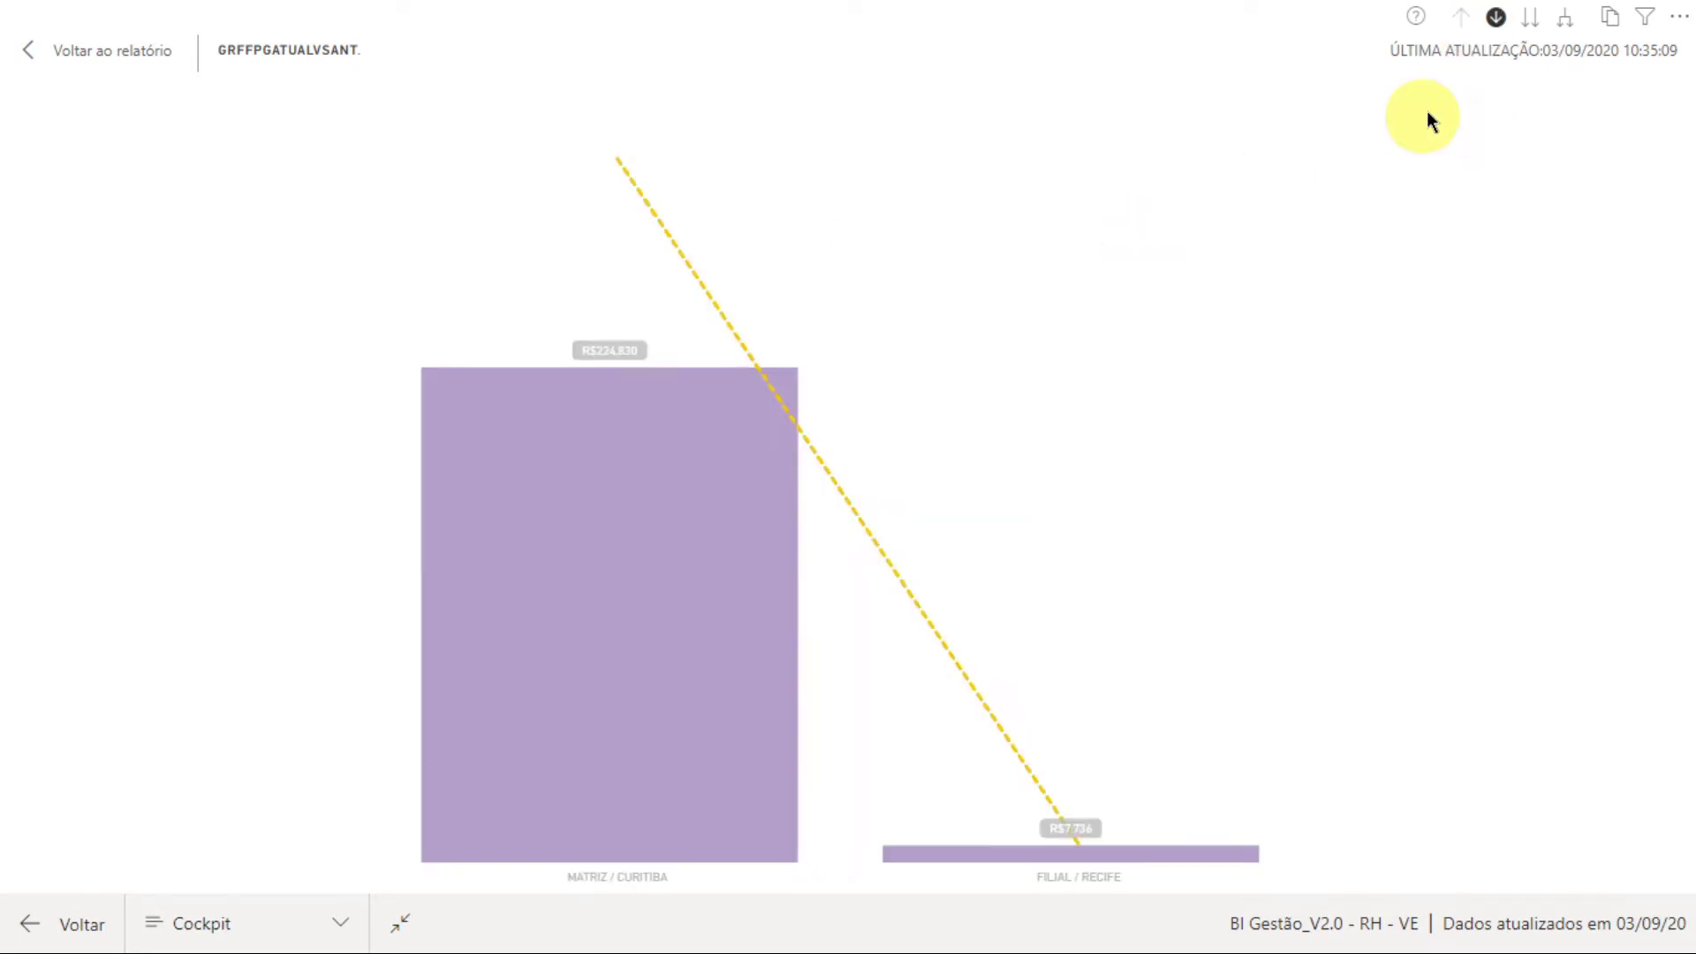
click(1496, 17)
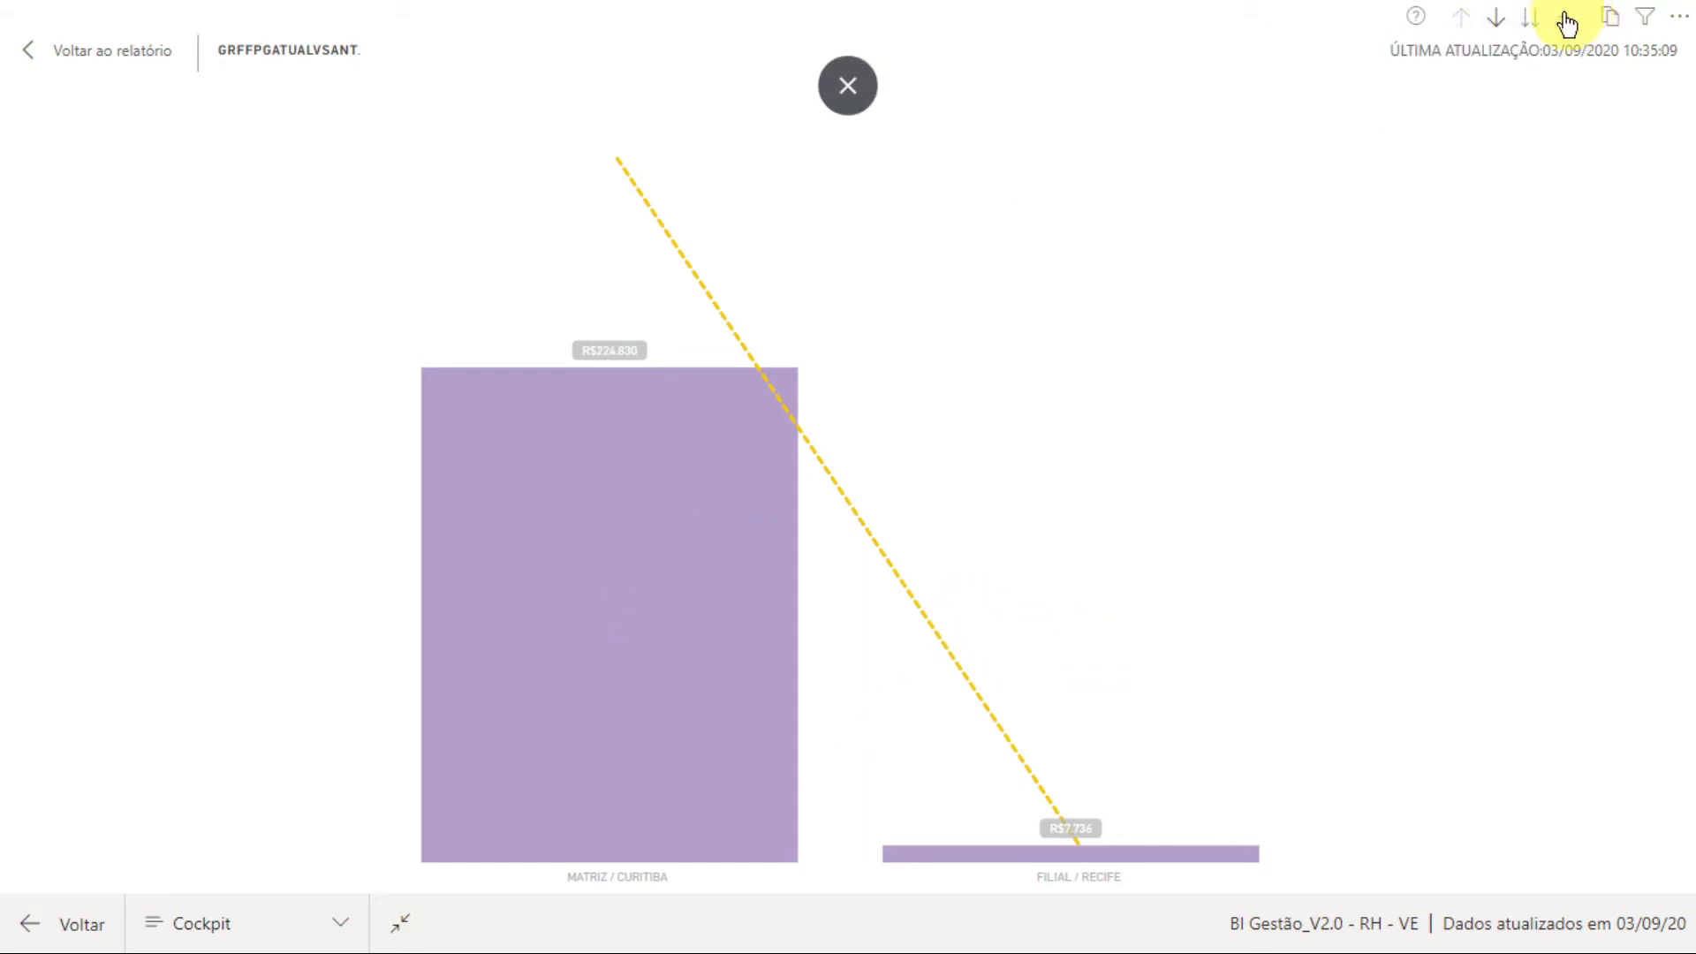
- Move the whole payroll chart down through the year level to the months, and examine the Abr 2020 details
click(1530, 21)
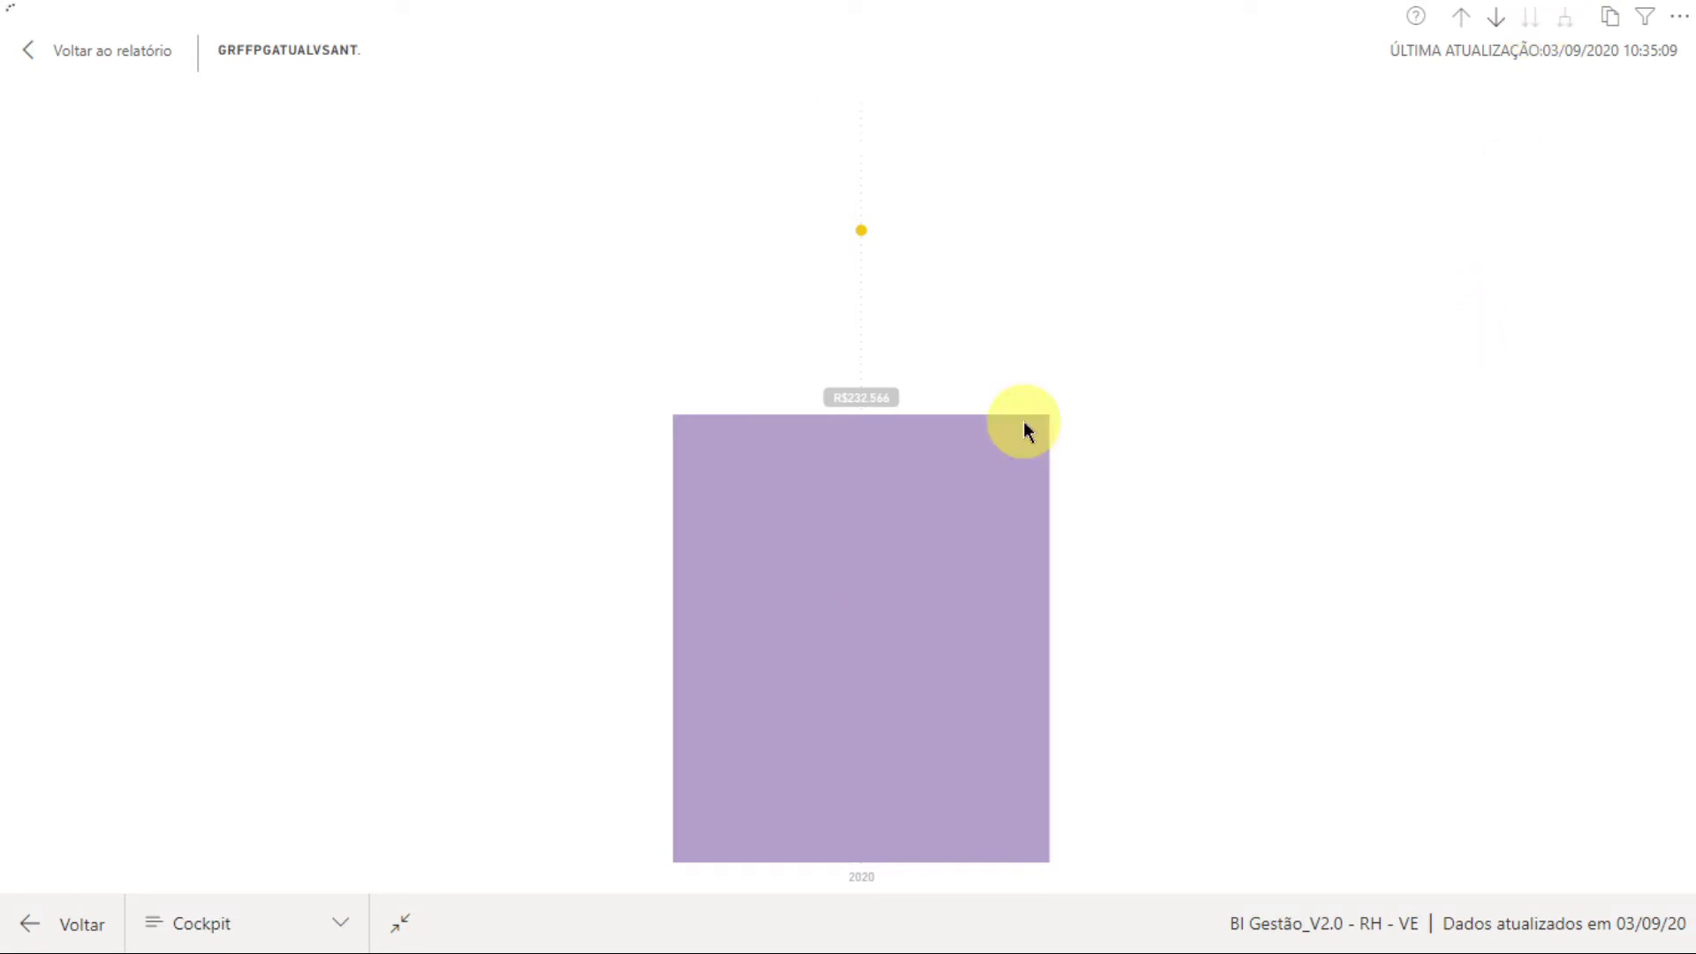
click(867, 573)
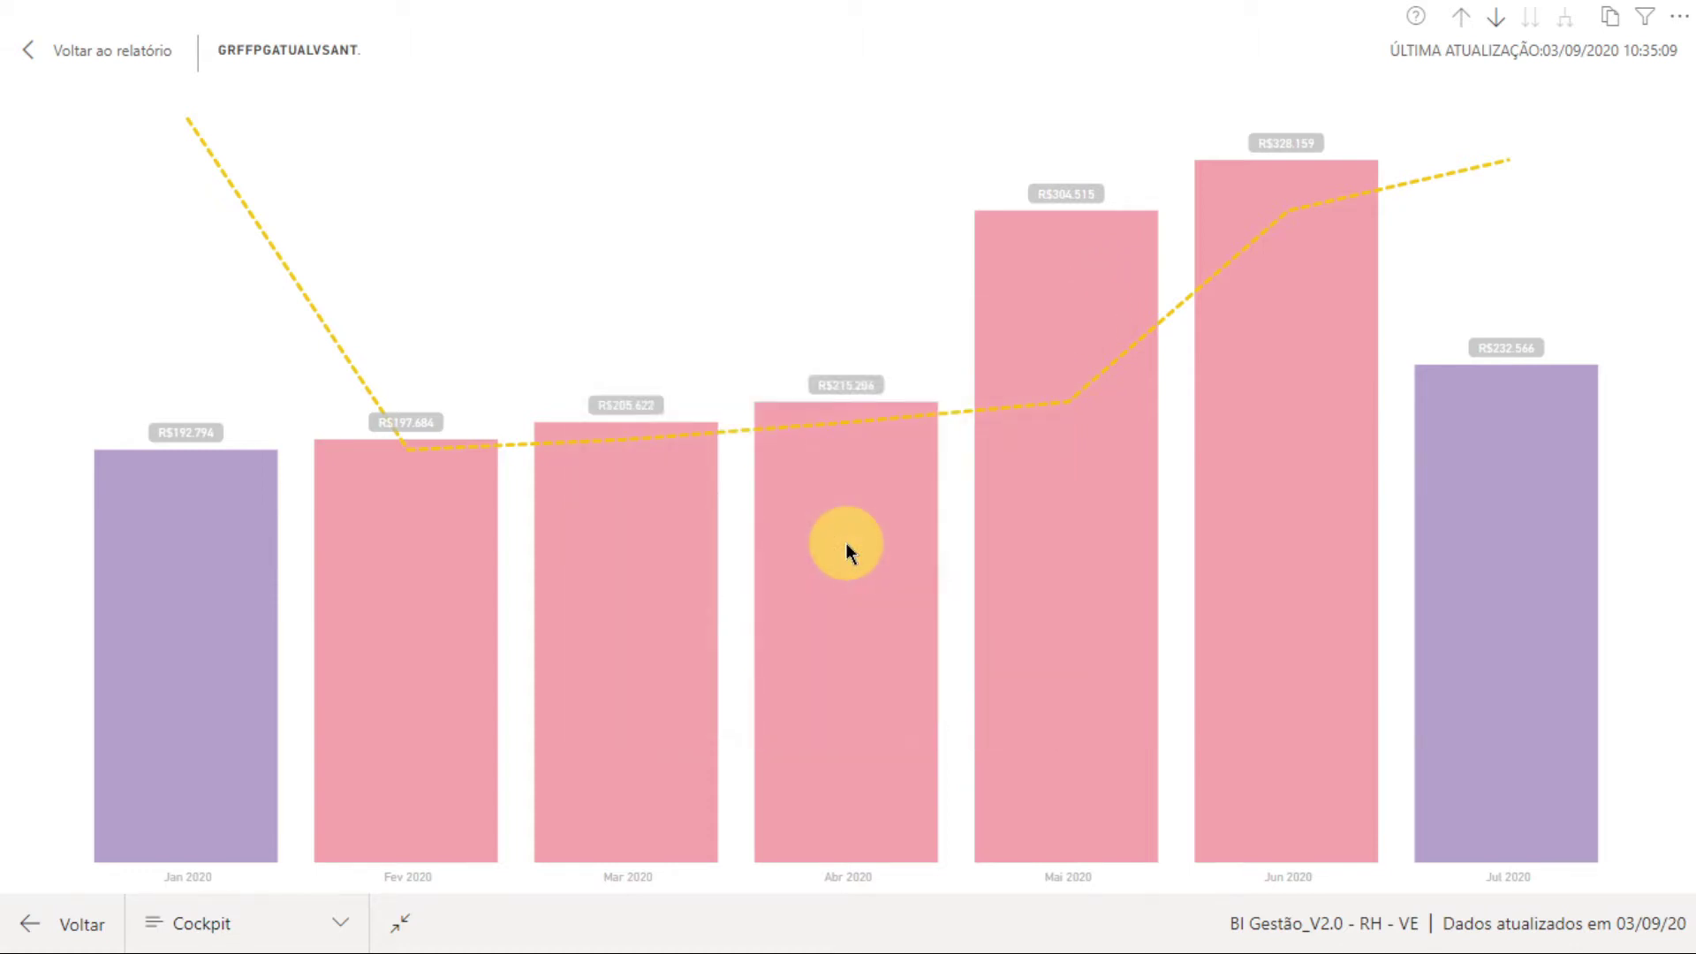
mouse_move(846, 543)
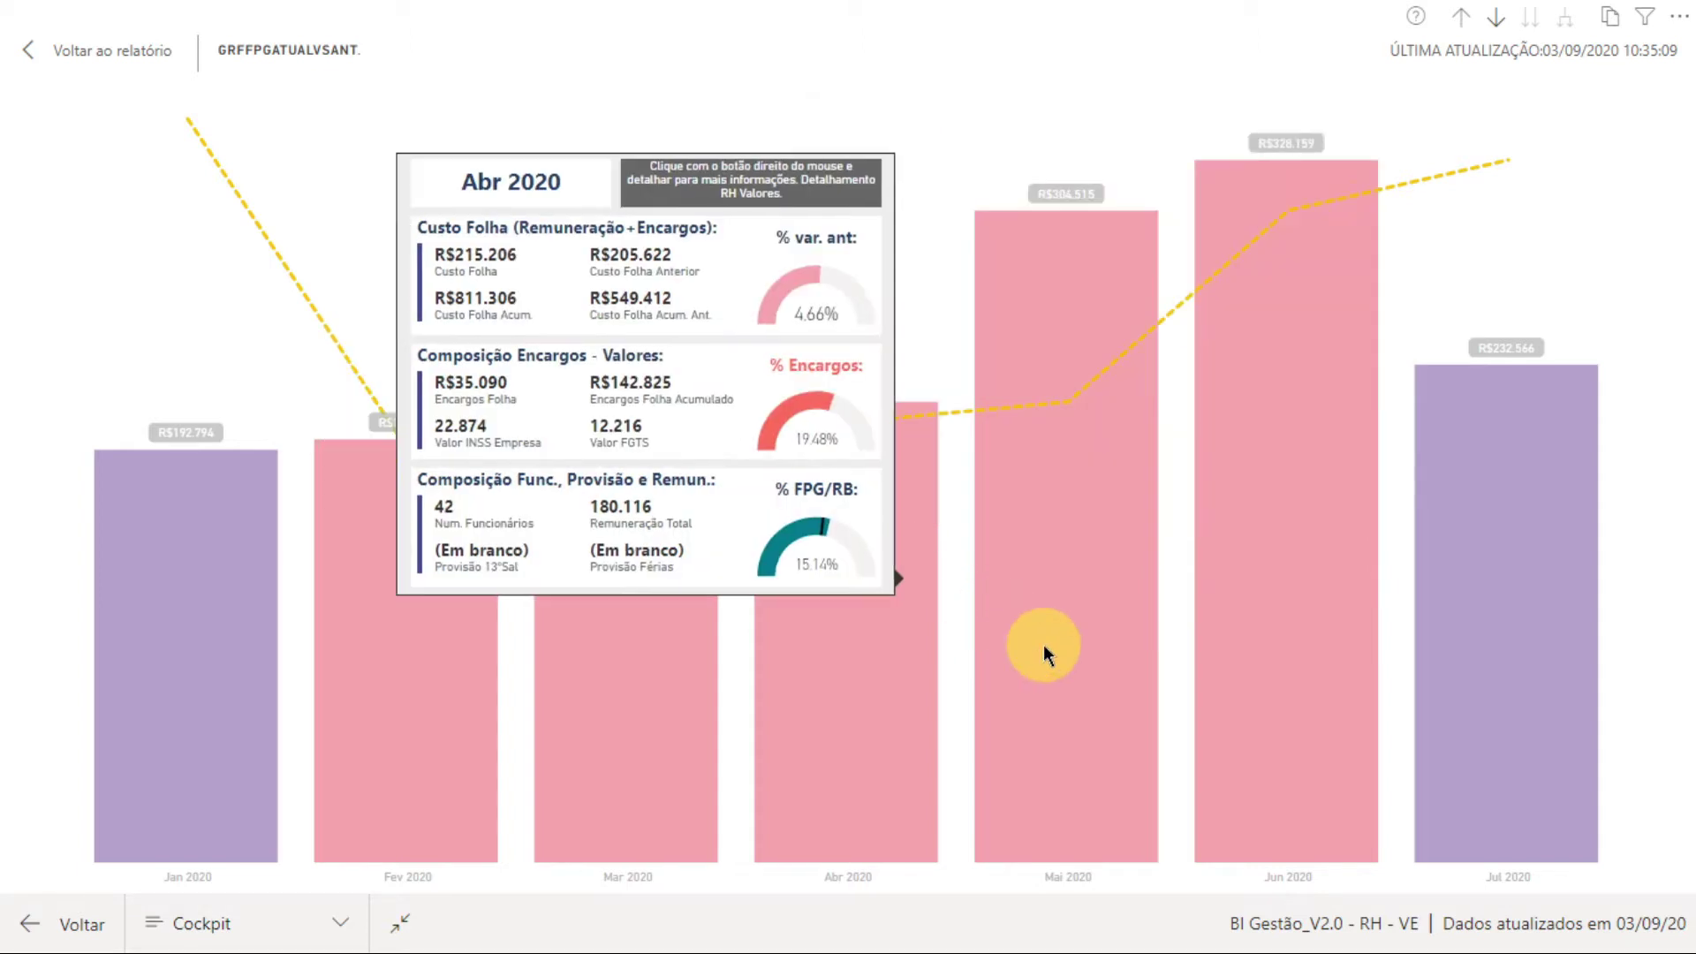
mouse_move(1044, 652)
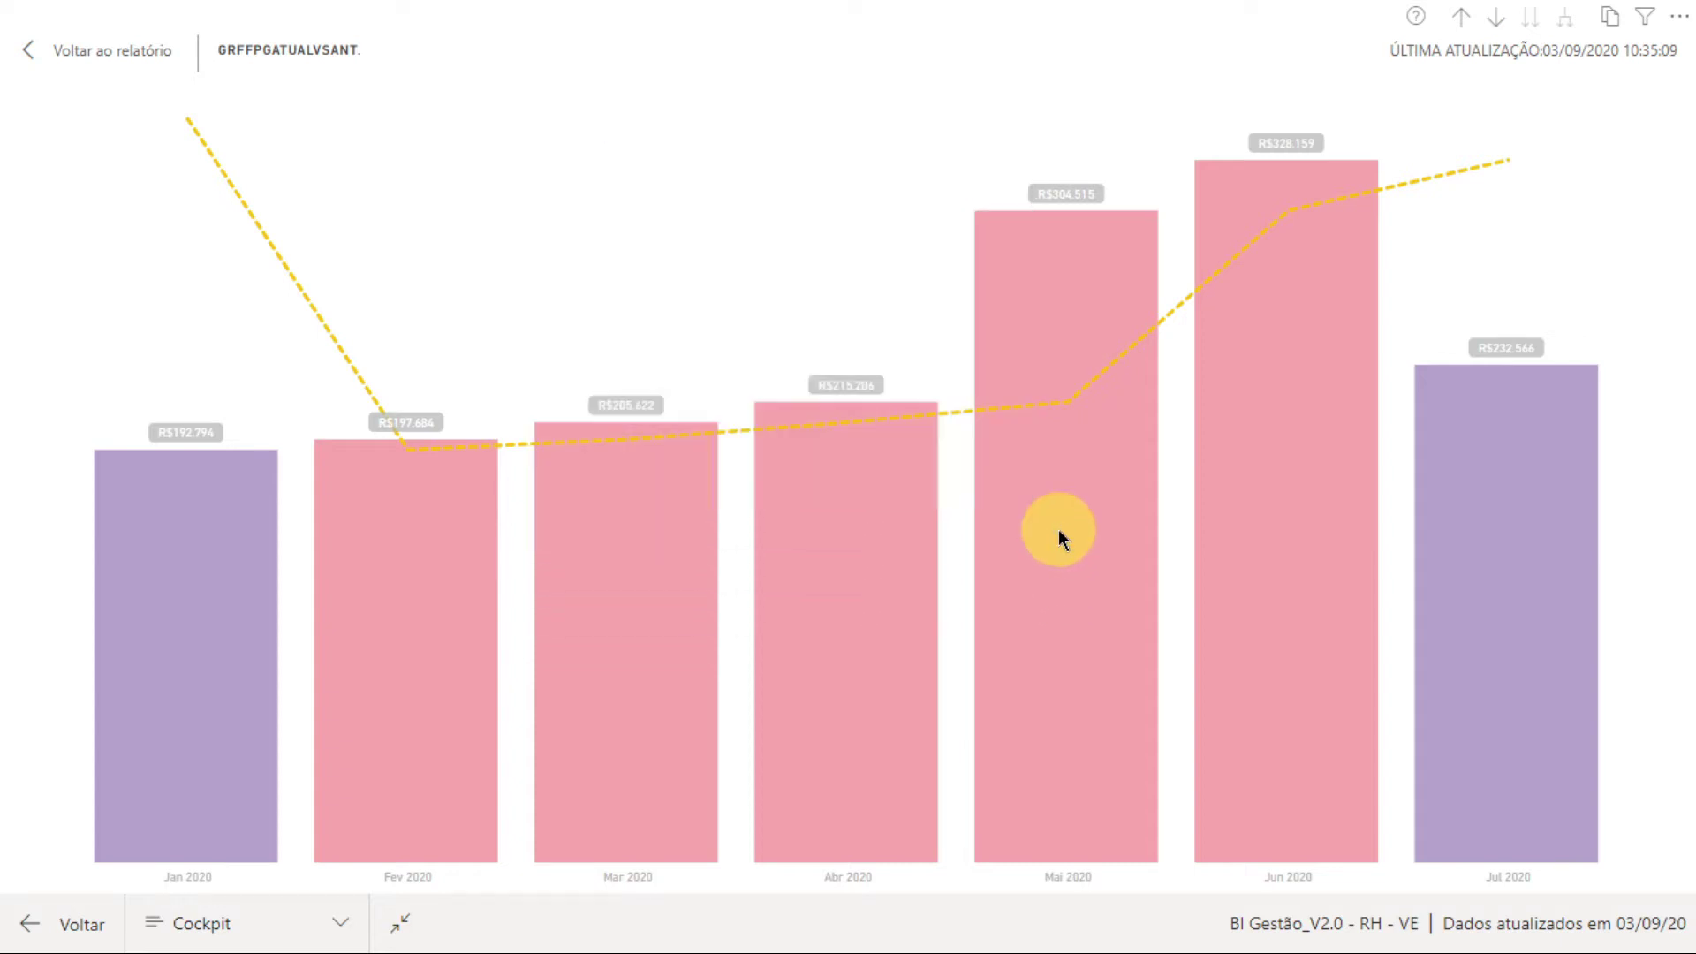
- Show the monthly payroll chart as a table as well, and drill through from the Jun 2020 bar to Detalhamento RH Valores
right_click(1059, 535)
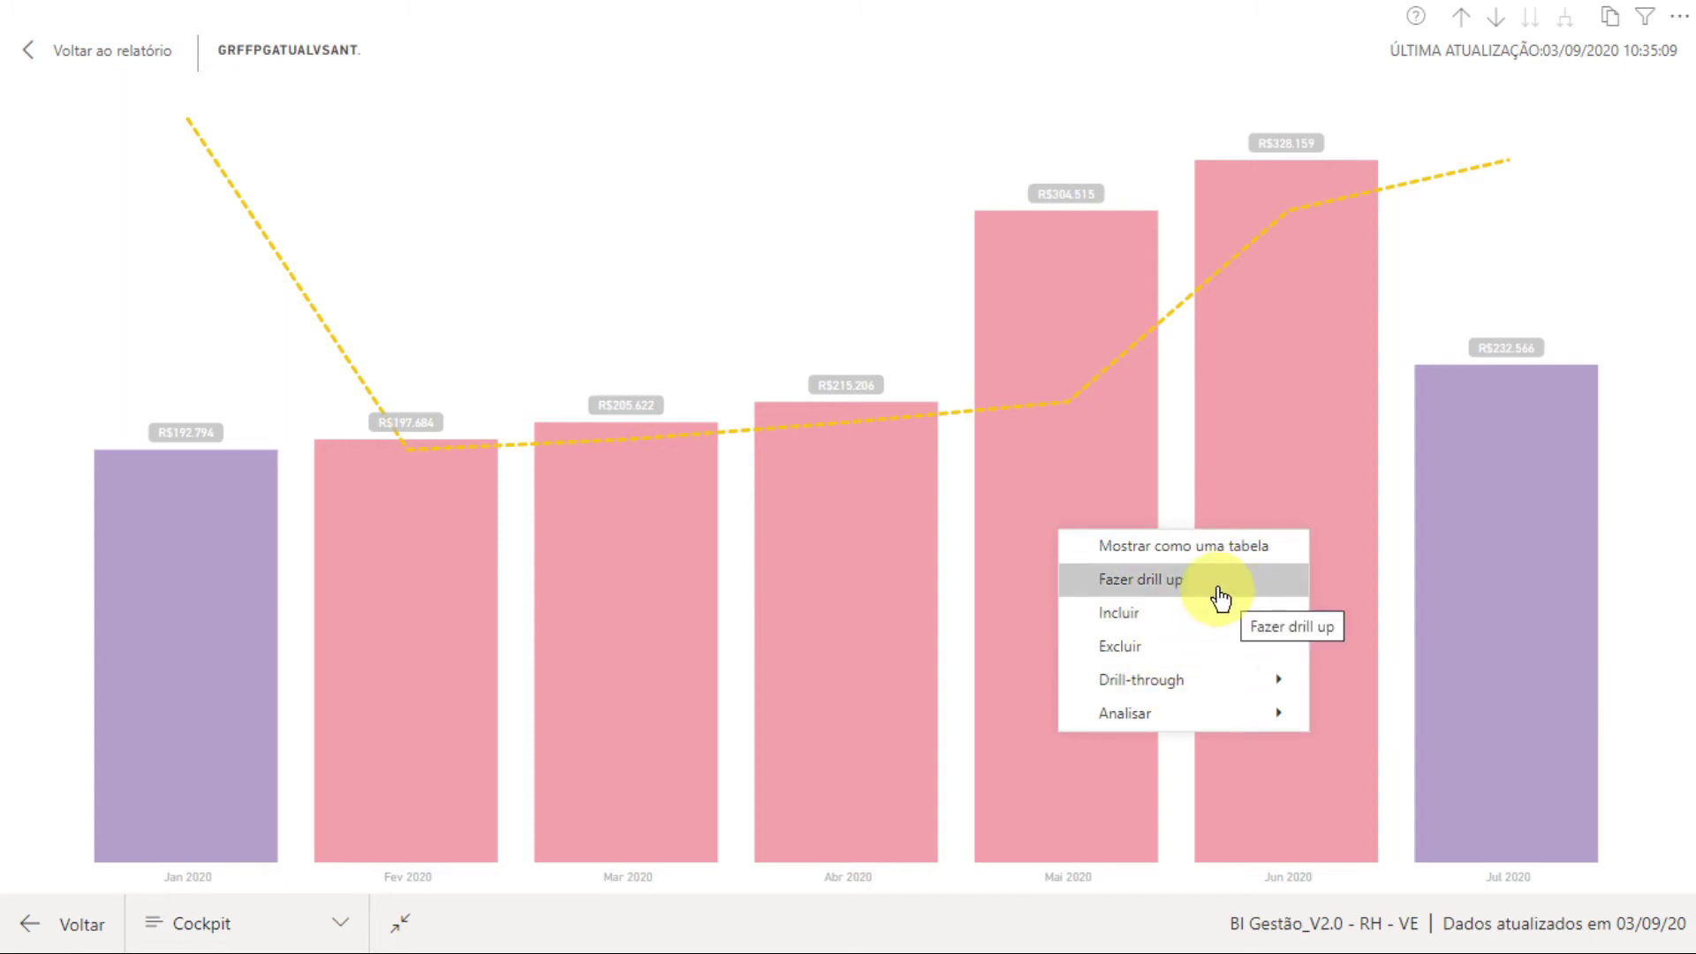
click(1196, 550)
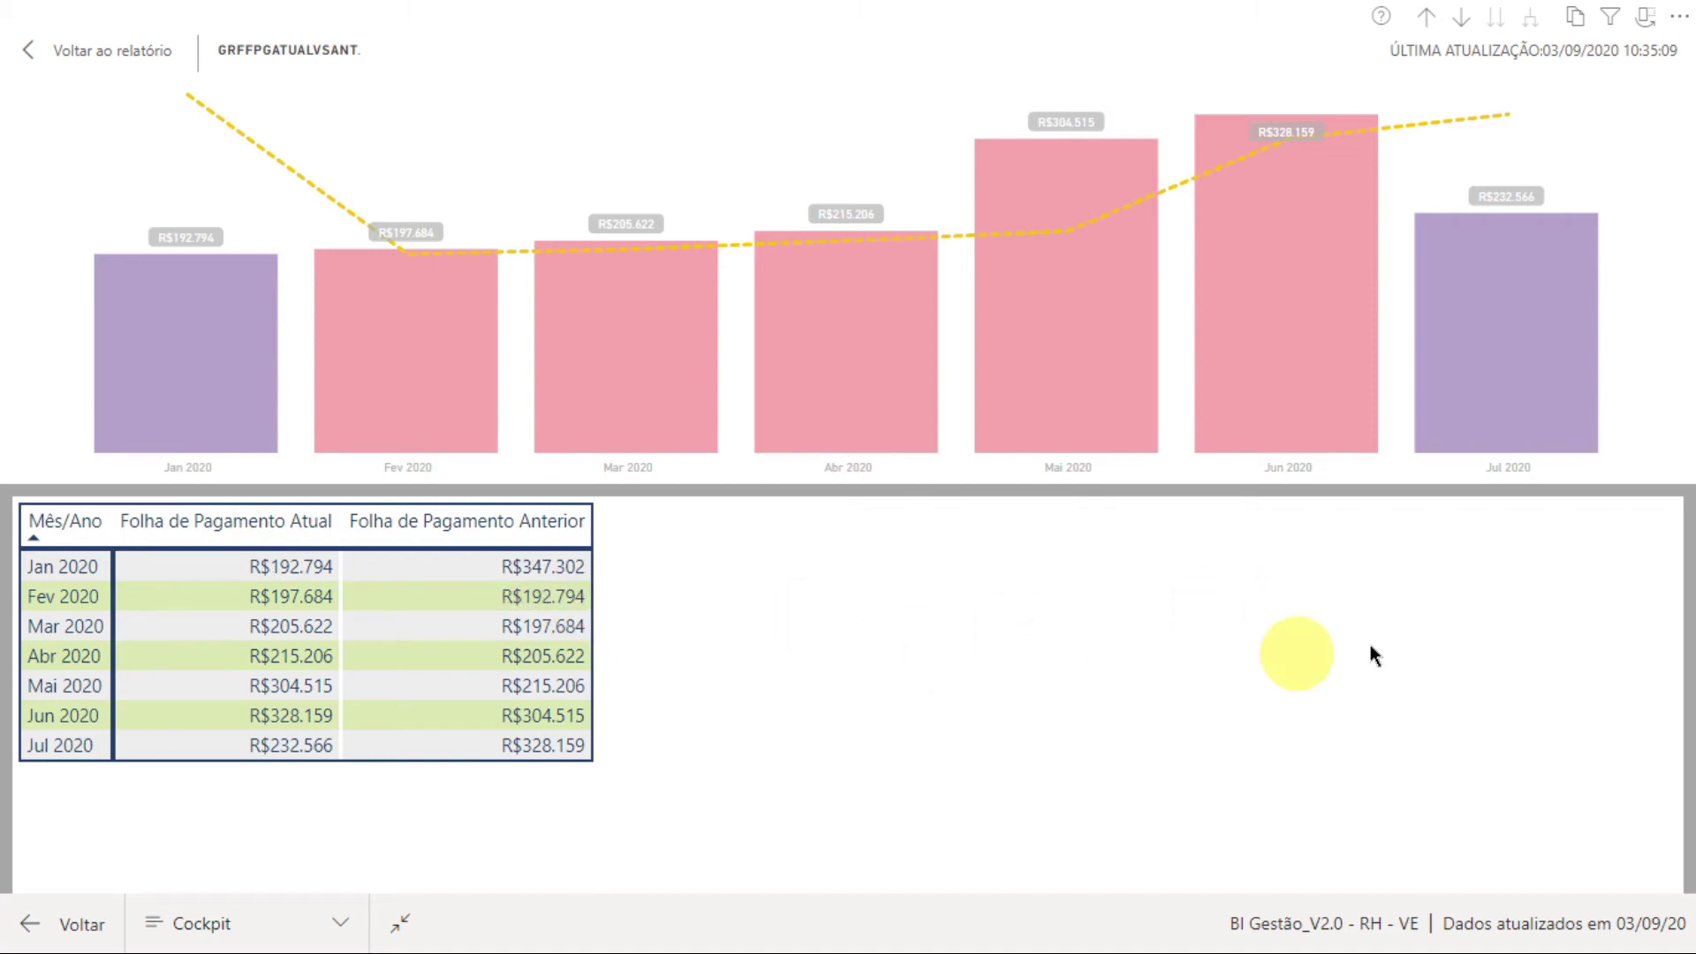
right_click(1248, 294)
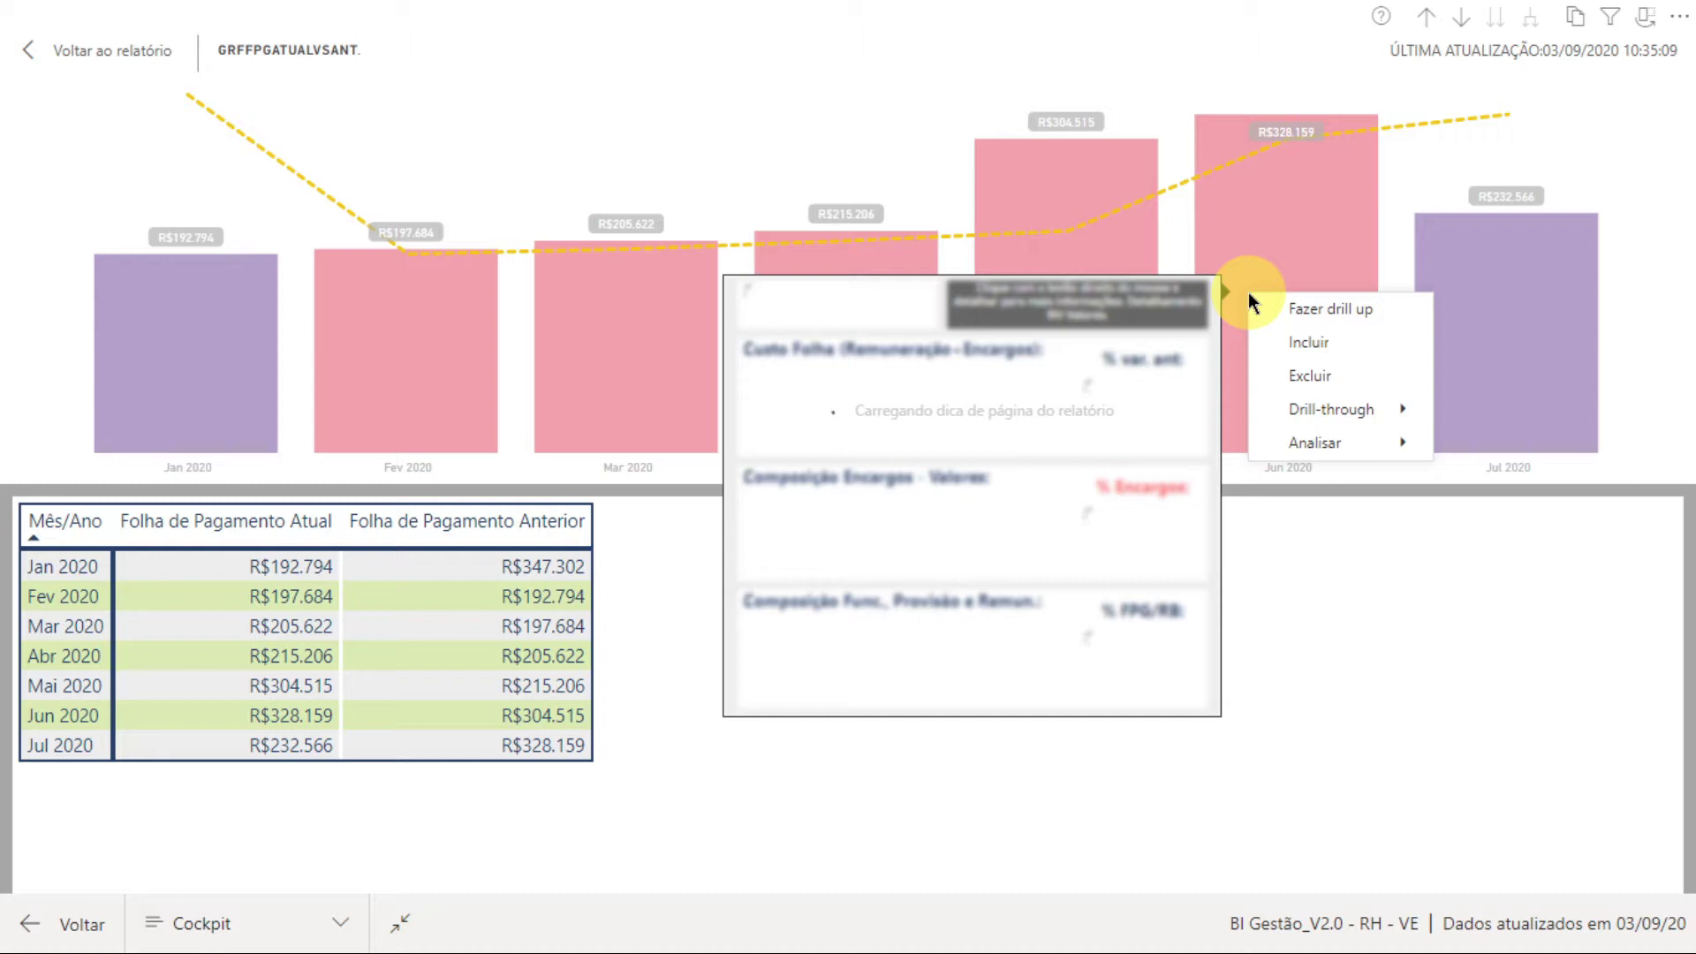
mouse_move(1334, 406)
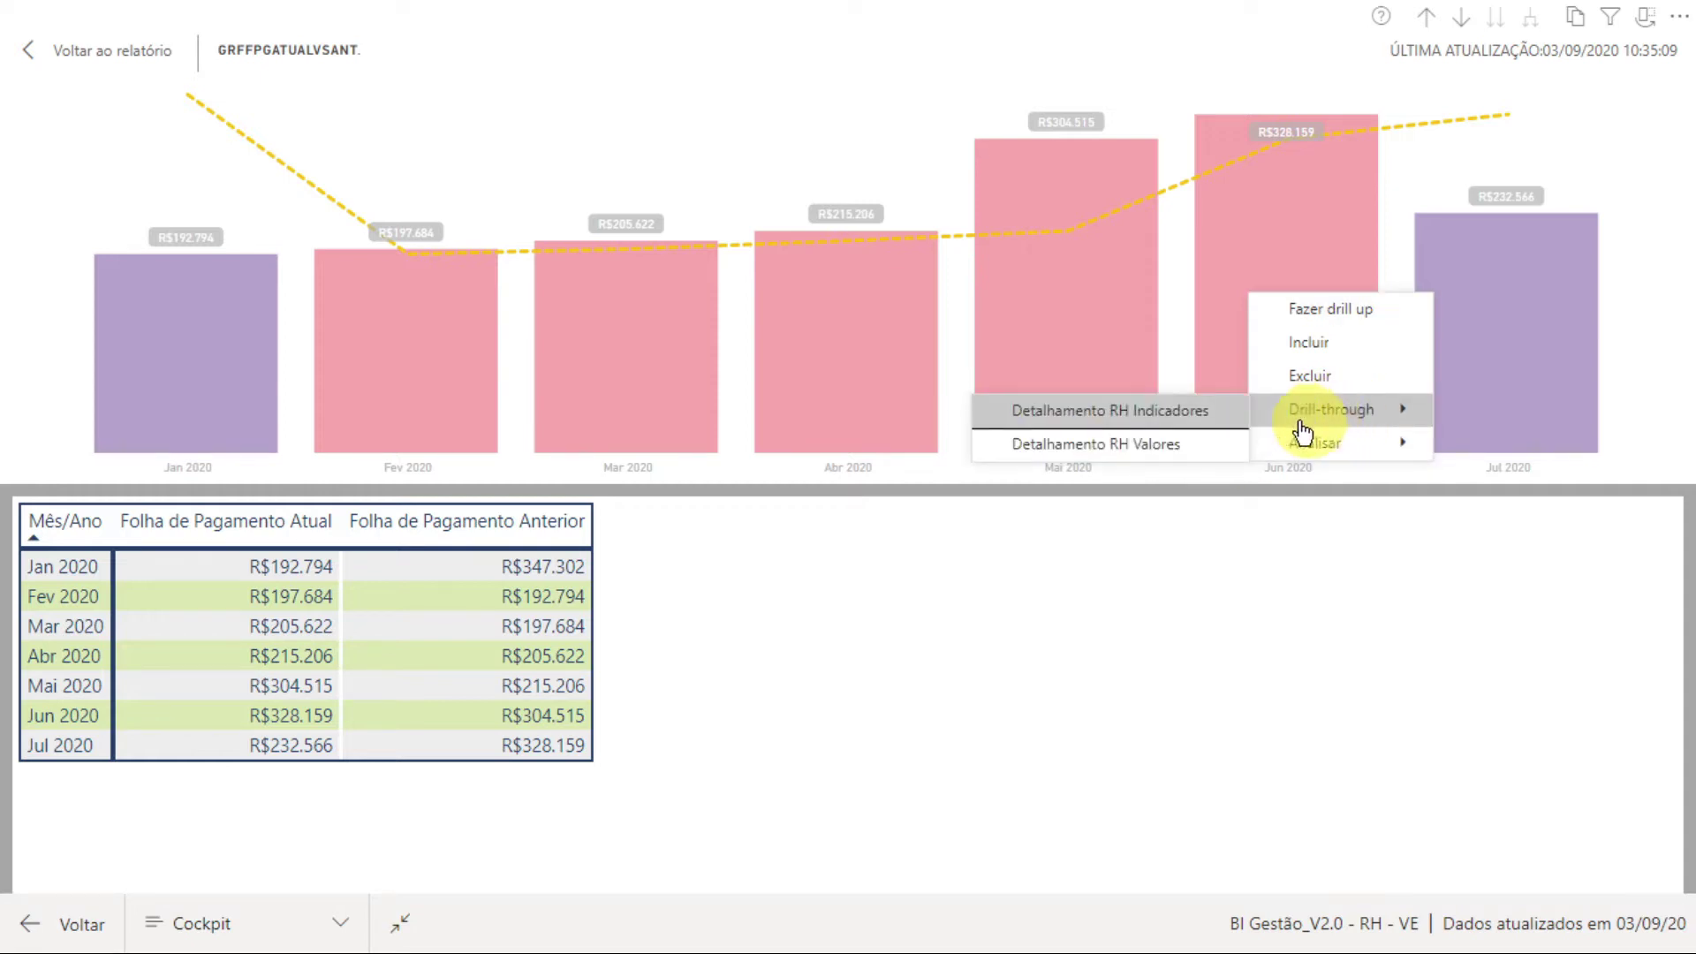
click(1206, 451)
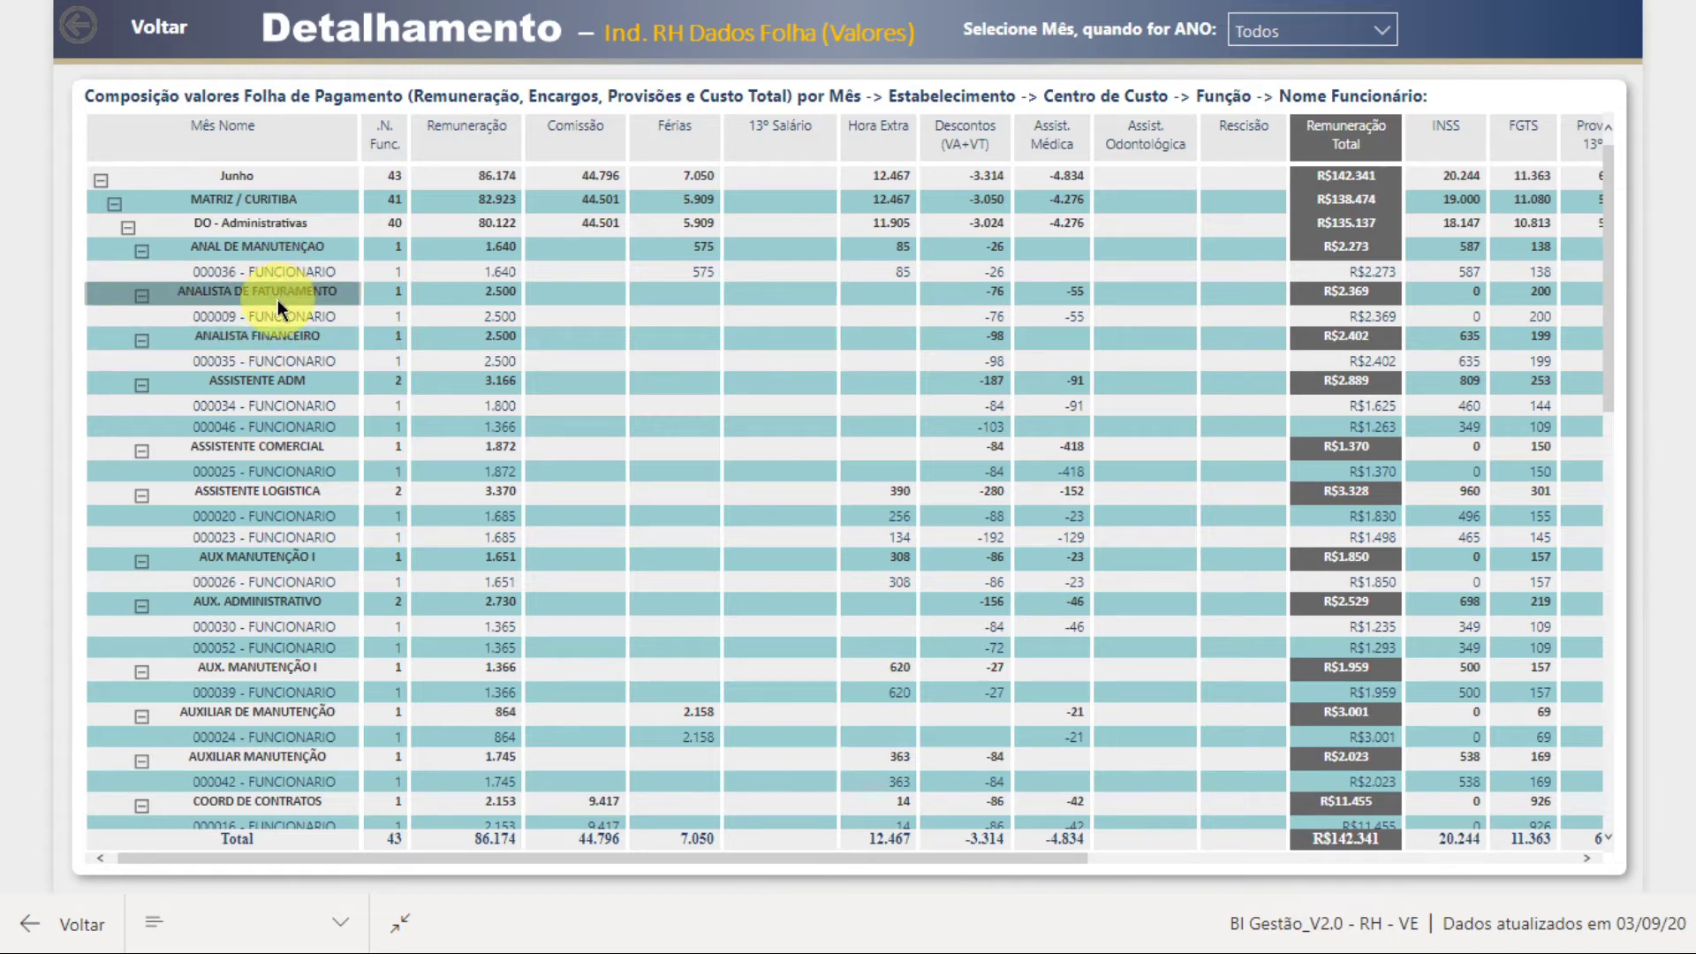
- Collapse all levels of the payroll composition matrix
right_click(253, 230)
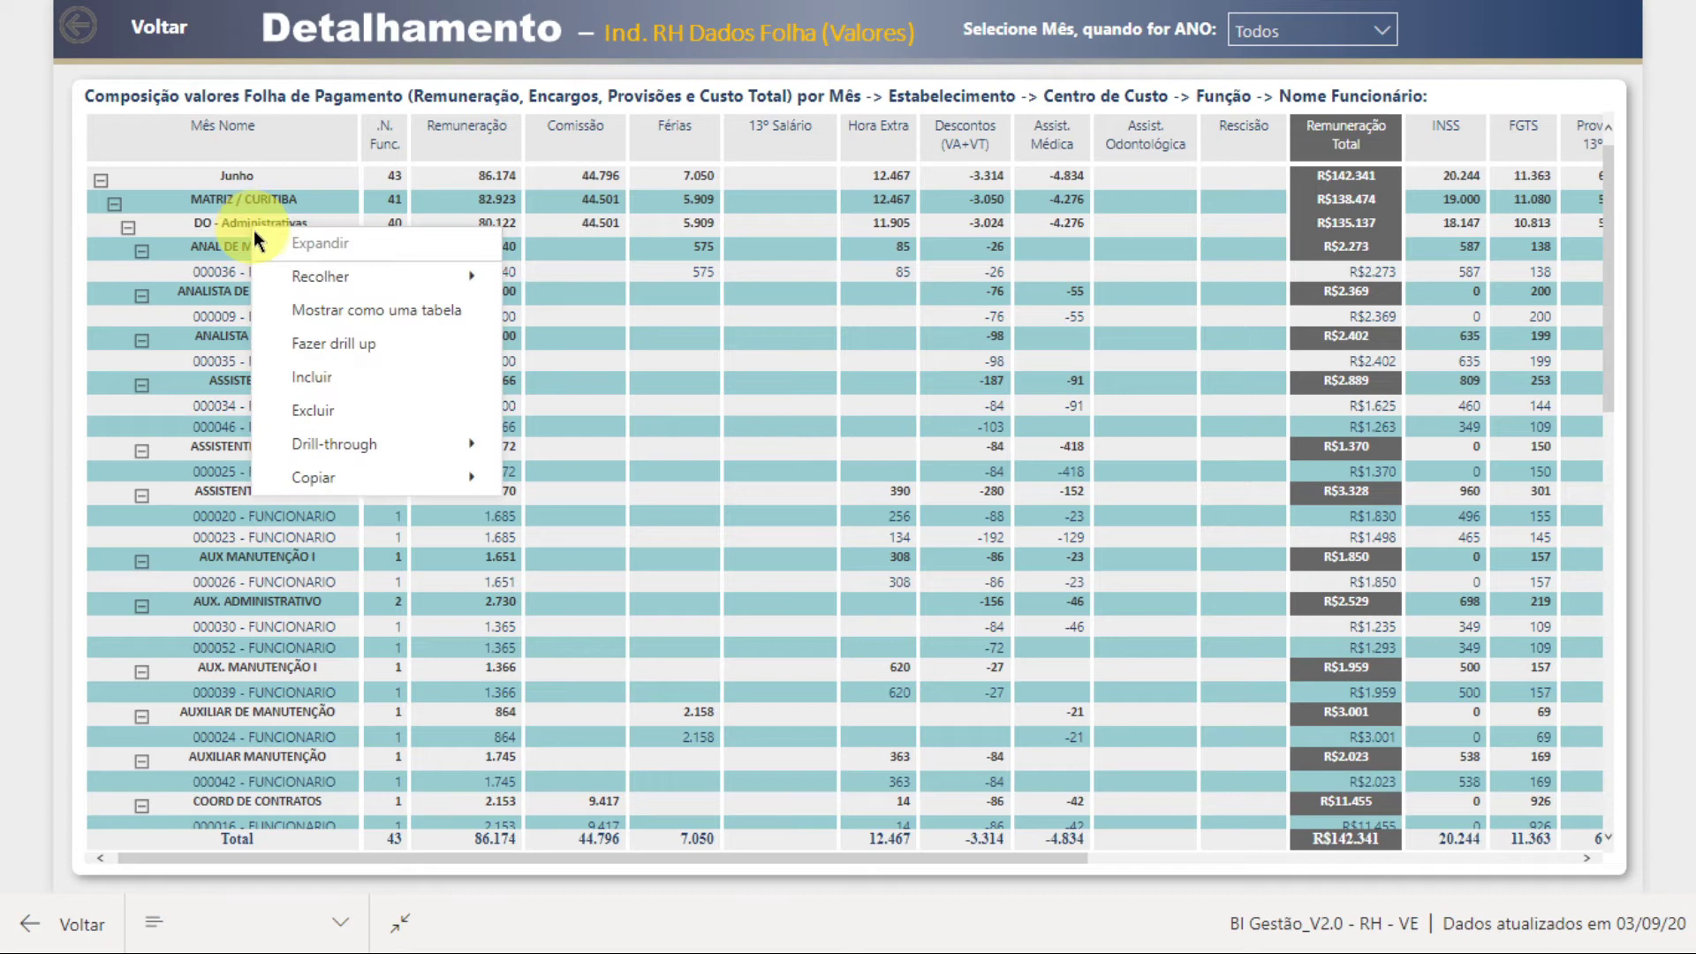
mouse_move(309, 280)
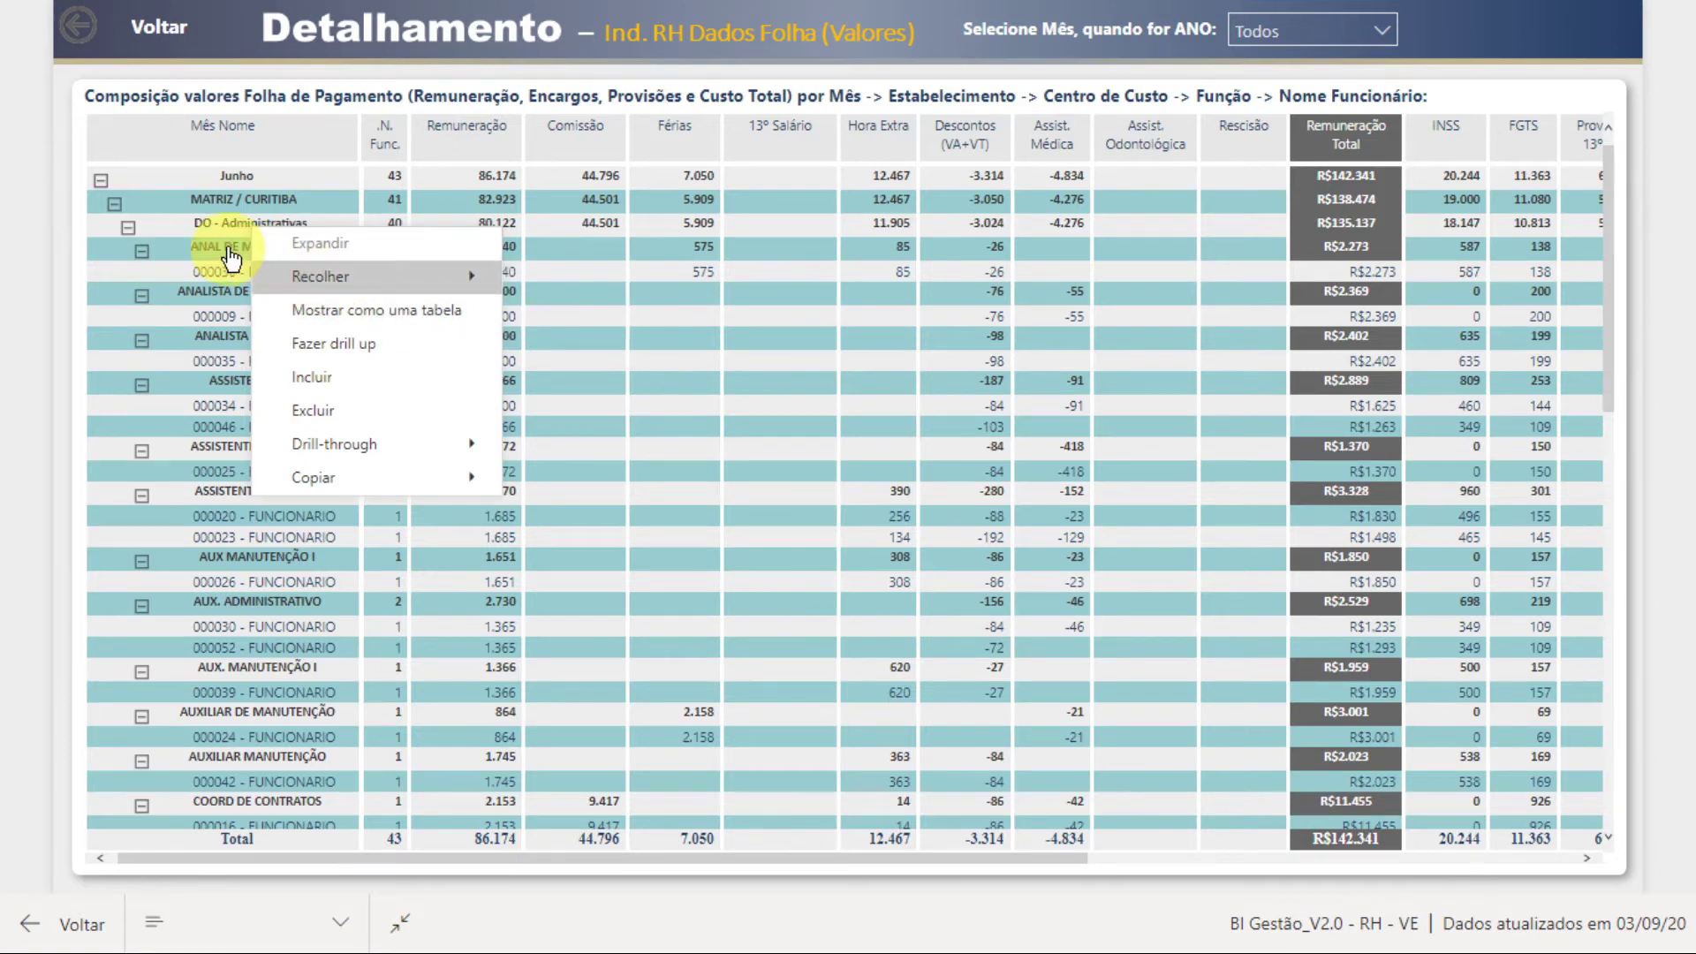
mouse_move(424, 279)
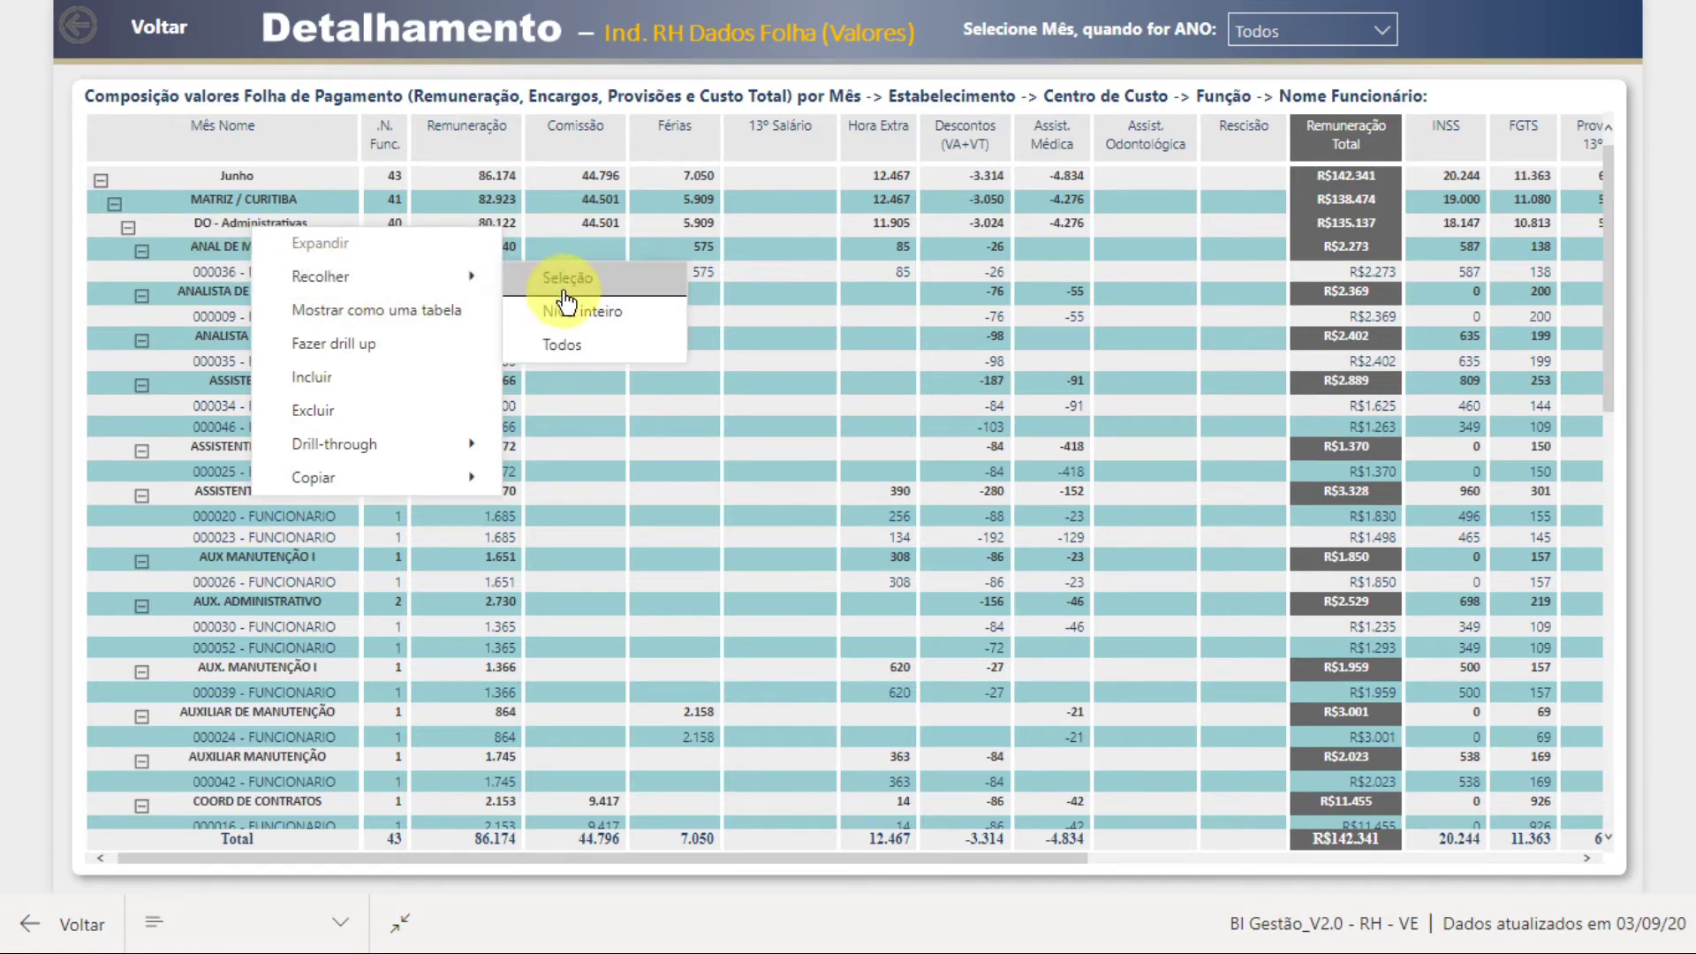
click(572, 346)
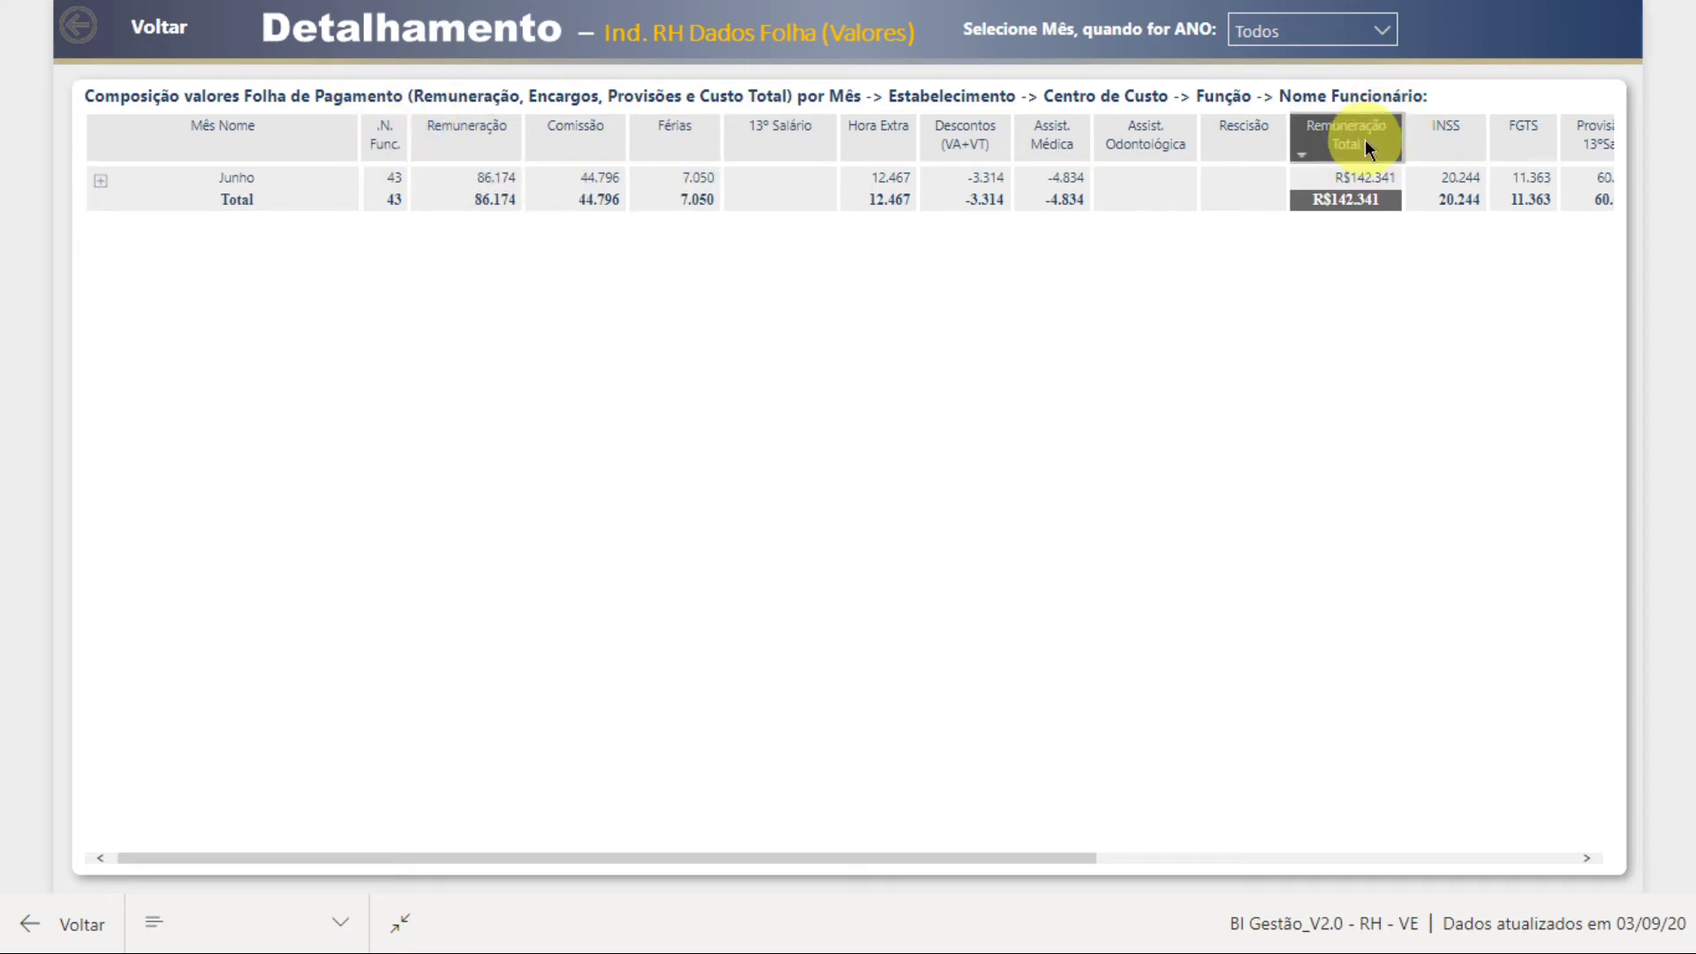
- Examine the remaining columns of the payroll matrix, and expand the Junho row to its establishments
drag(971, 850, 1460, 839)
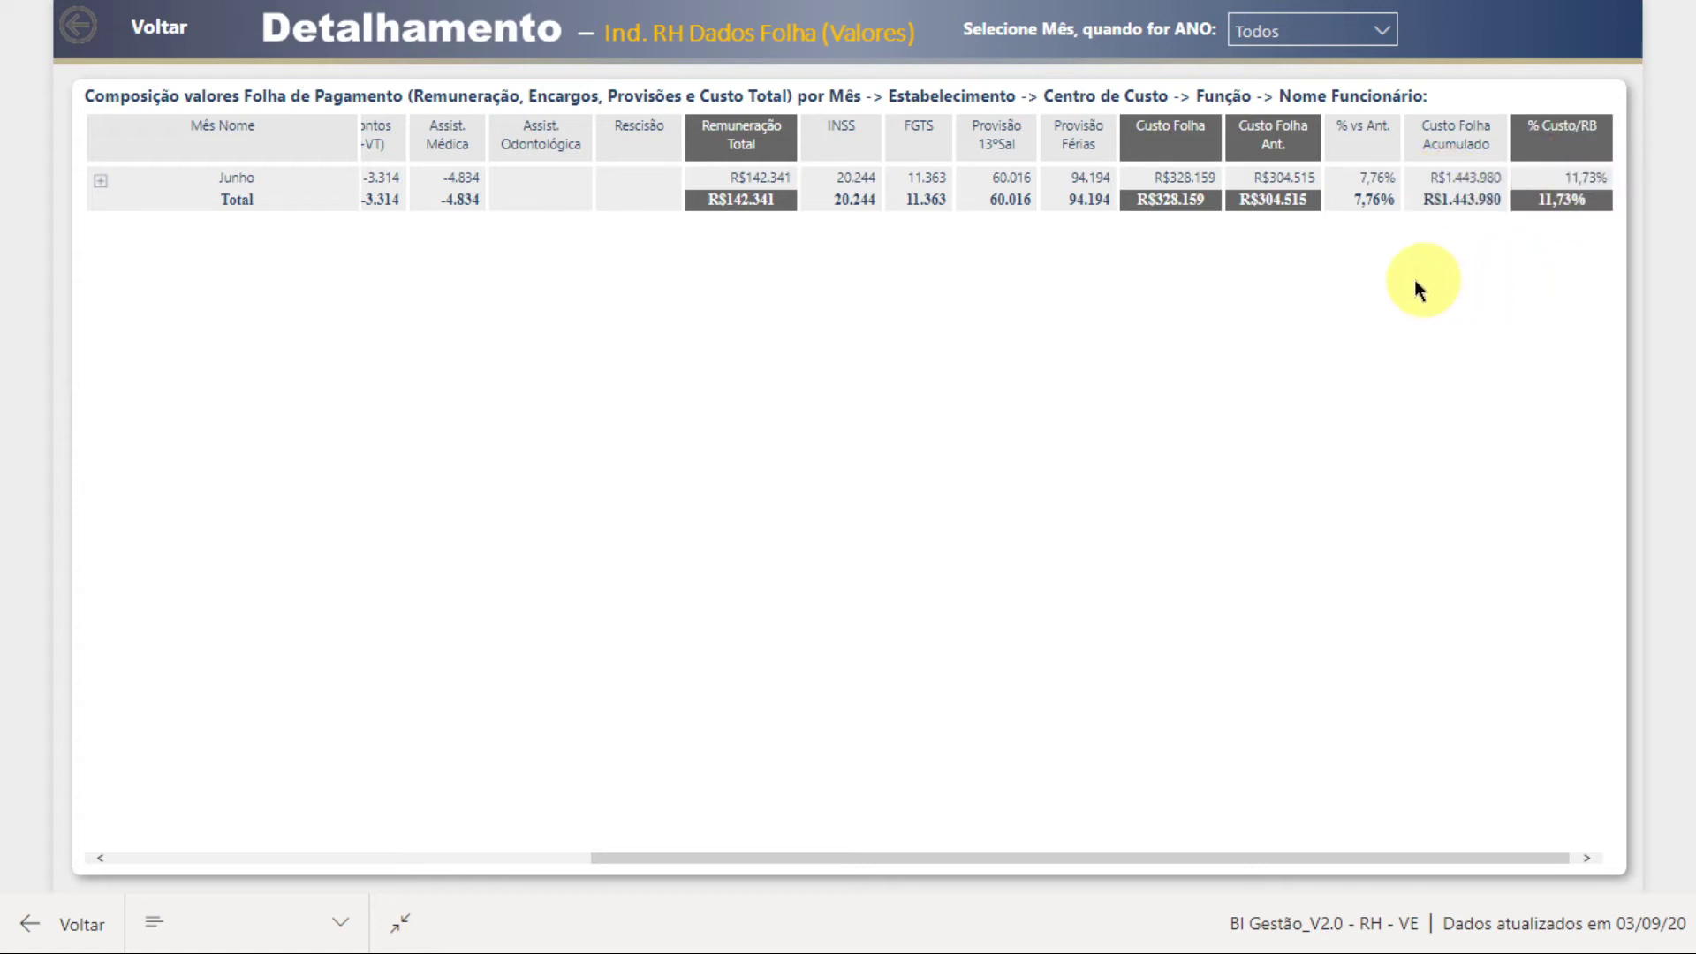
click(105, 181)
click(257, 289)
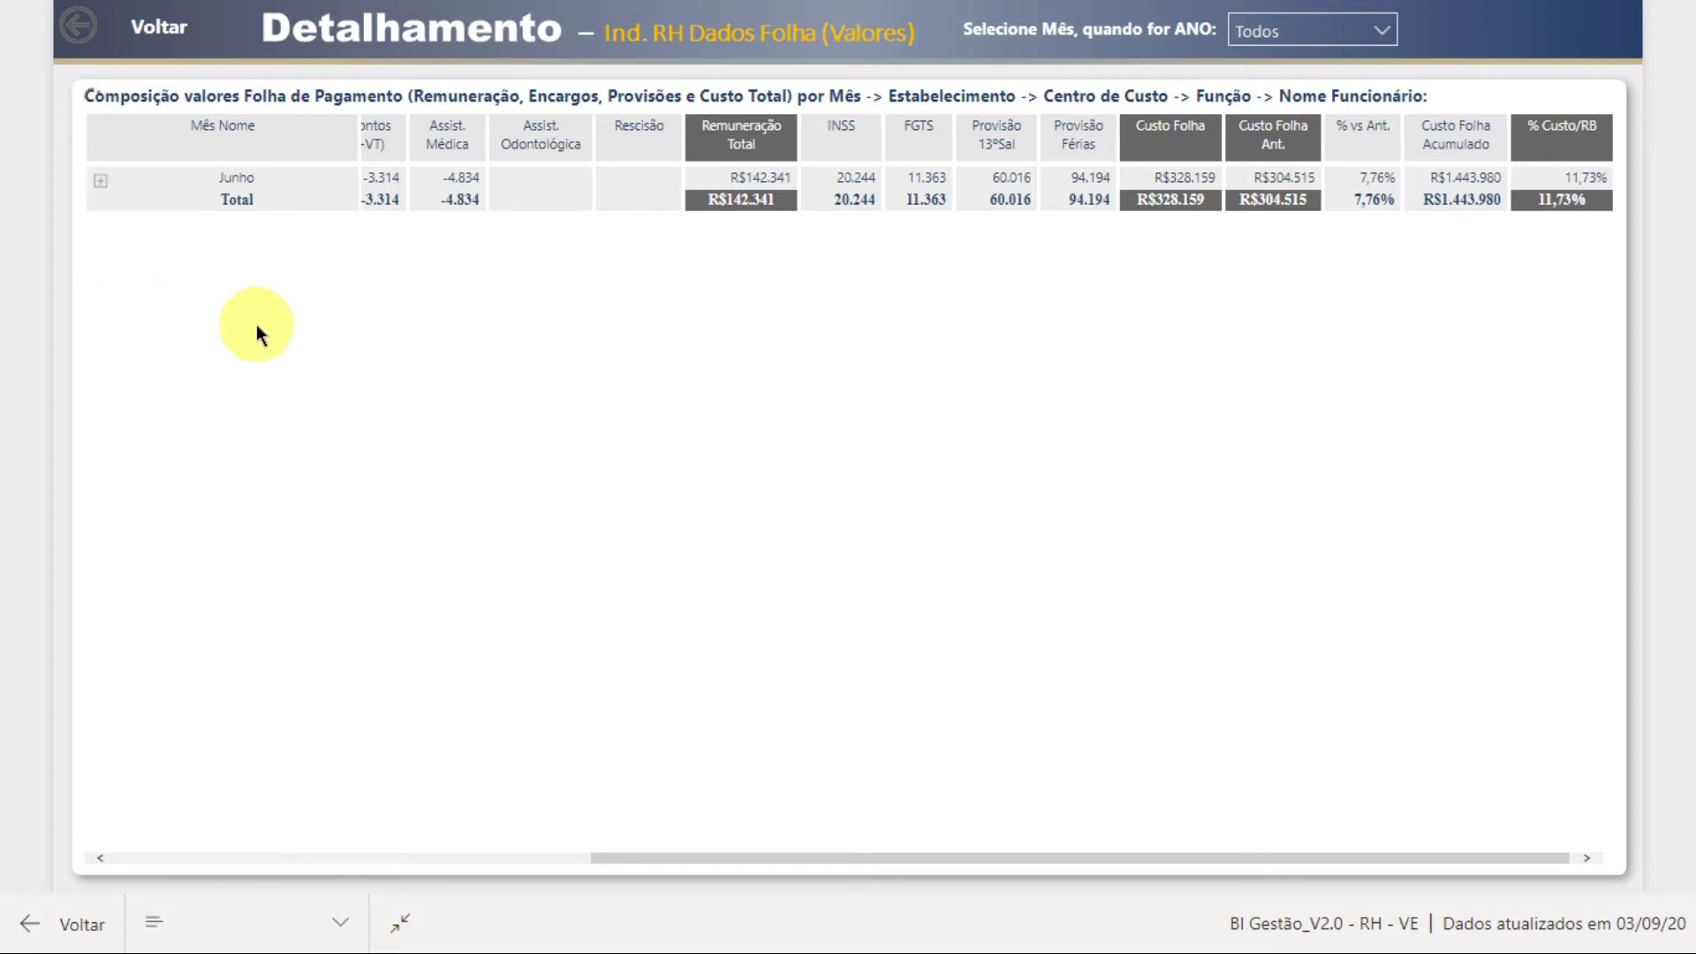
click(109, 189)
click(781, 284)
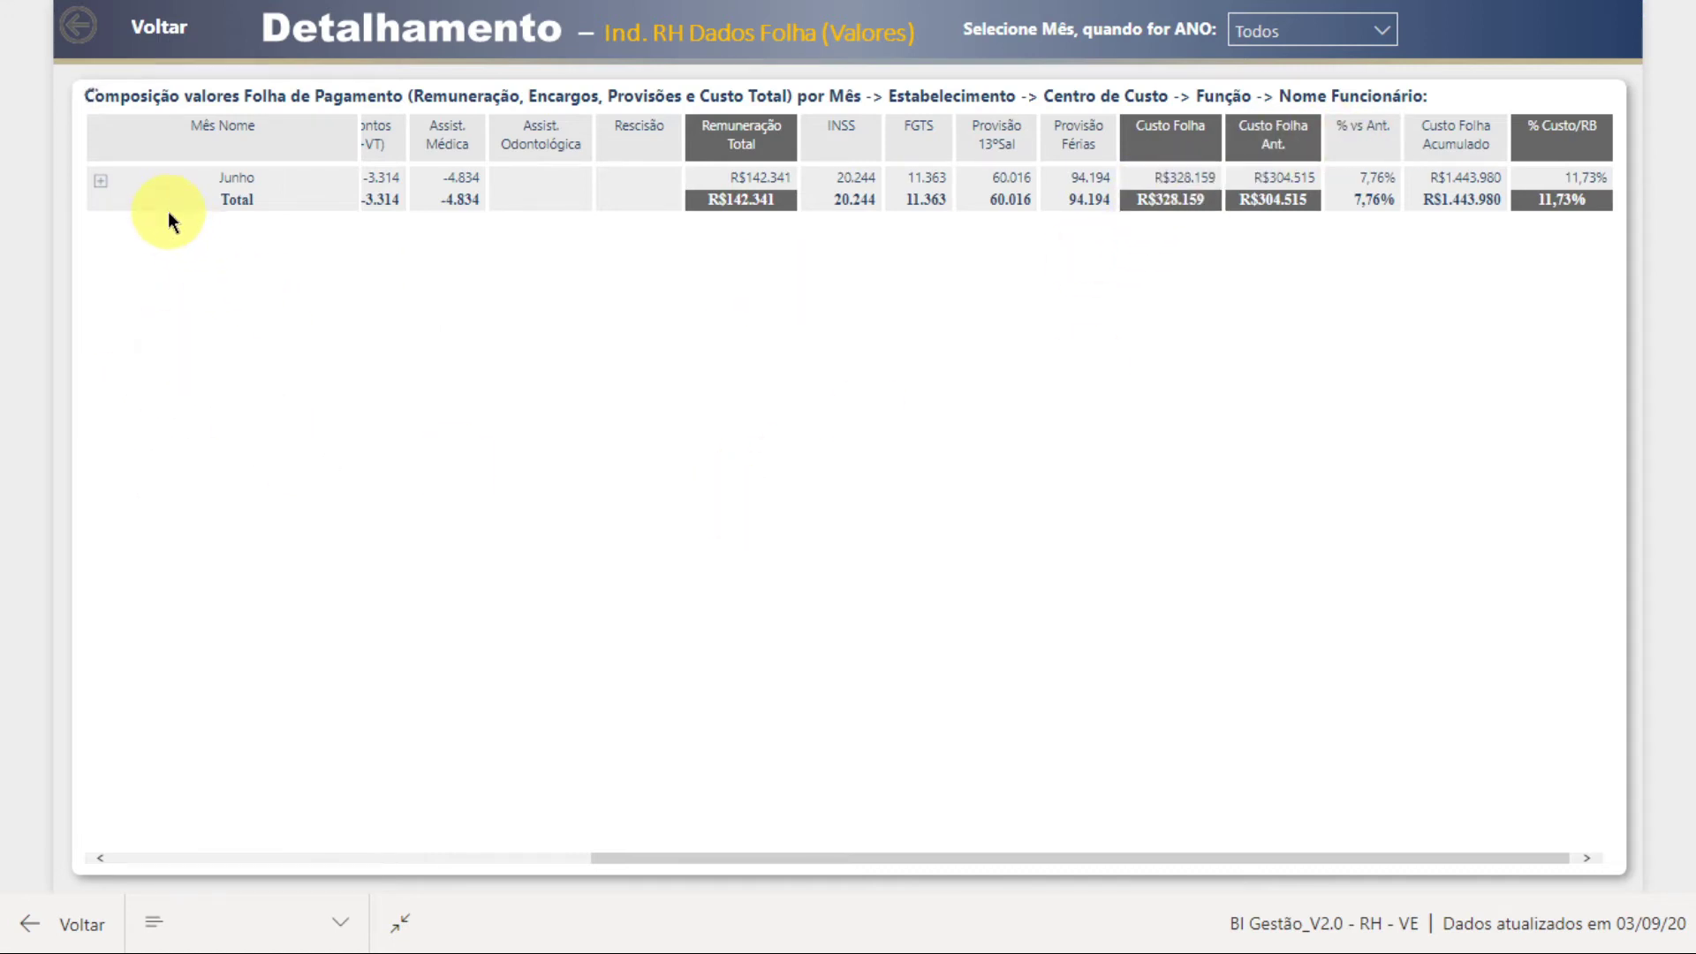
click(101, 183)
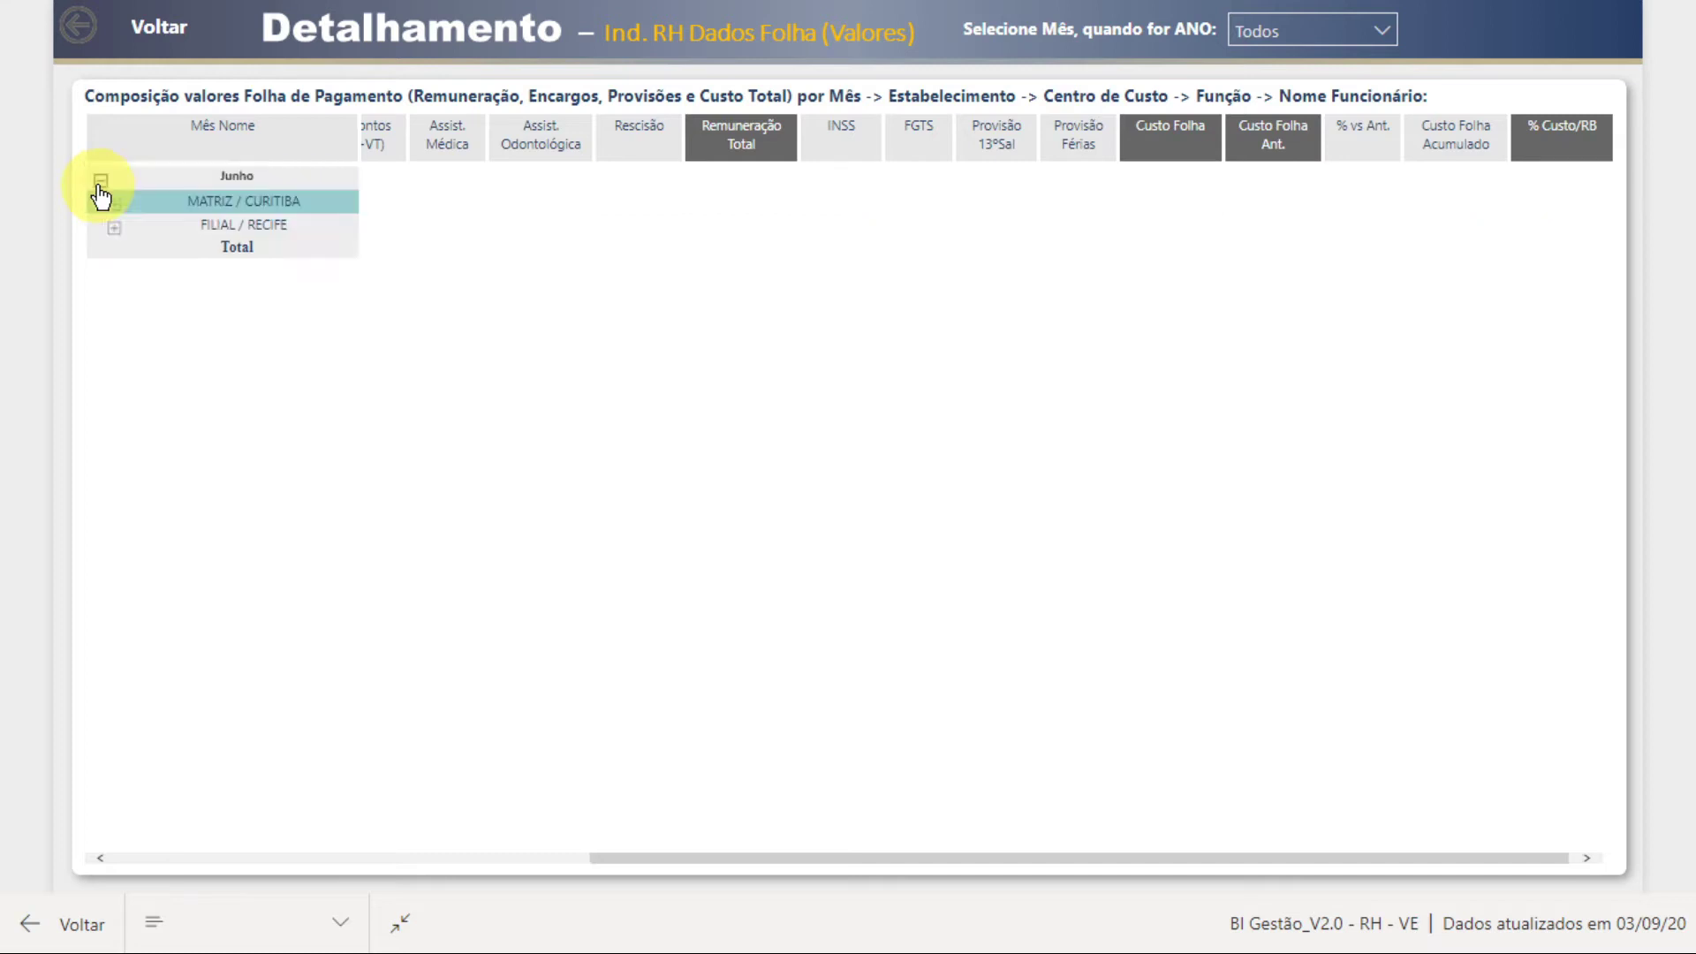
- Review the expand and copy options available for the MATRIZ / CURITIBA row, and dismiss them
right_click(236, 200)
mouse_move(292, 213)
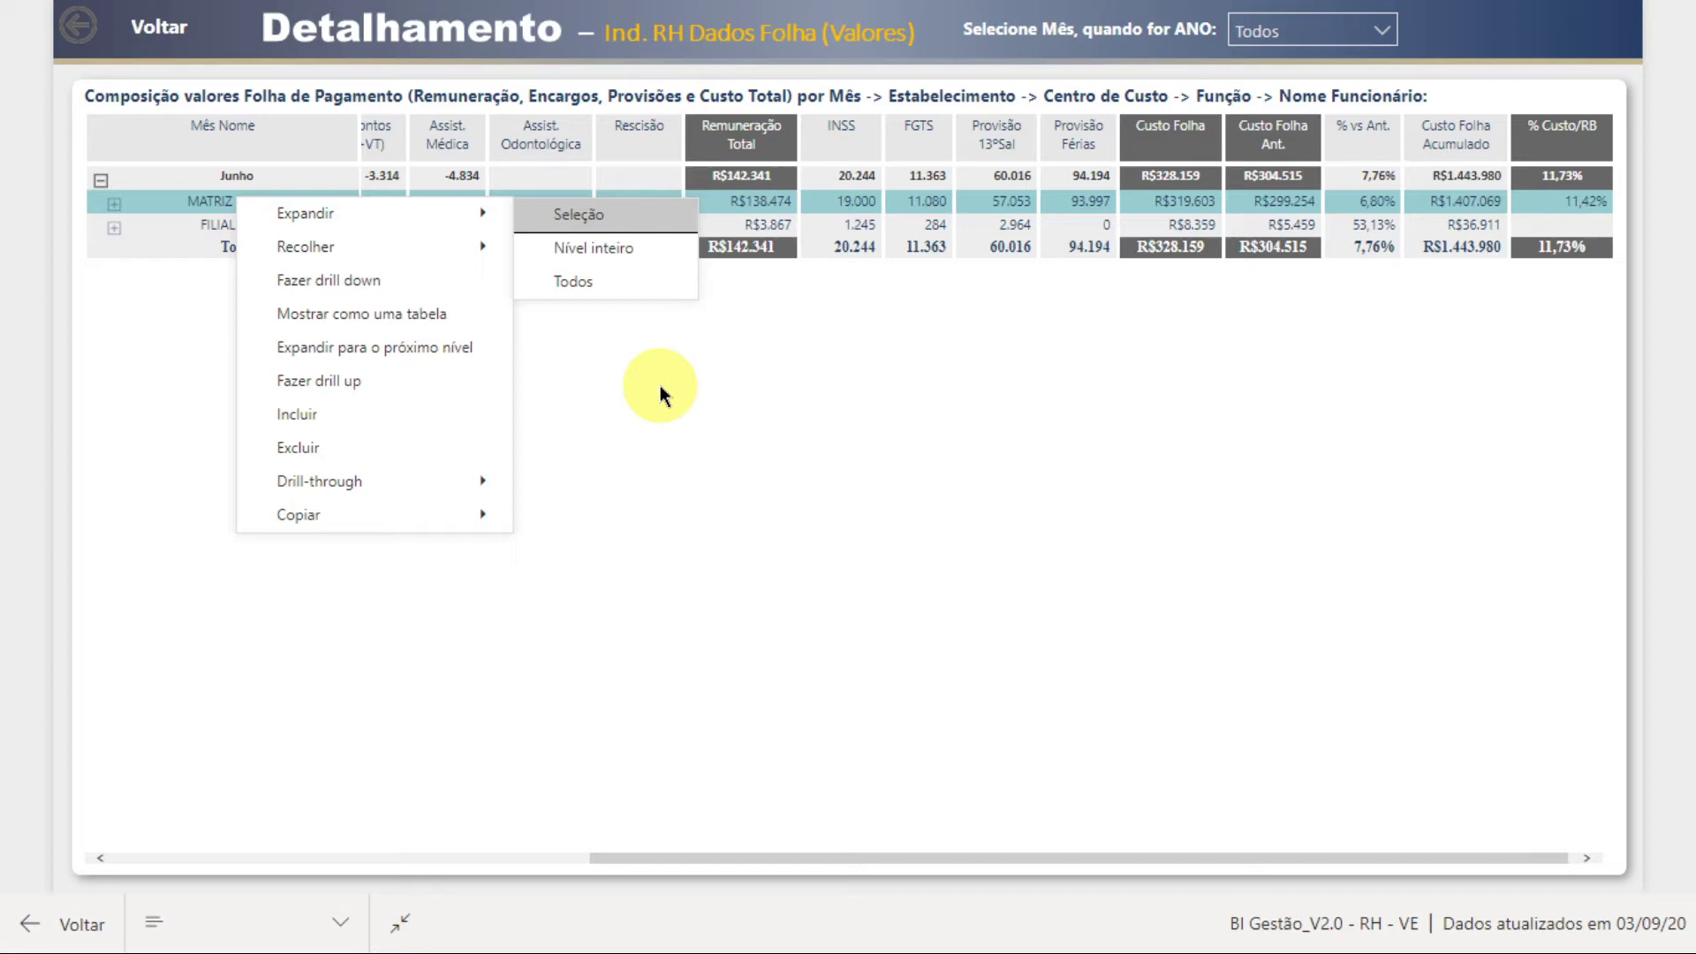
mouse_move(461, 521)
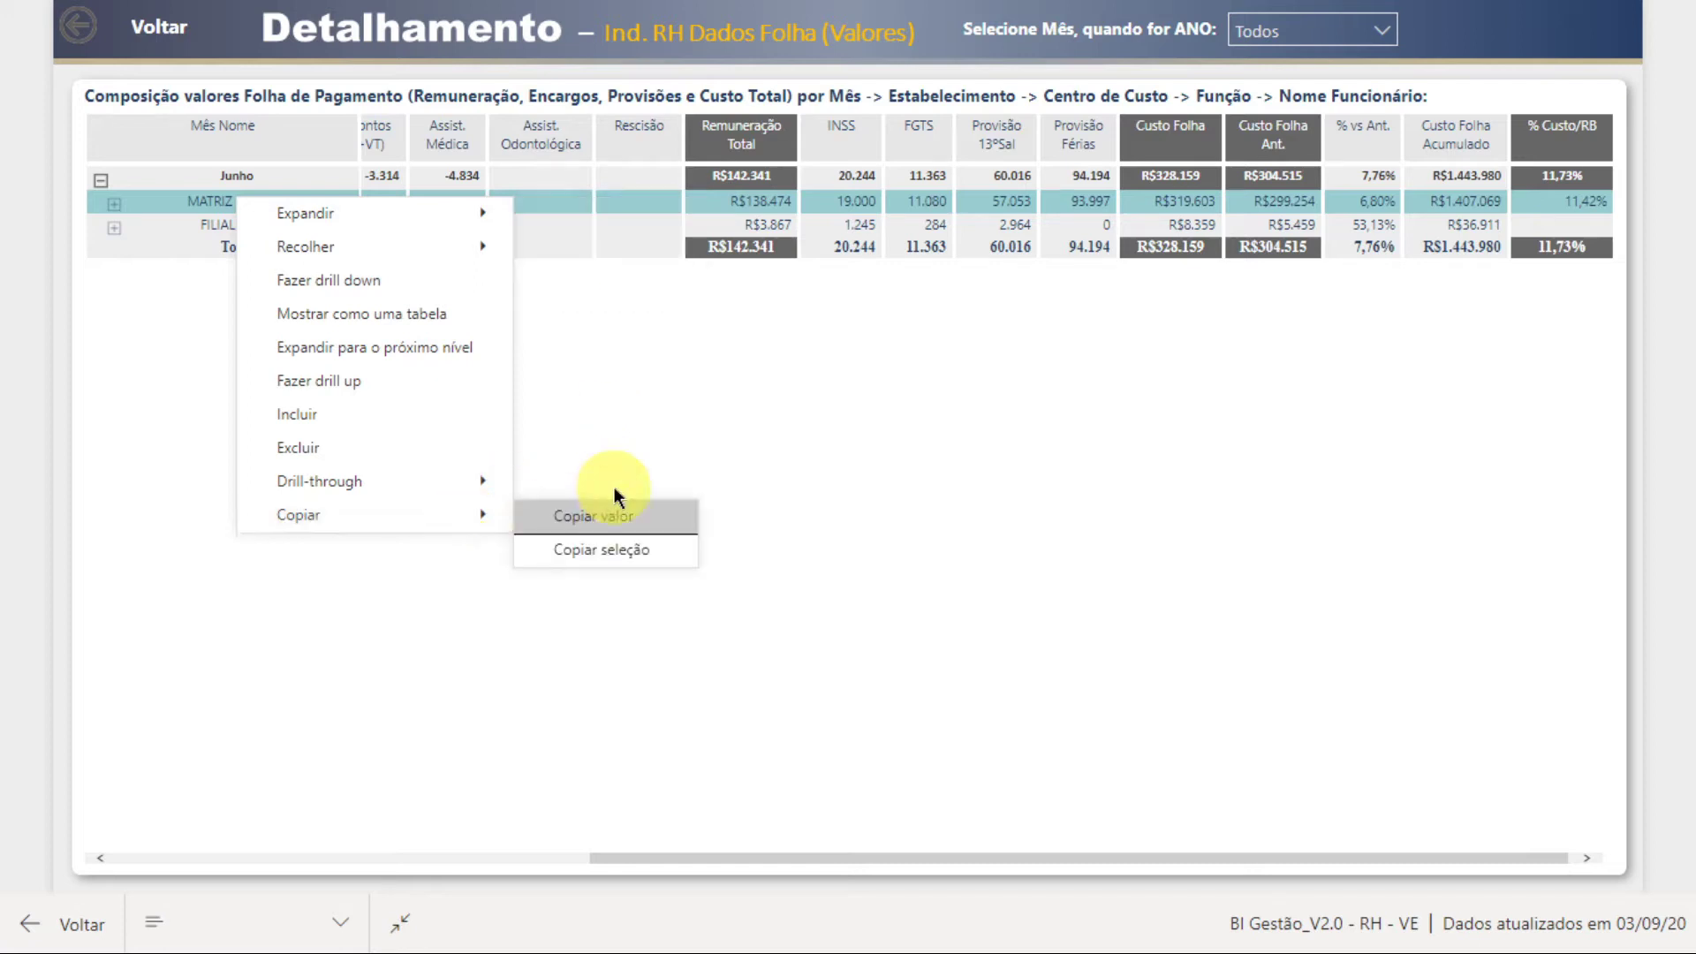
click(698, 371)
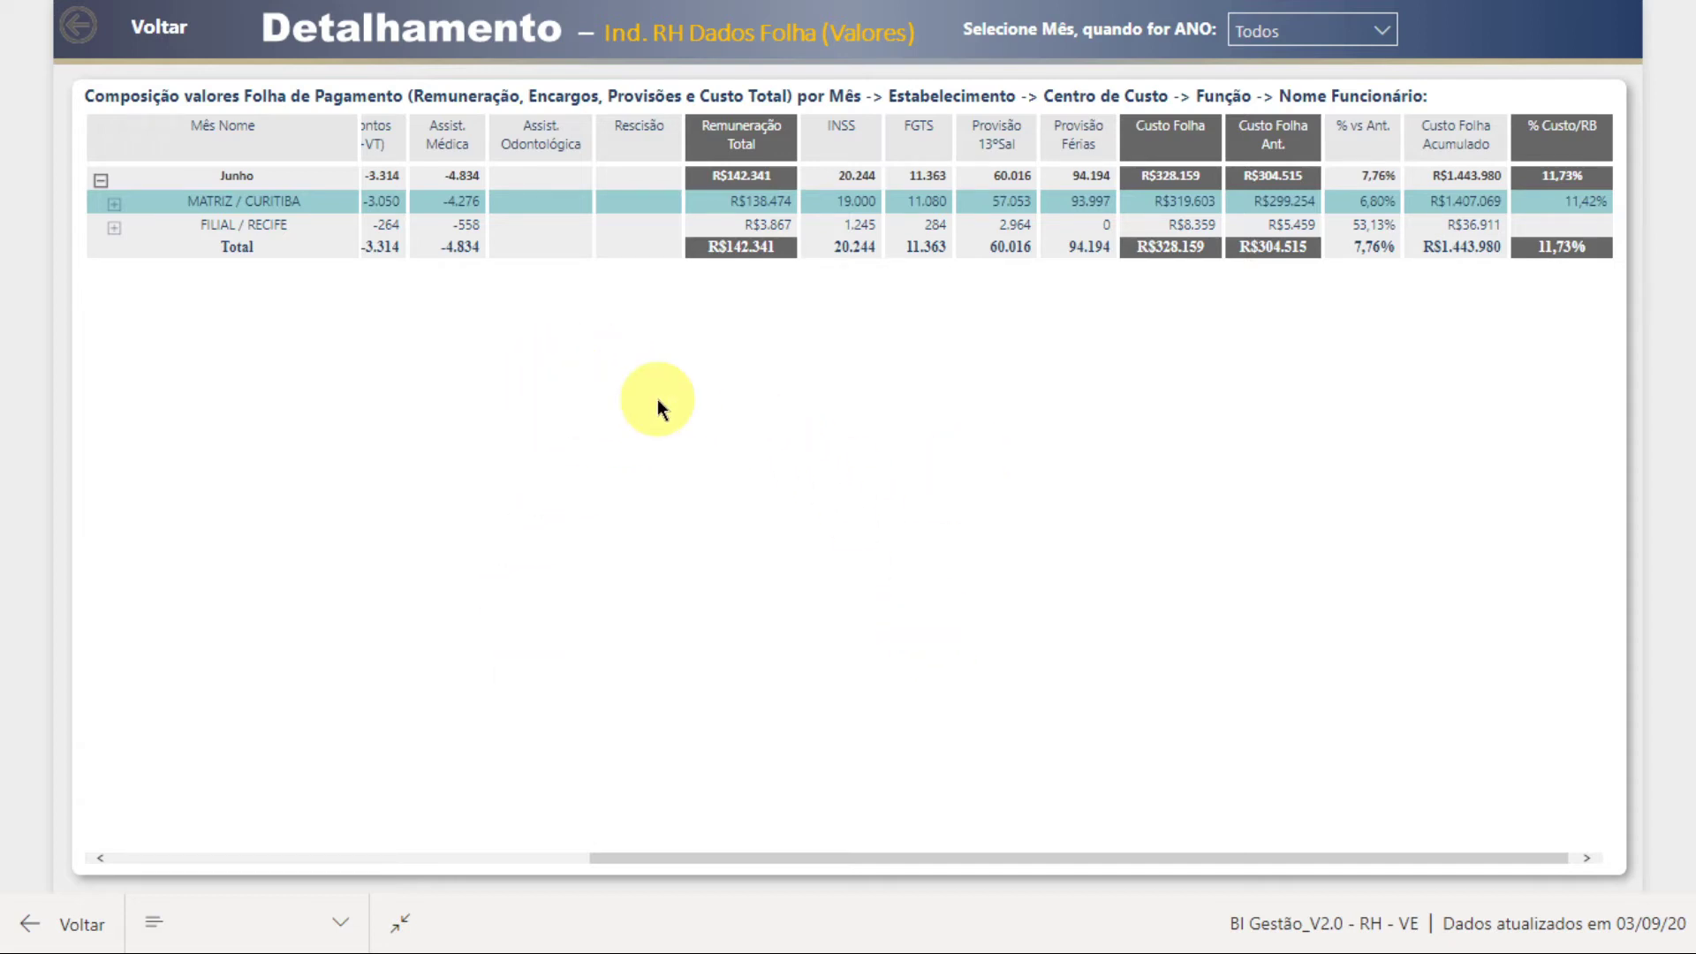
- Return to the Visão Geral overview and drill the Folha Pagamento chart up to the year level
click(76, 27)
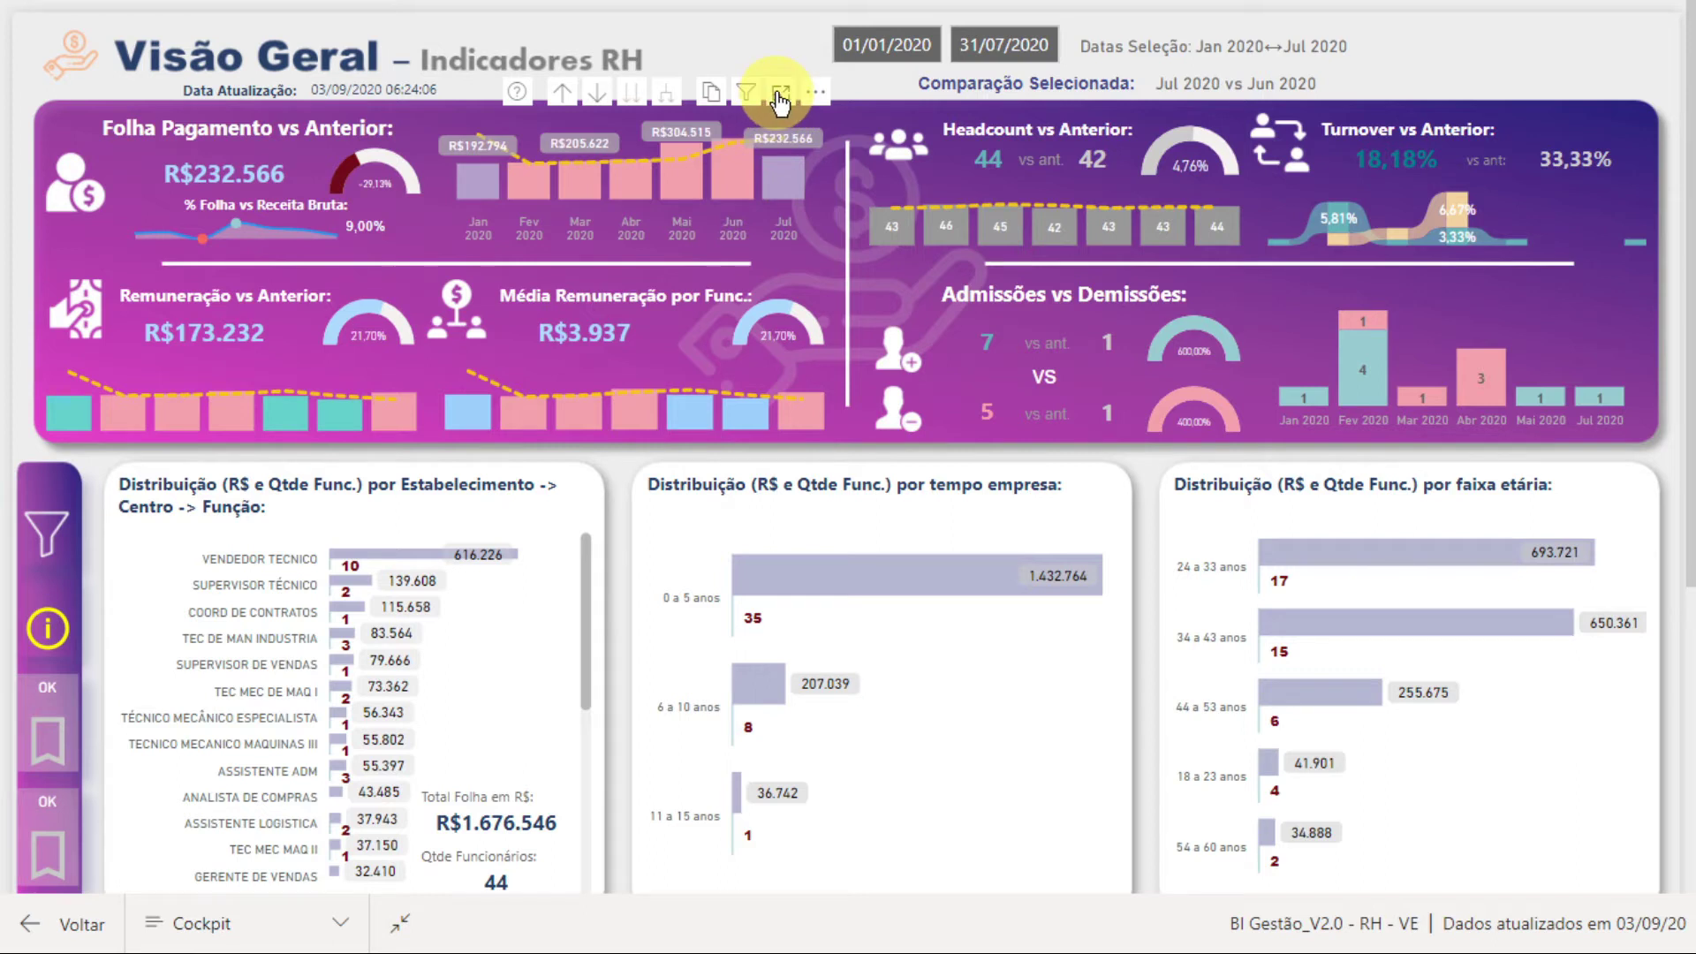
click(562, 91)
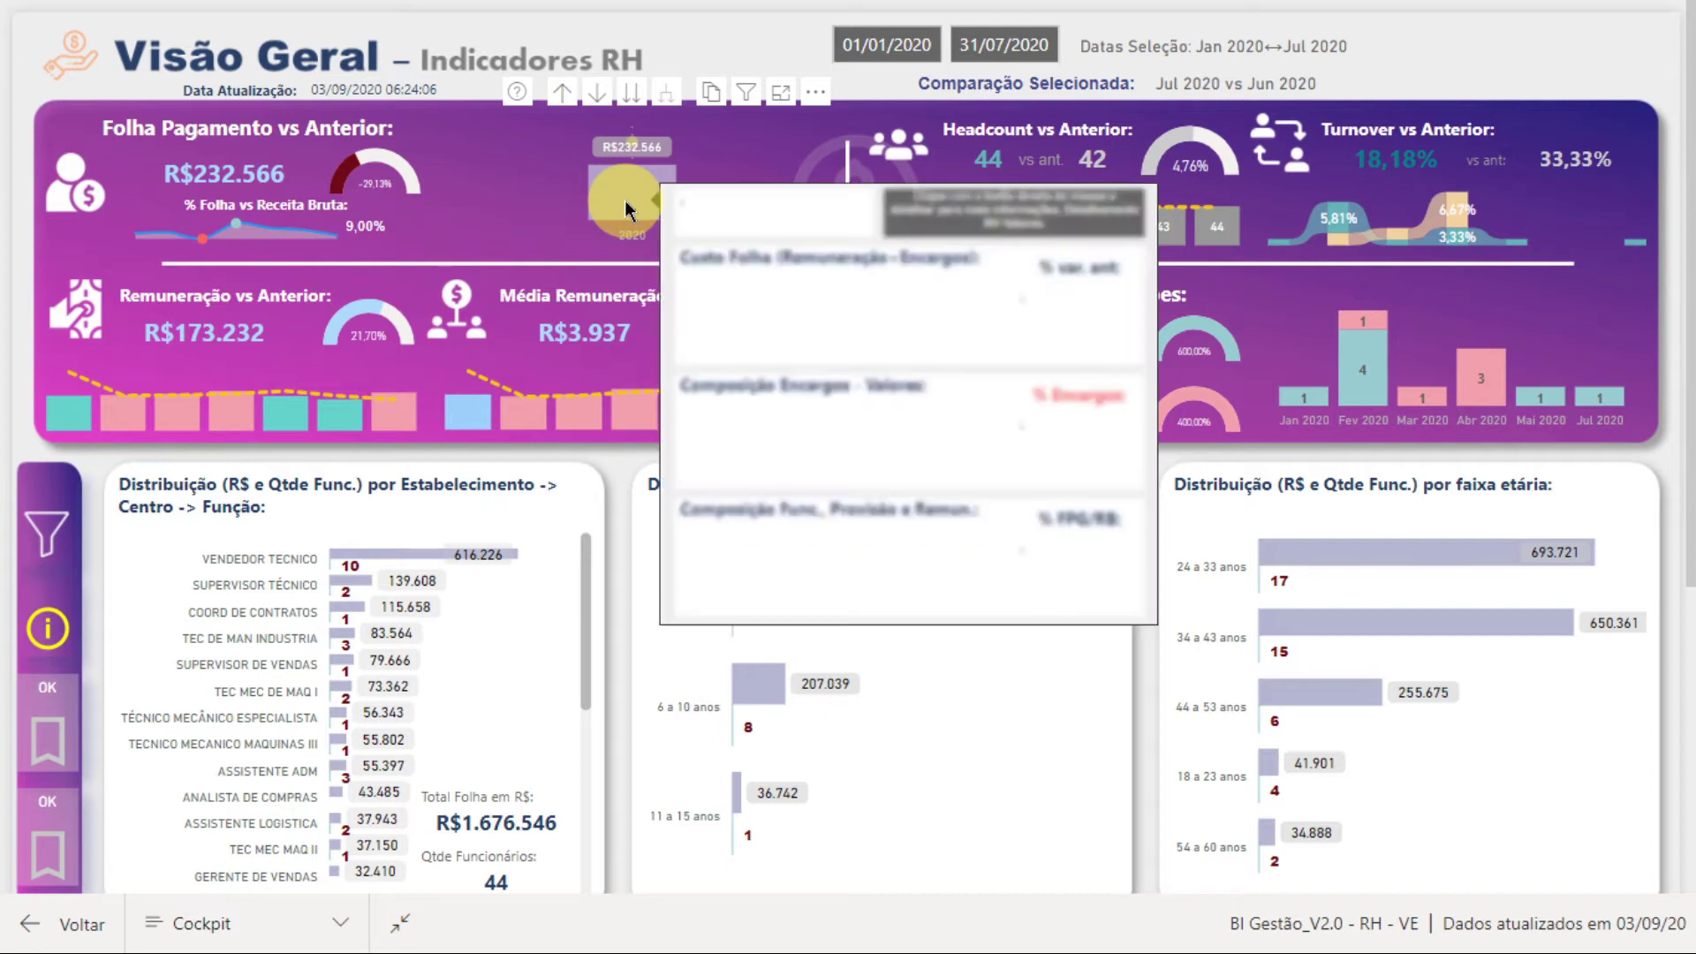
- Drill through from the 2020 payroll bar to Detalhamento RH Valores
right_click(625, 207)
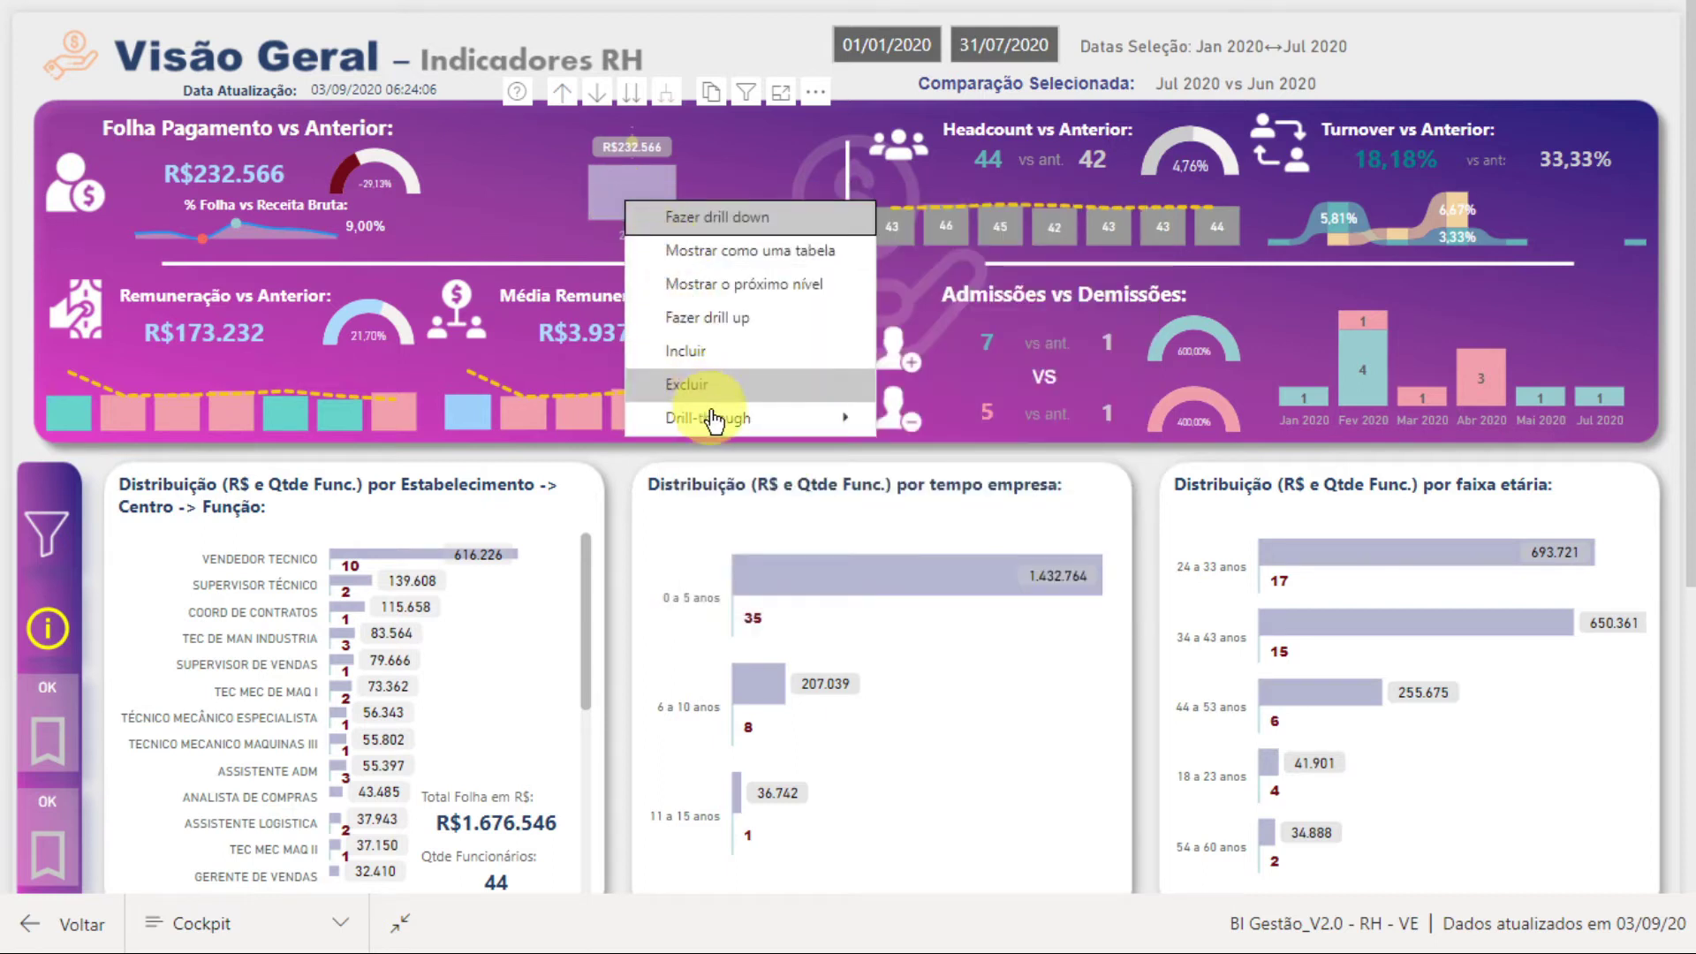
mouse_move(777, 418)
click(971, 430)
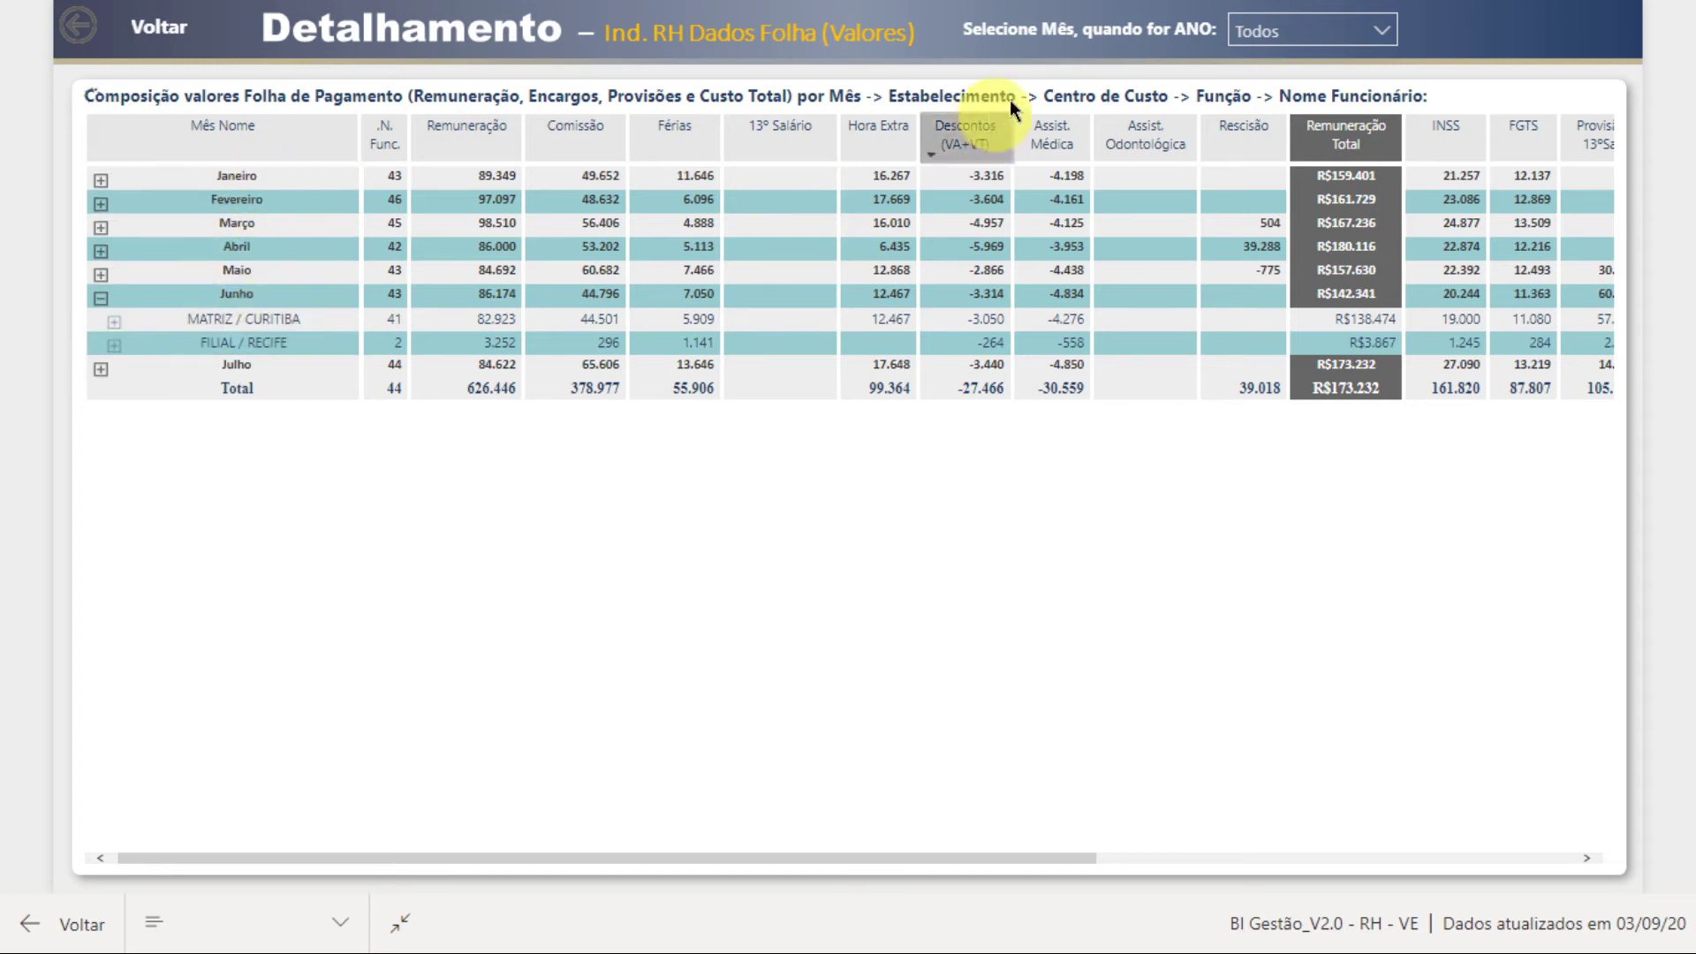
- Review the months offered by the Selecione Mês filter, and go back to the Visão Geral overview
click(1269, 34)
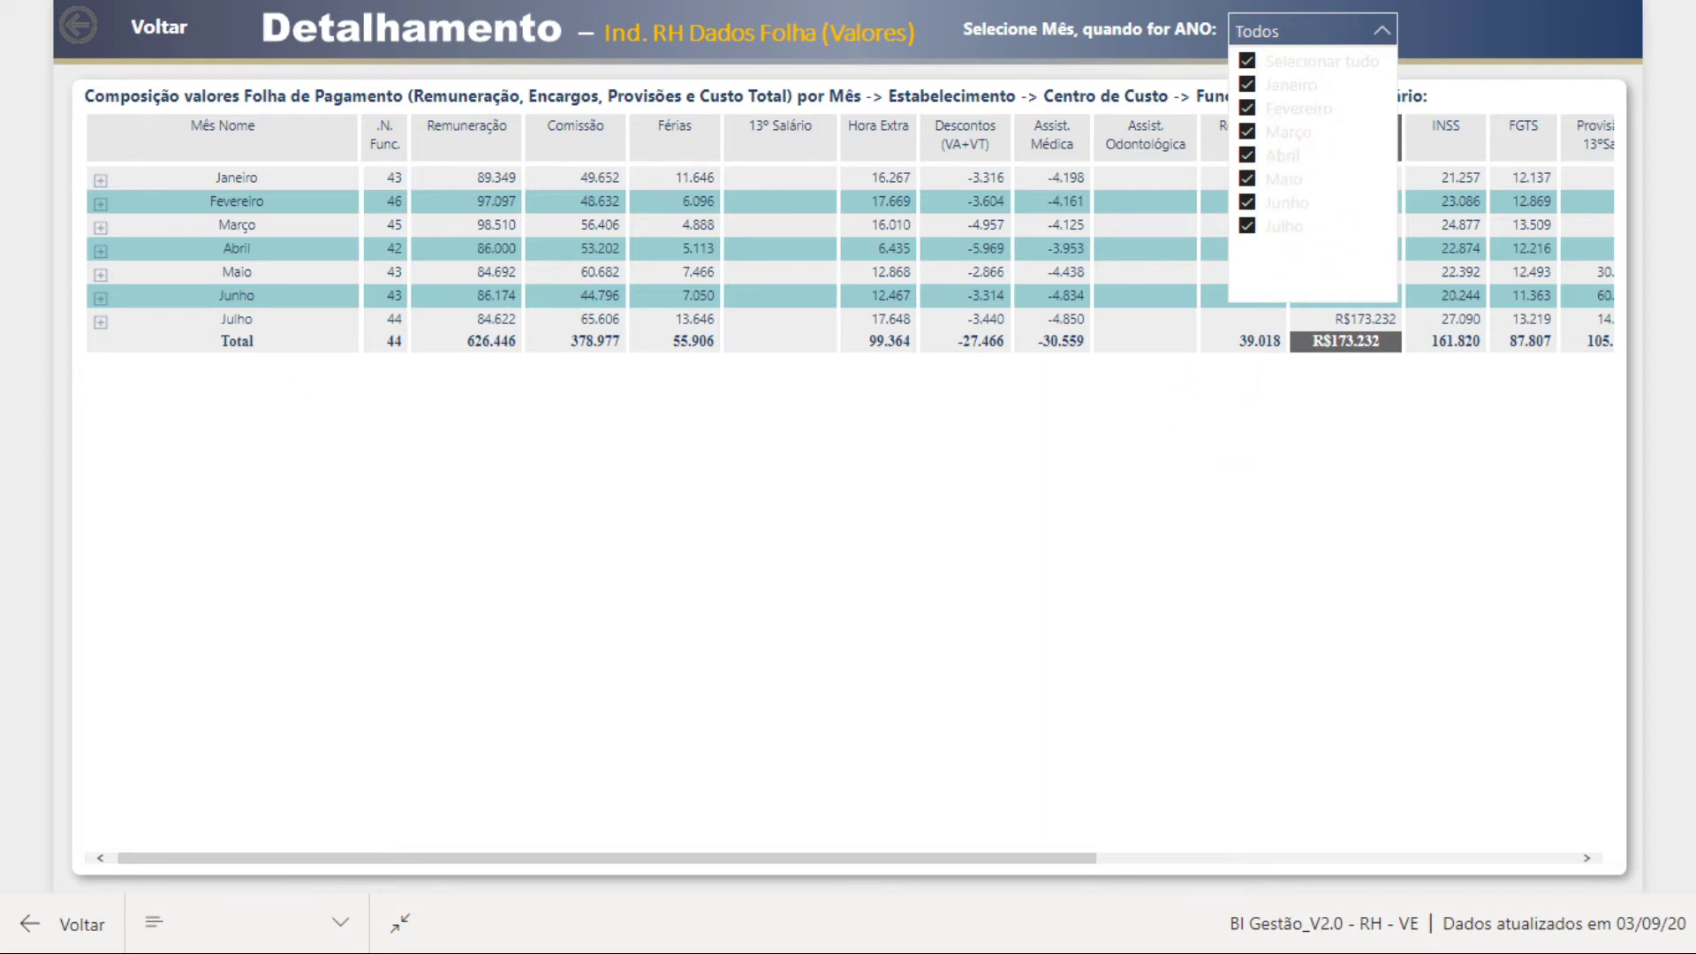
click(496, 533)
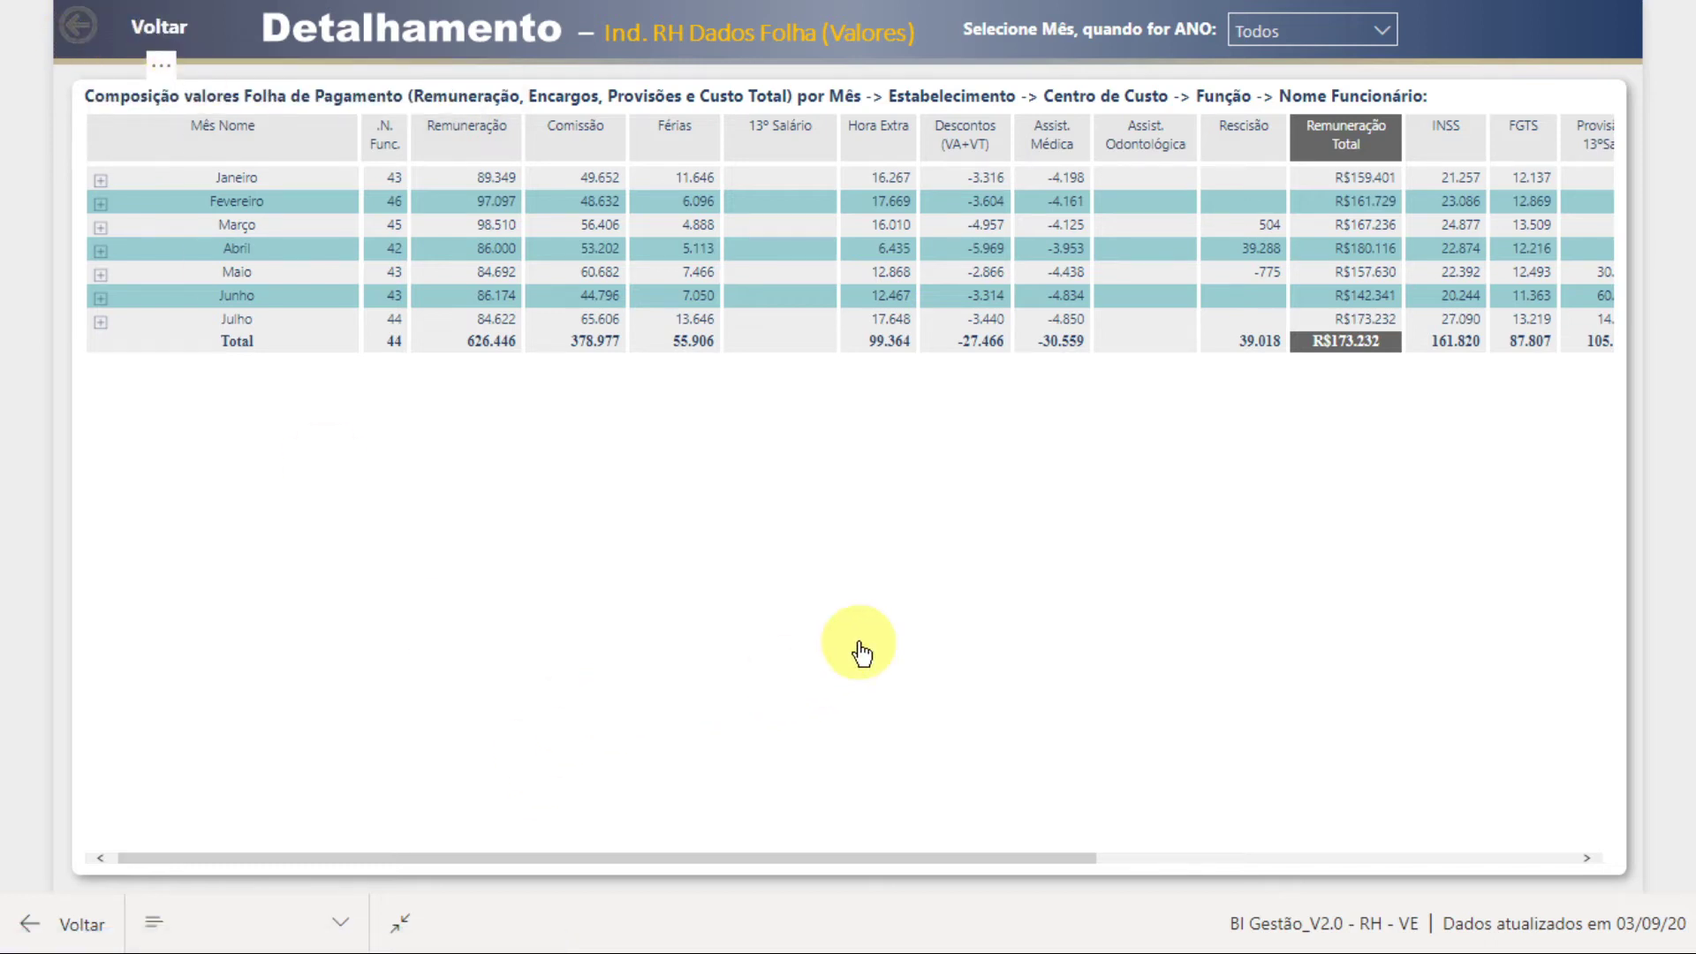
click(152, 28)
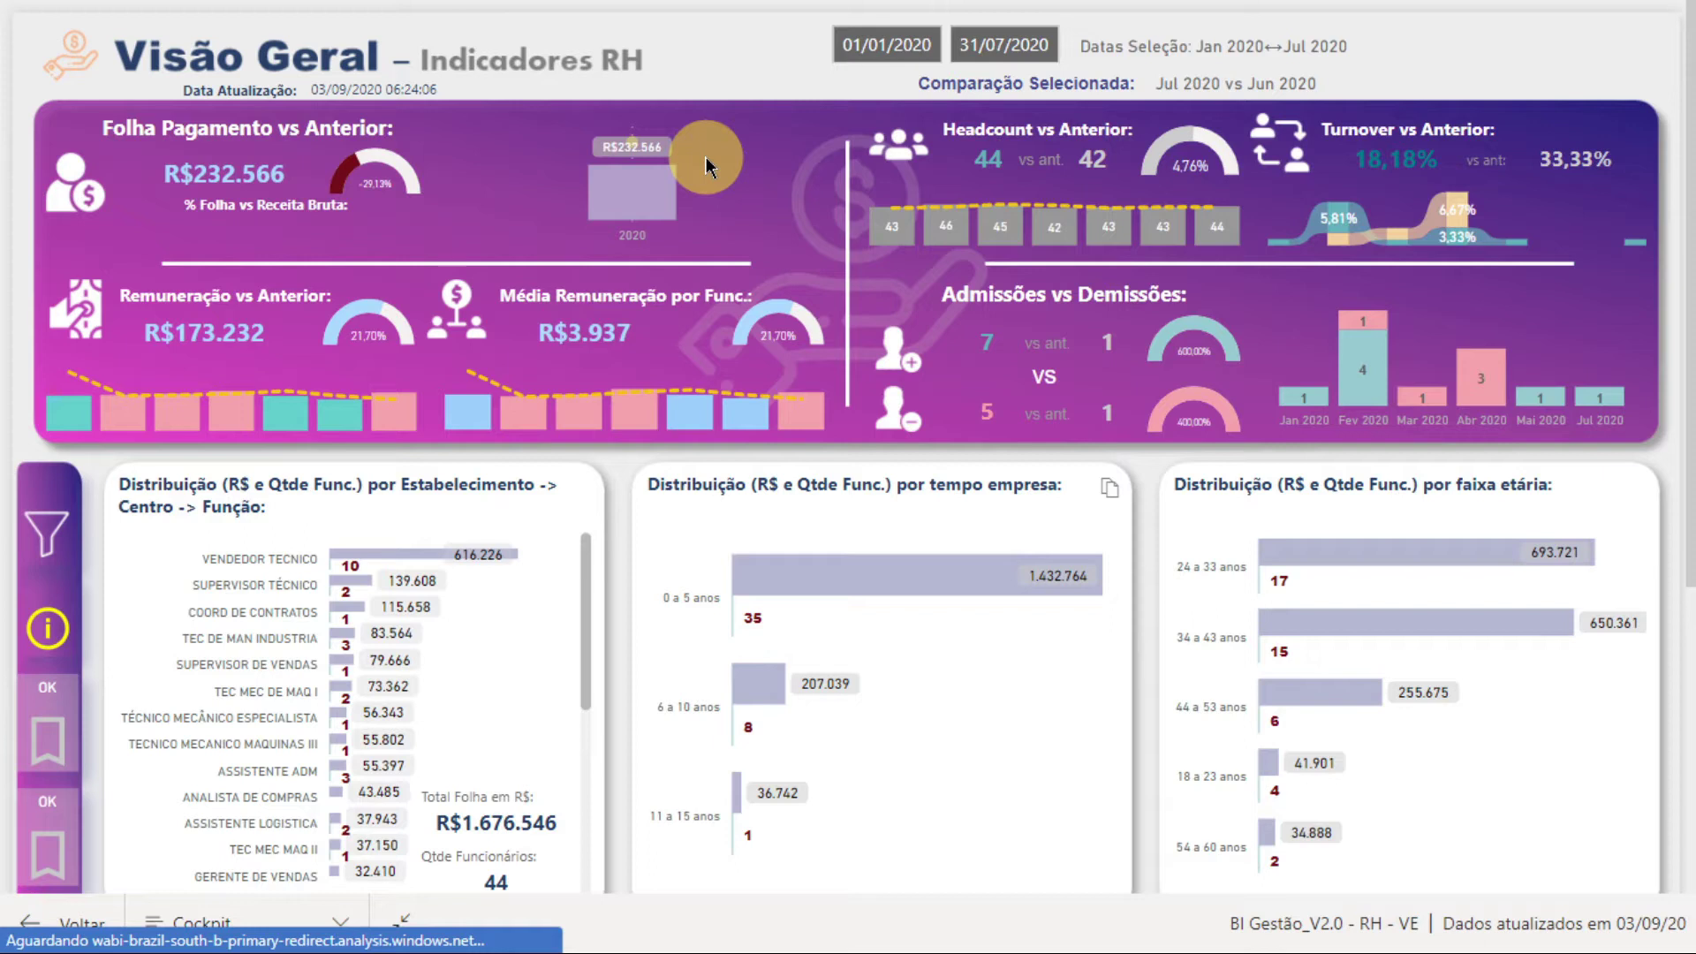
- Enlarge the Folha Pagamento chart in focus mode and drill it up to the branch level
mouse_move(688, 154)
click(781, 94)
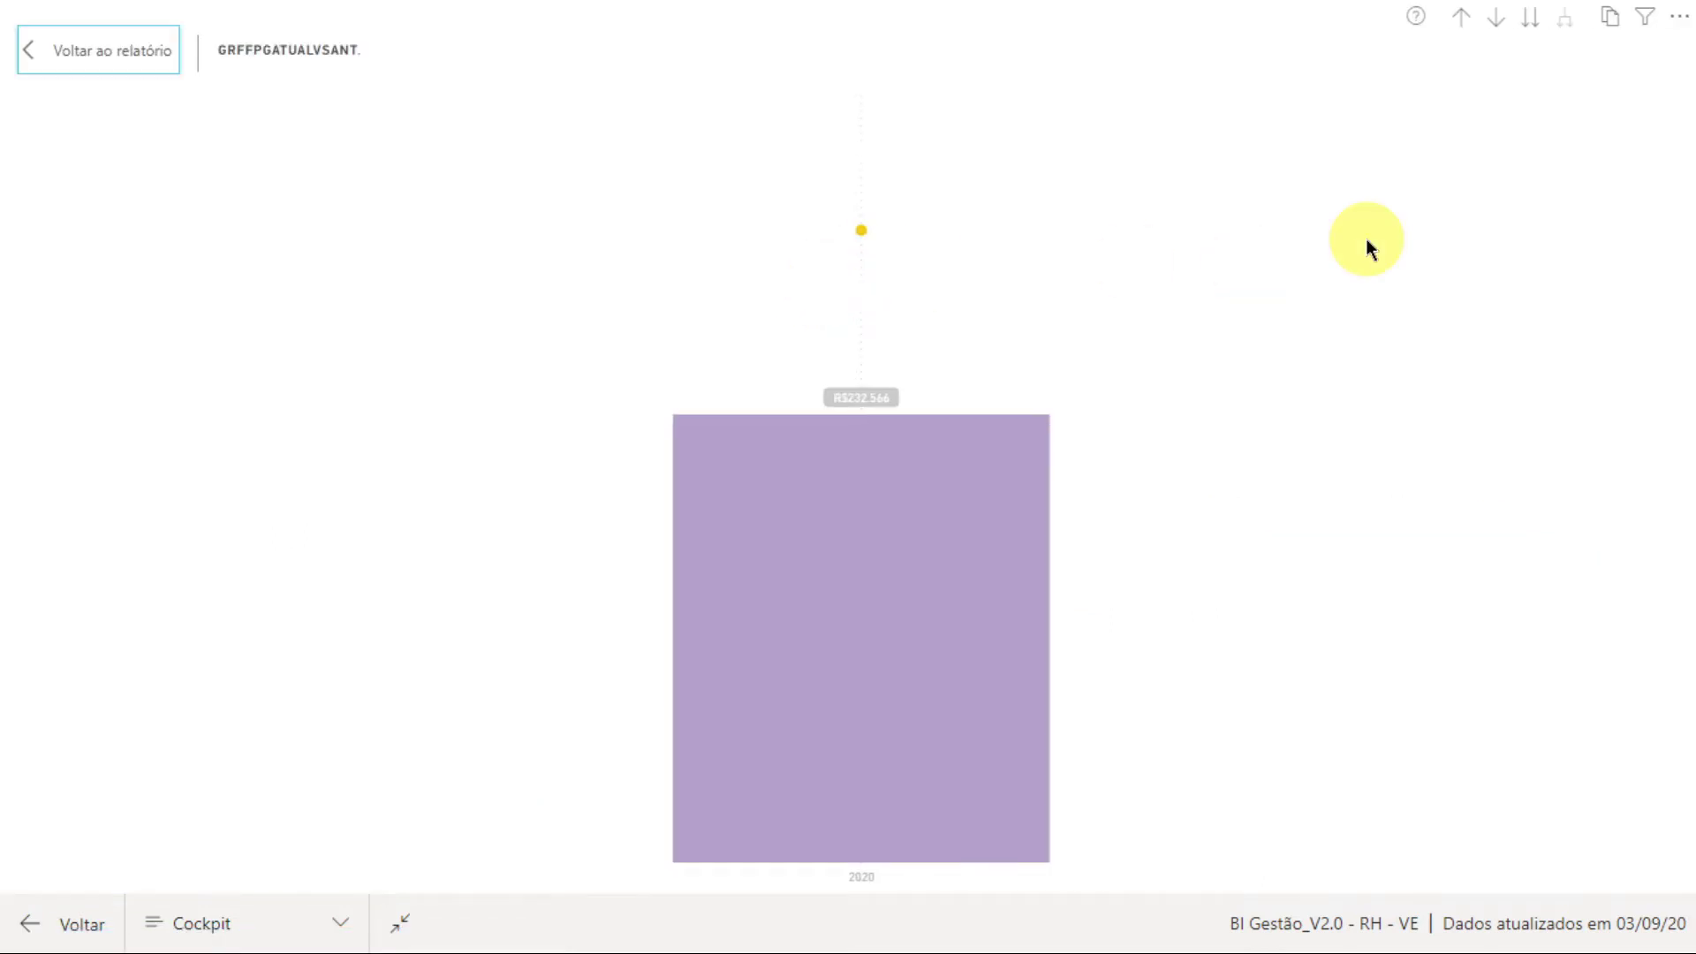
click(1534, 22)
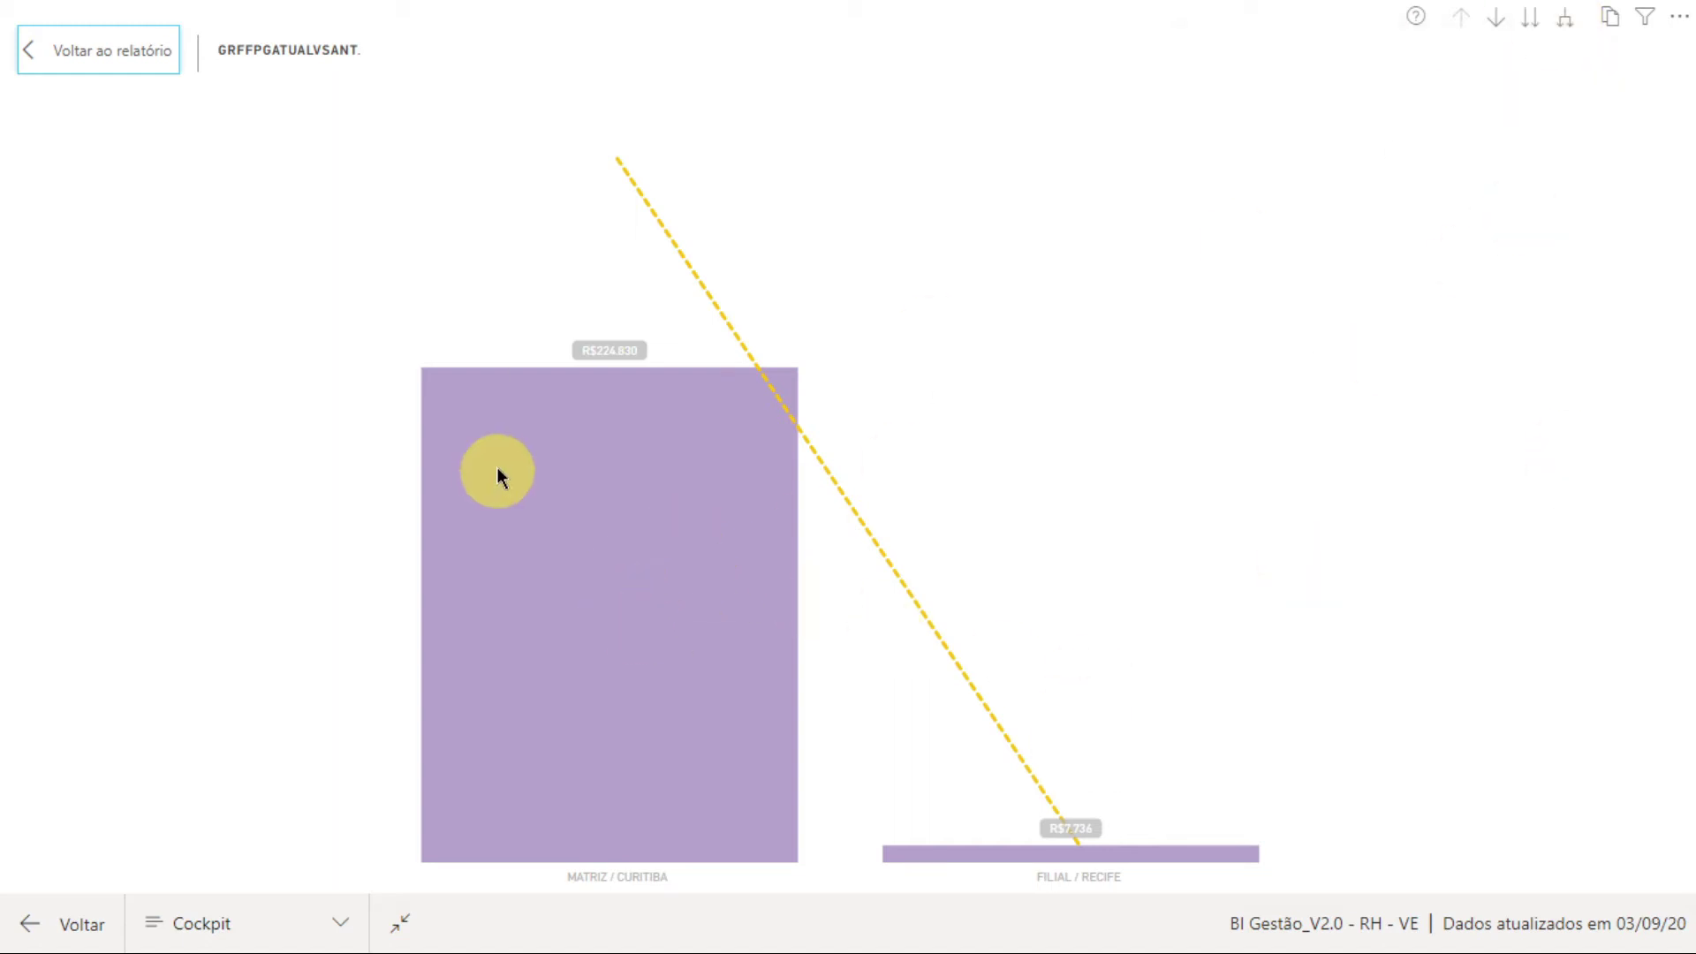
- Expand the branch-level payroll chart by two hierarchy levels, to year and month within each branch
mouse_move(520, 684)
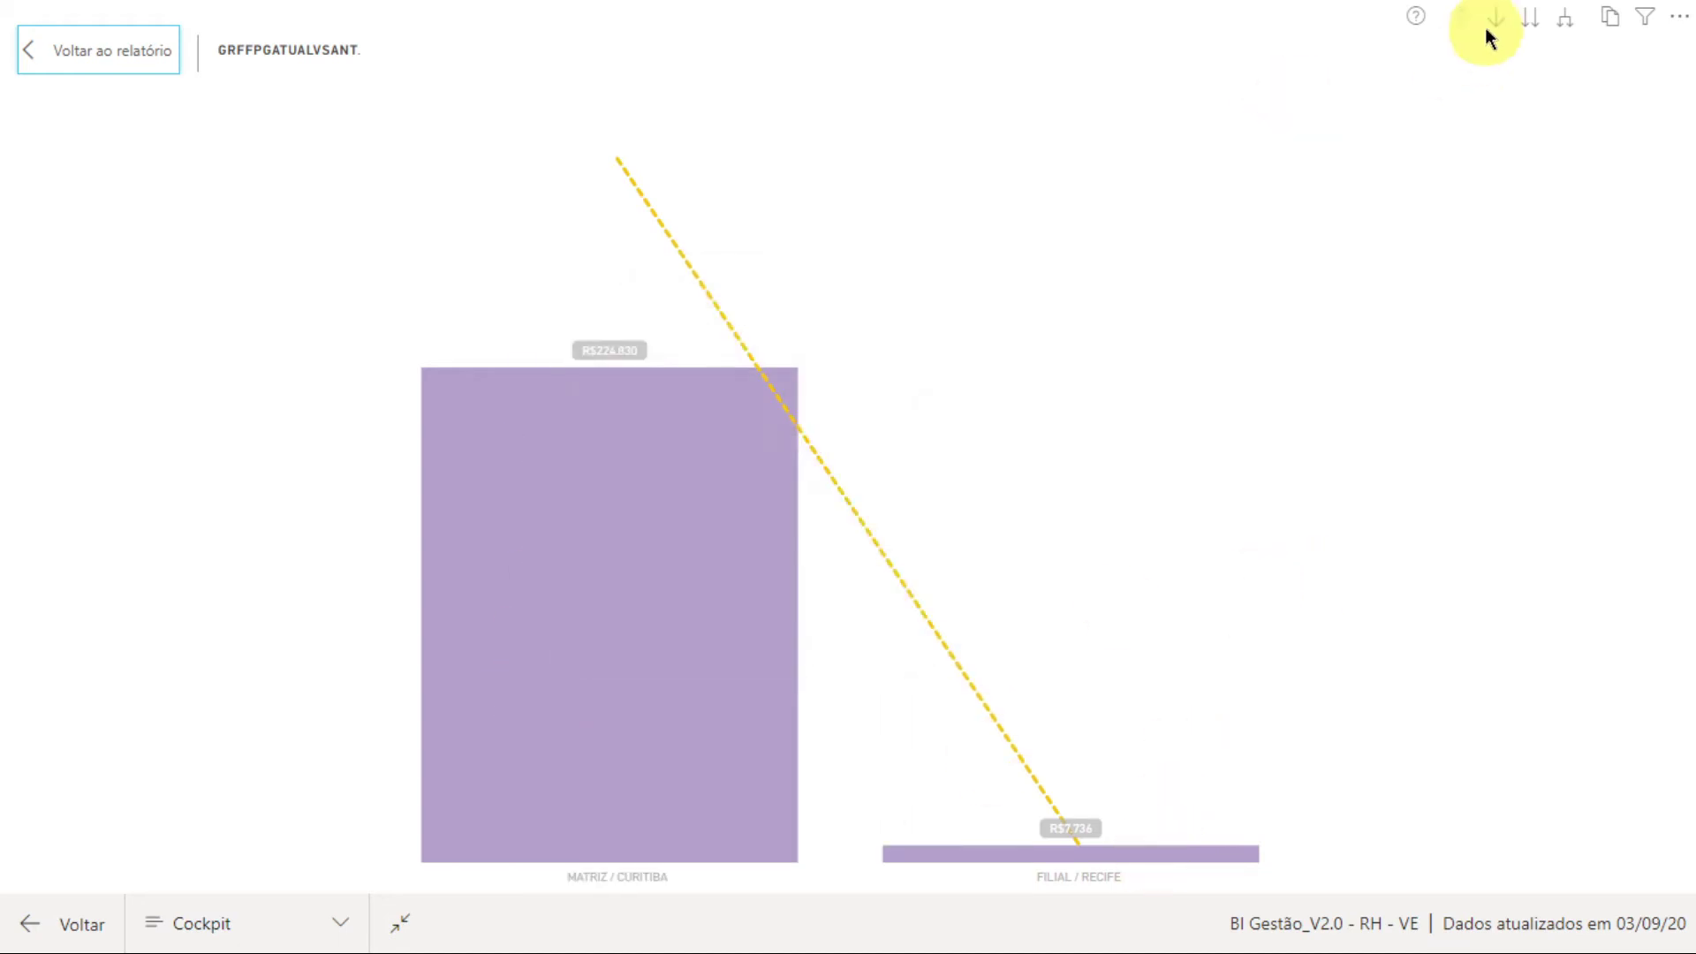
click(1566, 22)
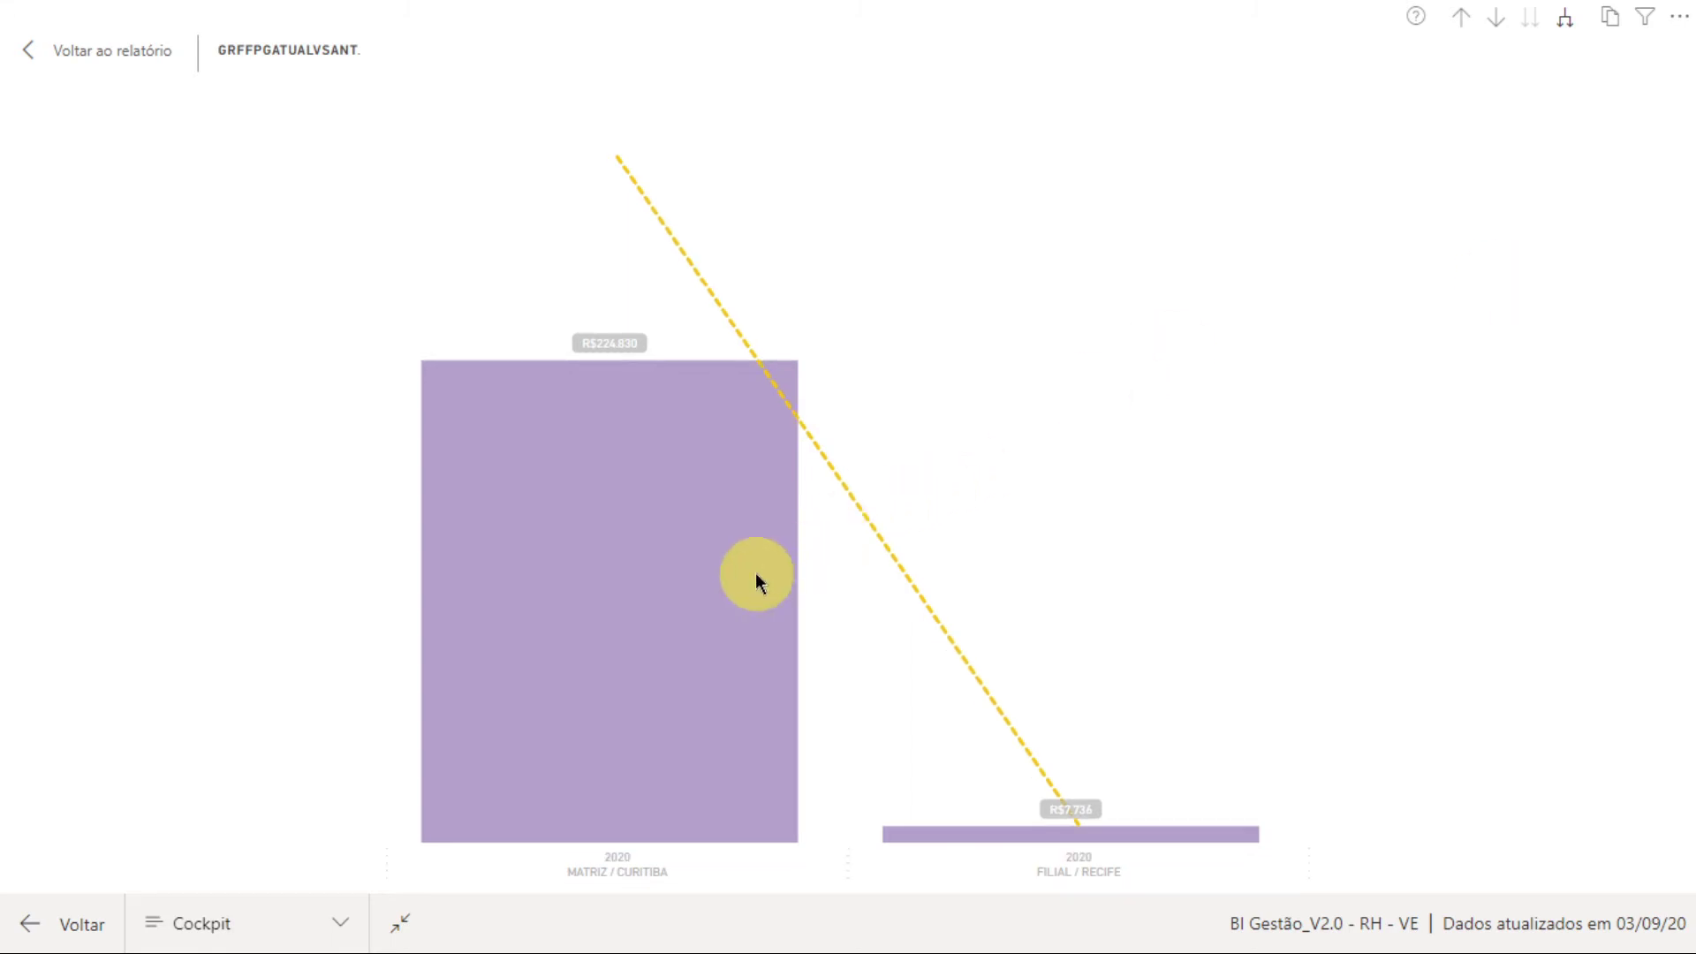
click(1566, 19)
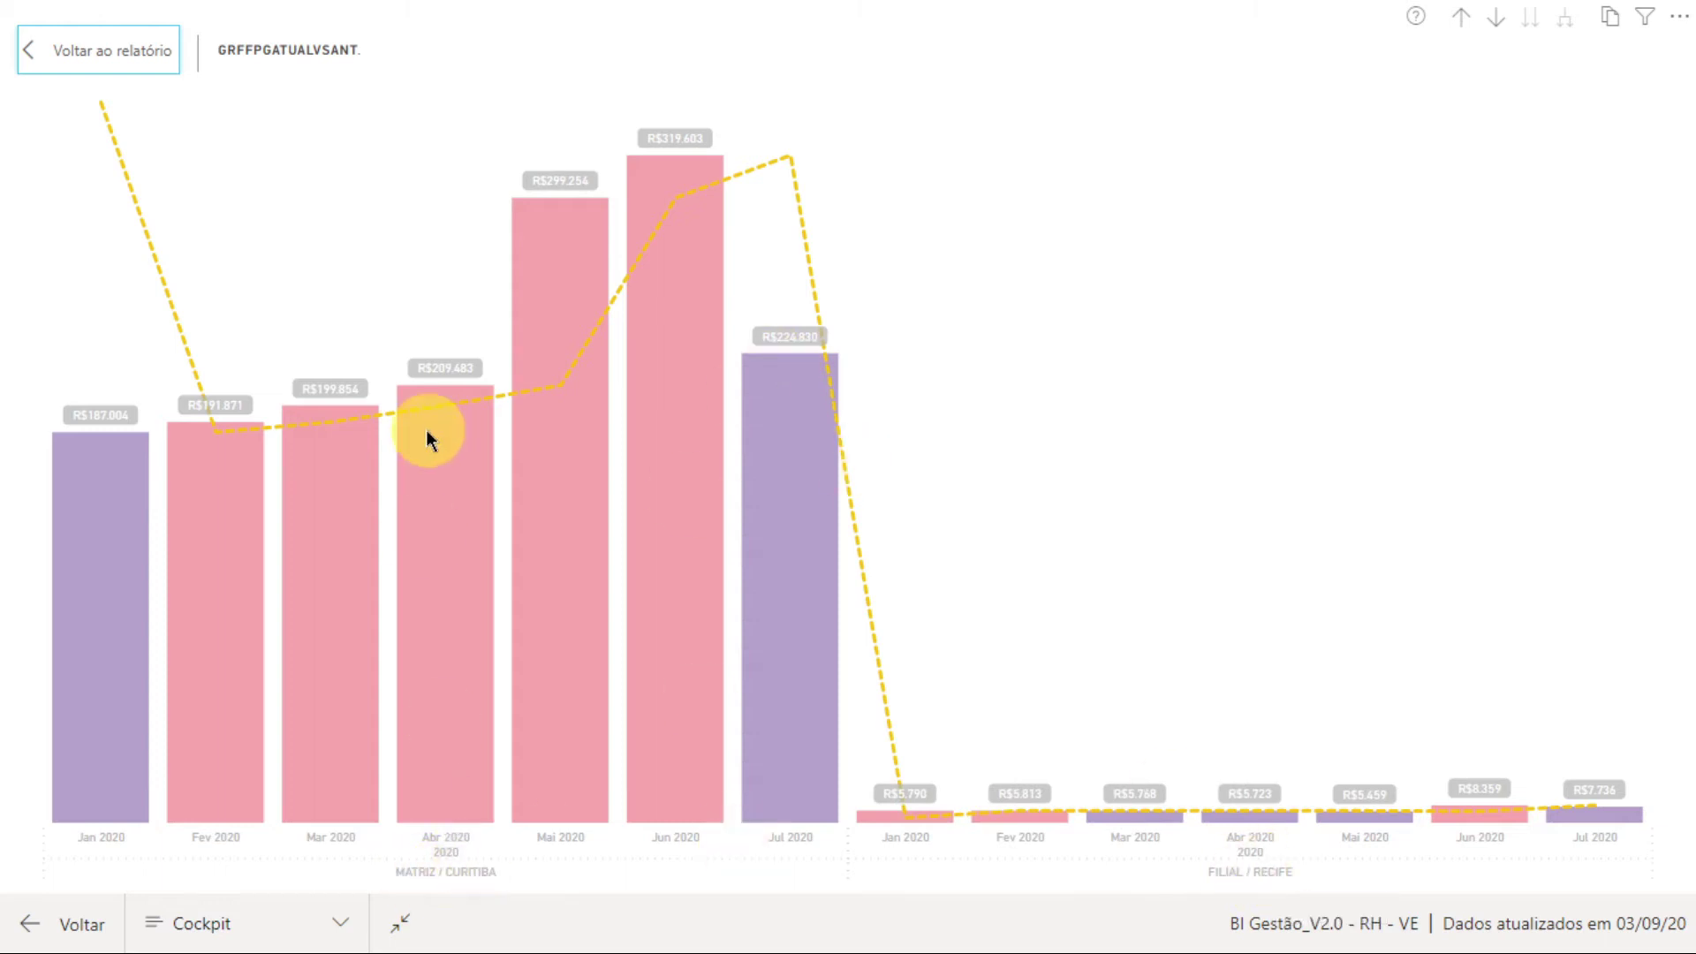
- Return to the overview, enlarge the Folha Pagamento chart again in focus mode, and drill it up to the branch level
click(84, 75)
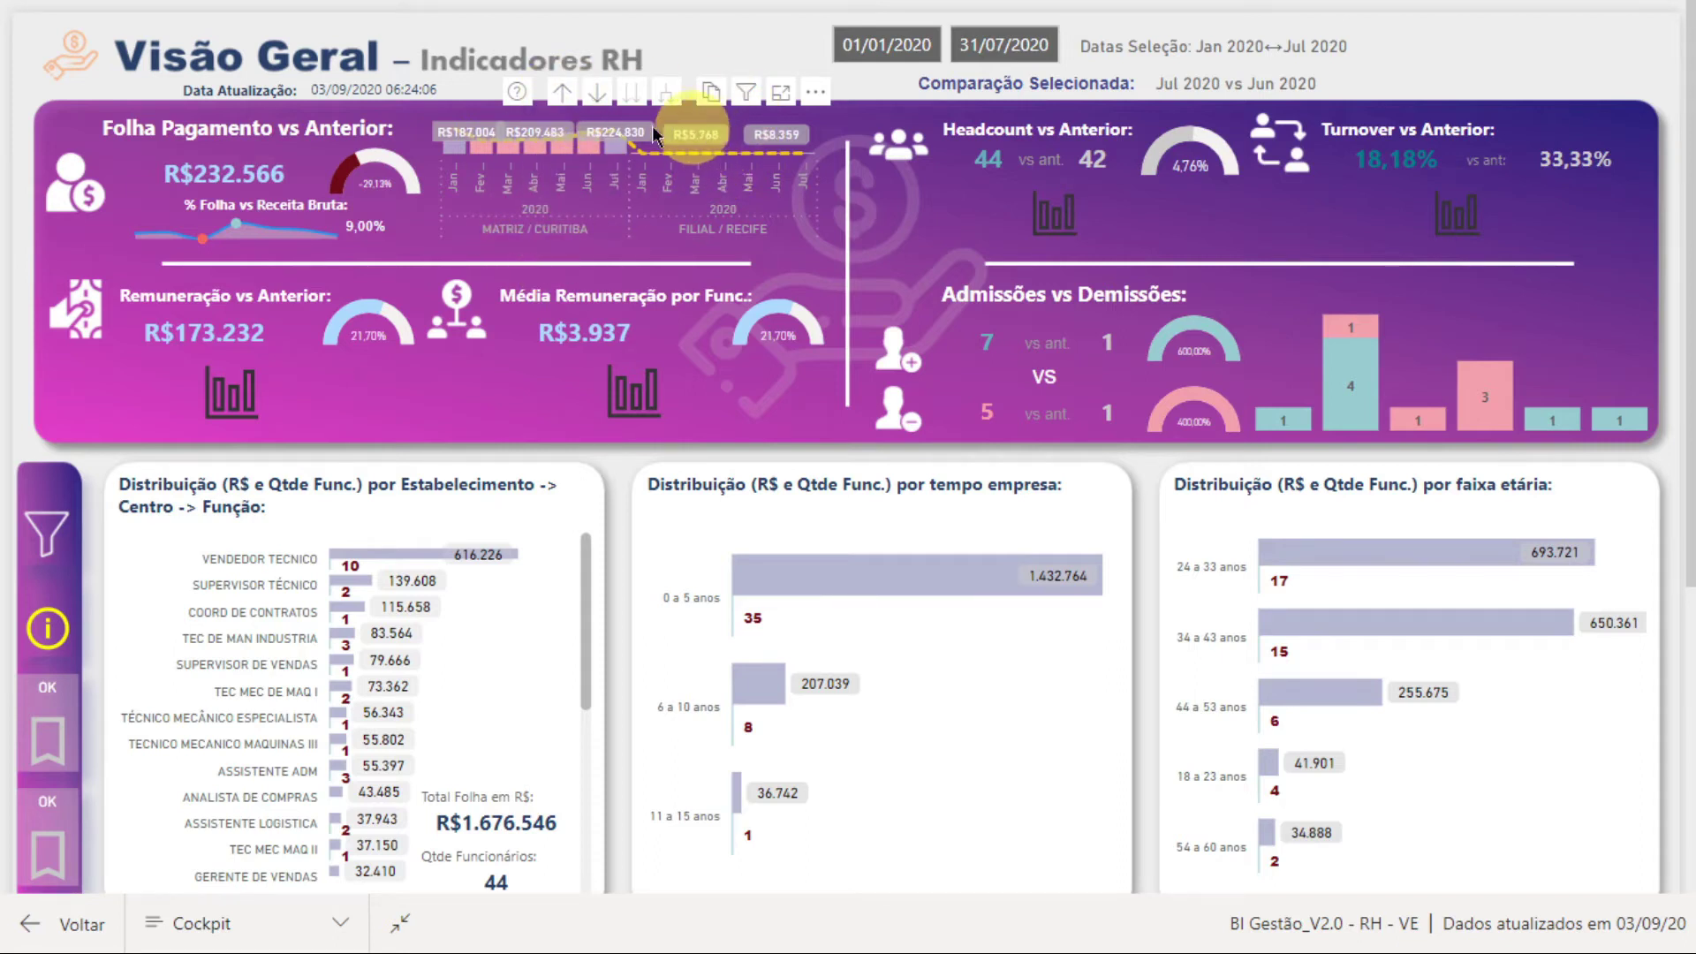
click(780, 93)
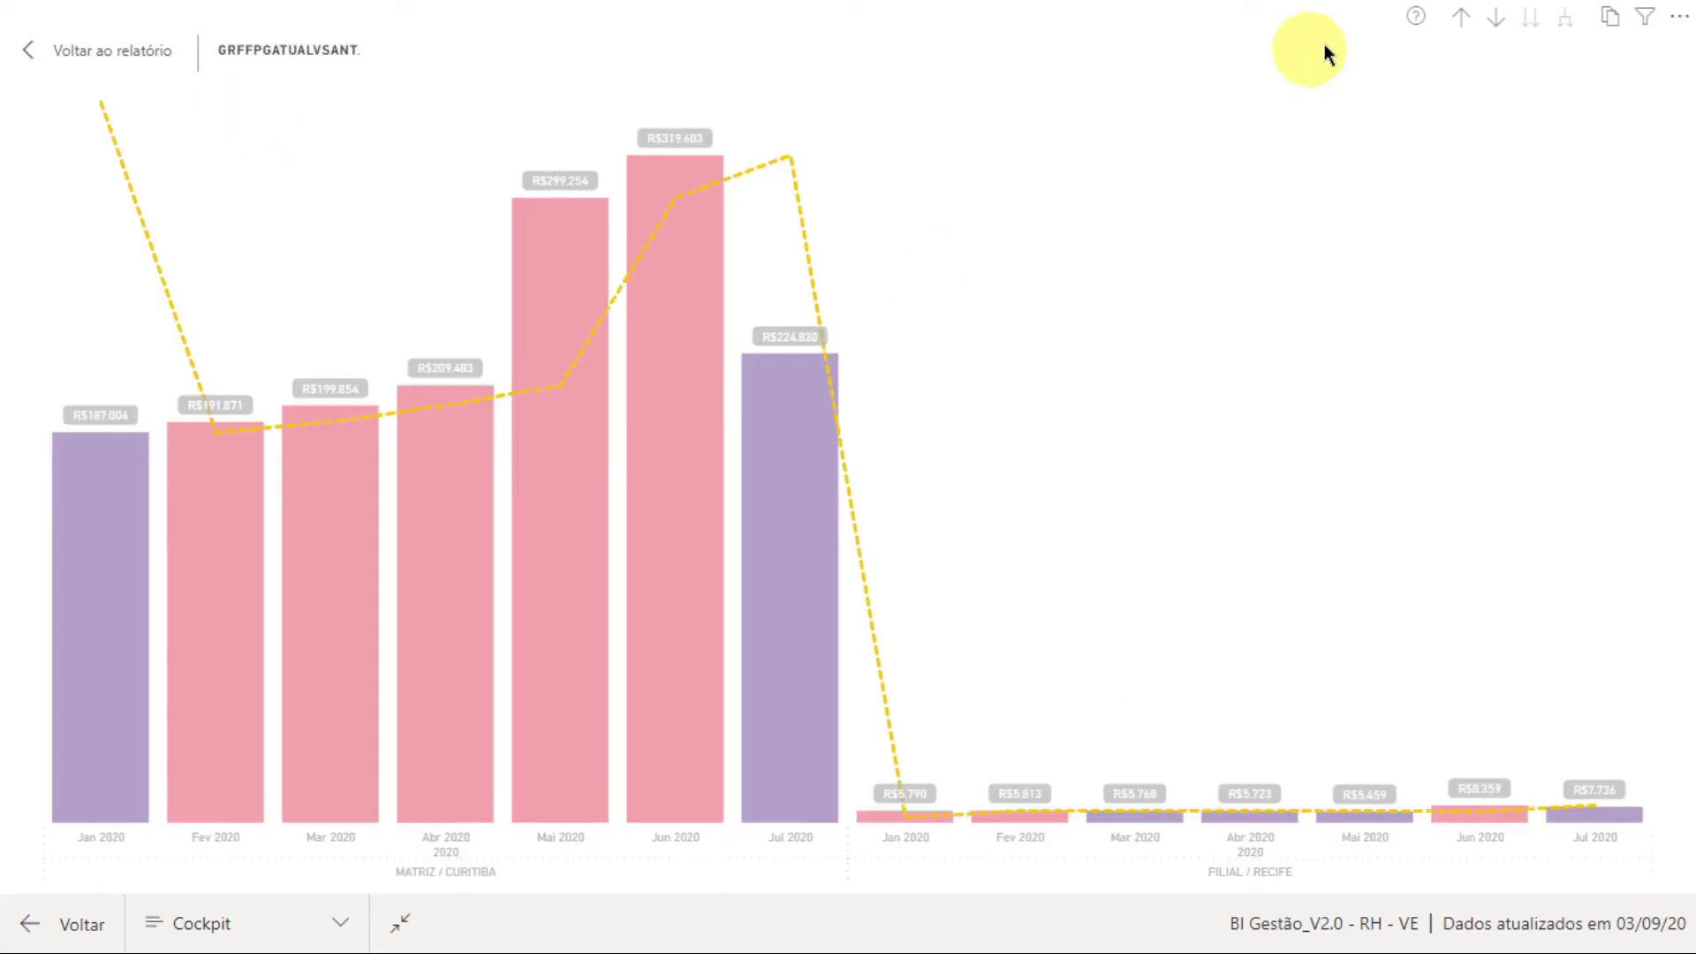
click(1463, 18)
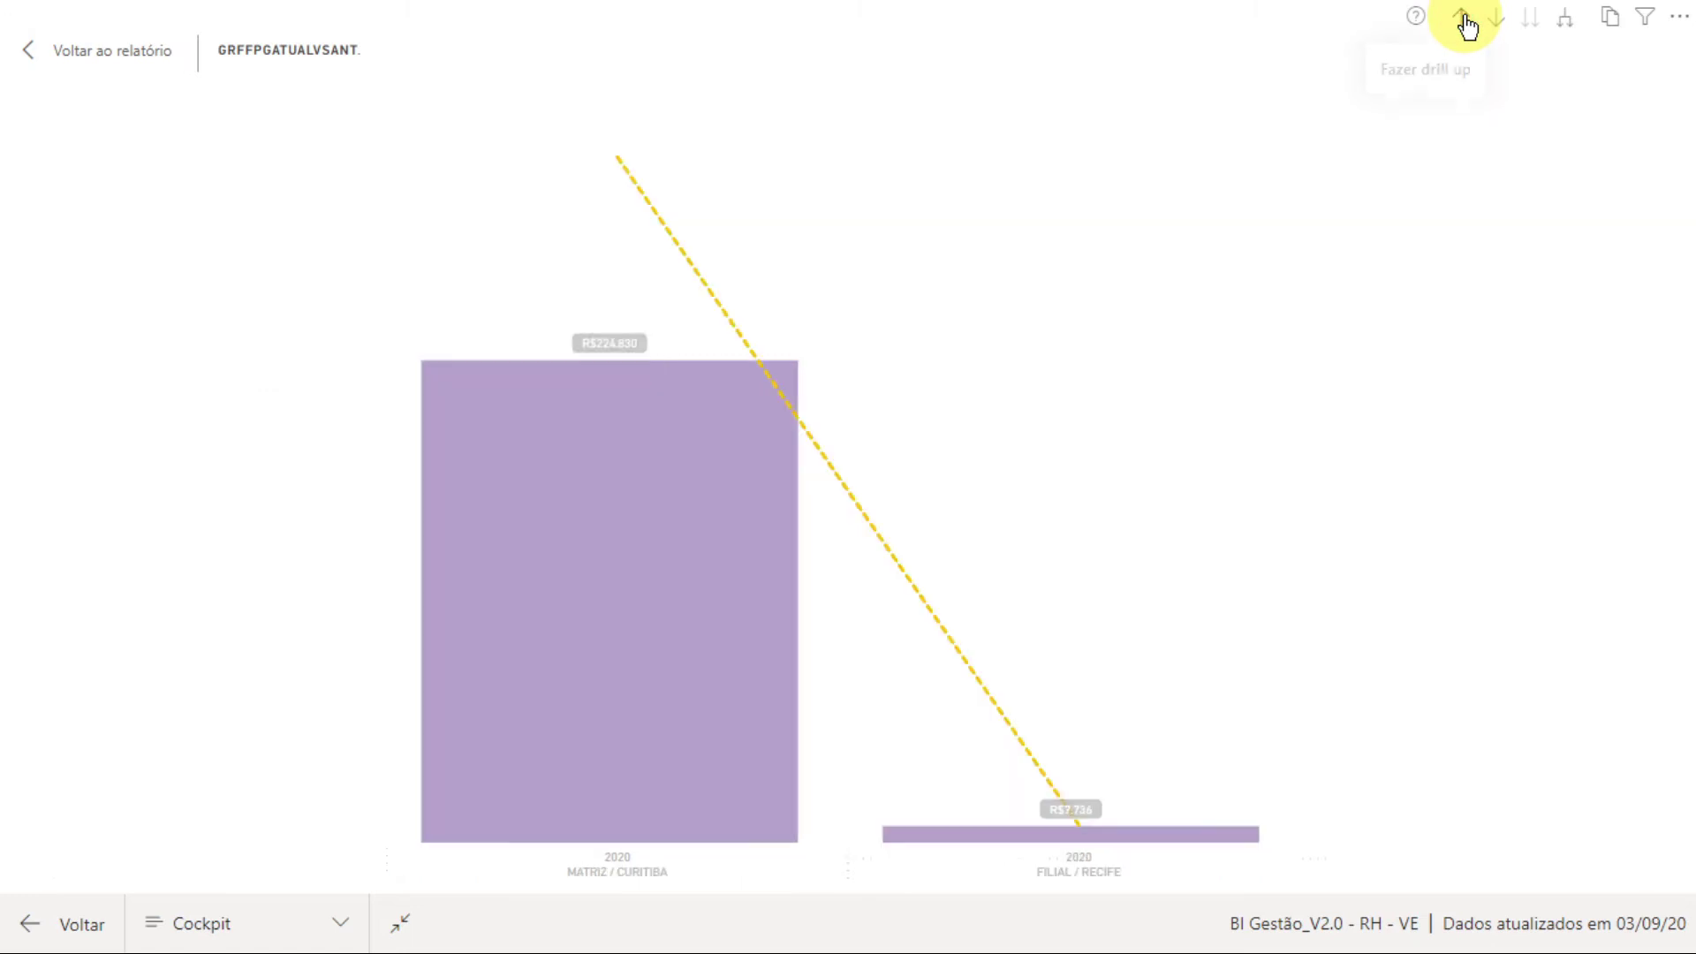
click(1463, 18)
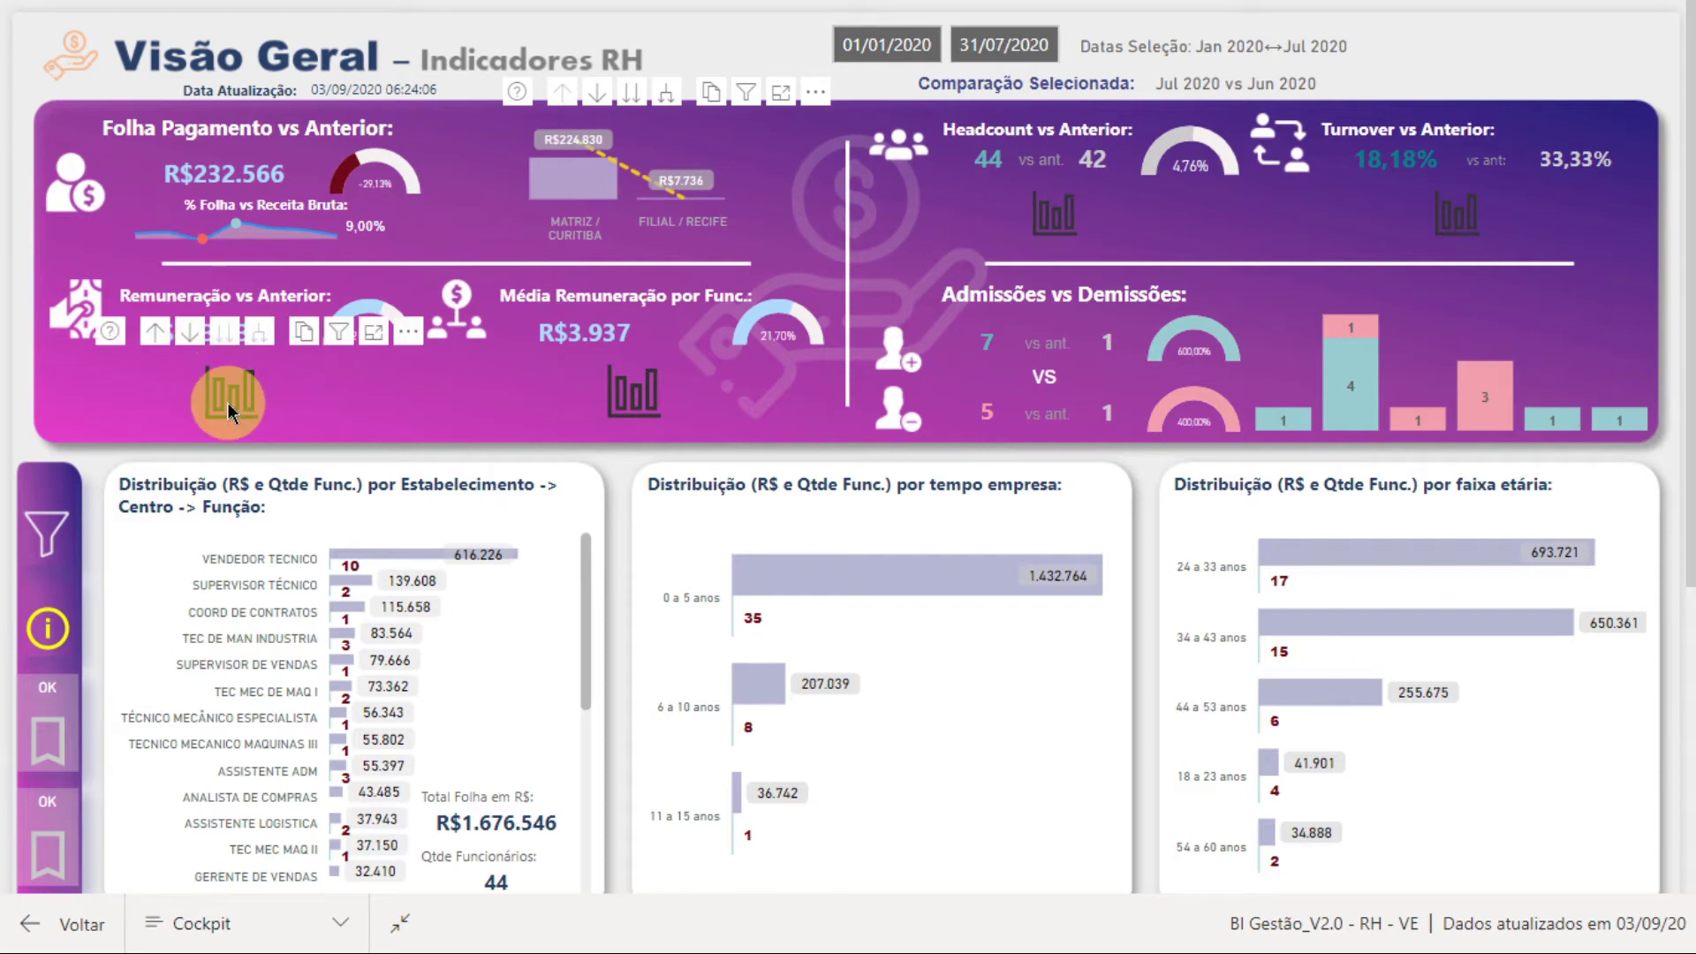
- View the monthly Remuneração vs Anterior chart in focus mode and return to the overview
click(373, 336)
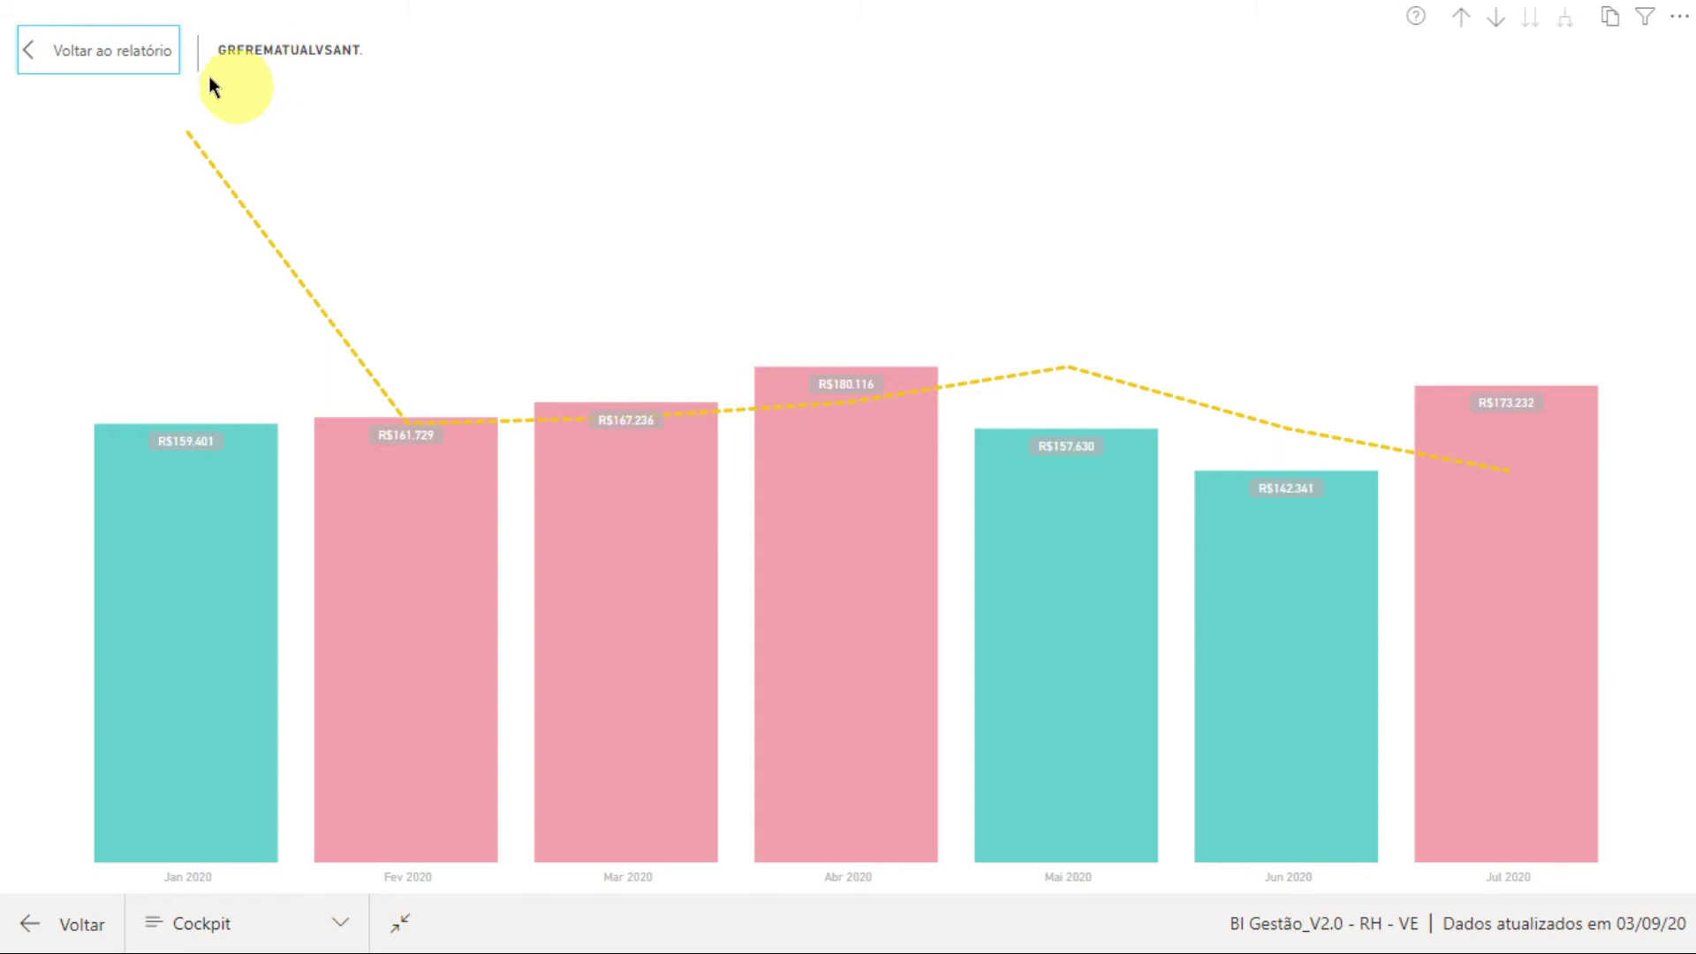
click(90, 62)
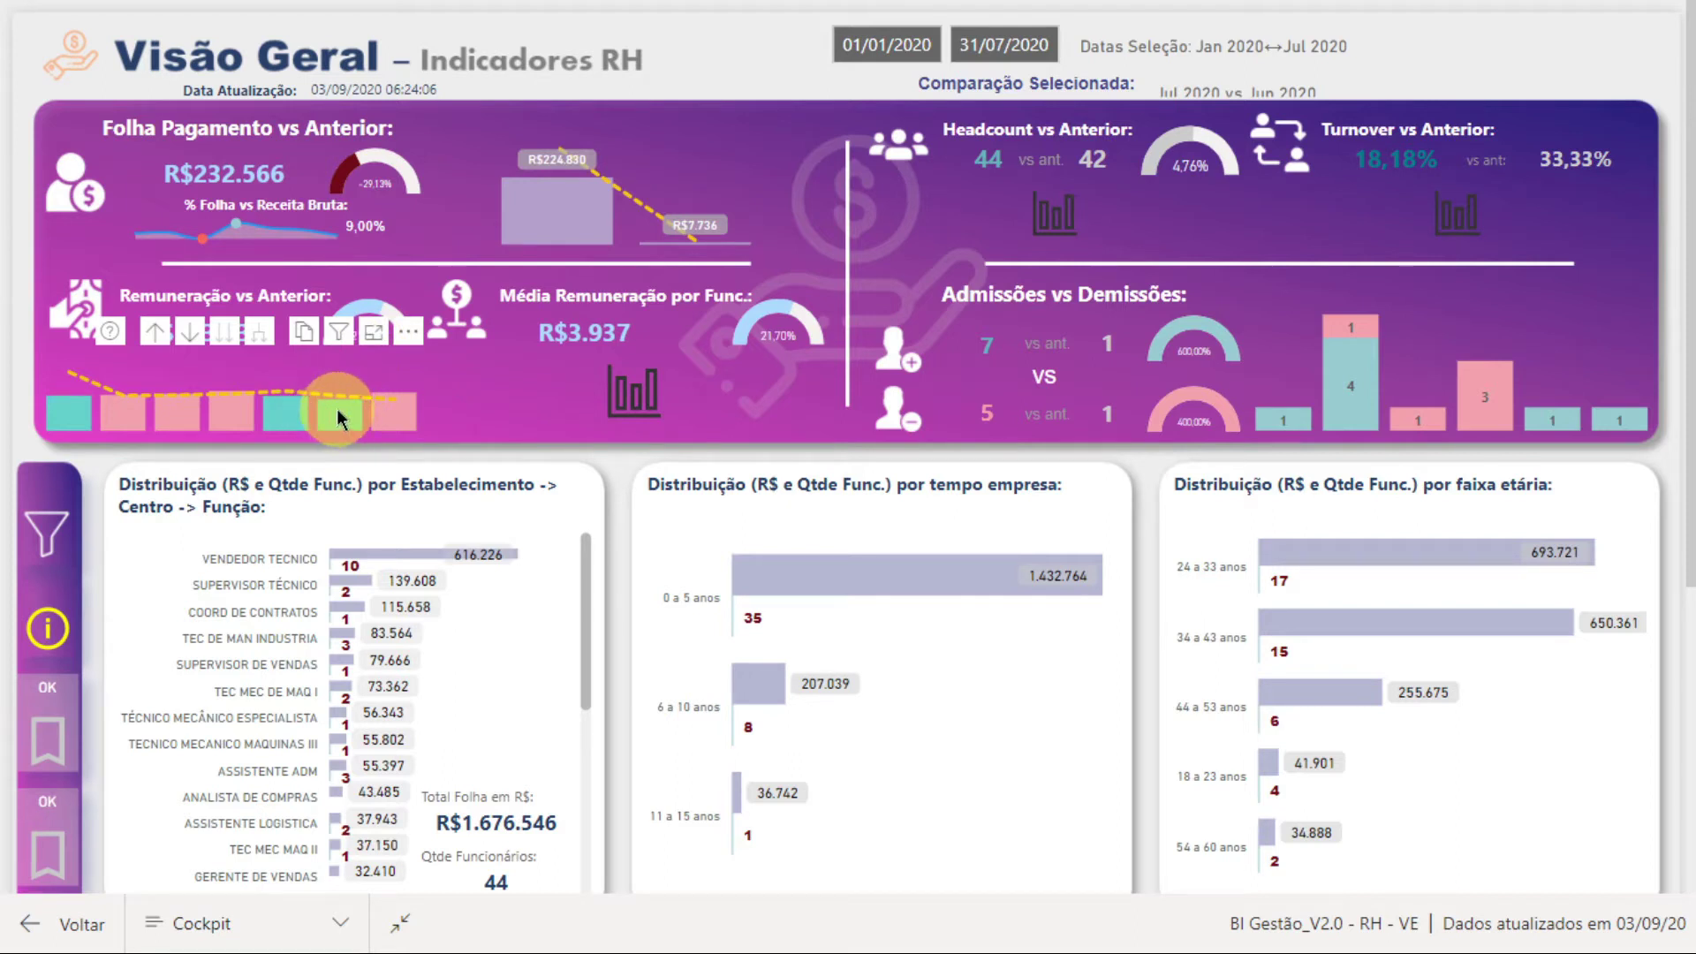
mouse_move(334, 415)
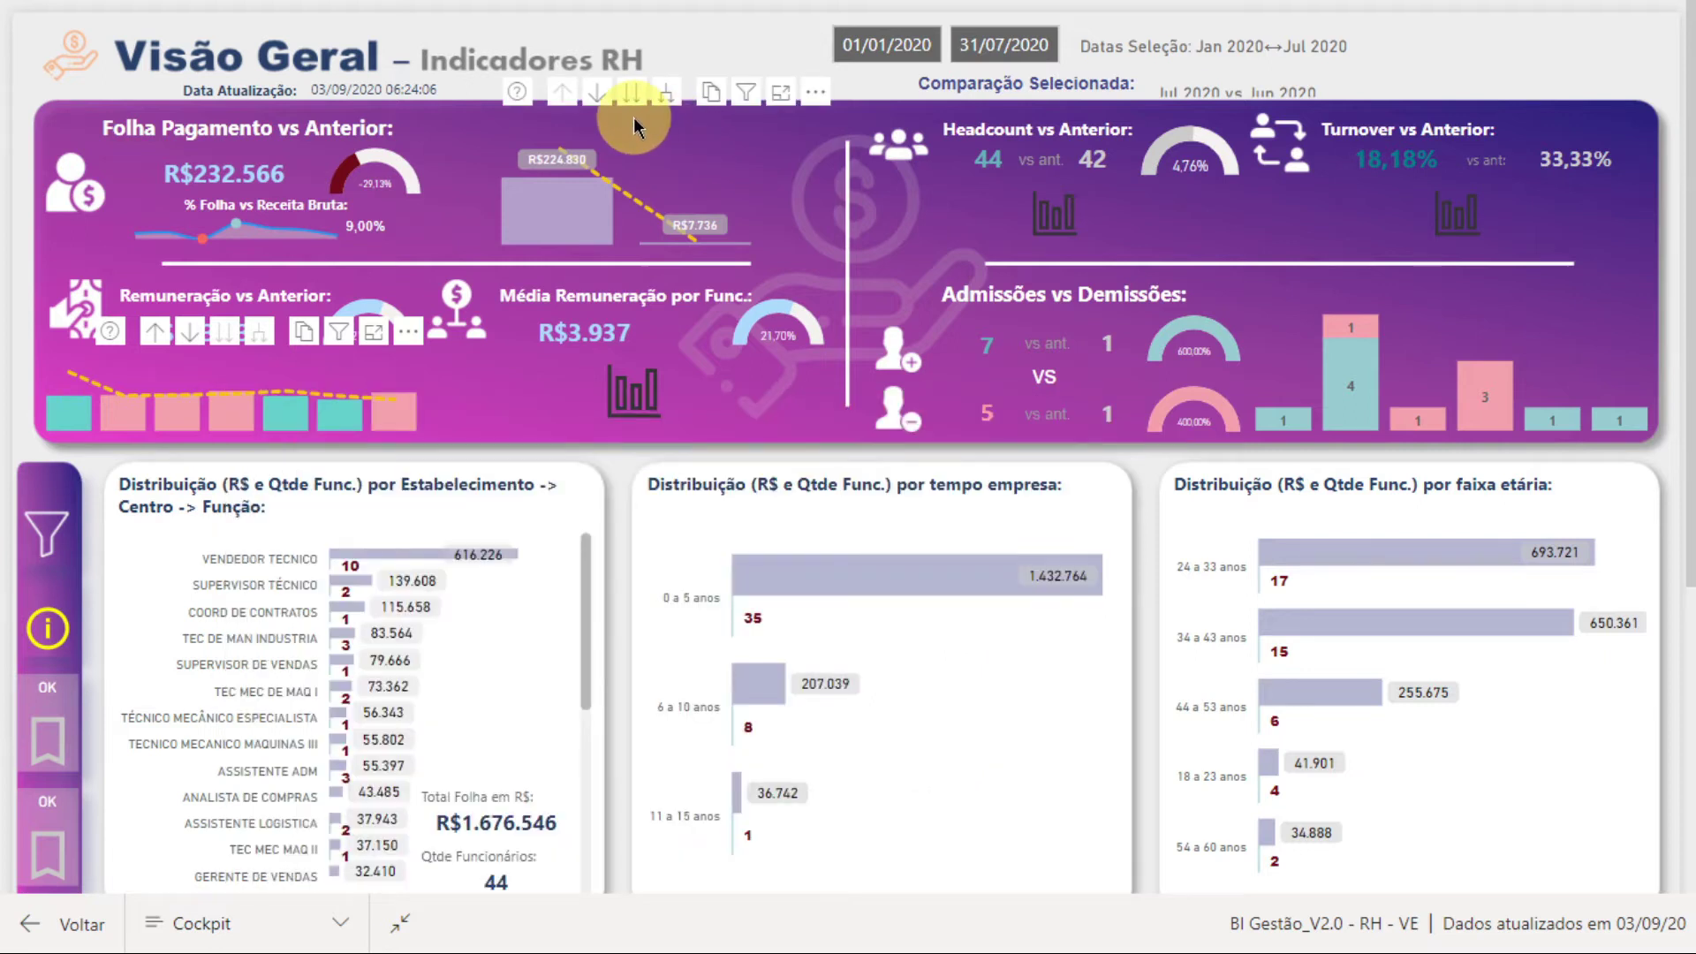
- Move the Folha Pagamento chart on the overview two hierarchy levels down, from branch to month
click(631, 94)
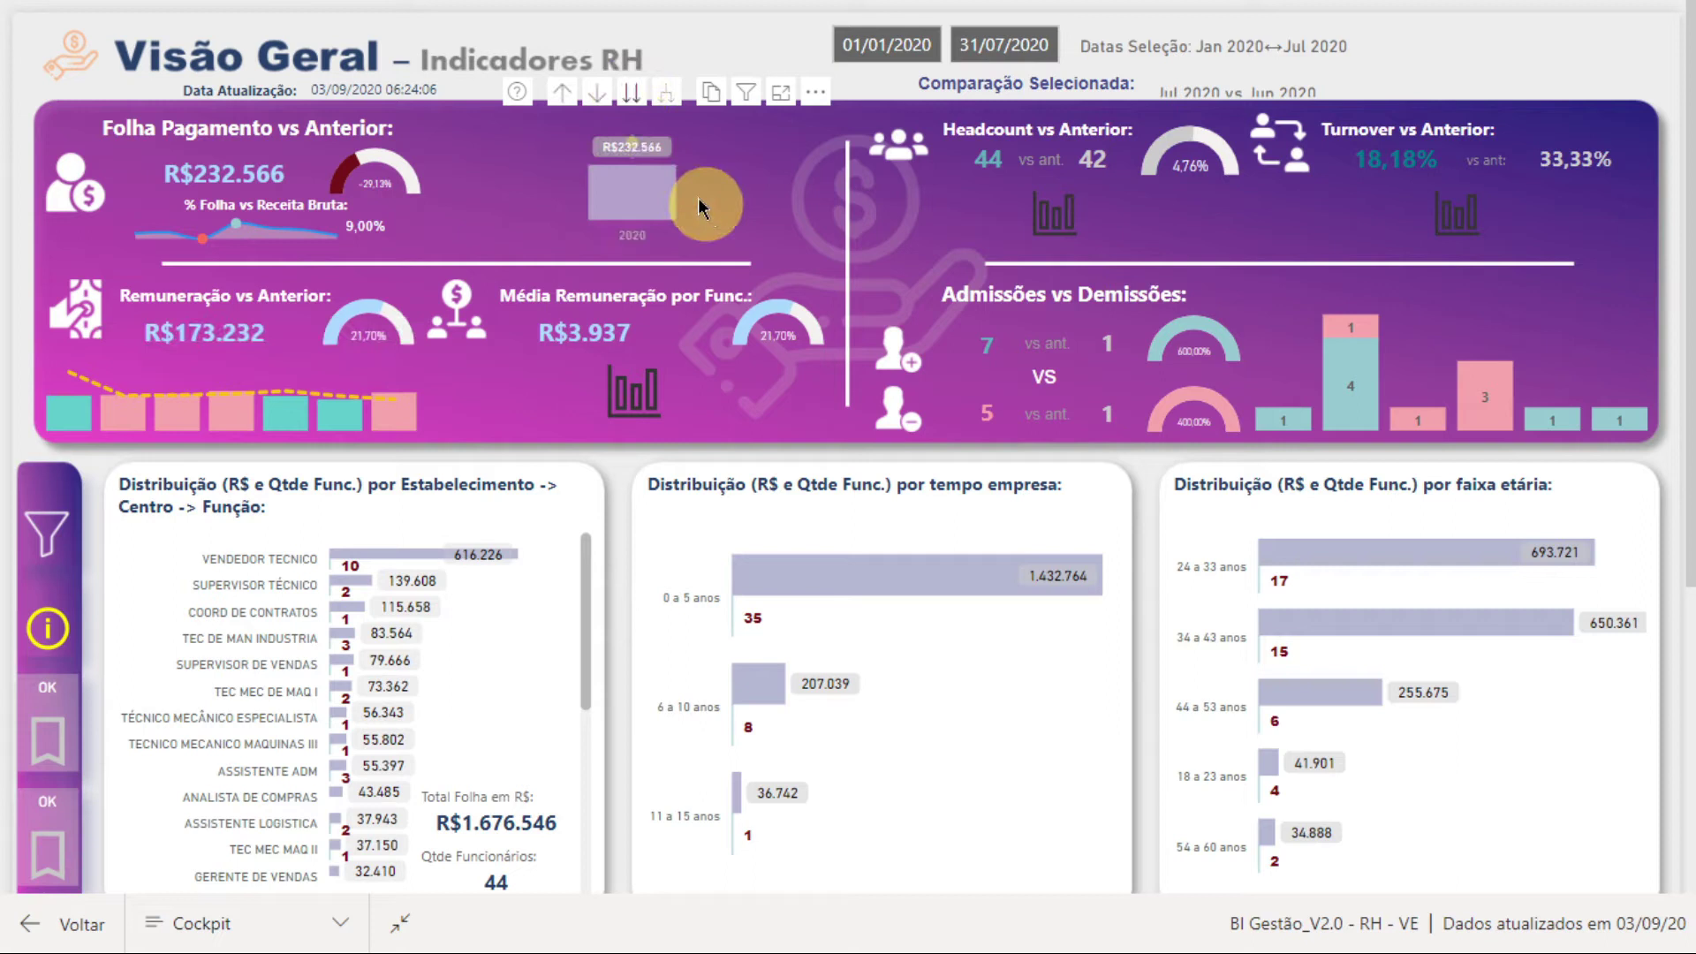
click(625, 88)
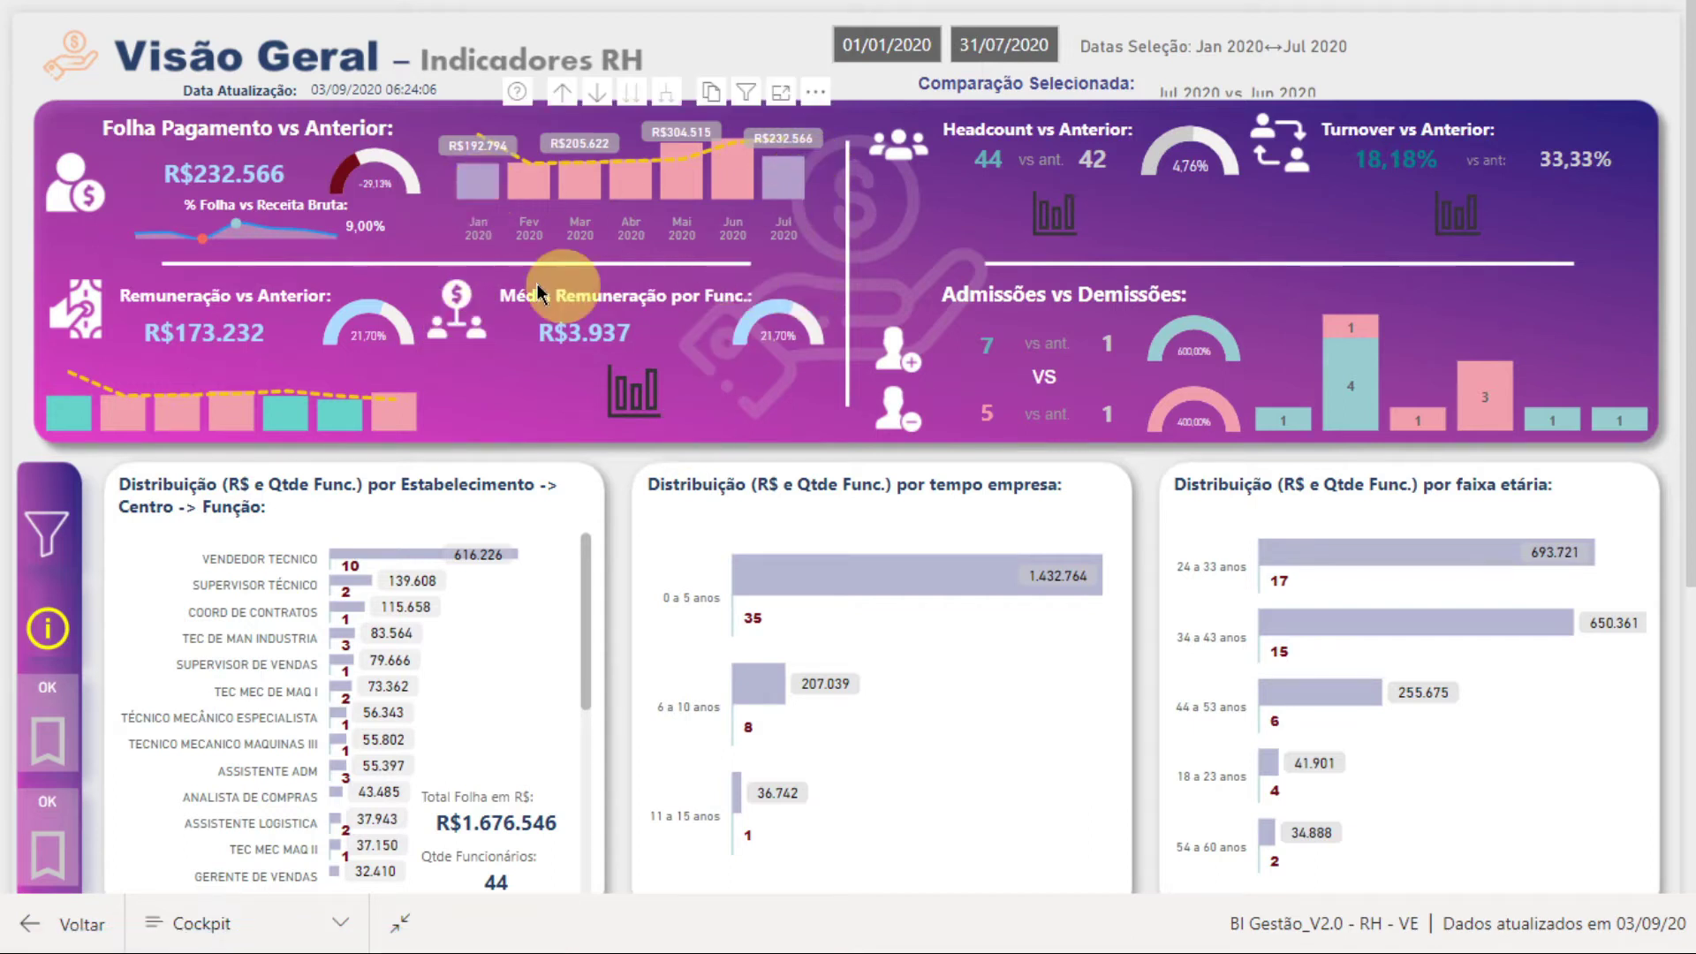
- Enlarge the Remuneração chart, review the drill-through options for the Mar 2020 bar, and return to the overview
mouse_move(484, 294)
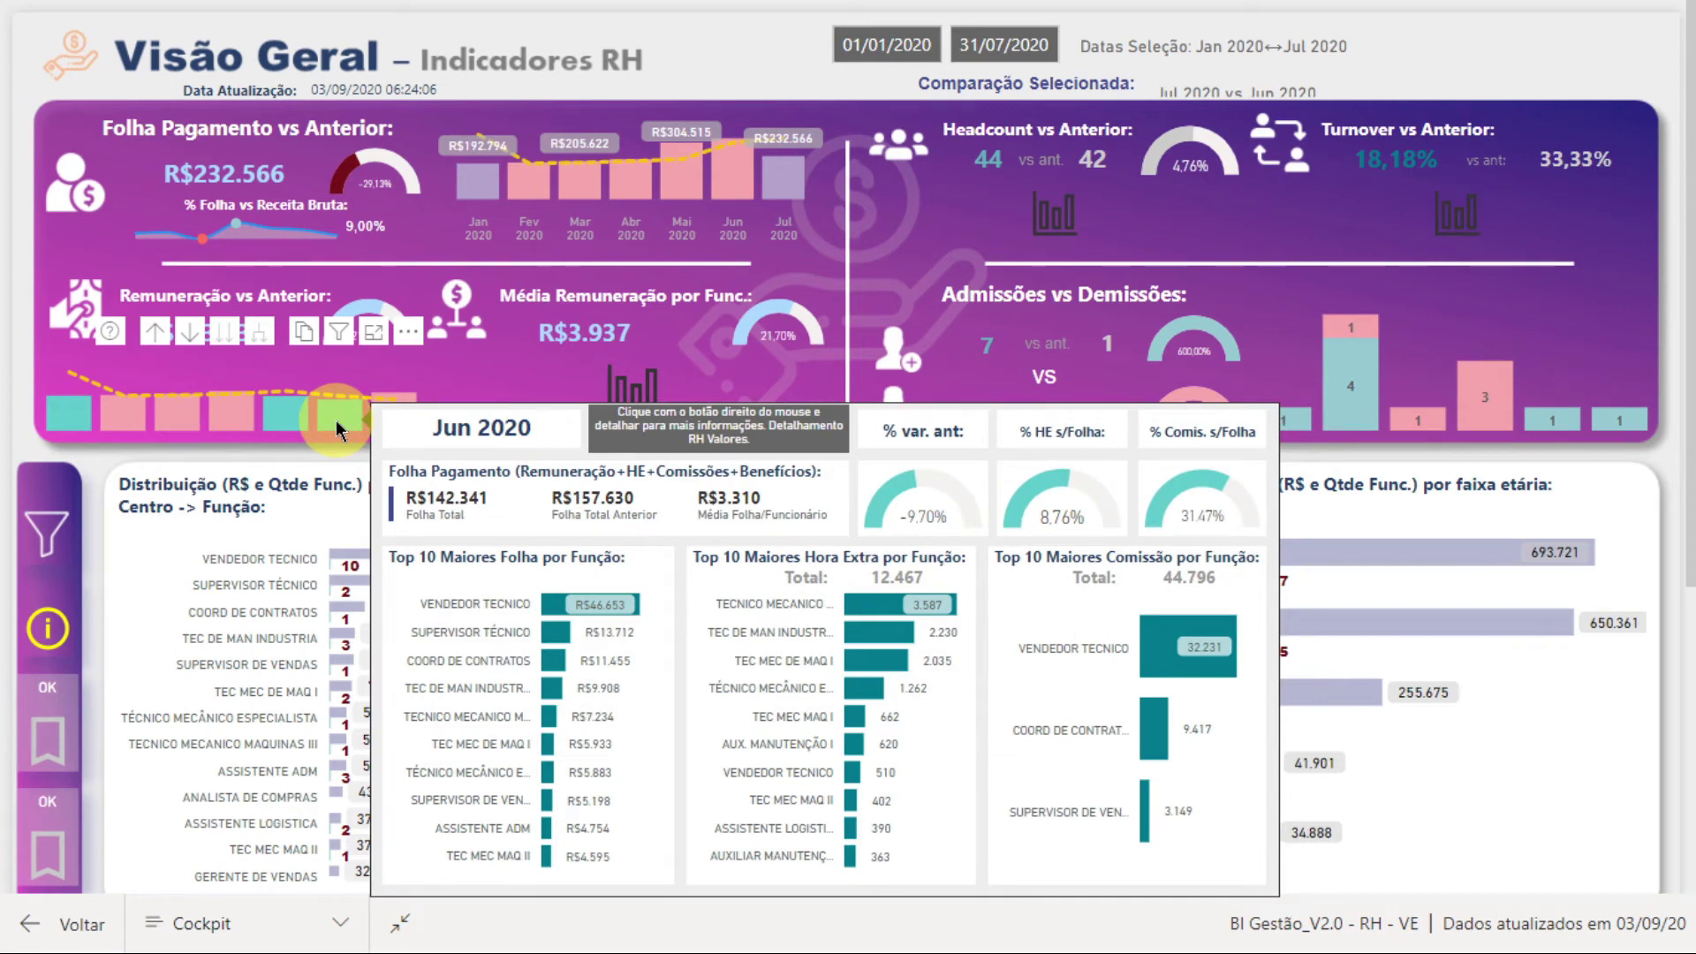
click(376, 334)
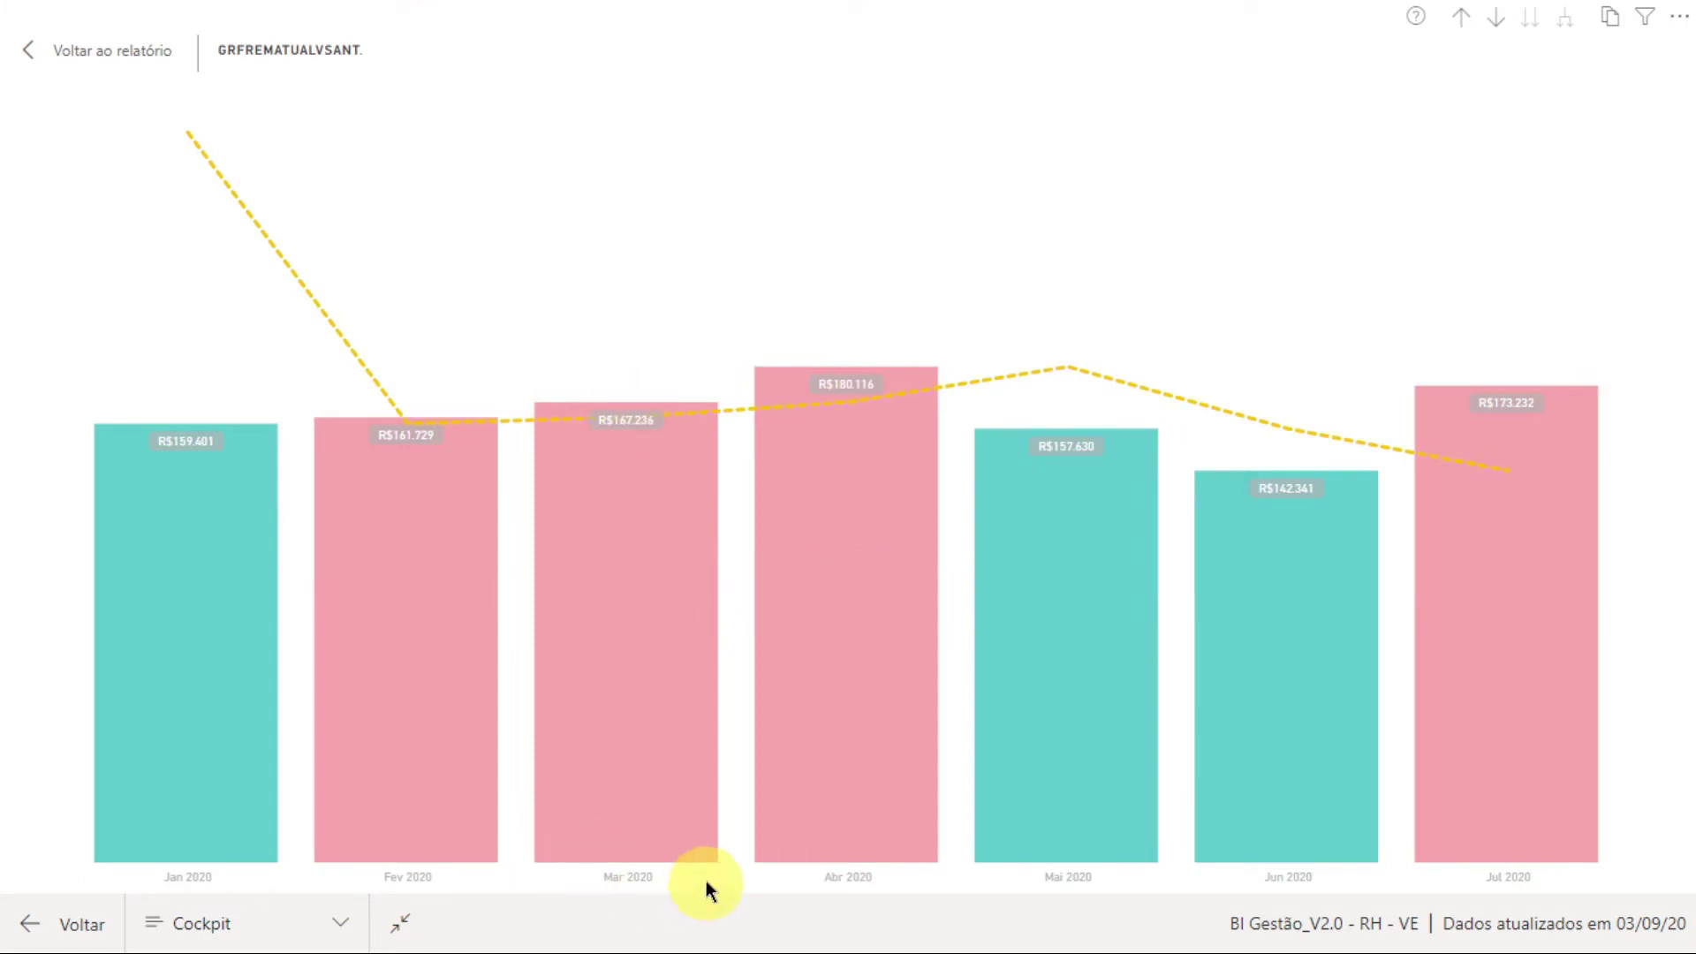
click(615, 616)
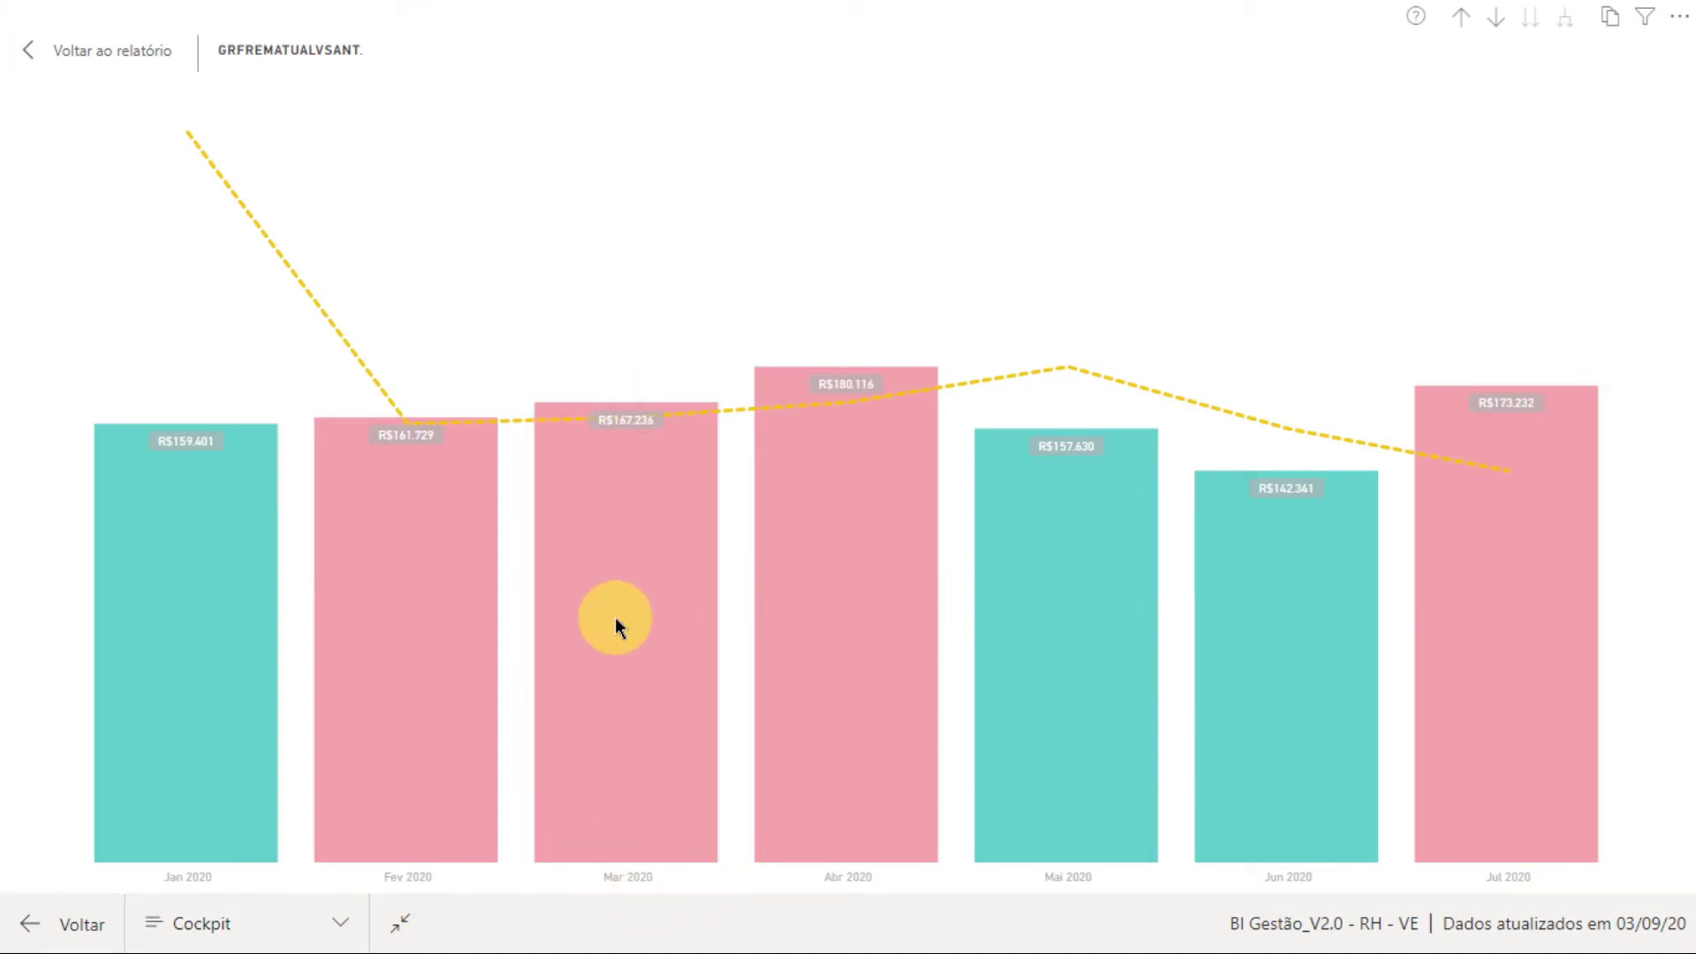
right_click(615, 617)
mouse_move(701, 775)
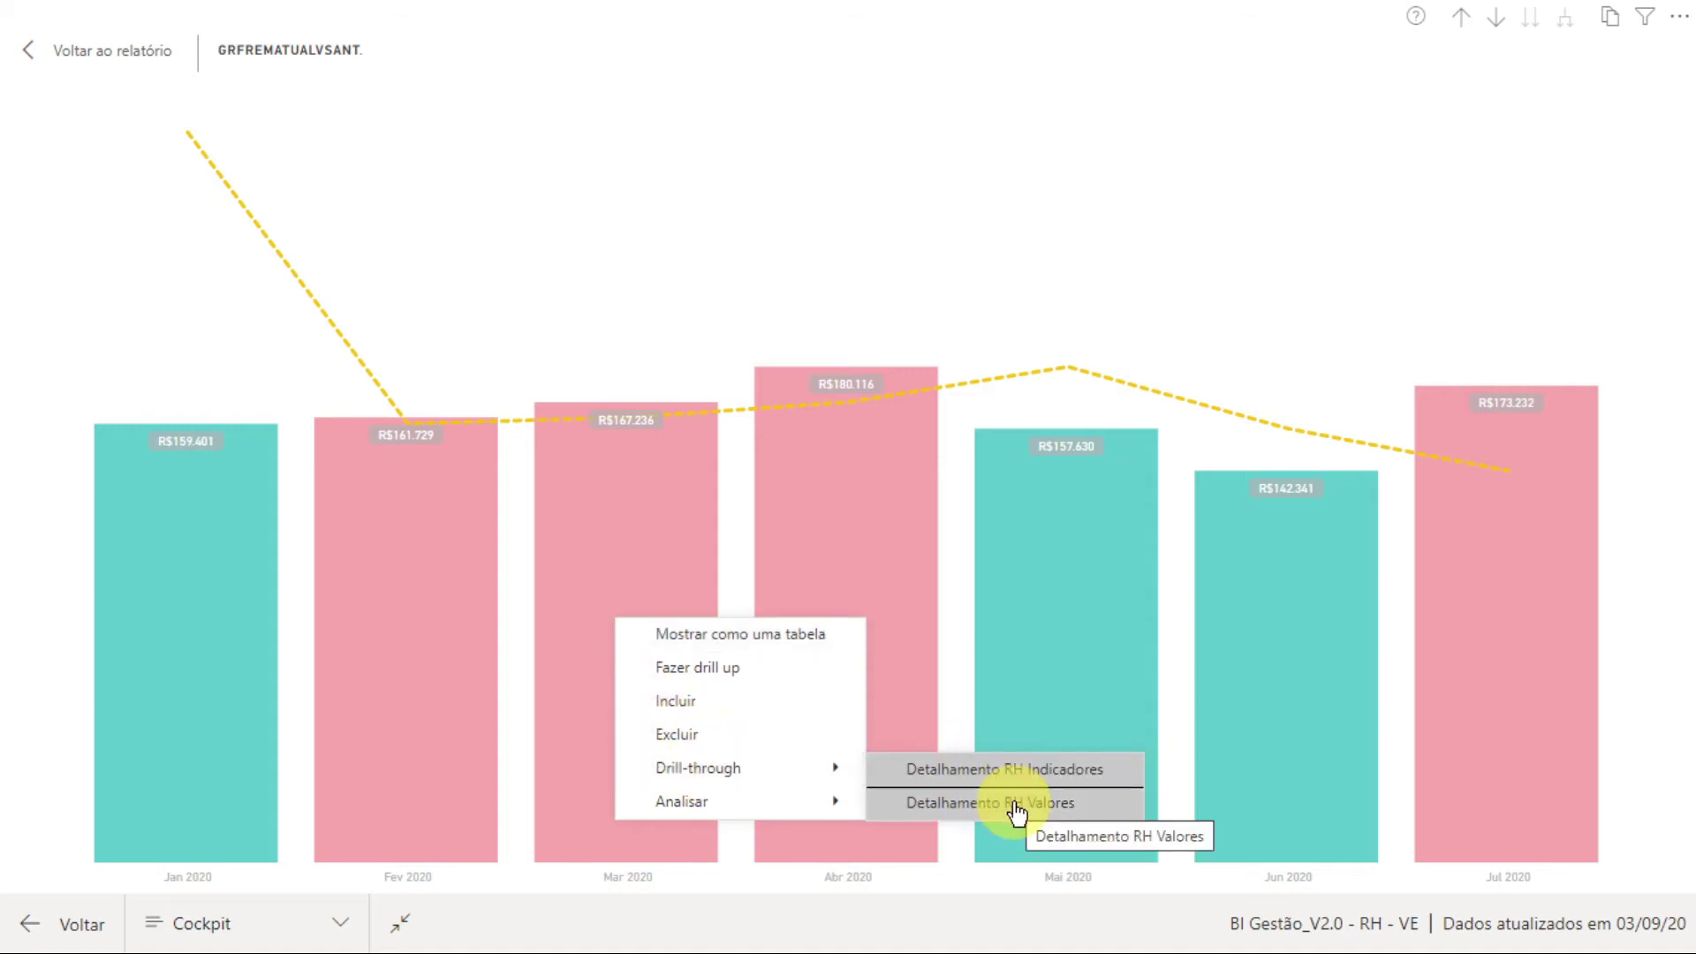
click(88, 60)
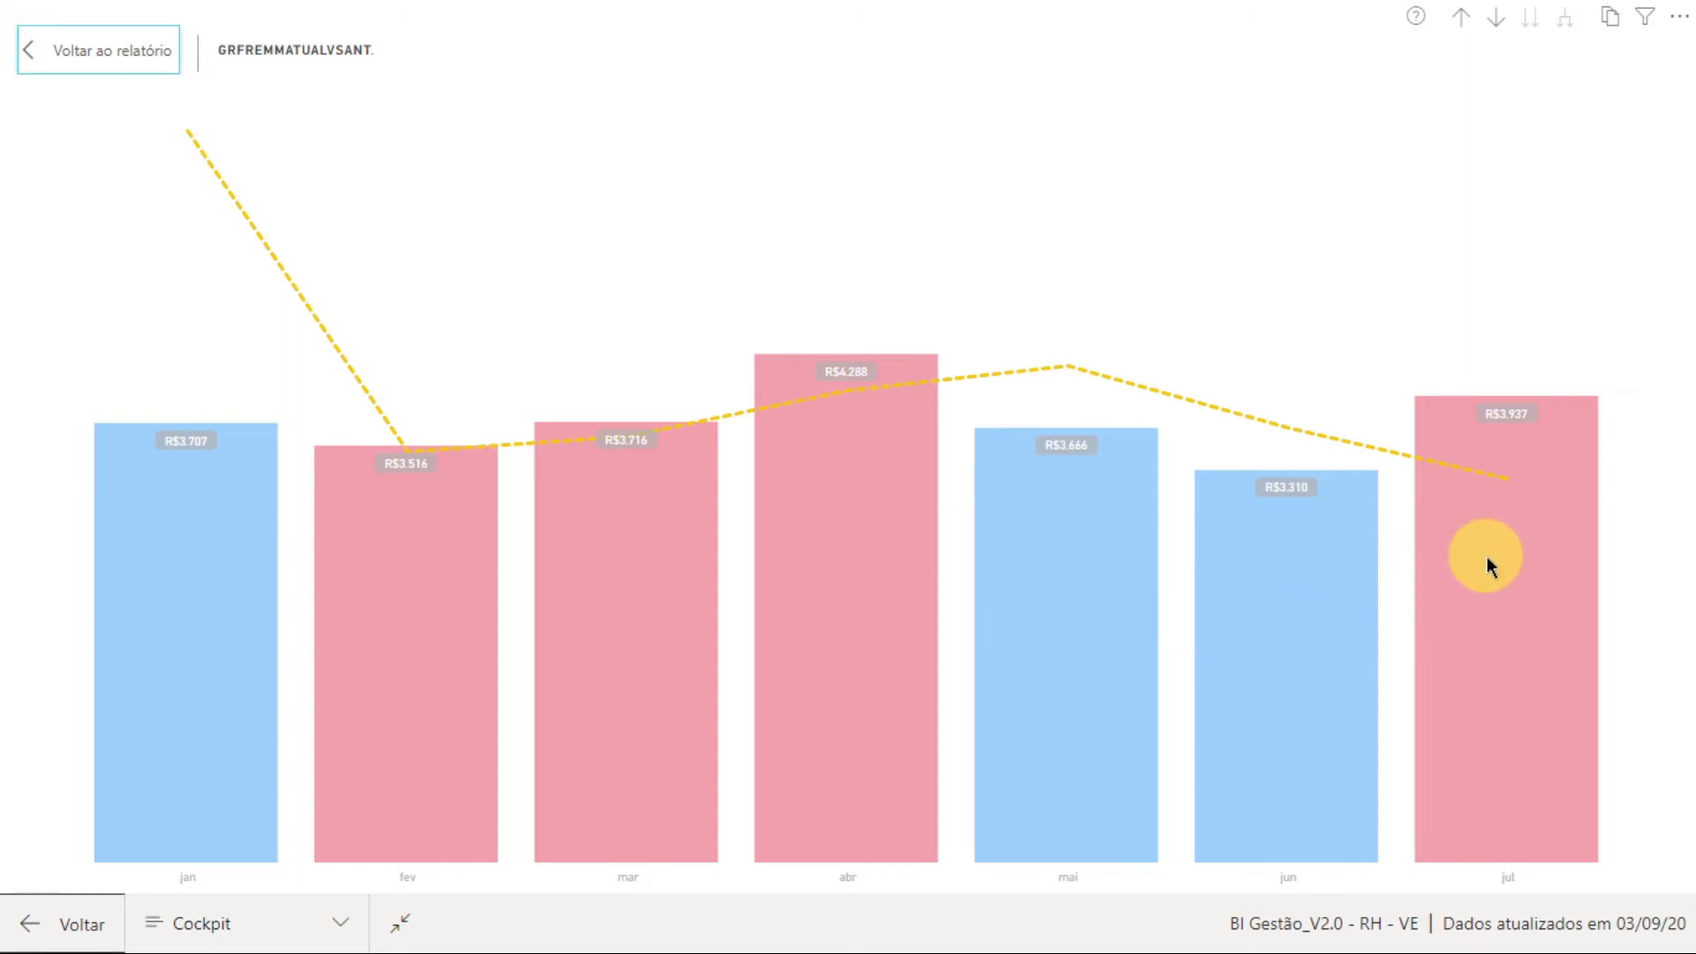
- Drill the enlarged Média Remuneração por Func. chart up to the year level and return to the overview
mouse_move(1376, 577)
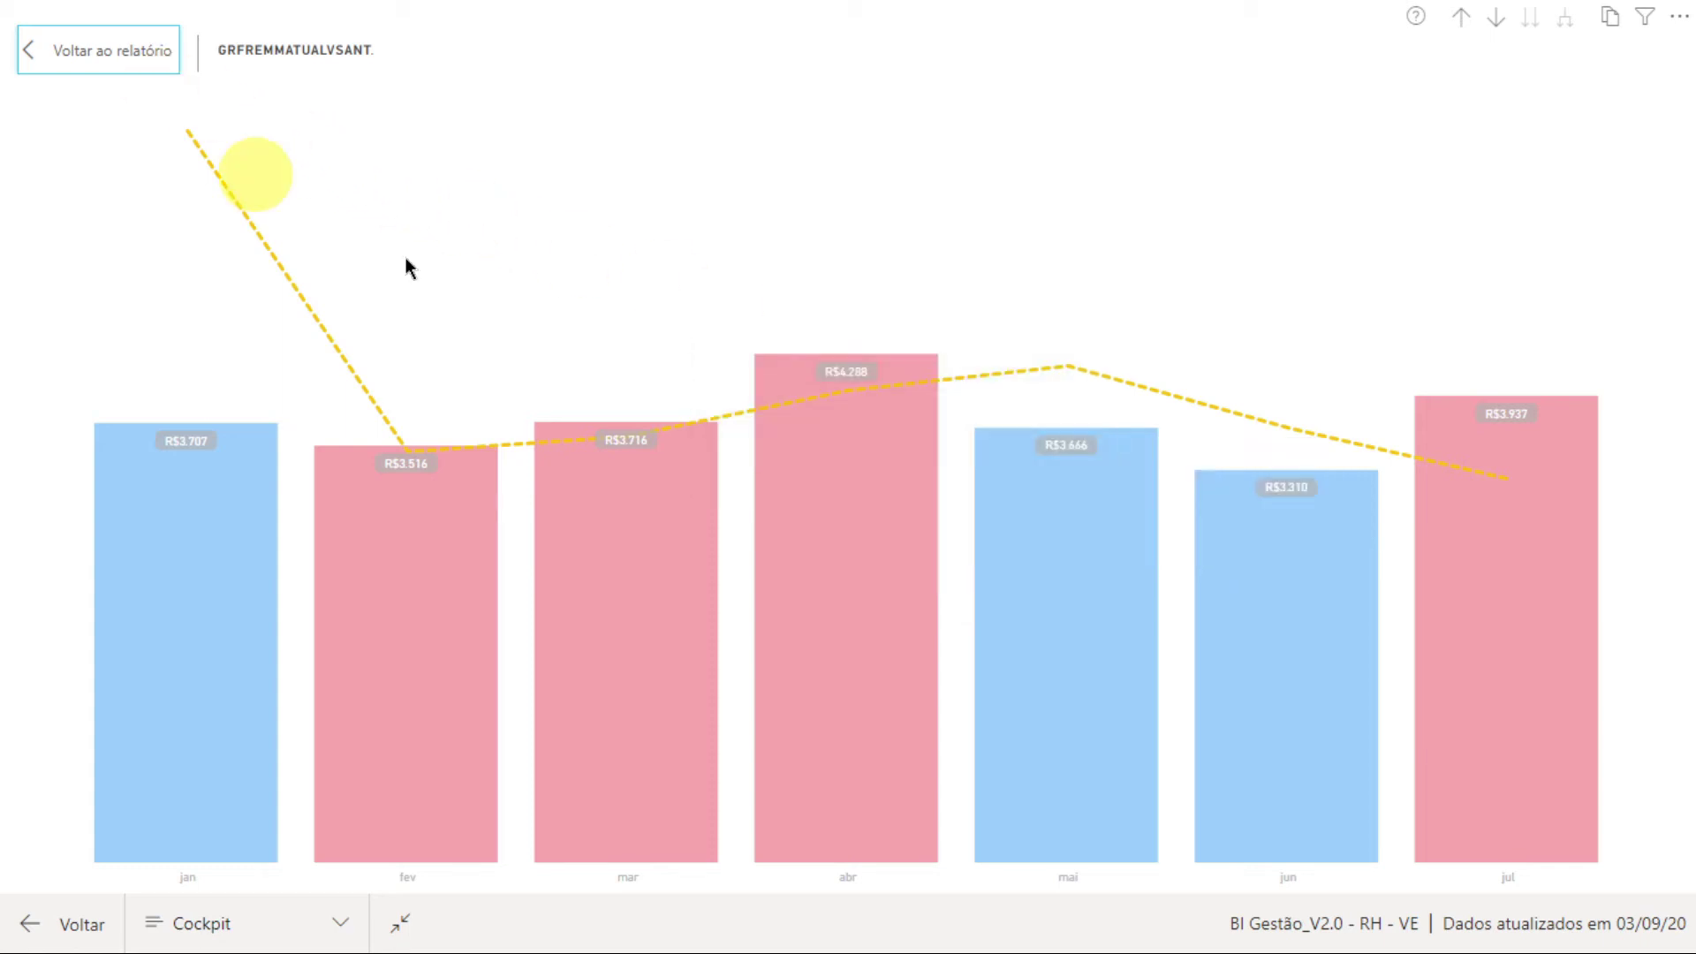
mouse_move(1418, 17)
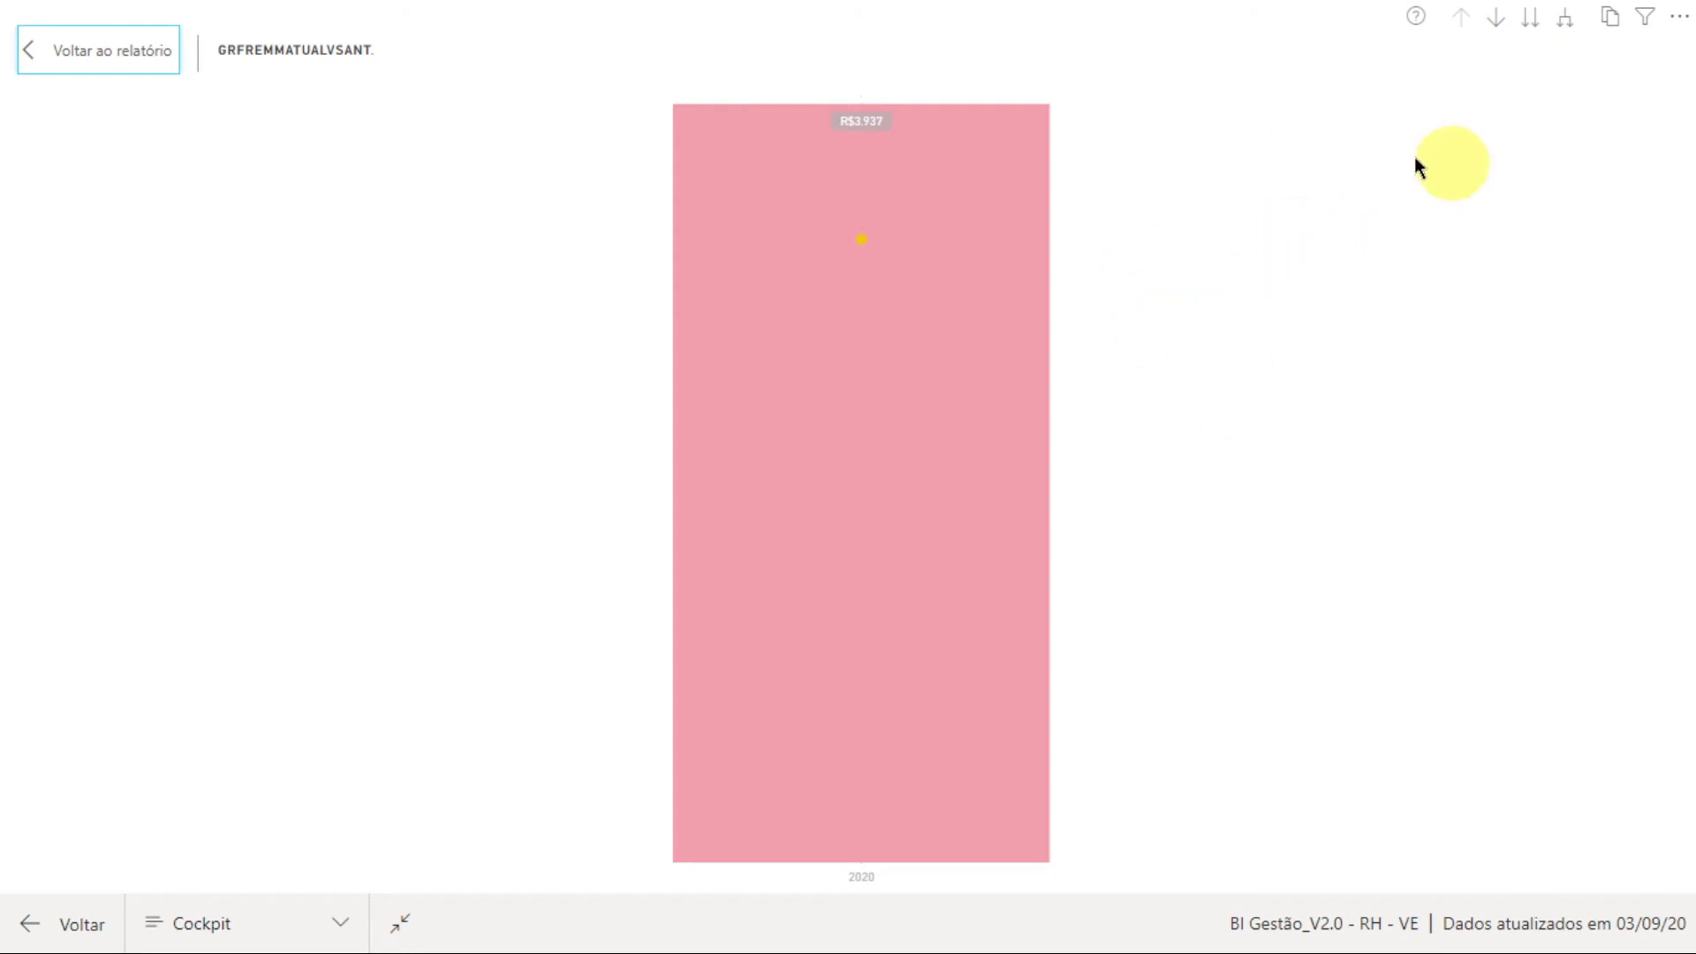
click(74, 58)
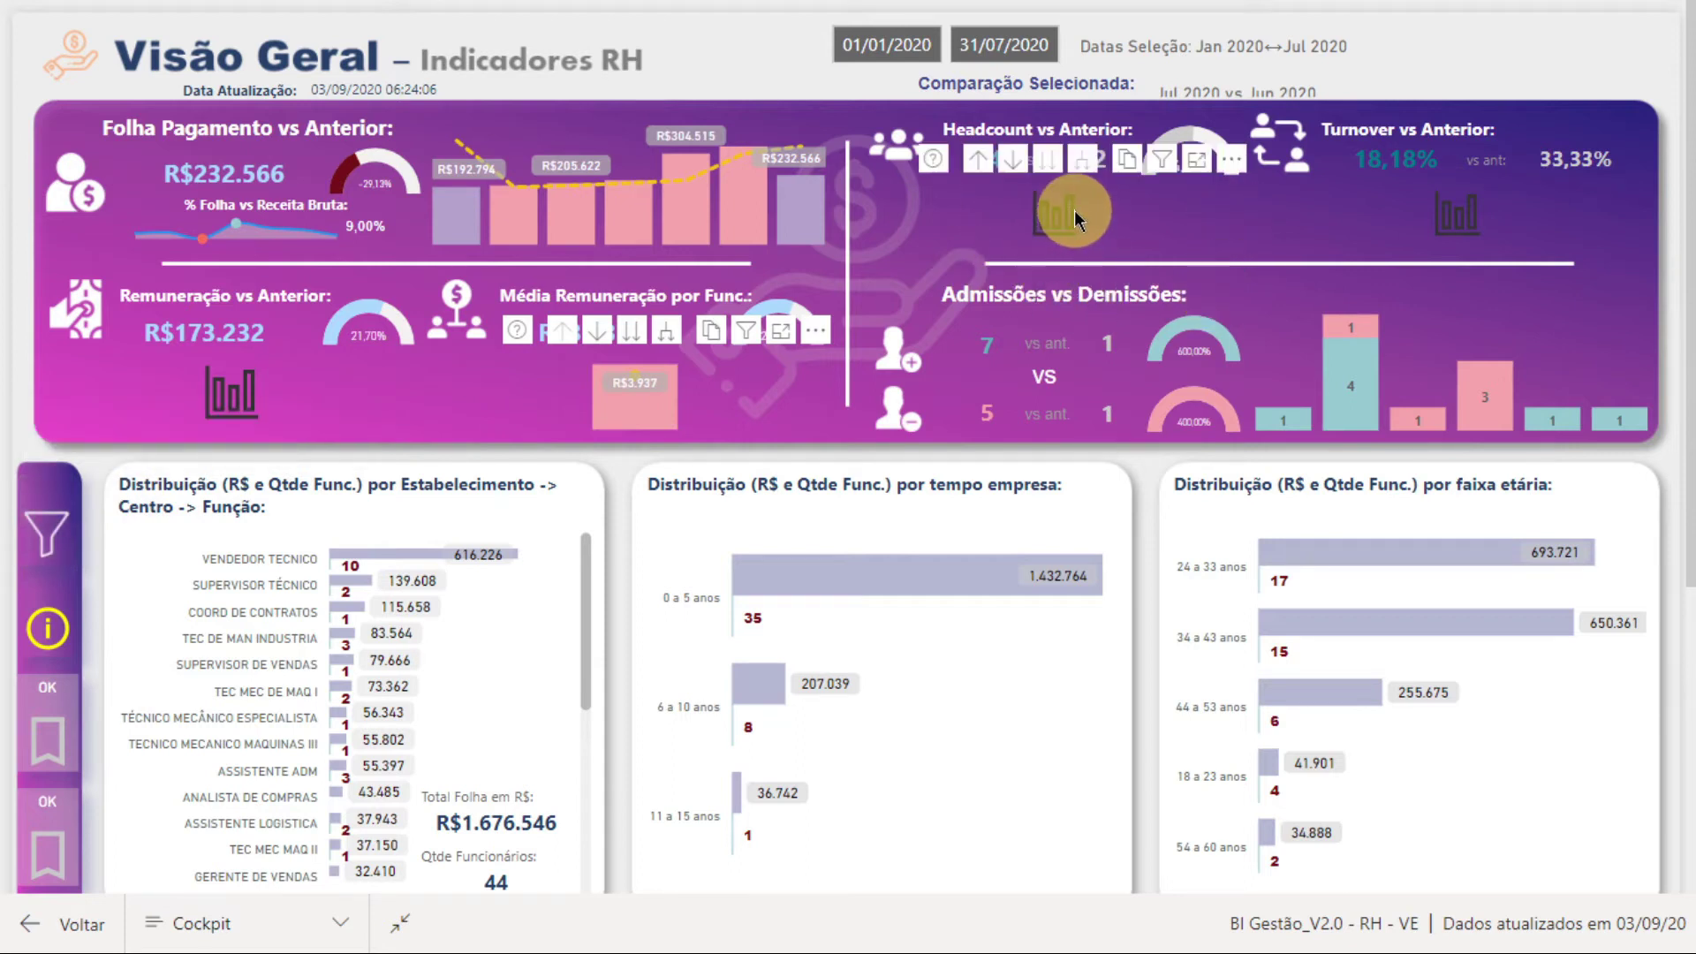
- Enlarge the Headcount chart, examine the details by gender for June and March 2020, and return to the overview
click(1196, 161)
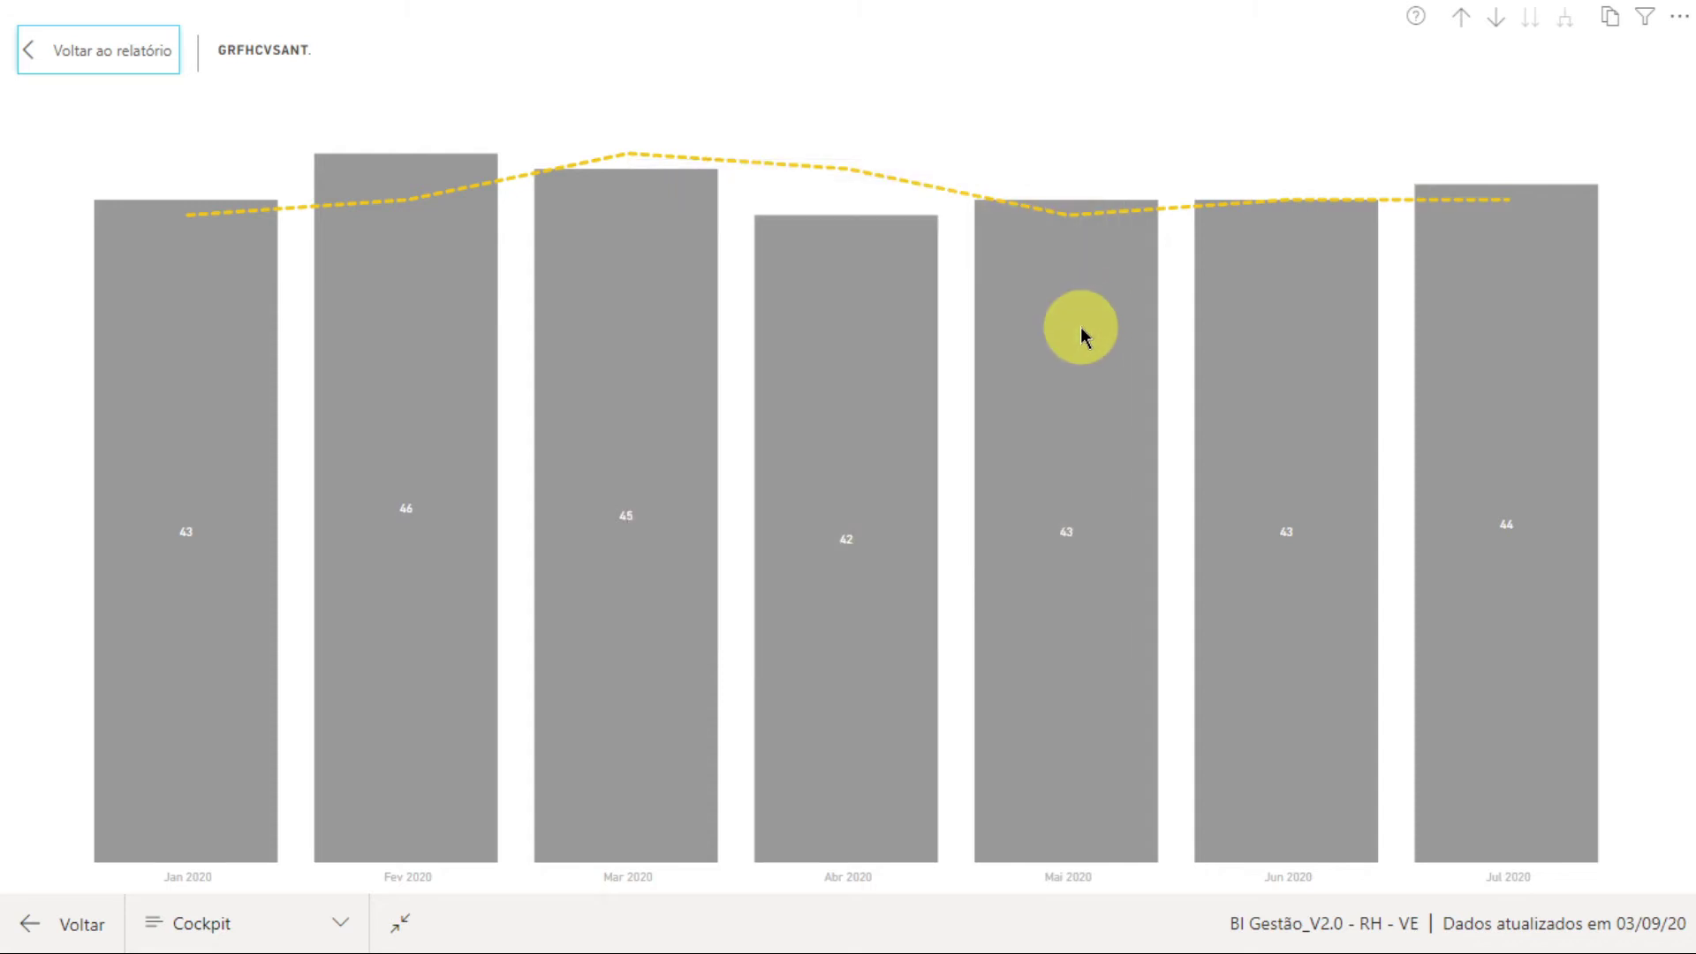
mouse_move(1085, 337)
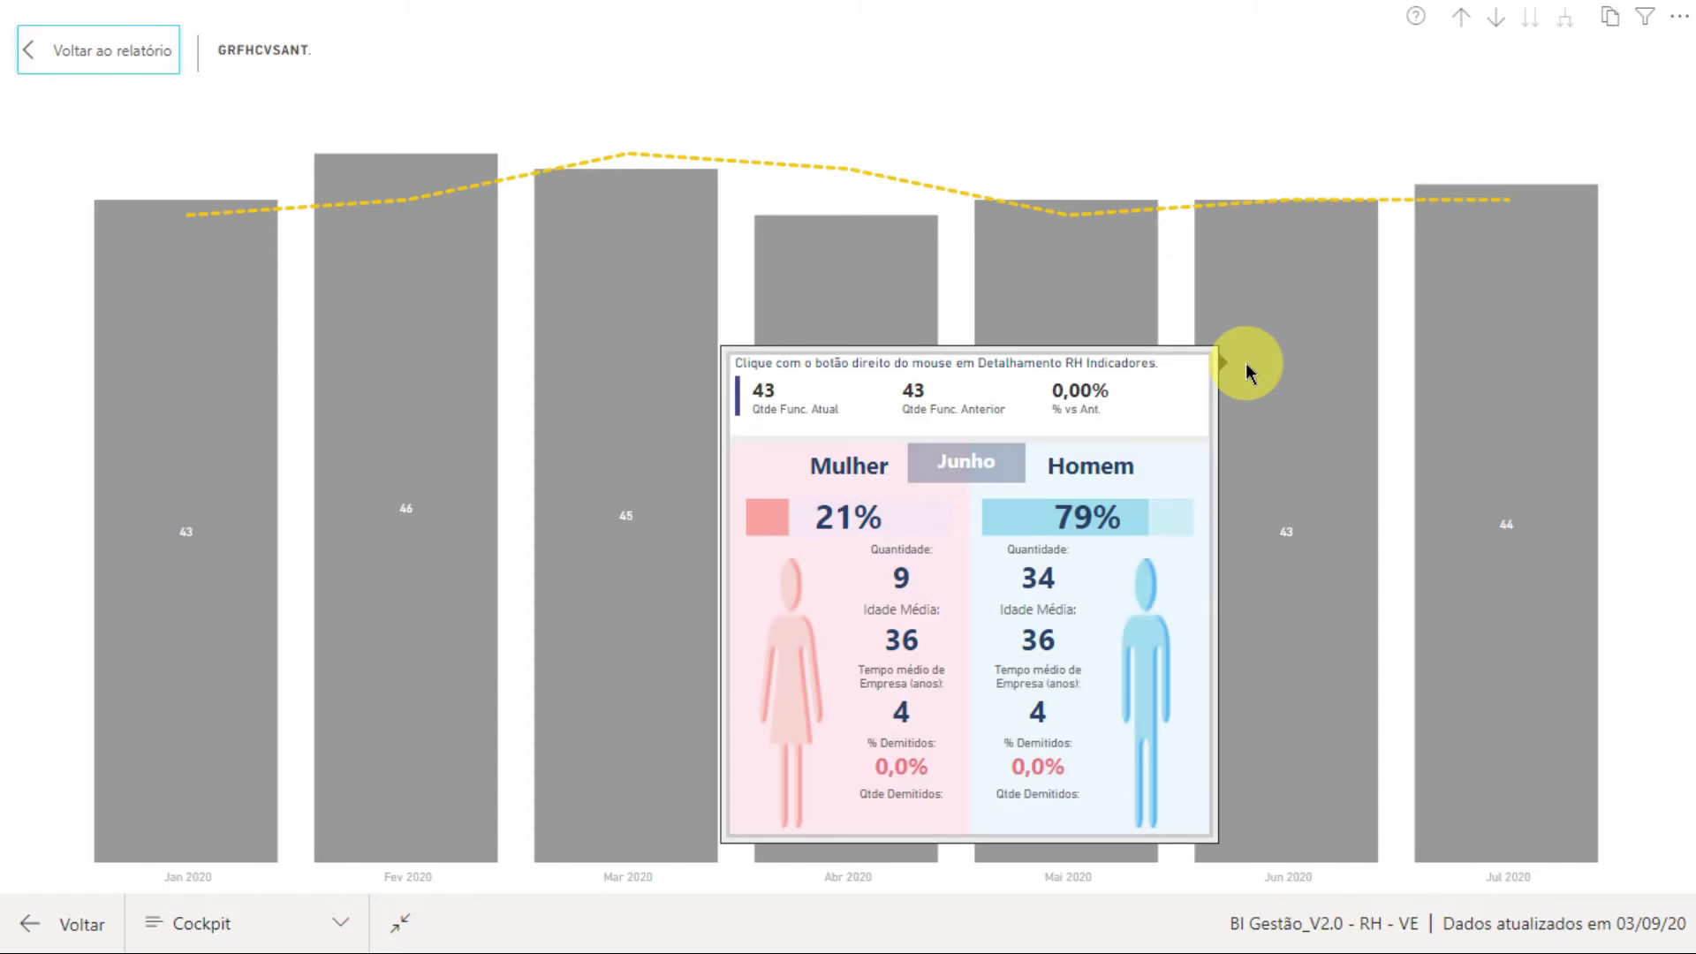
mouse_move(642, 413)
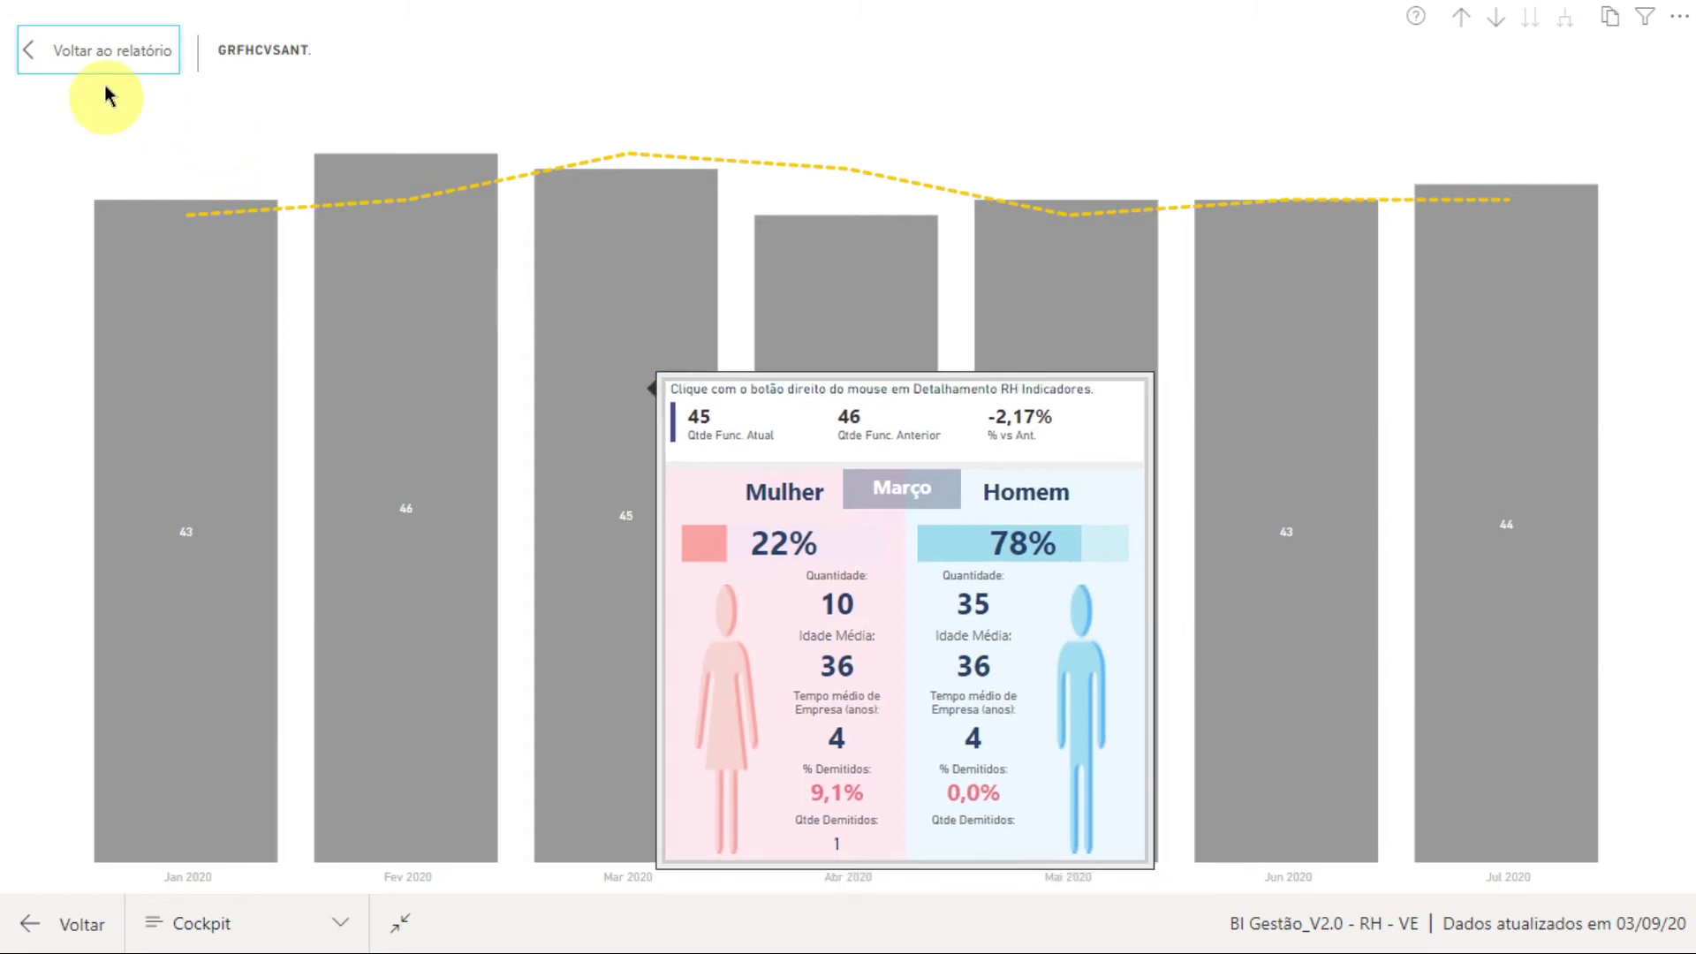
click(83, 64)
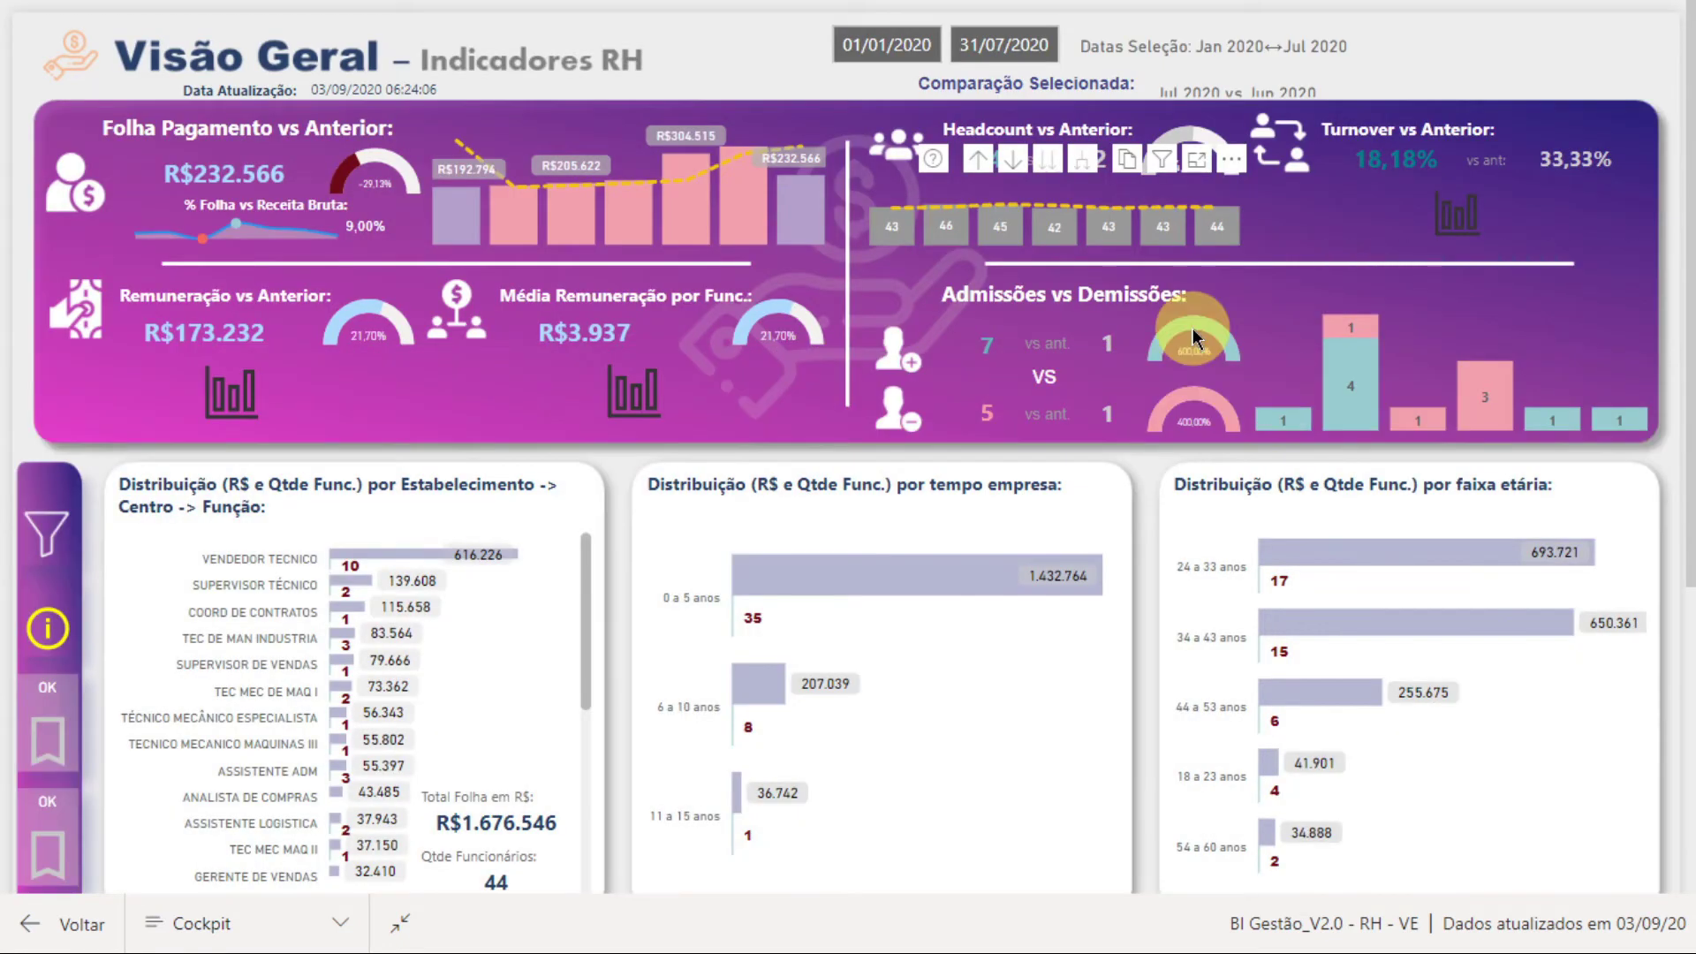
- Examine the Turnover vs Anterior indicator's current and previous percentages and its help information
mouse_move(1408, 178)
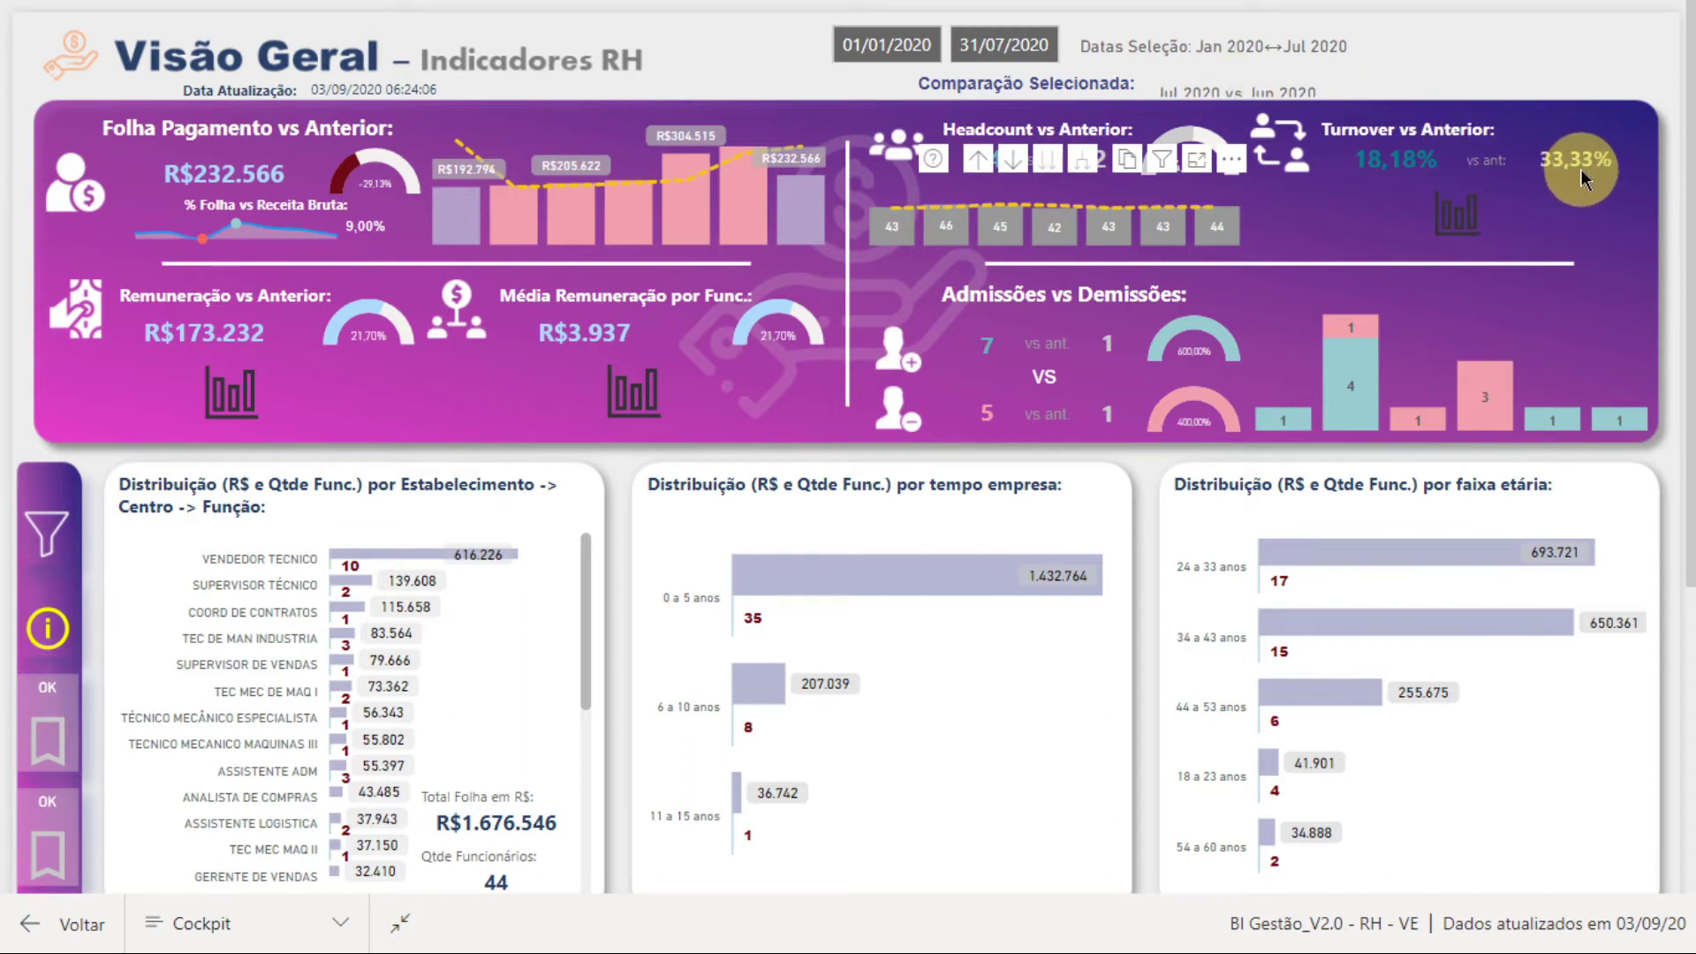
mouse_move(1570, 166)
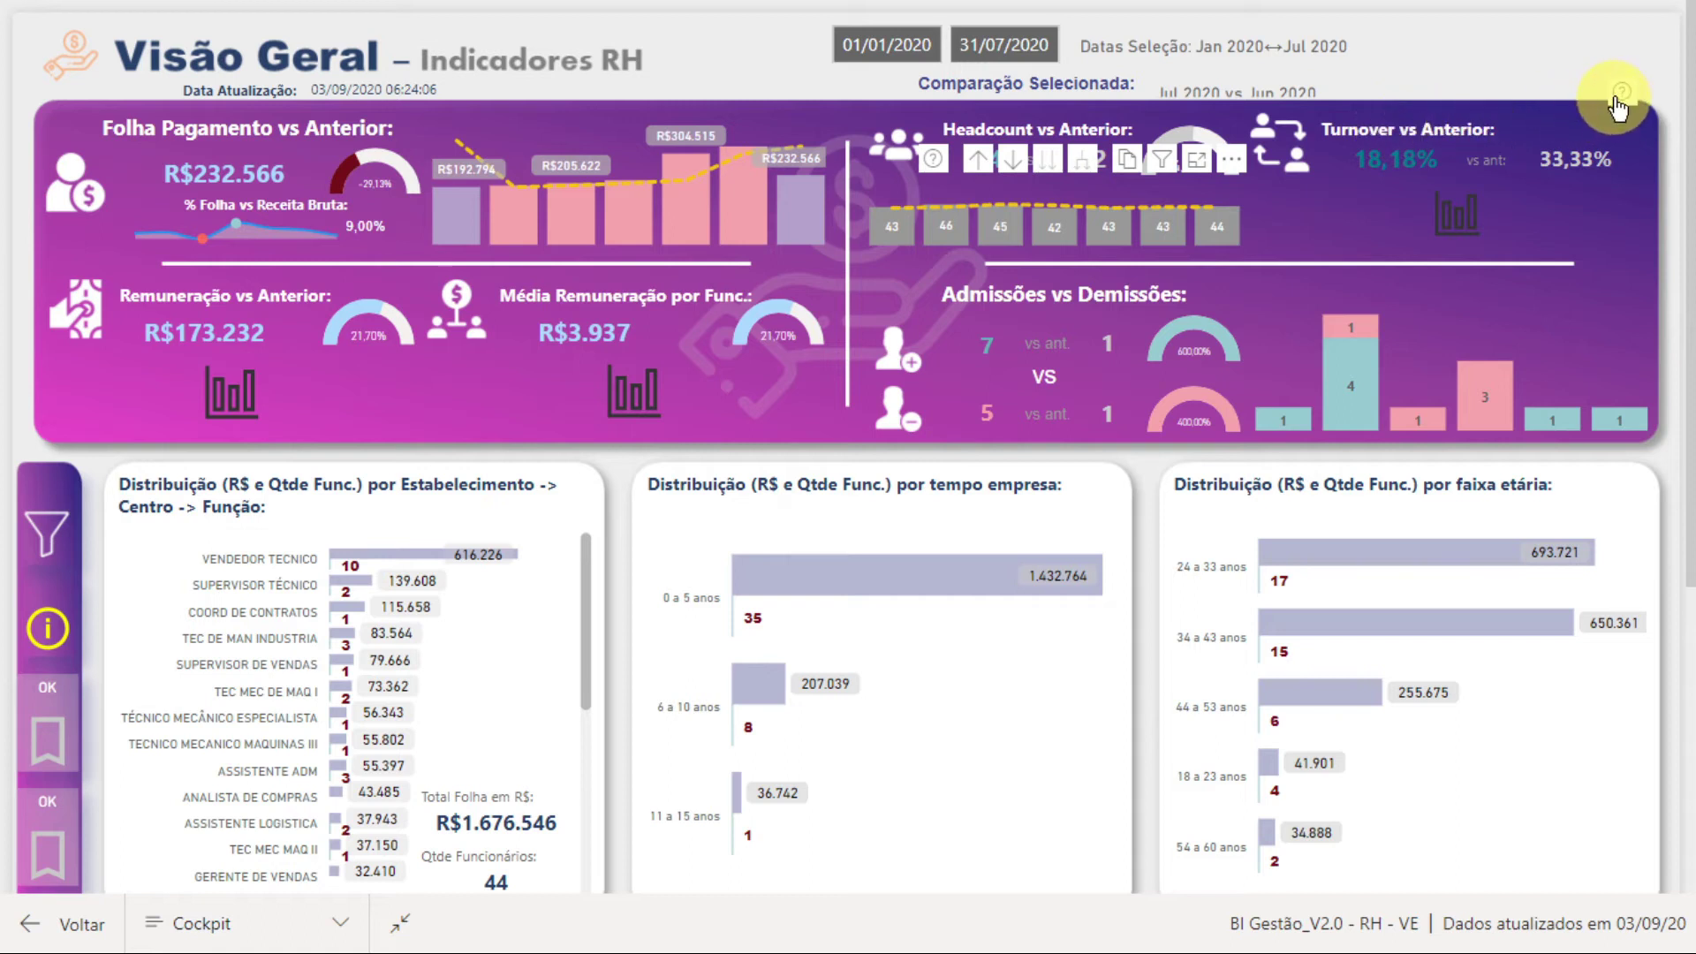
mouse_move(1620, 102)
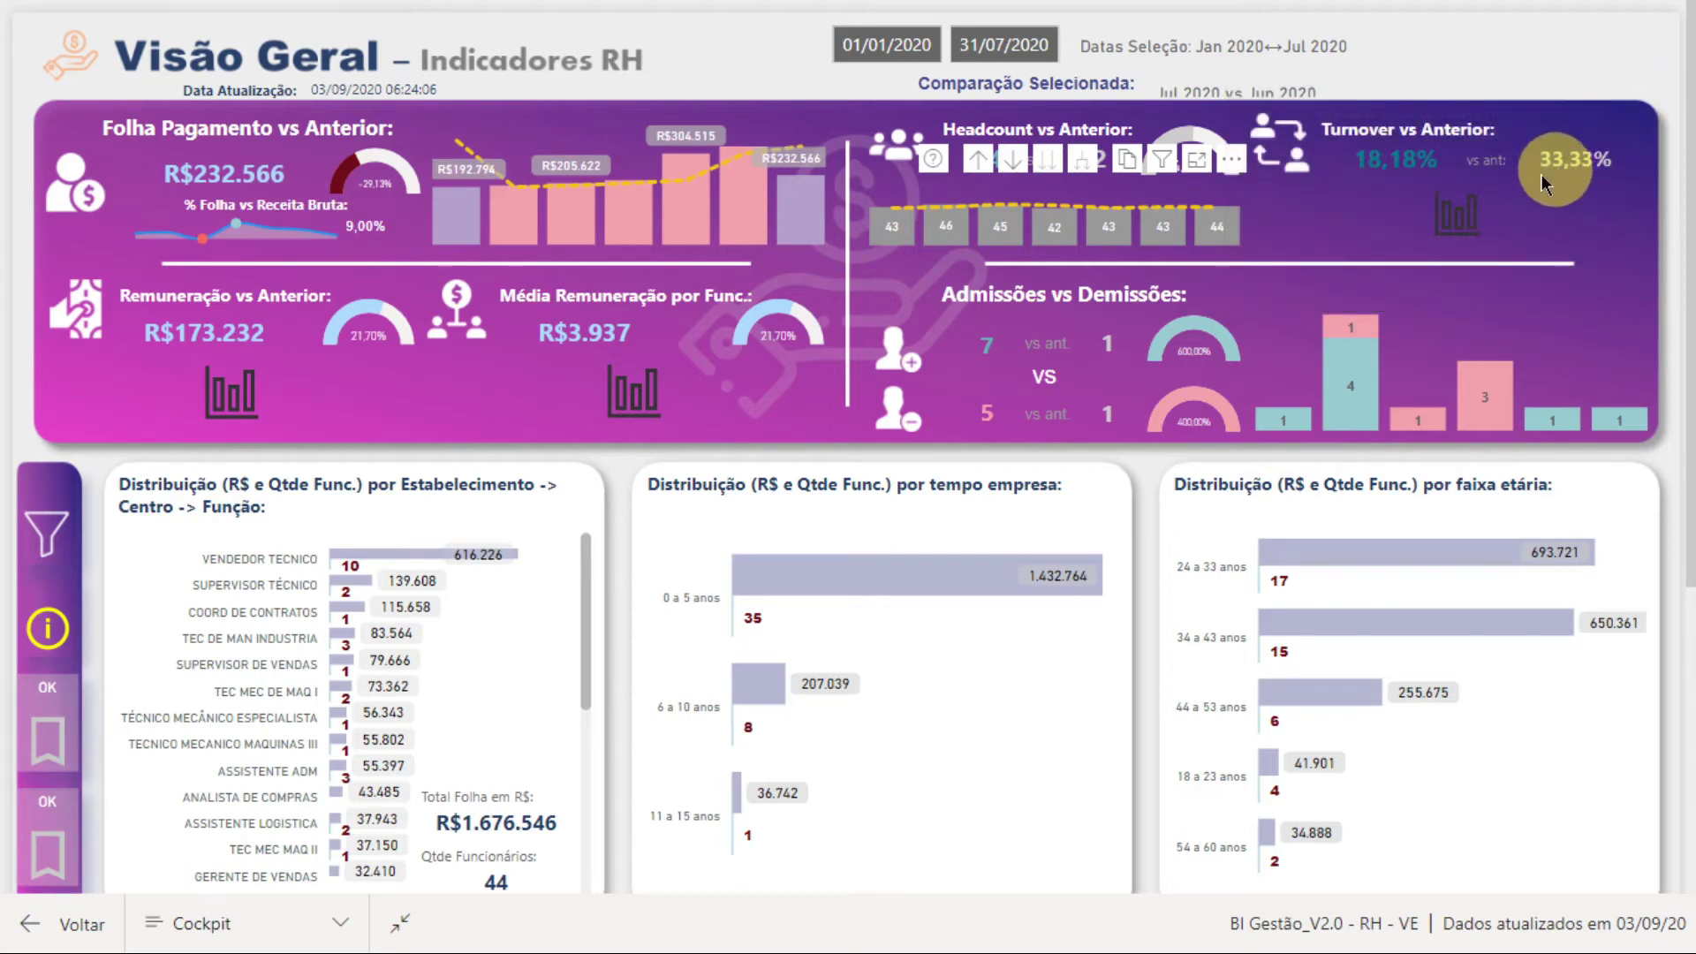
mouse_move(1454, 213)
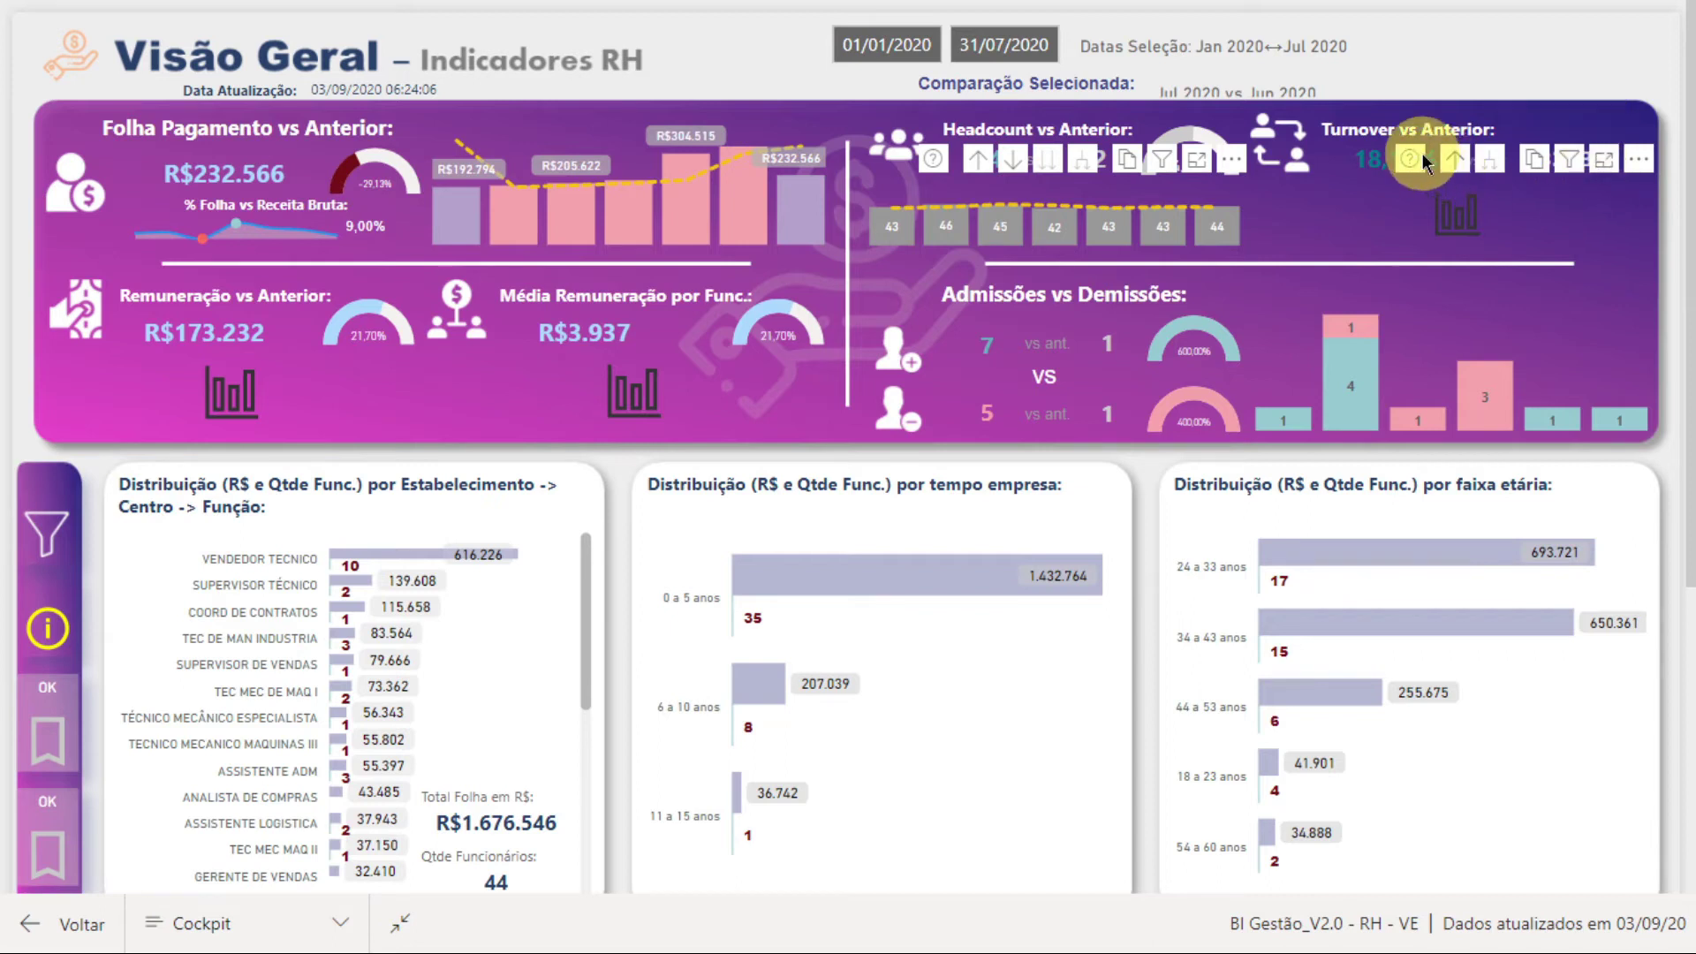
mouse_move(1416, 172)
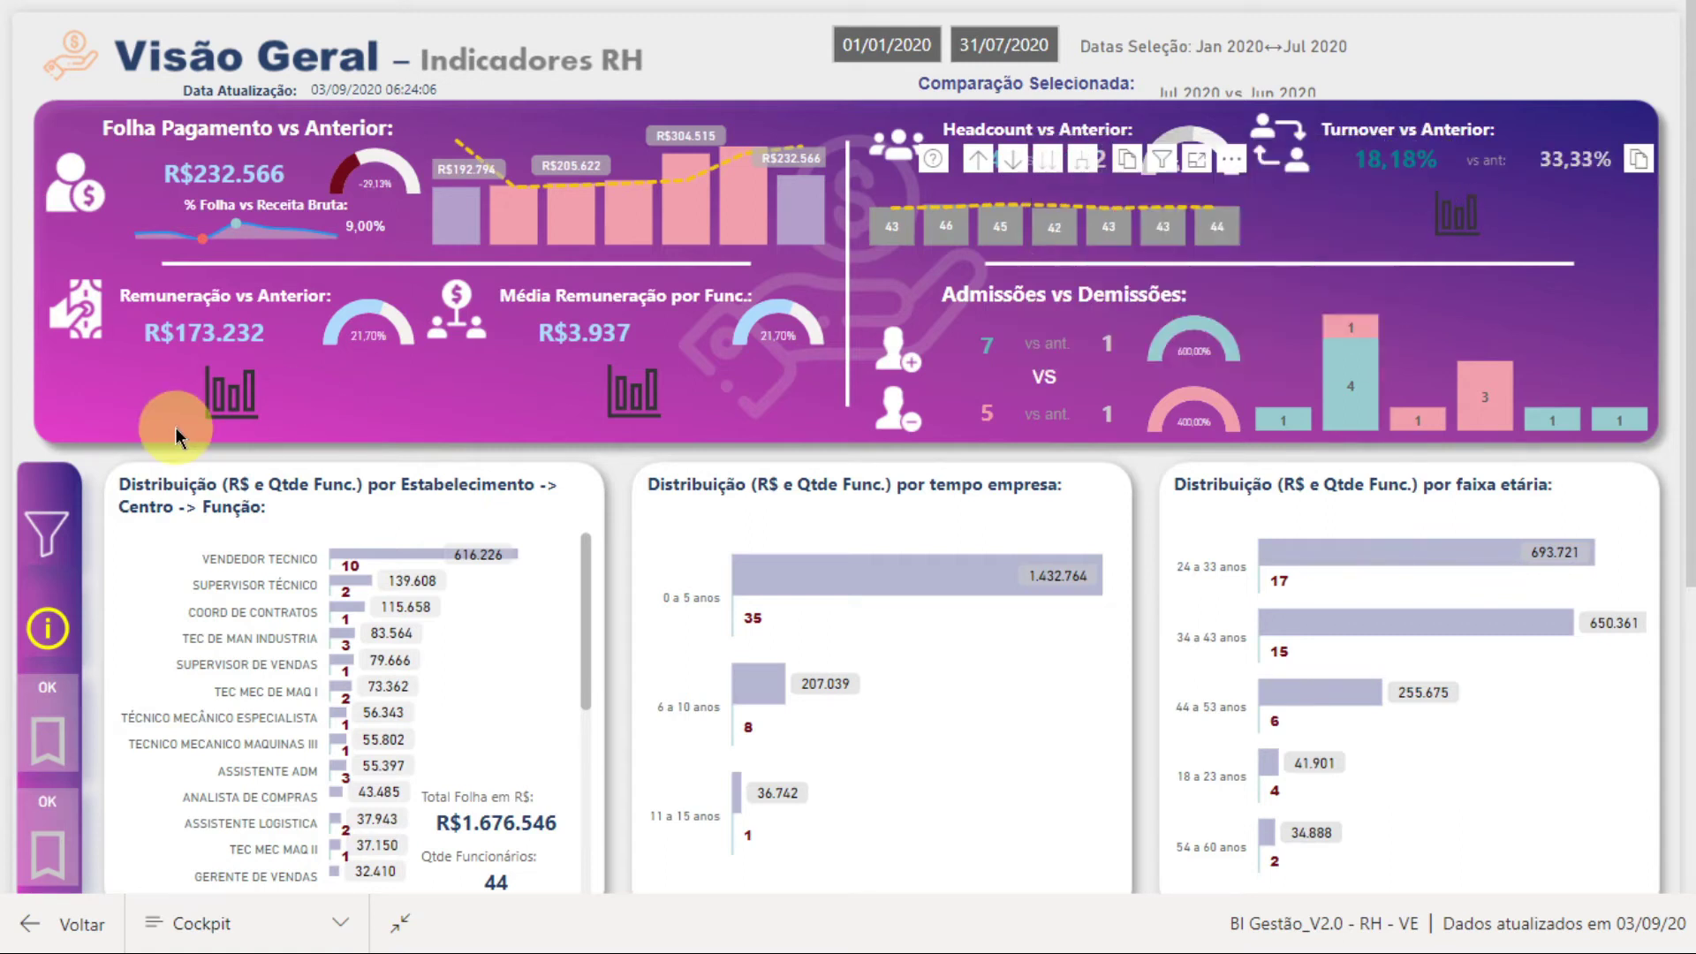
- Open the dashboard's information page, read through the indicator descriptions including the turnover formula, and close it
click(48, 631)
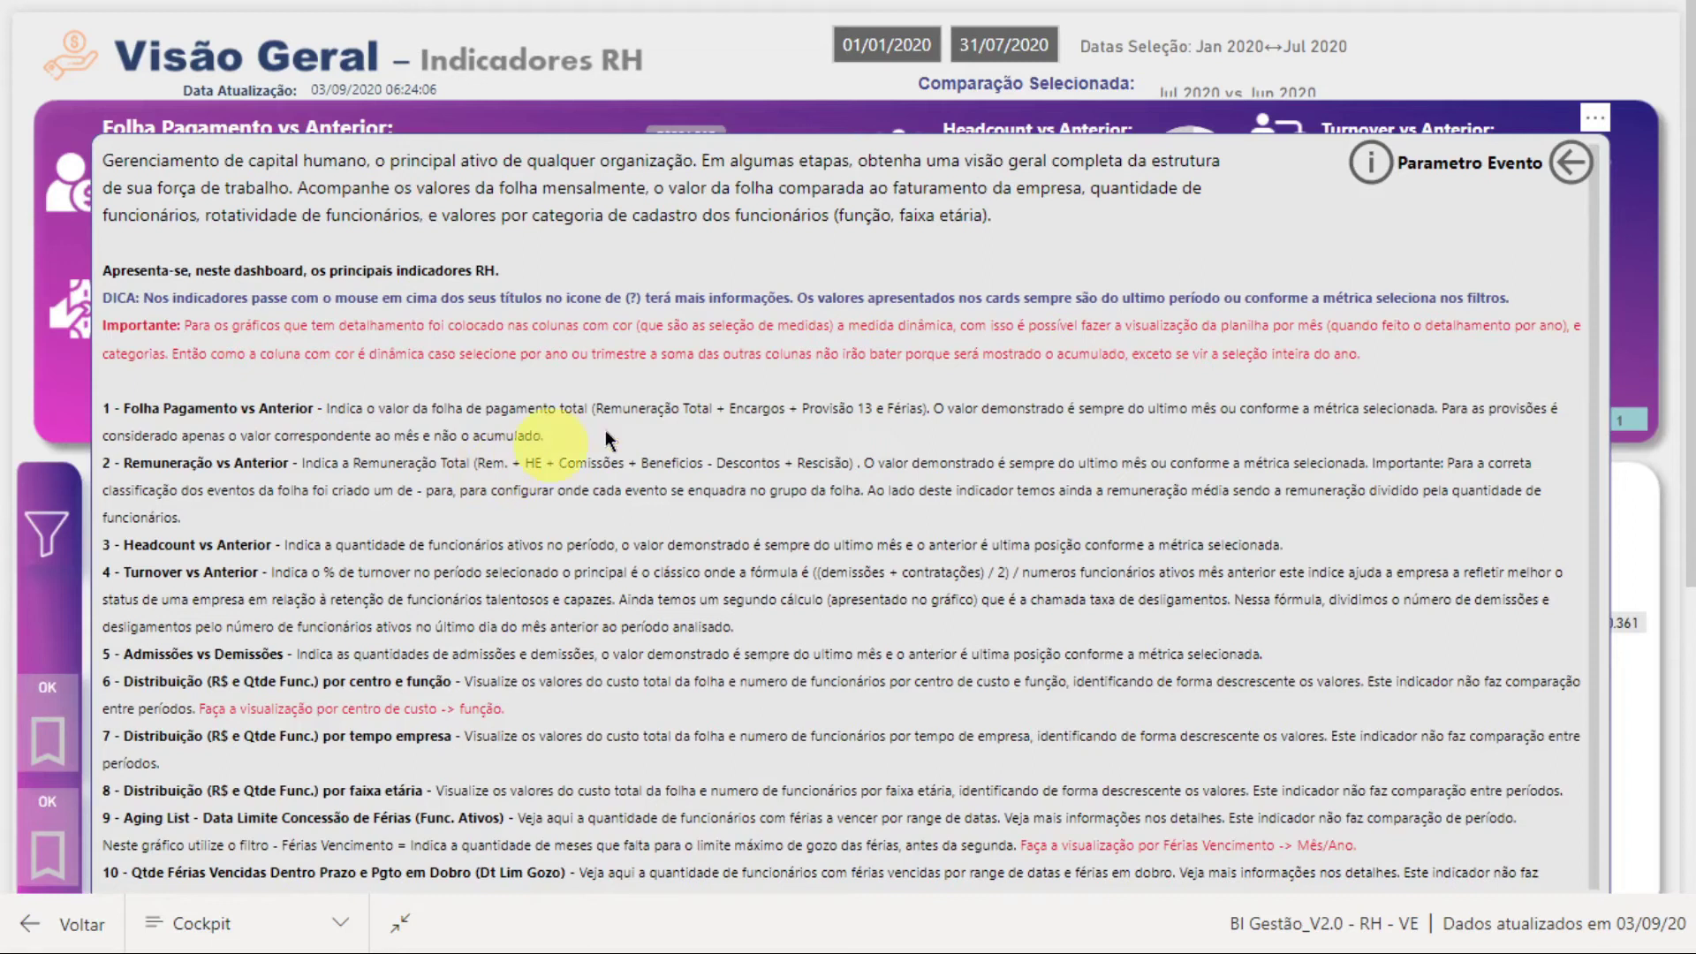
scroll(652, 518, down, 1)
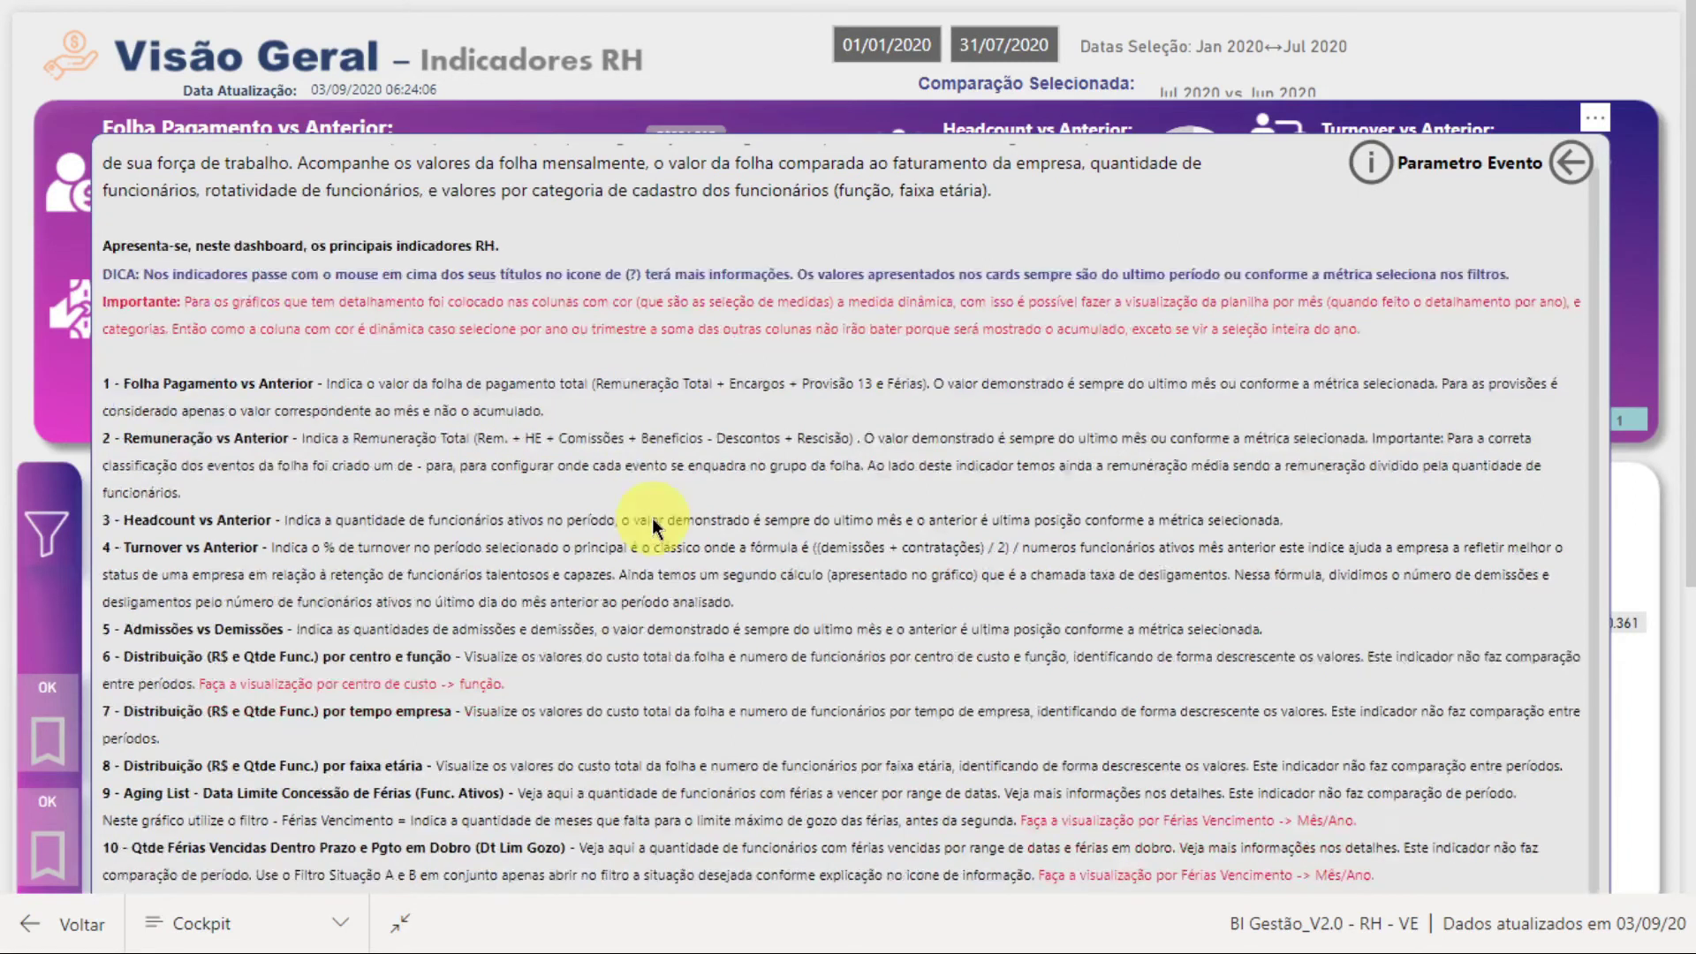
scroll(652, 517, down, 5)
scroll(652, 518, up, 4)
scroll(591, 348, up, 4)
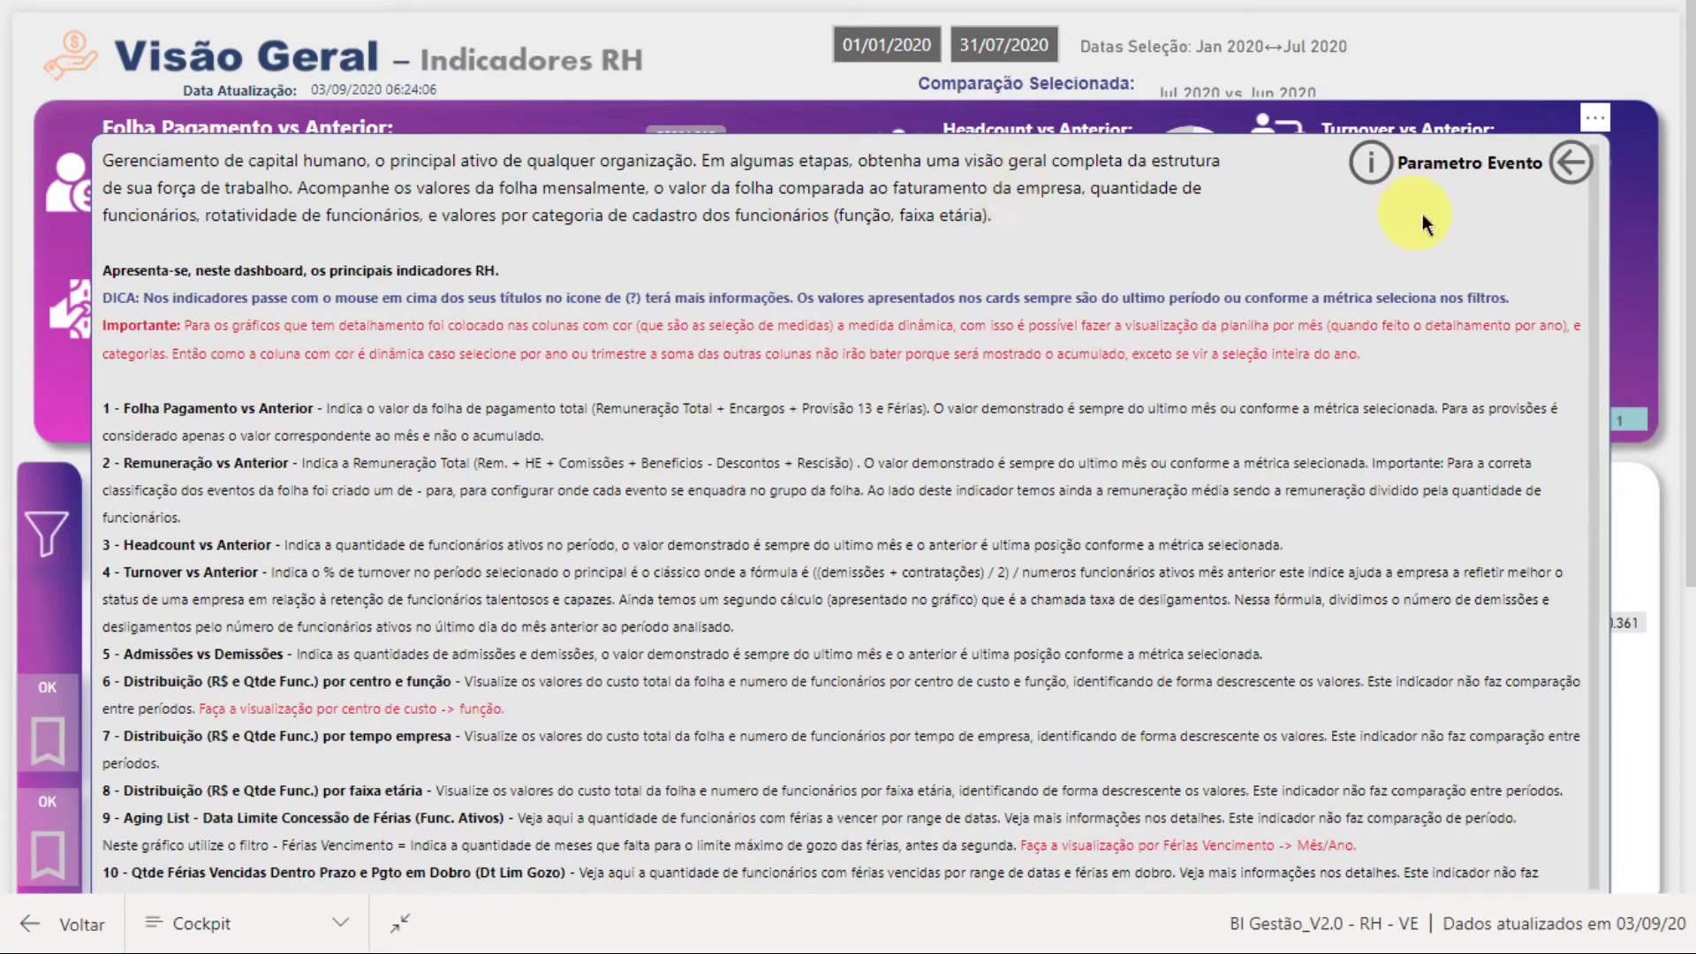
click(1568, 164)
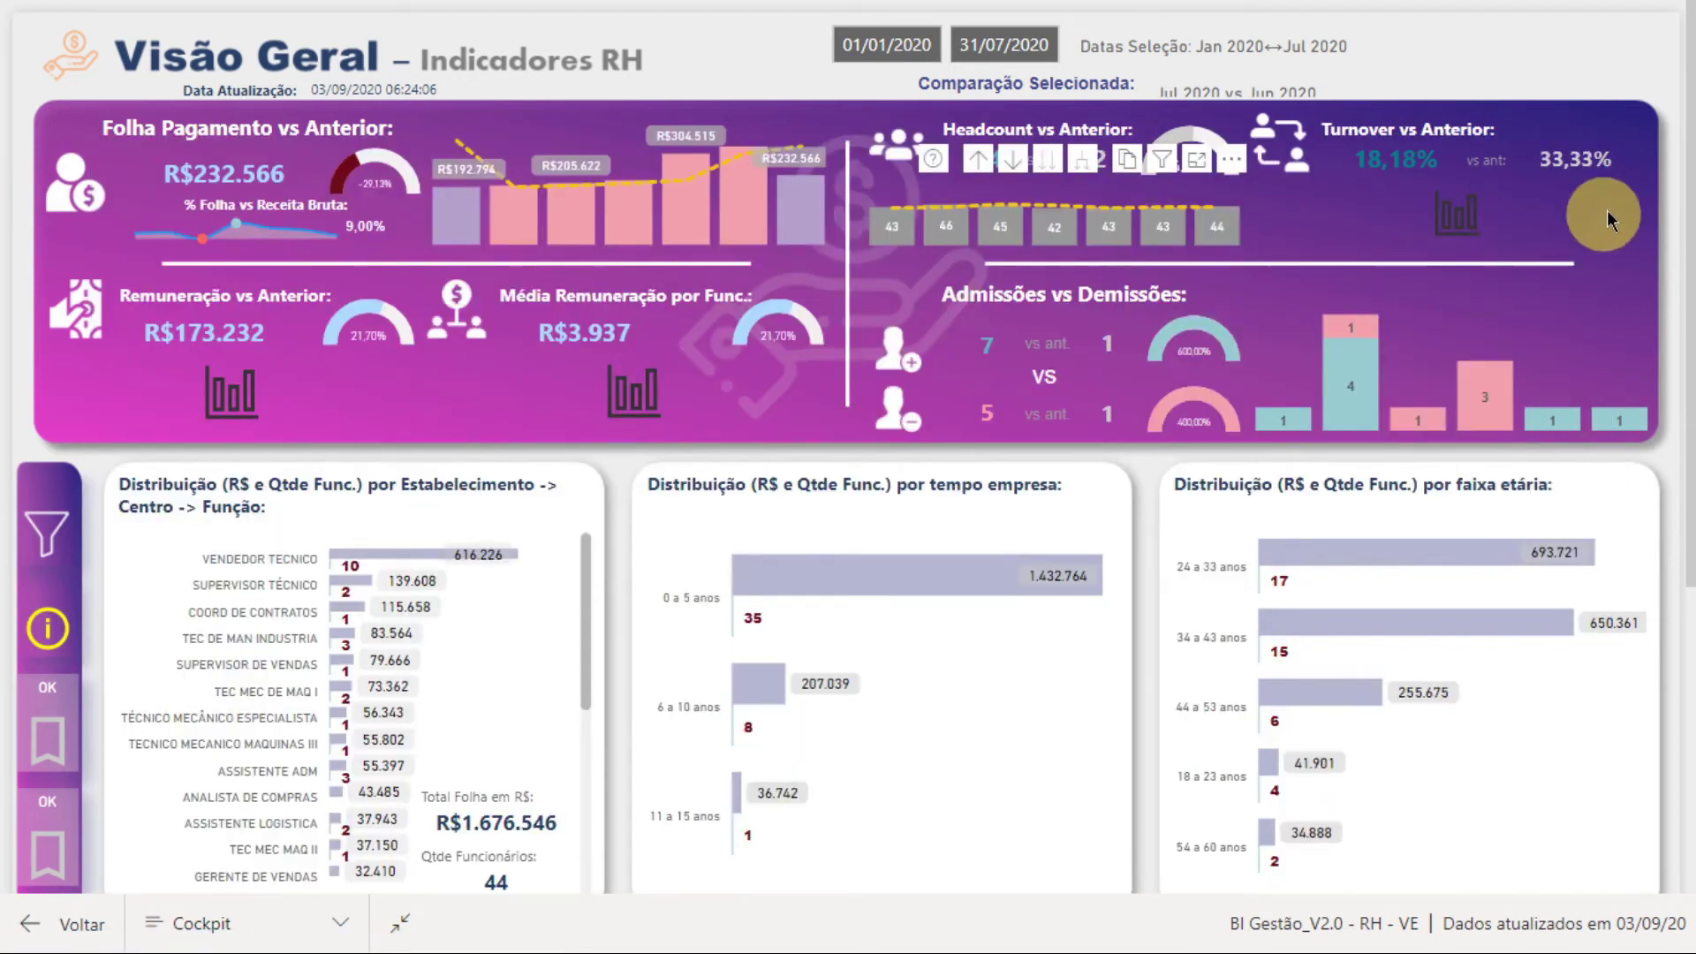
- Enlarge the Turnover chart, compare the calculation details of both Abr 2020 series, and show the drill-through options for that month
click(1511, 413)
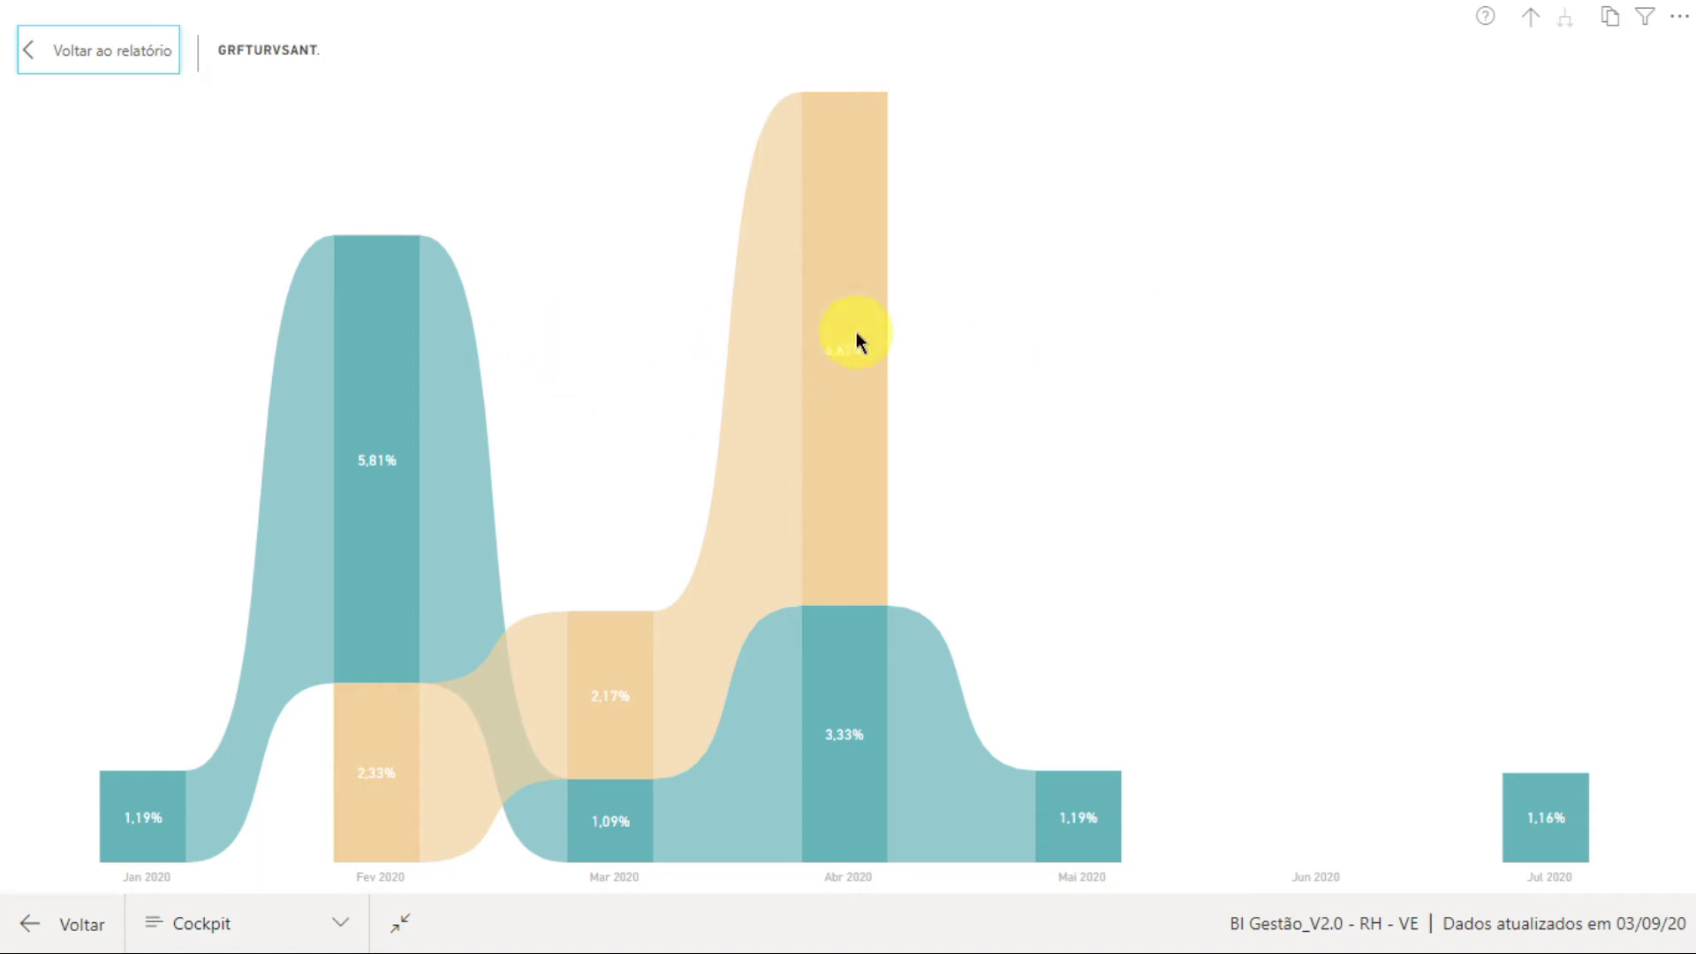
mouse_move(856, 332)
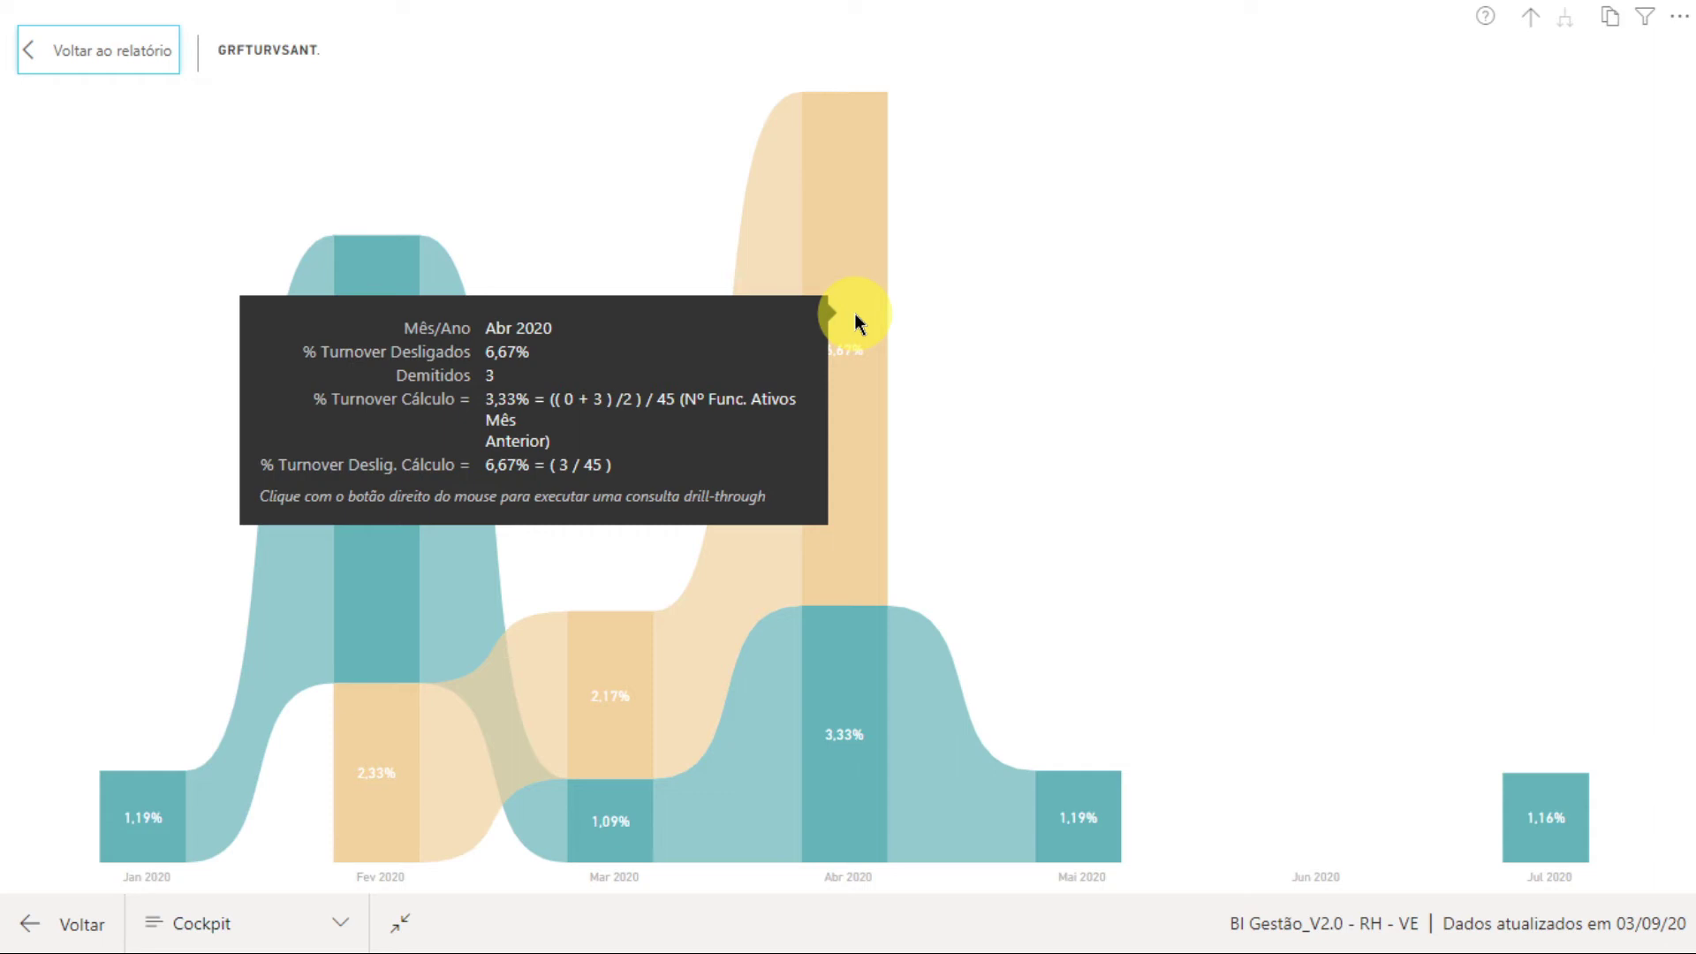
mouse_move(822, 654)
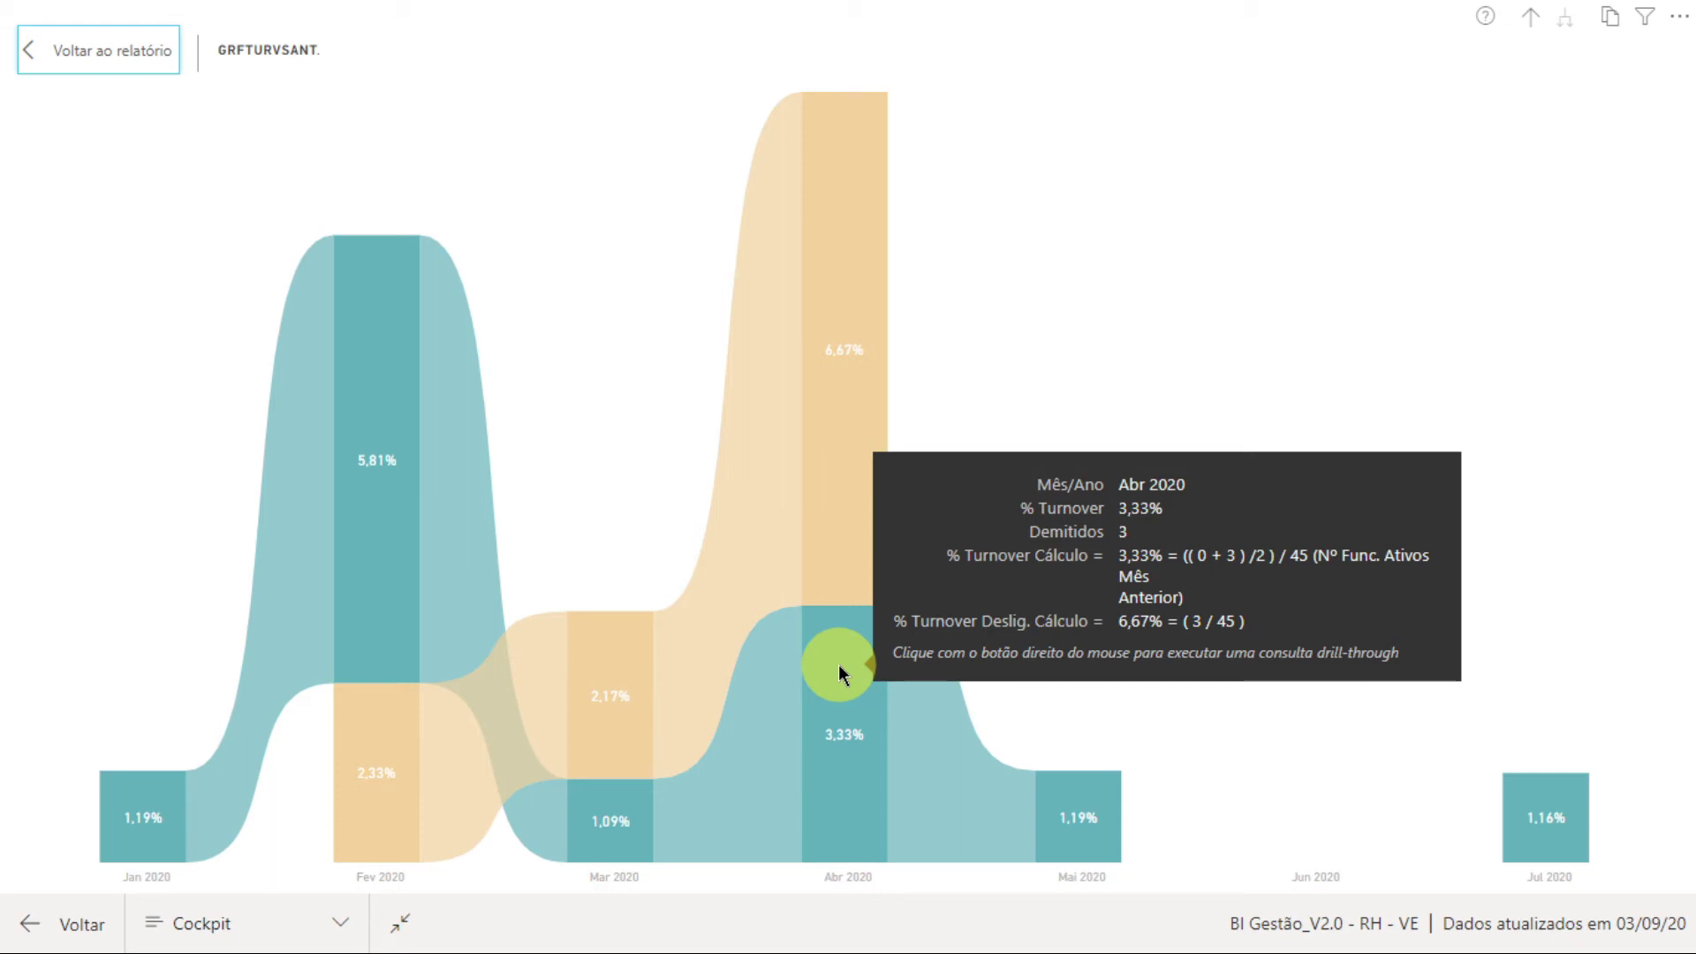
right_click(841, 487)
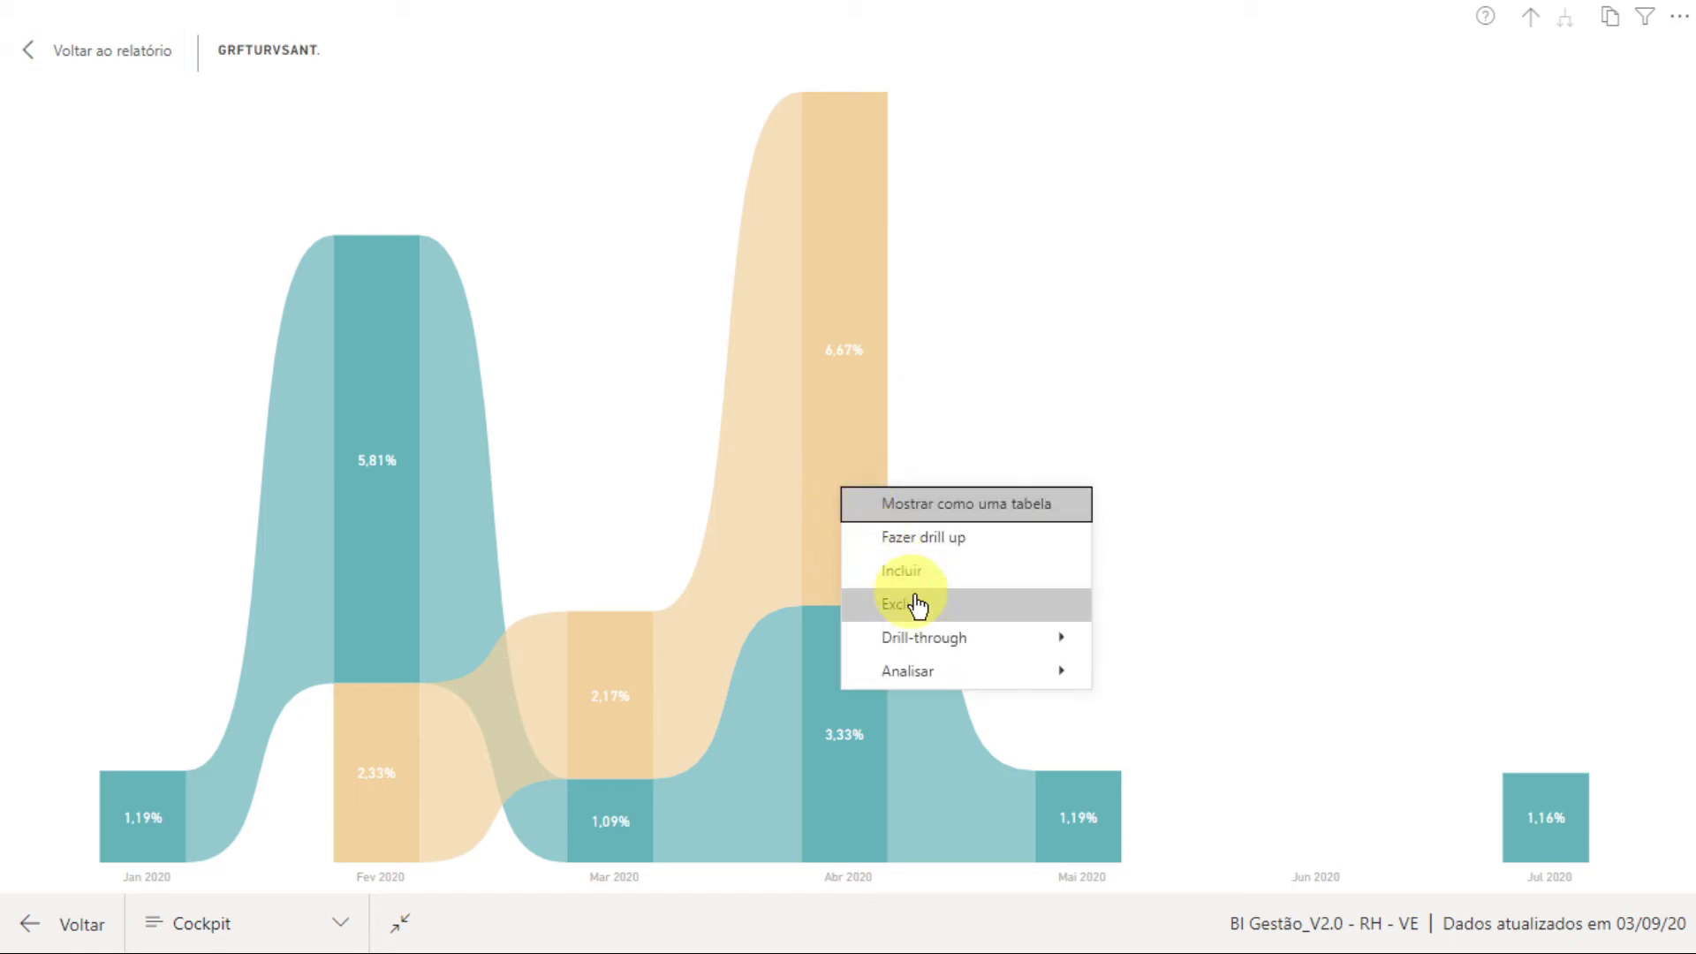
mouse_move(946, 644)
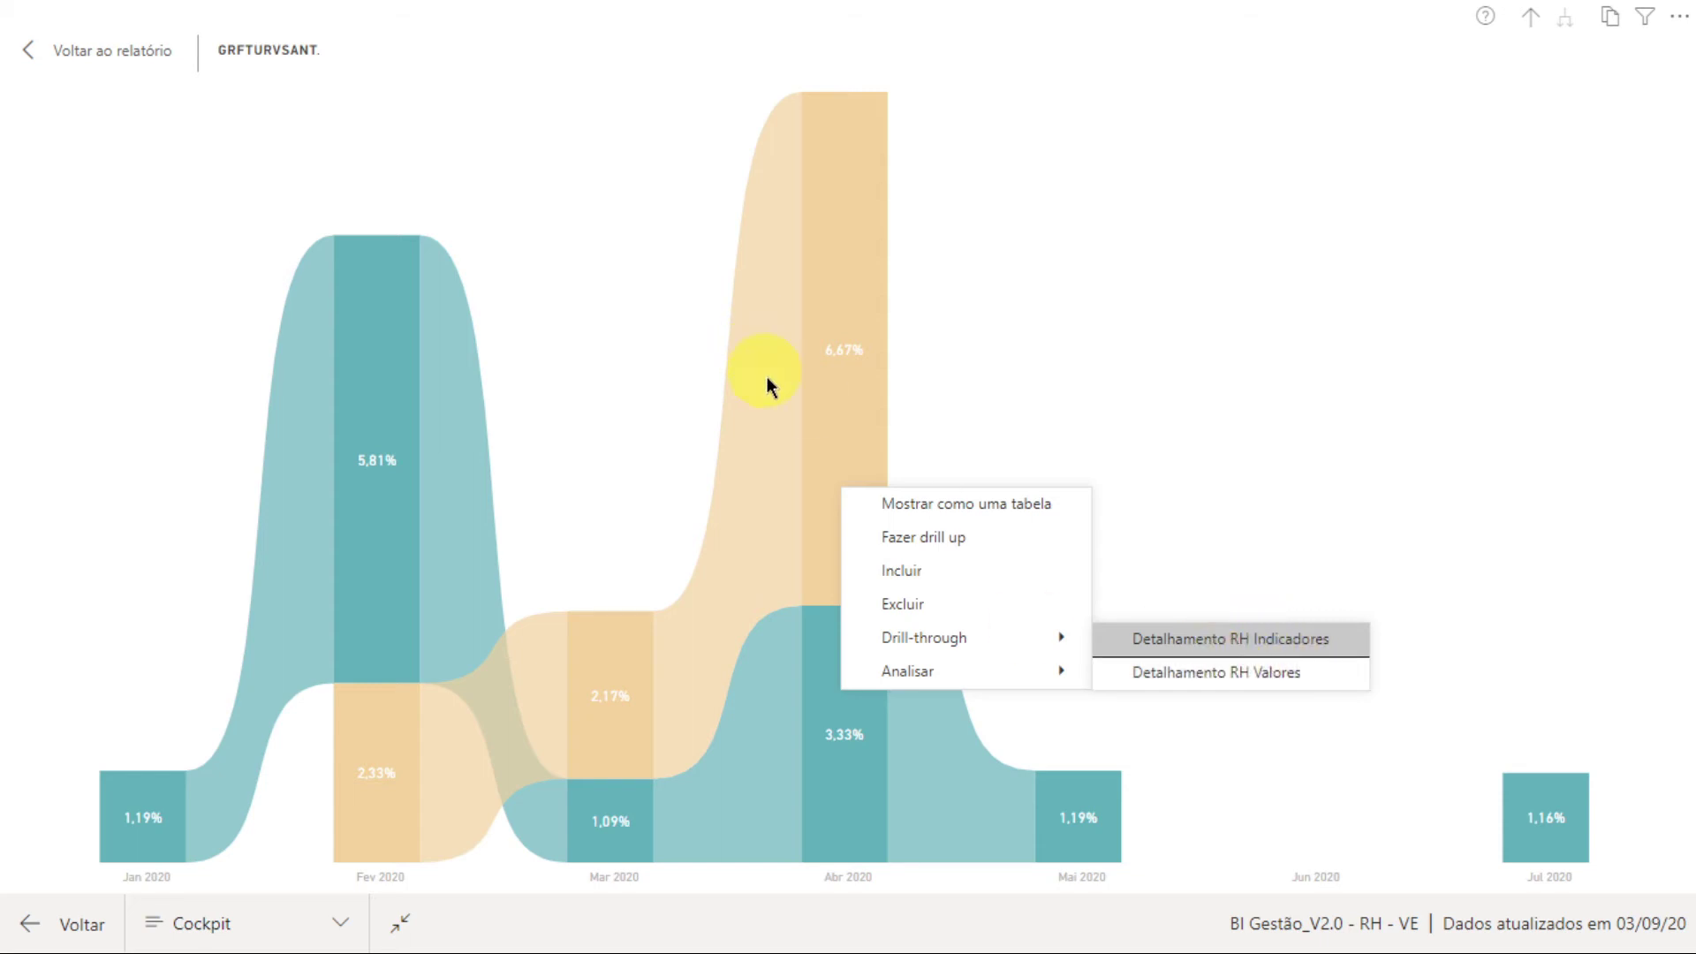
- Return to the overview and enlarge the Admissões vs Demissões chart to examine the July, May, April and February 2020 details
mouse_move(877, 302)
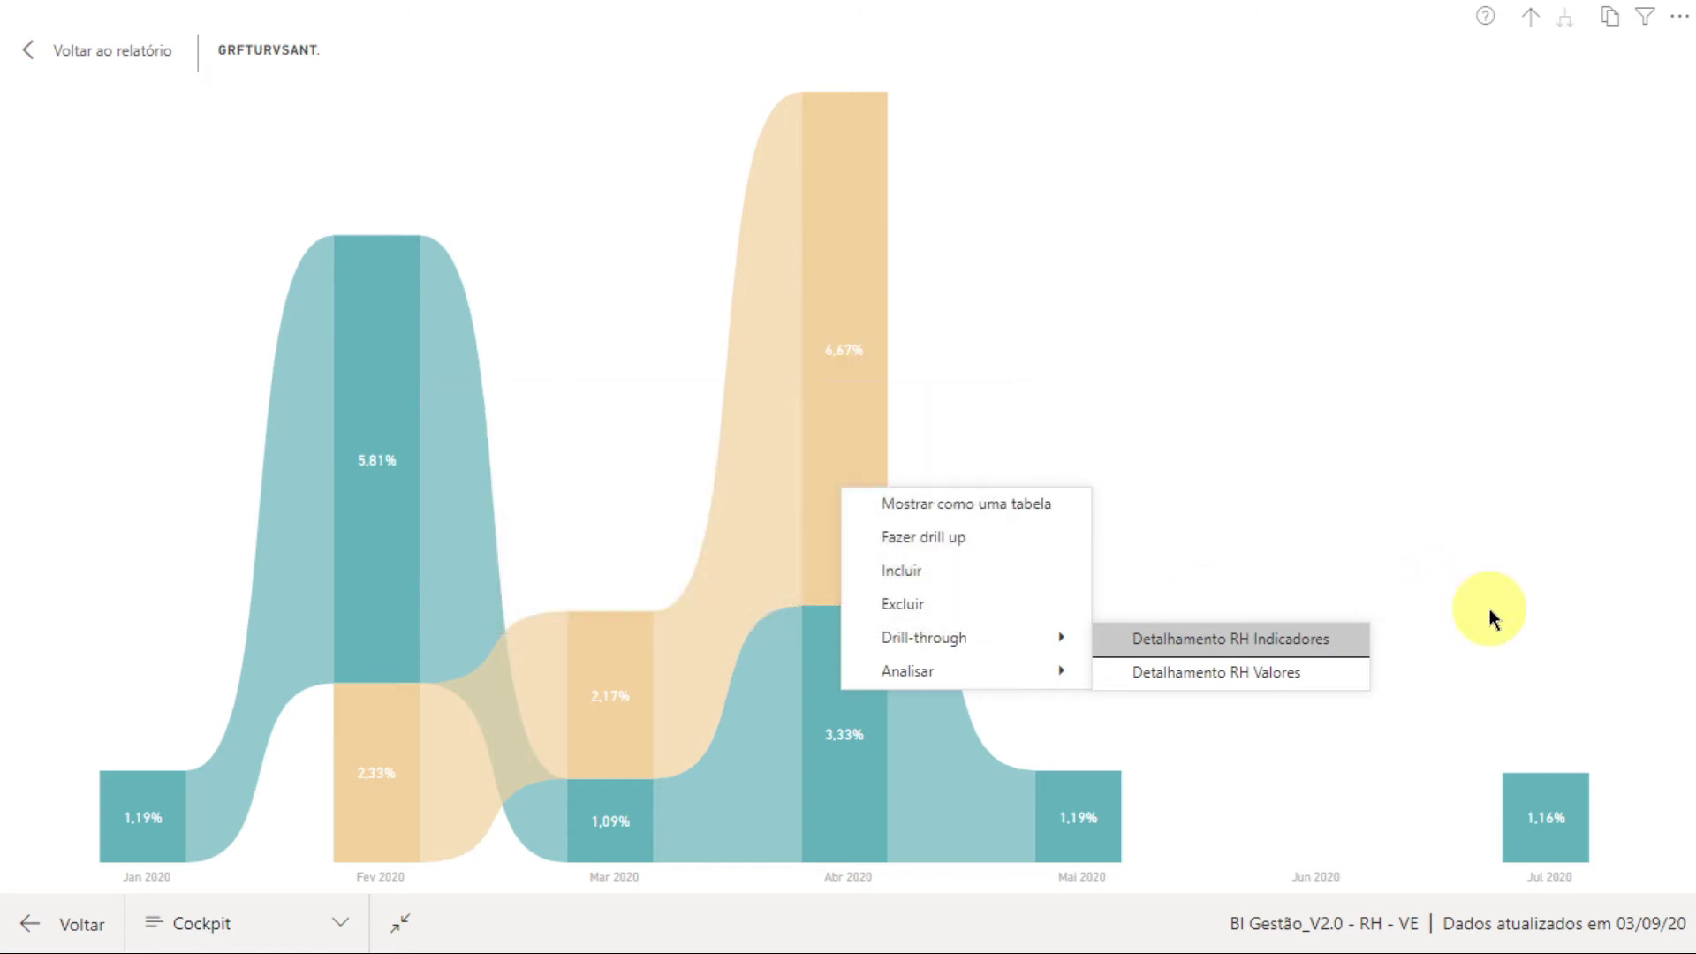
click(84, 55)
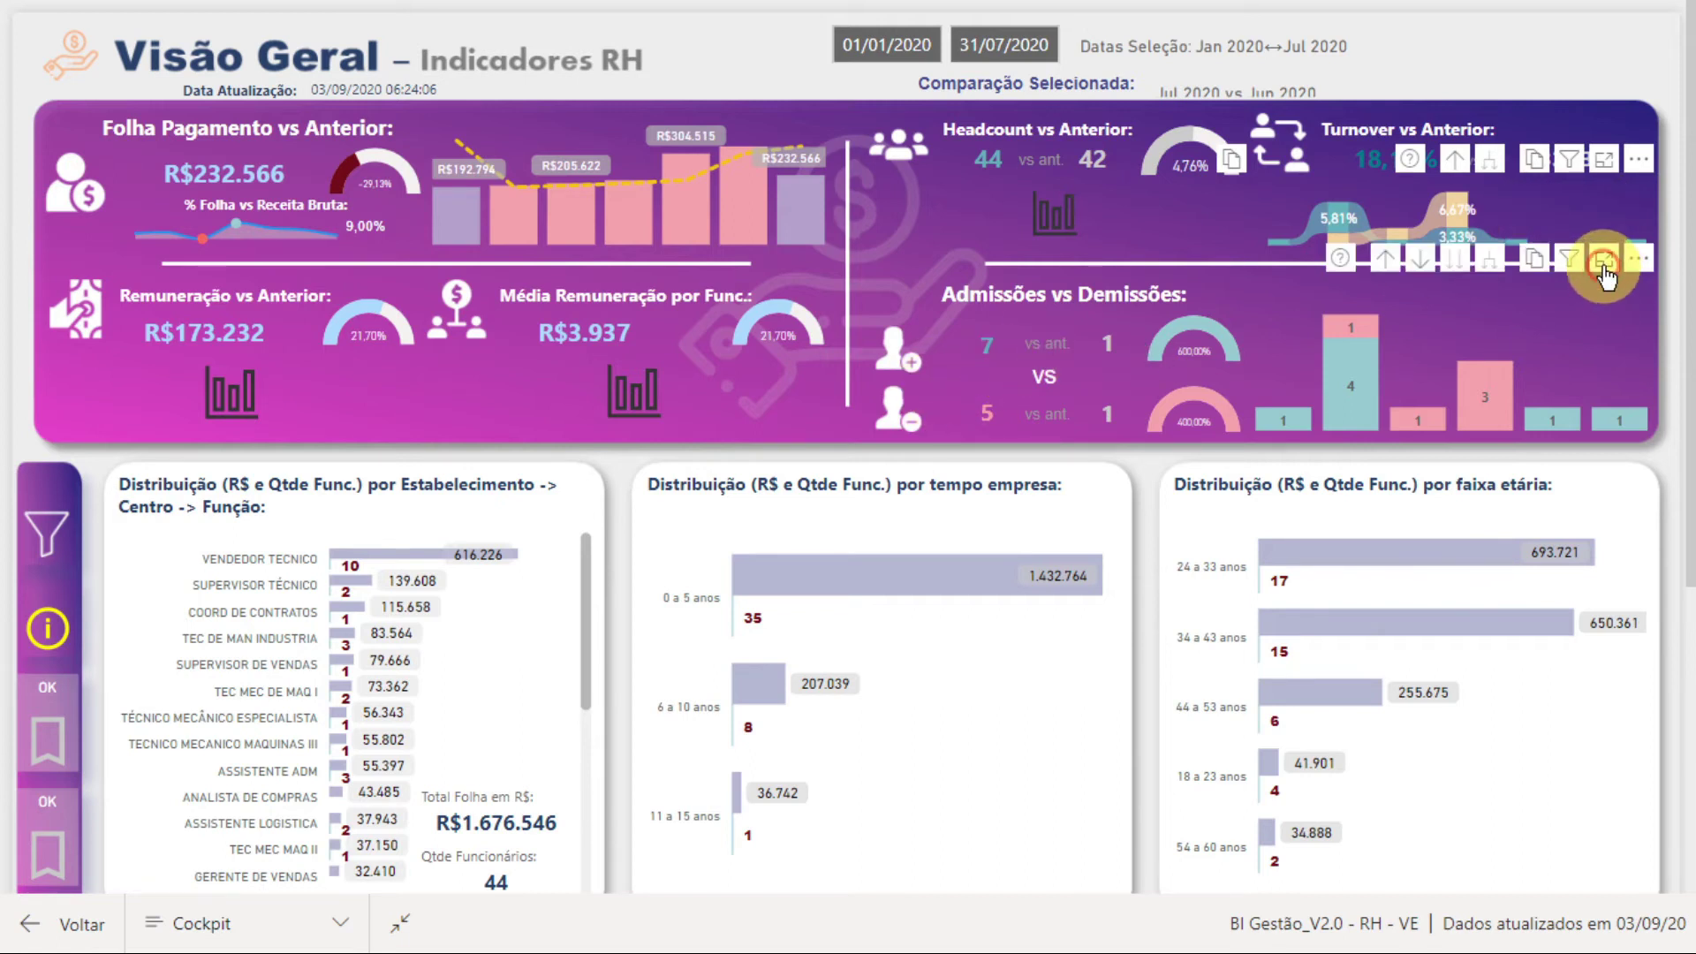
click(1604, 259)
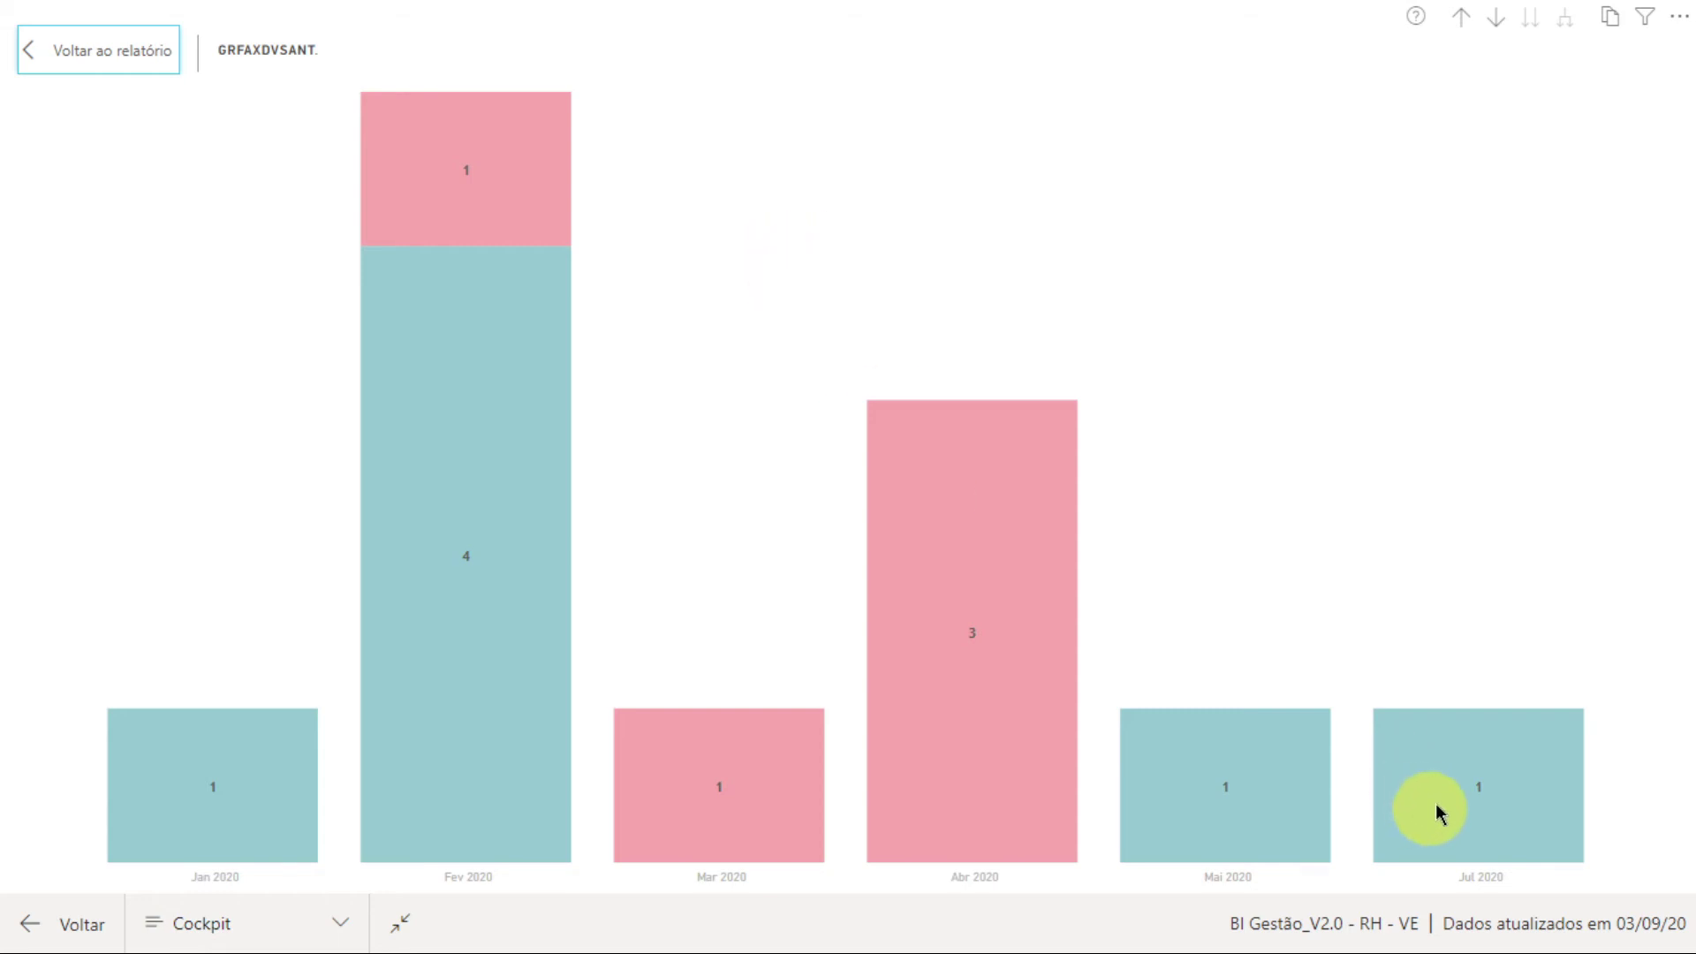
mouse_move(1475, 757)
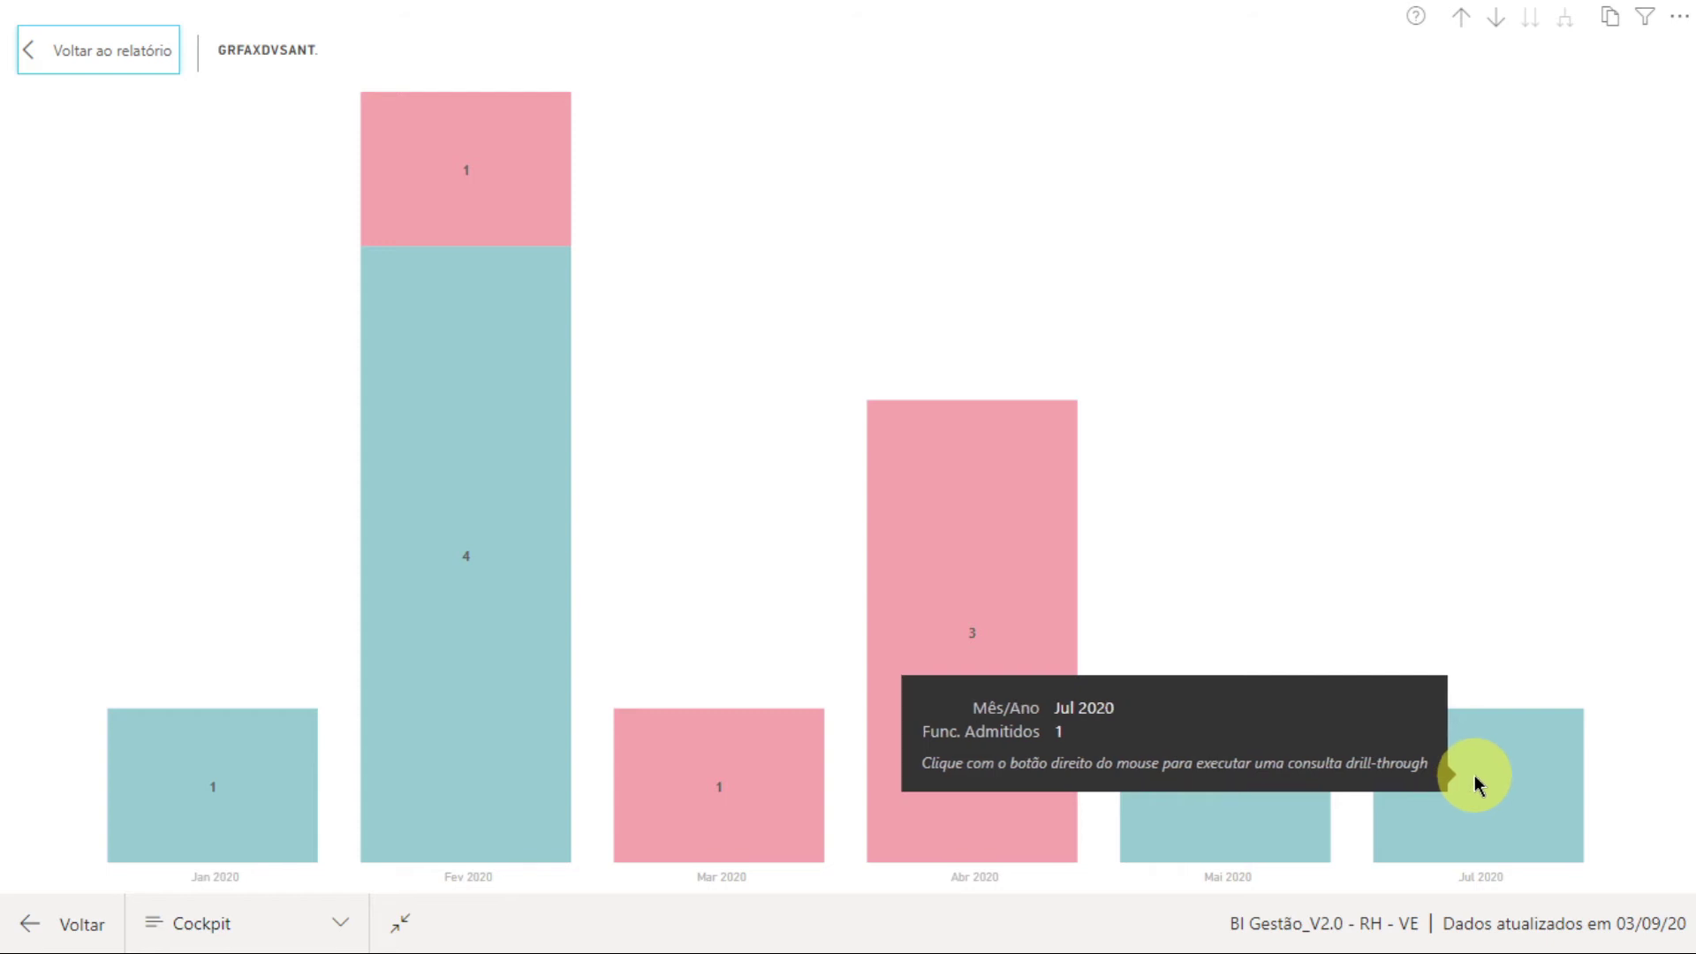
mouse_move(1016, 468)
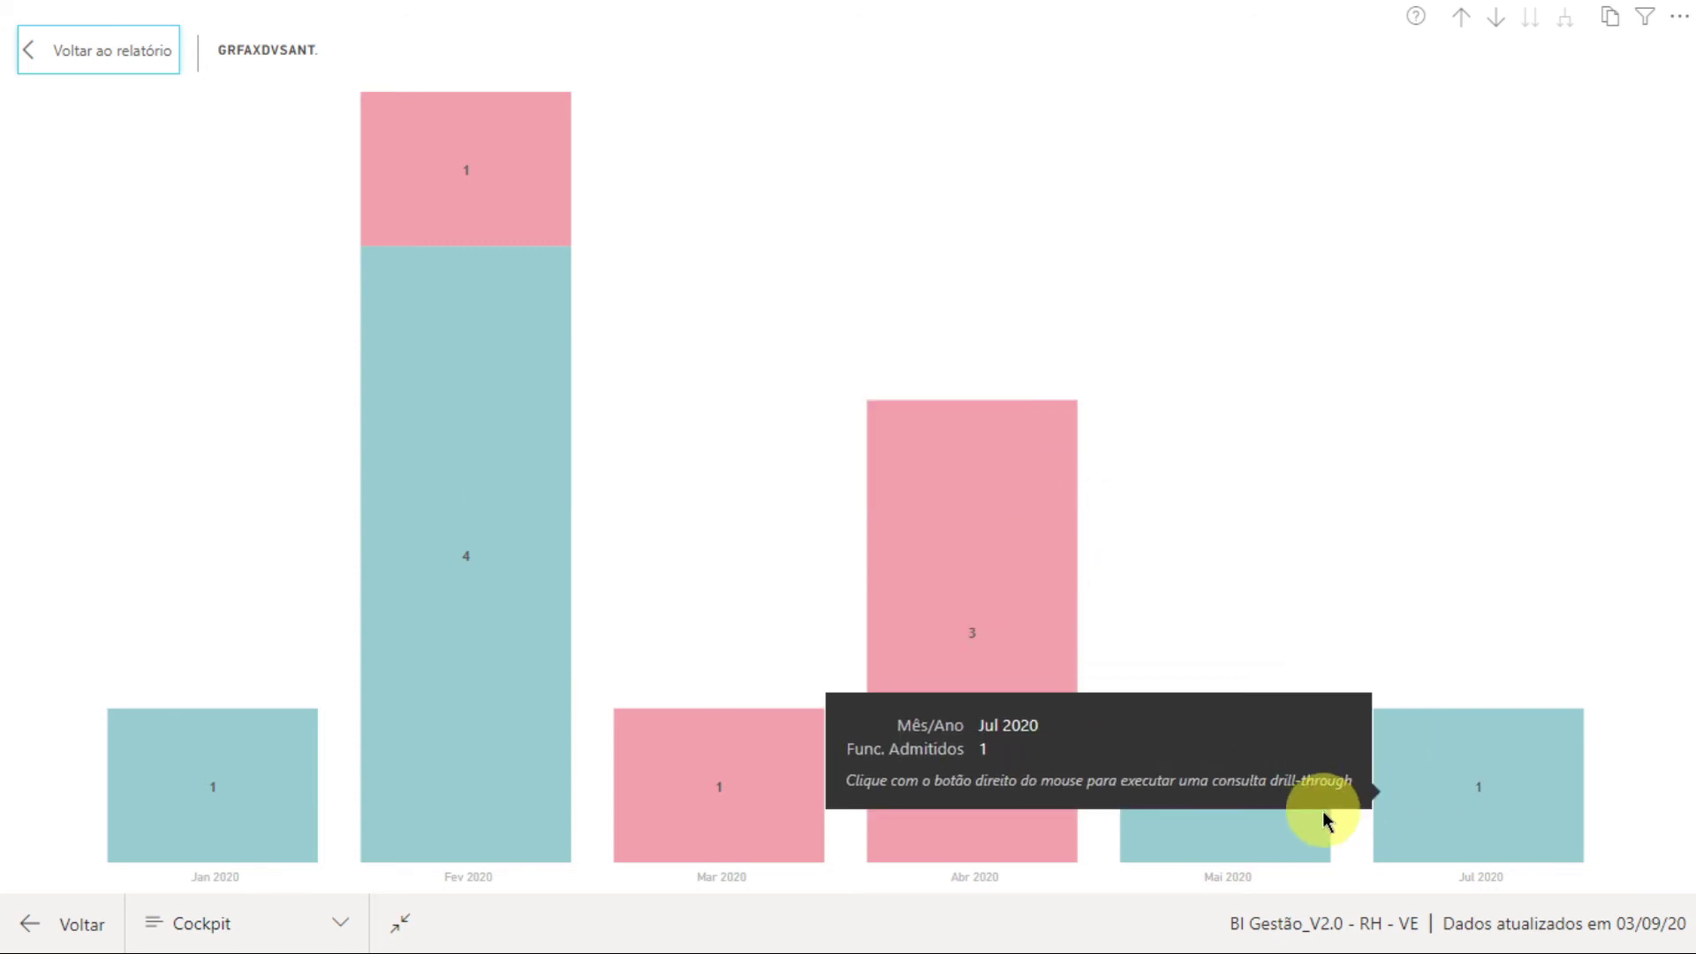
mouse_move(1307, 812)
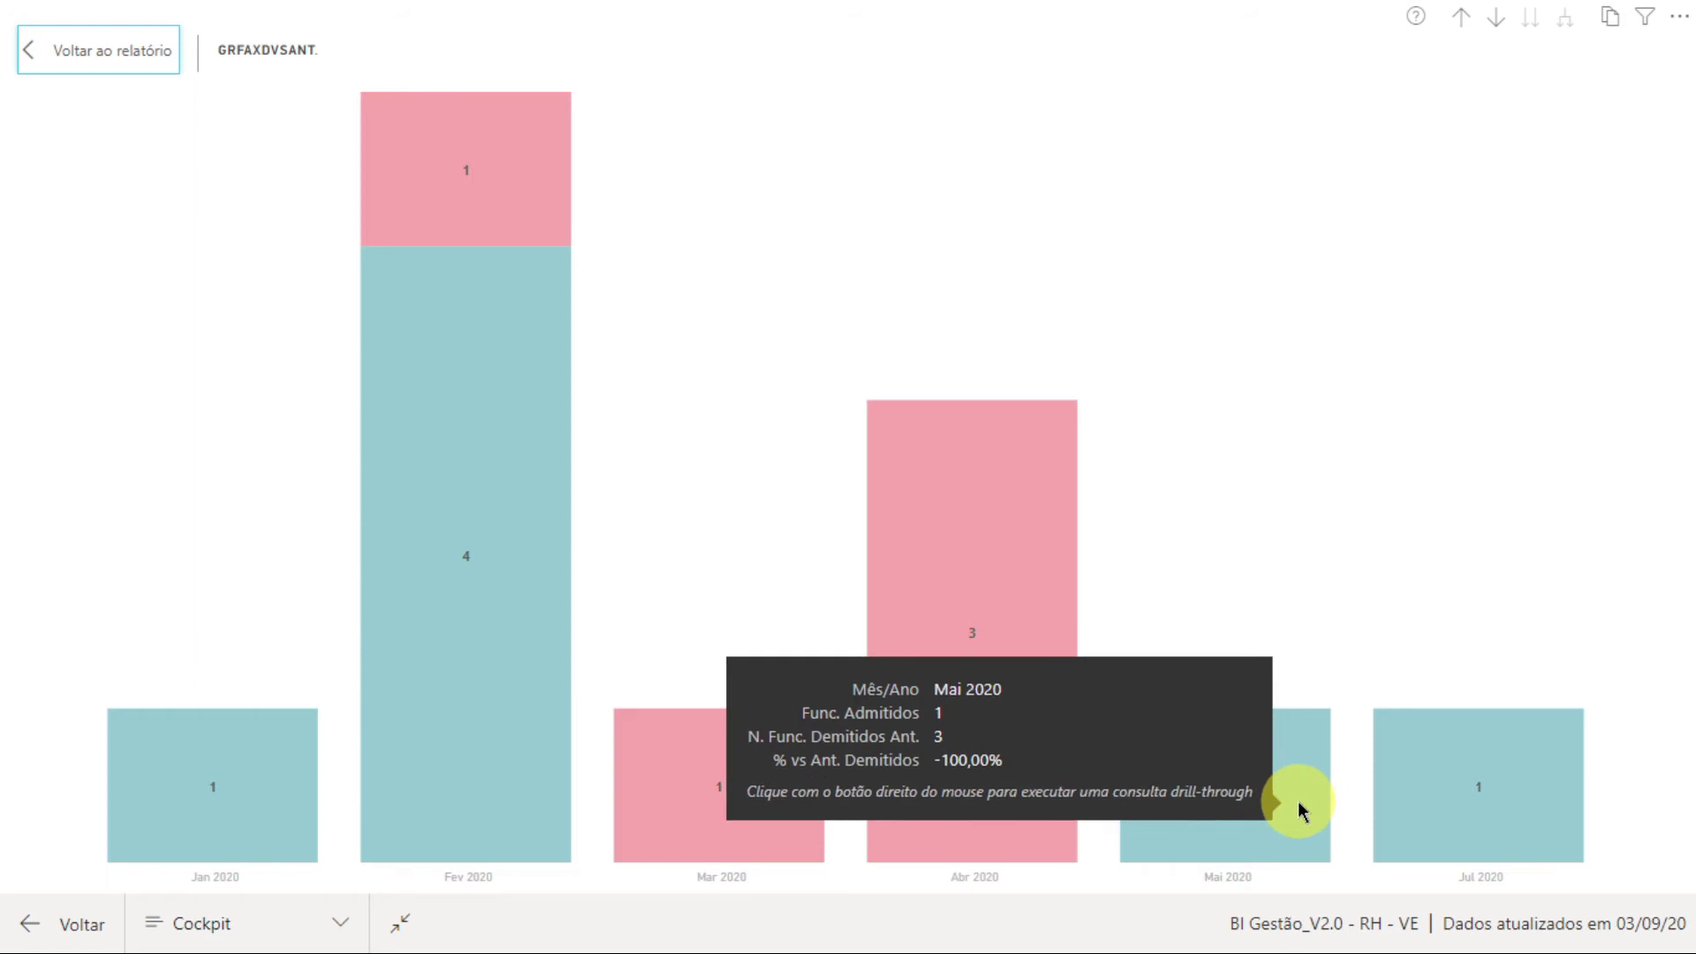
mouse_move(991, 564)
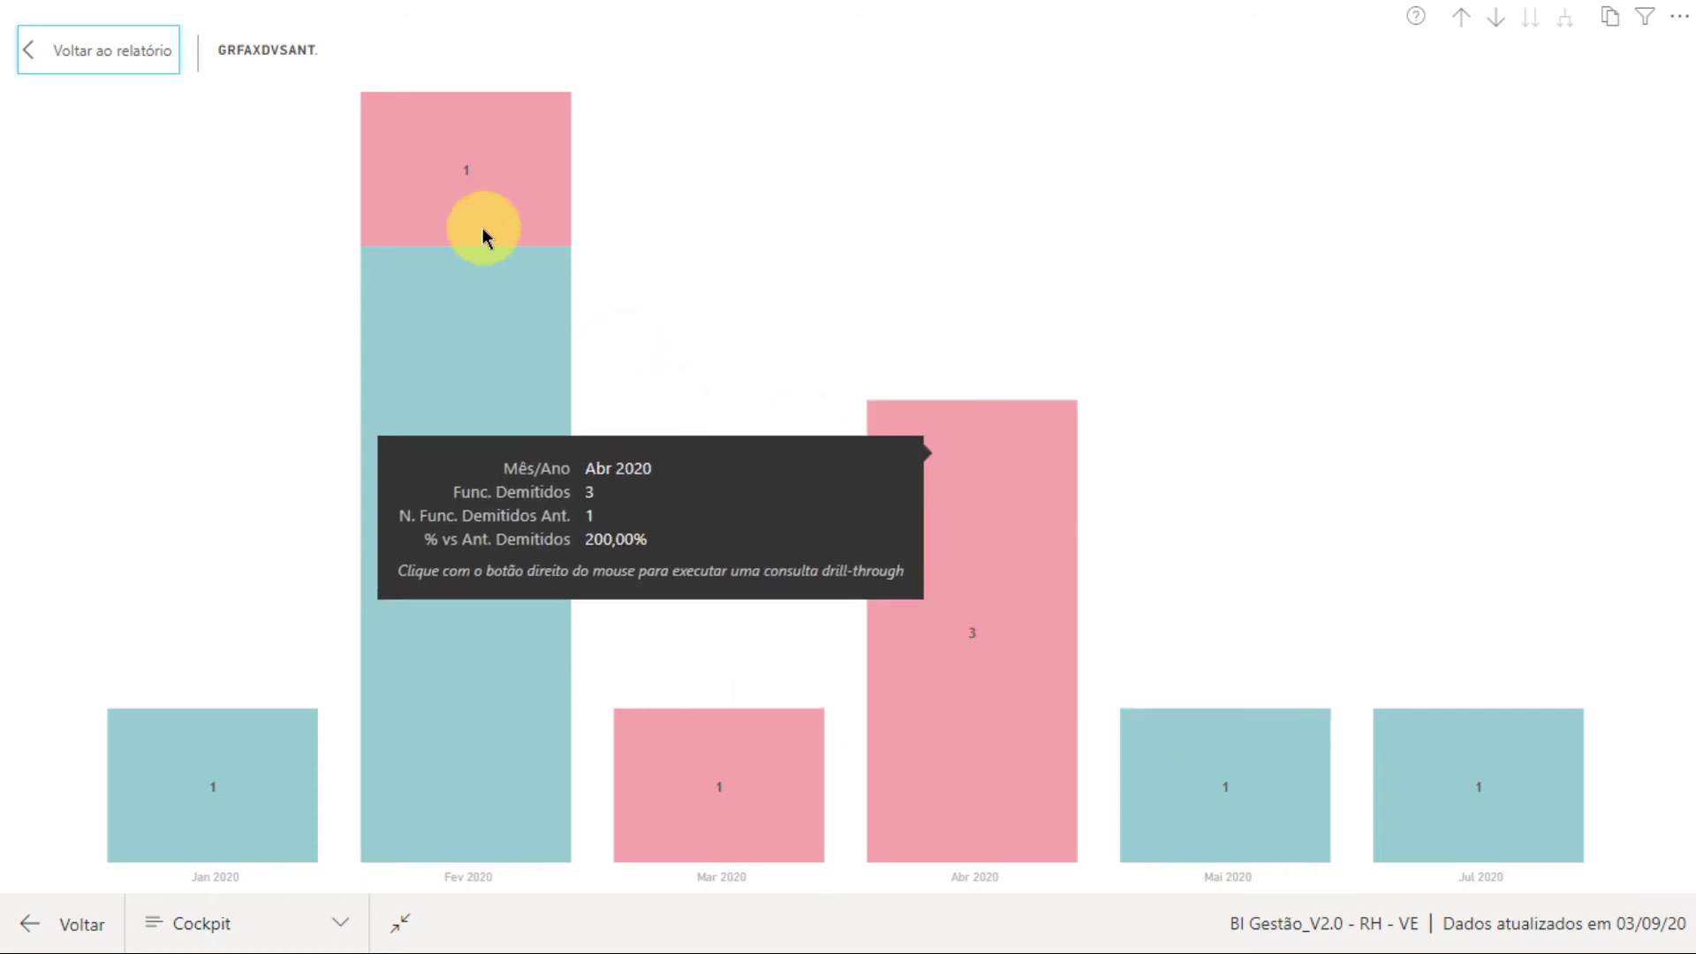
mouse_move(490, 510)
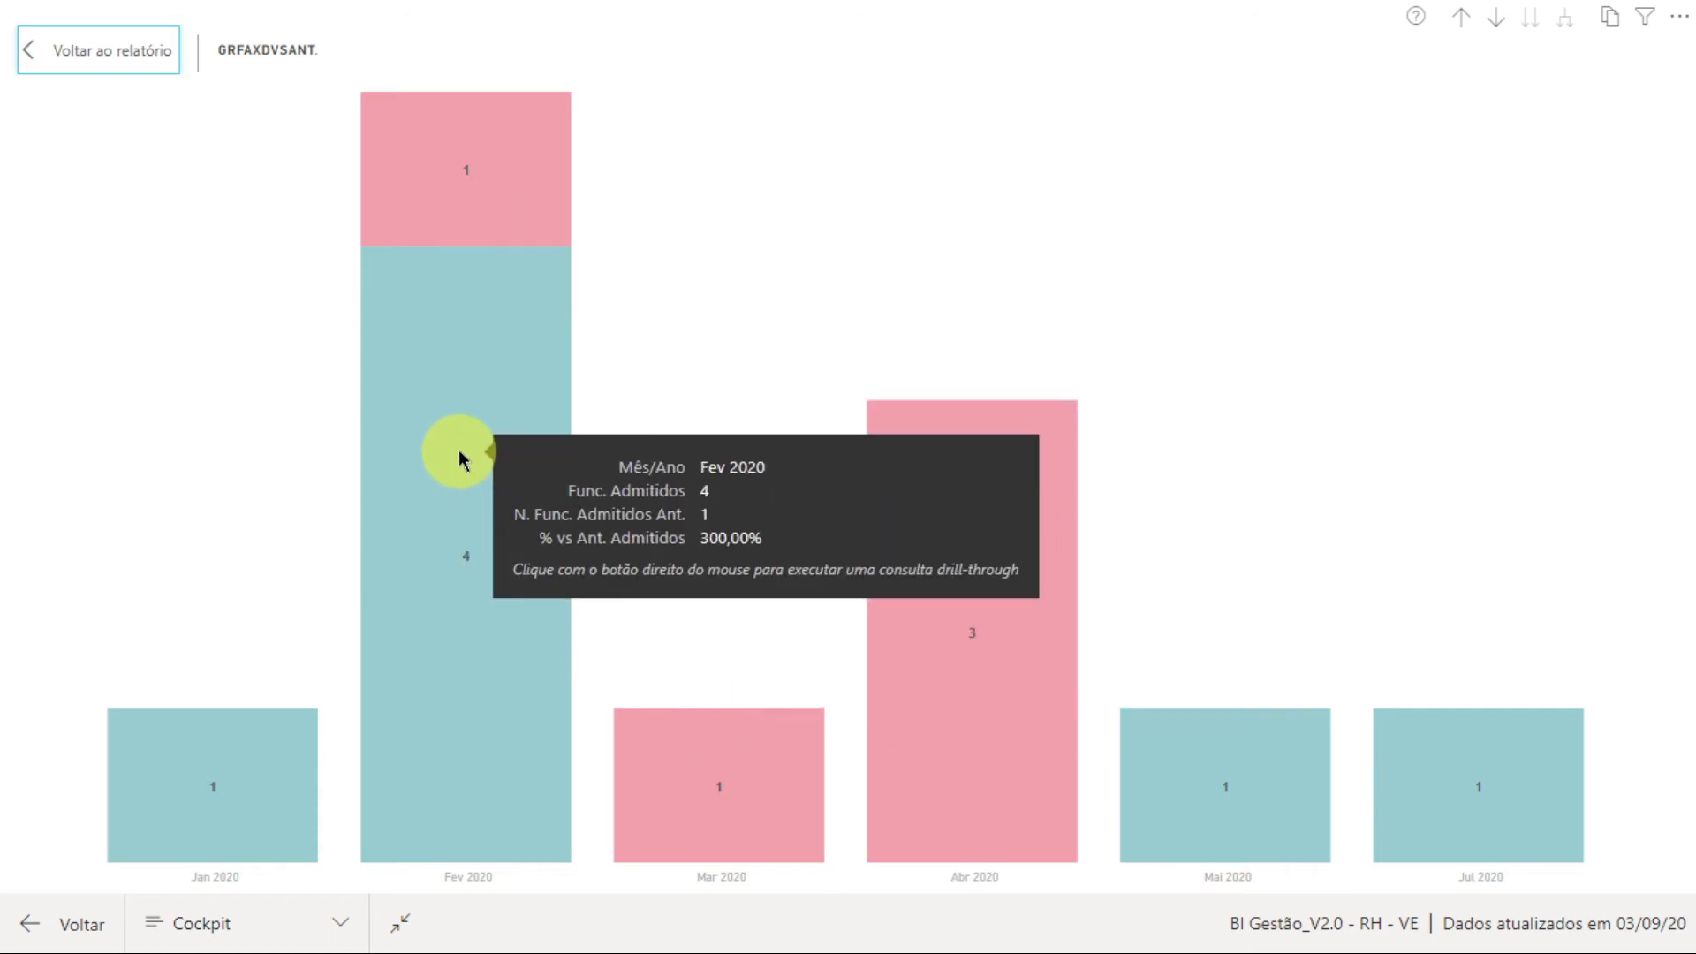
- Drill through from the February 2020 admissions to the Detalhamento RH Indicadores page
right_click(474, 404)
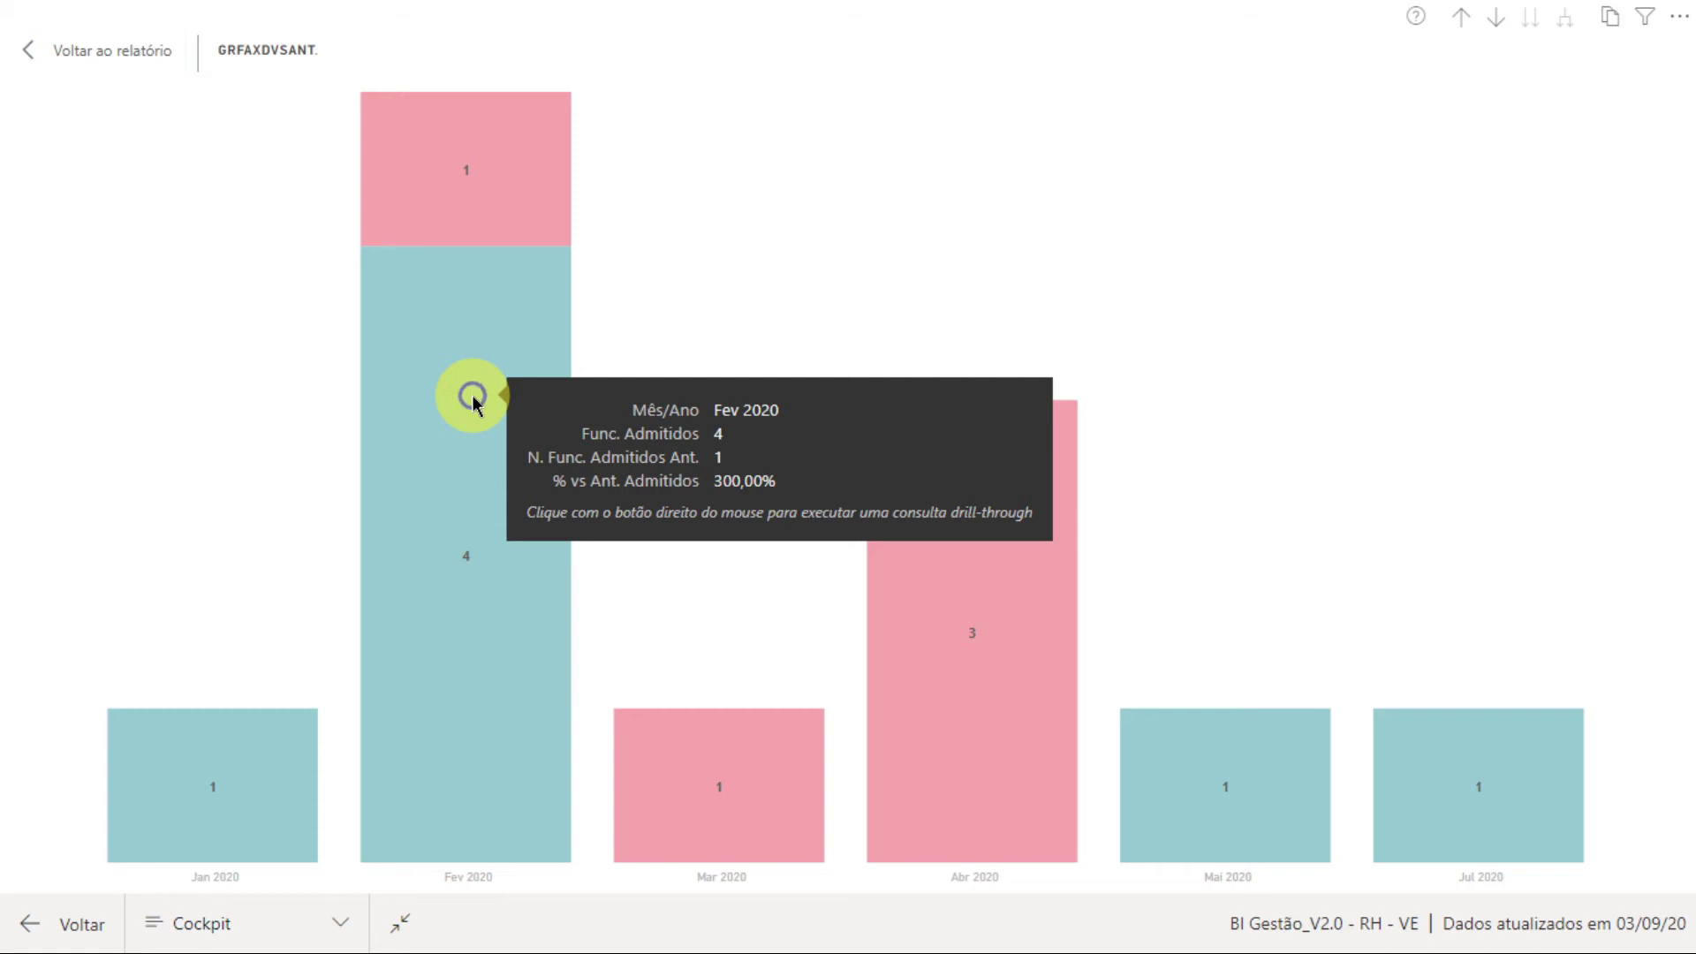
mouse_move(574, 552)
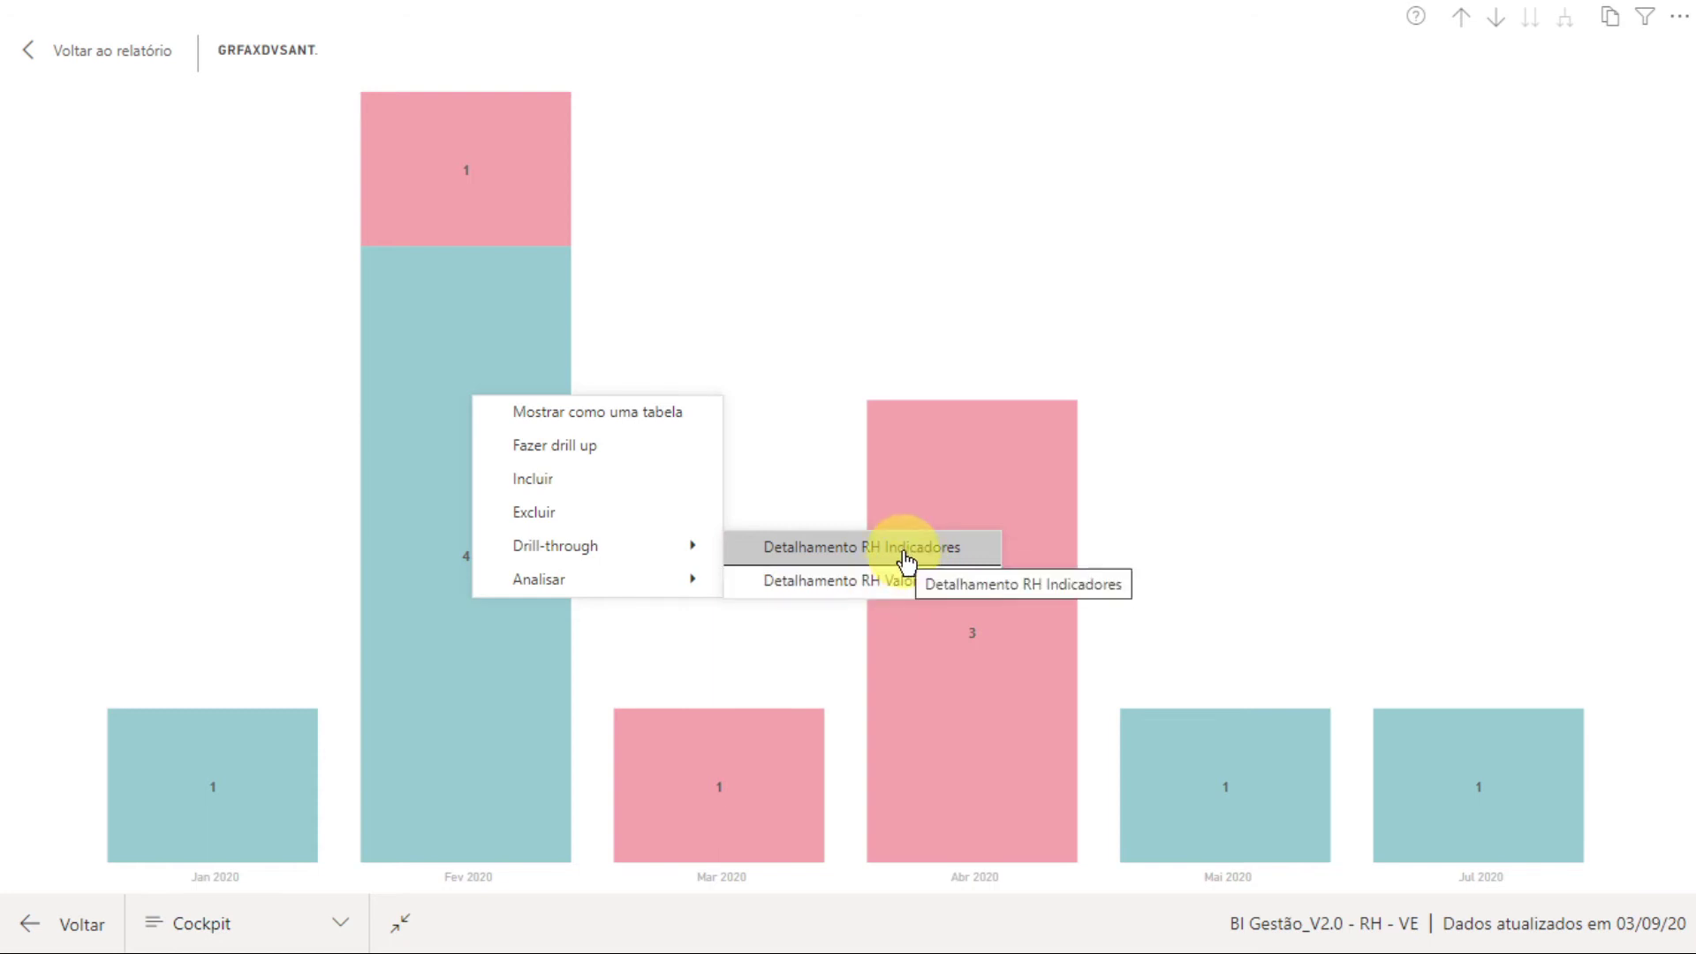
mouse_move(1418, 20)
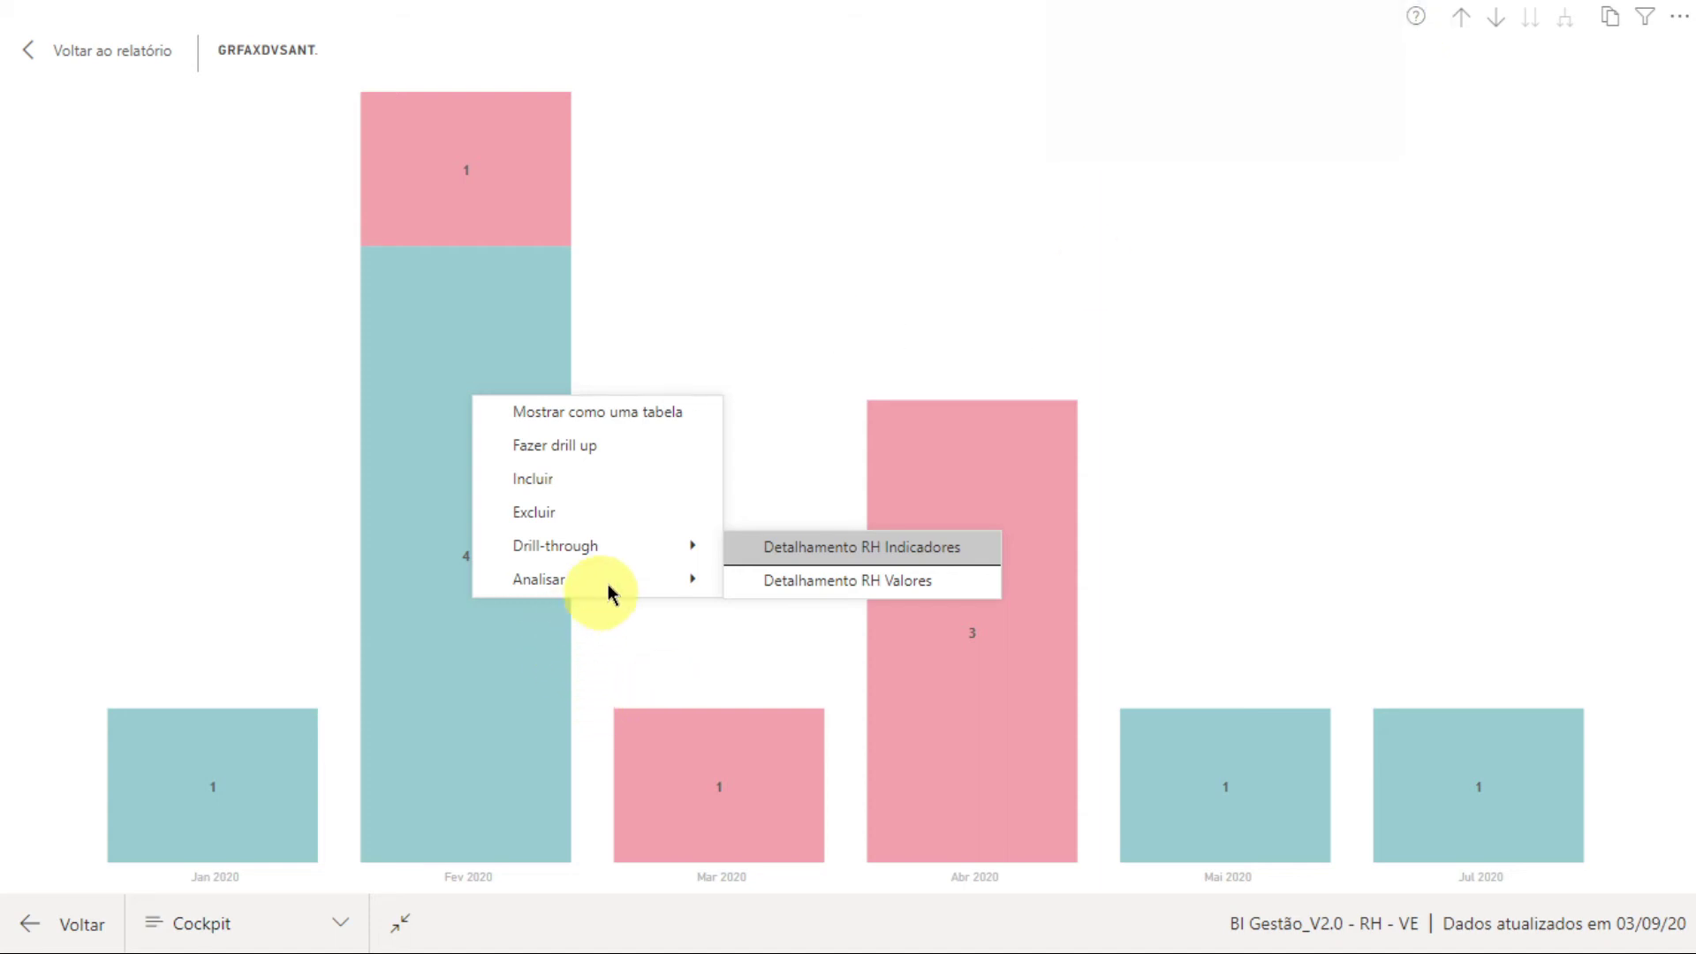
mouse_move(607, 555)
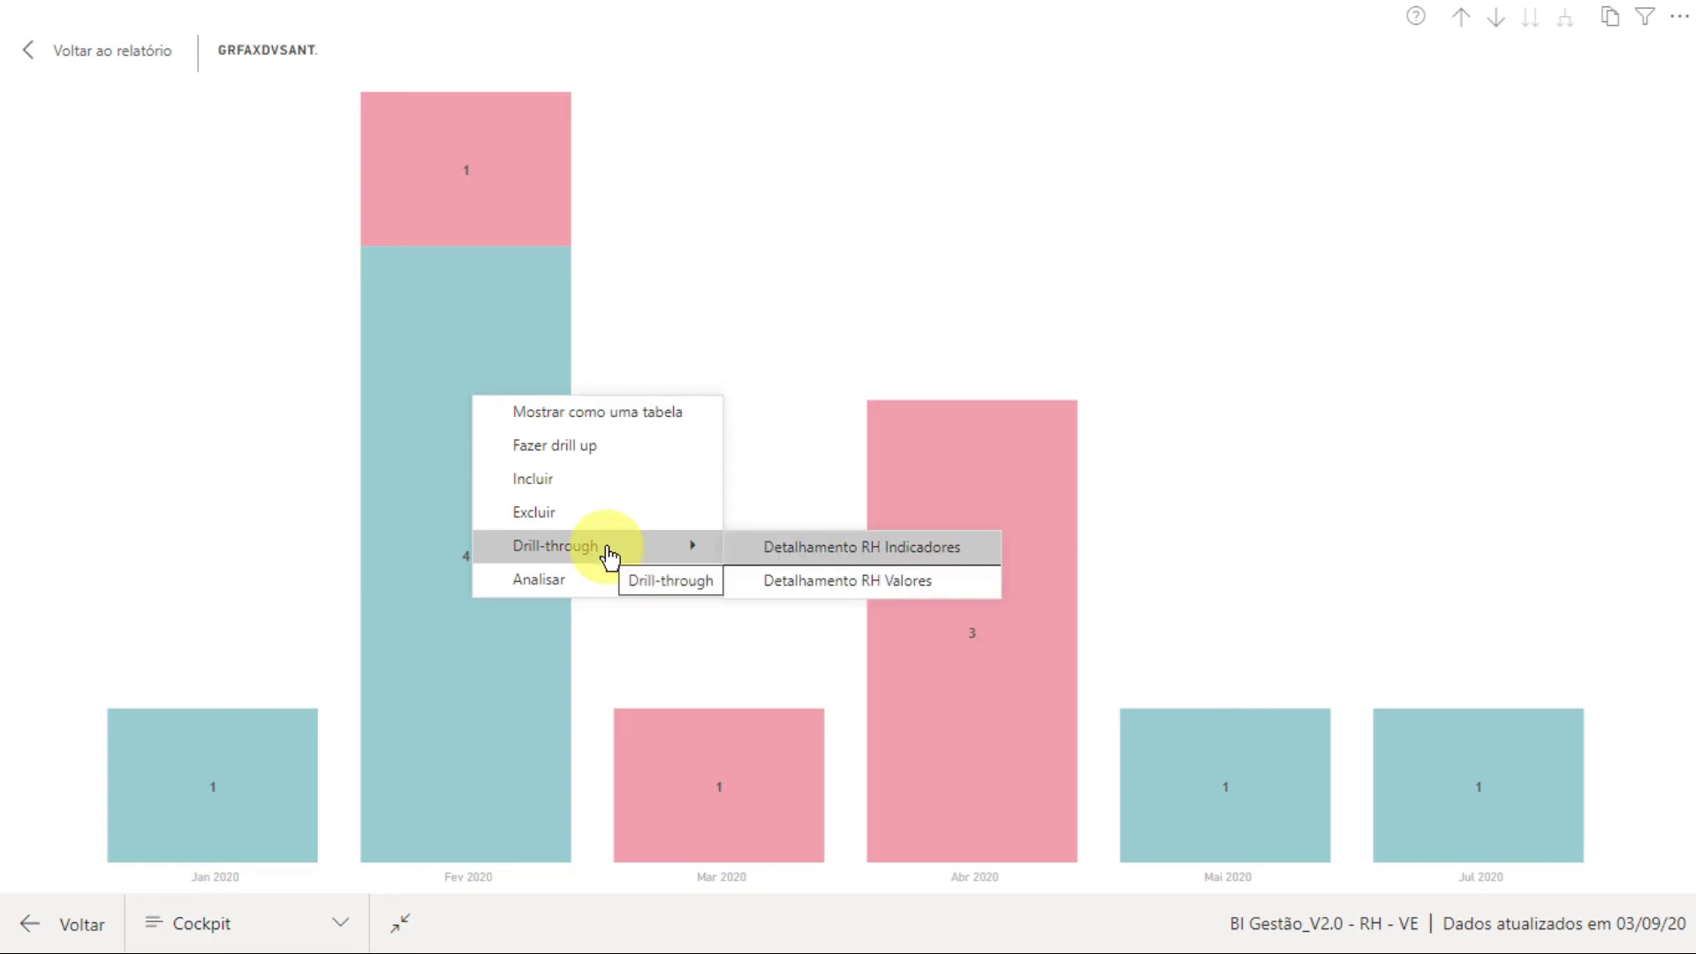
click(801, 544)
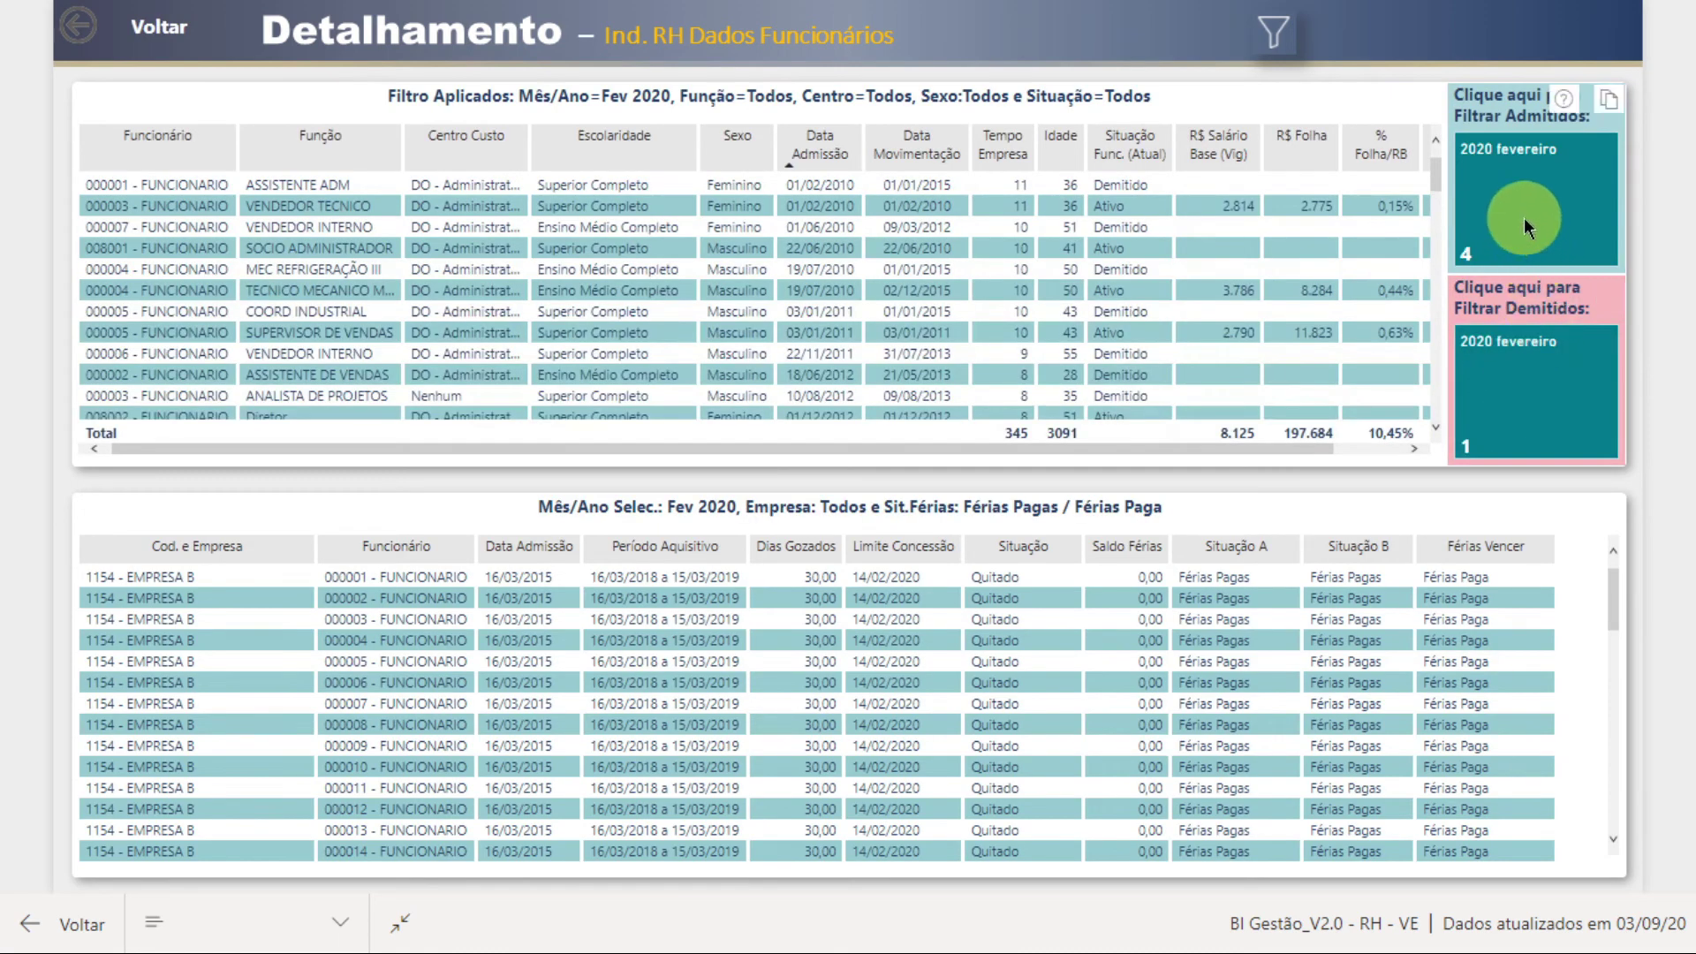
- Filter the employee table by the February 2020 admissions and review its columns through R$ Média Folha
mouse_move(1564, 252)
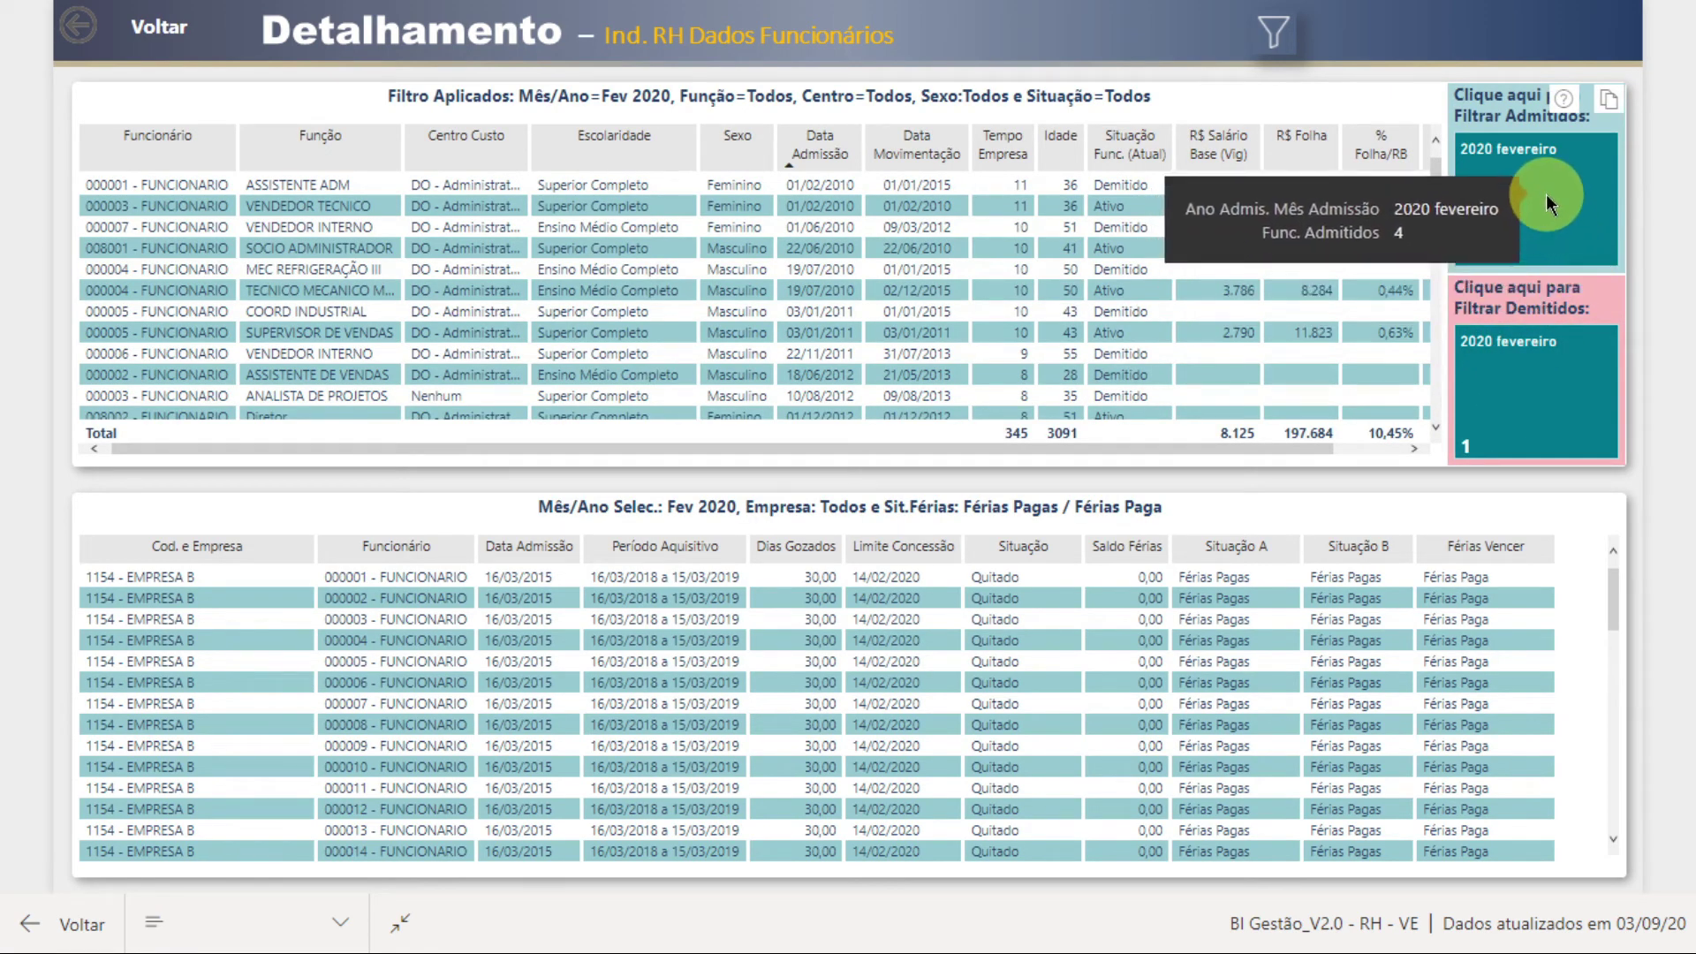
mouse_move(1524, 405)
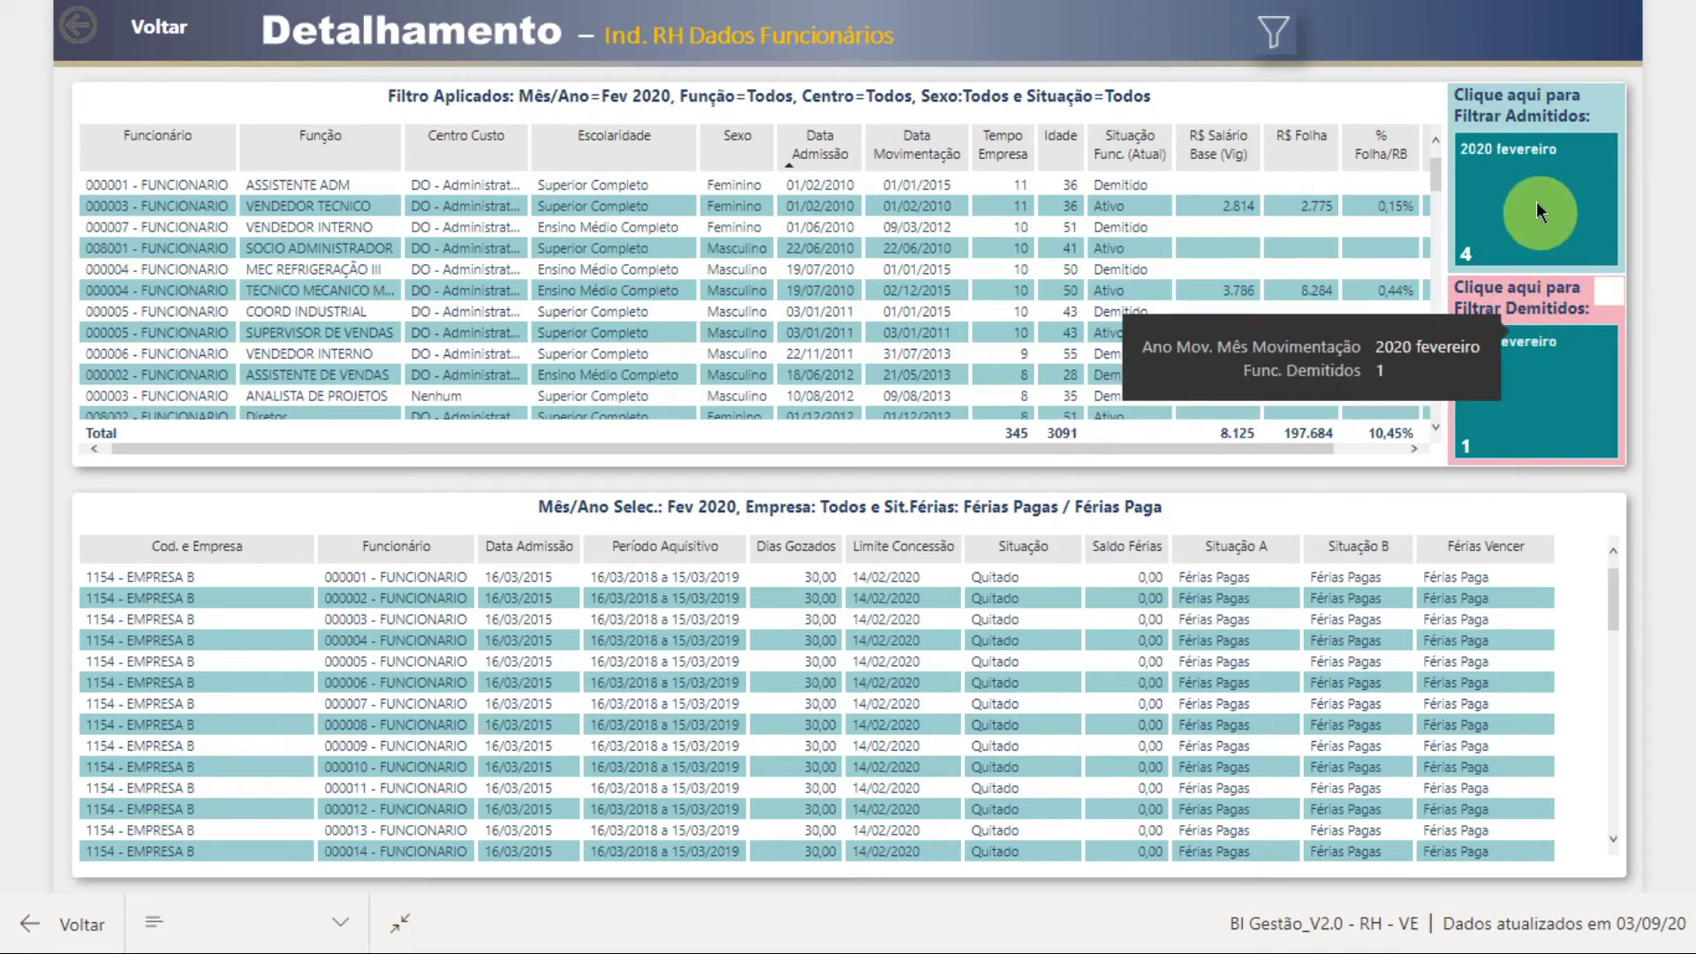
click(1531, 230)
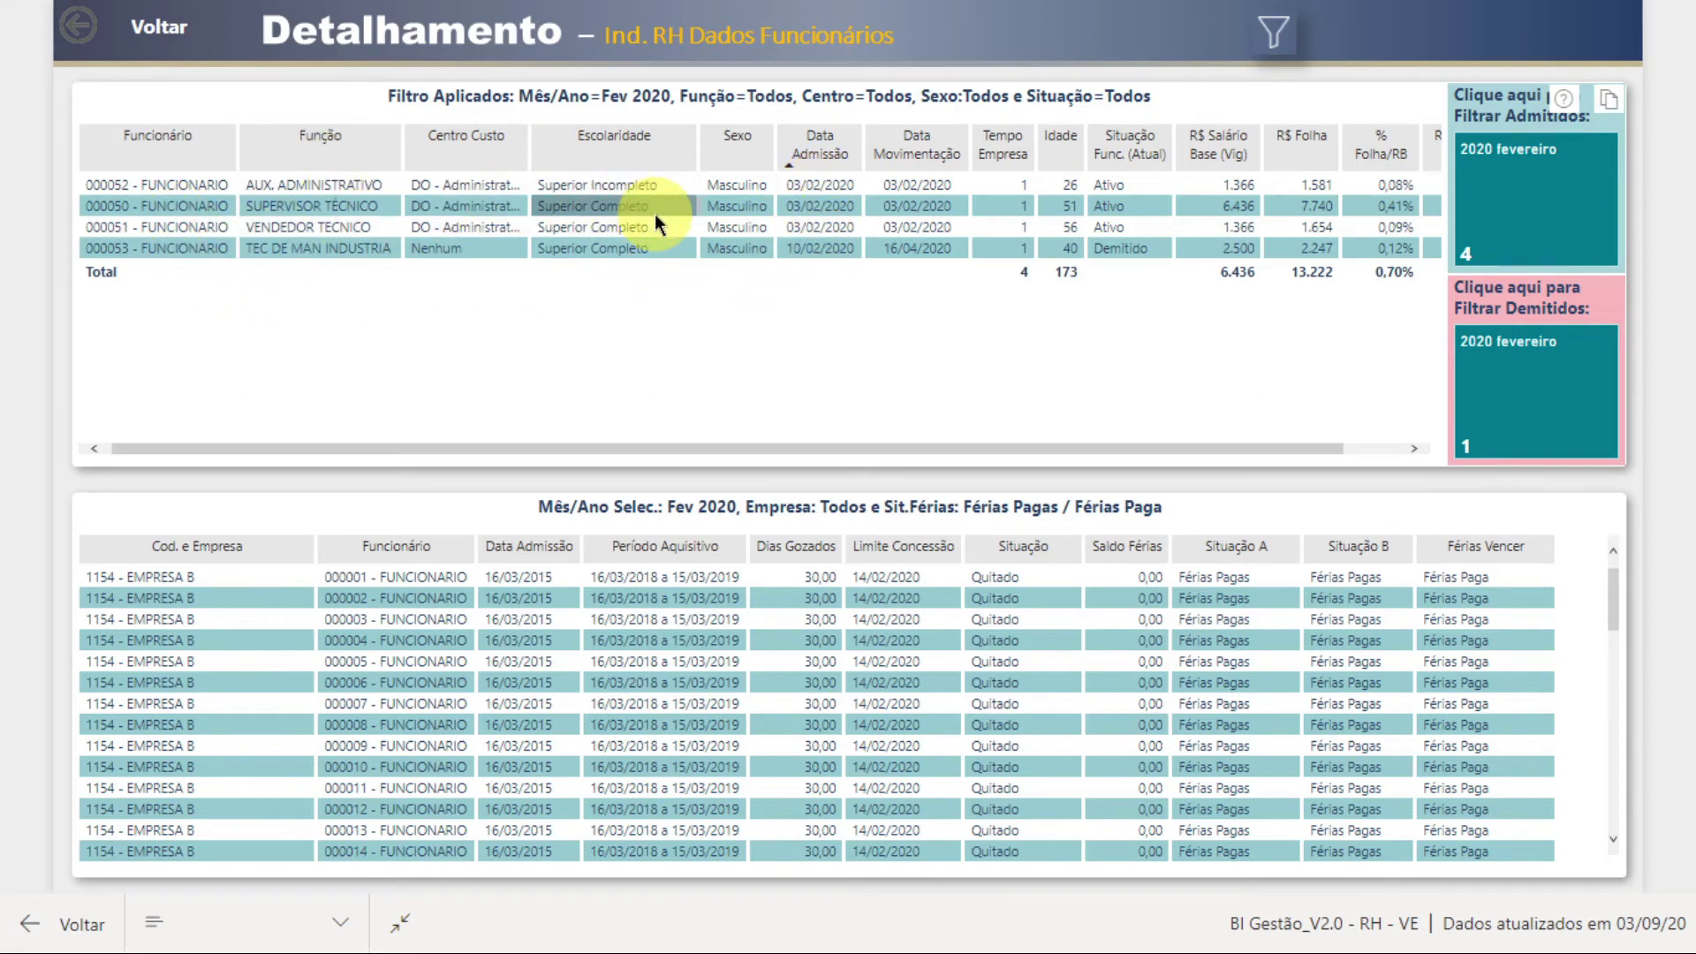
click(885, 451)
drag(885, 451, 972, 452)
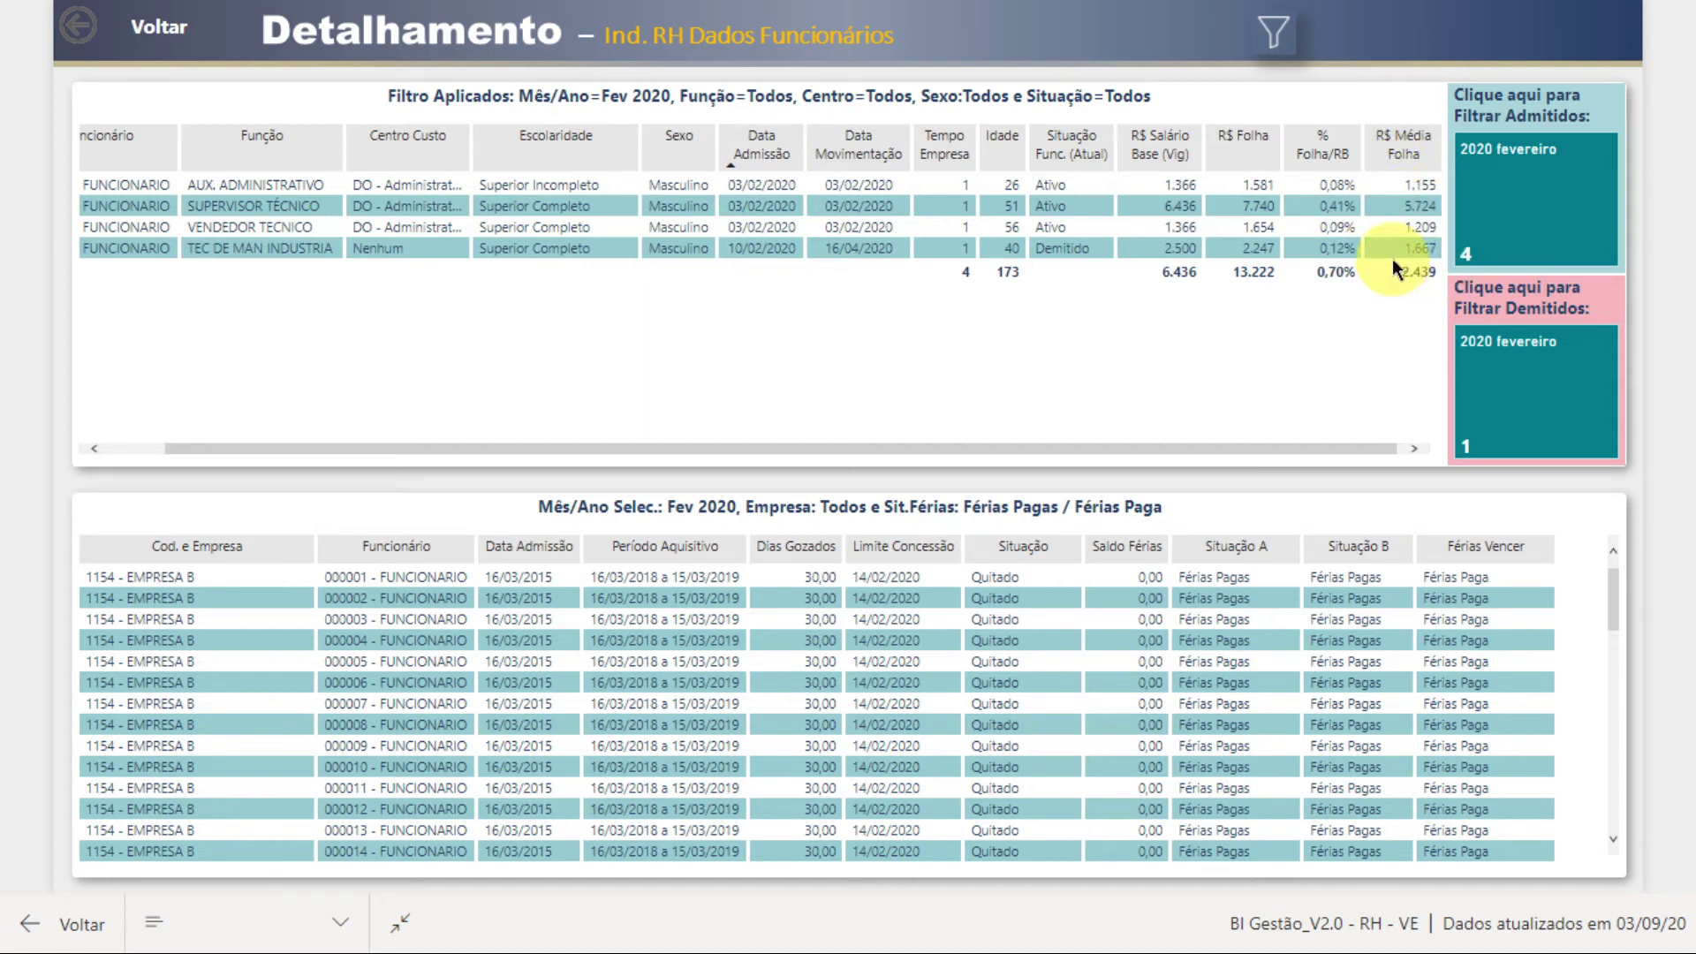
- Show the detail page's filters, clear the admissions selection, view the company and branch options, and close the filters
click(1273, 37)
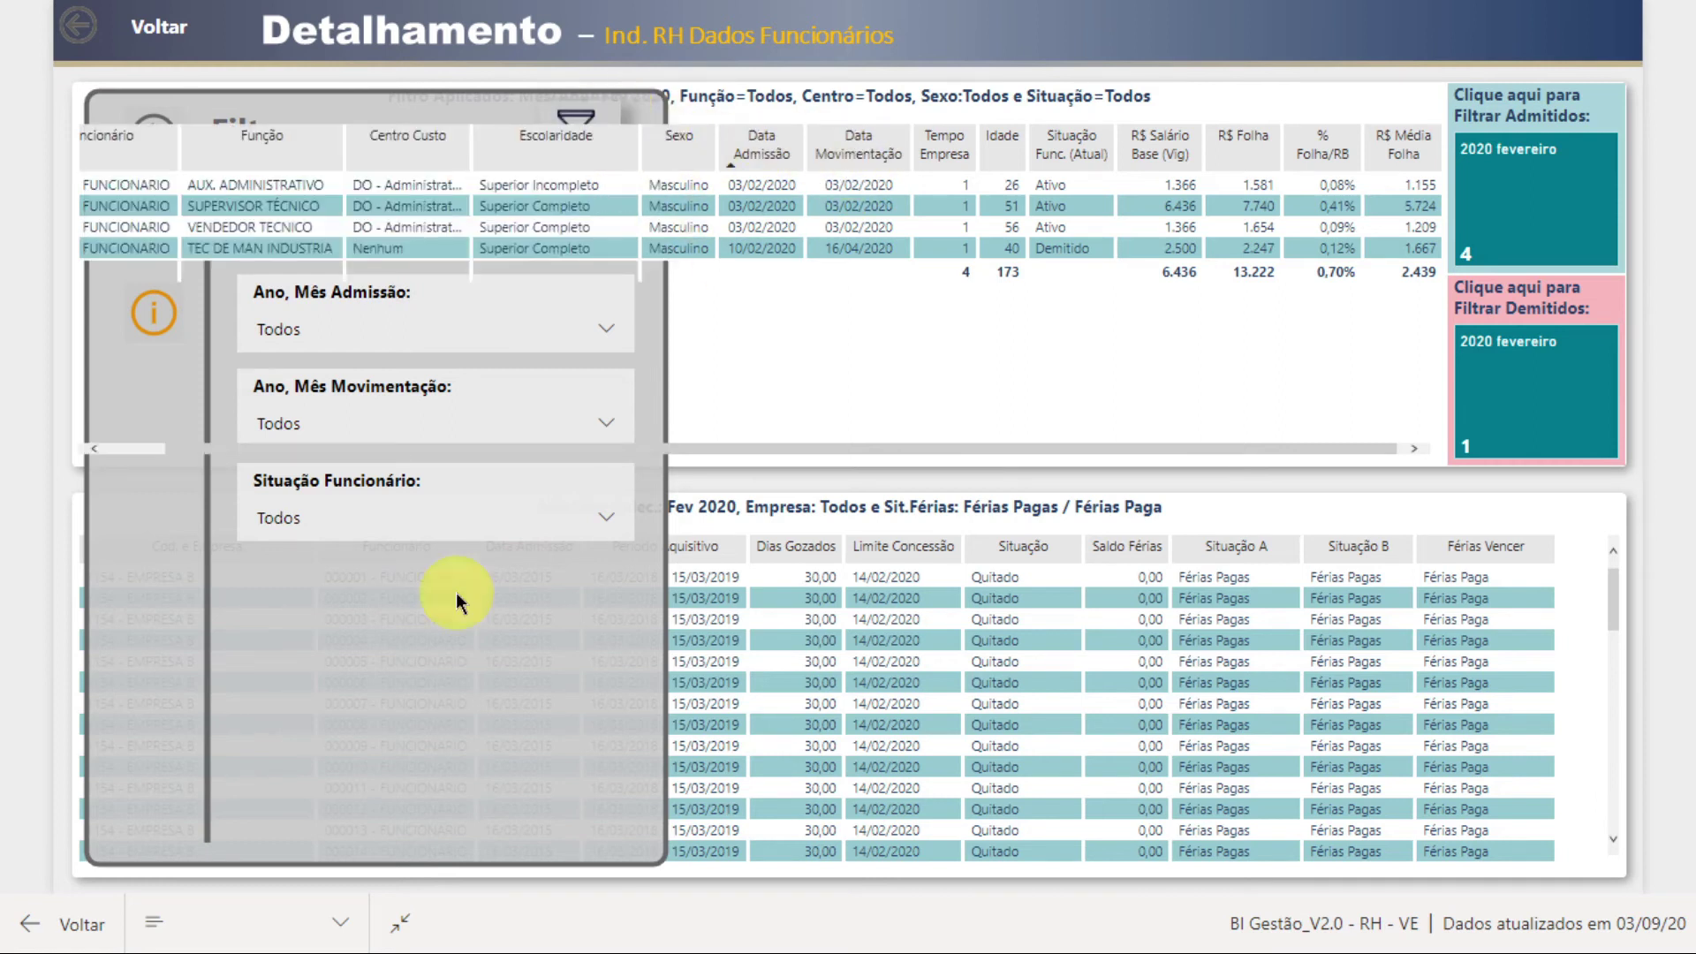
click(369, 235)
click(369, 235)
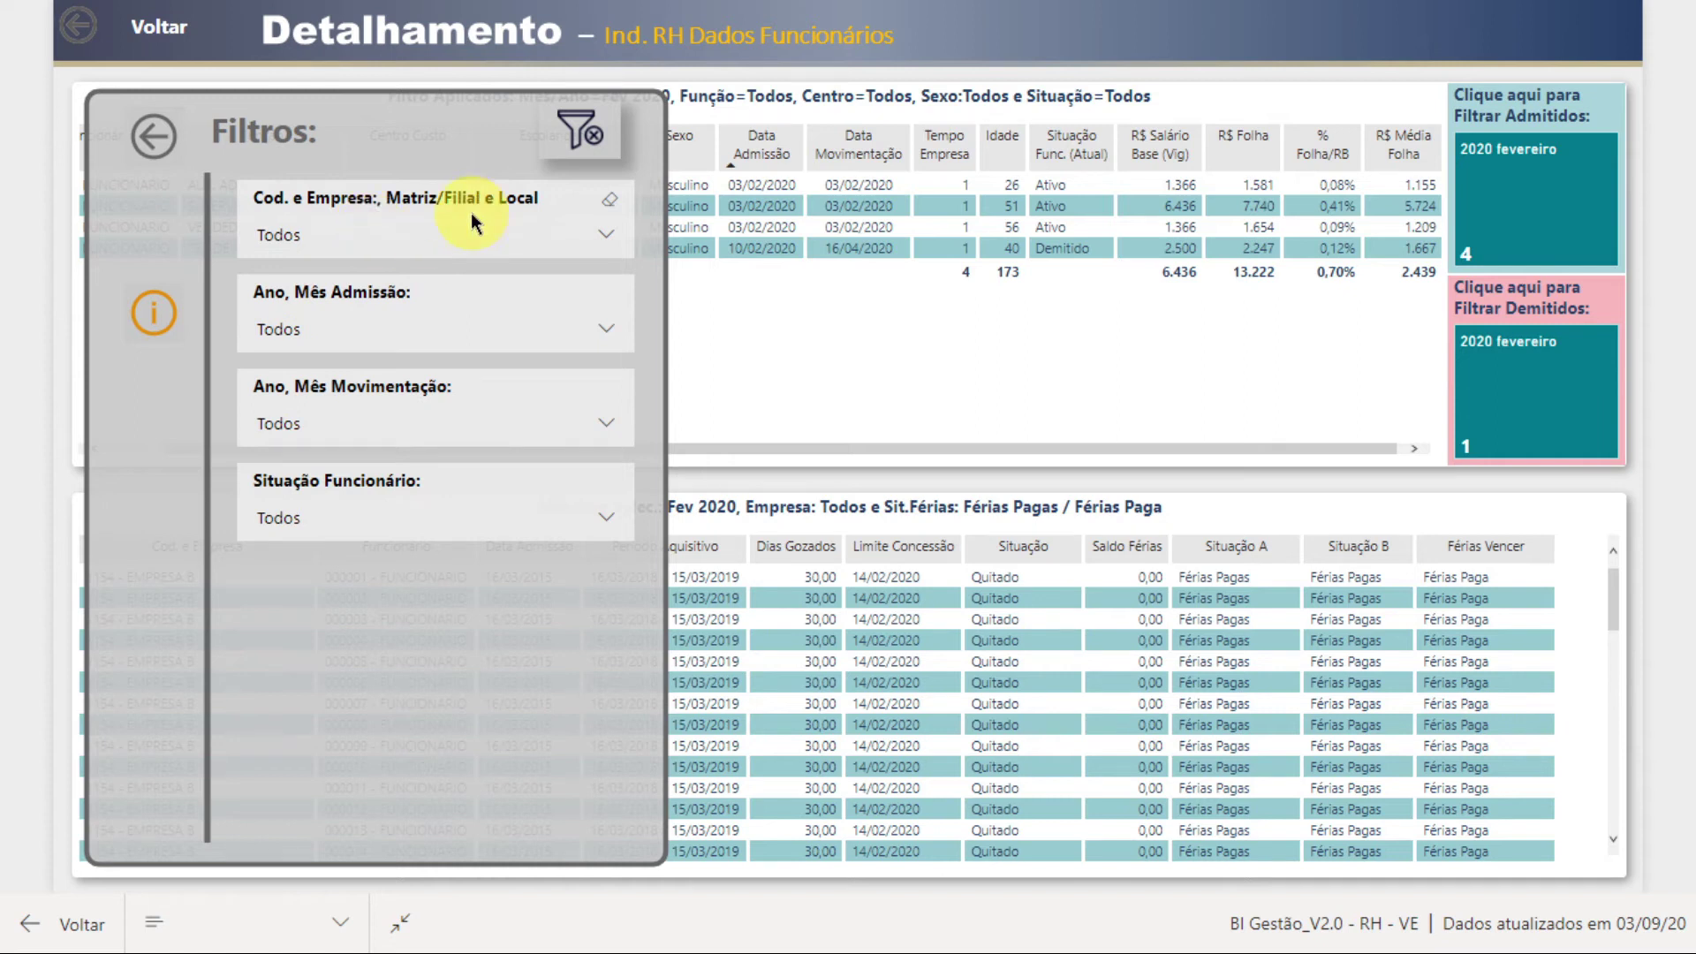
click(737, 286)
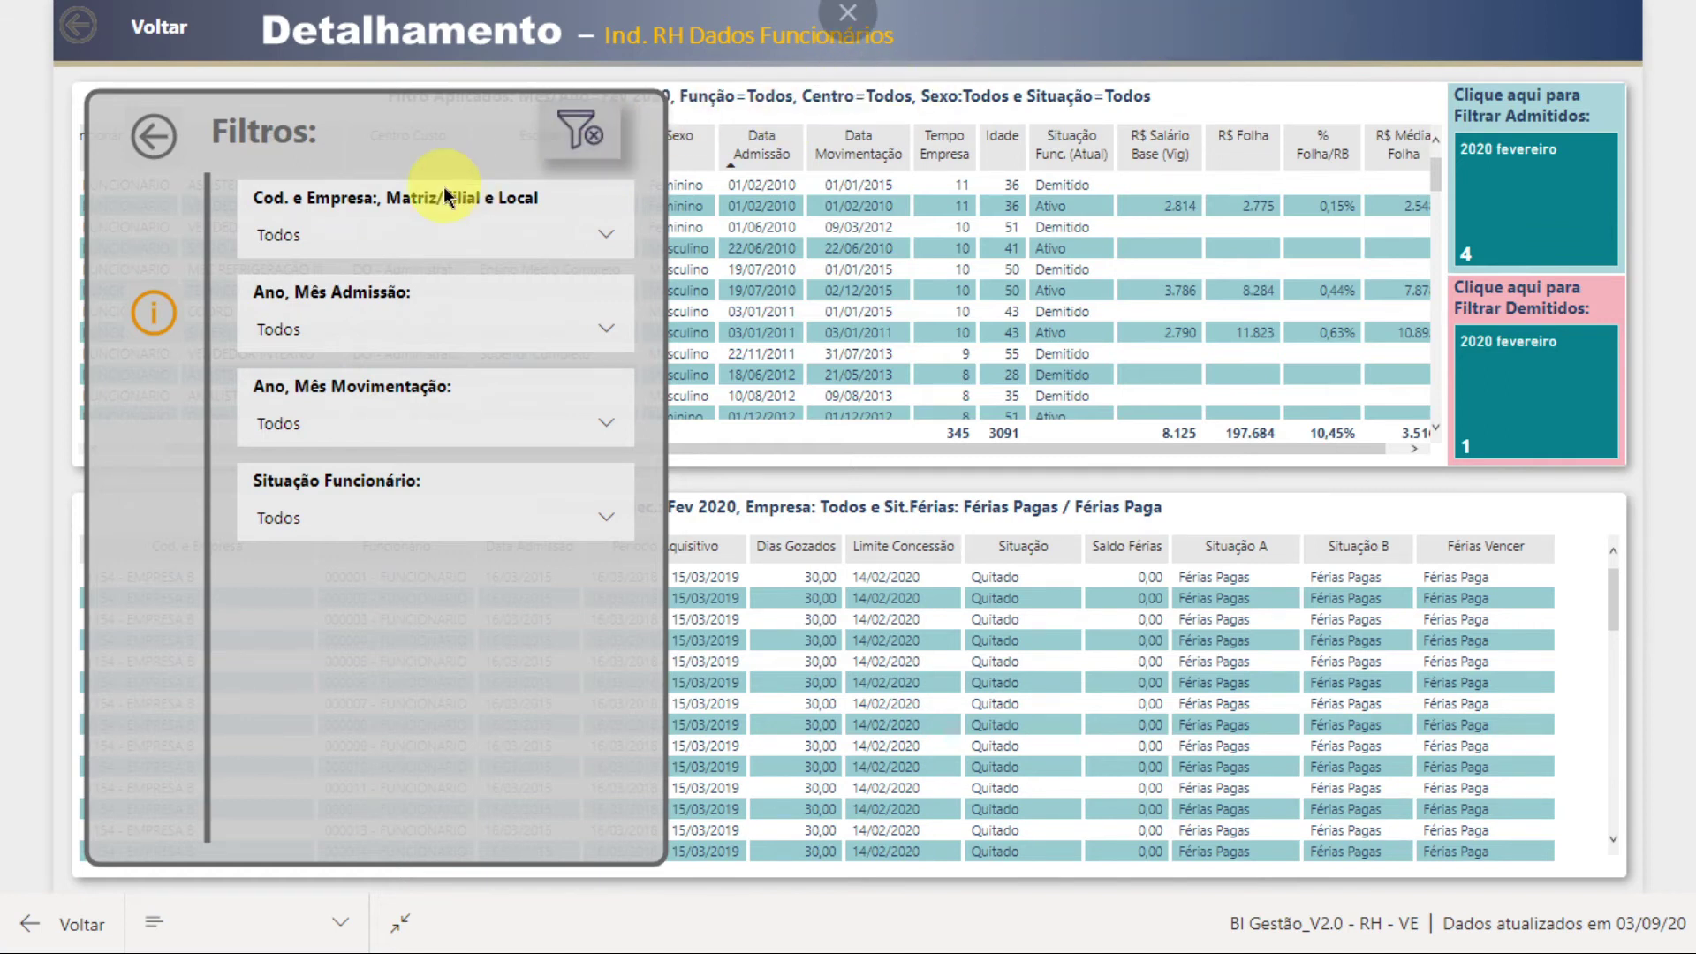
click(397, 231)
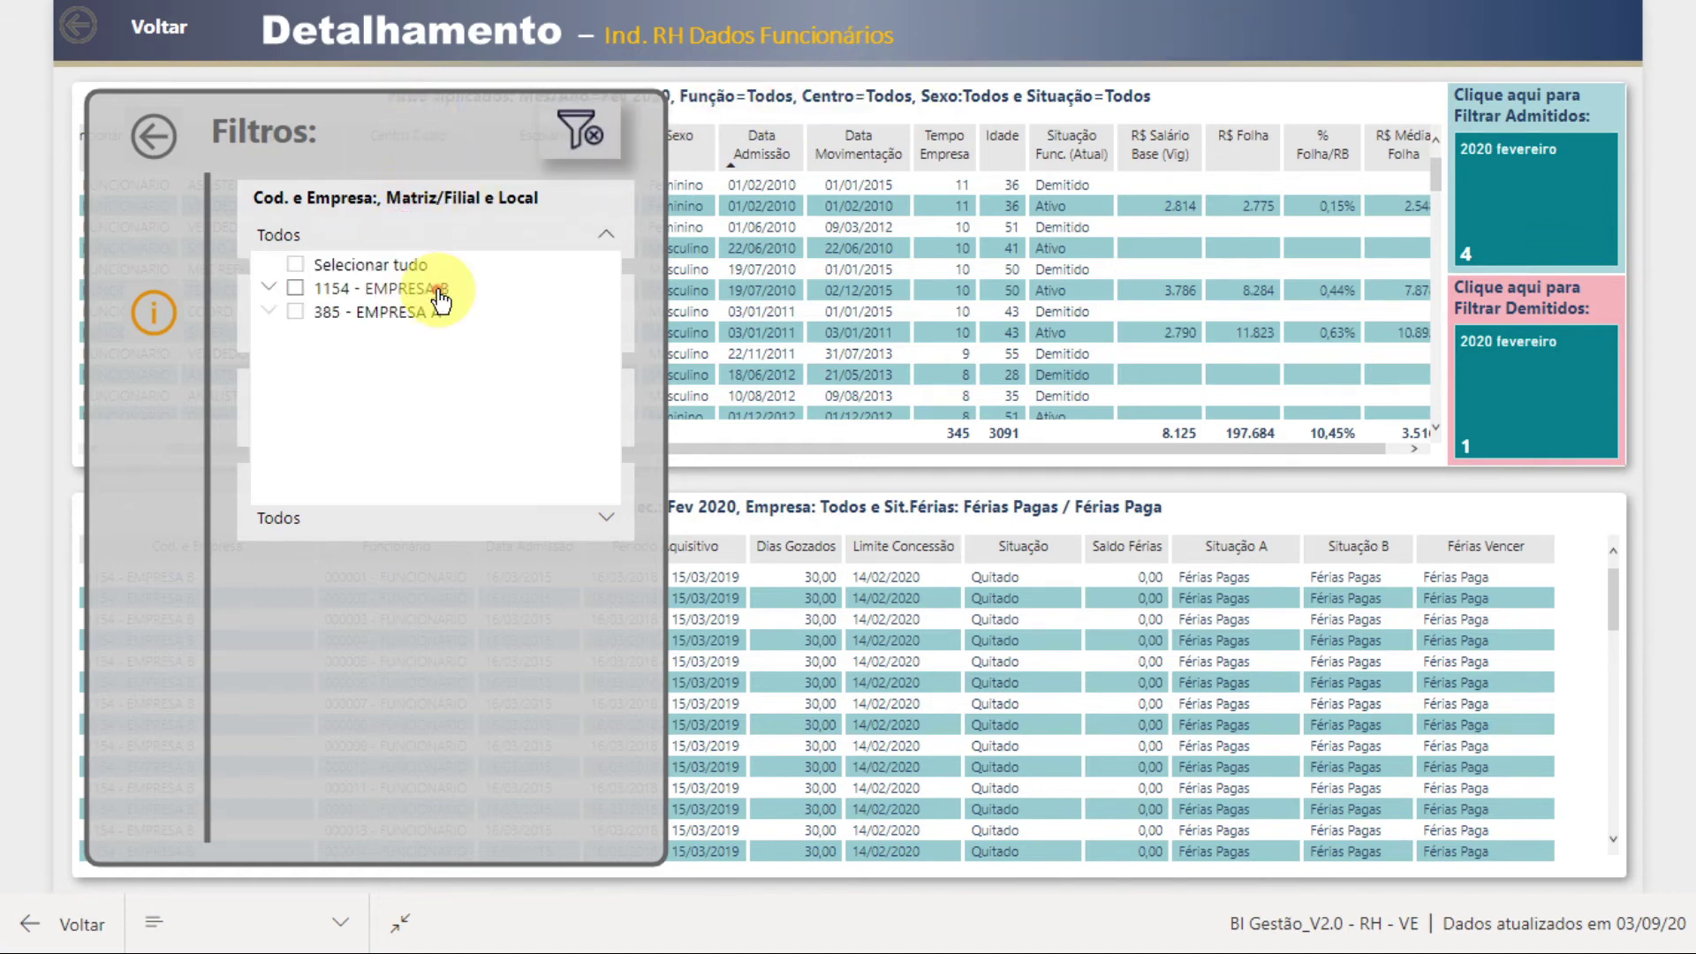
click(390, 231)
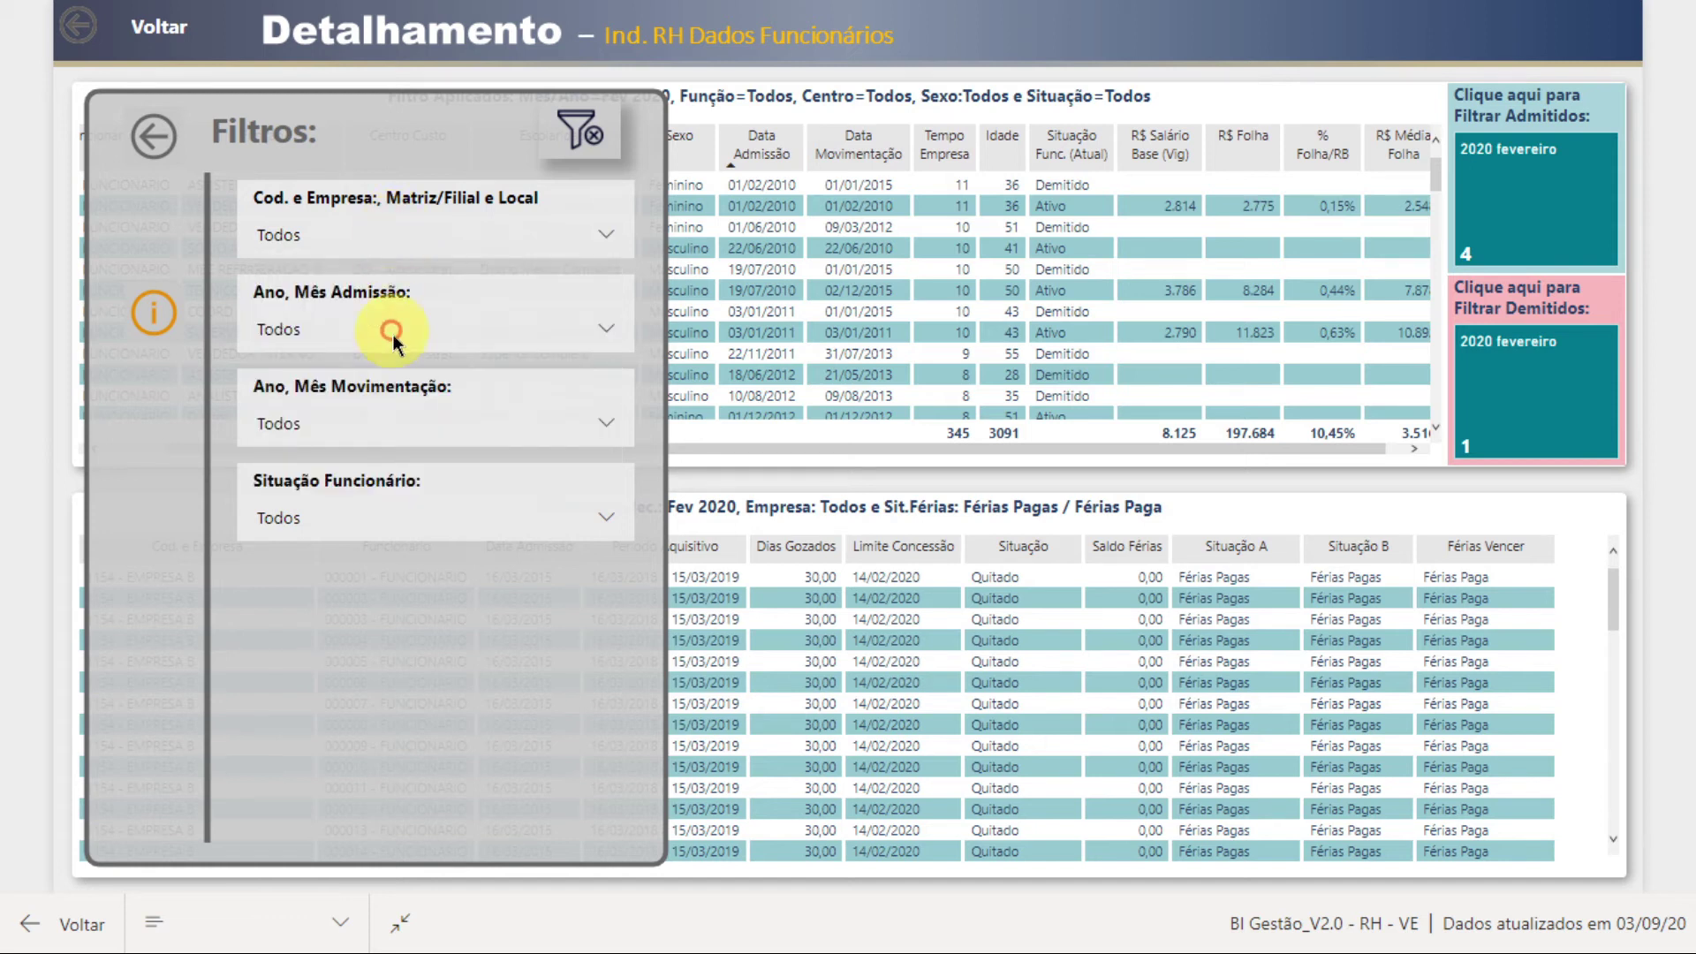
click(162, 137)
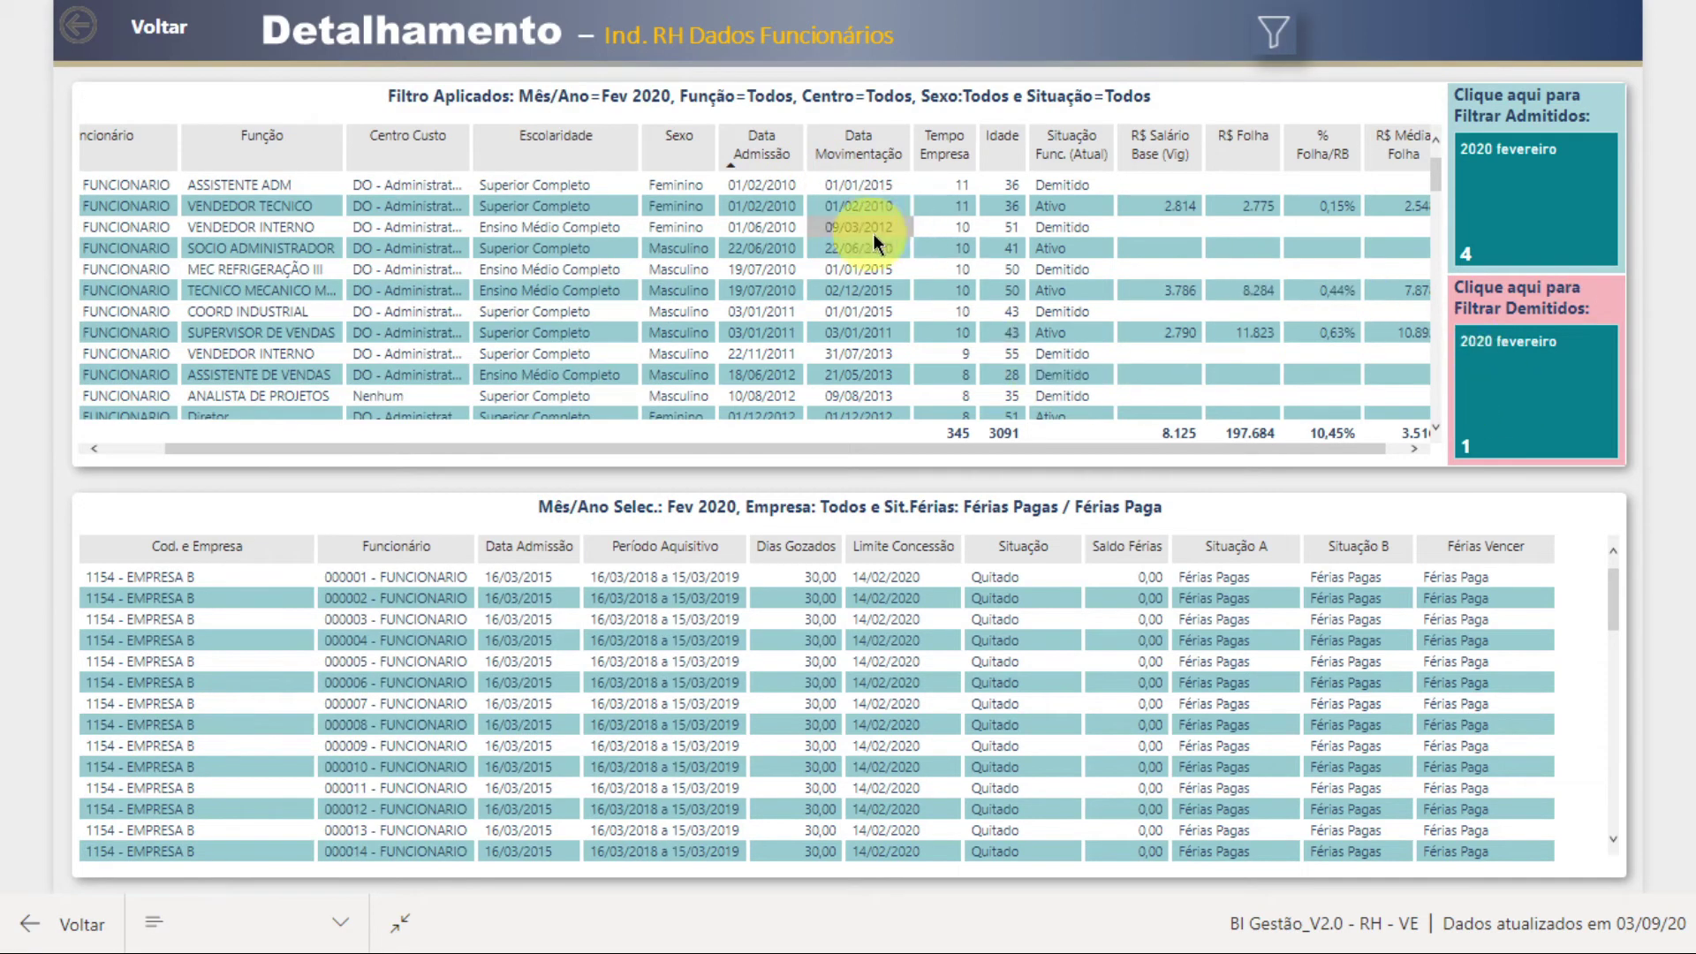
- Filter the employee table by the February 2020 dismissals, review its columns, and return to the overview
click(1533, 399)
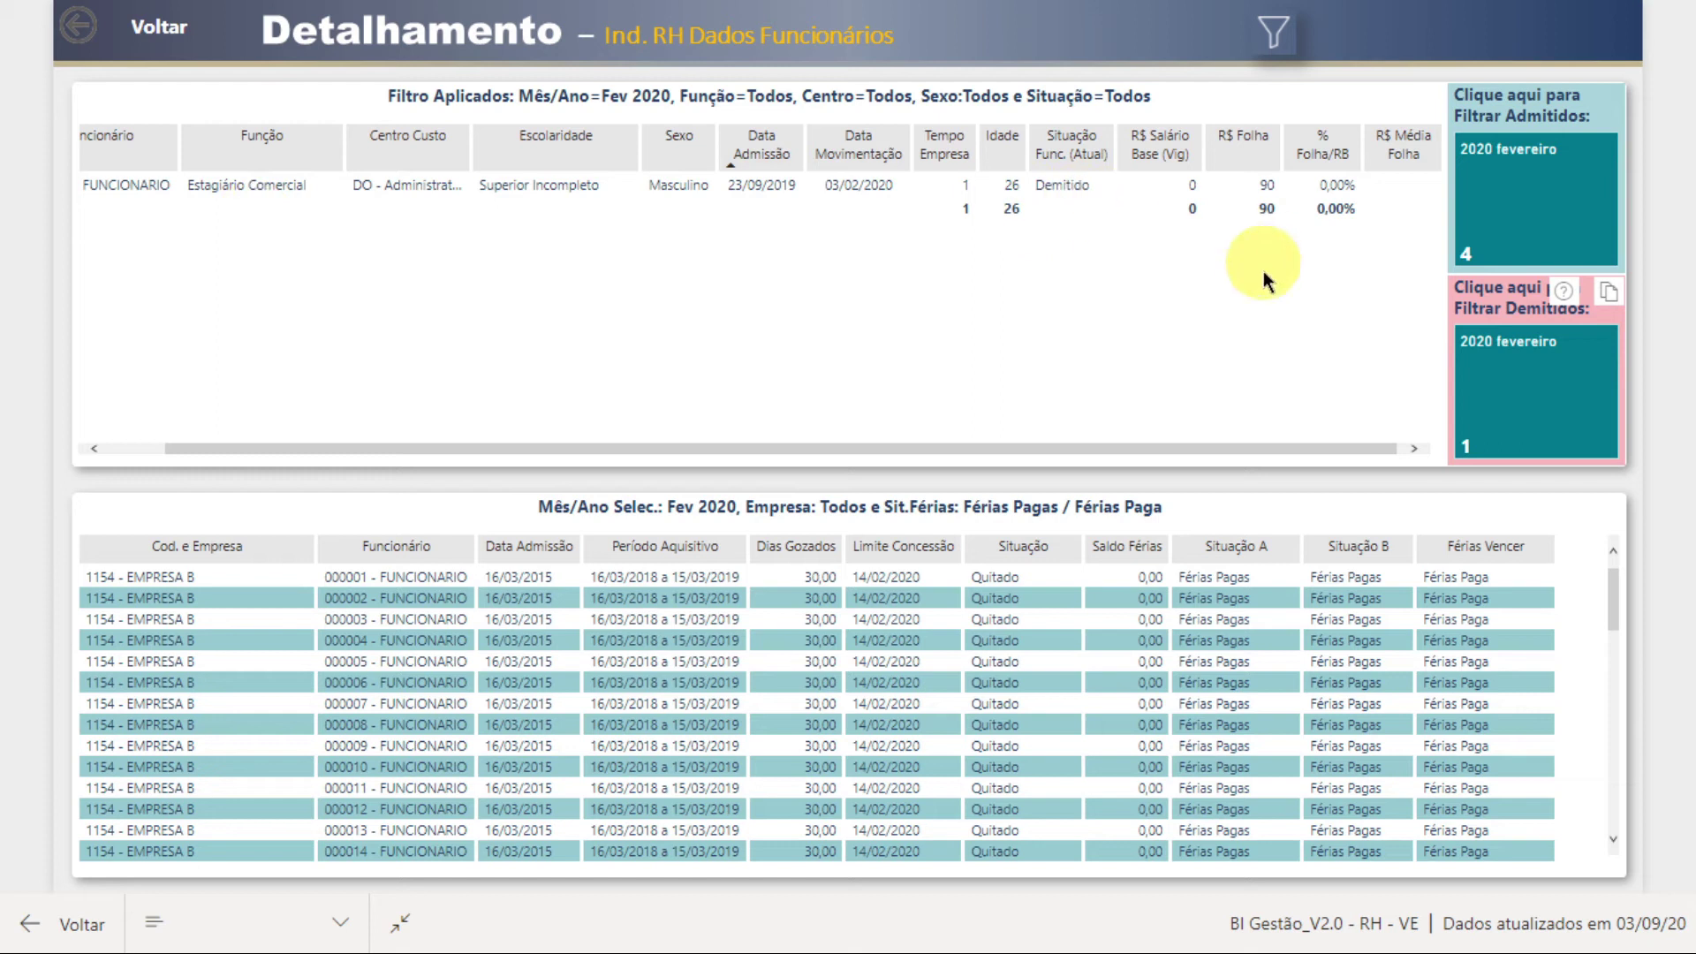
drag(1171, 446, 1031, 450)
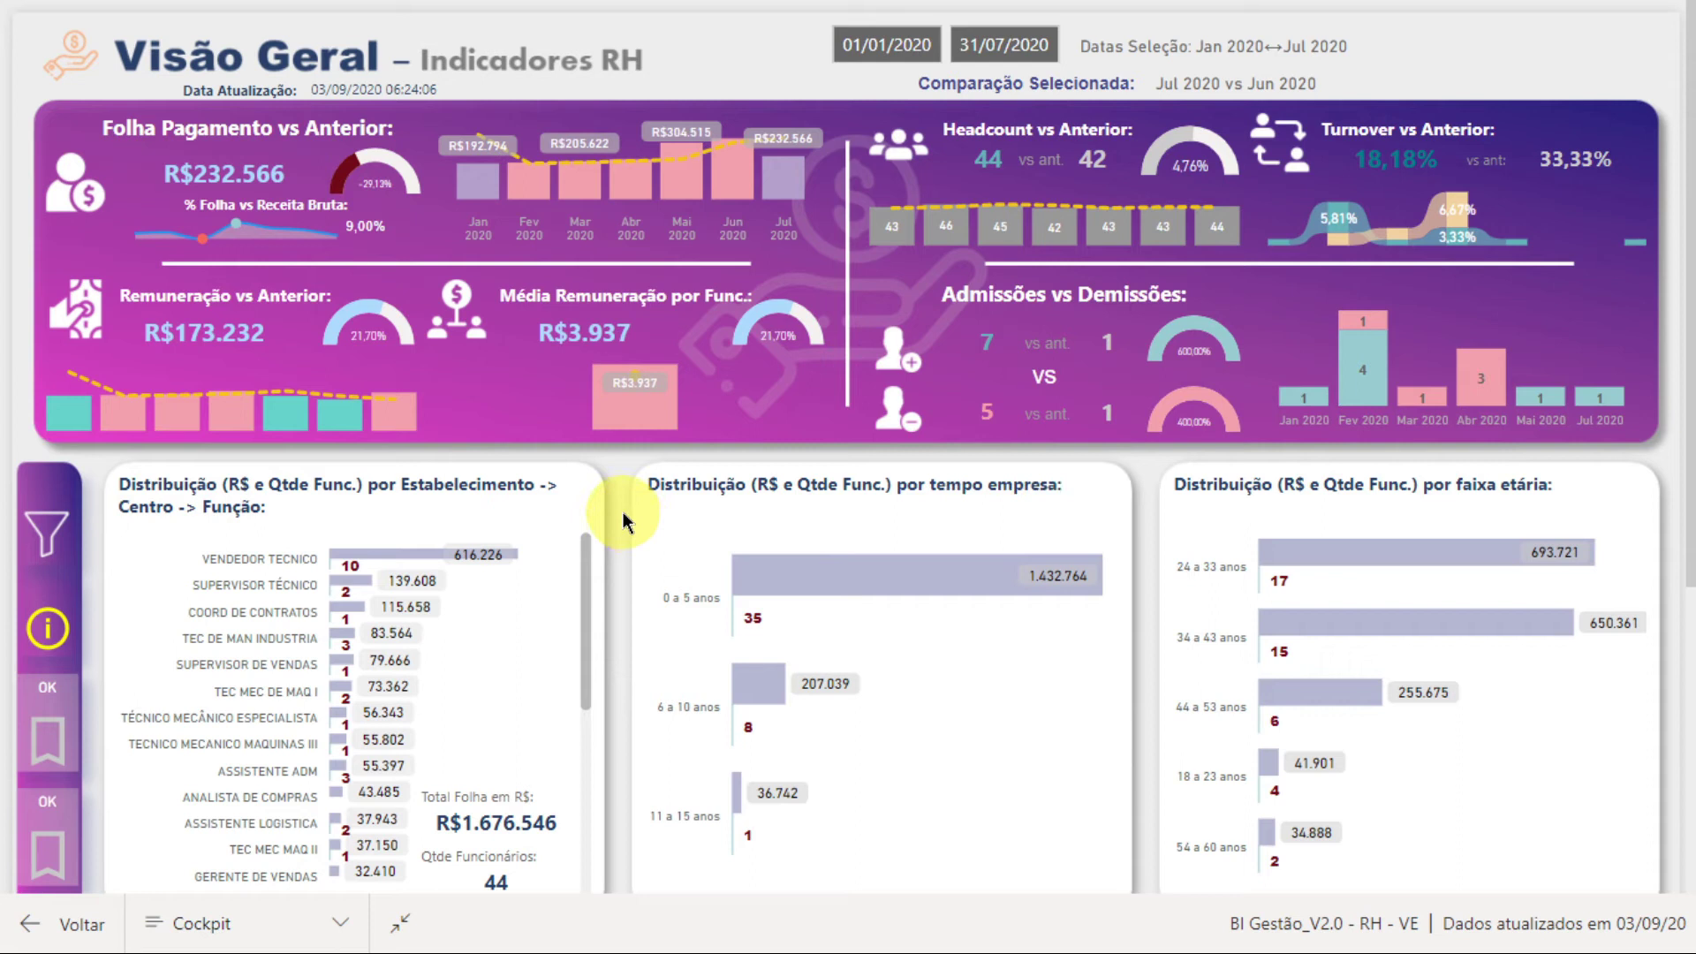
- Locate the distribution chart by Estabelecimento, Centro and Função, check its help information, and enlarge it
scroll(622, 512, down, 3)
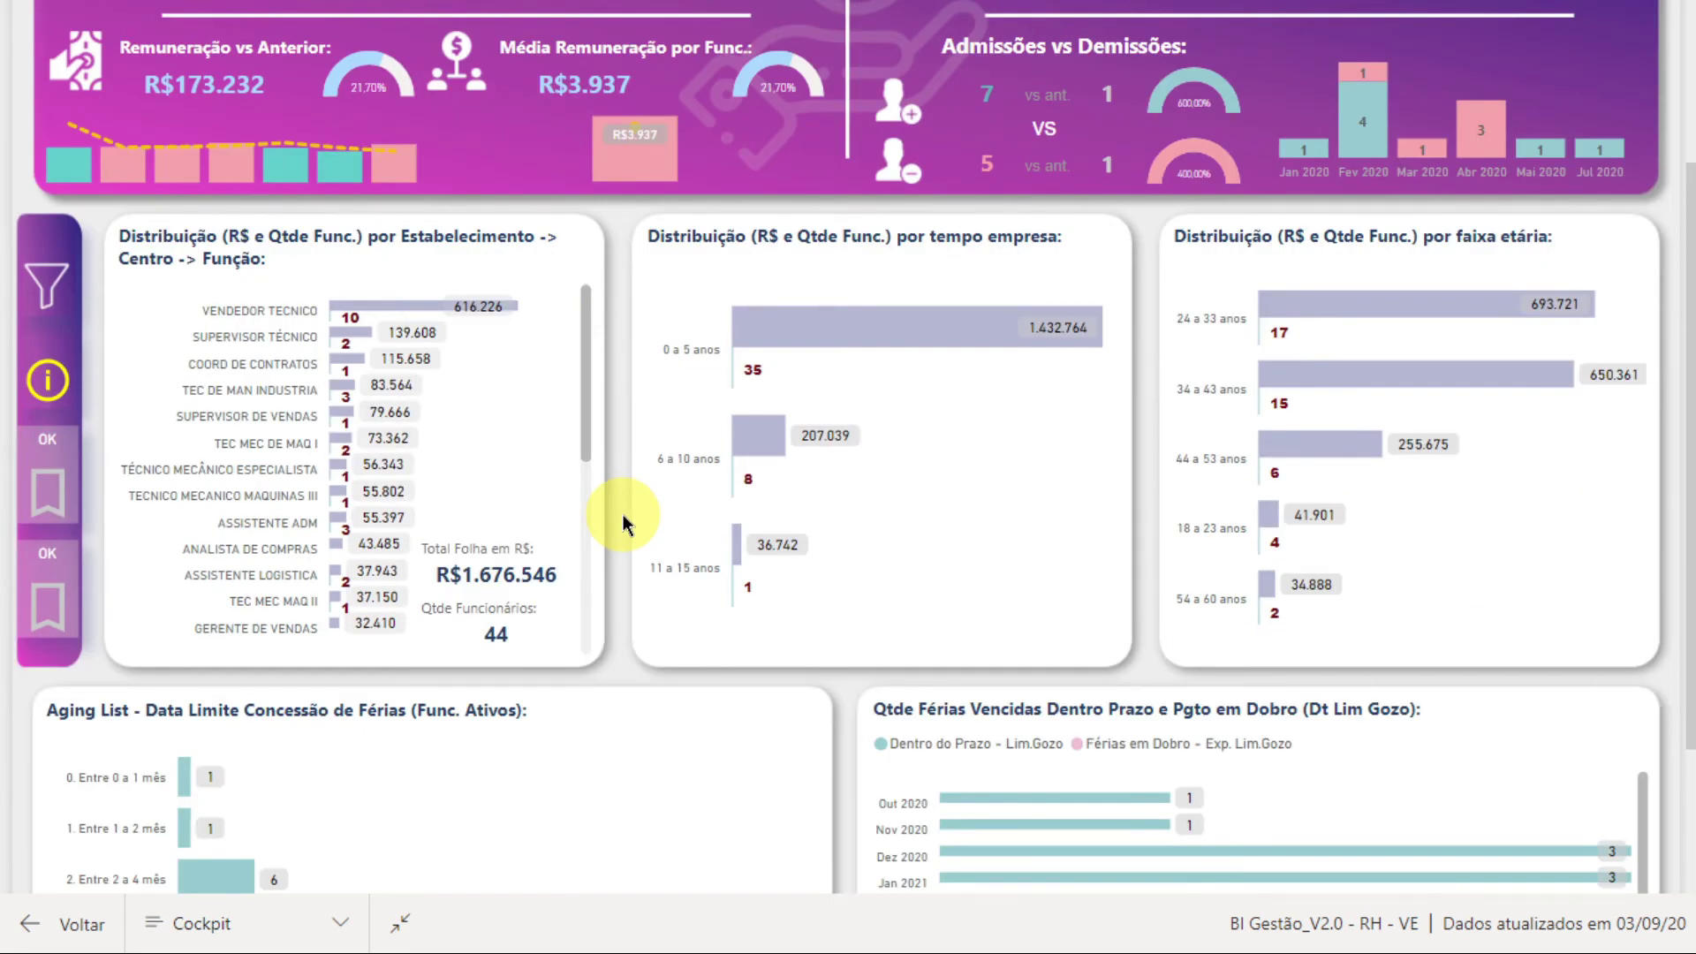
scroll(621, 514, down, 2)
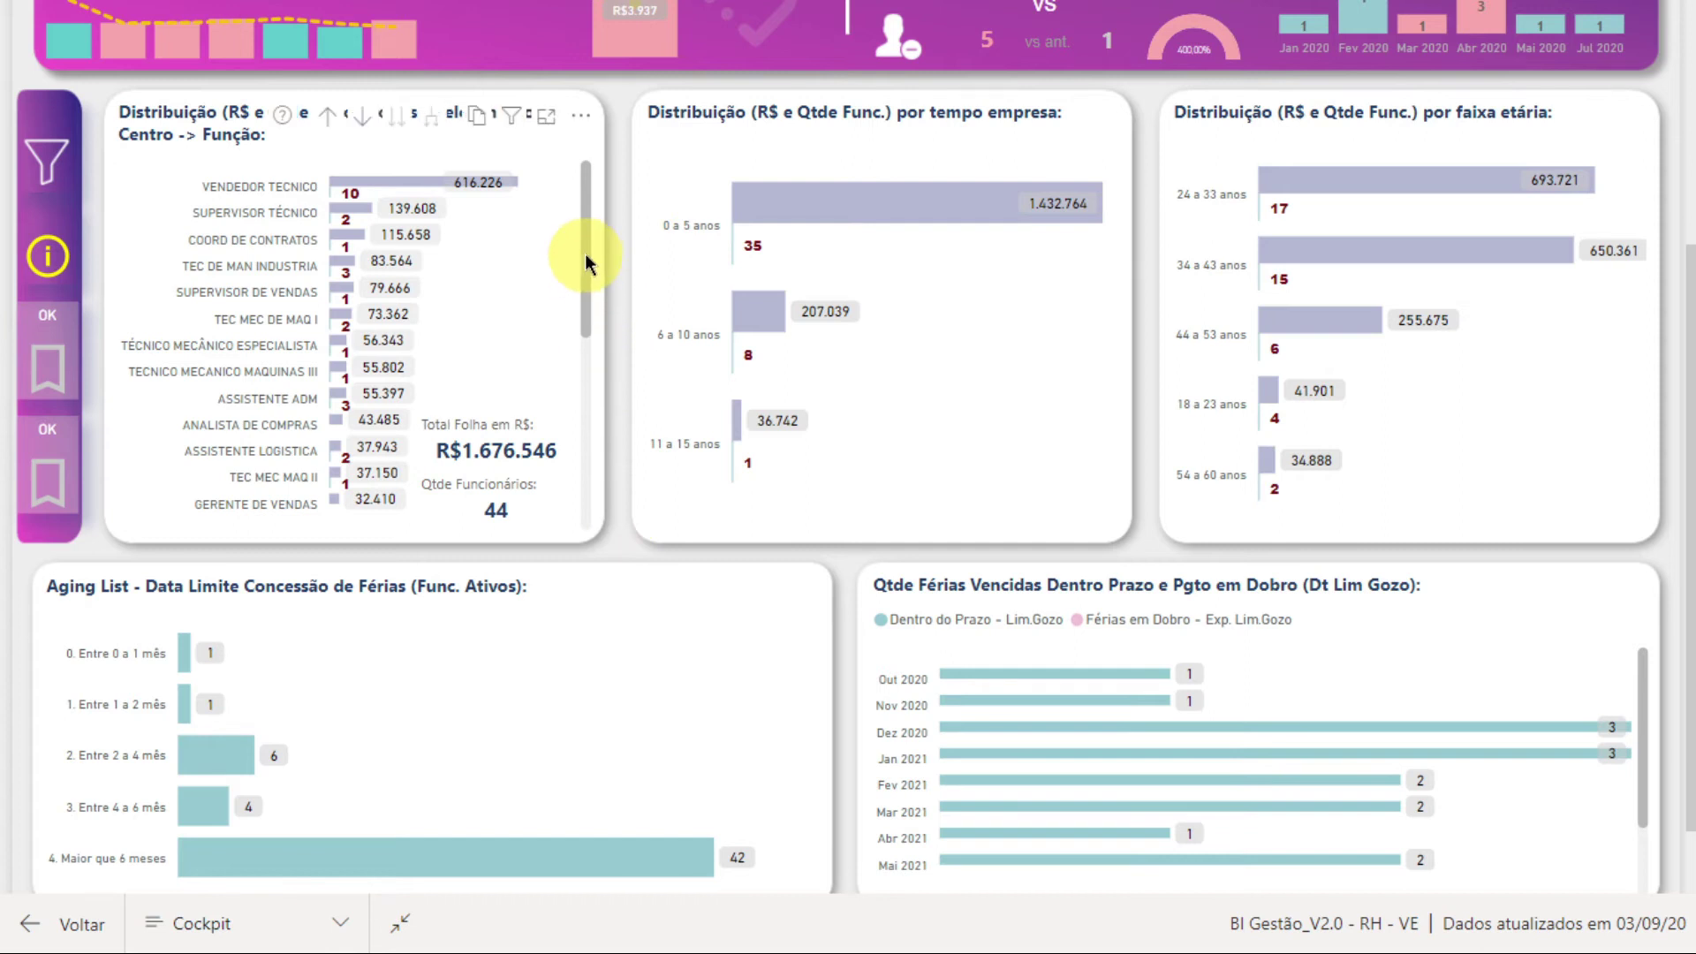
drag(585, 246, 587, 171)
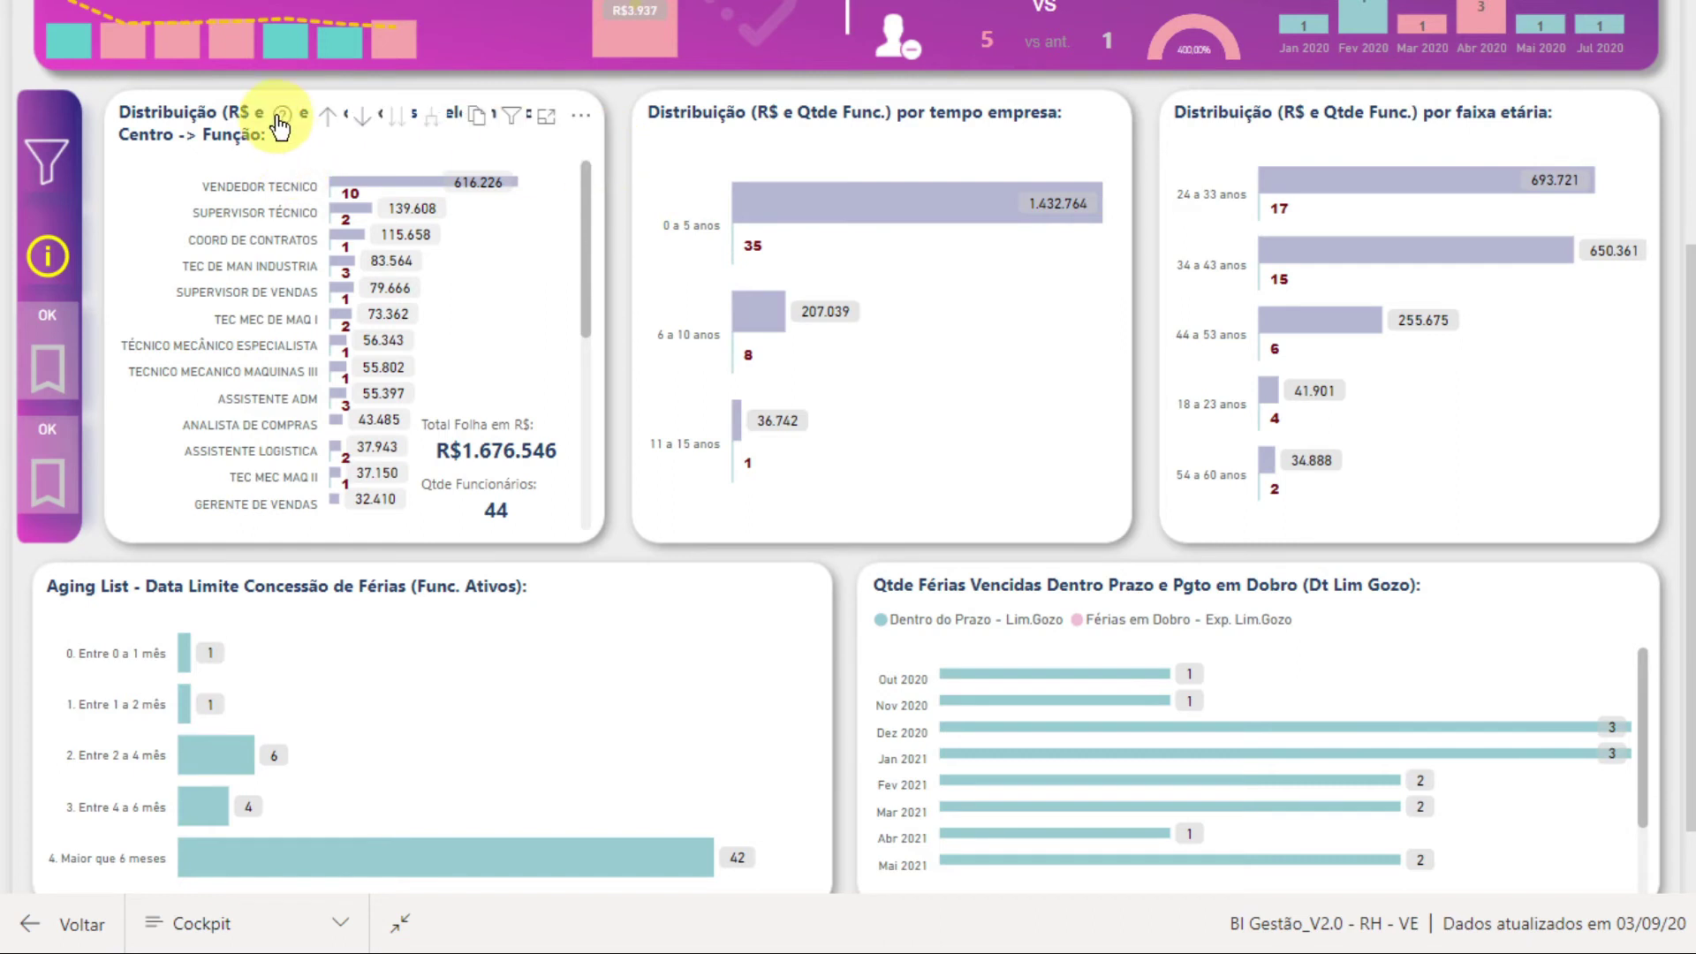
mouse_move(288, 122)
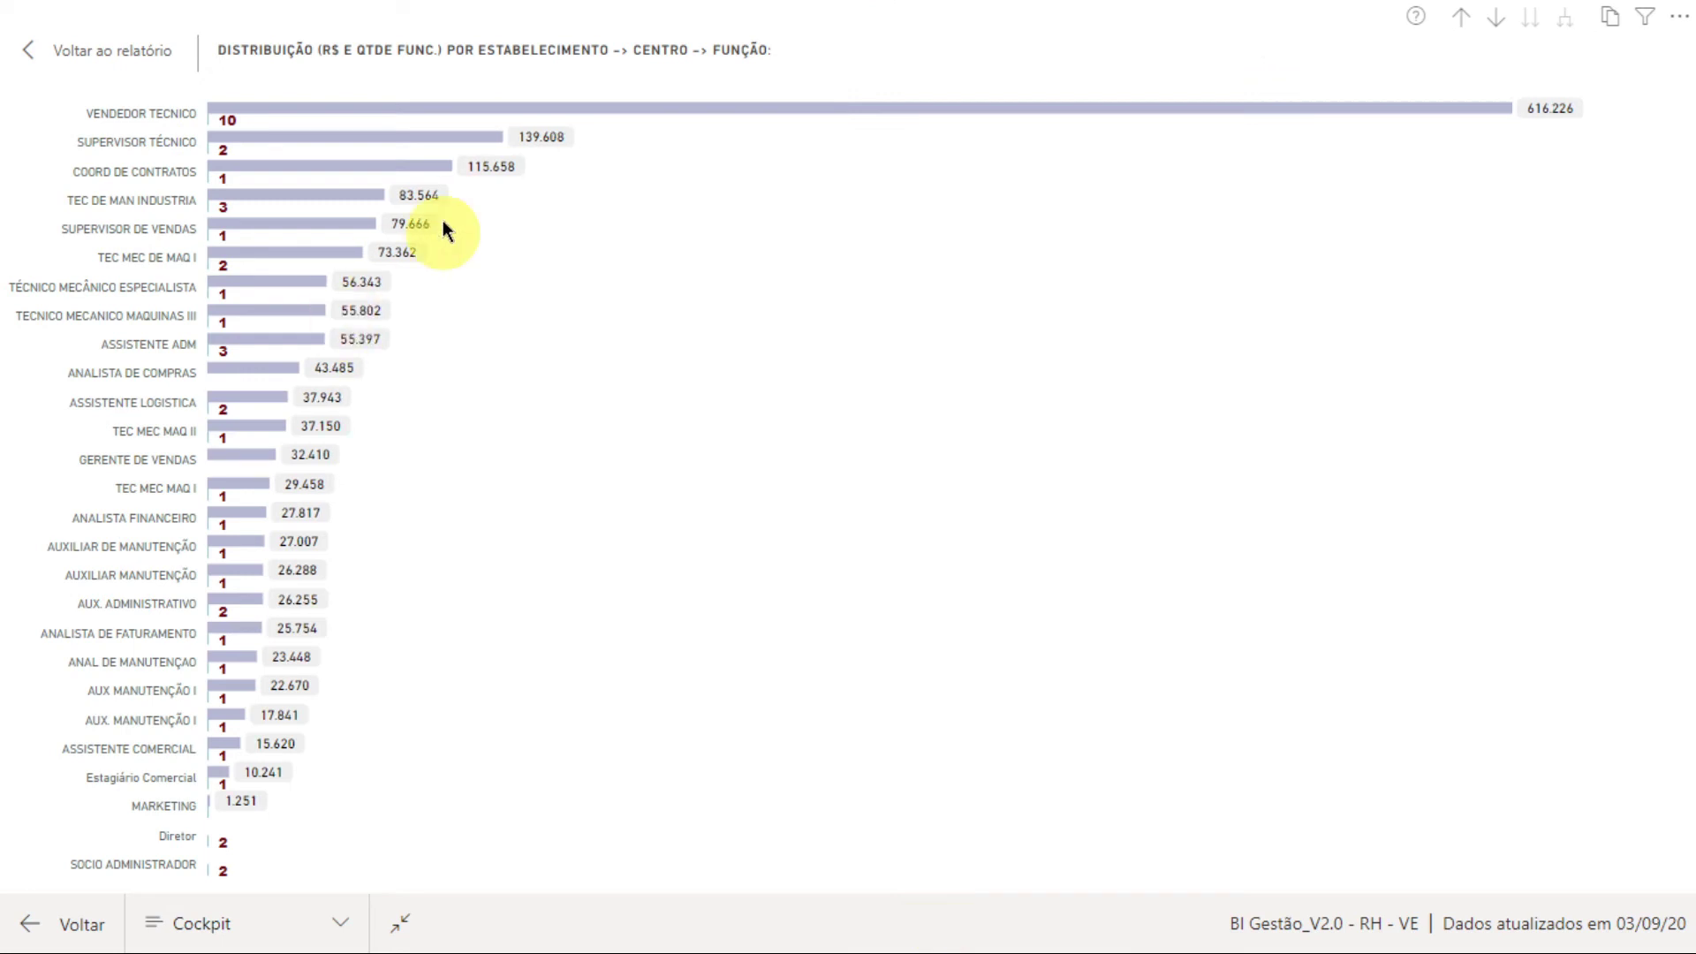
- Switch the distribution chart between the Estabelecimento, Centro and Função levels, ending at Estabelecimento to compare Matriz / Curitiba with Filial / Recife
click(1462, 16)
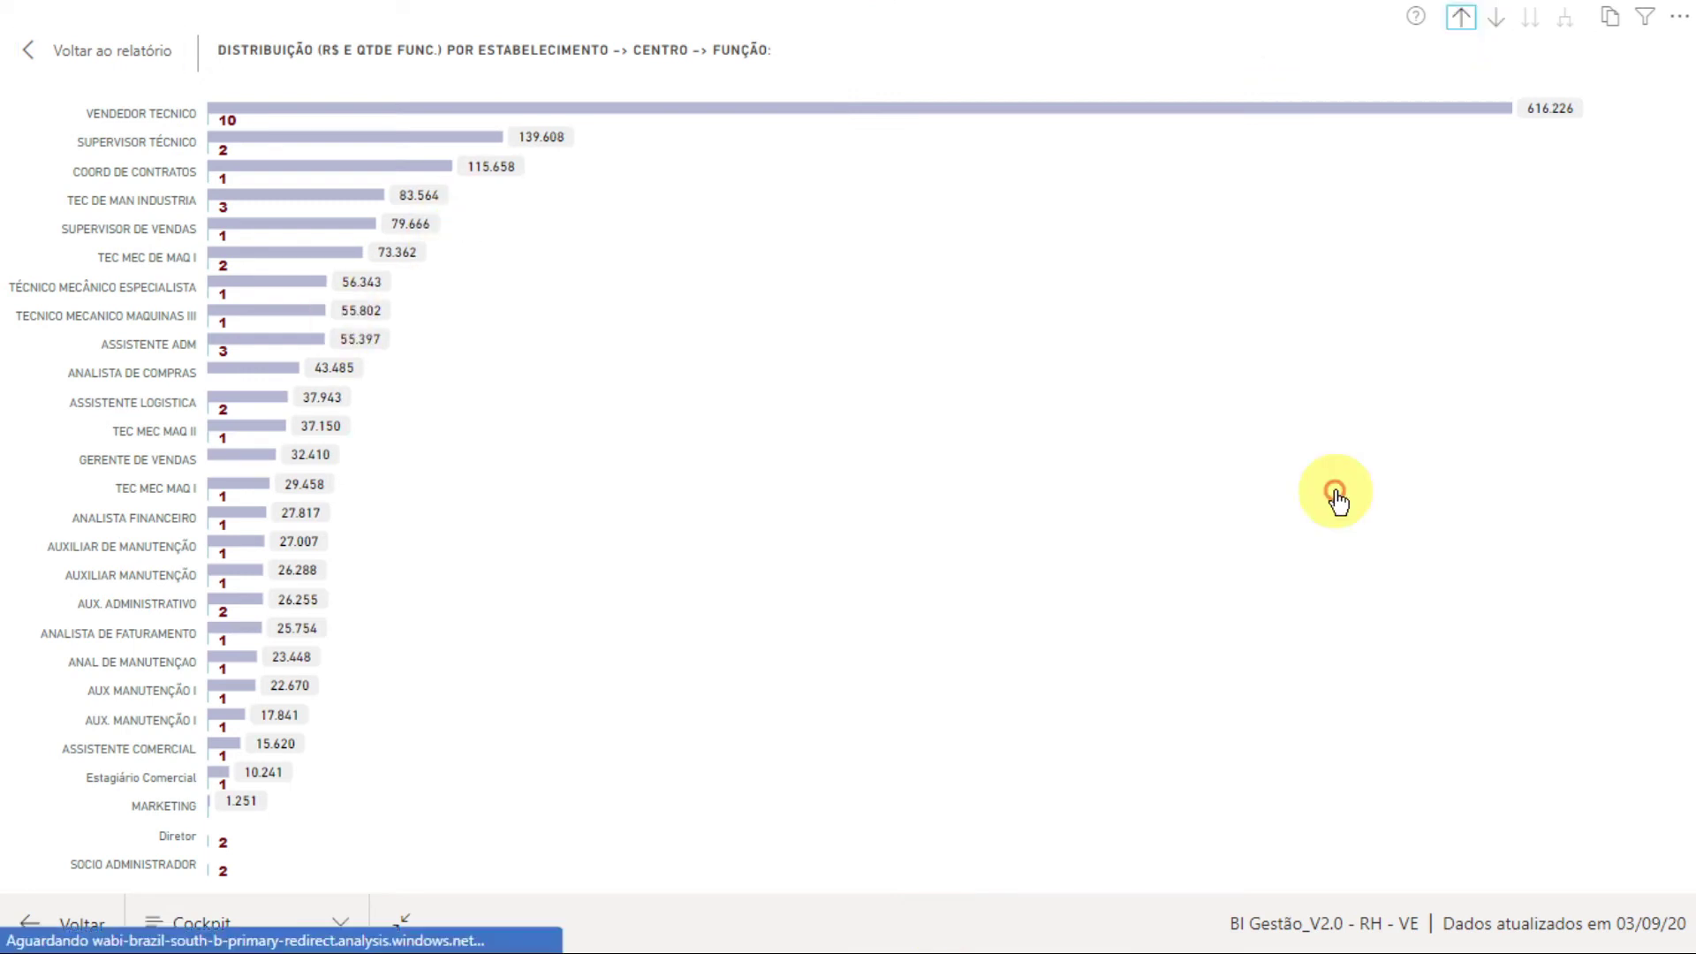
click(1459, 20)
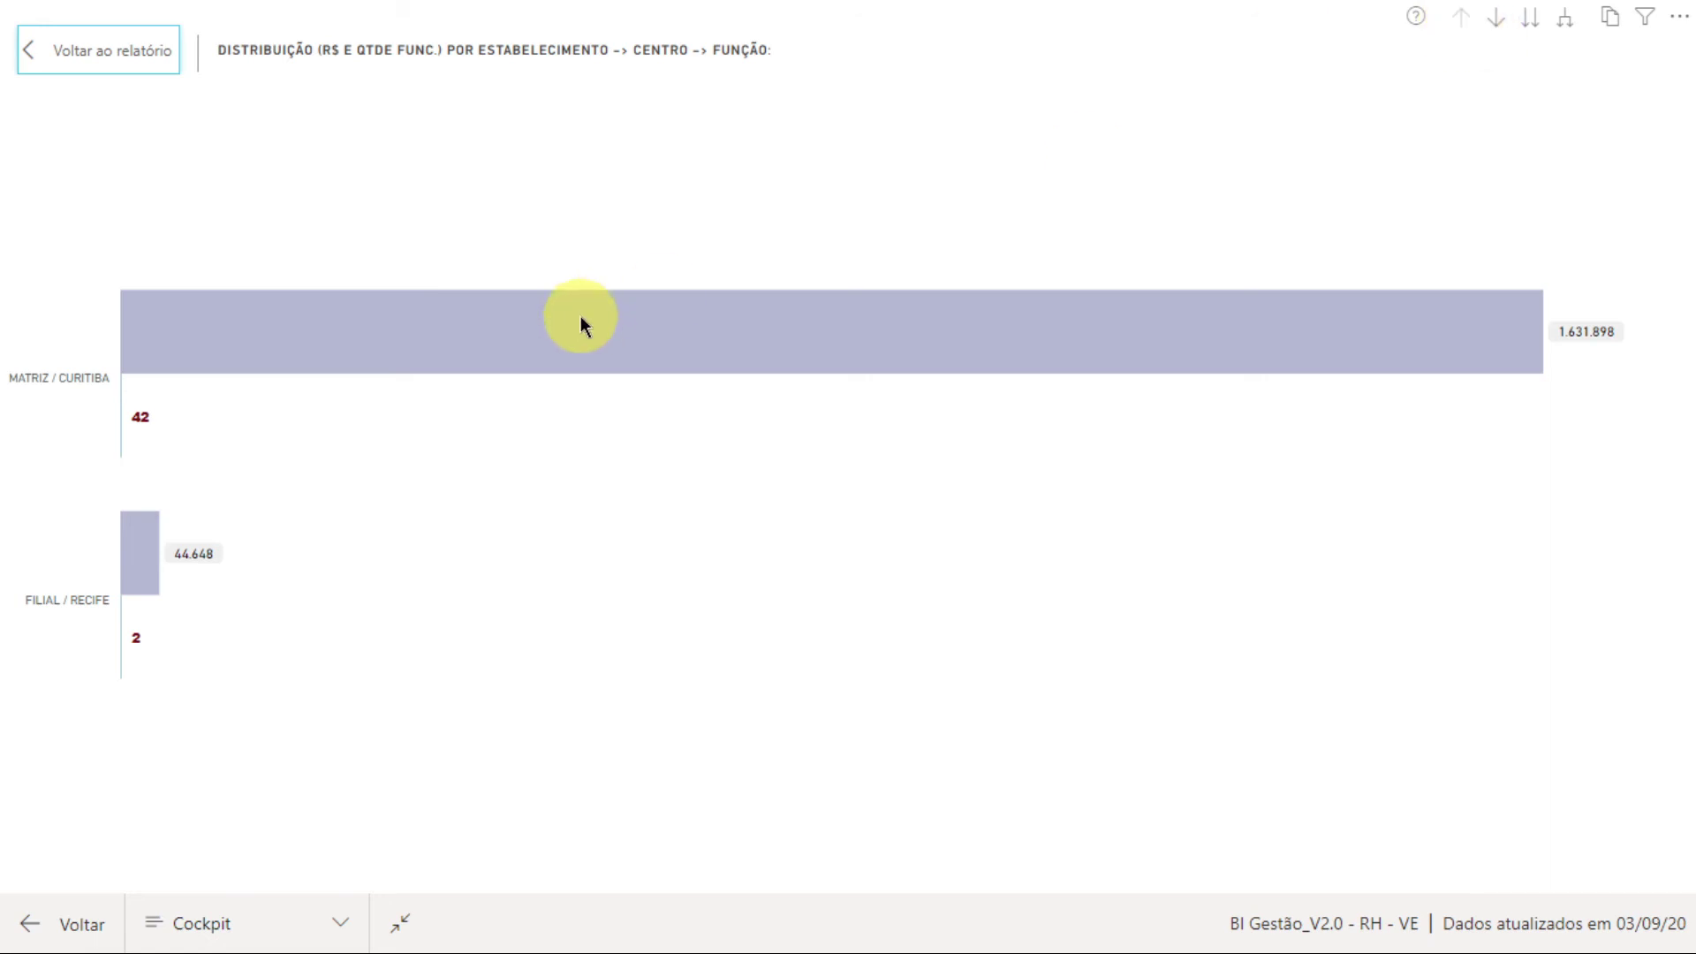
click(1534, 19)
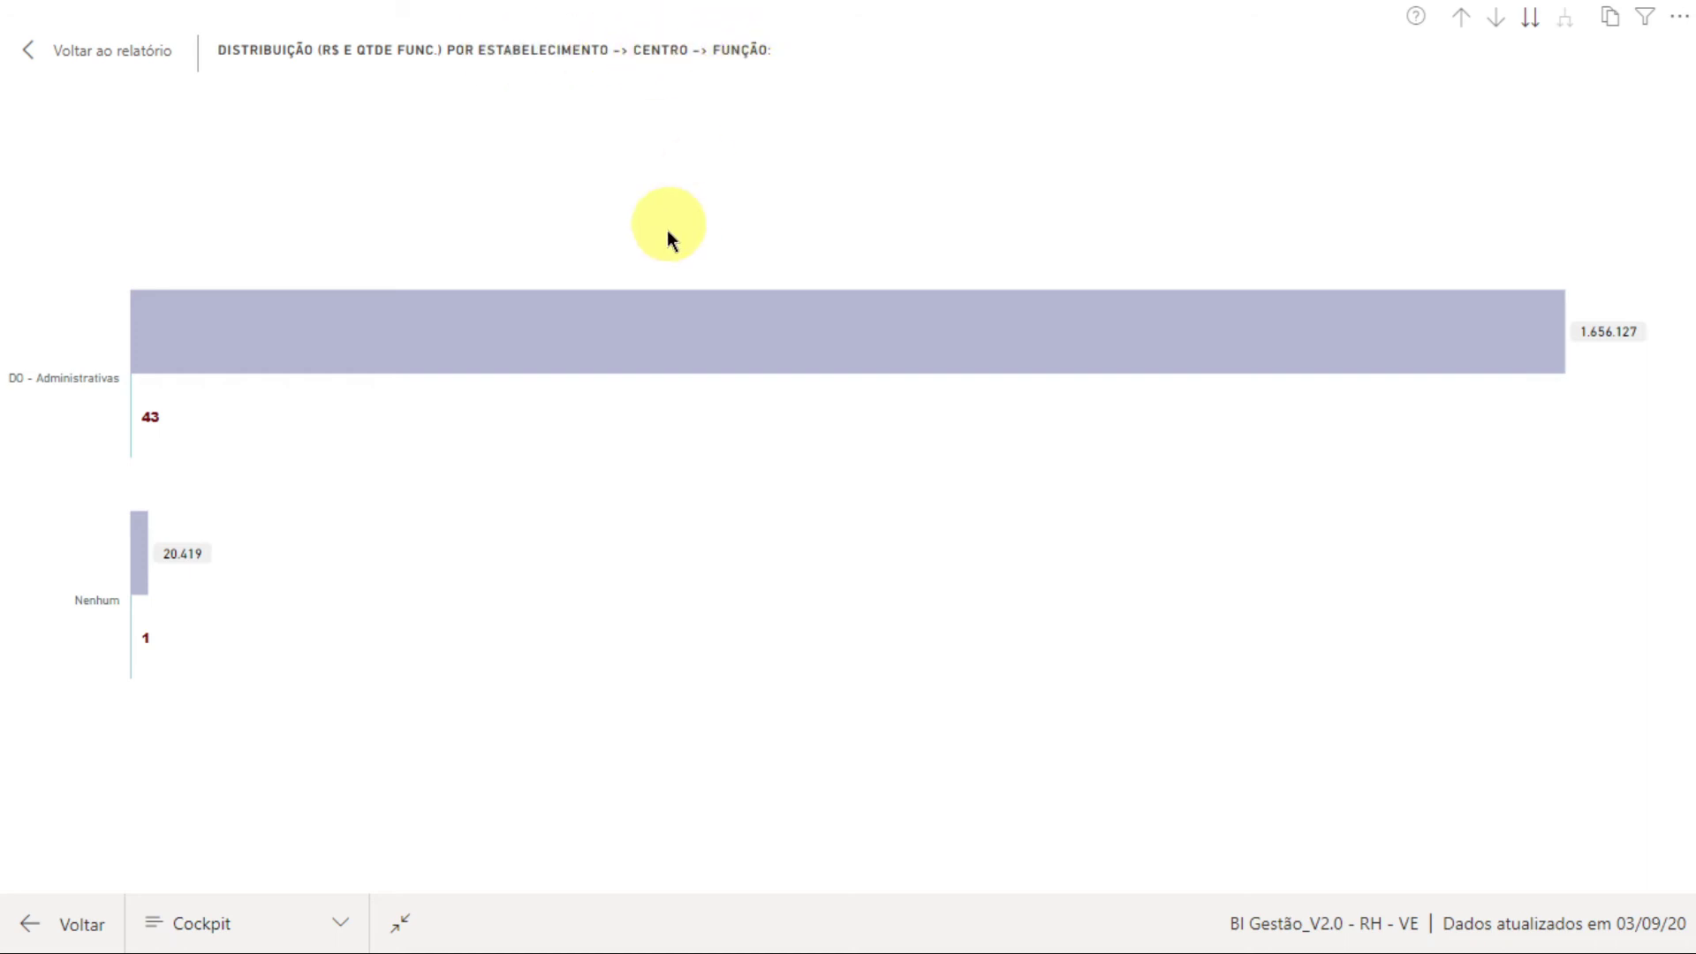
click(1529, 19)
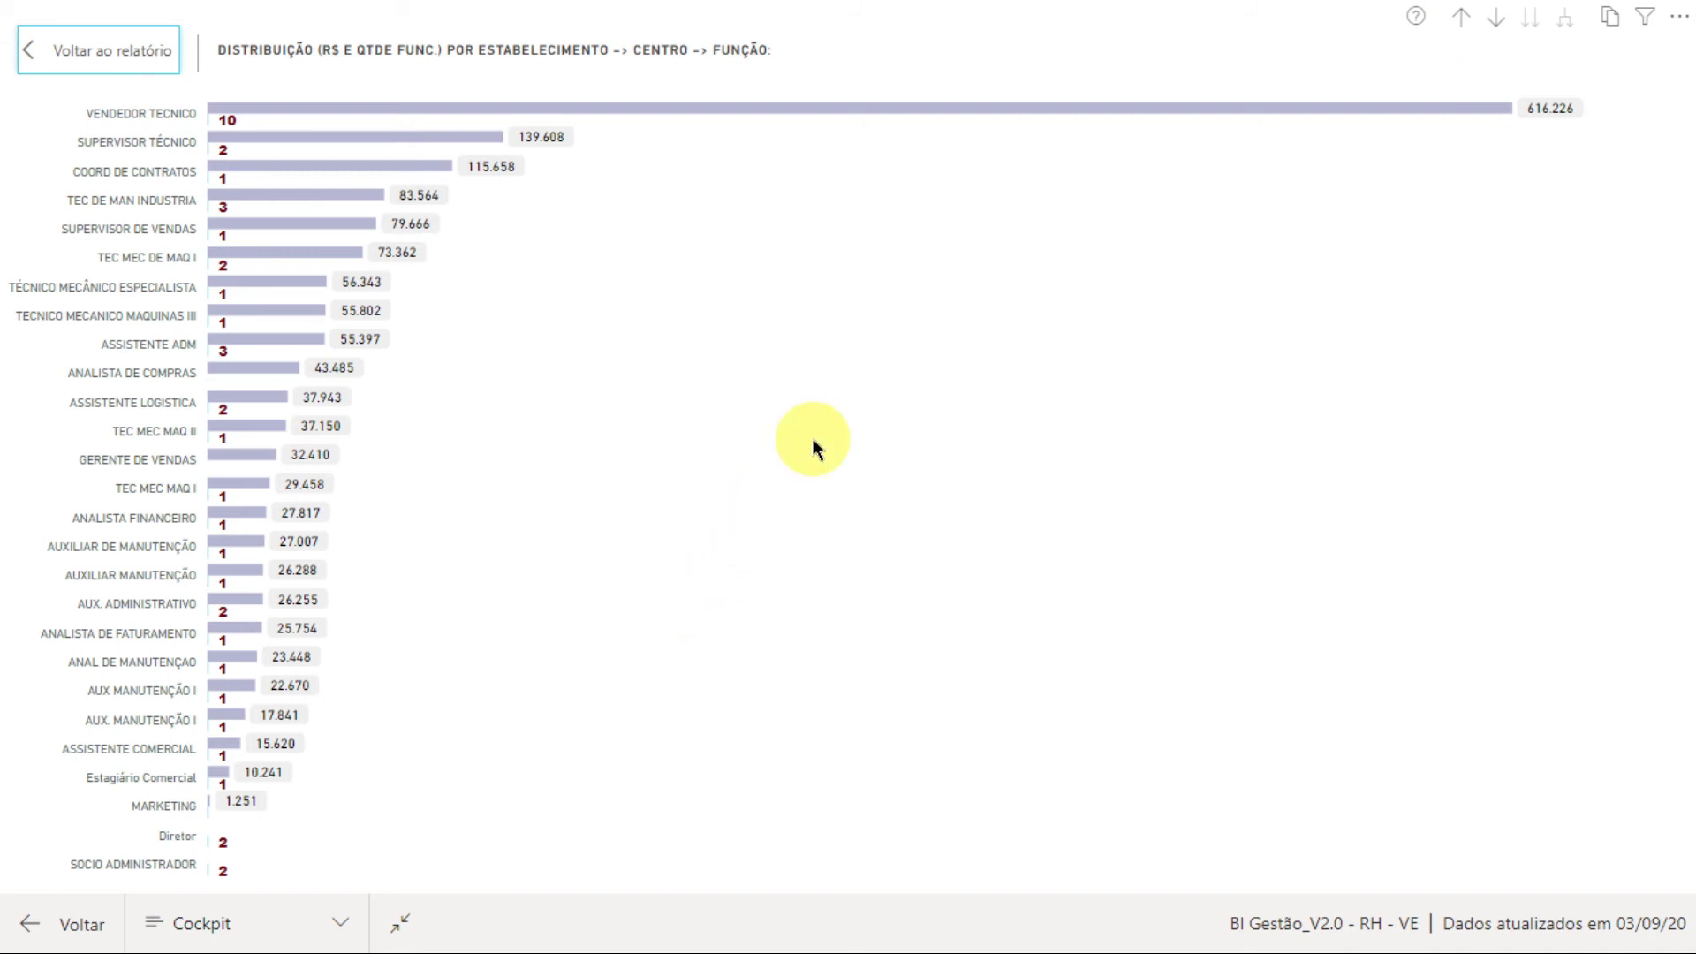
click(1462, 18)
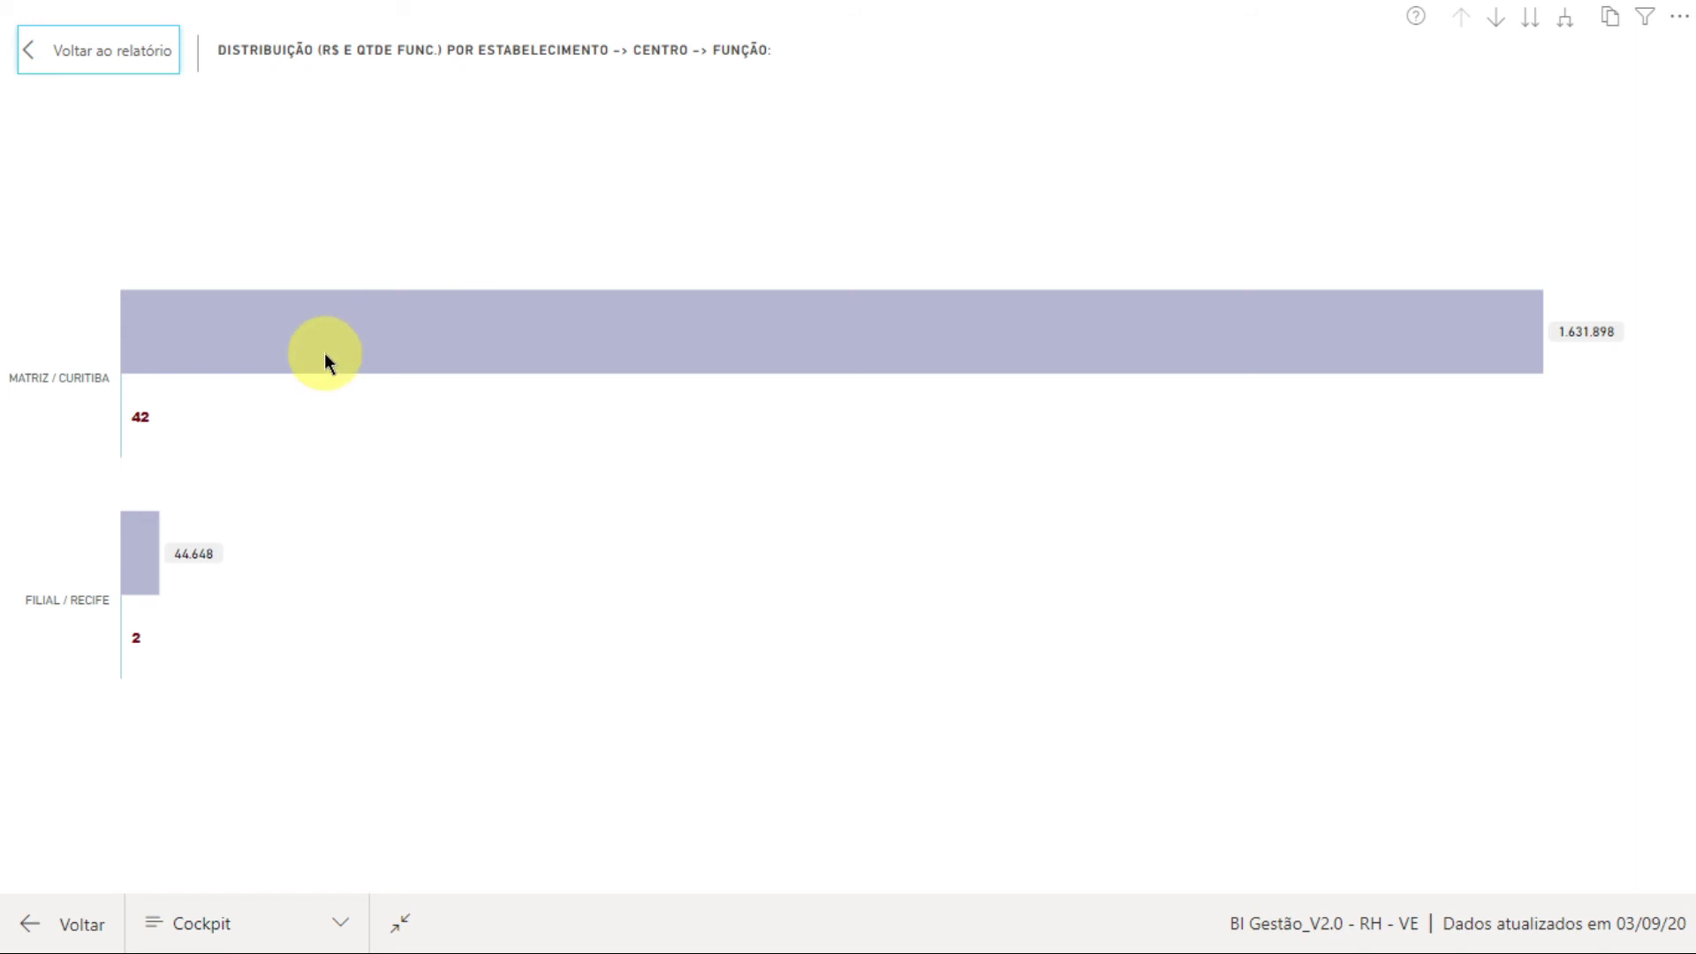
mouse_move(325, 354)
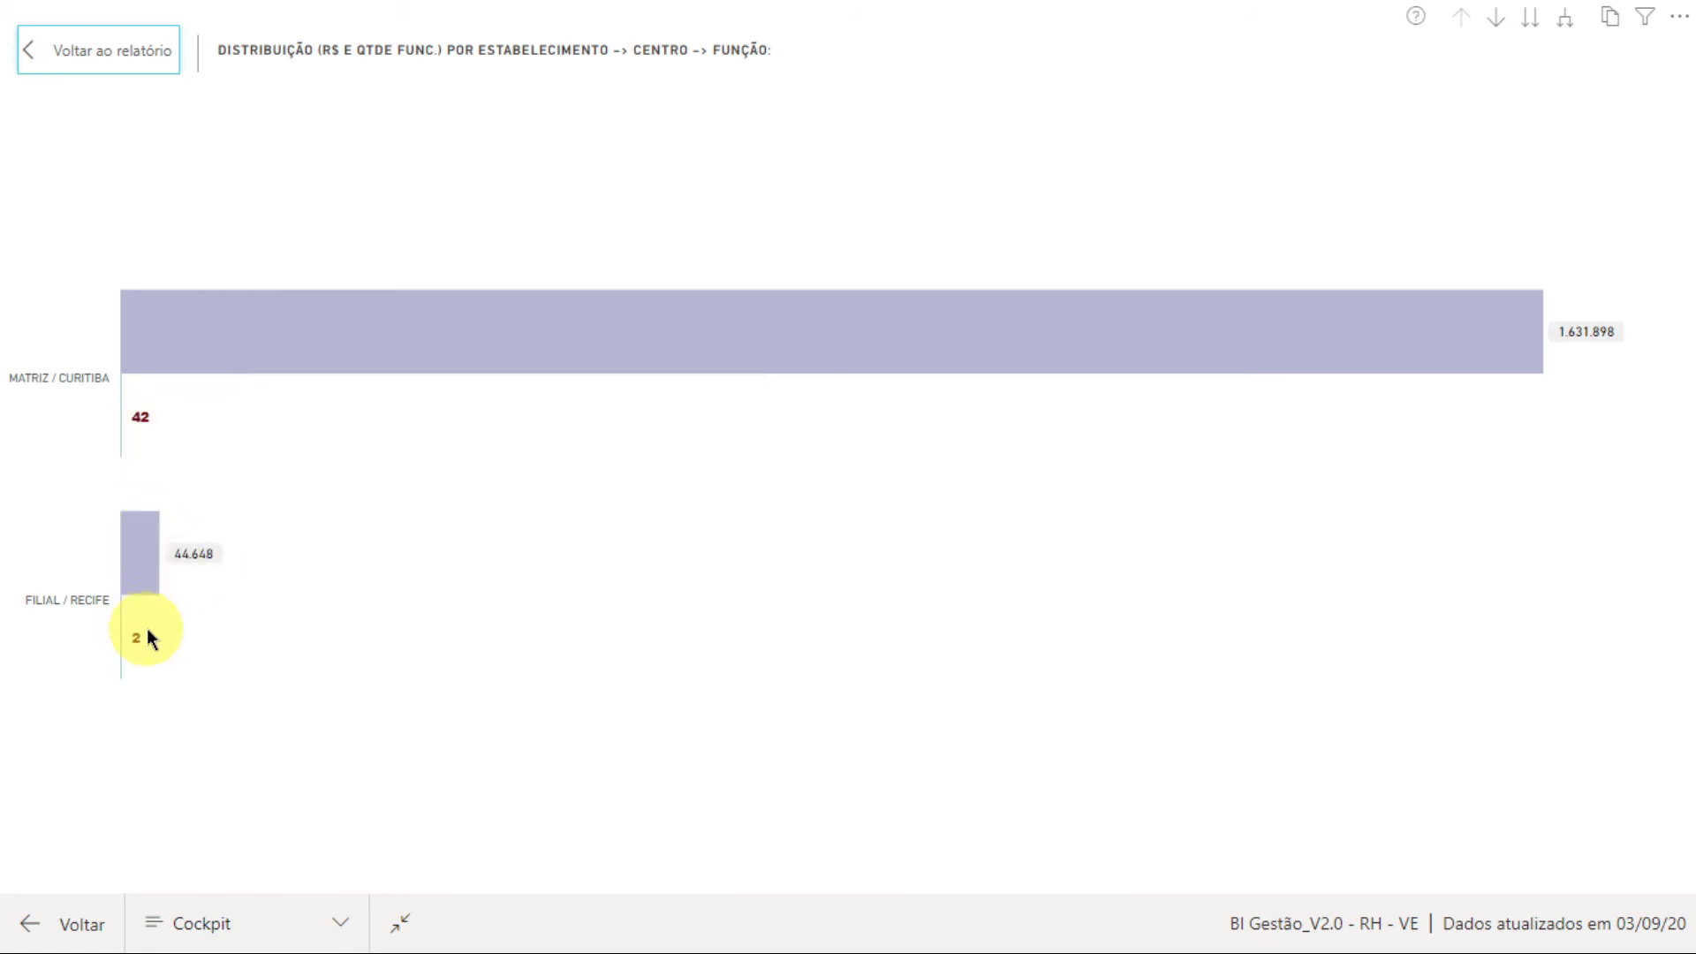
- View the gender breakdown of the Matriz / Curitiba bar and drill through to Detalhamento RH Indicadores
mouse_move(597, 339)
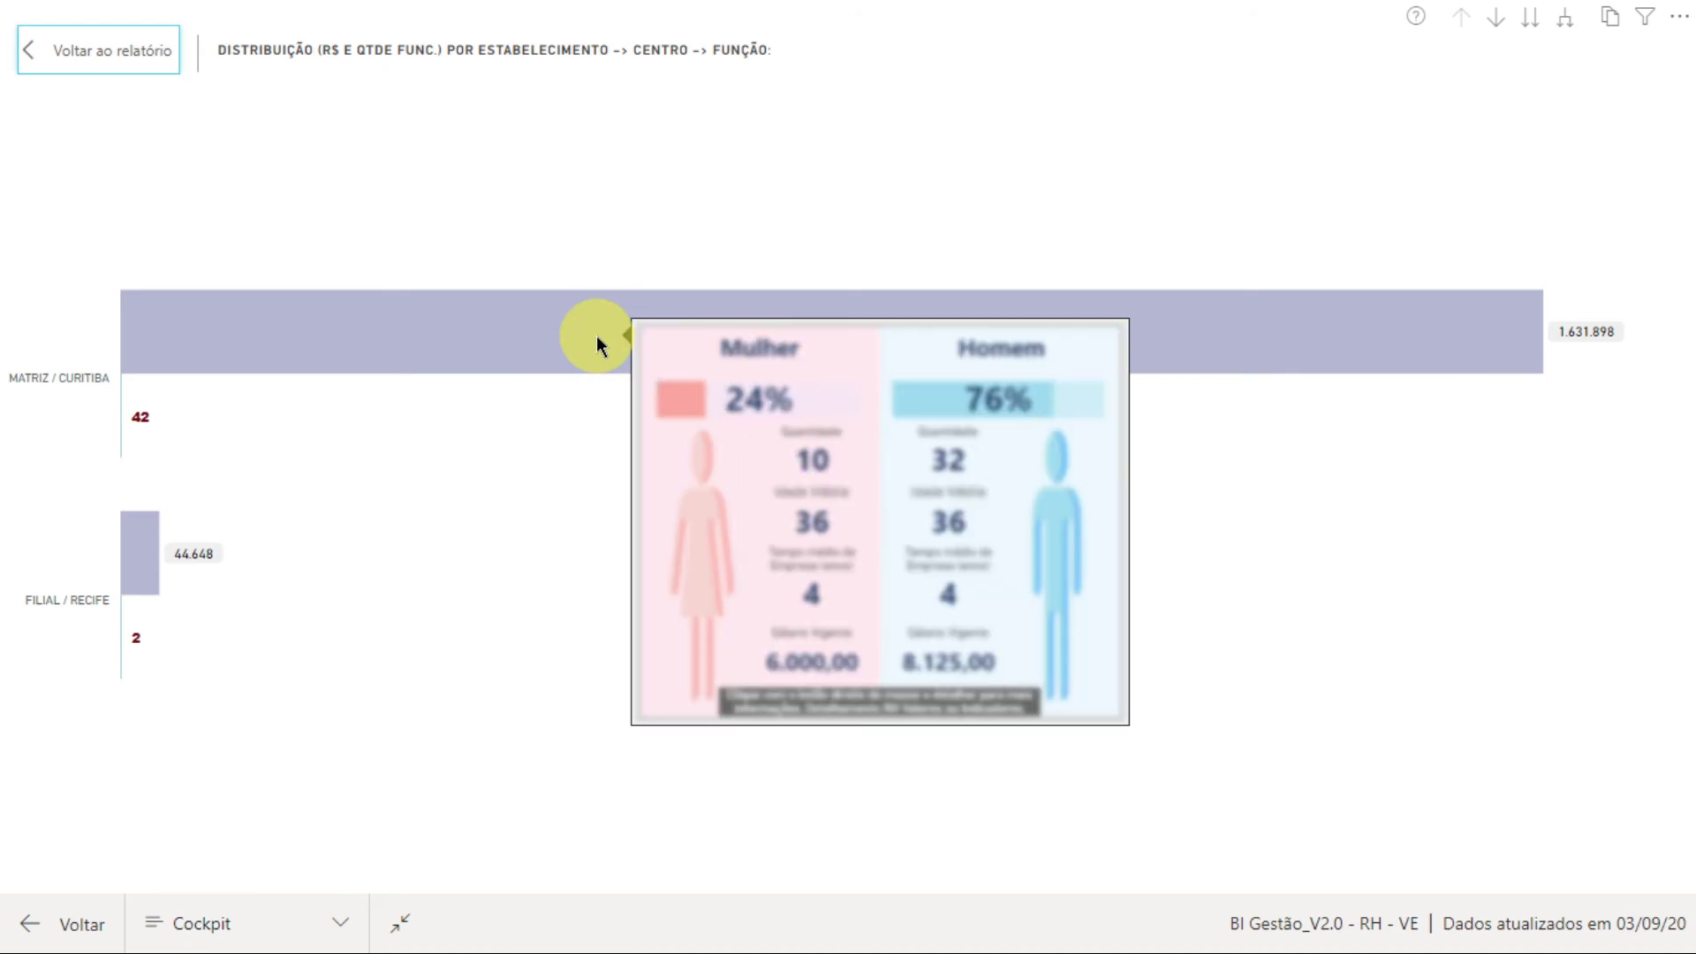
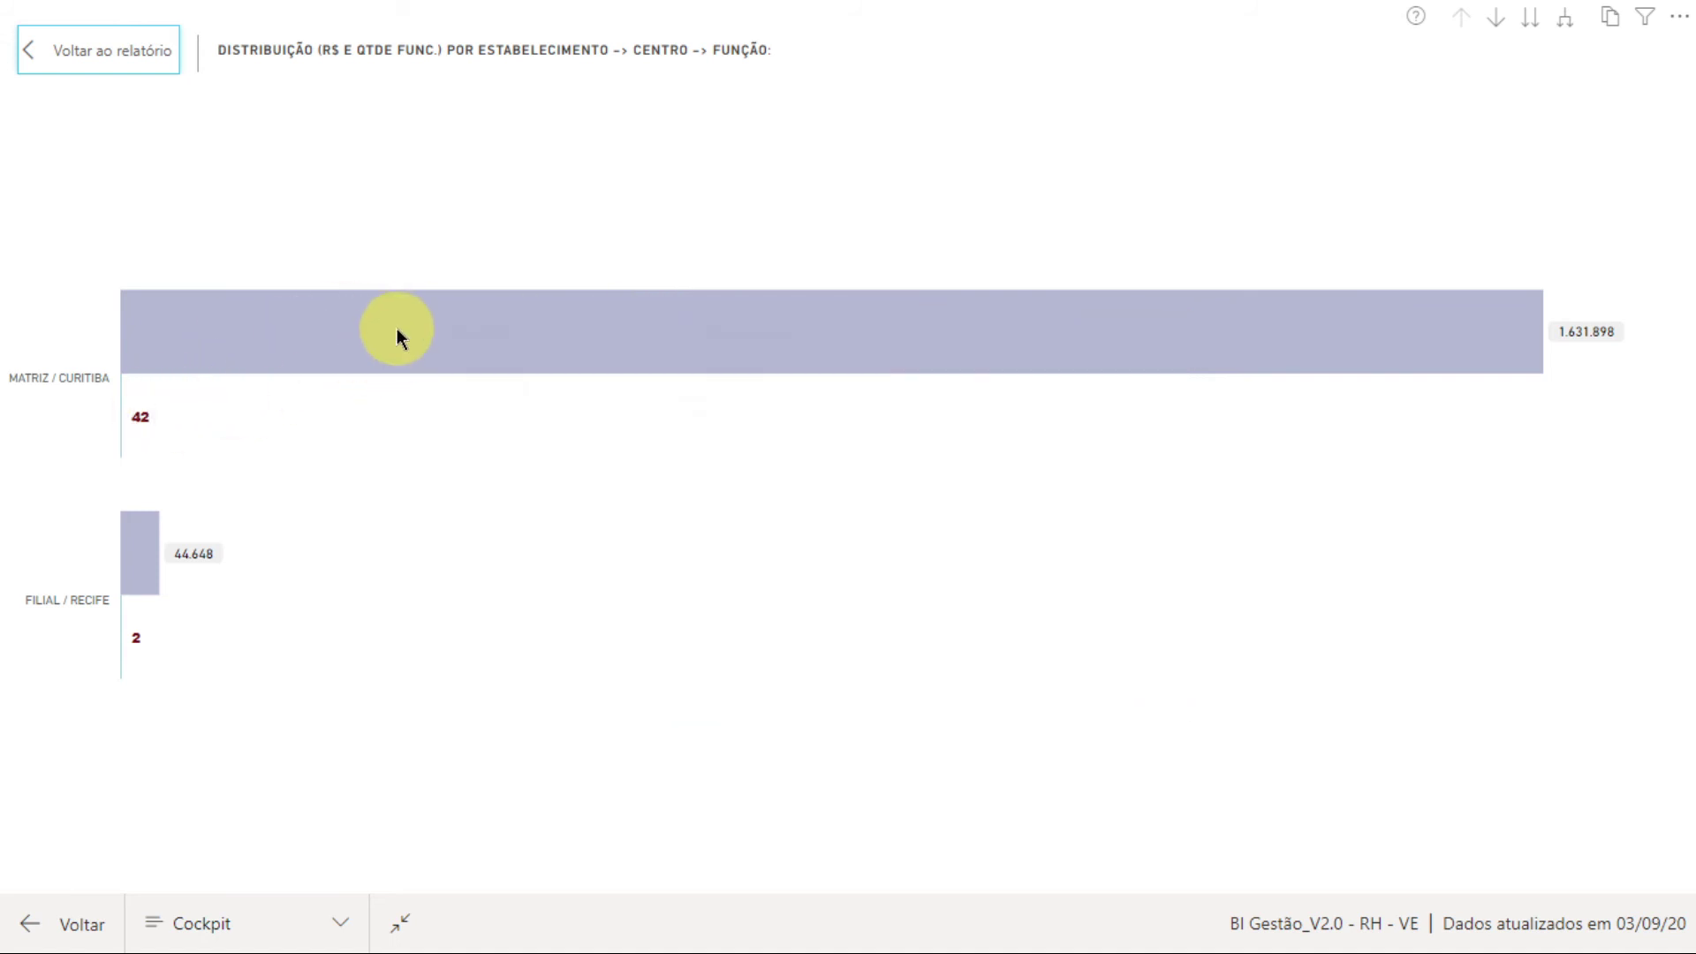
mouse_move(392, 332)
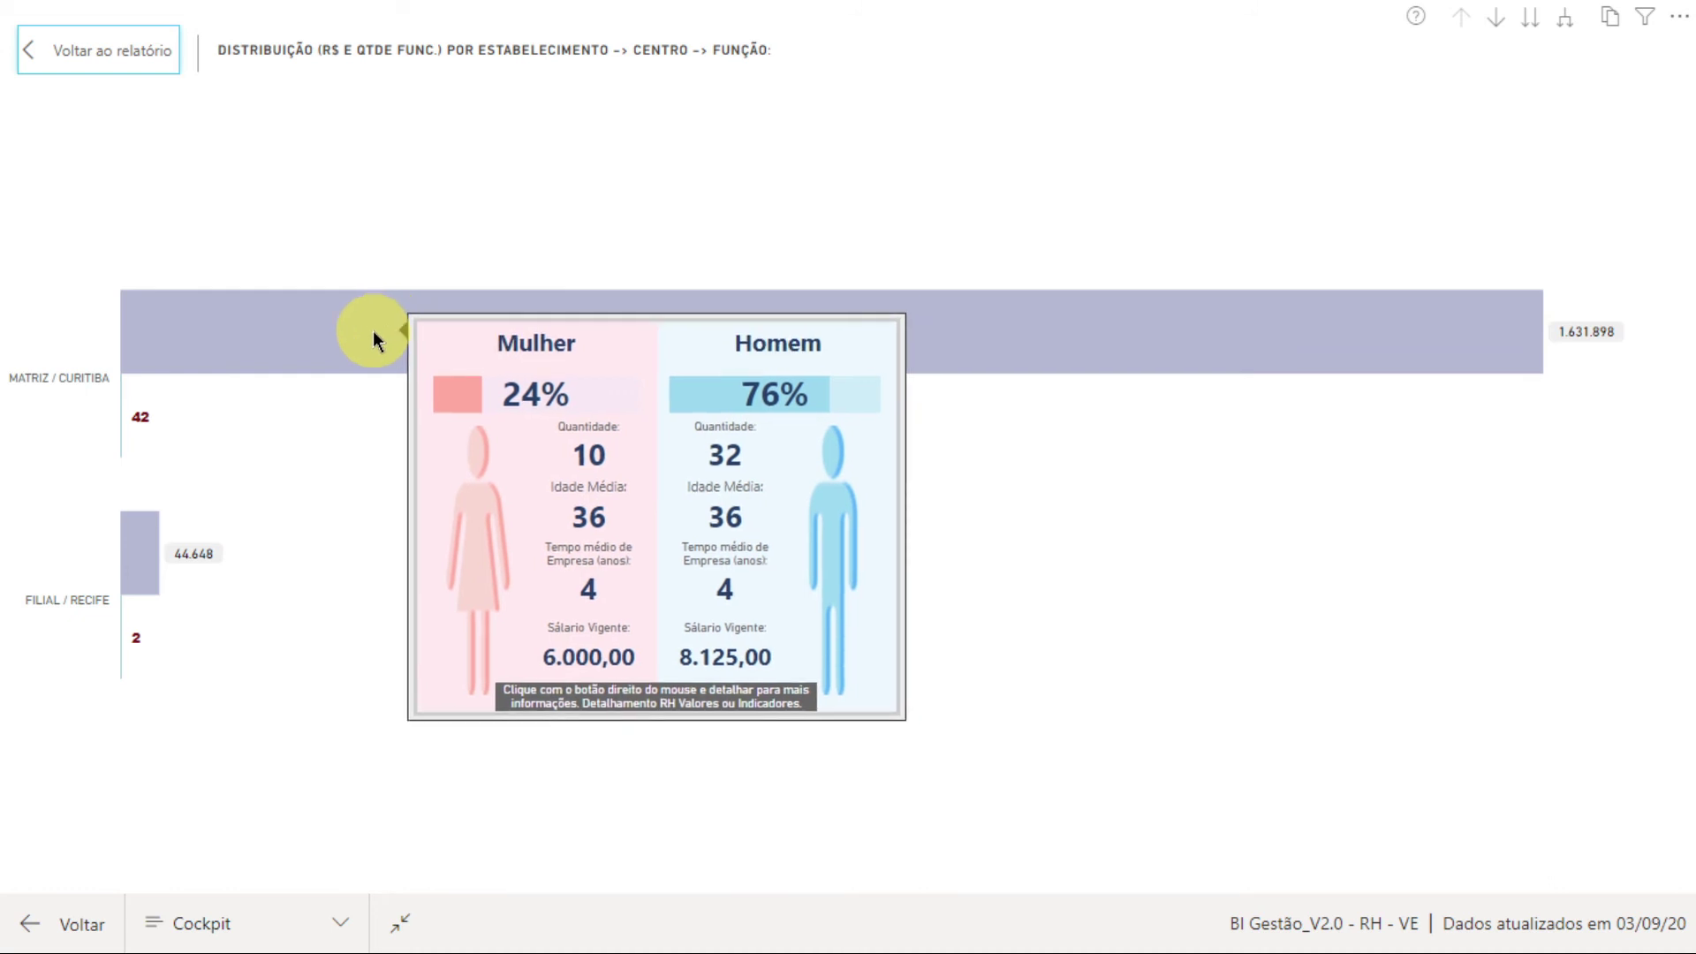
right_click(362, 338)
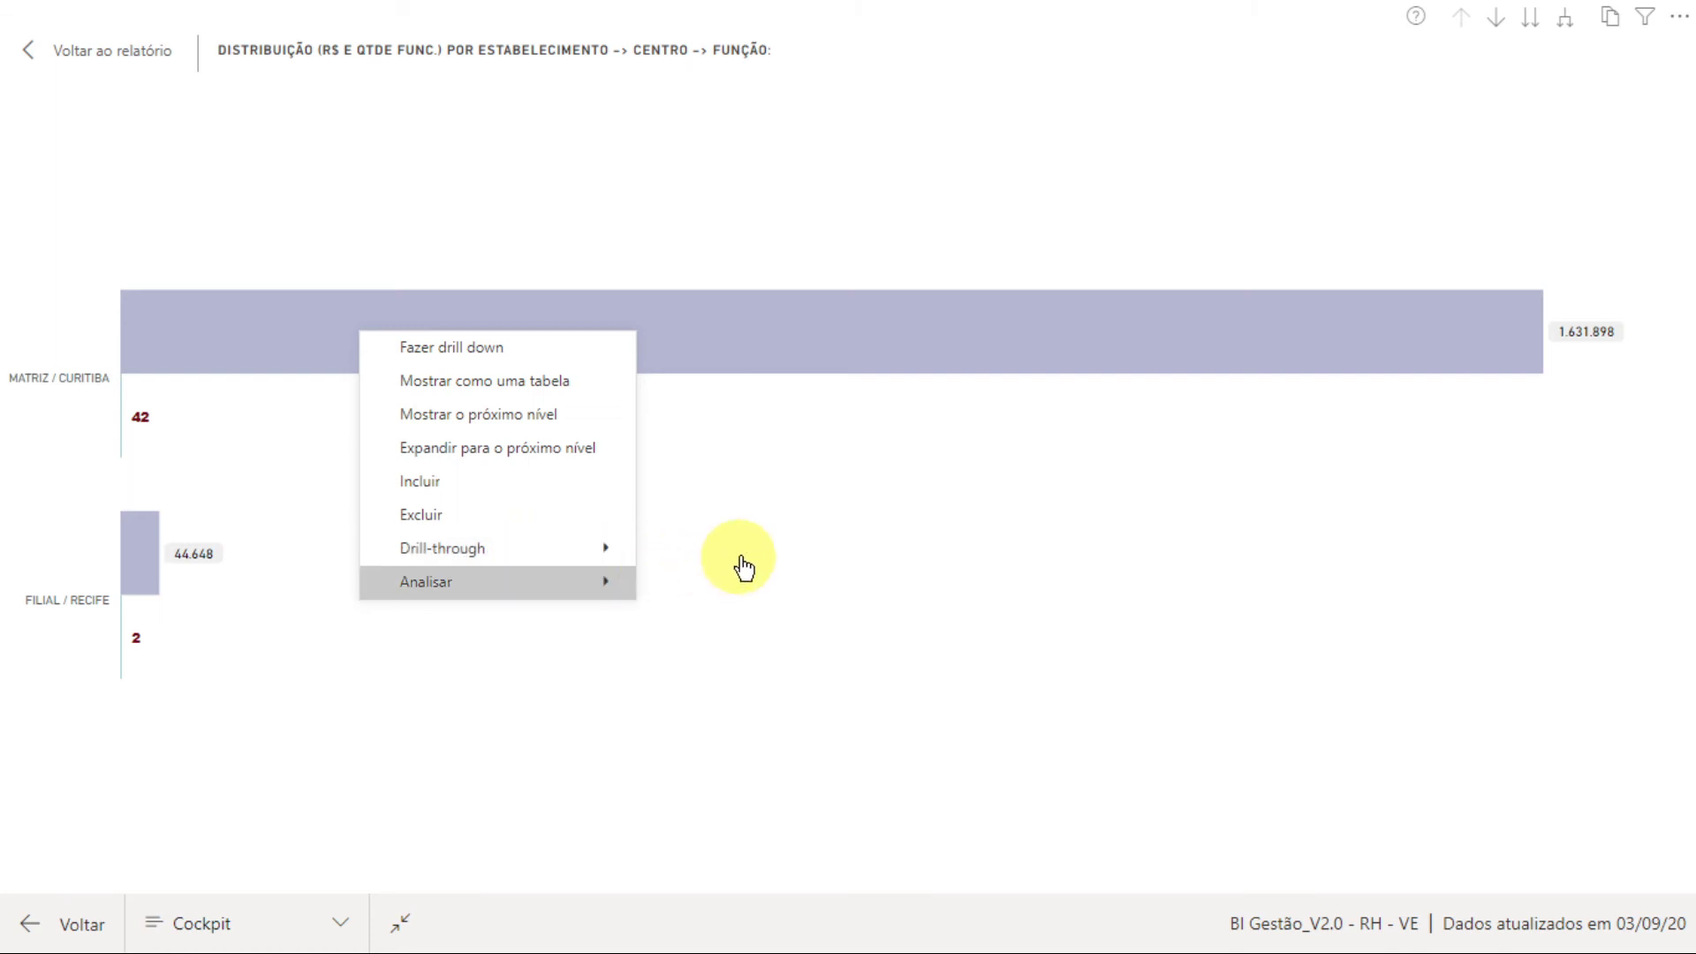
mouse_move(613, 552)
click(717, 555)
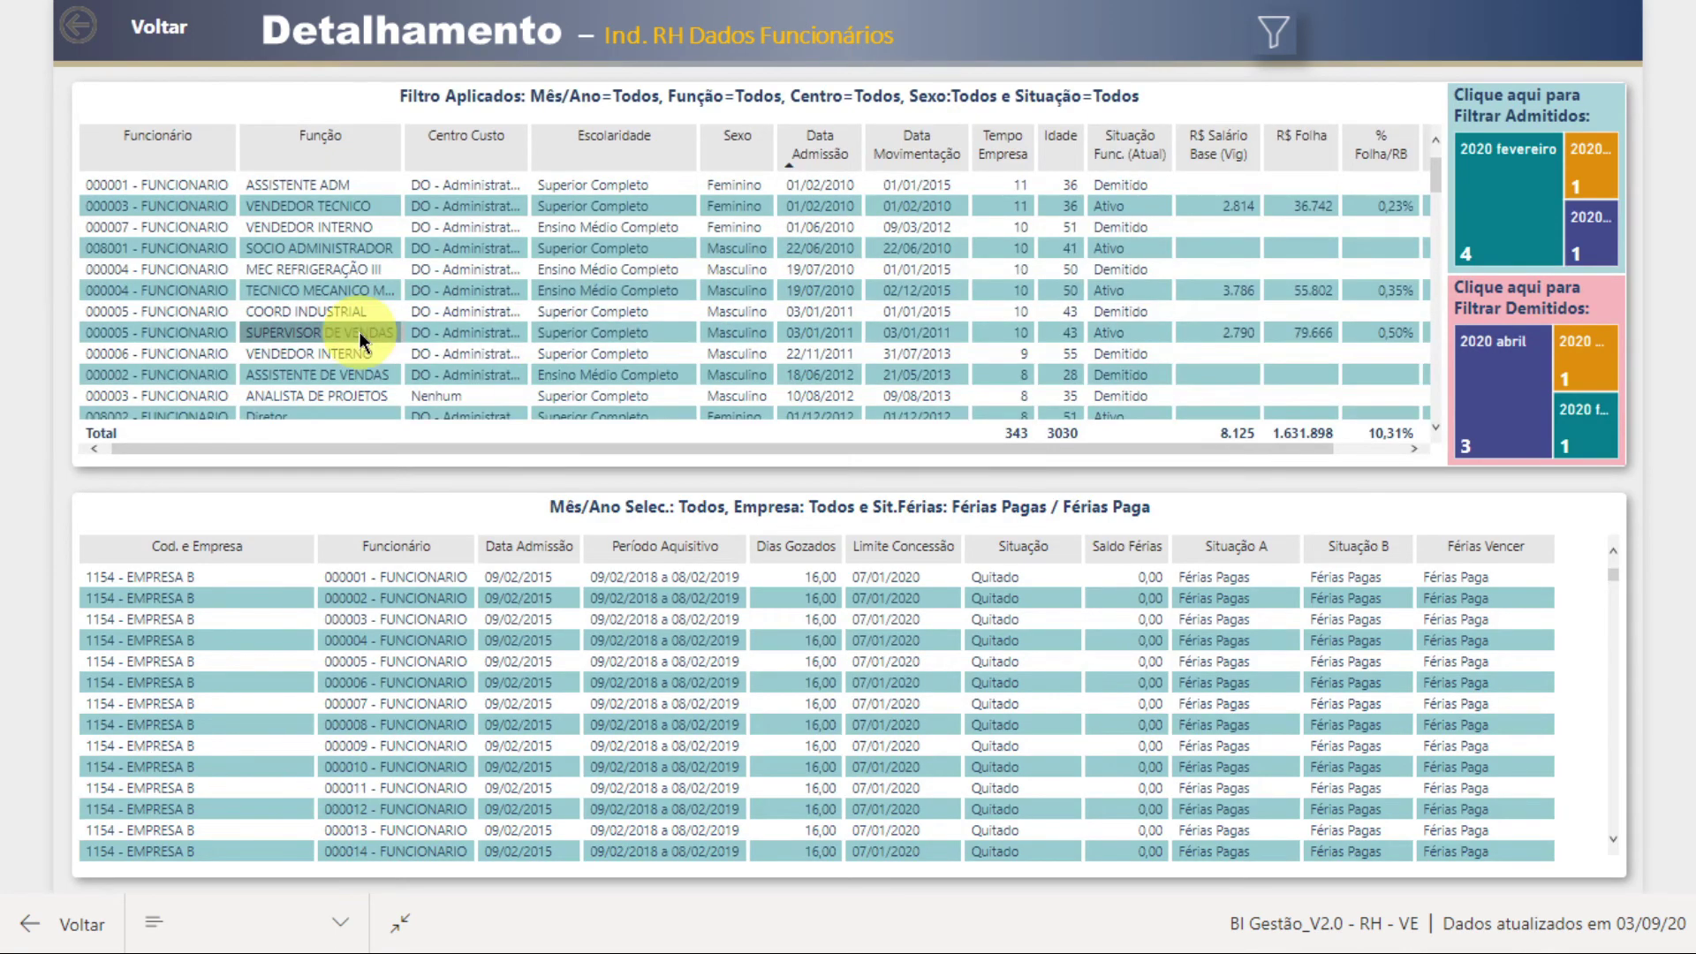
- Review the Matriz / Curitiba employee table down to its last rows, check the admissions and dismissals filter charts, and return to the overview
scroll(294, 278, down, 6)
scroll(290, 279, up, 6)
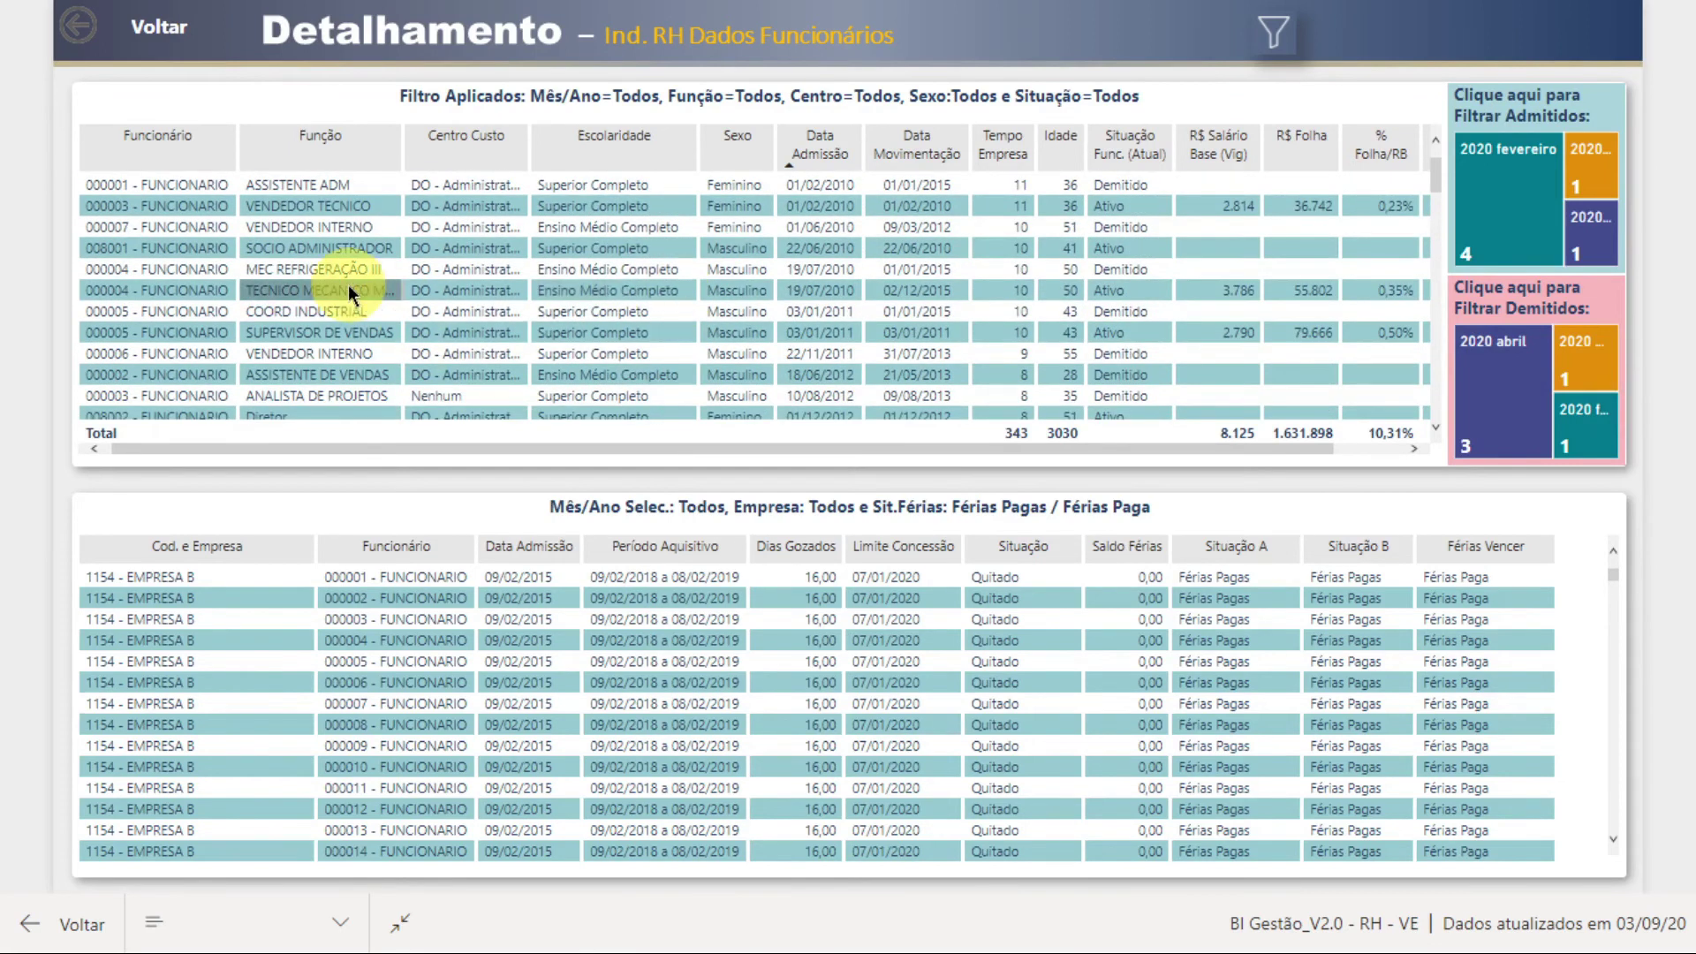
scroll(827, 321, down, 2)
scroll(892, 336, down, 4)
scroll(892, 337, down, 8)
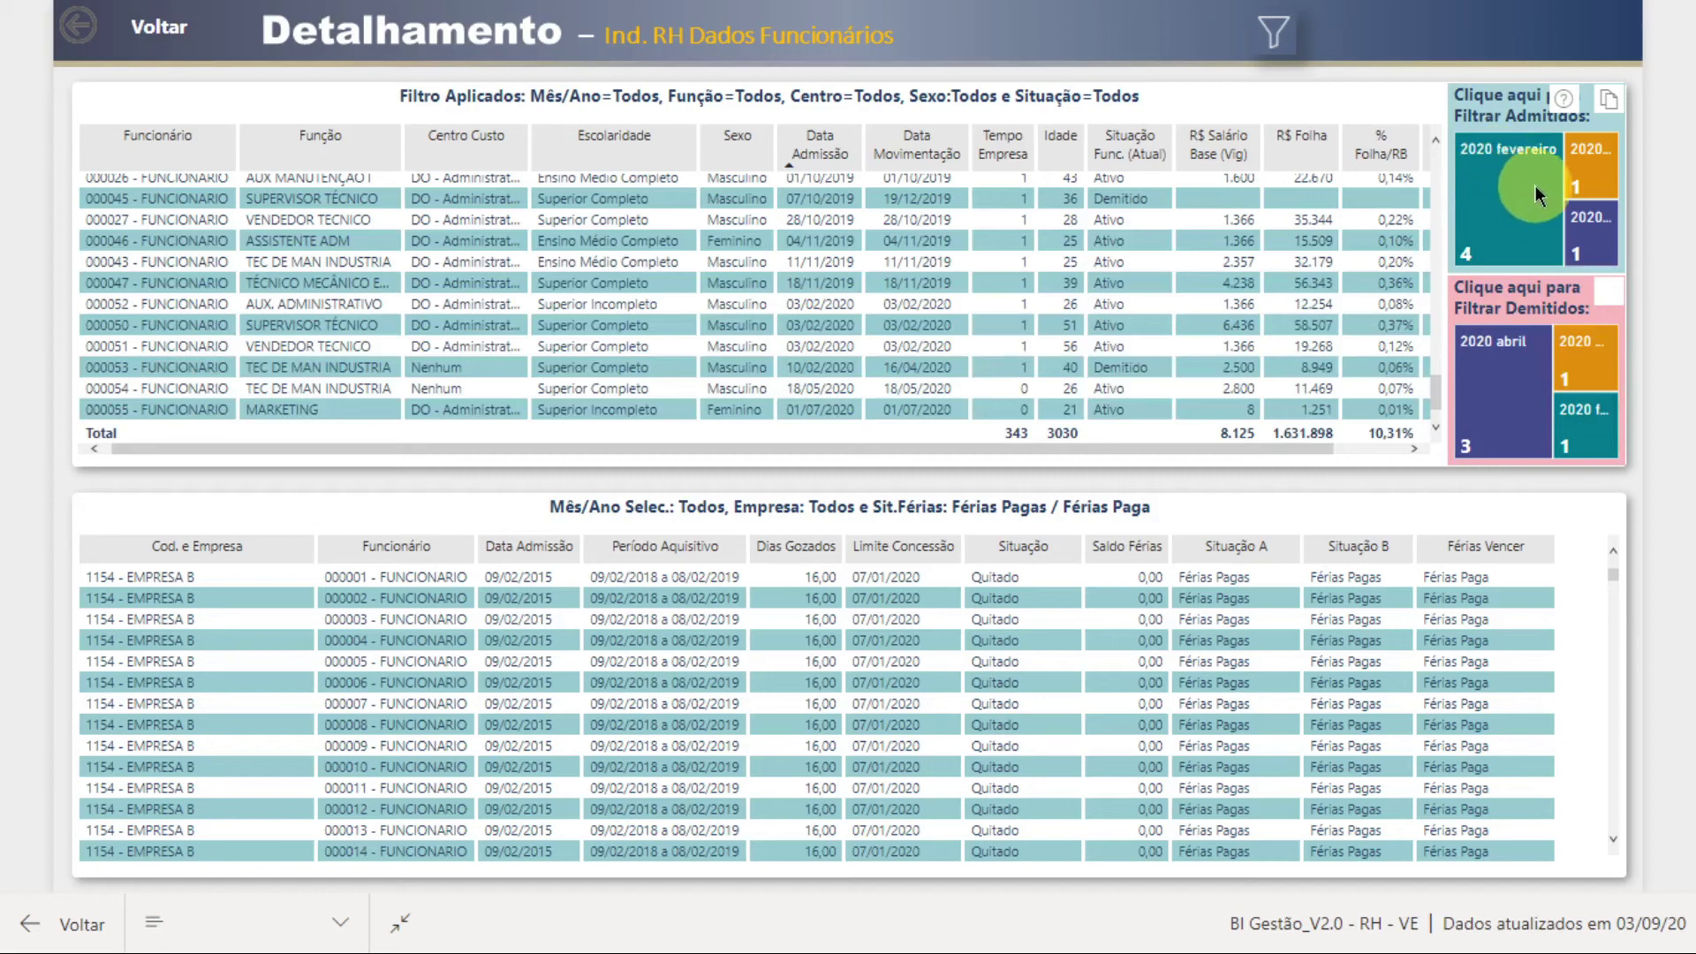
mouse_move(1518, 362)
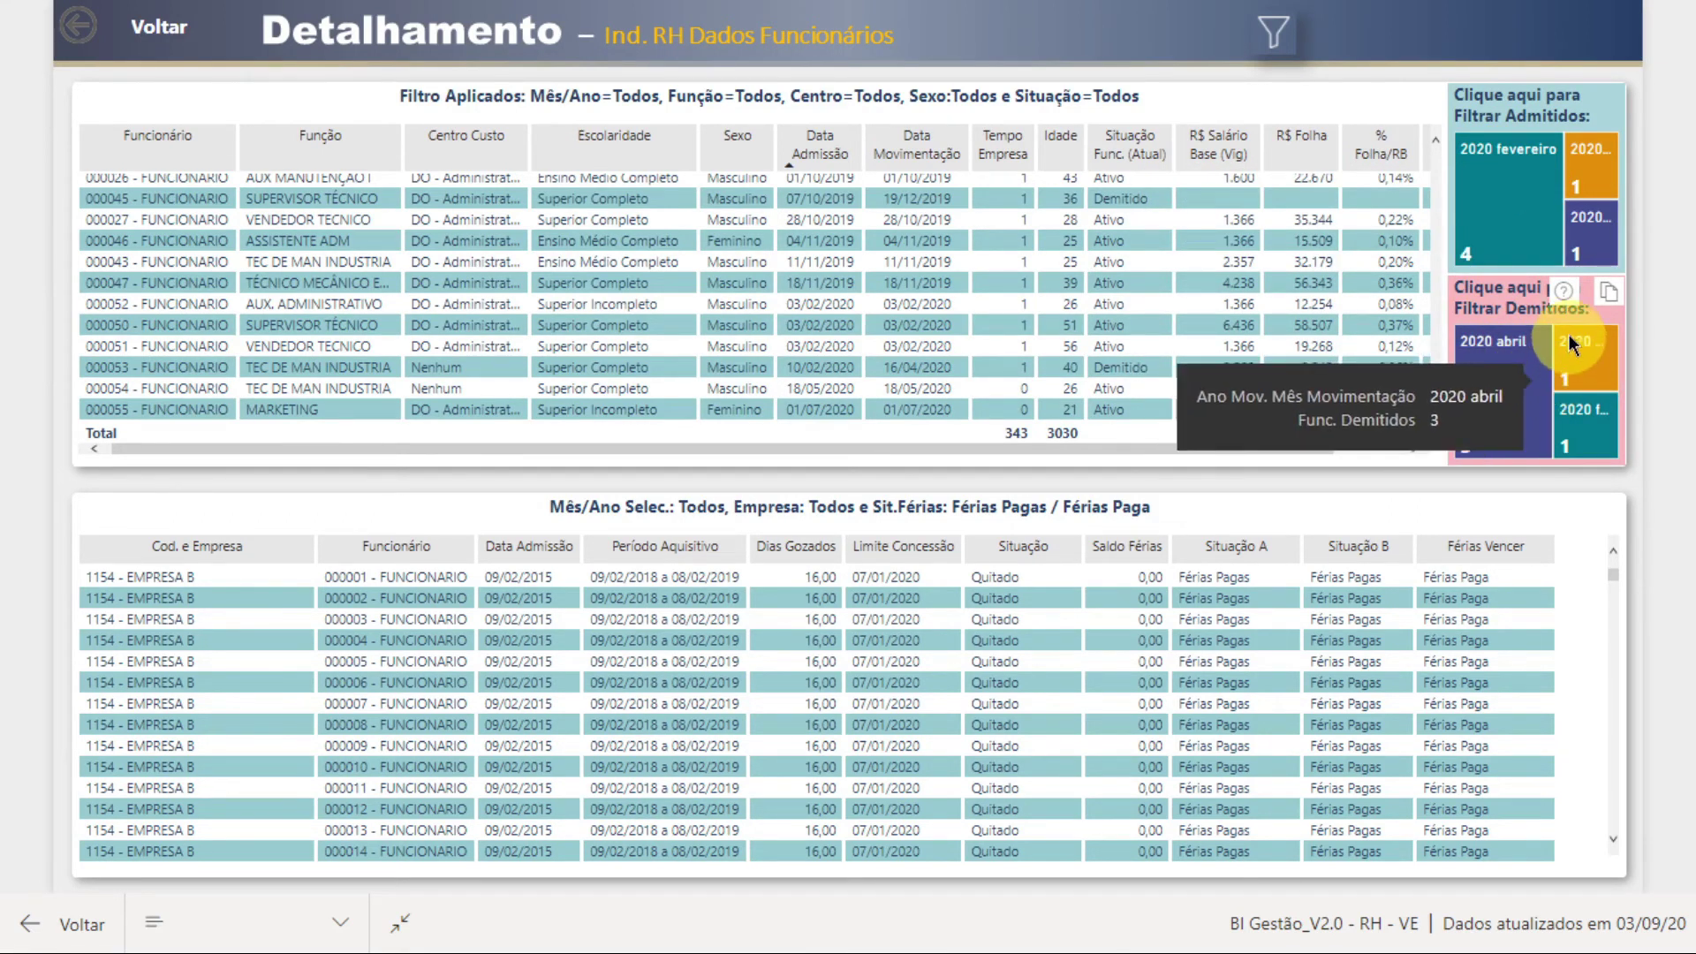
mouse_move(1565, 294)
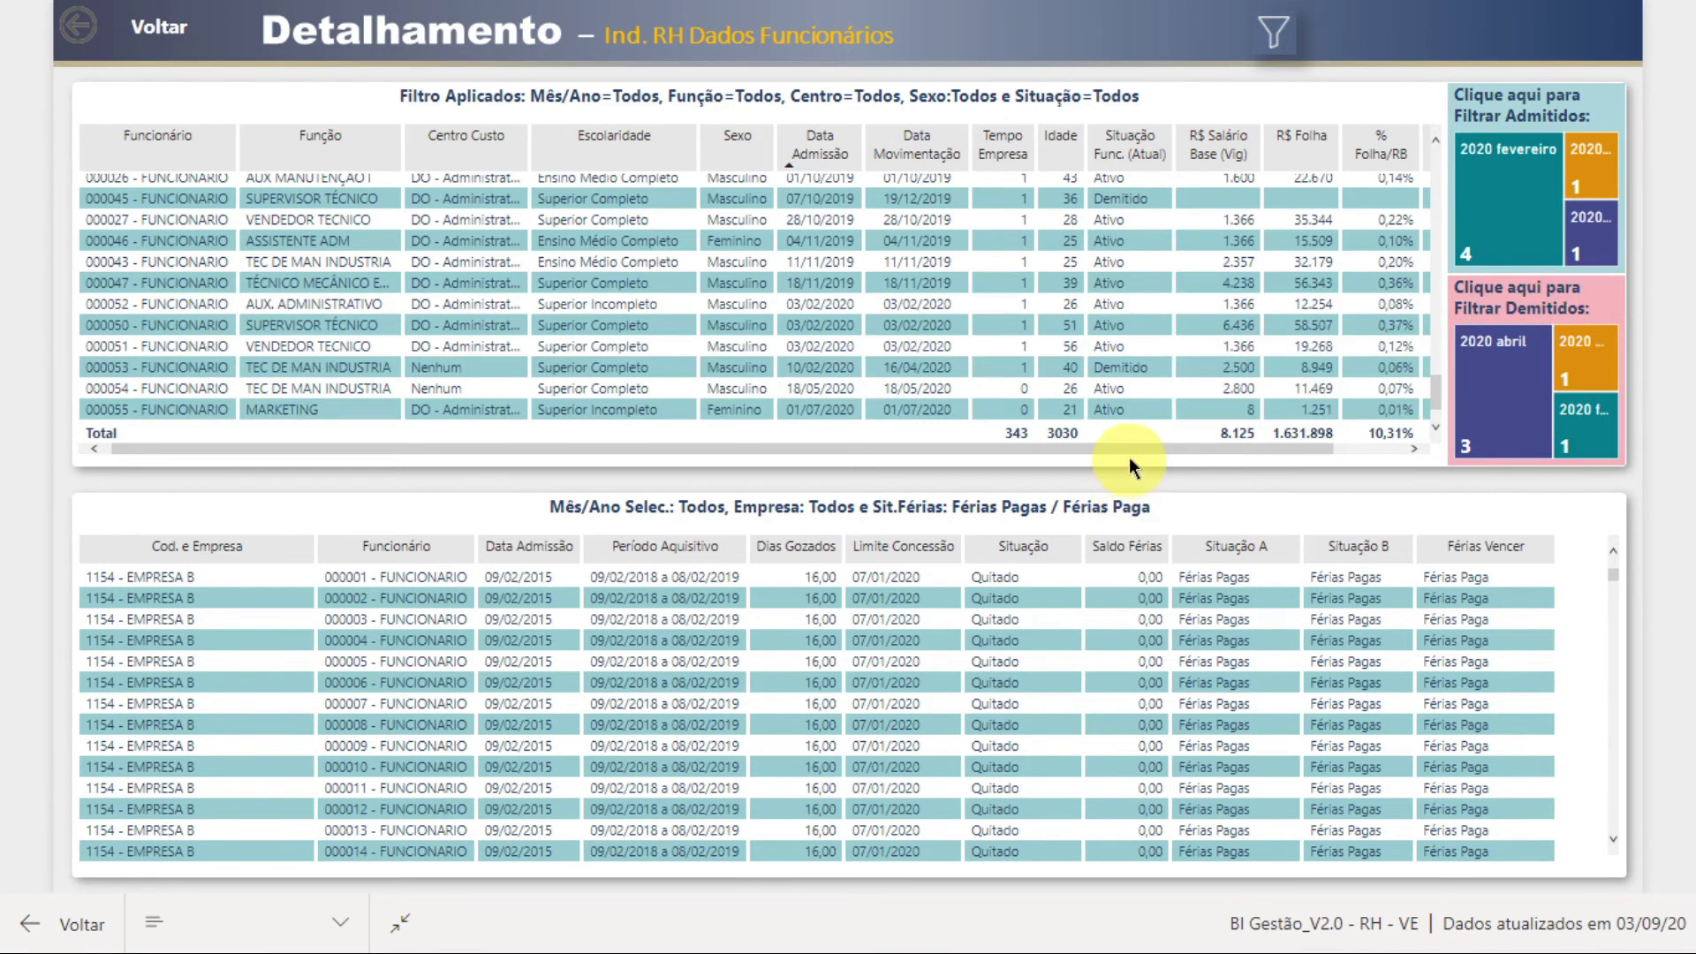
drag(1121, 447, 941, 445)
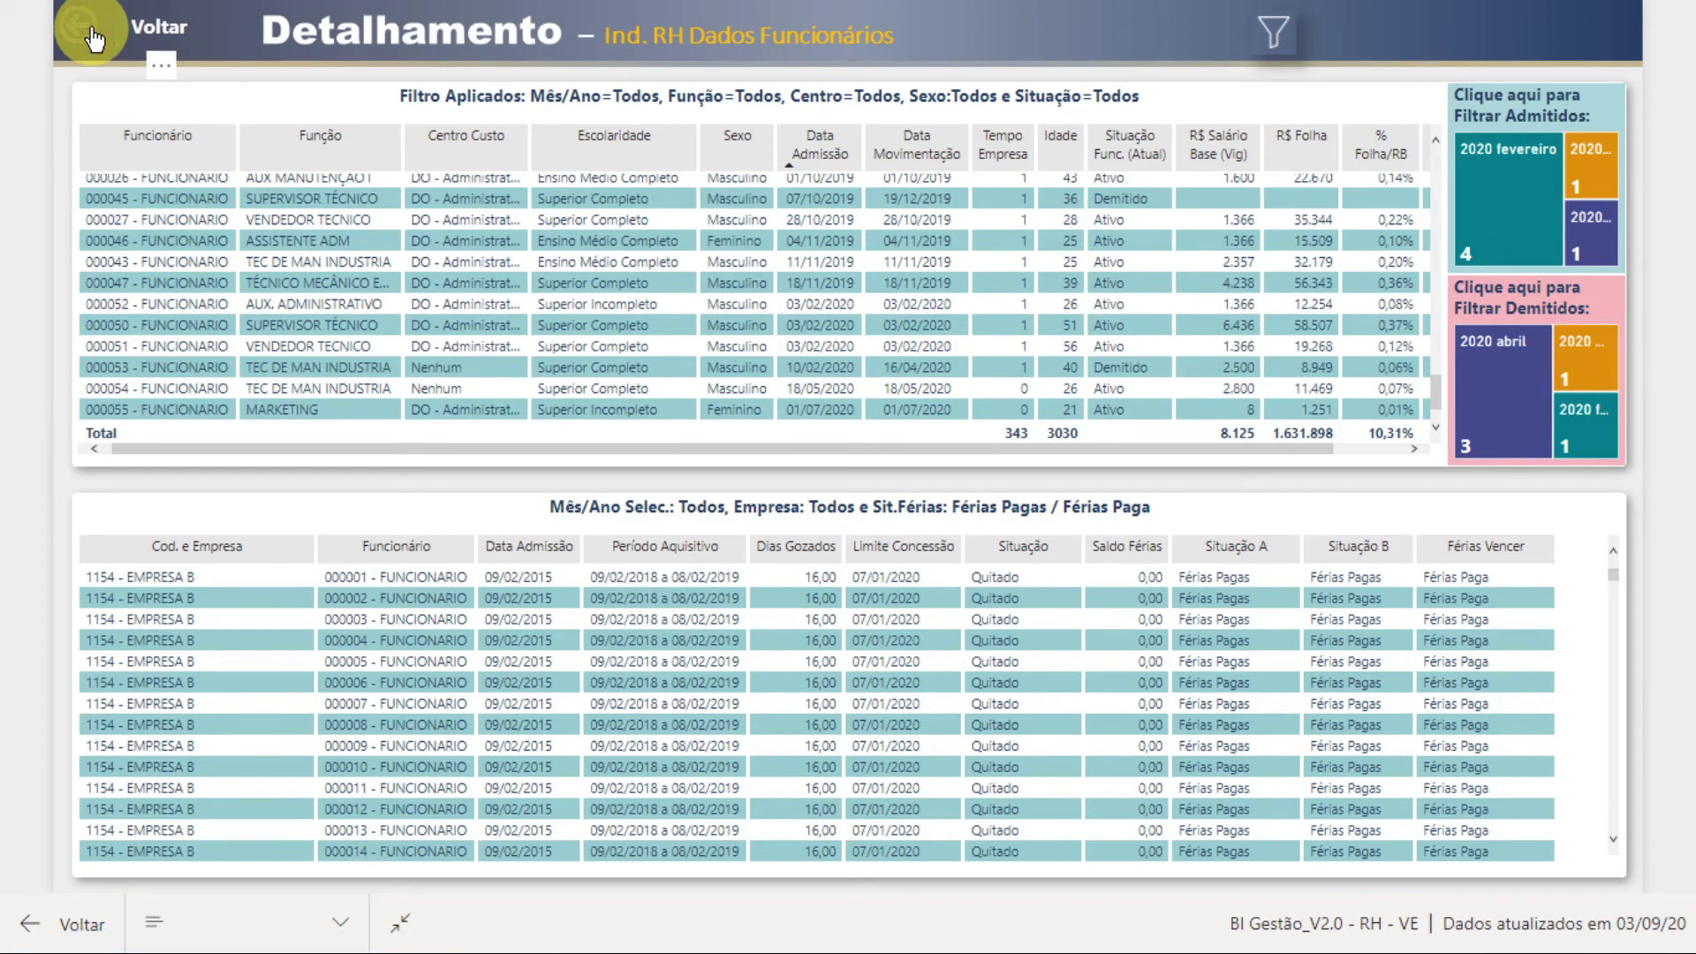
click(404, 134)
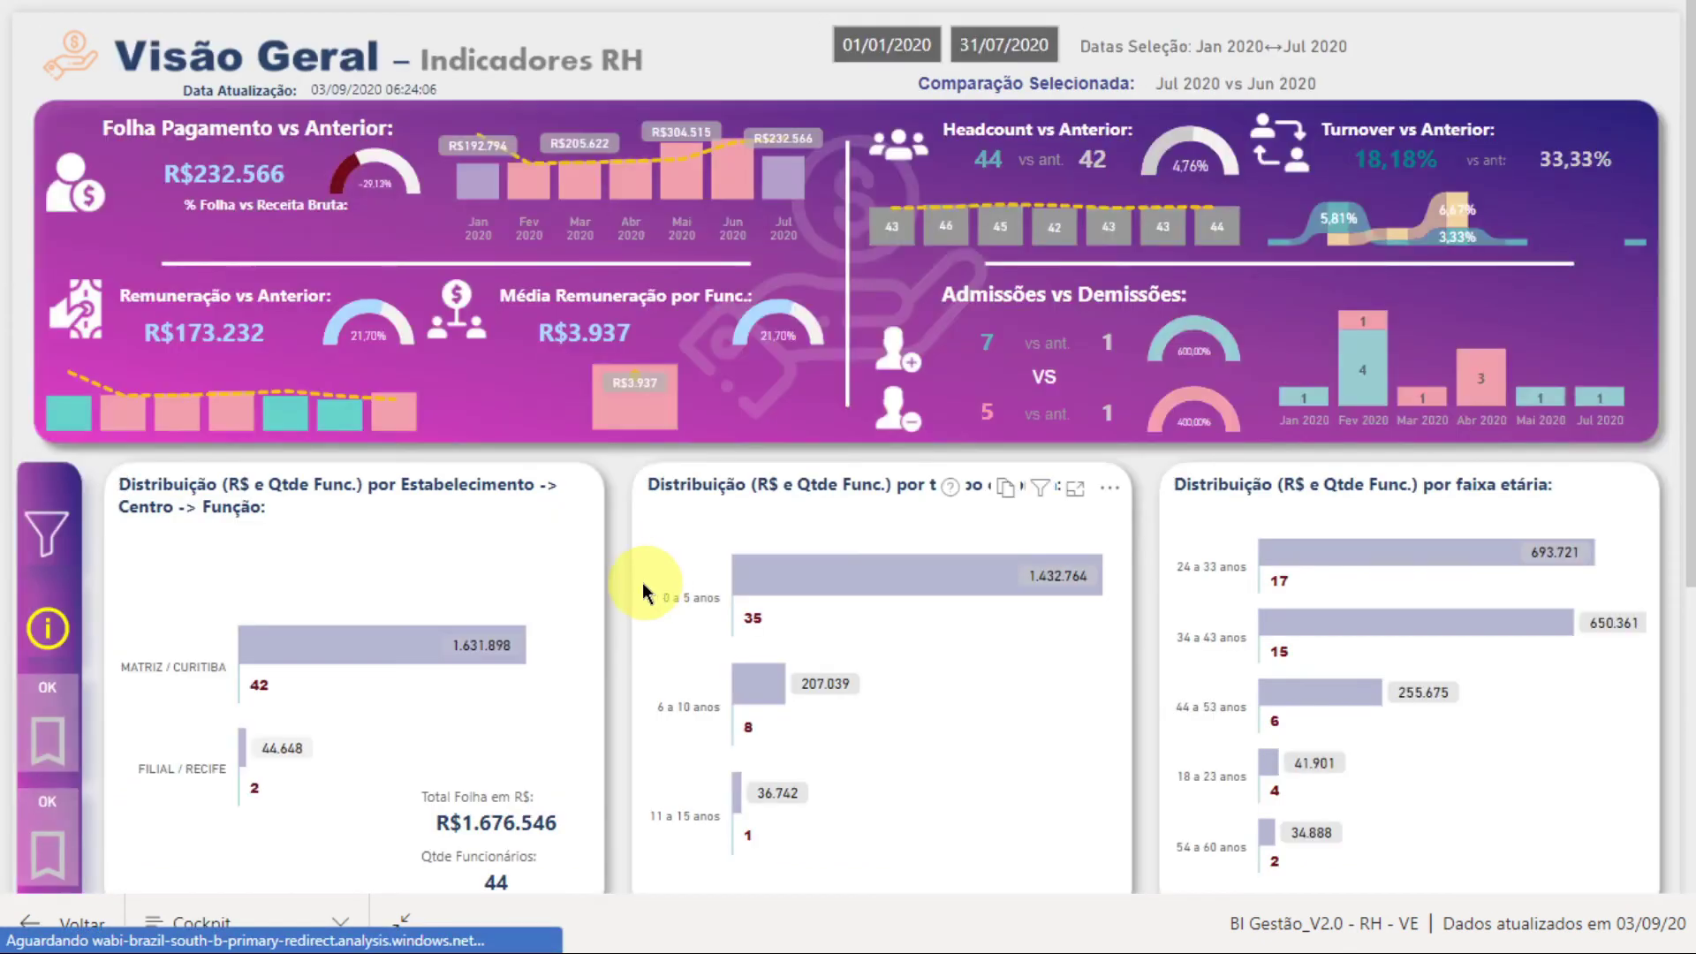
- Enlarge the distribution chart by Estabelecimento, Centro and Função and drill through Matriz / Curitiba to Detalhamento RH Valores
scroll(627, 574, down, 3)
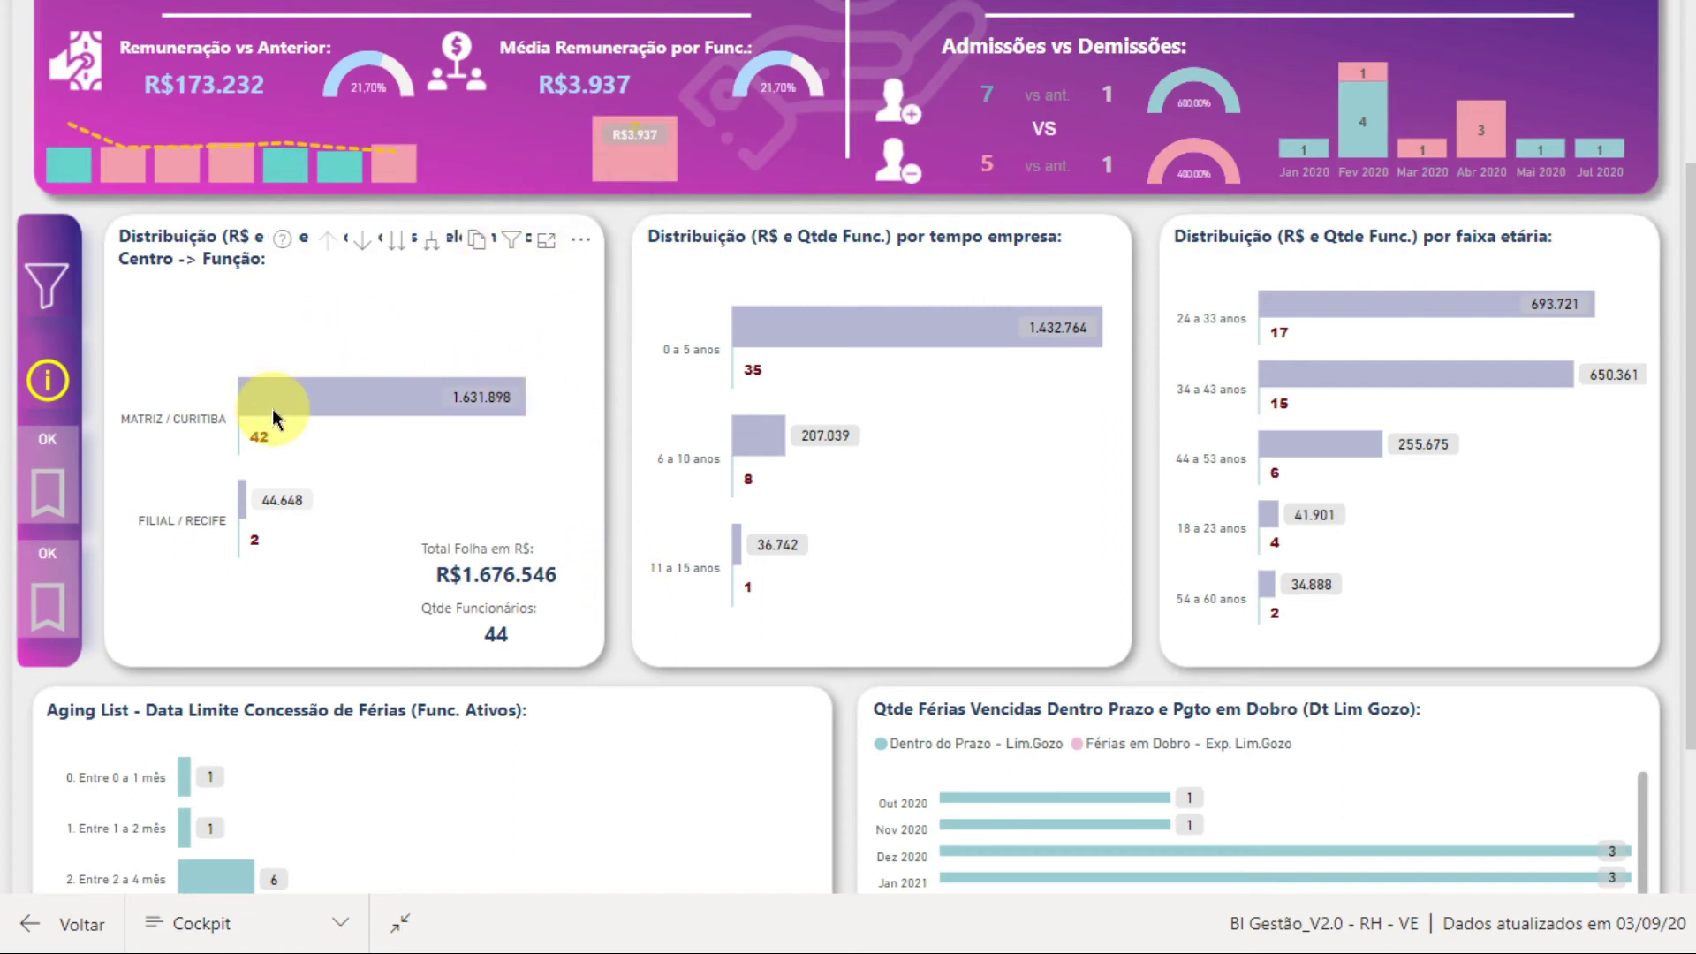
click(547, 245)
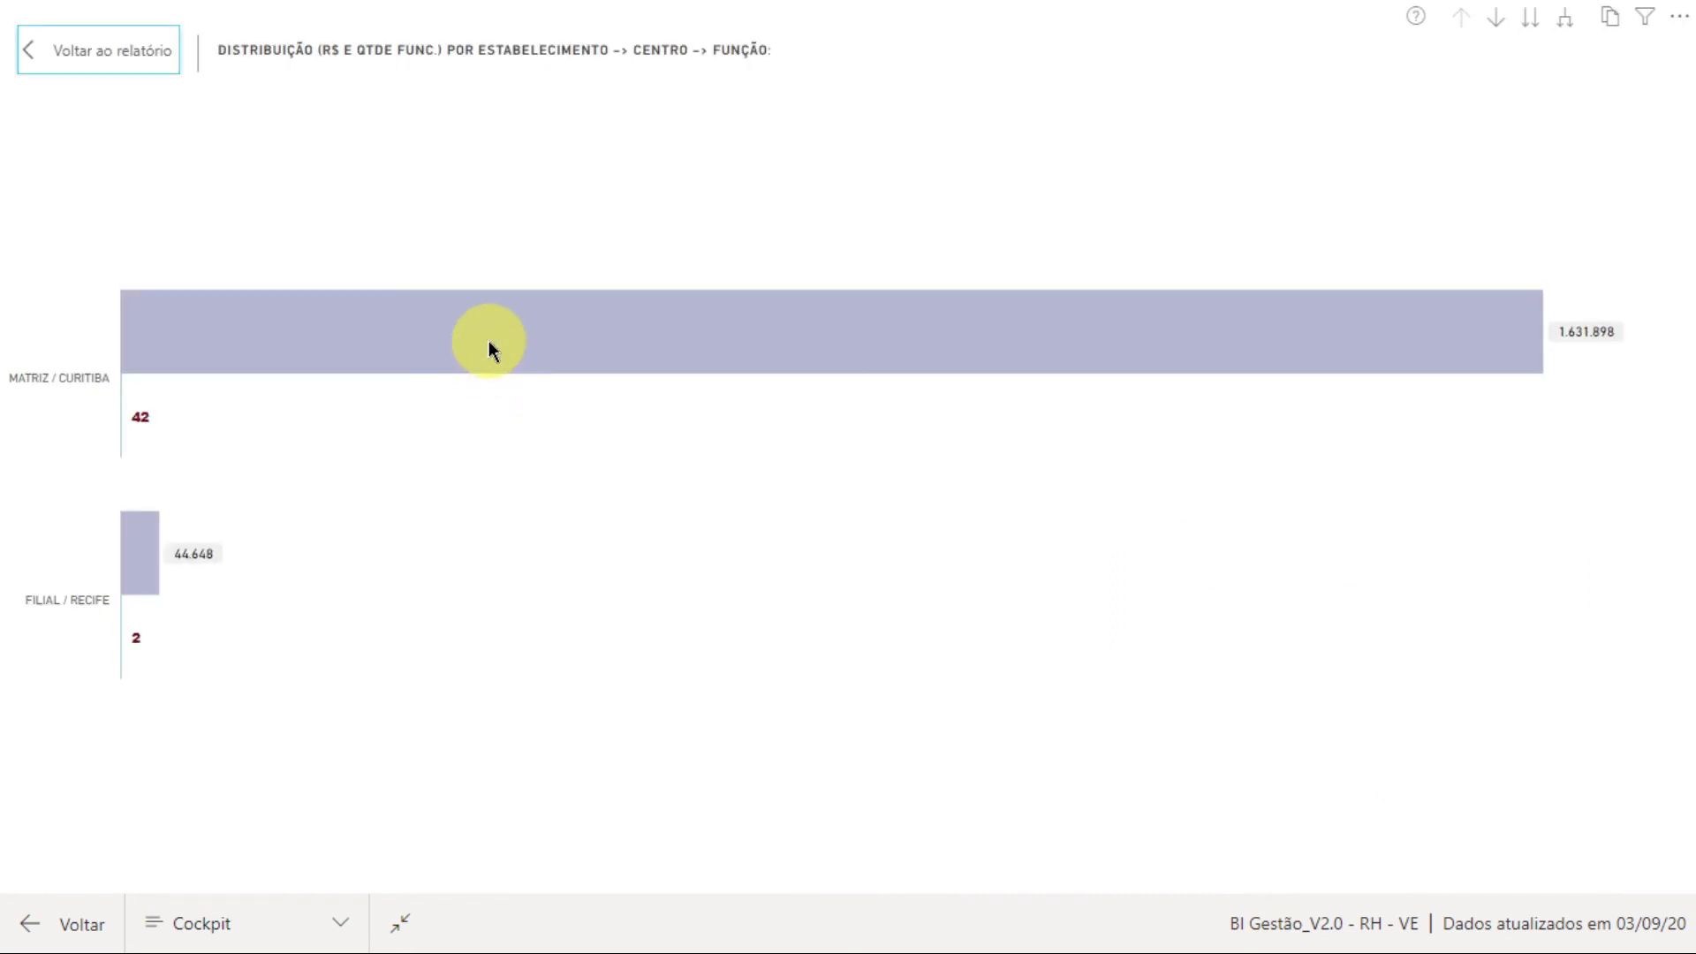
right_click(489, 341)
mouse_move(616, 556)
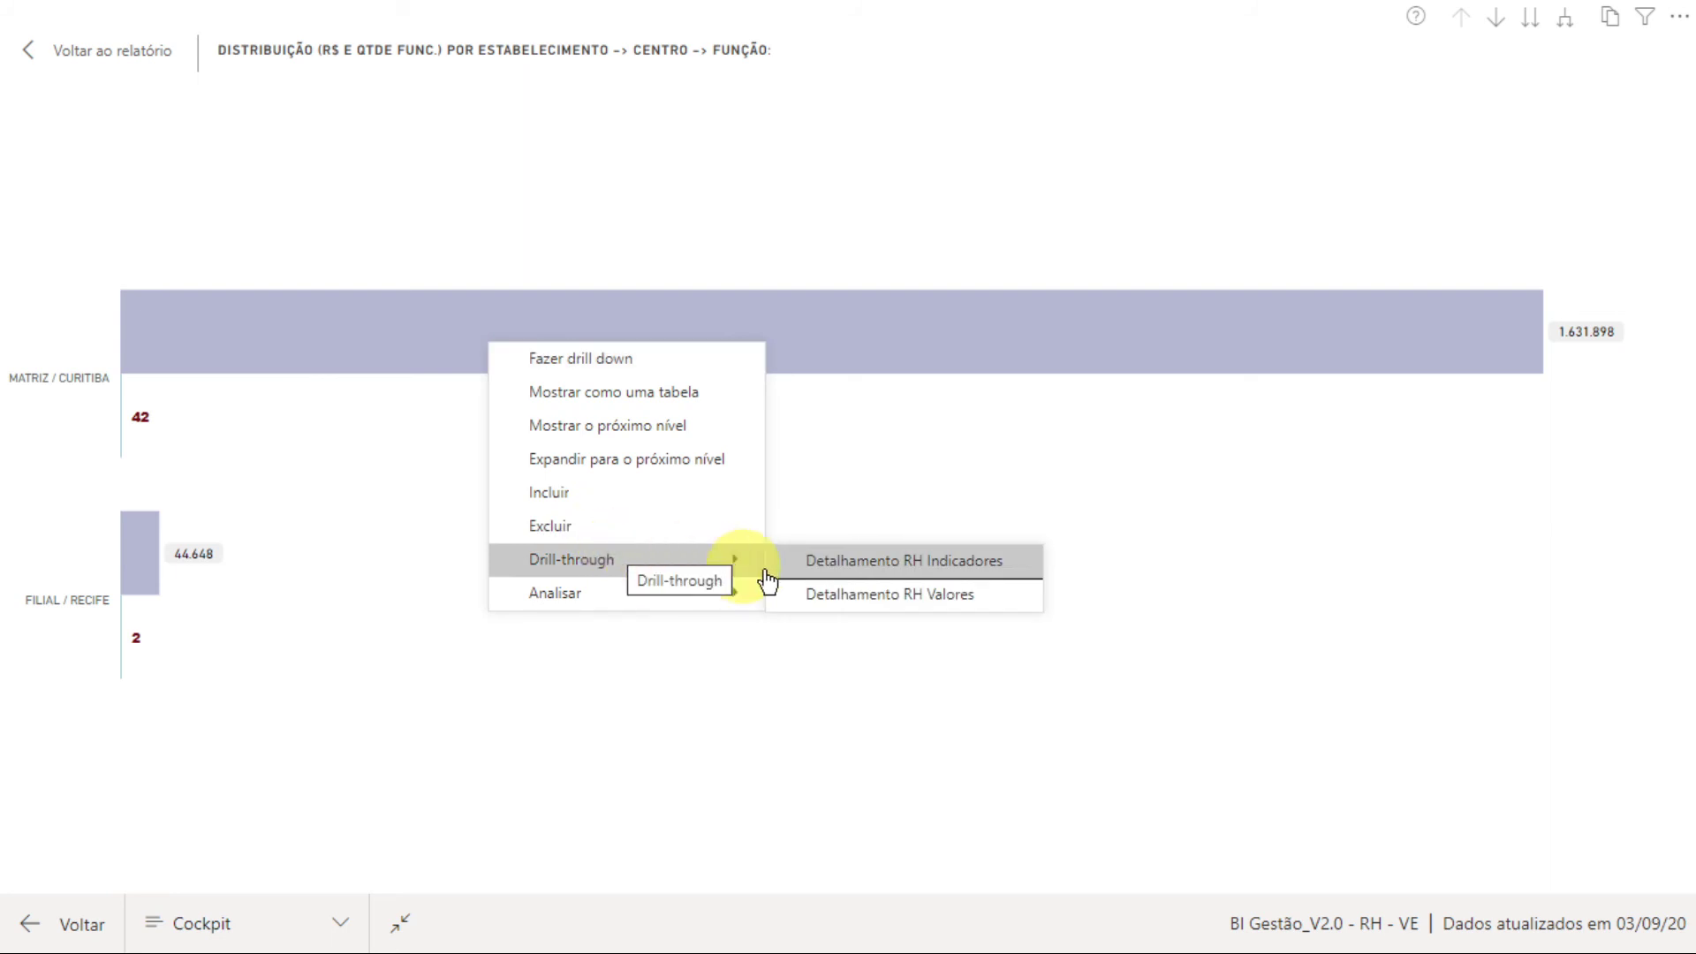
click(859, 601)
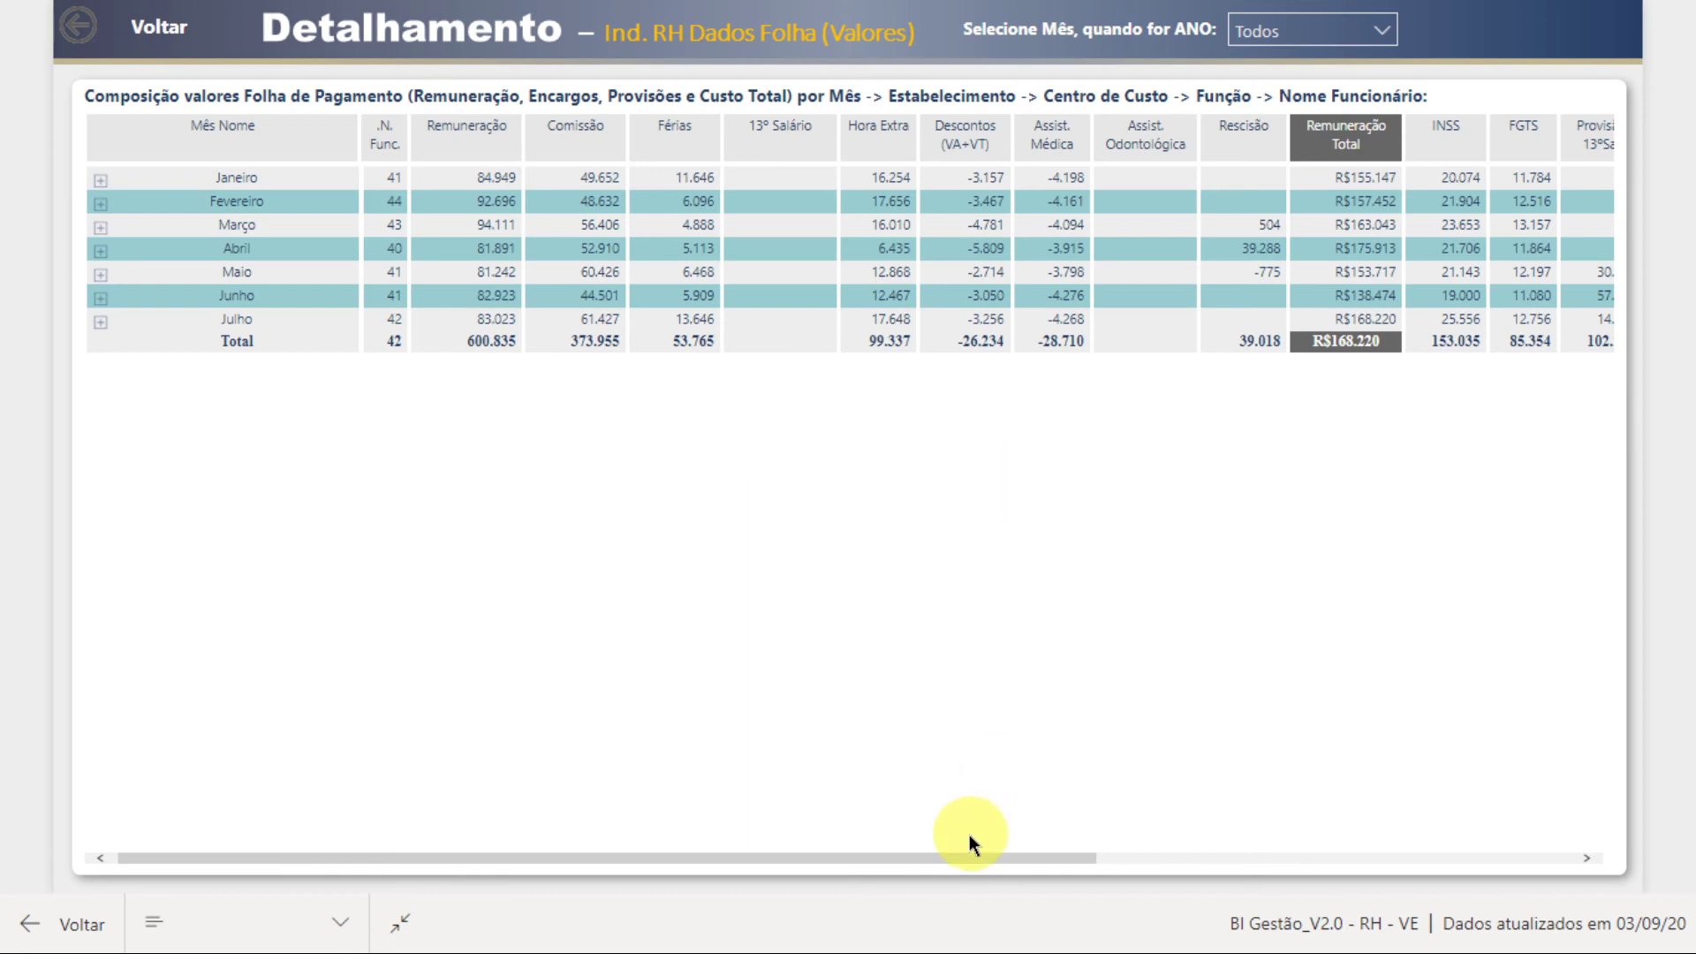
- Review the Matriz / Curitiba payroll composition by month across to the % Custo/RB column, and return to the overview
drag(949, 857, 1465, 811)
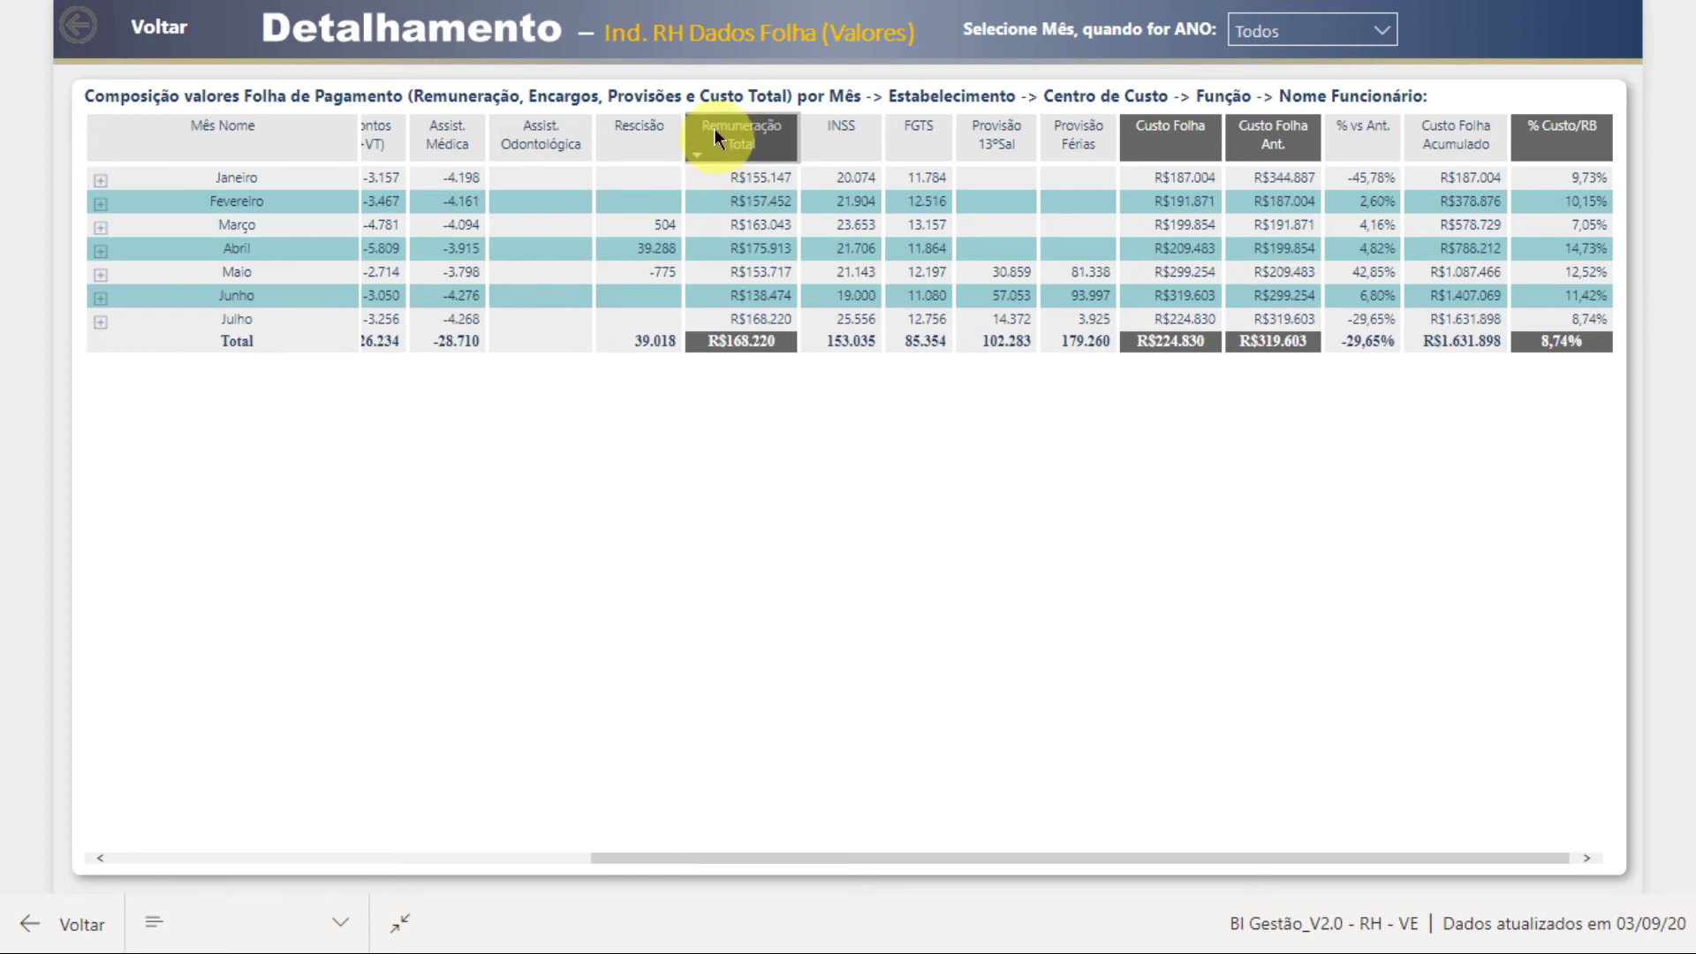
drag(802, 855, 1215, 911)
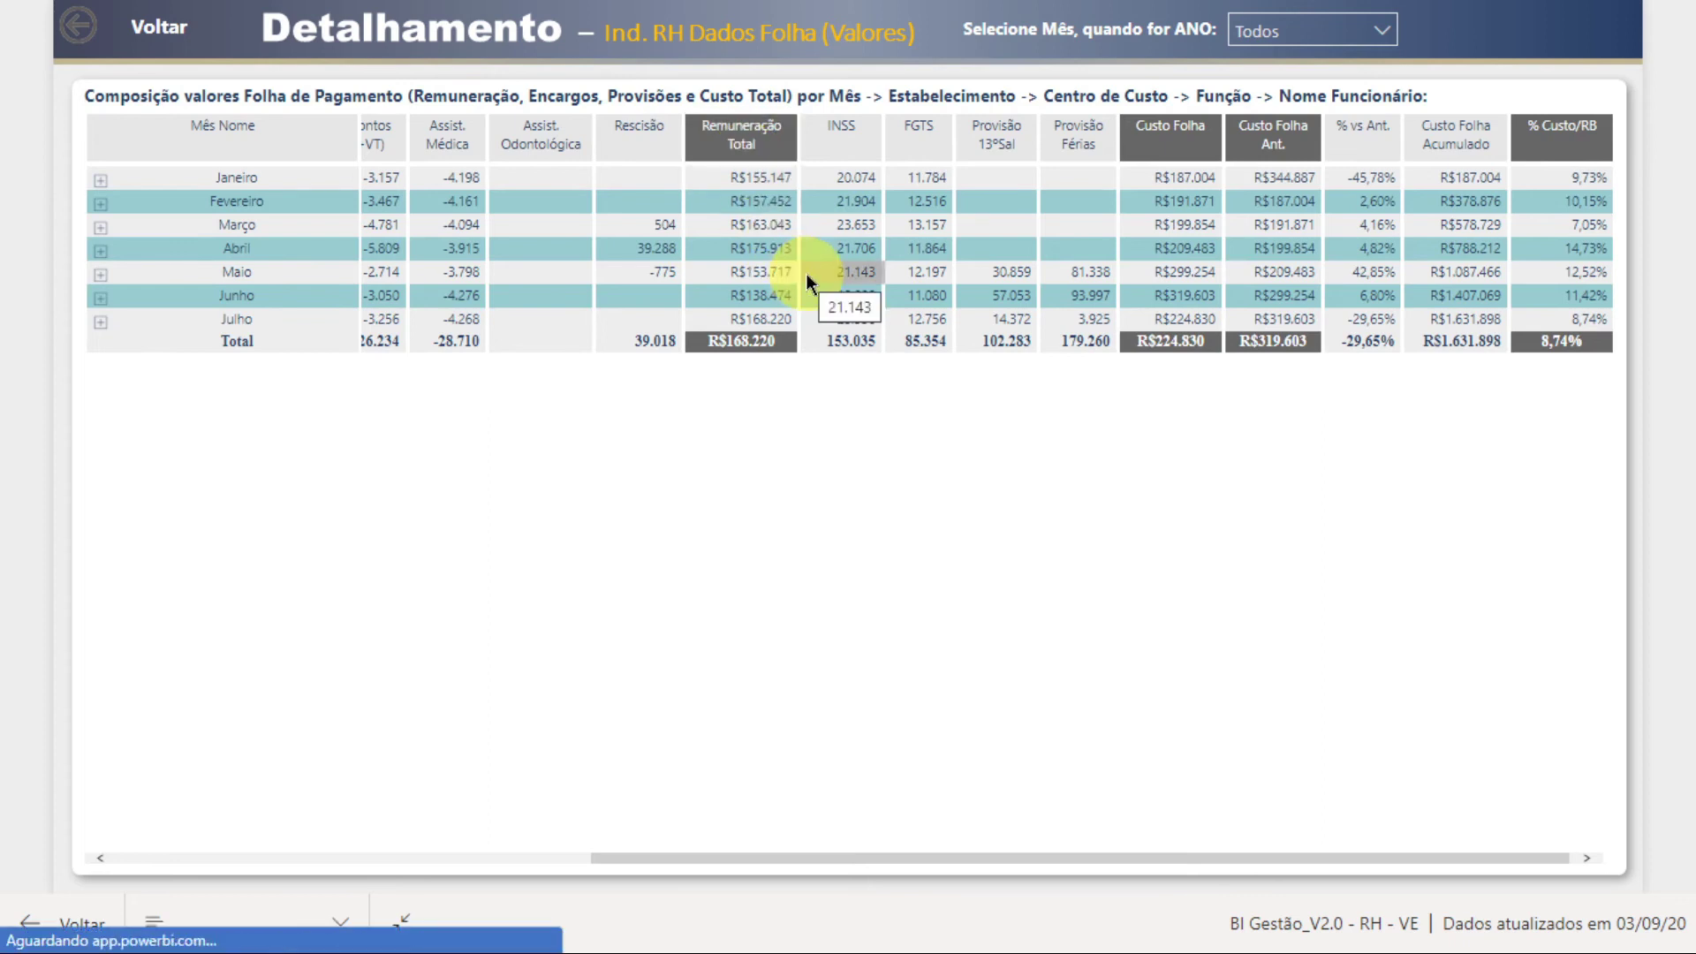
mouse_move(783, 273)
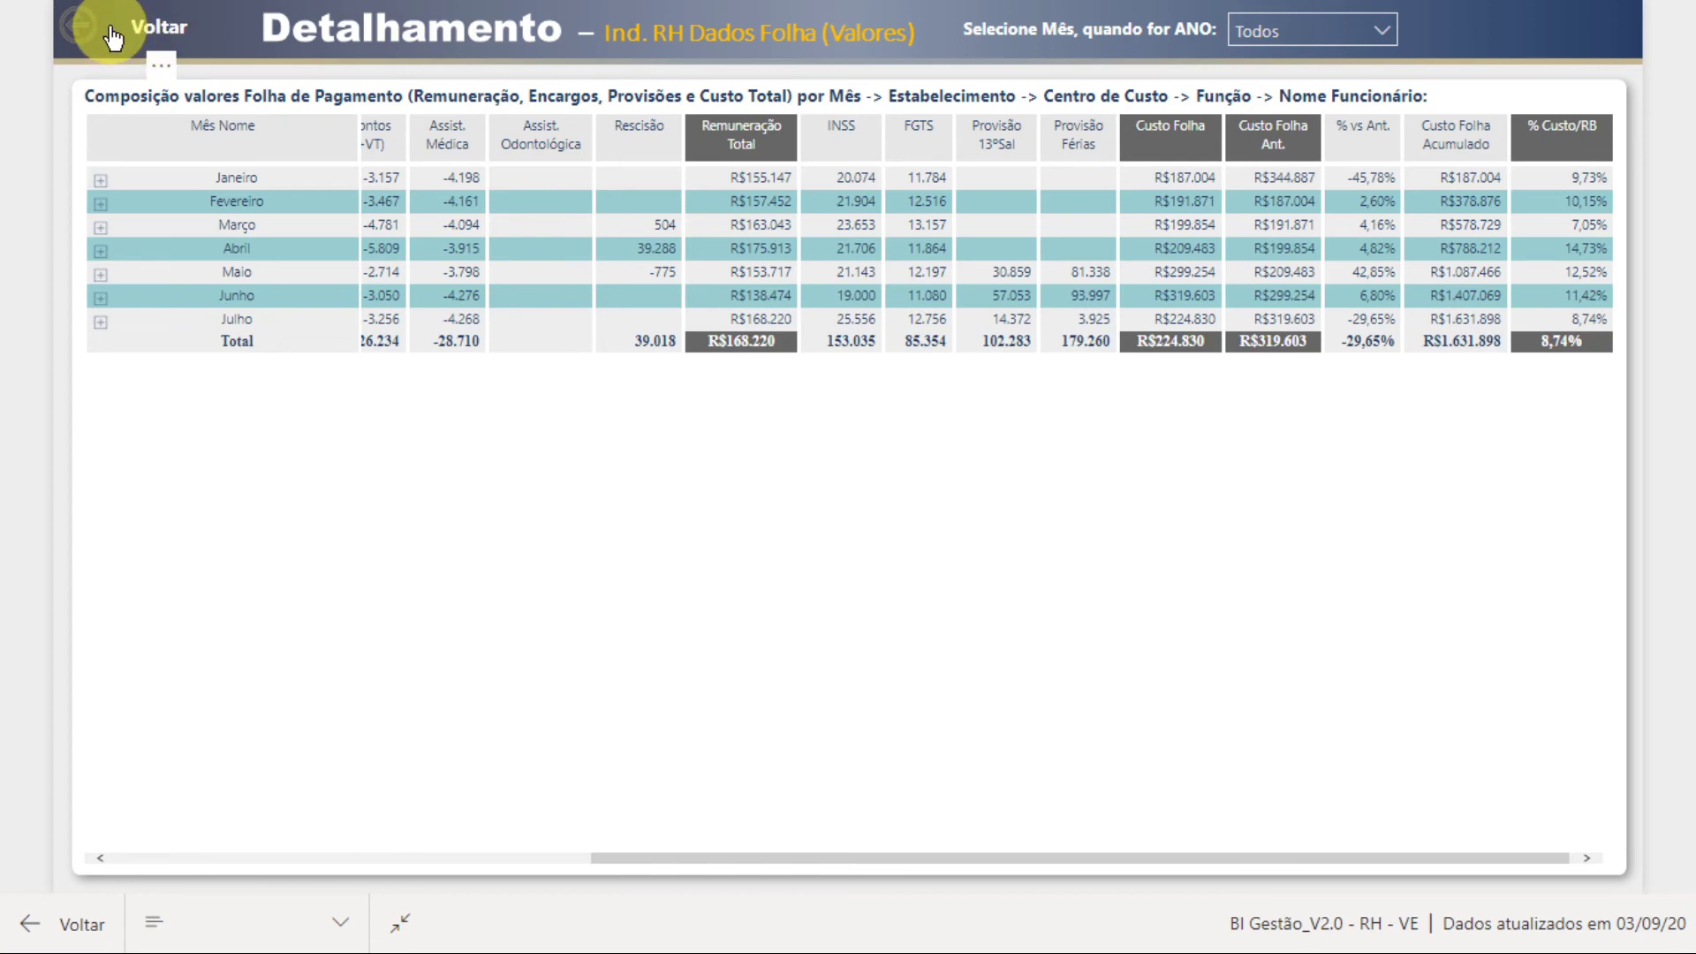
click(78, 33)
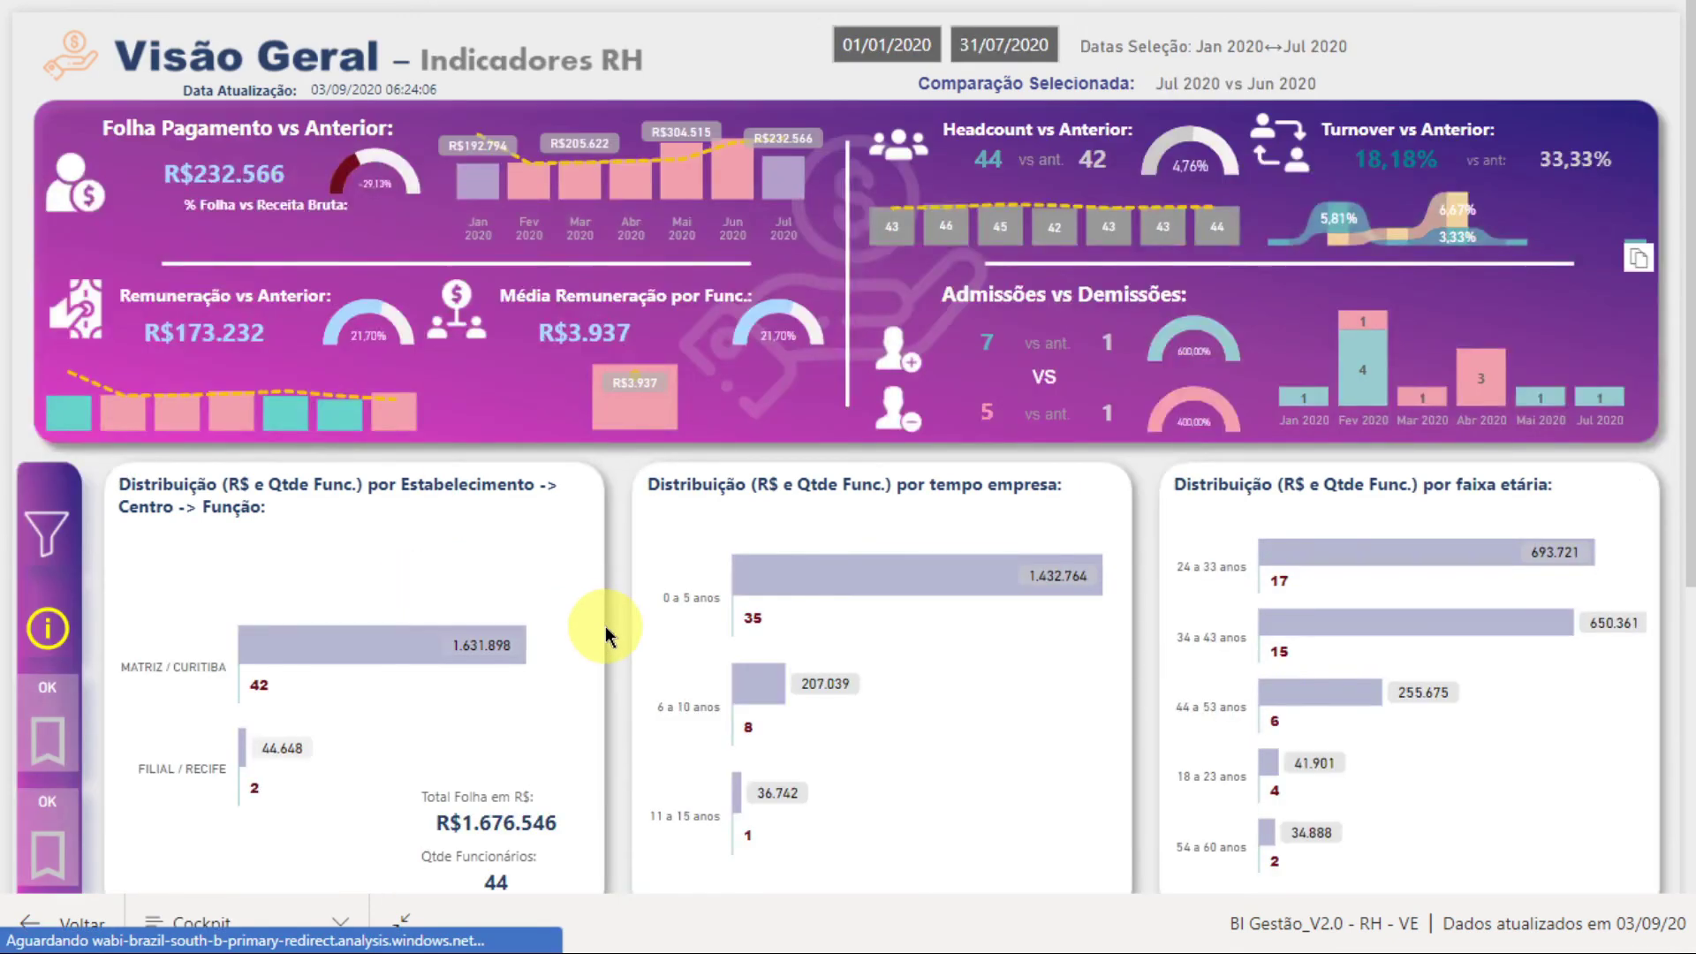
scroll(607, 628, down, 3)
click(545, 245)
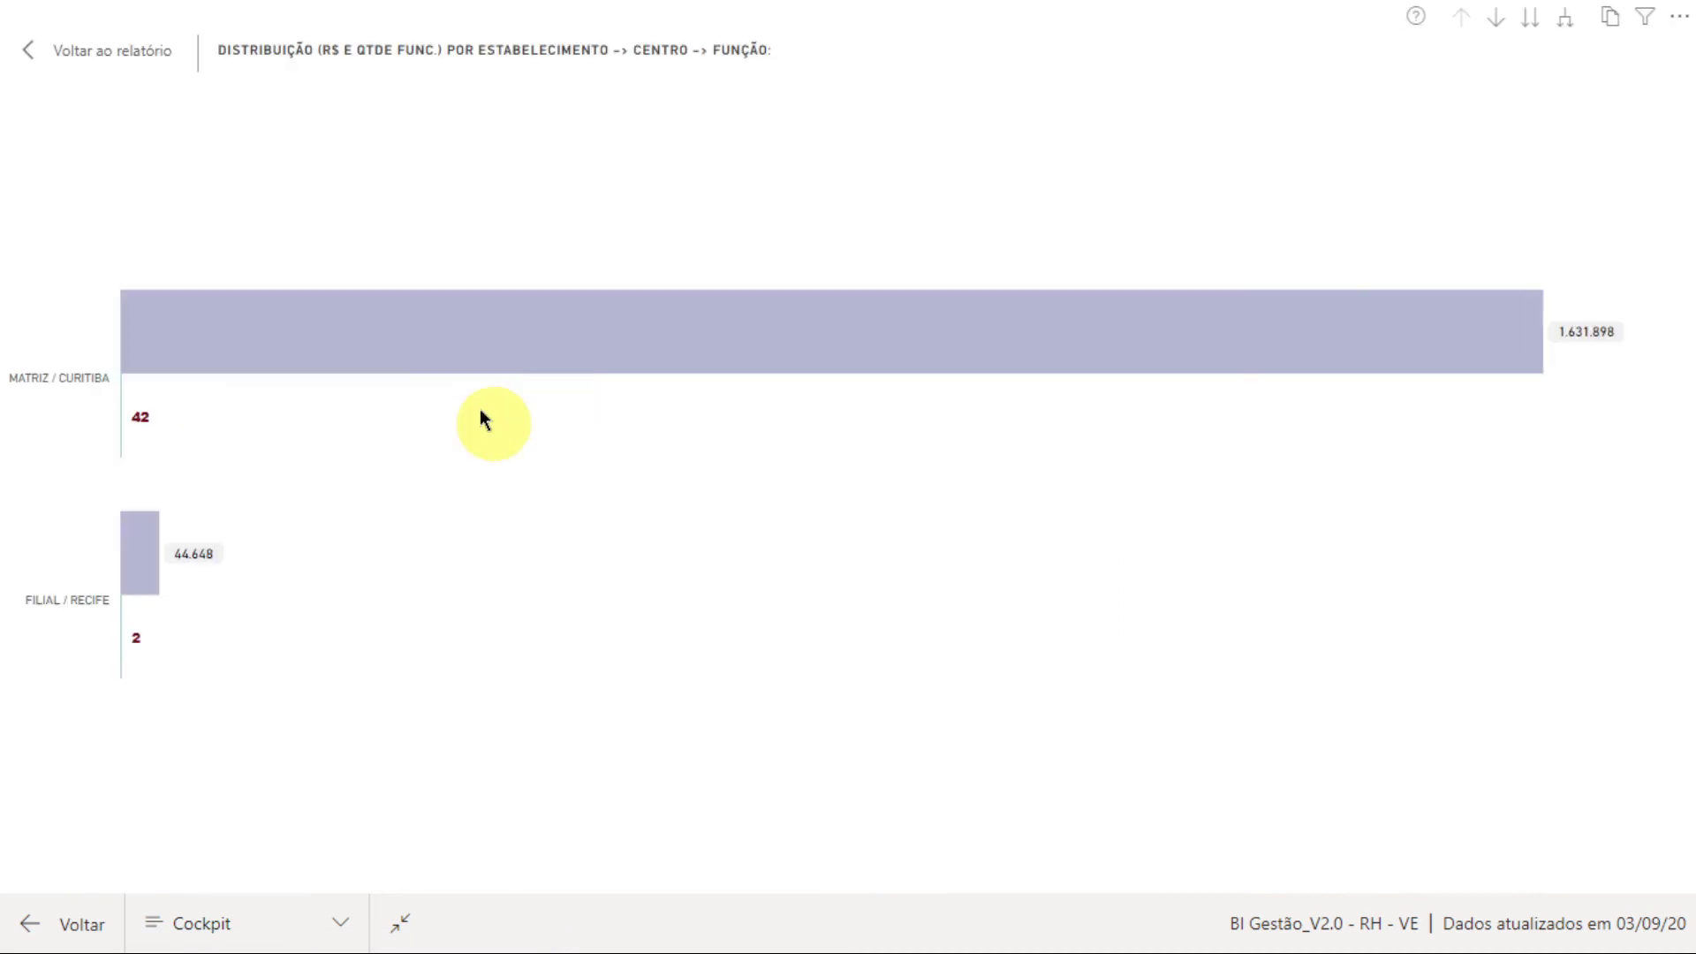
click(98, 55)
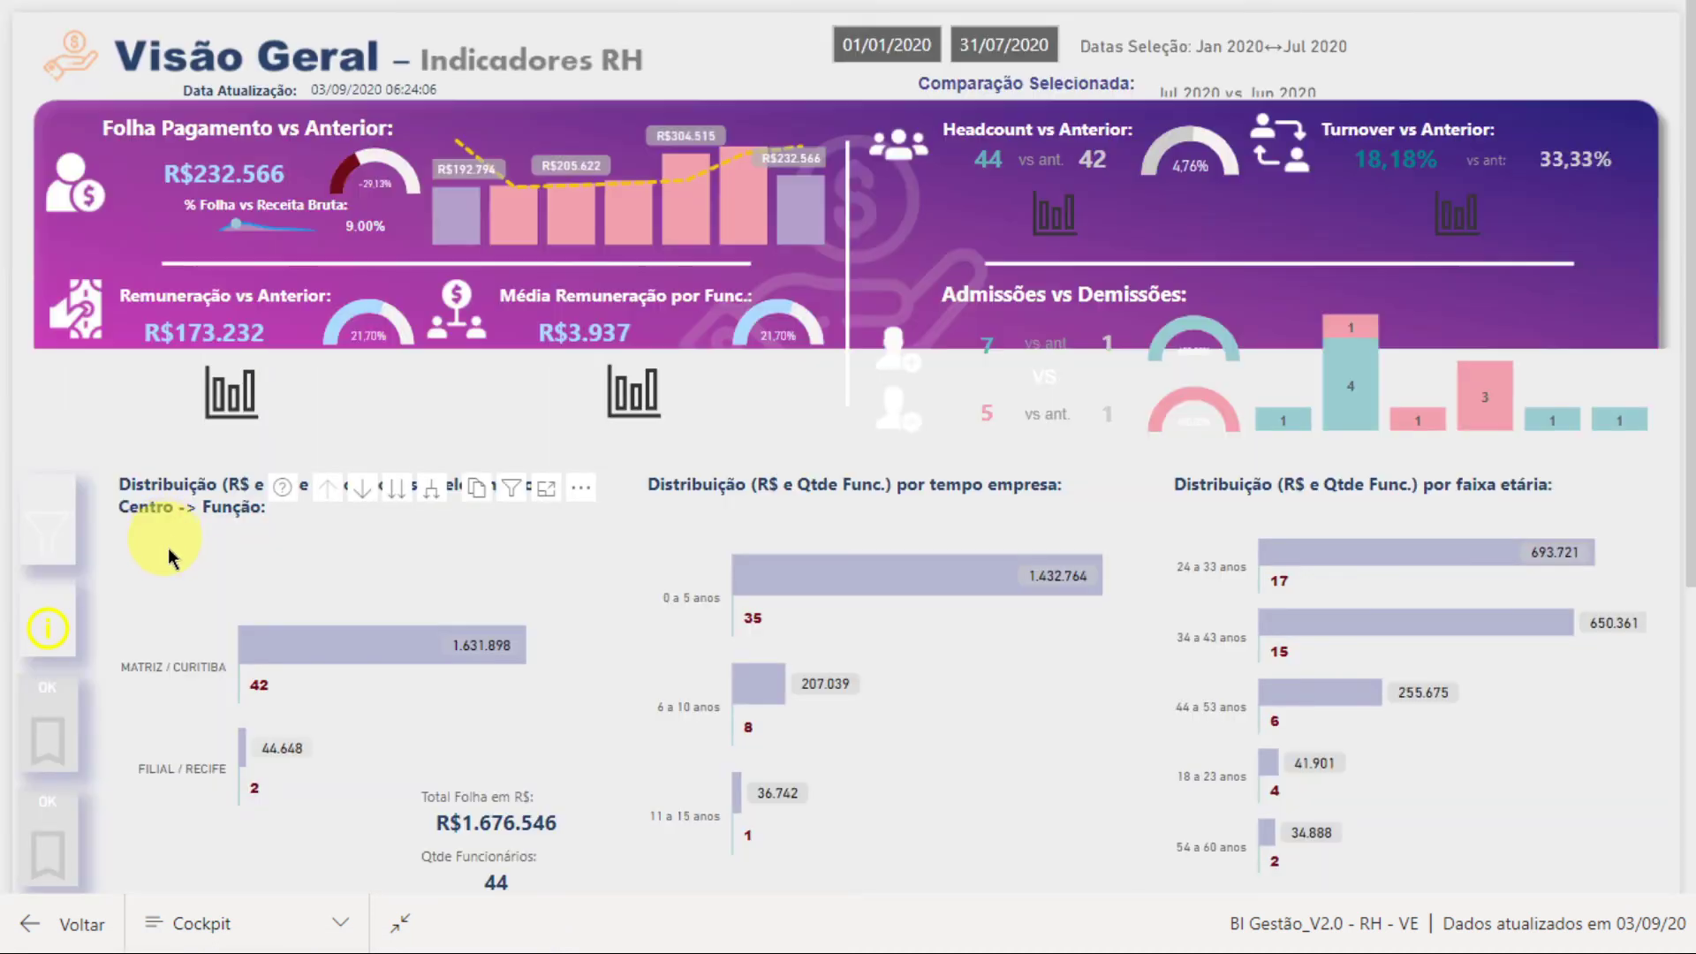
- Drill through Filial / Recife to Detalhamento RH Valores, review its payroll columns, and return to the overview
scroll(606, 625, down, 4)
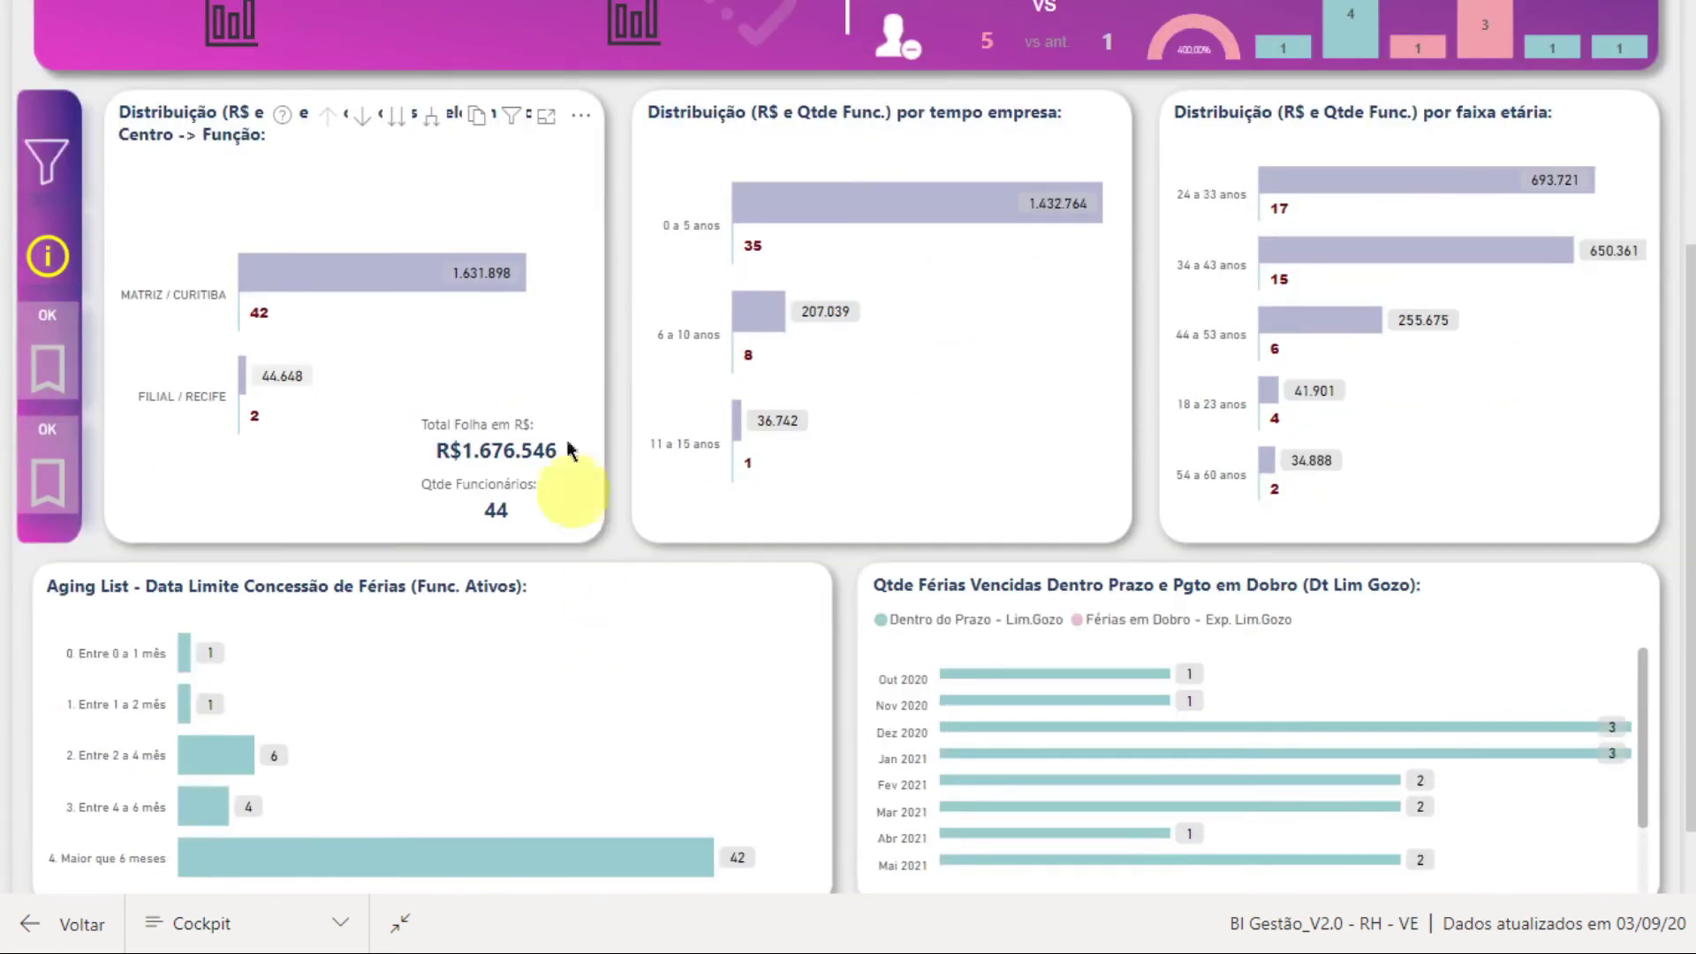
right_click(244, 375)
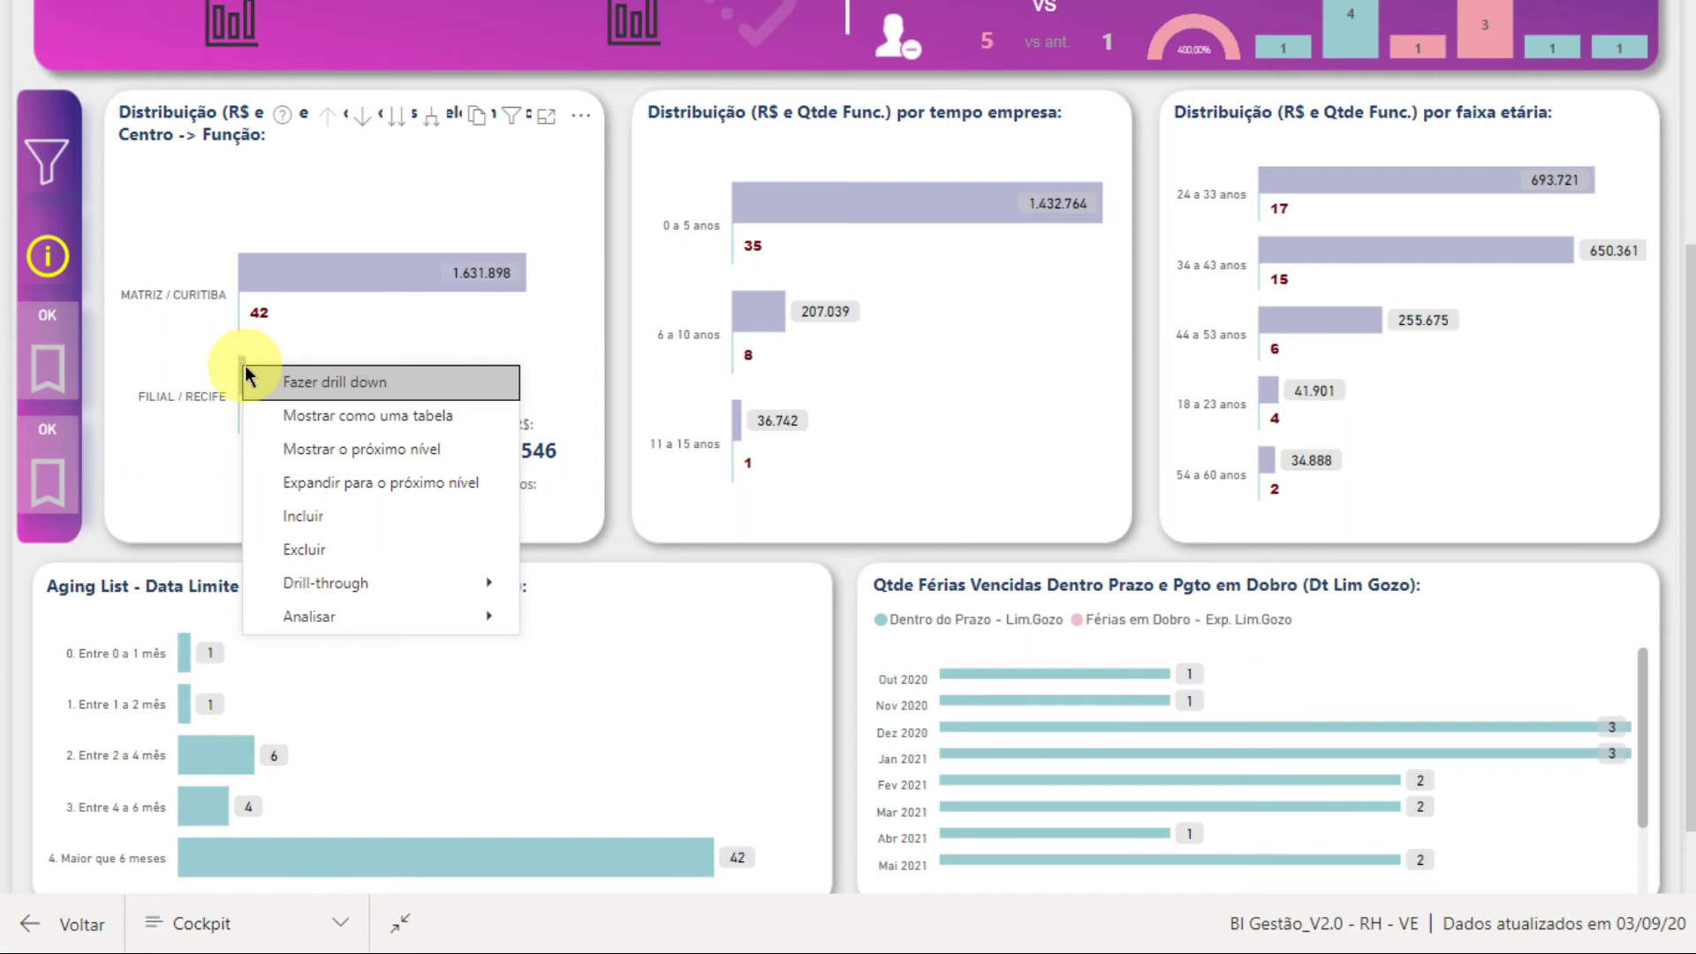
mouse_move(394, 583)
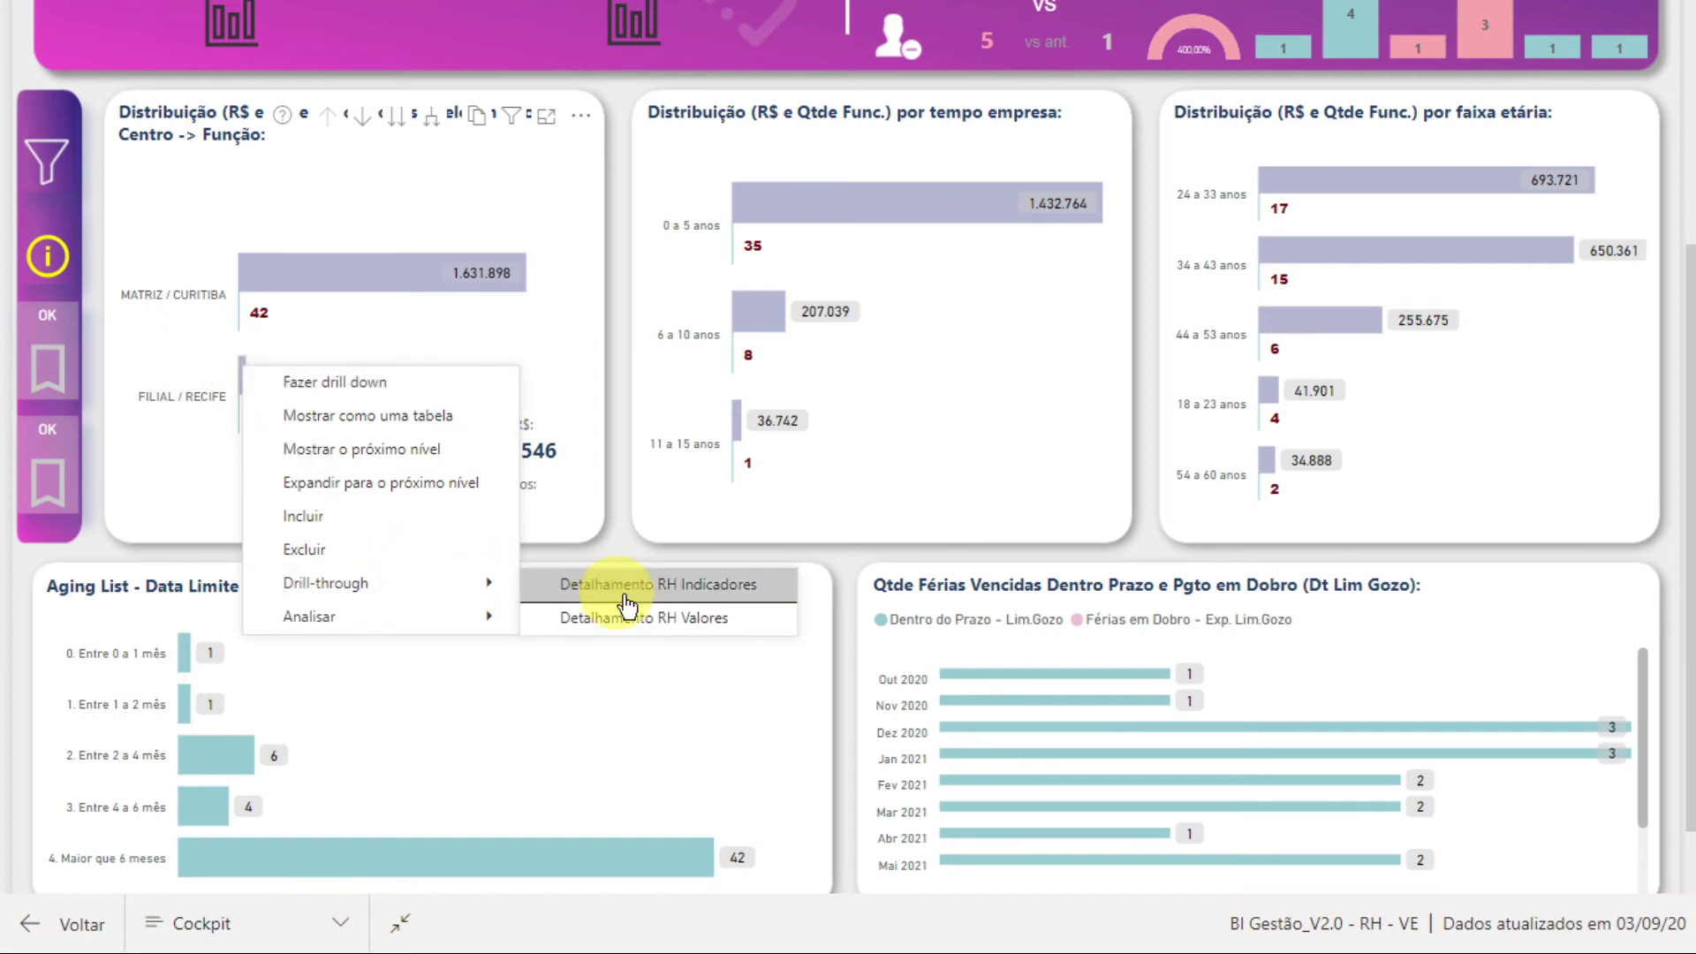
click(654, 619)
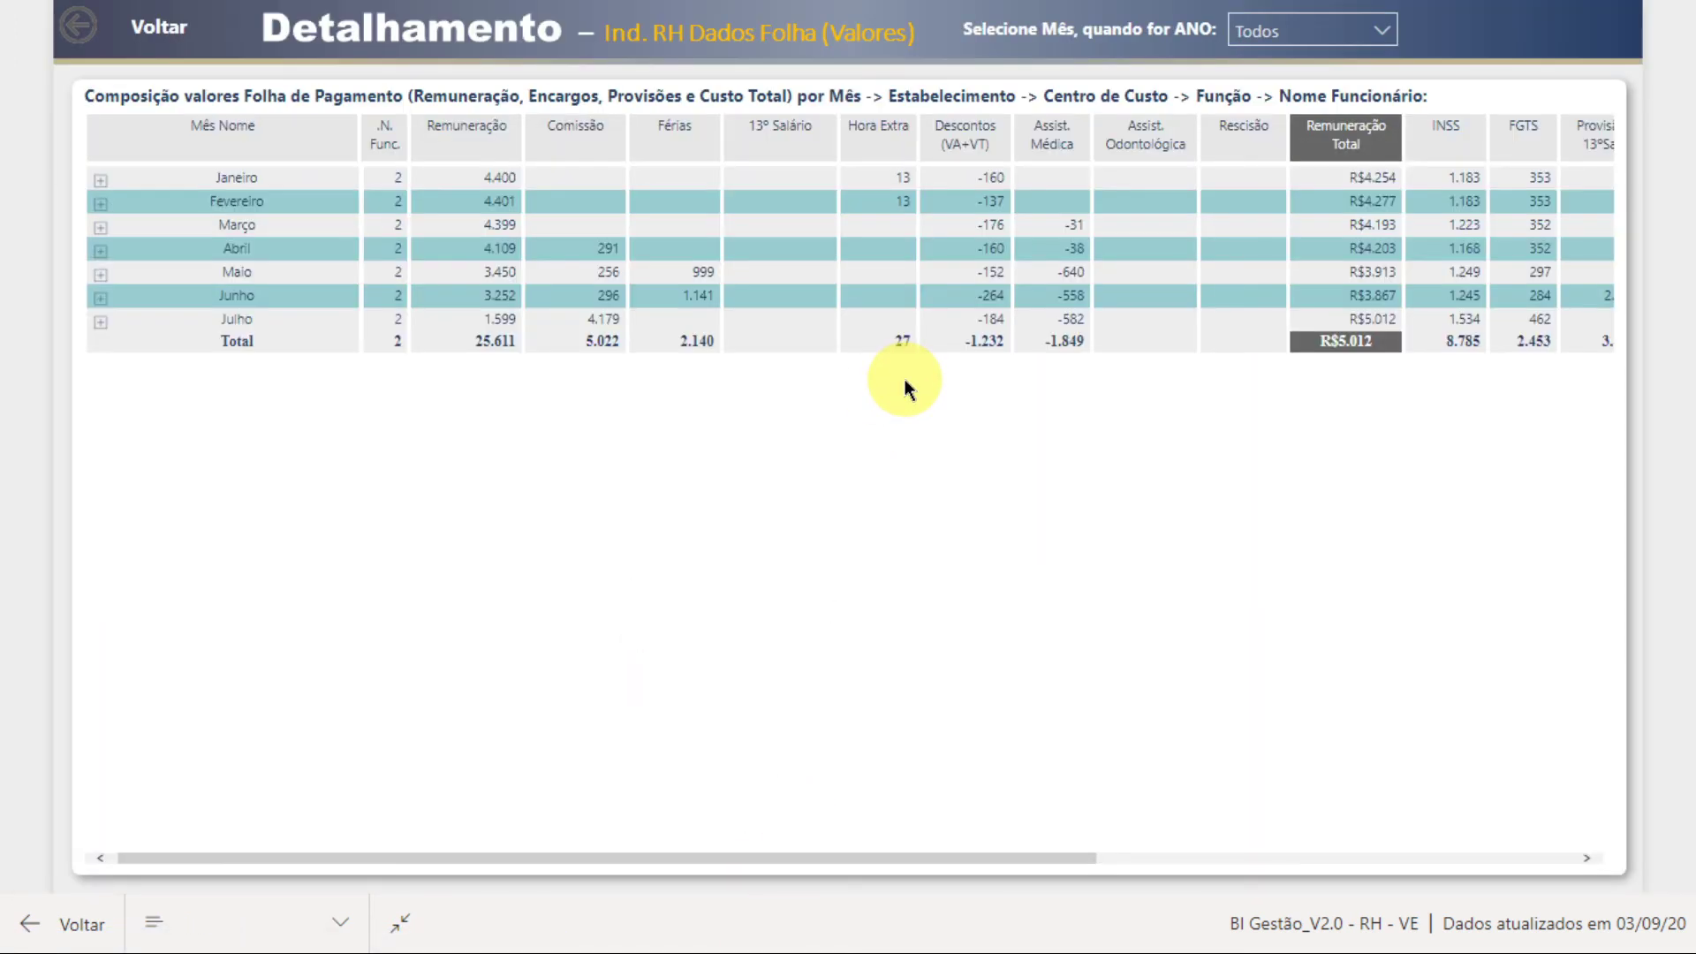
drag(704, 856, 1274, 865)
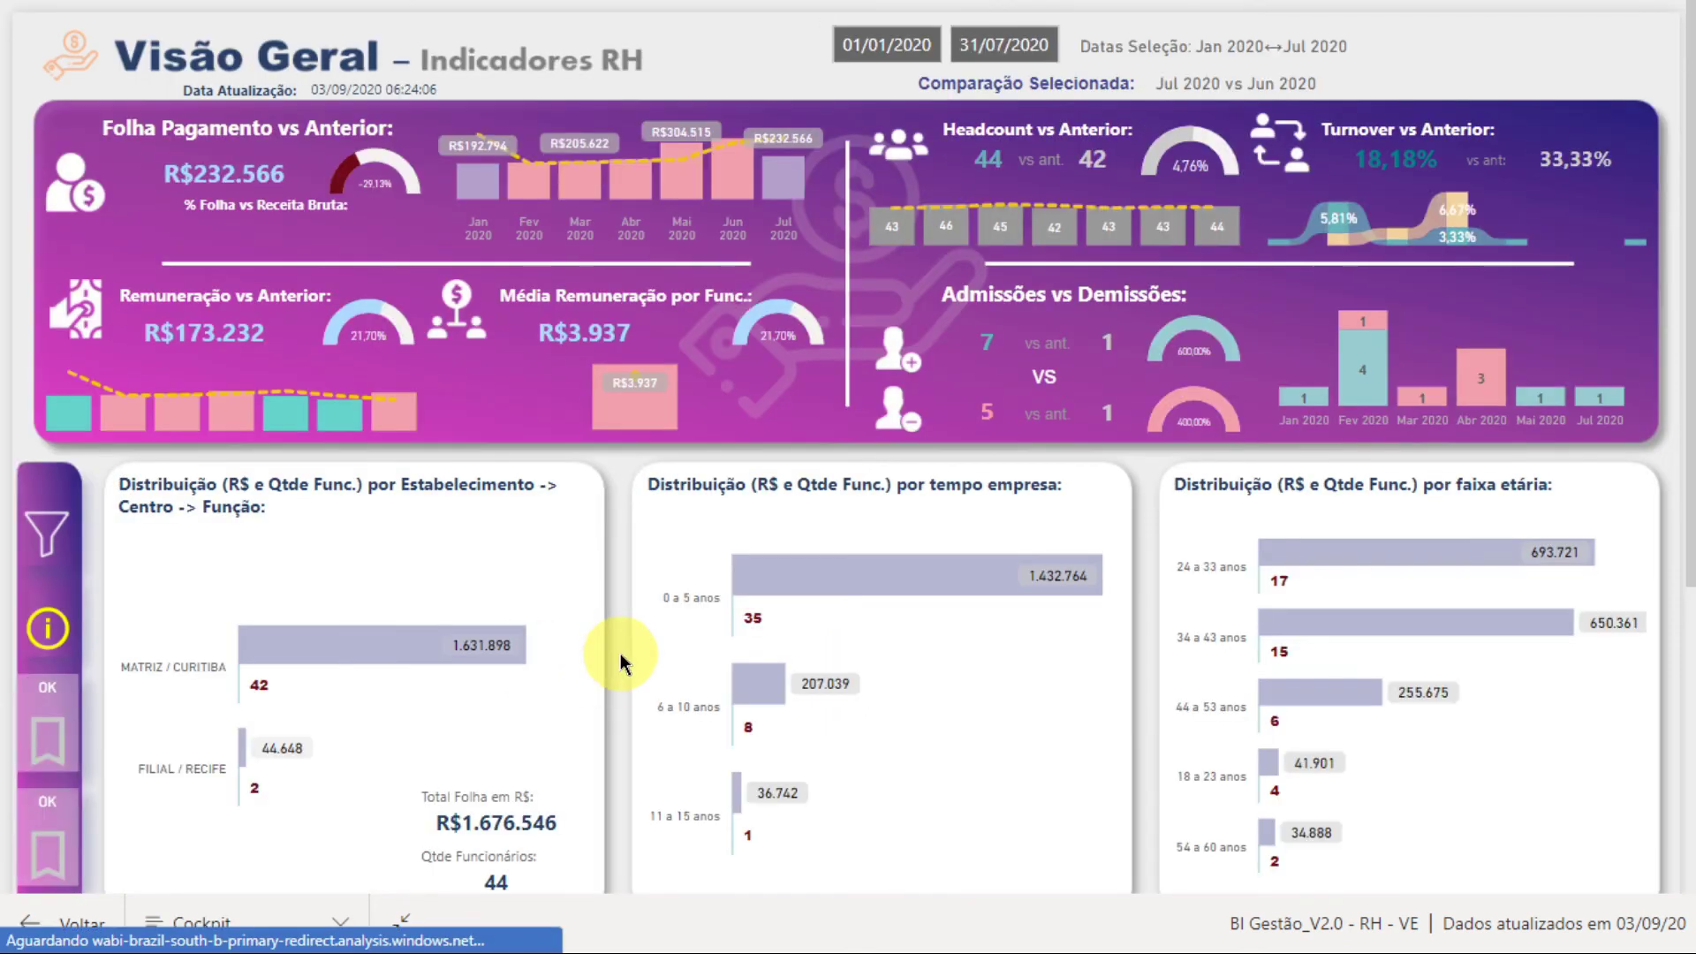
- Locate the distribution chart by tempo empresa and view the gender breakdowns for 0 a 5 anos and 6 a 10 anos
scroll(375, 650, down, 1)
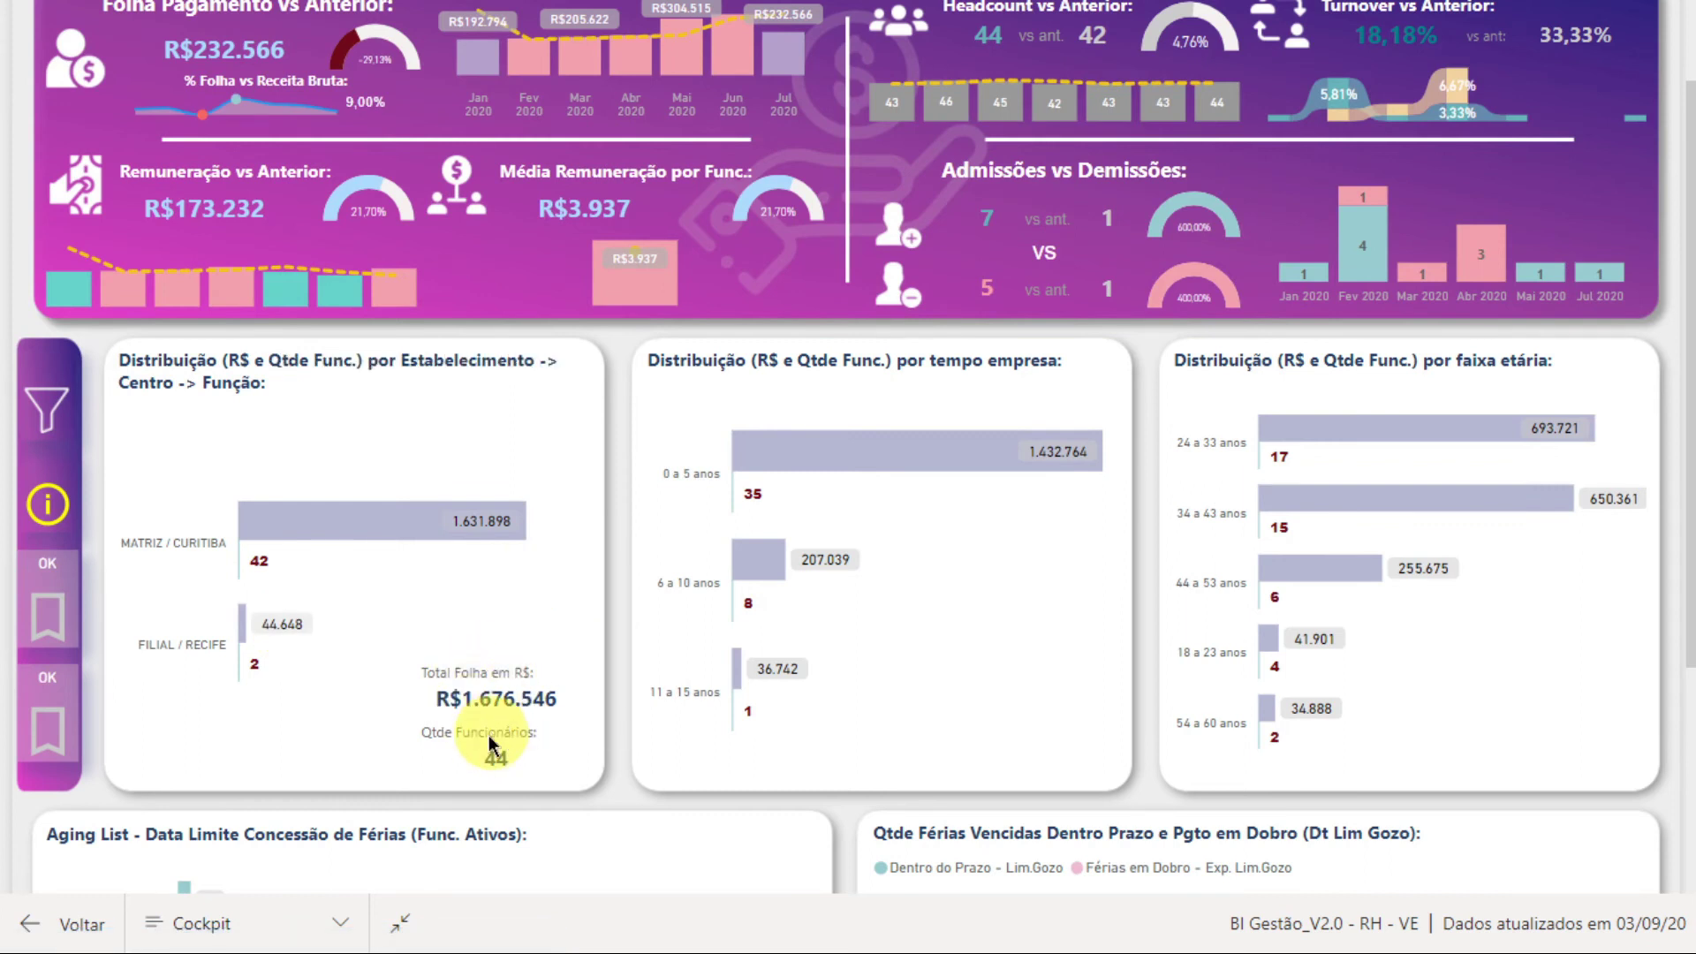
scroll(508, 760, up, 2)
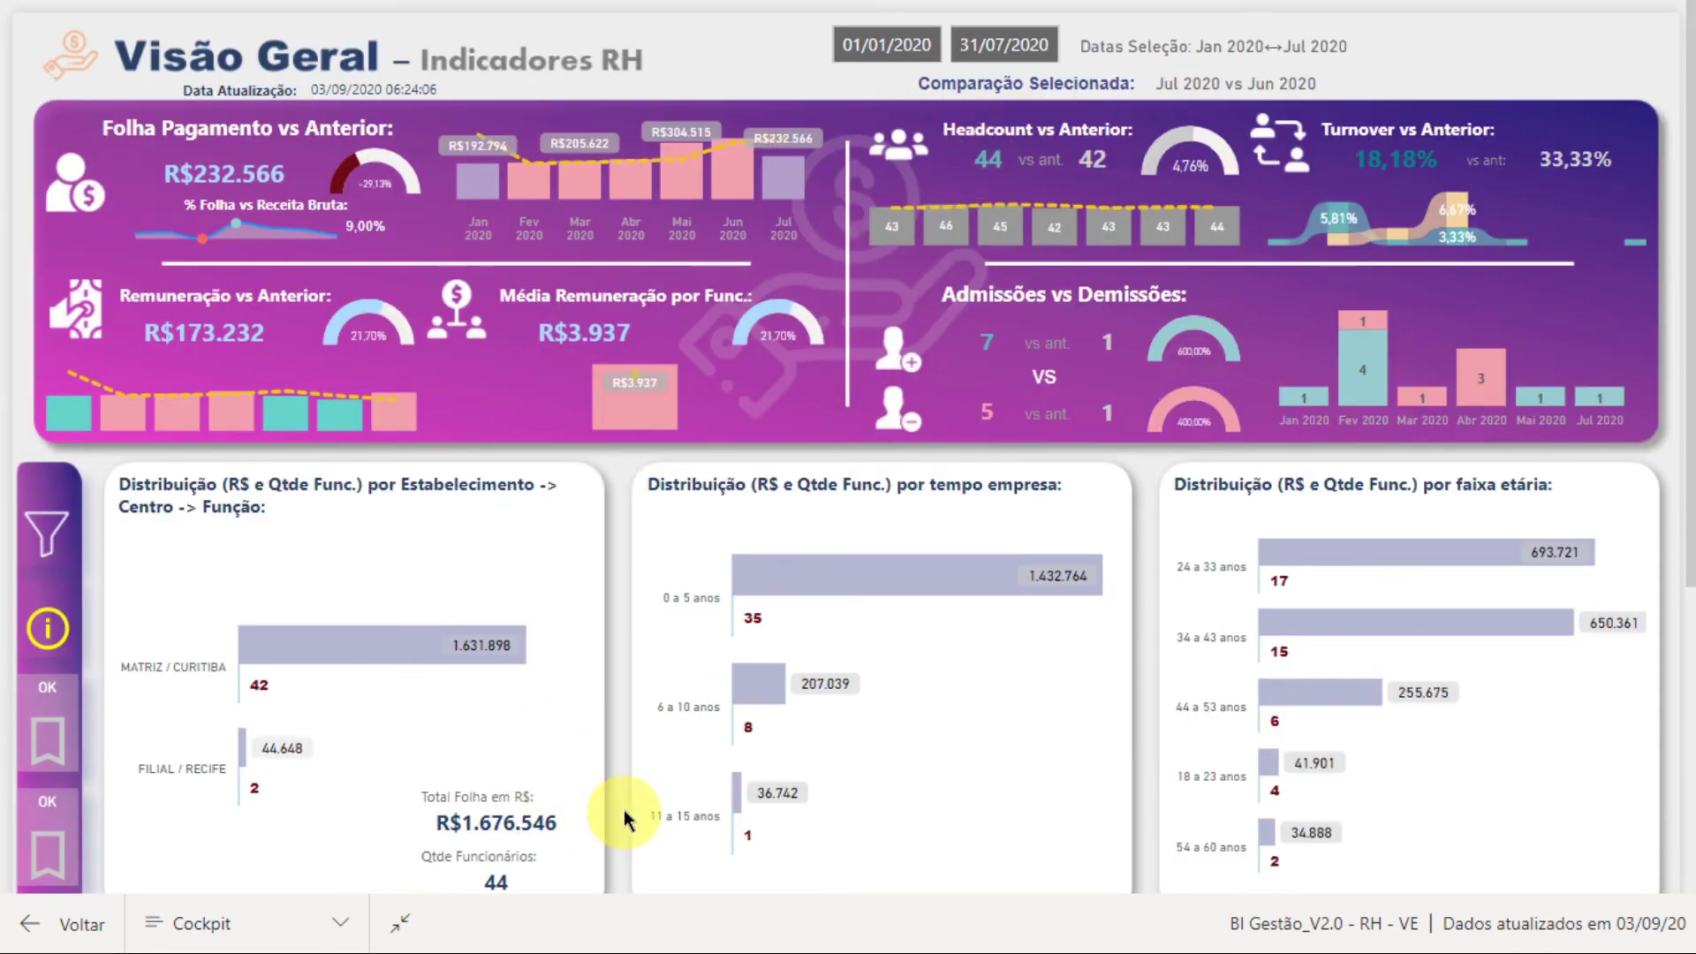
scroll(617, 792, down, 2)
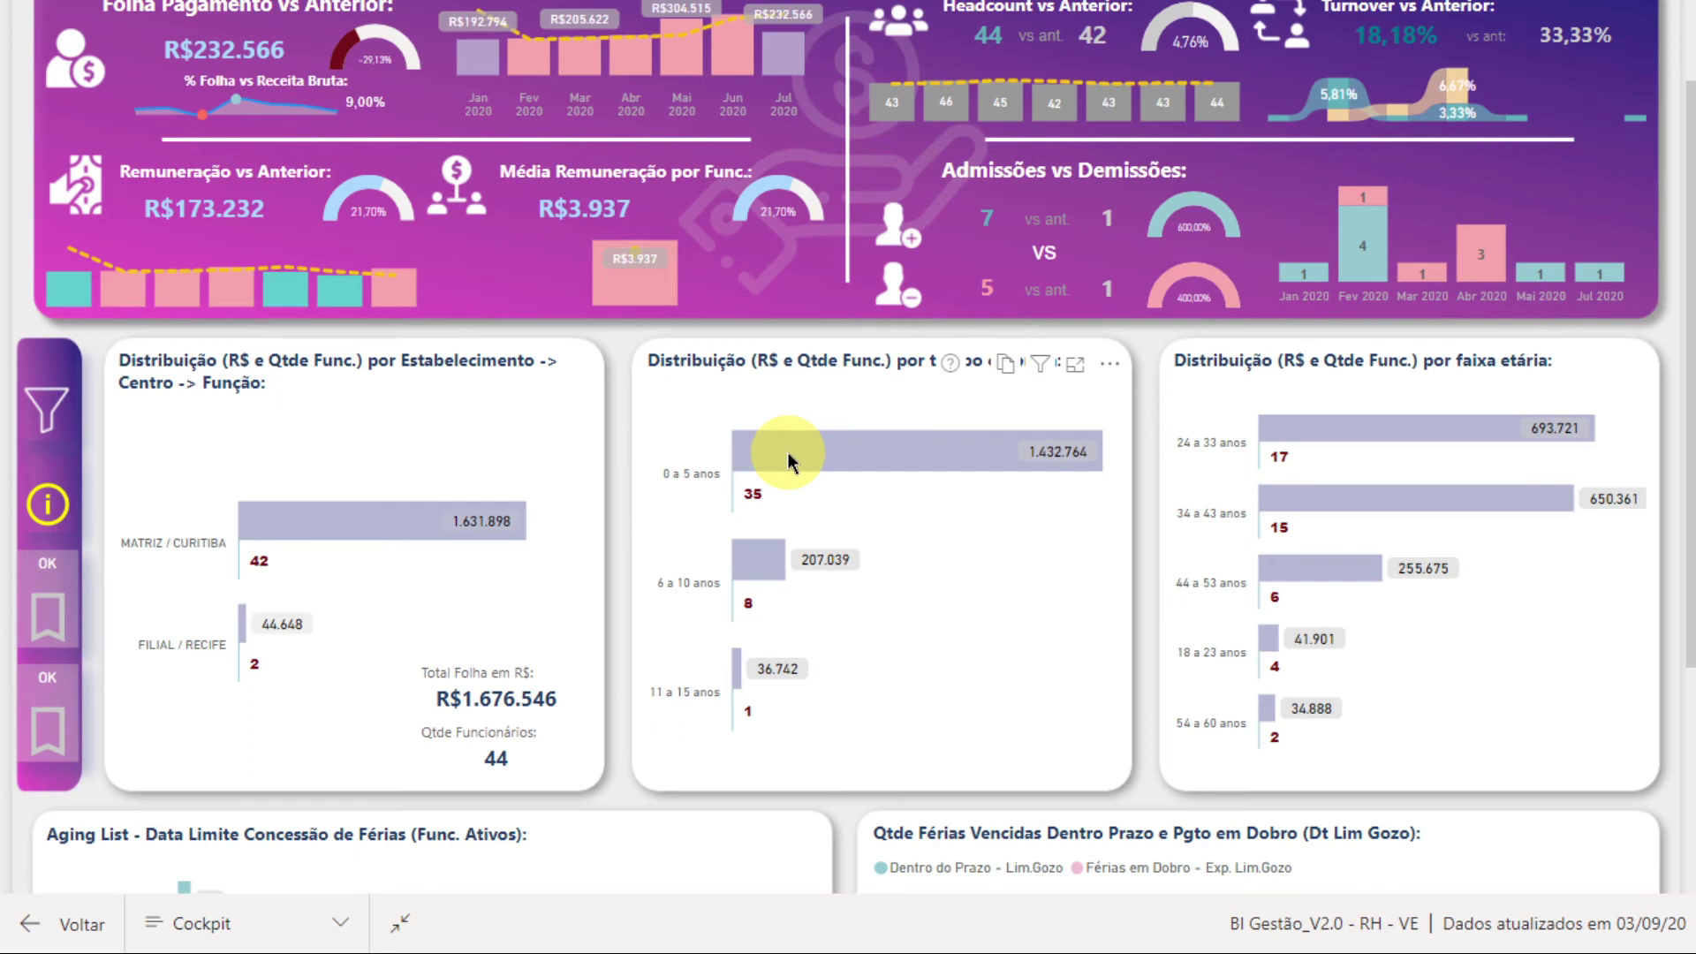
mouse_move(760, 463)
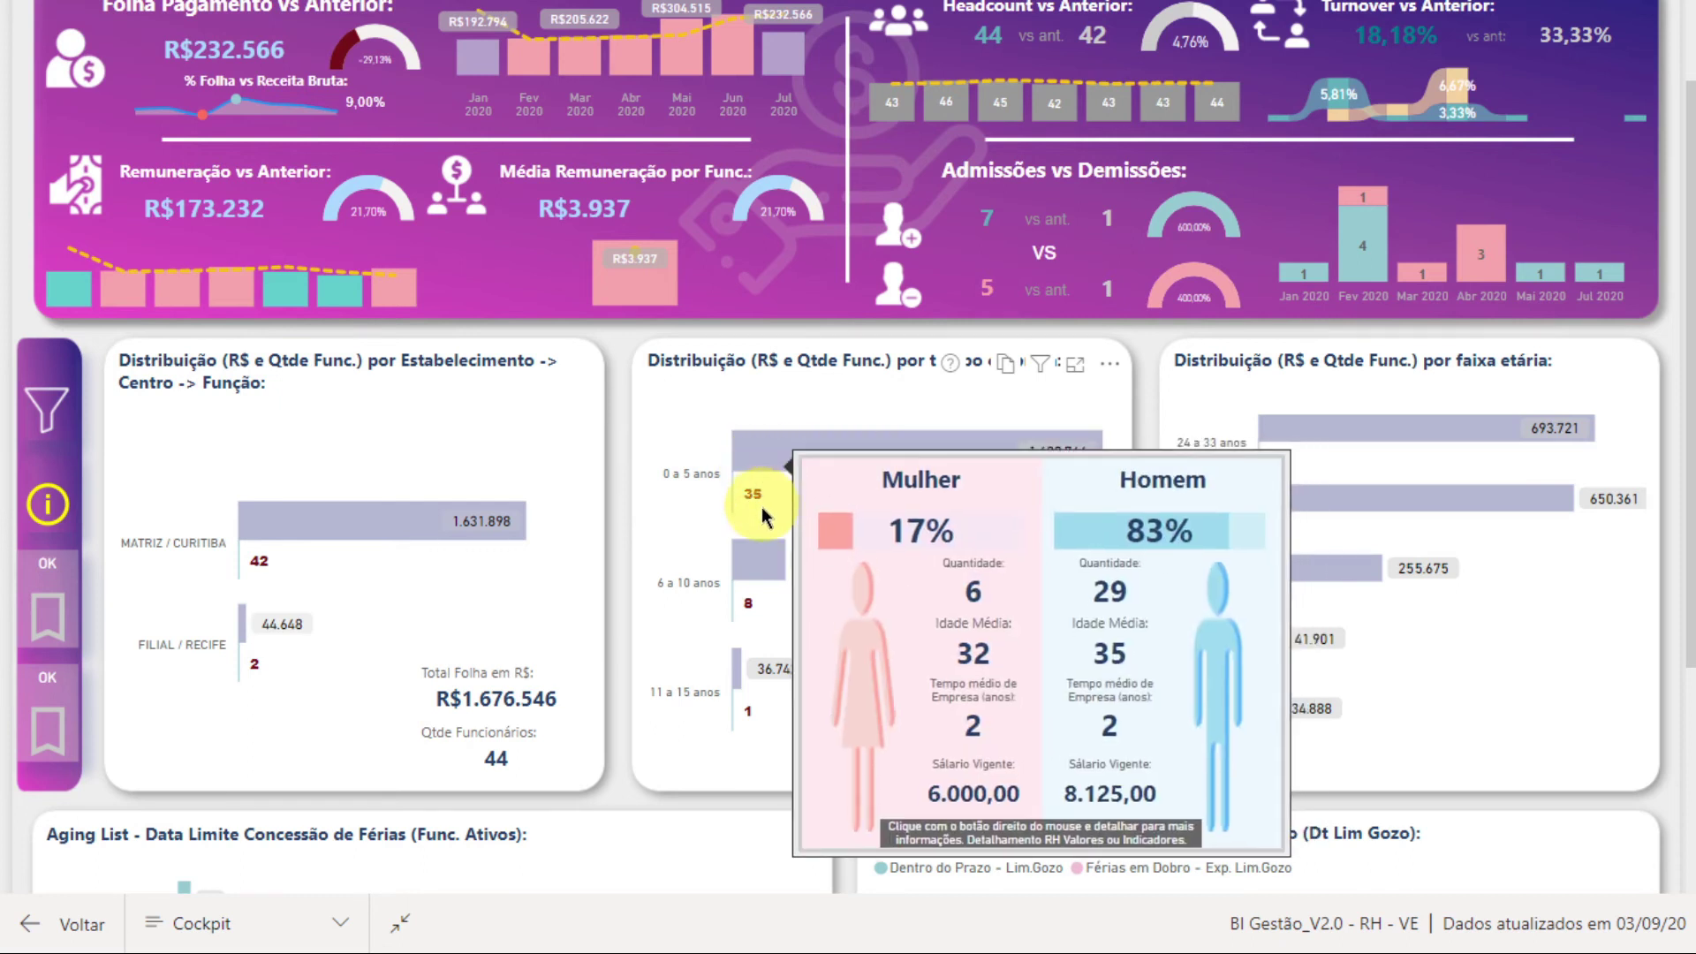
mouse_move(756, 553)
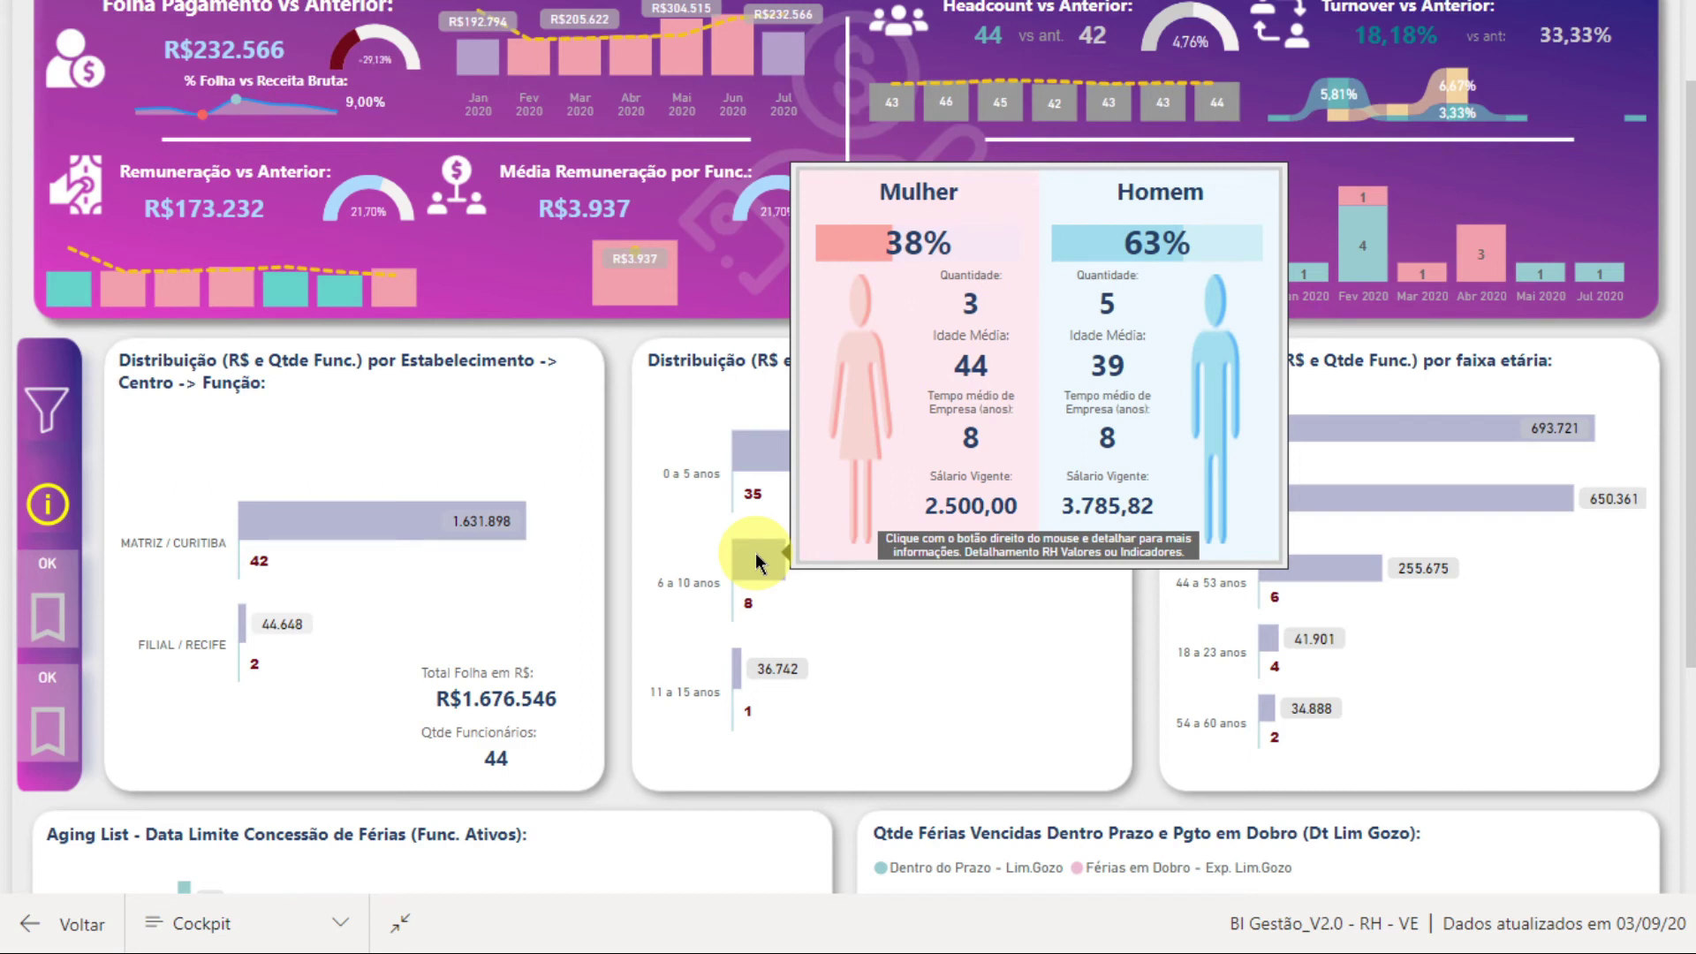
- View the gender breakdown and drill-through options for 24 a 33 anos in the faixa etária chart, and dismiss the options
mouse_move(1466, 431)
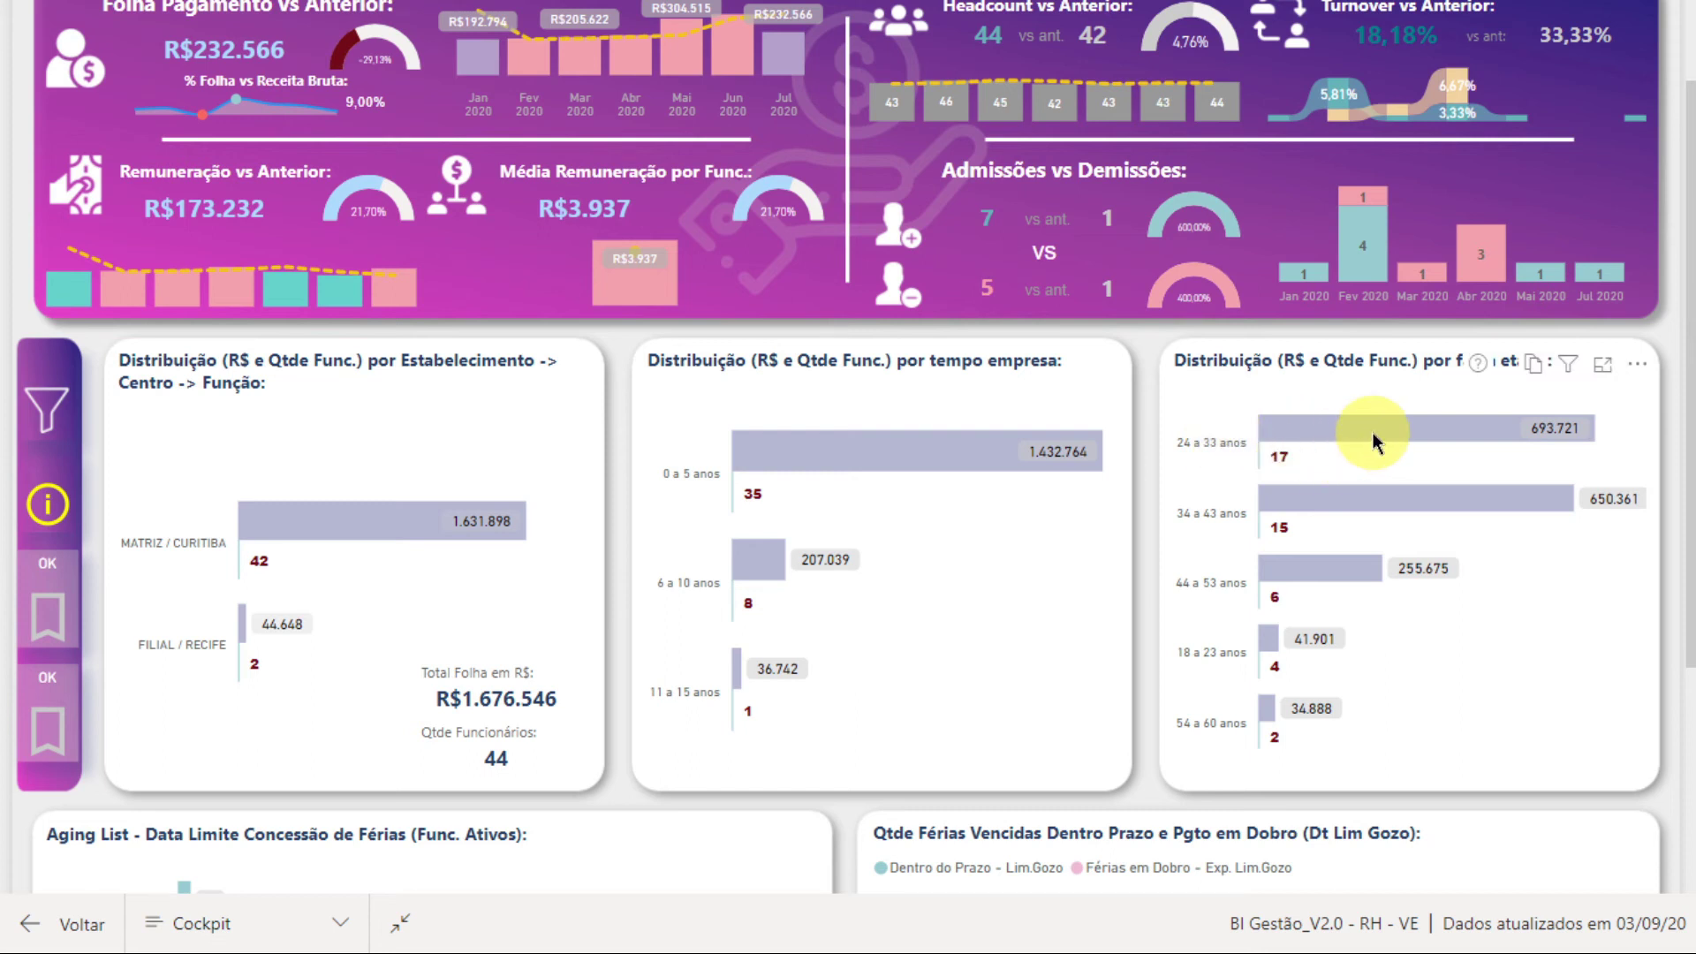
mouse_move(1377, 432)
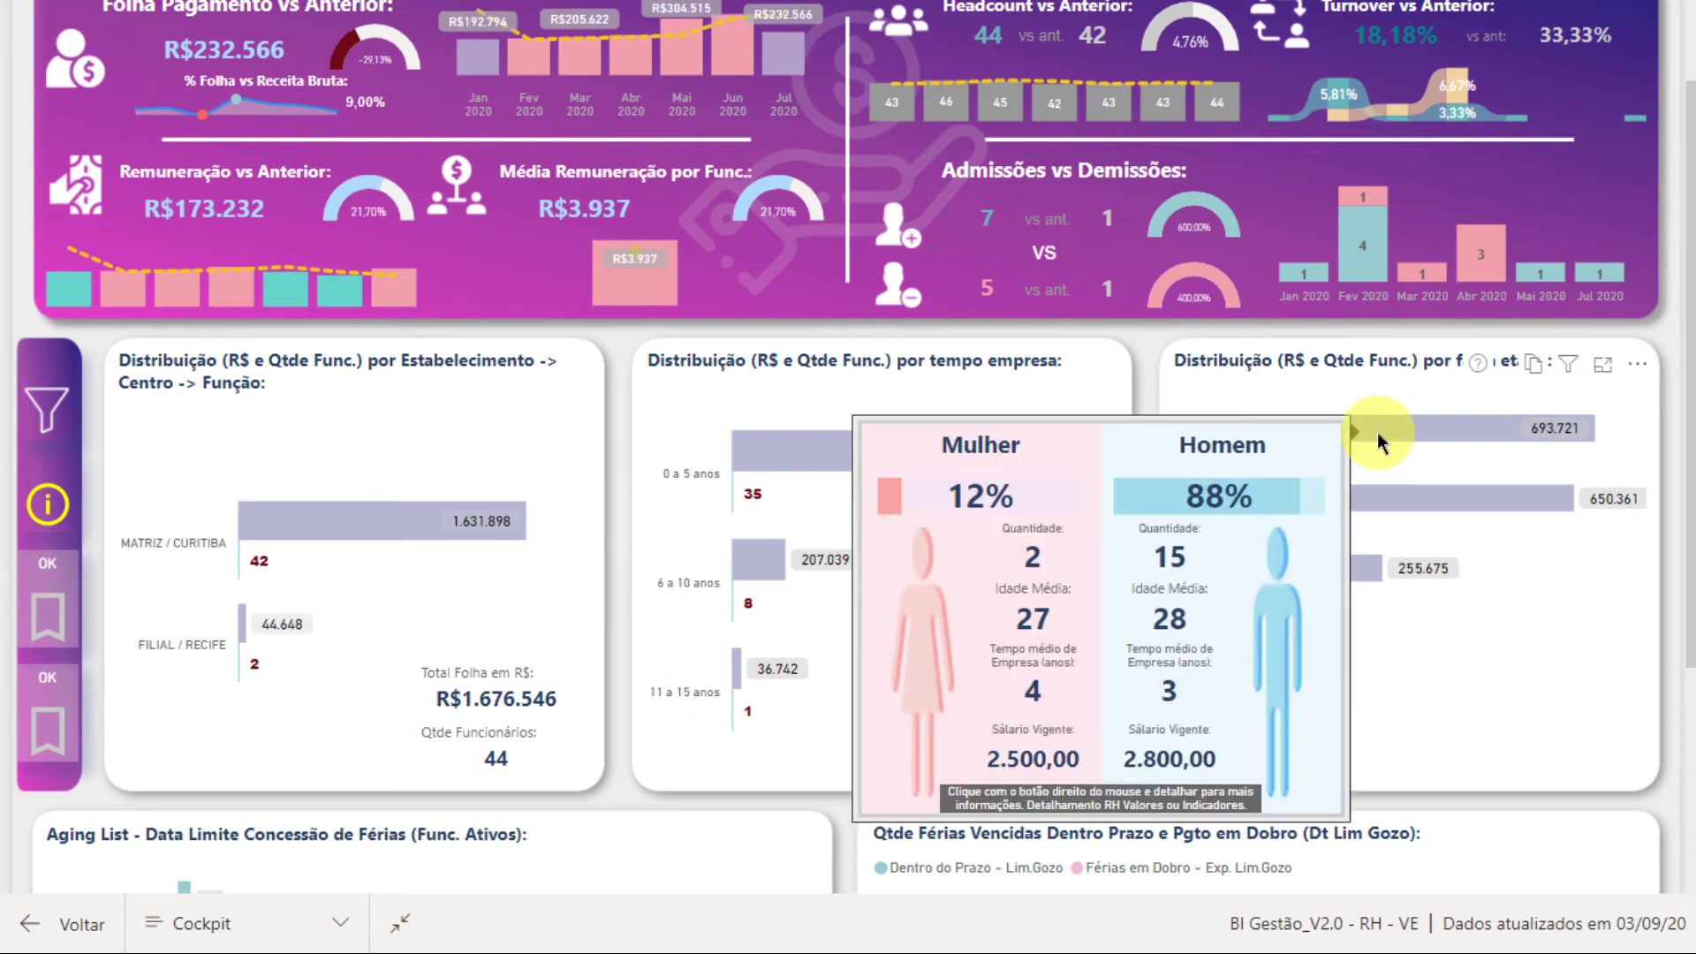
right_click(1376, 432)
mouse_move(1504, 554)
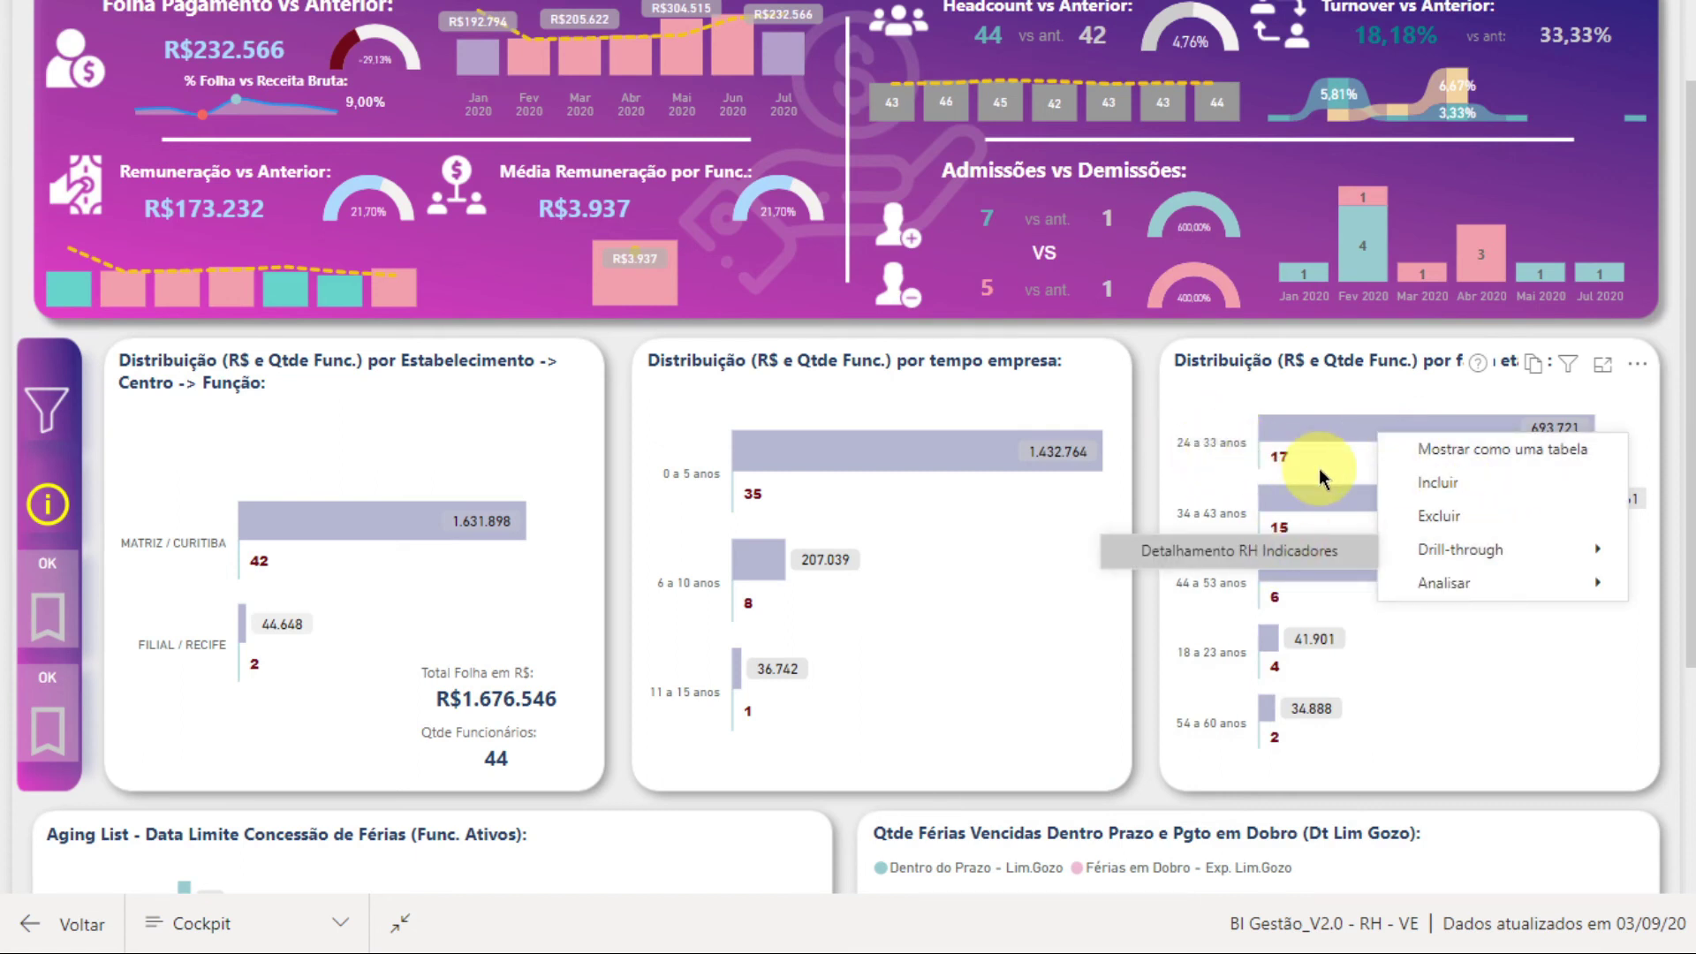
click(1670, 489)
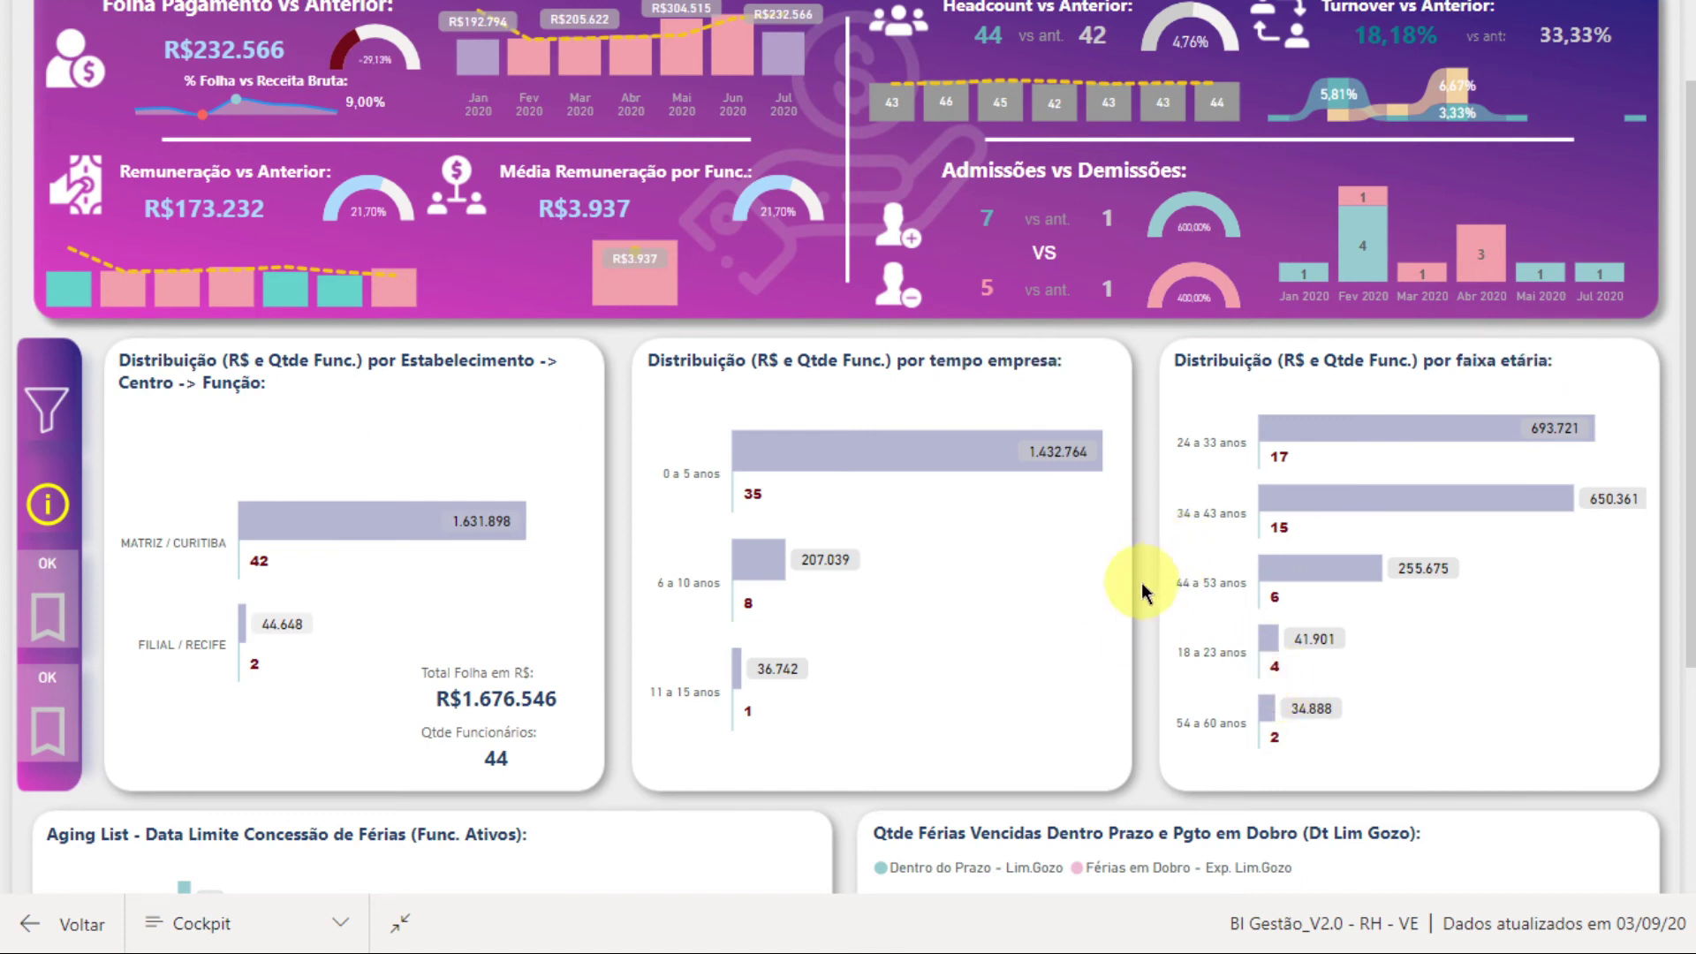
- Locate the férias charts and view the options of the Férias Vencimento and Férias Situação A/B filters without selecting any
scroll(1141, 587, down, 2)
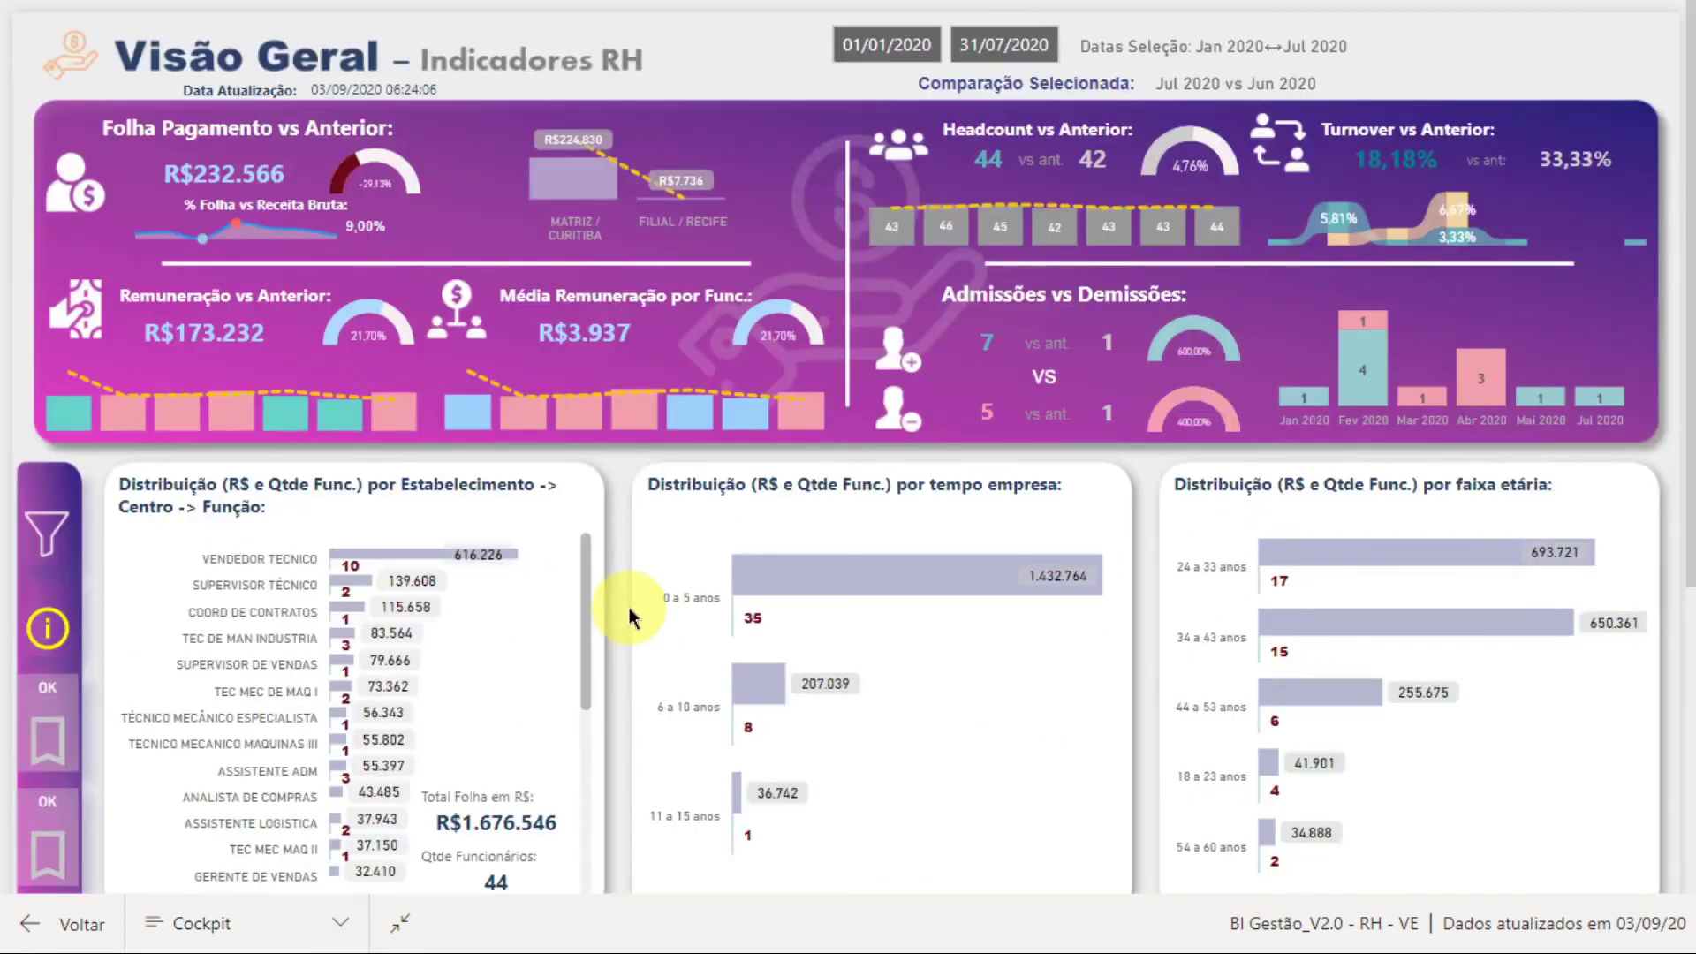
scroll(628, 604, down, 5)
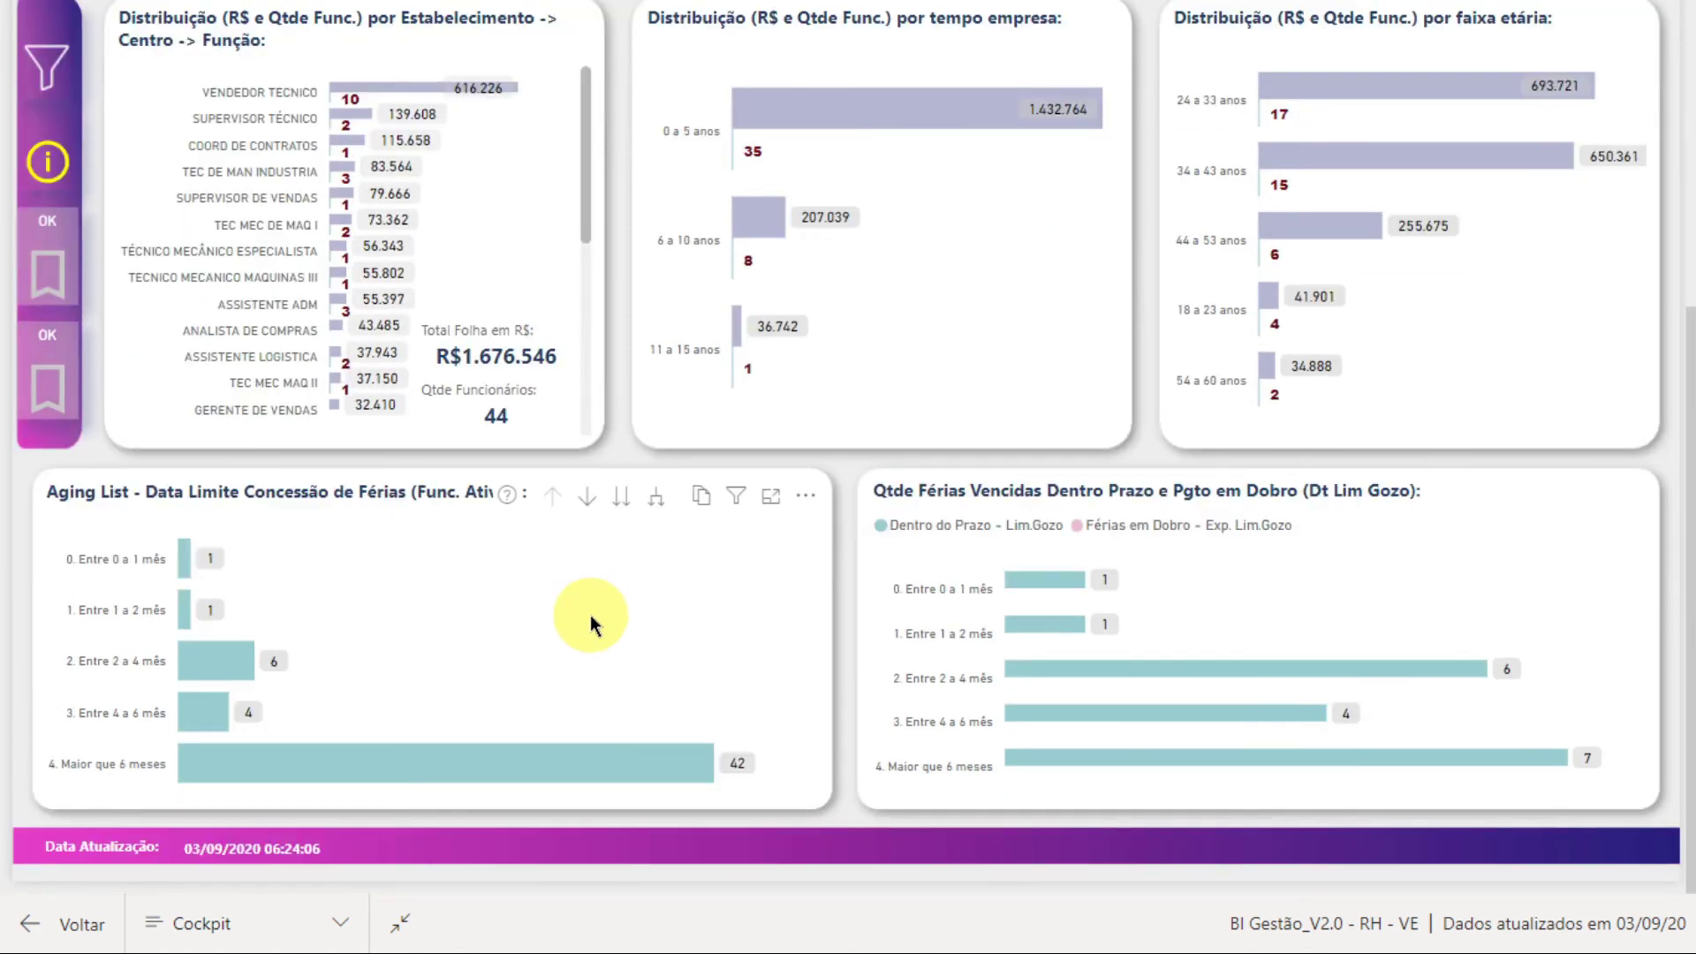
scroll(576, 611, up, 4)
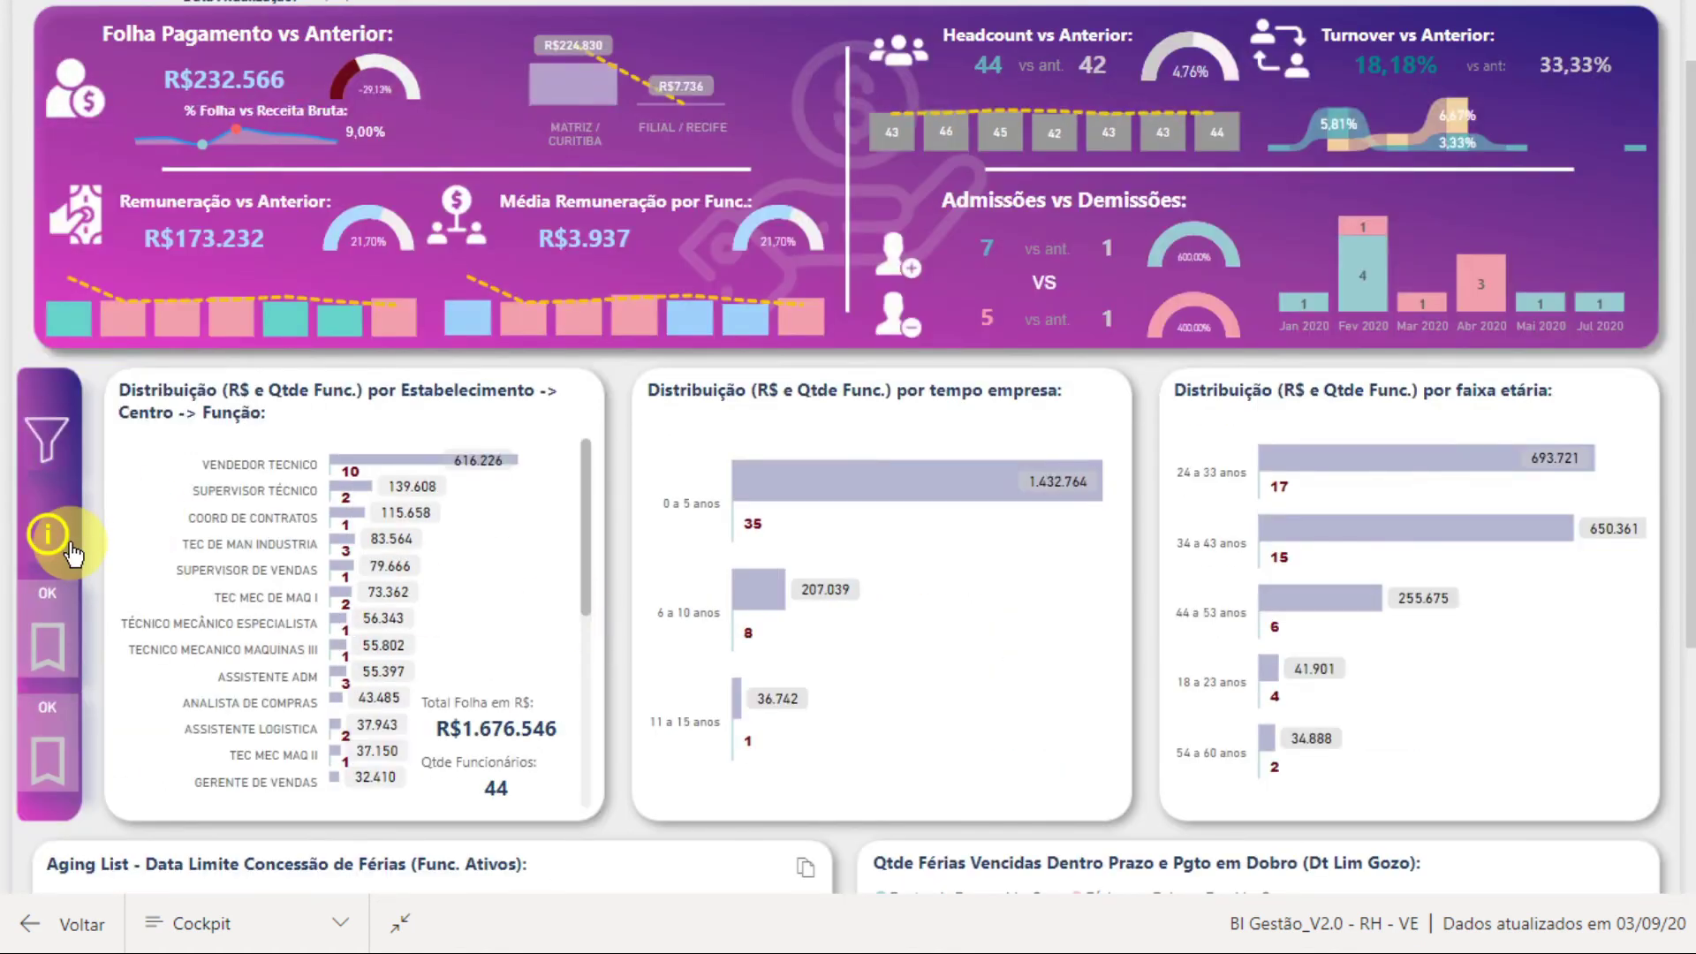
click(53, 449)
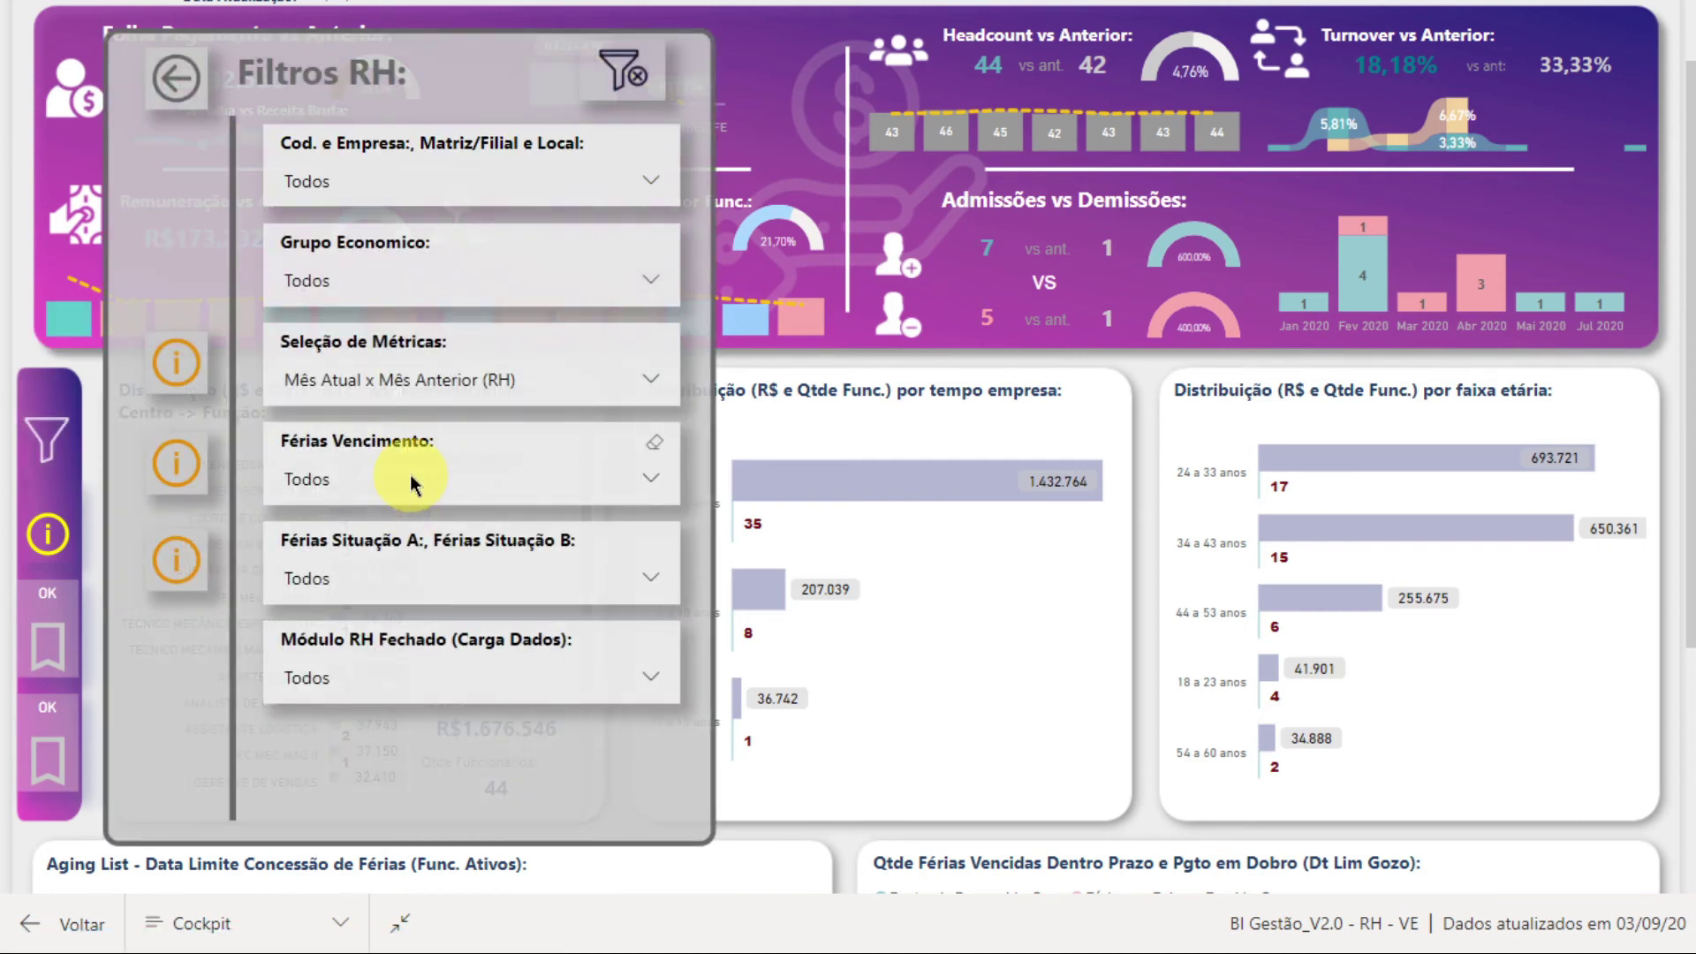
click(410, 481)
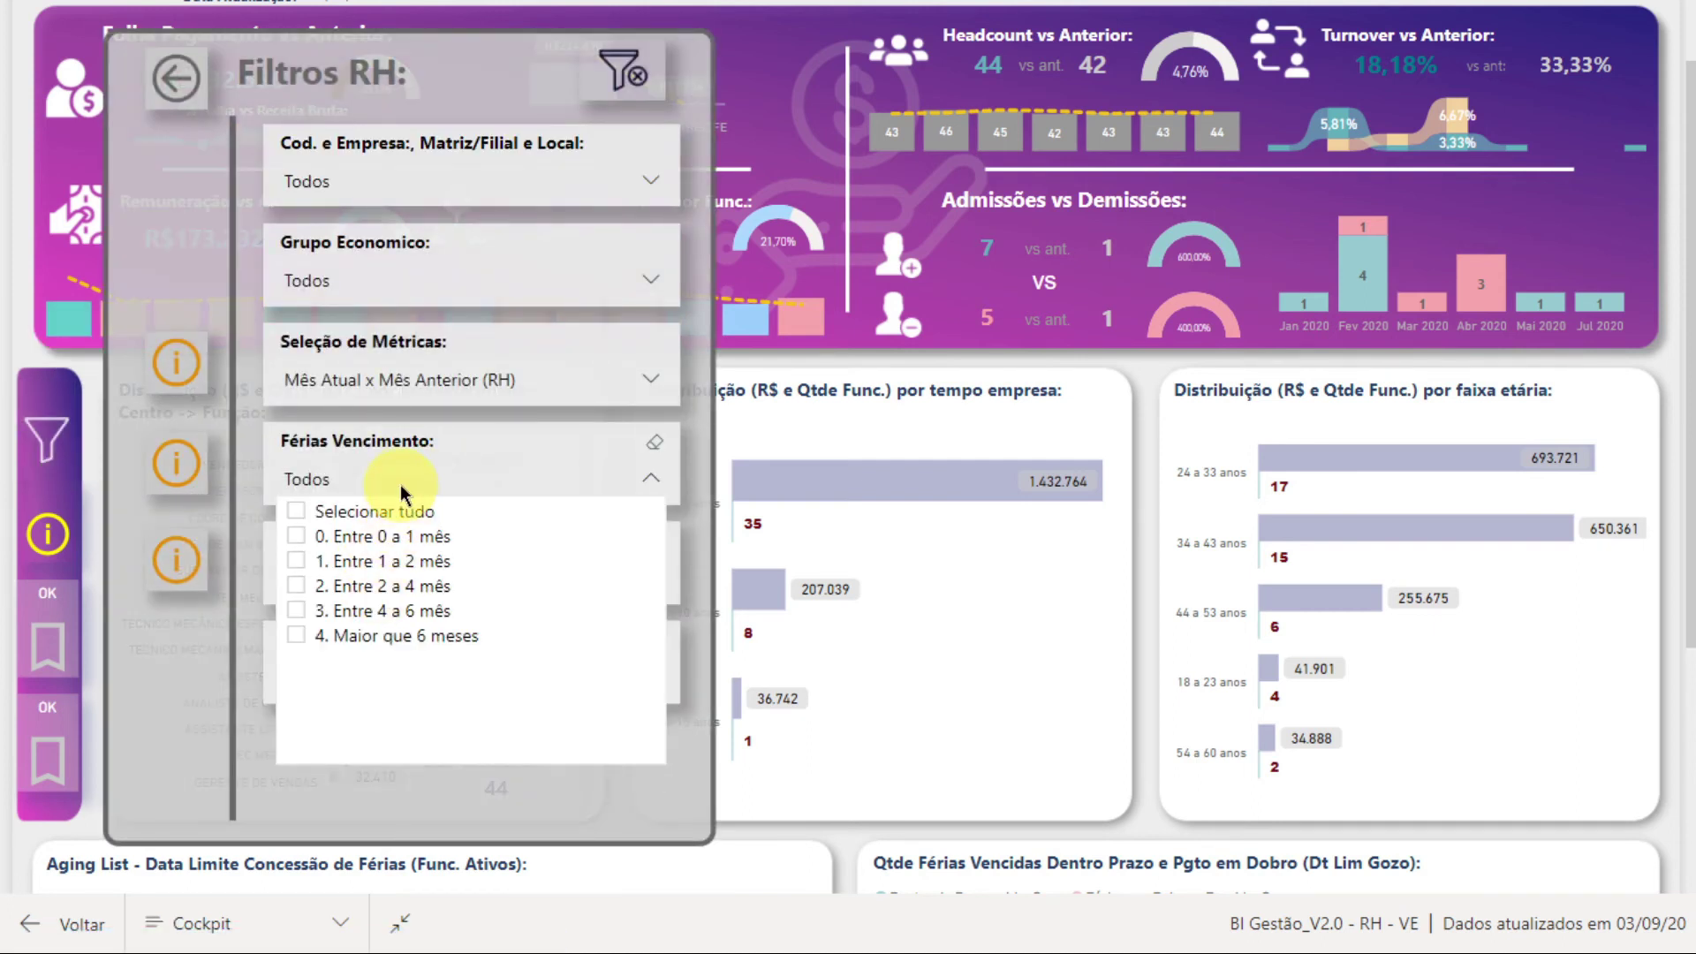
click(405, 479)
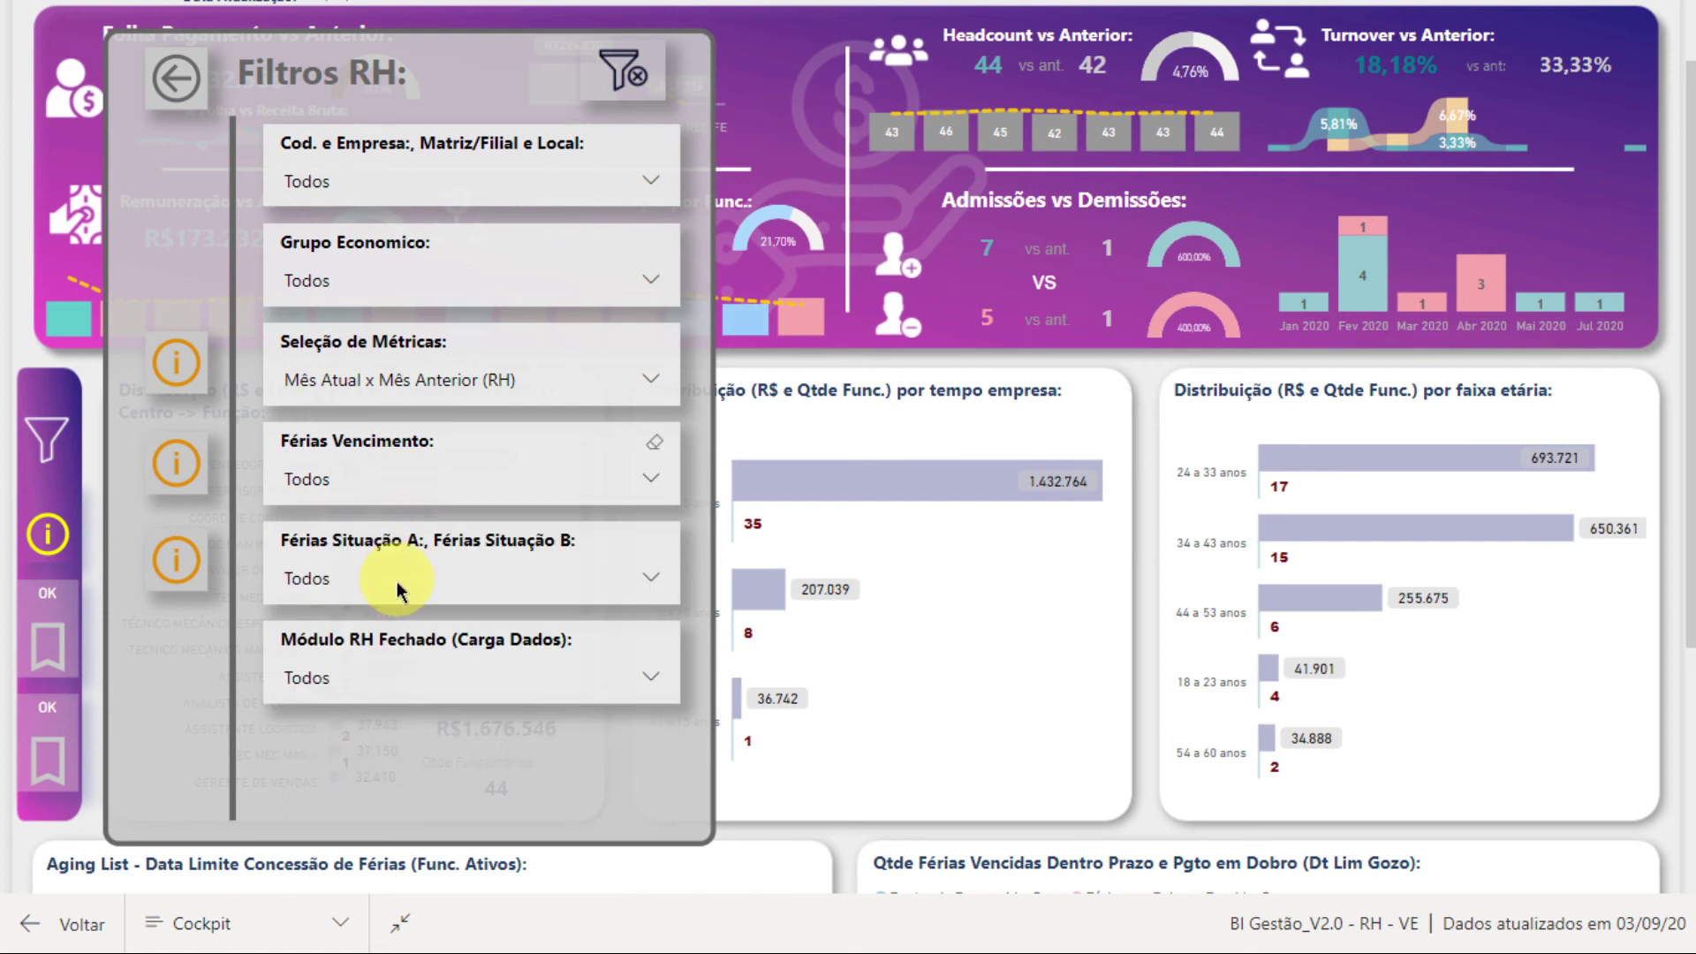
click(399, 589)
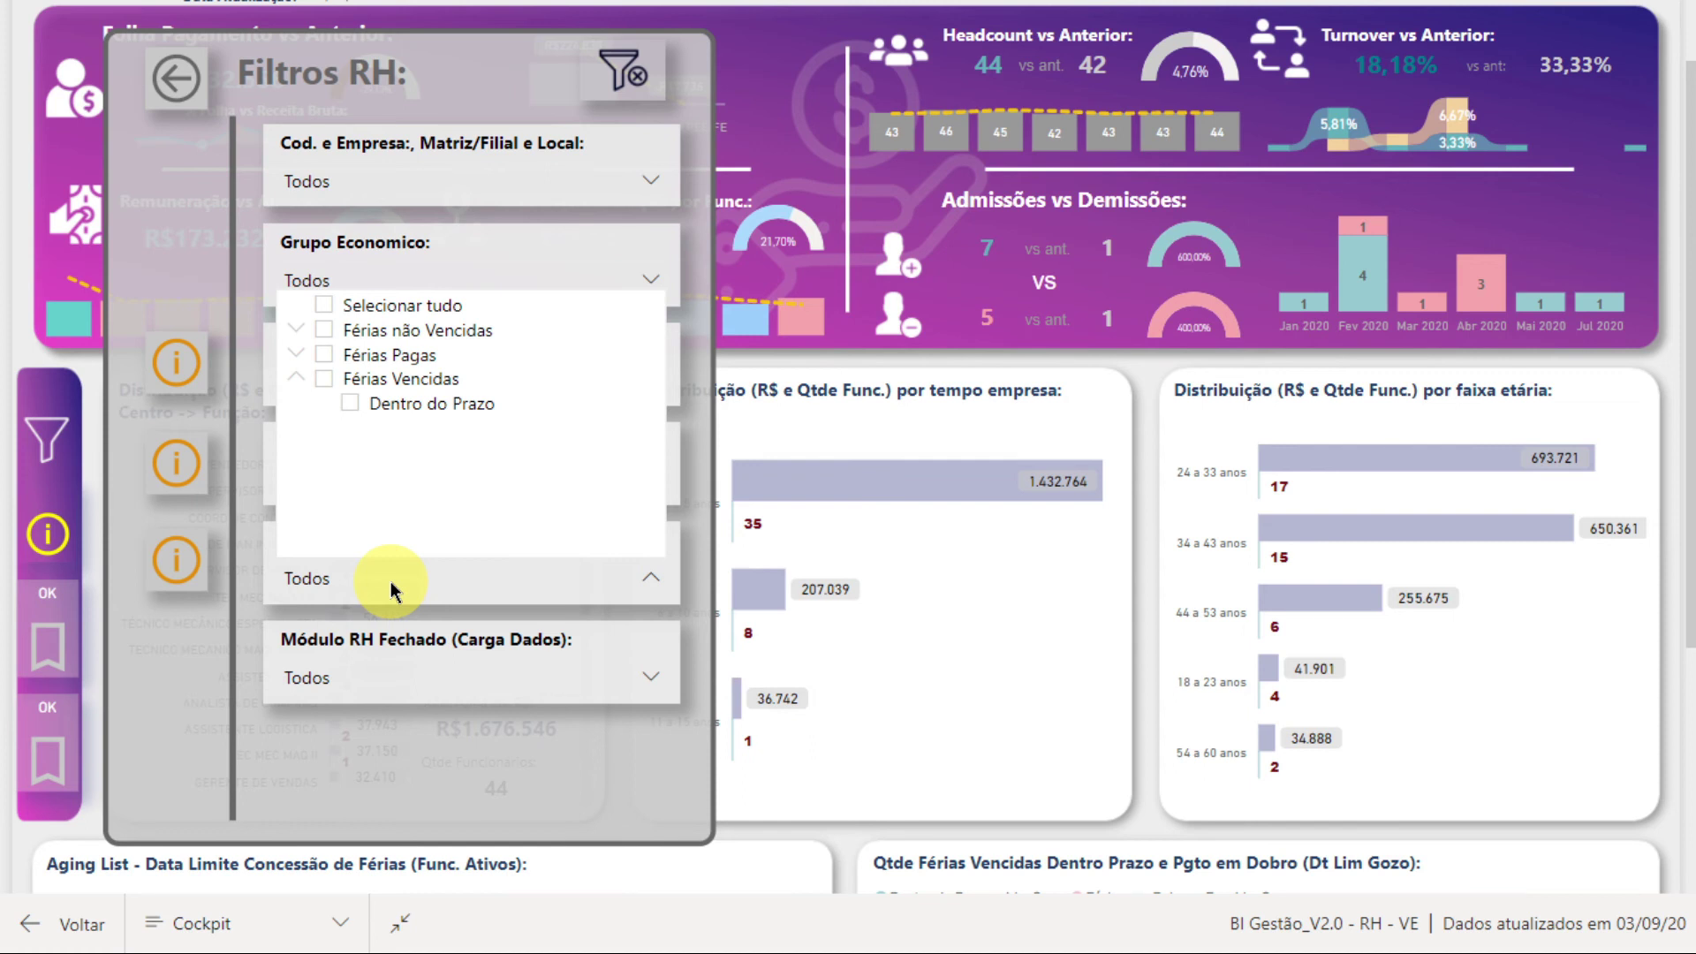
click(390, 582)
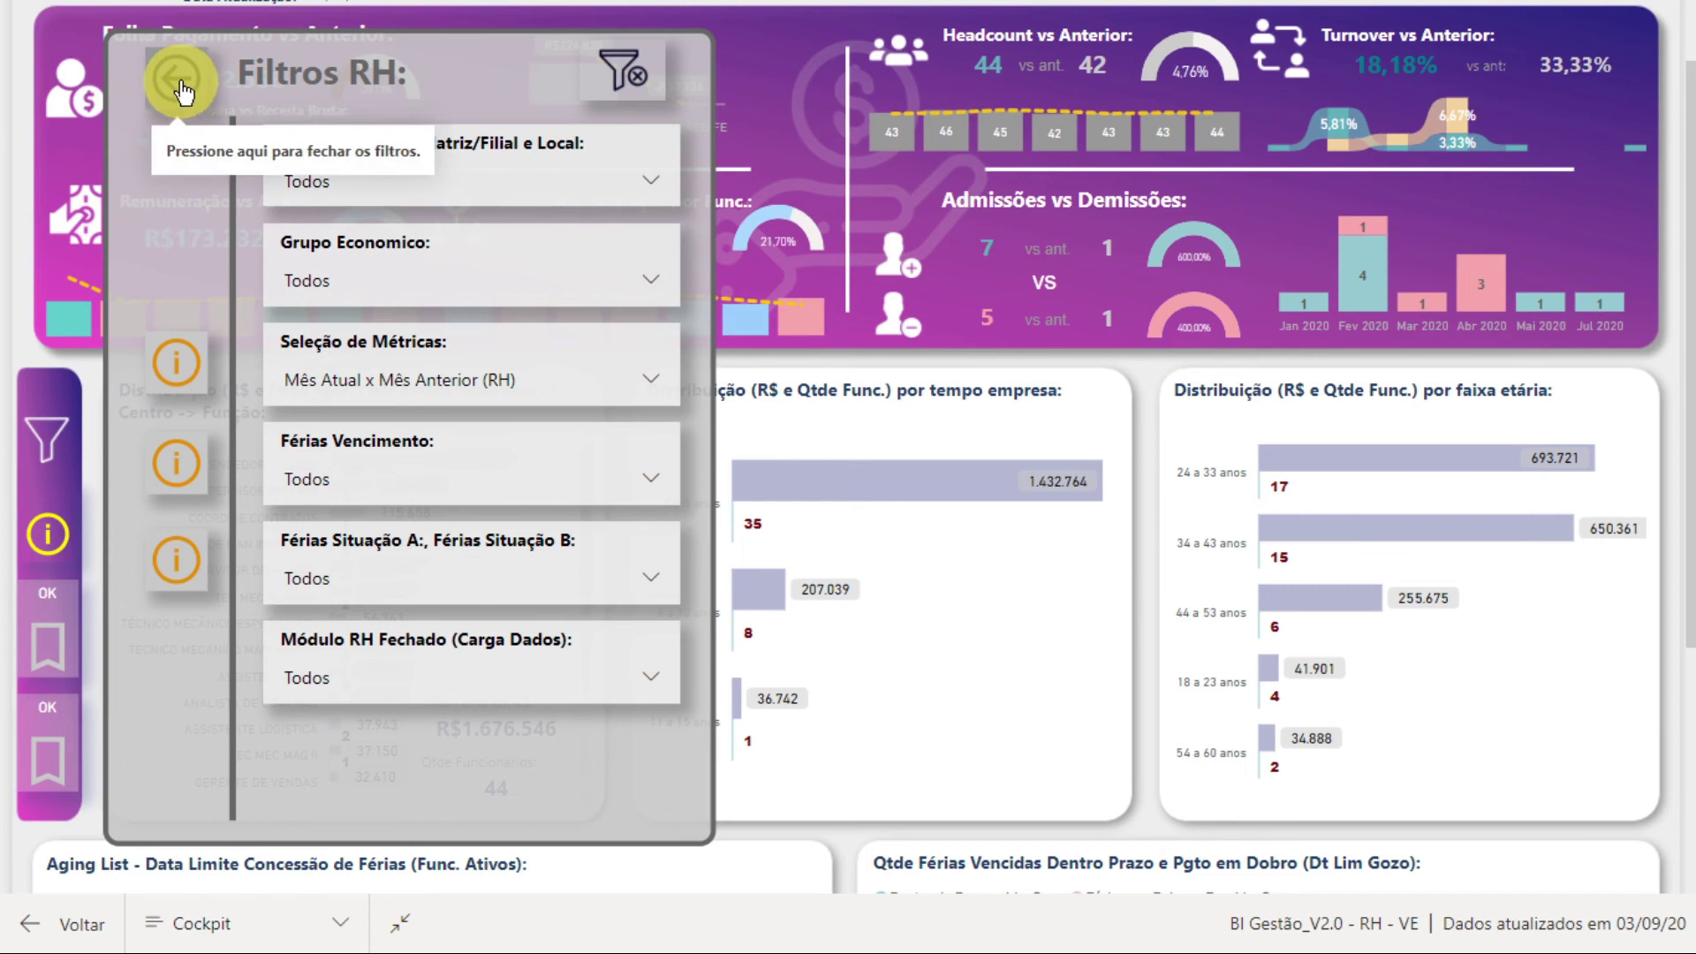
- Read the instructions for the Férias Vencimento and Situação A e B filters, and close the instructions and the filters
click(176, 559)
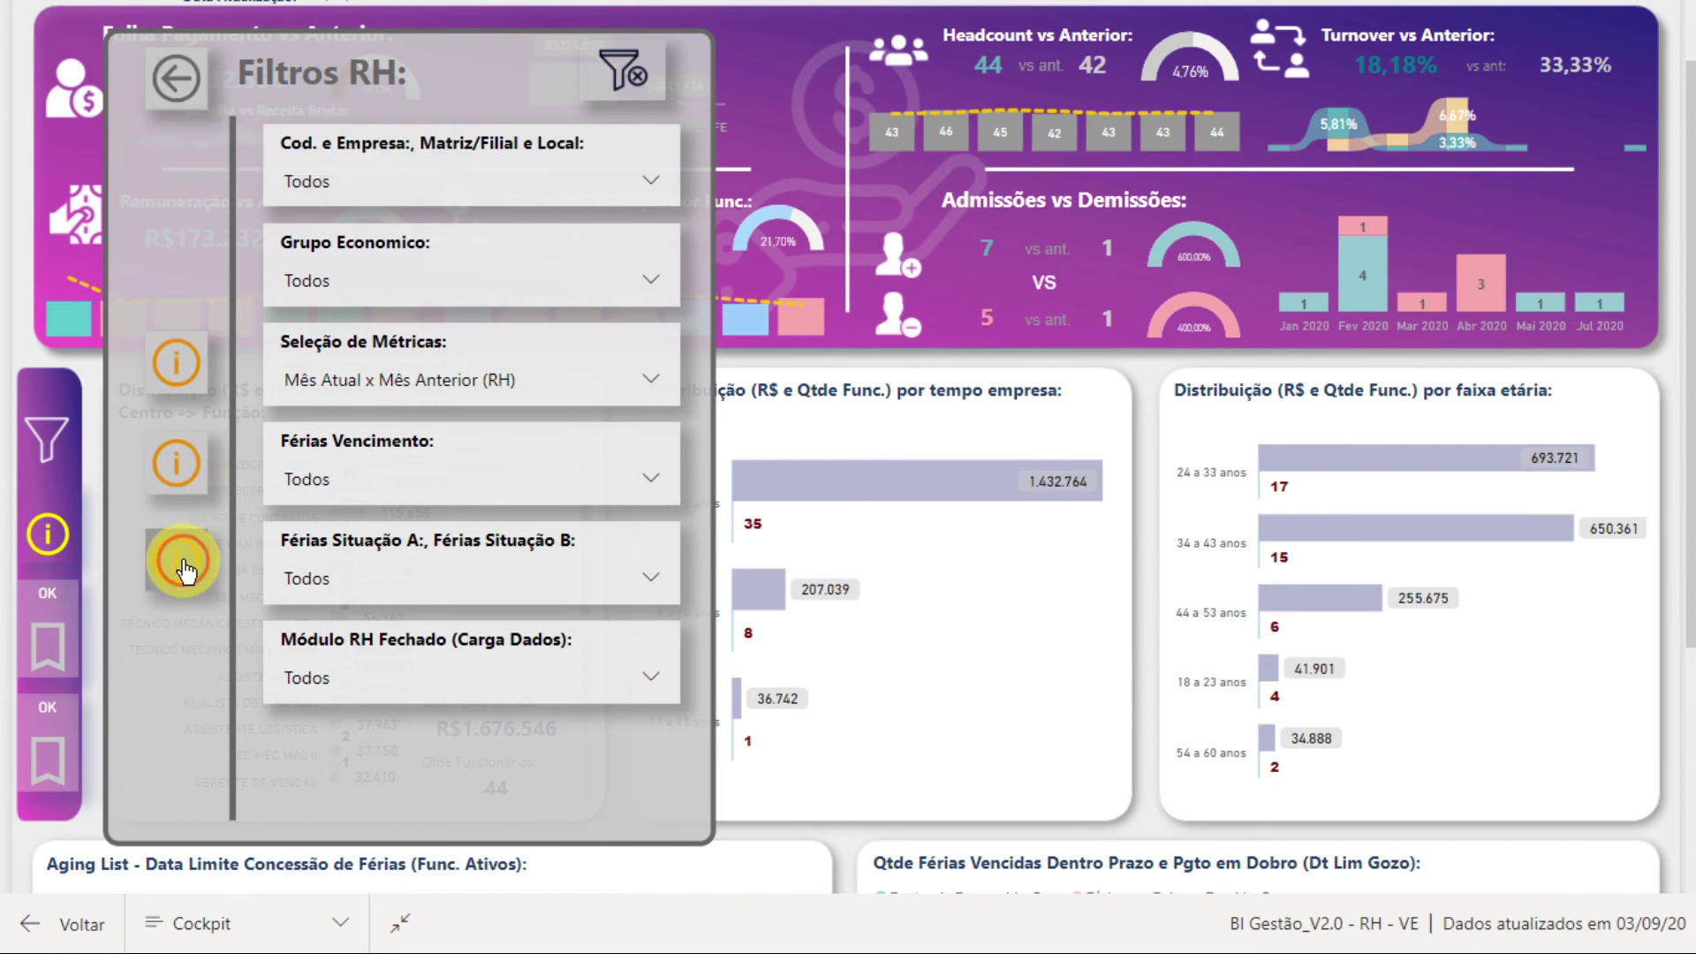
scroll(1016, 747, down, 4)
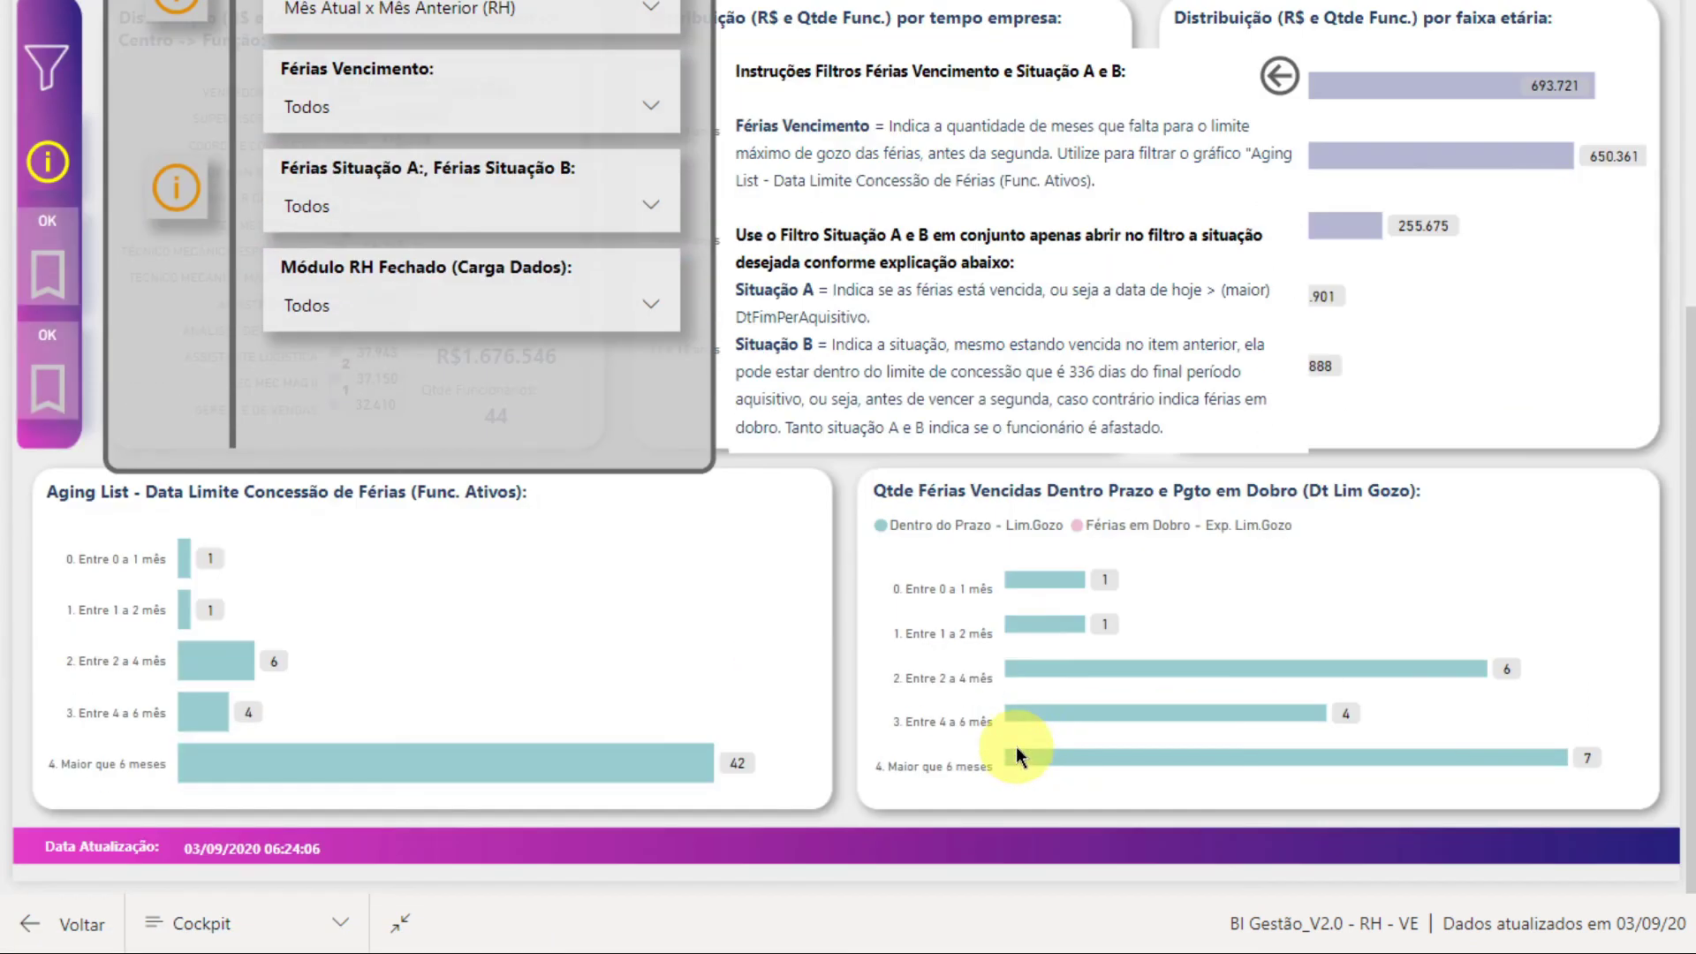
scroll(1005, 291, up, 4)
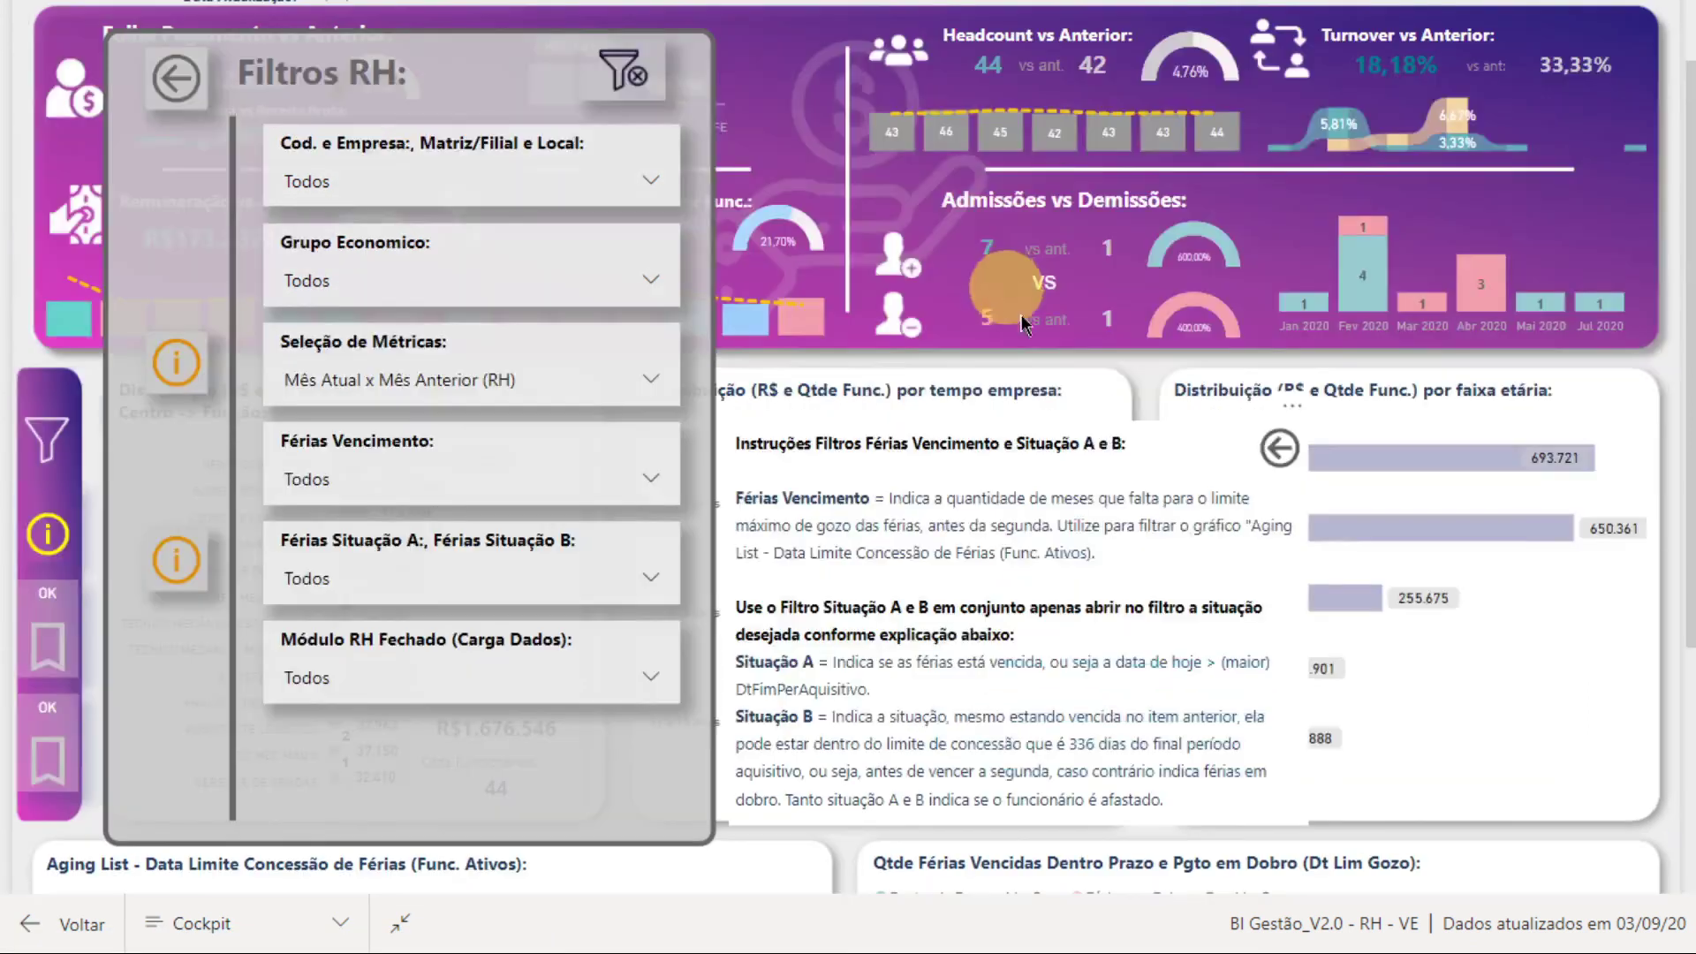
click(1278, 453)
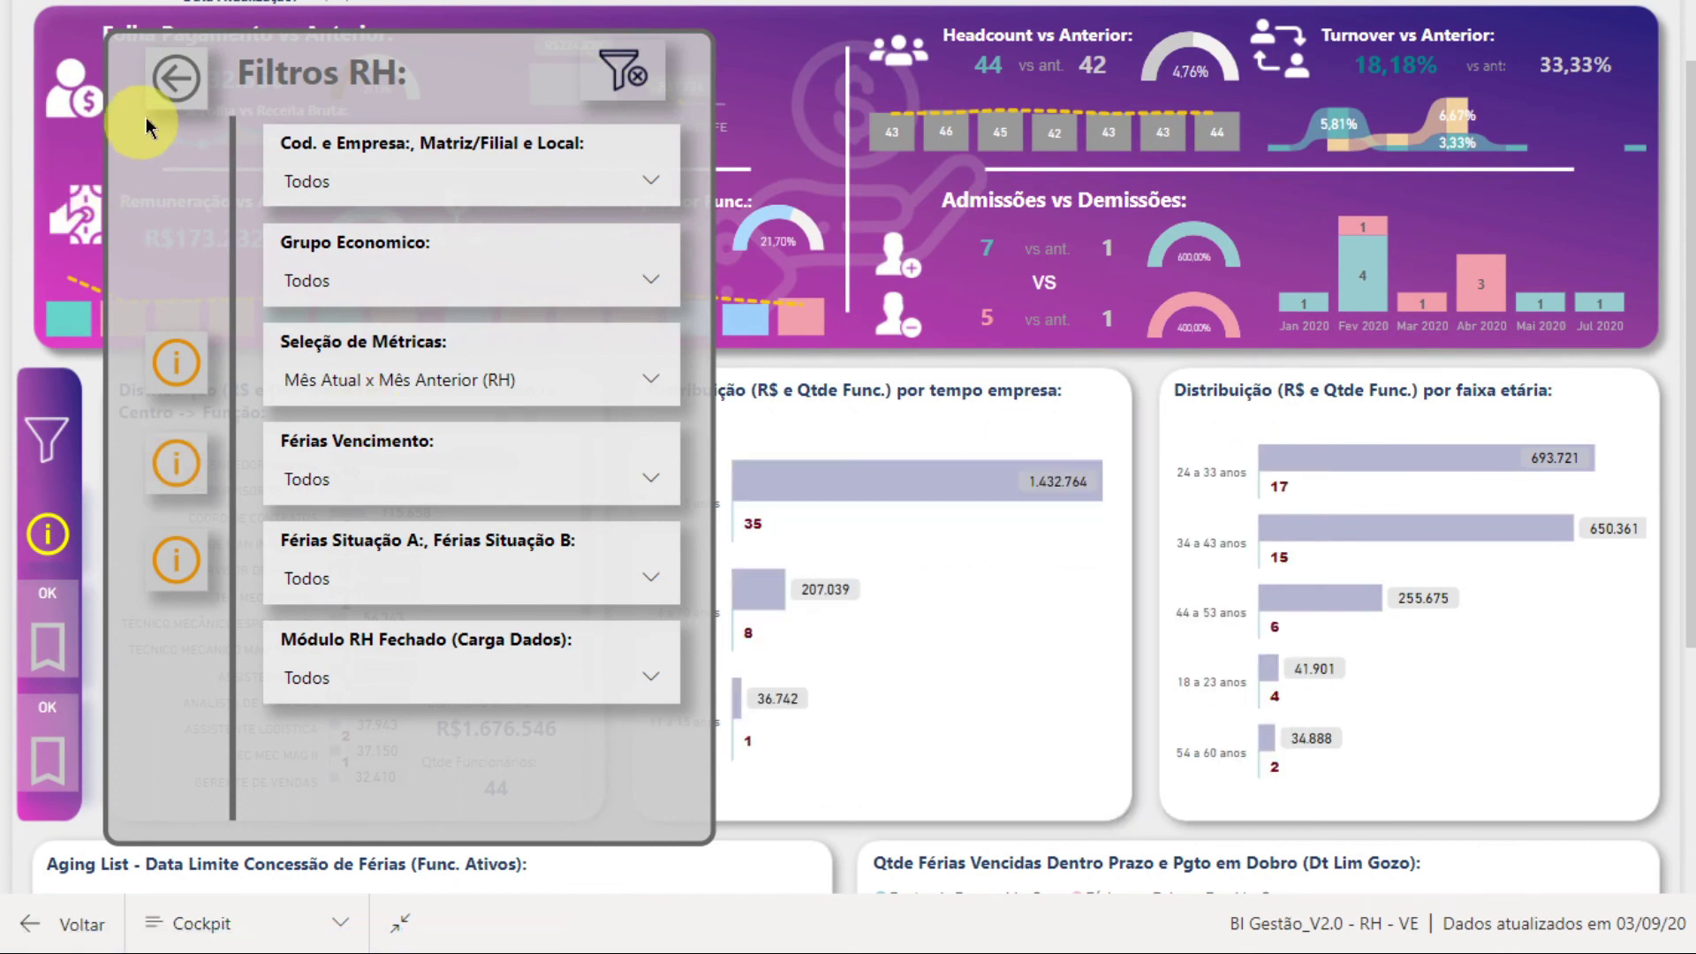
click(179, 98)
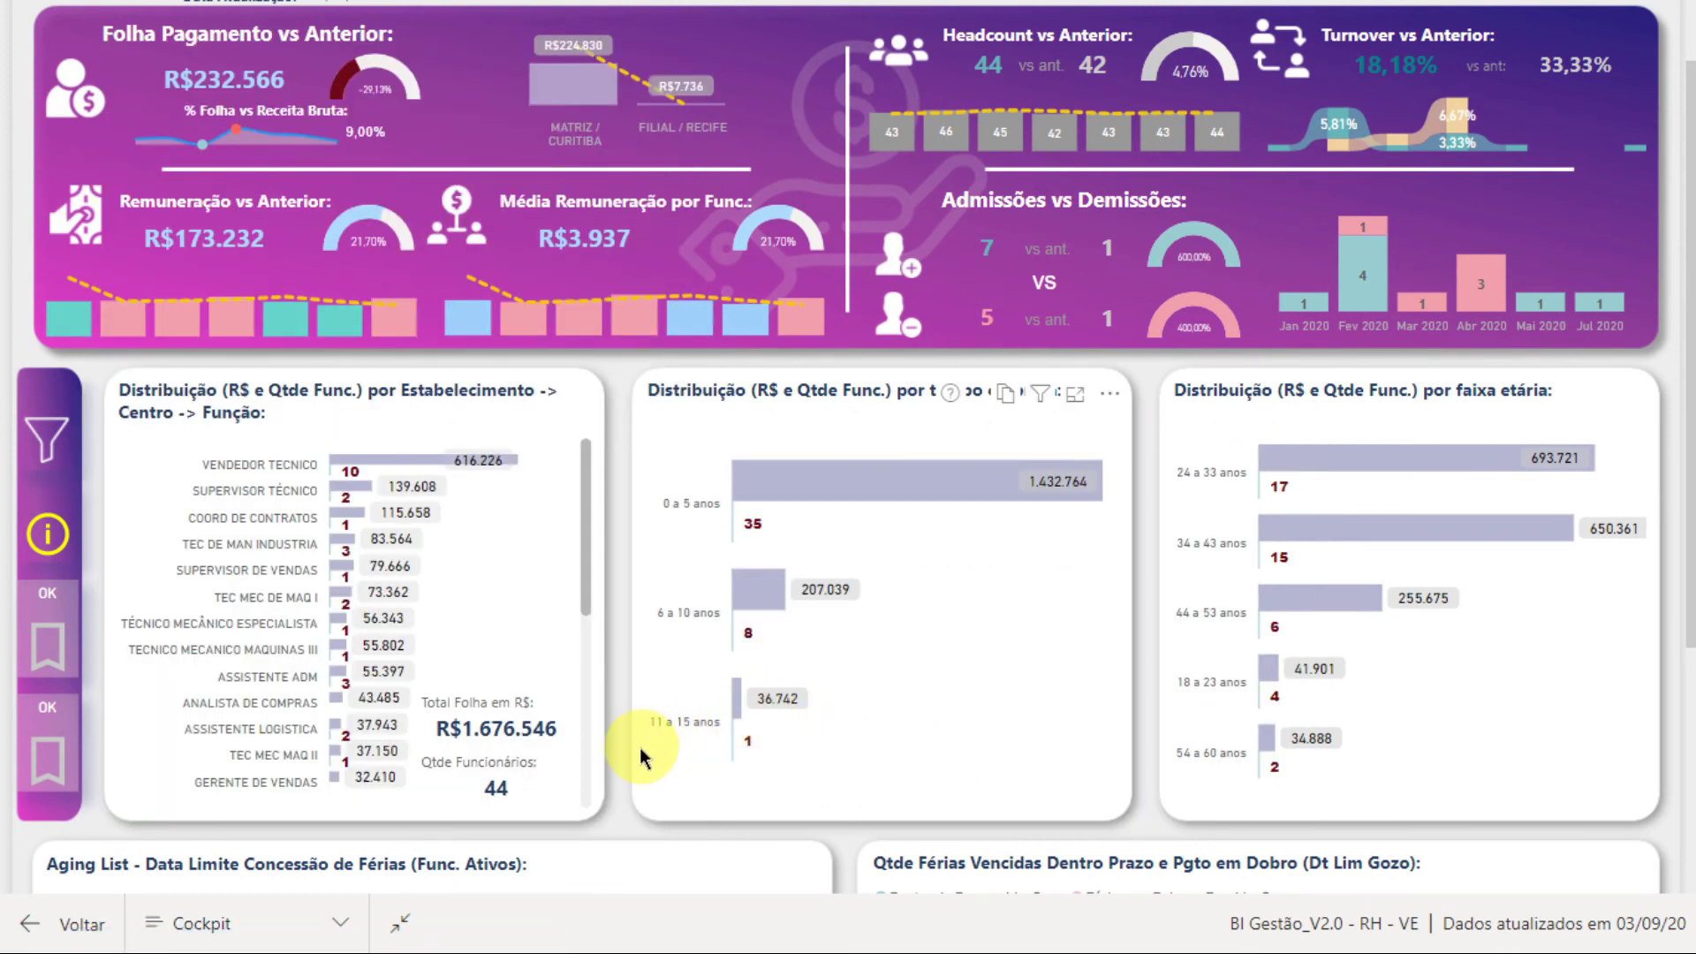
- Drill through the Entre 2 a 4 mês bar of the Aging List chart to Detalhamento RH Indicadores and return to the overview
scroll(640, 747, down, 4)
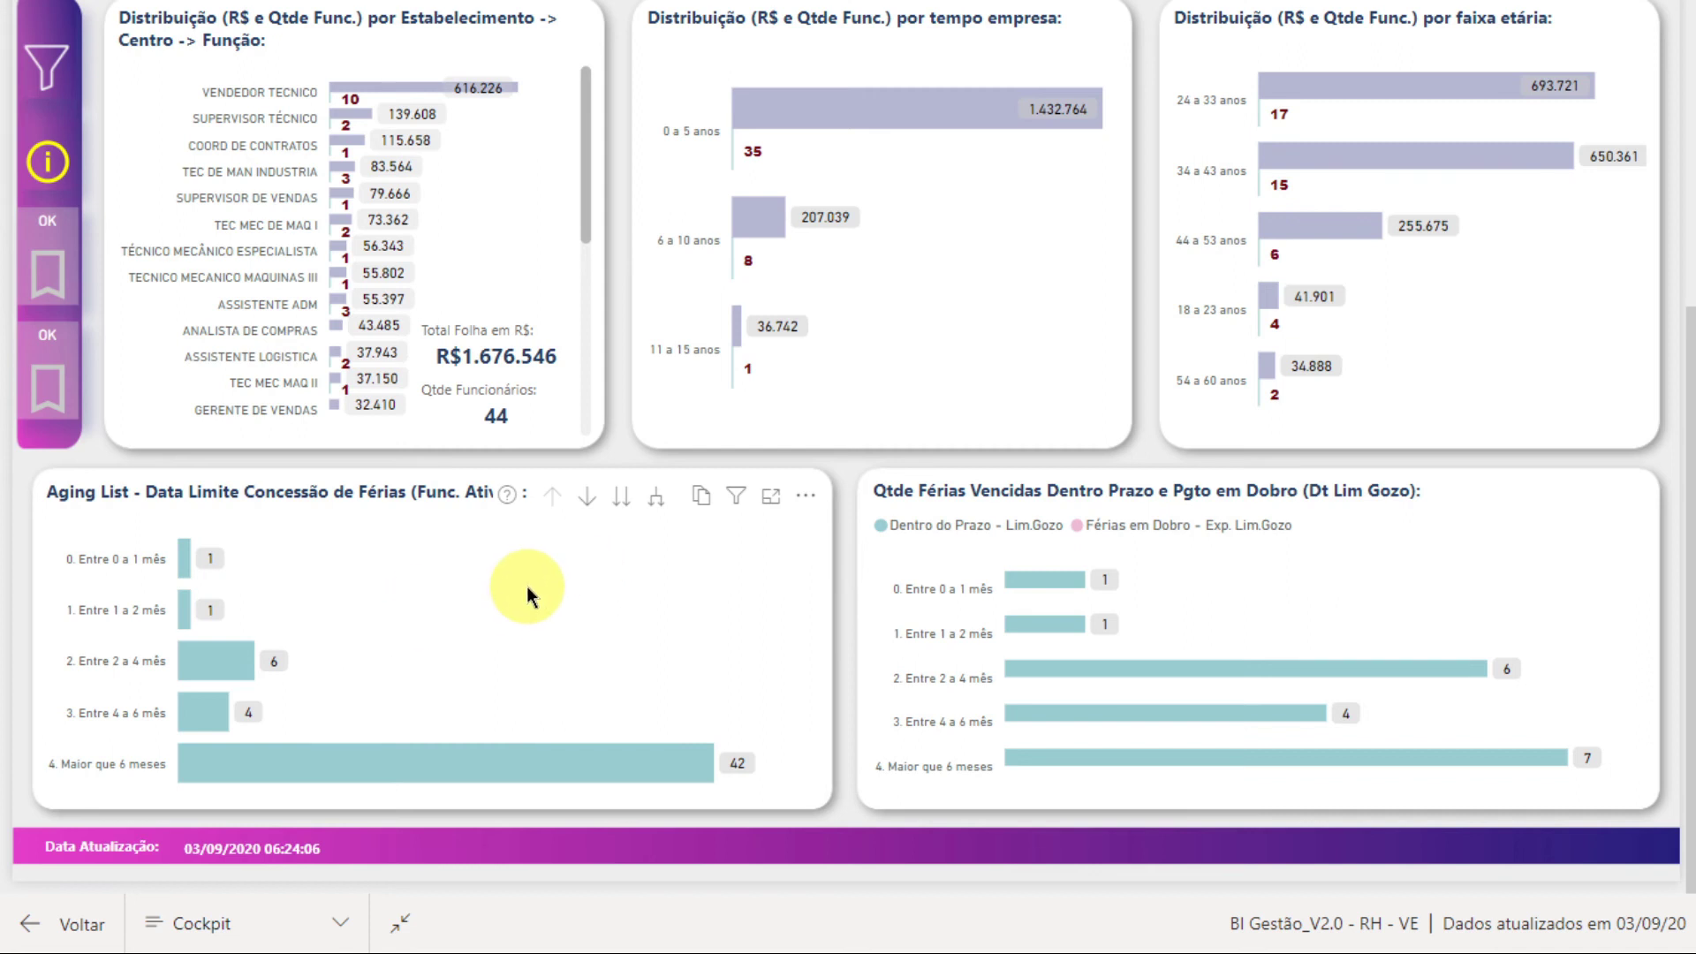
mouse_move(507, 505)
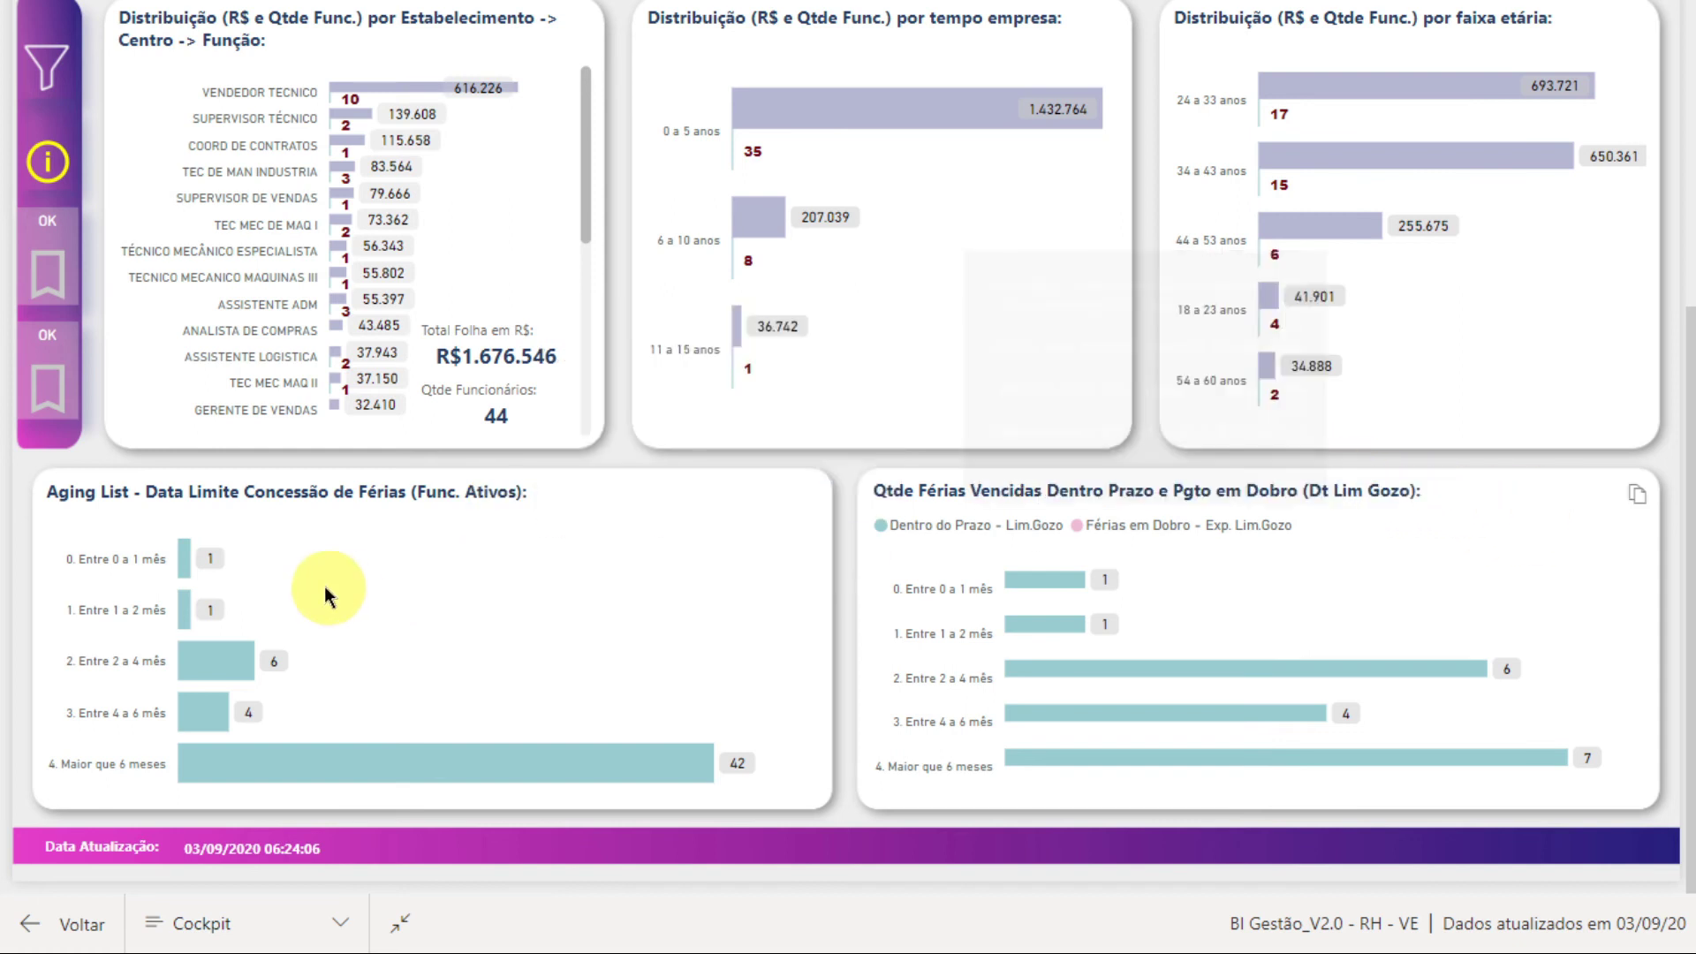
right_click(190, 662)
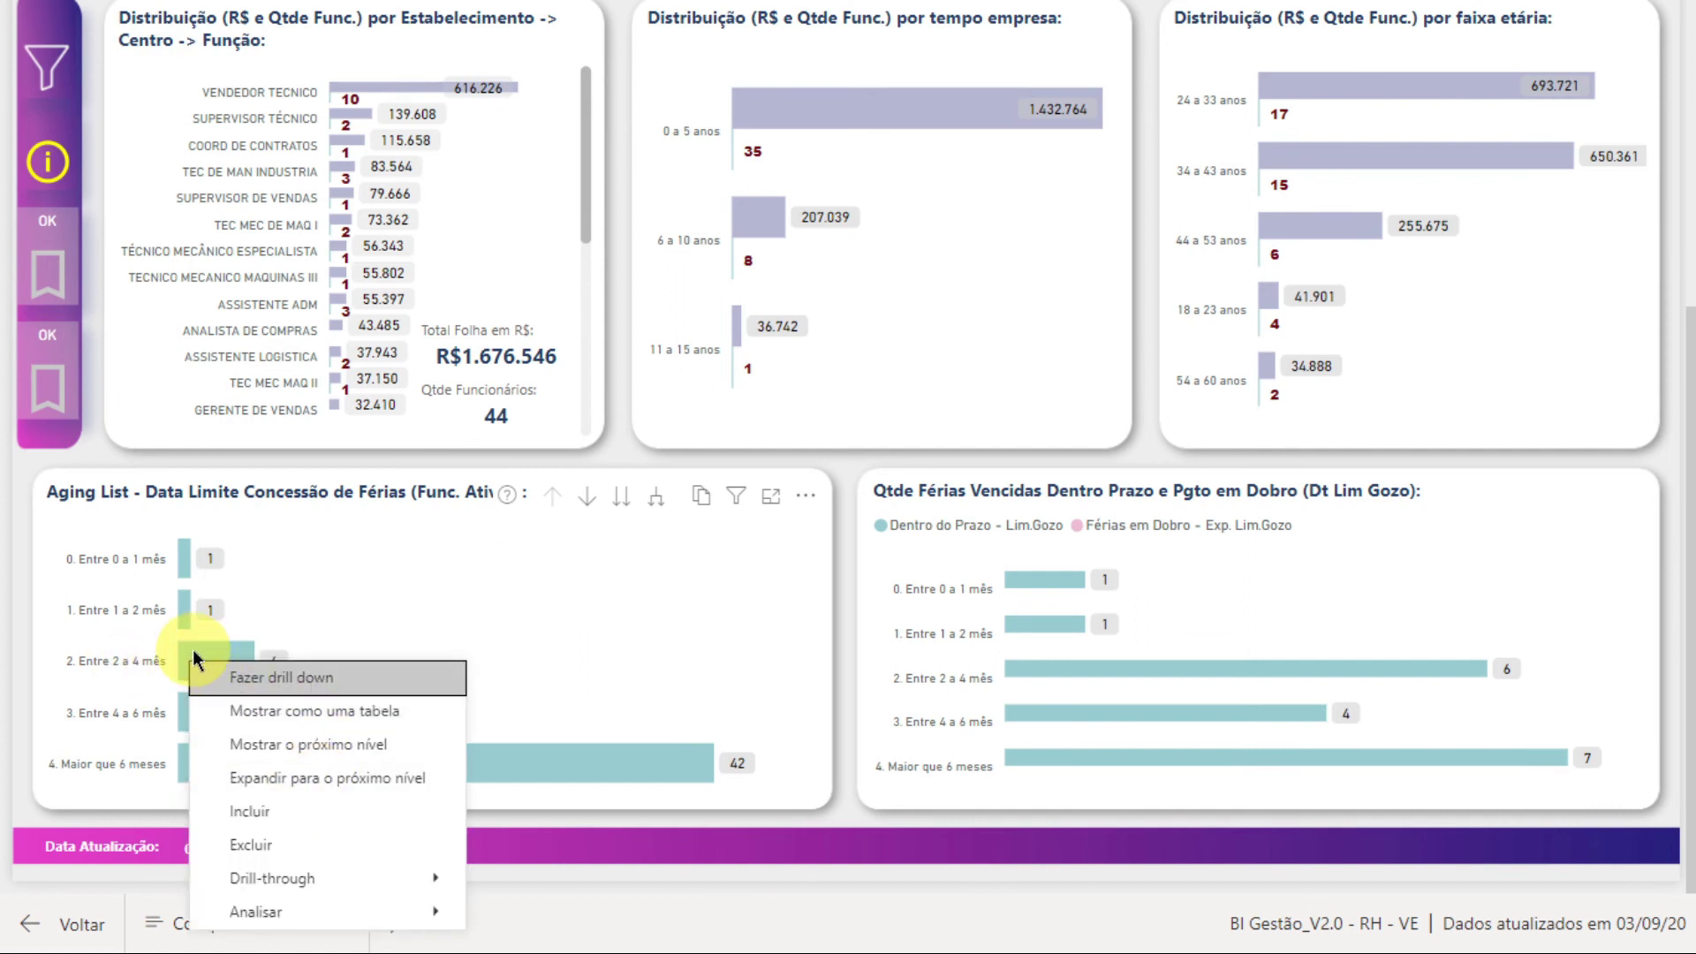
mouse_move(283, 880)
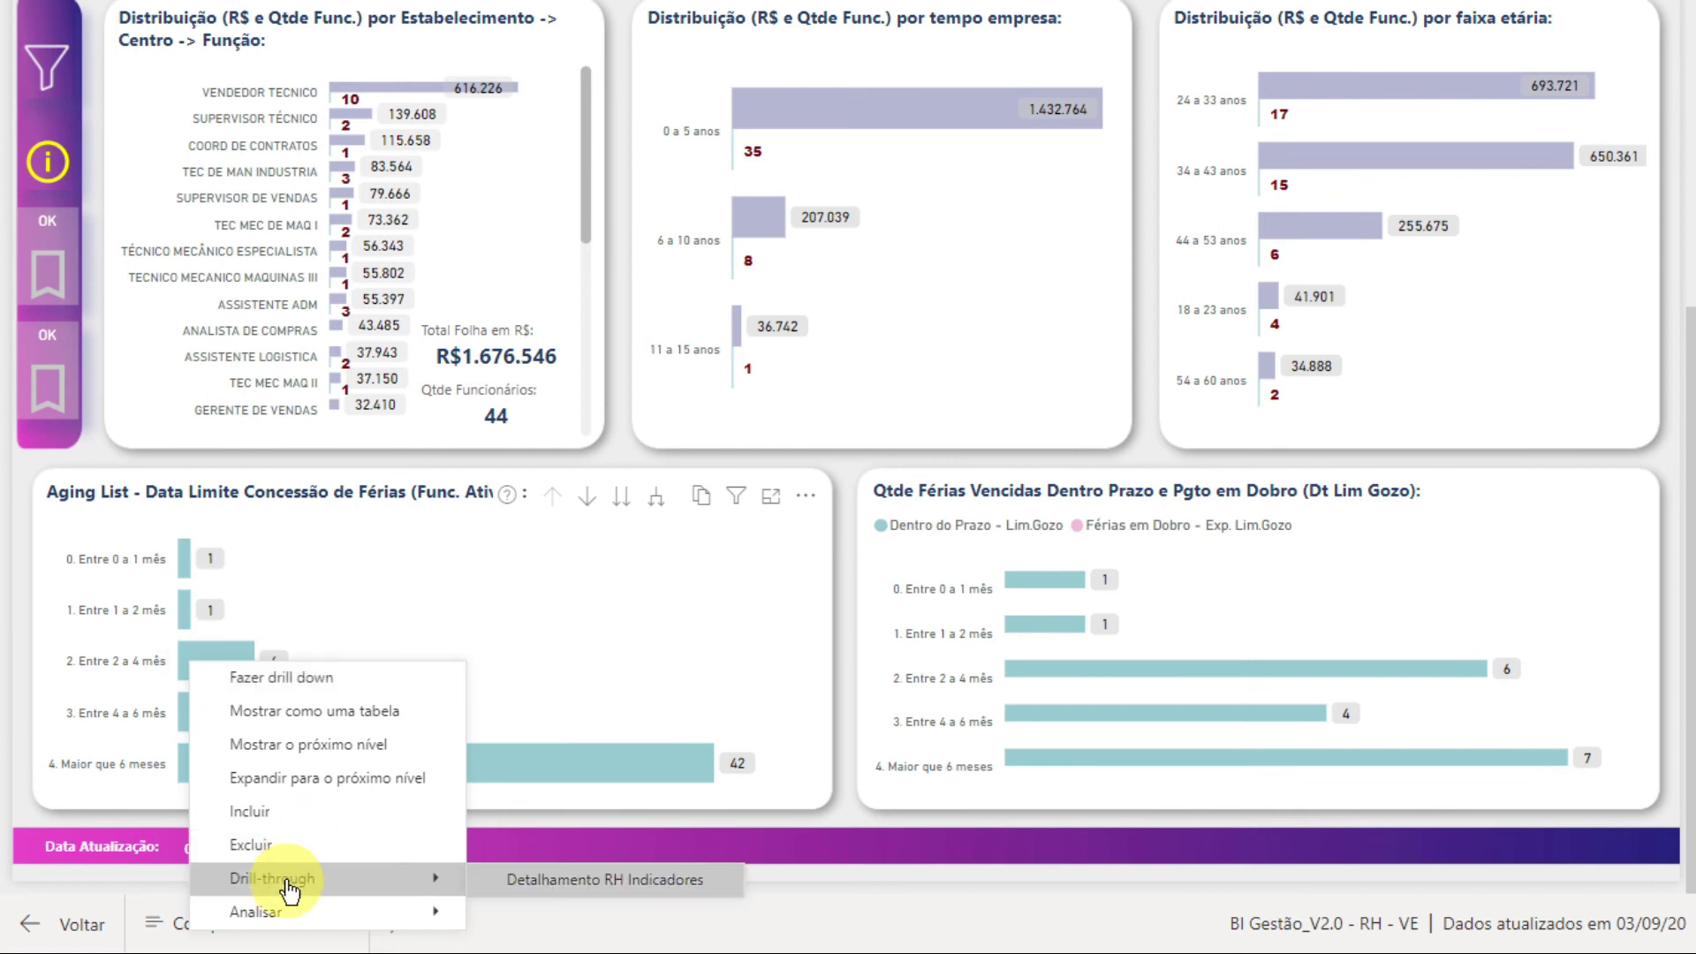
click(590, 887)
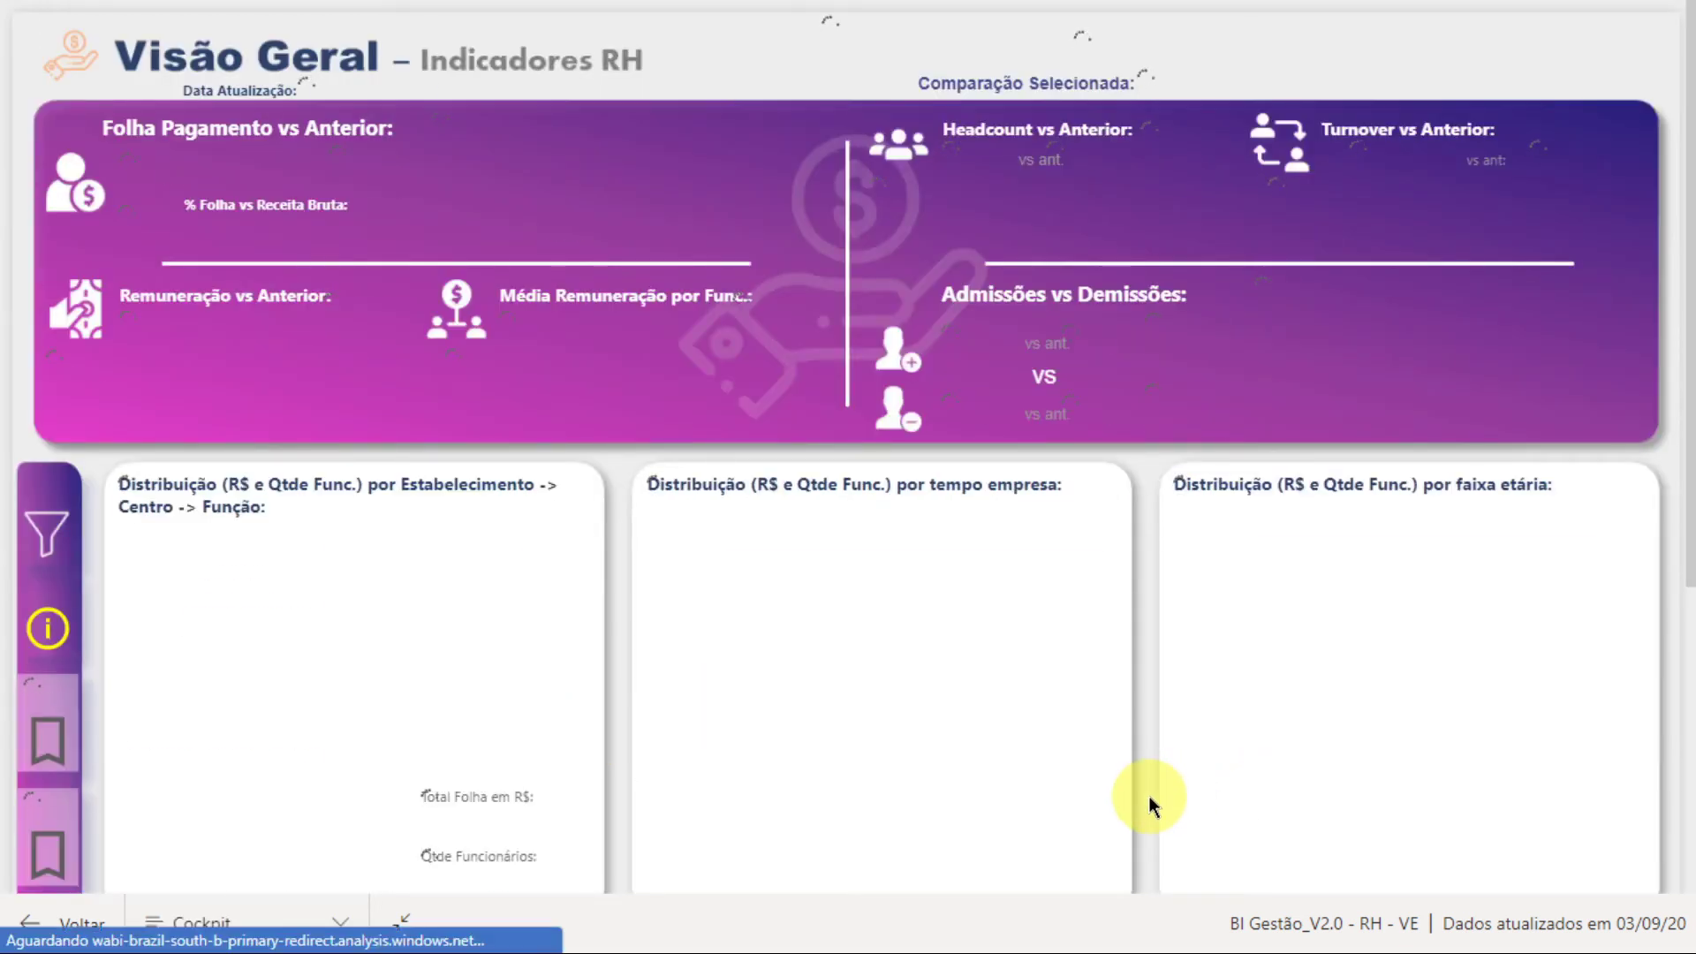
- Drill both férias charts down to months and view the filters affecting each of them
scroll(1149, 797, down, 5)
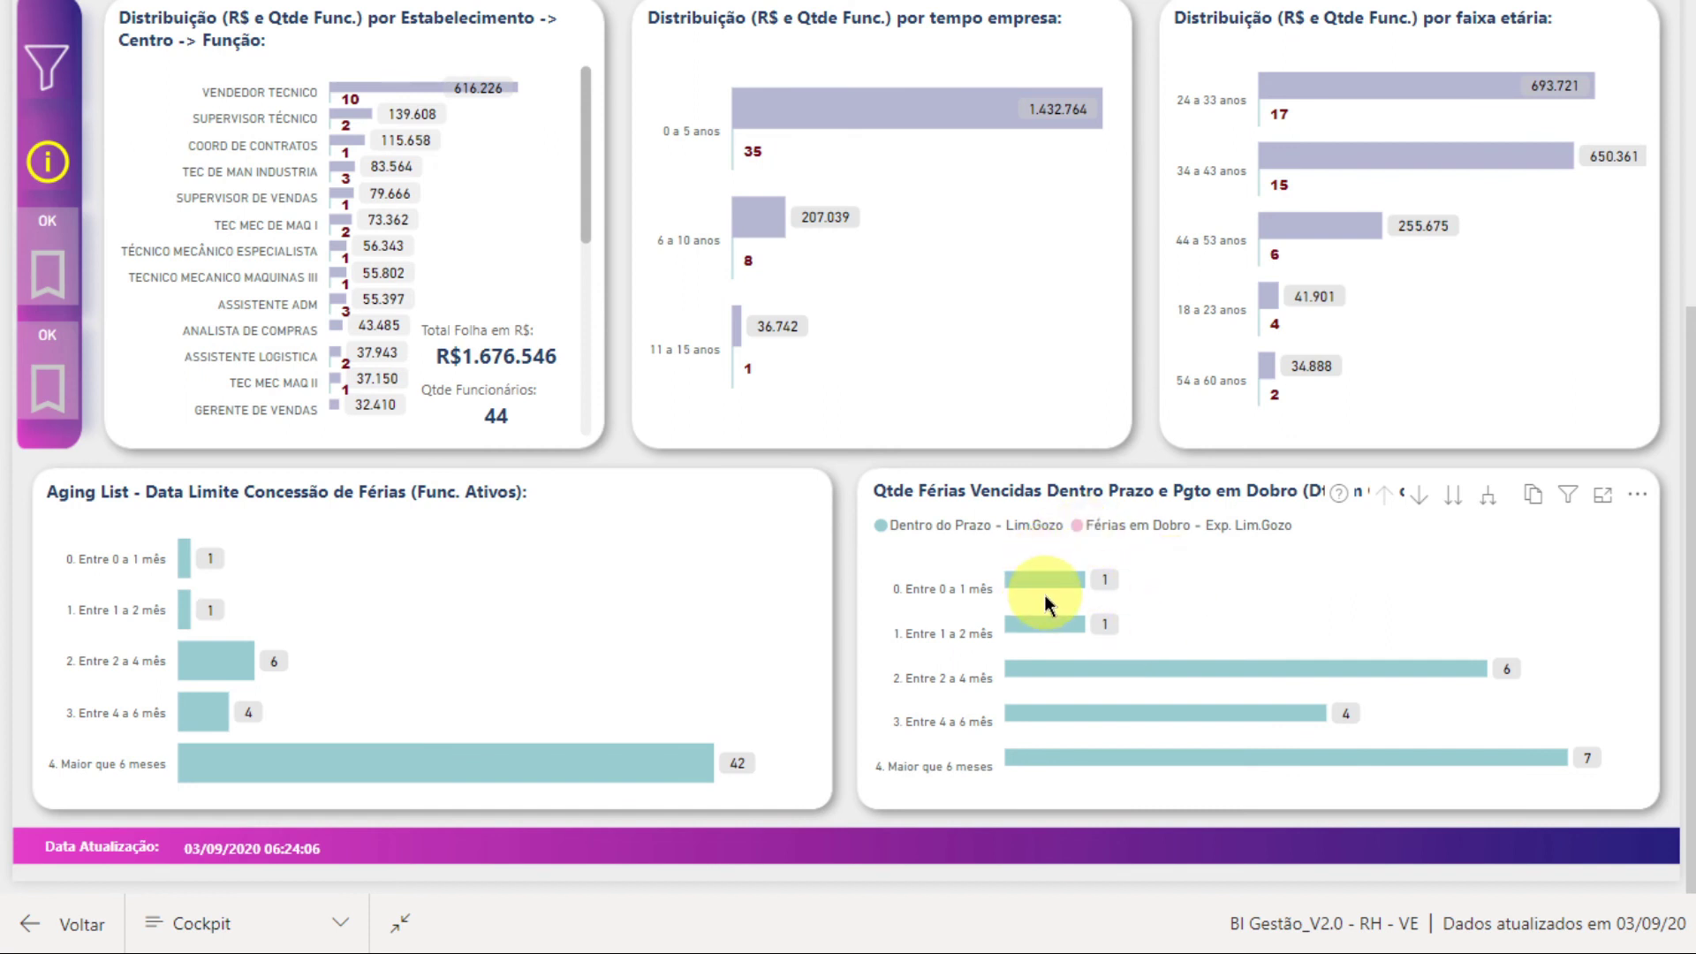
click(1455, 506)
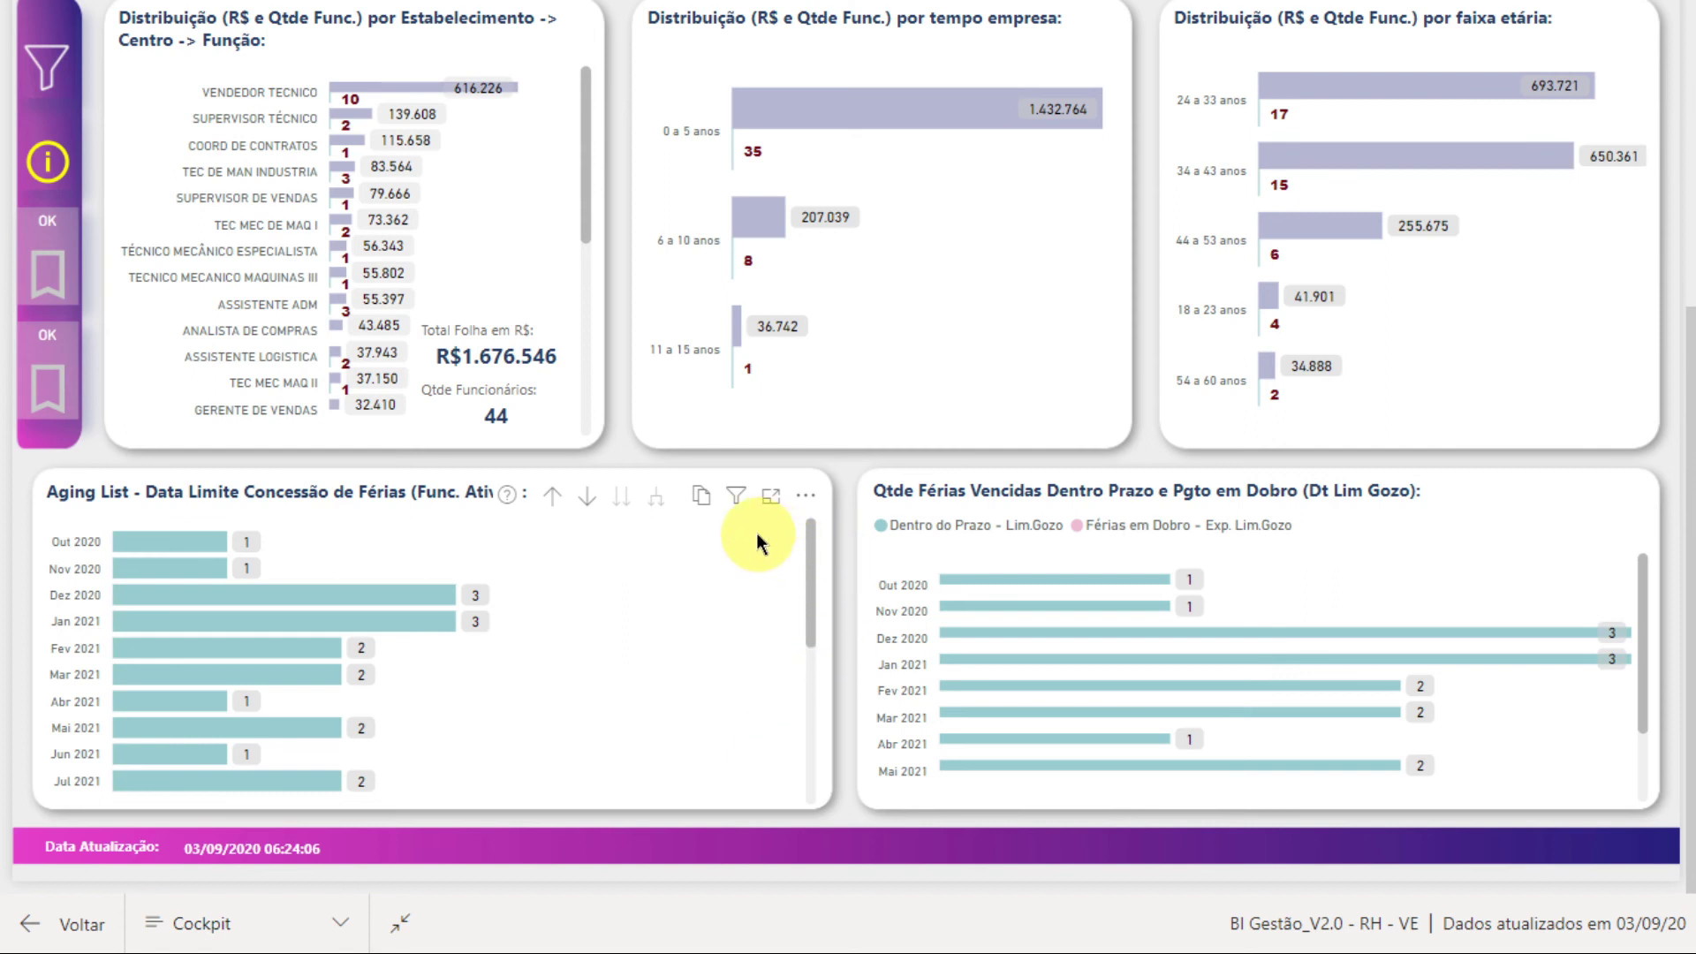
mouse_move(736, 506)
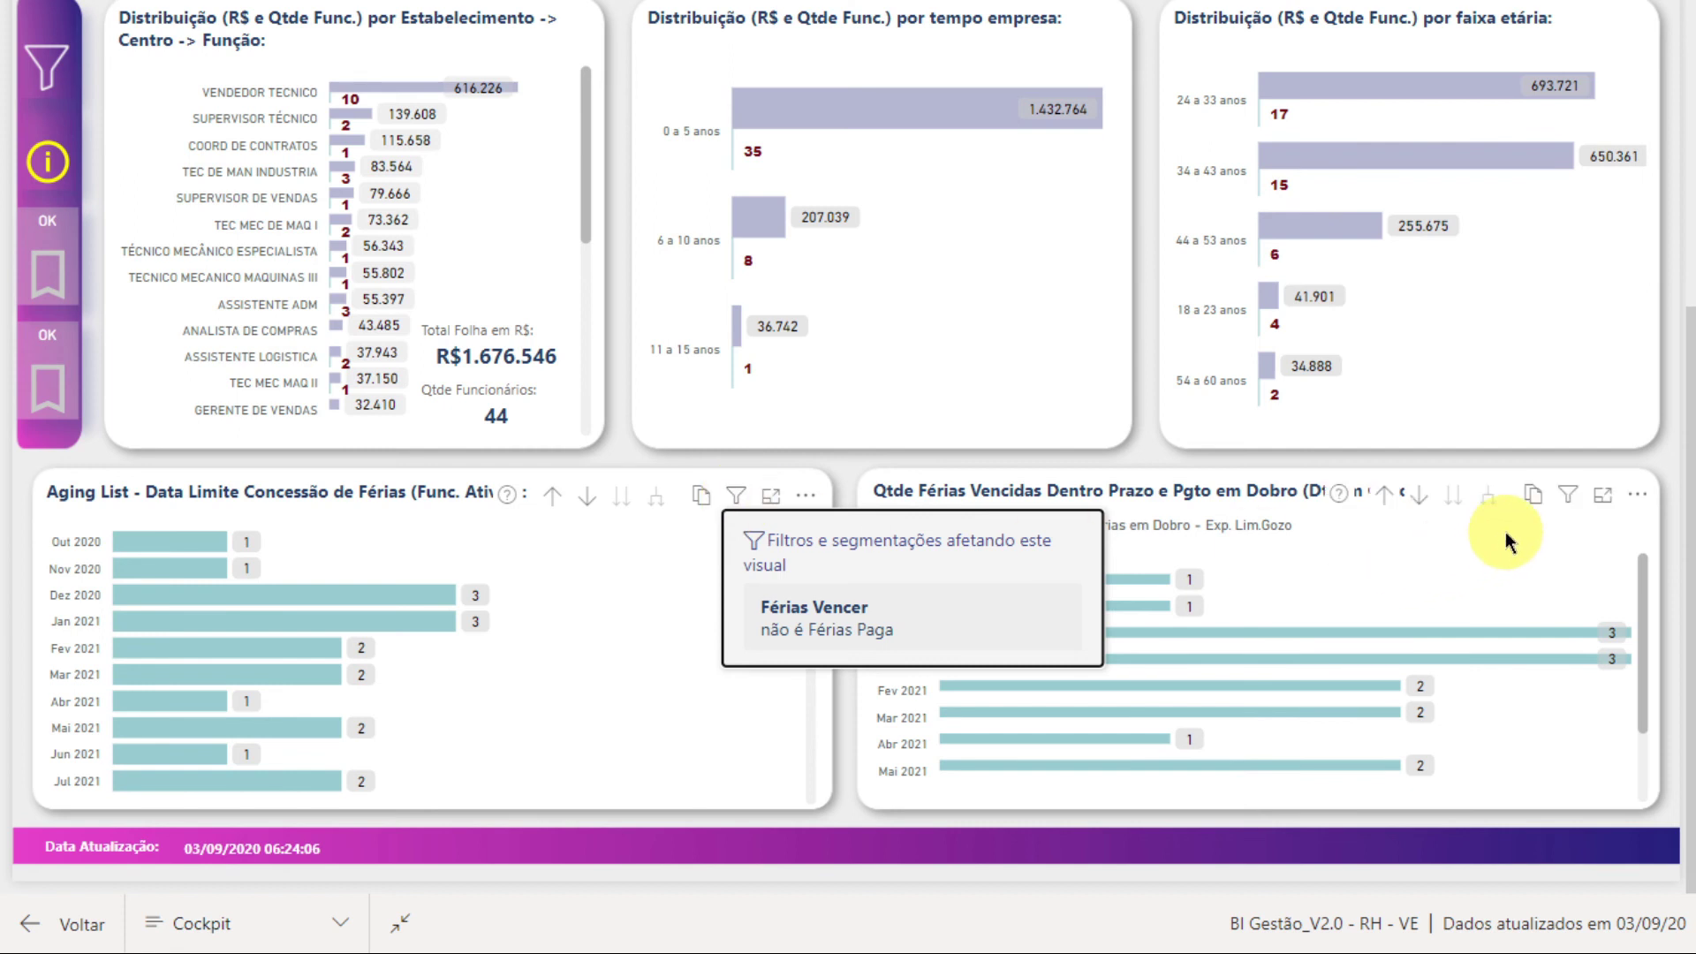
mouse_move(1561, 500)
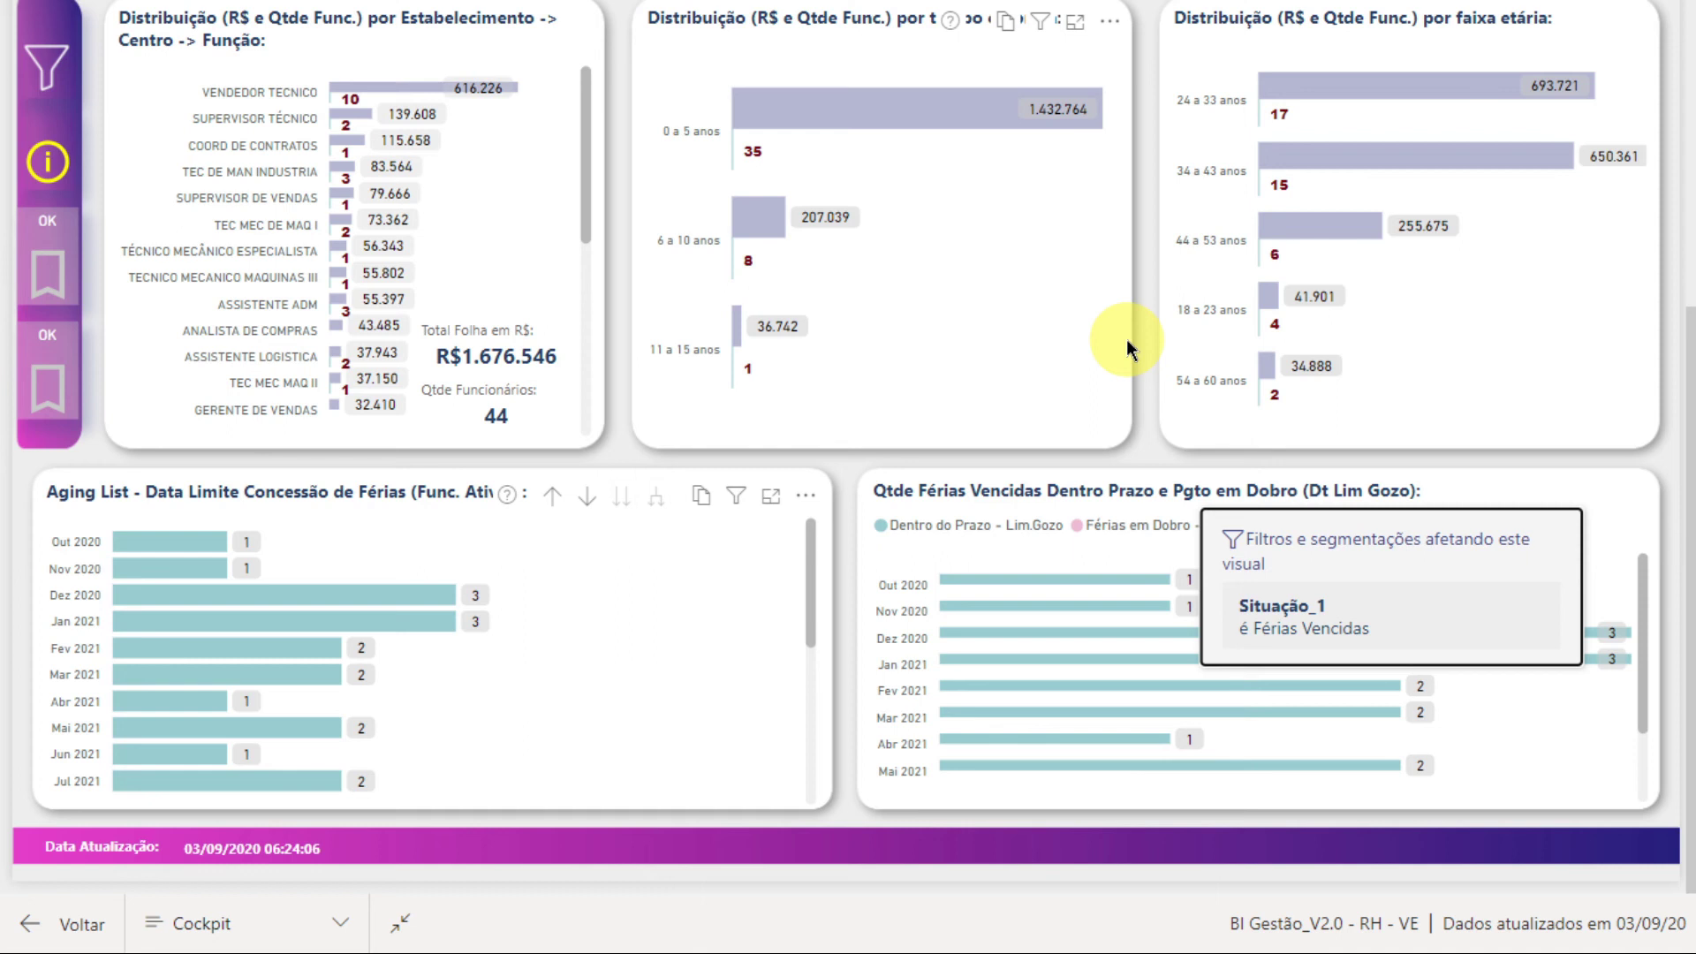
- View the filters affecting the distribution chart by Estabelecimento, and drill the chart up from Função to the Matriz/Filial level
scroll(1126, 339, up, 5)
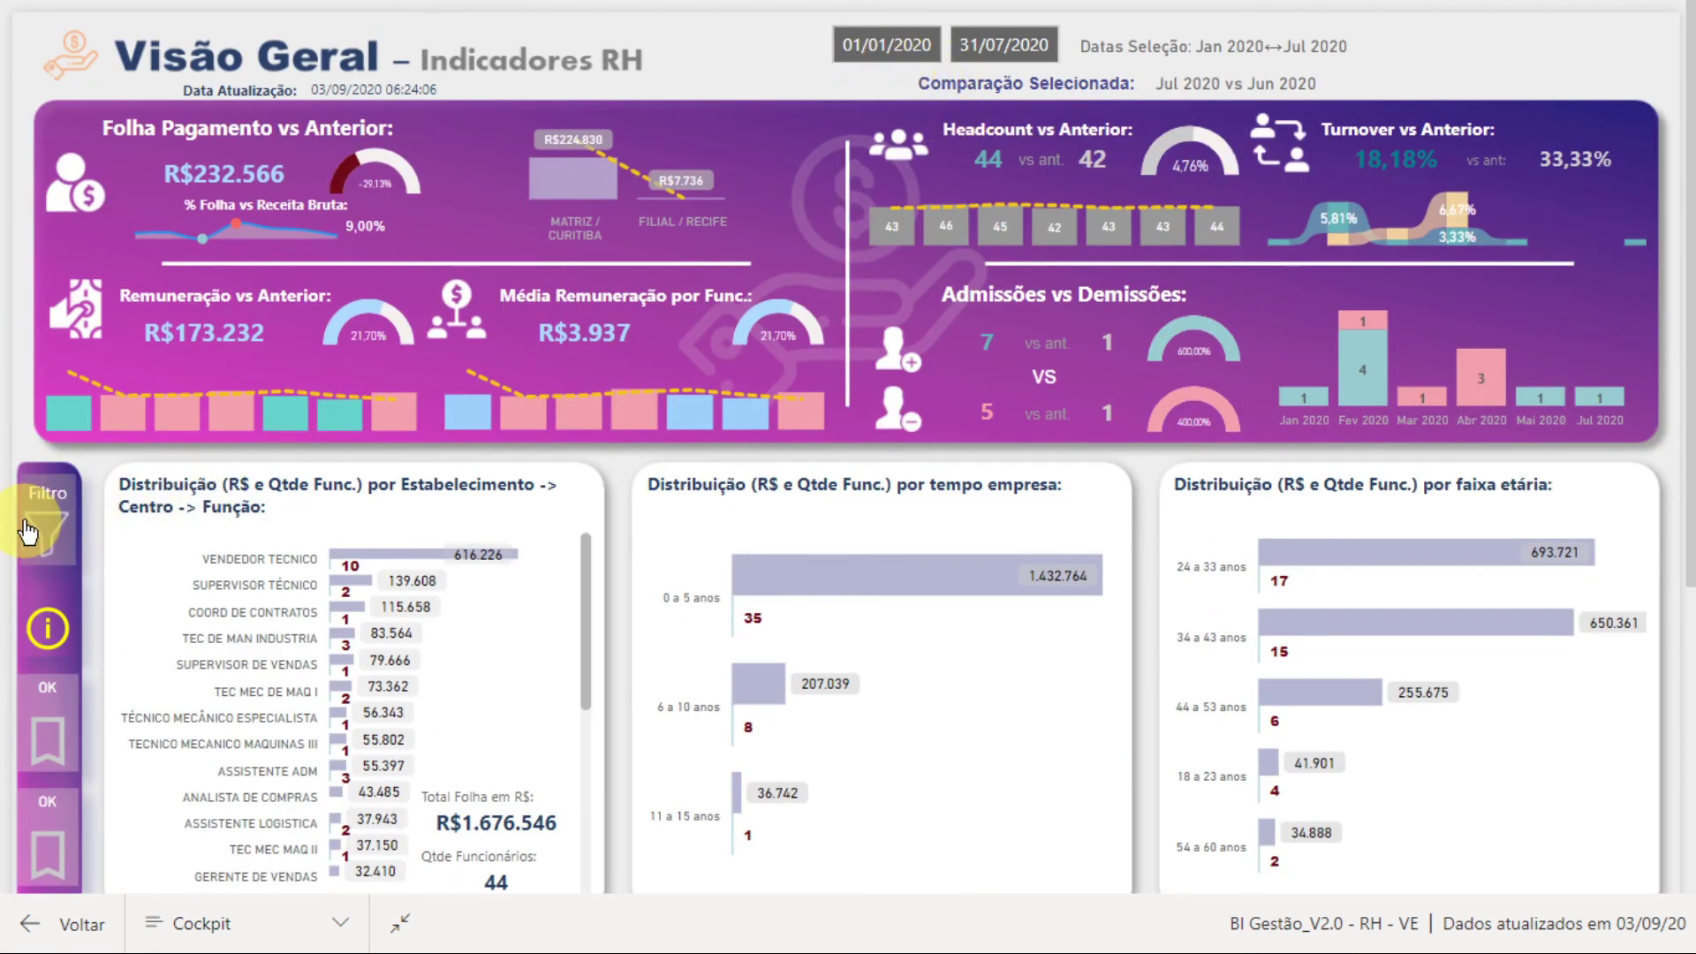
mouse_move(534, 486)
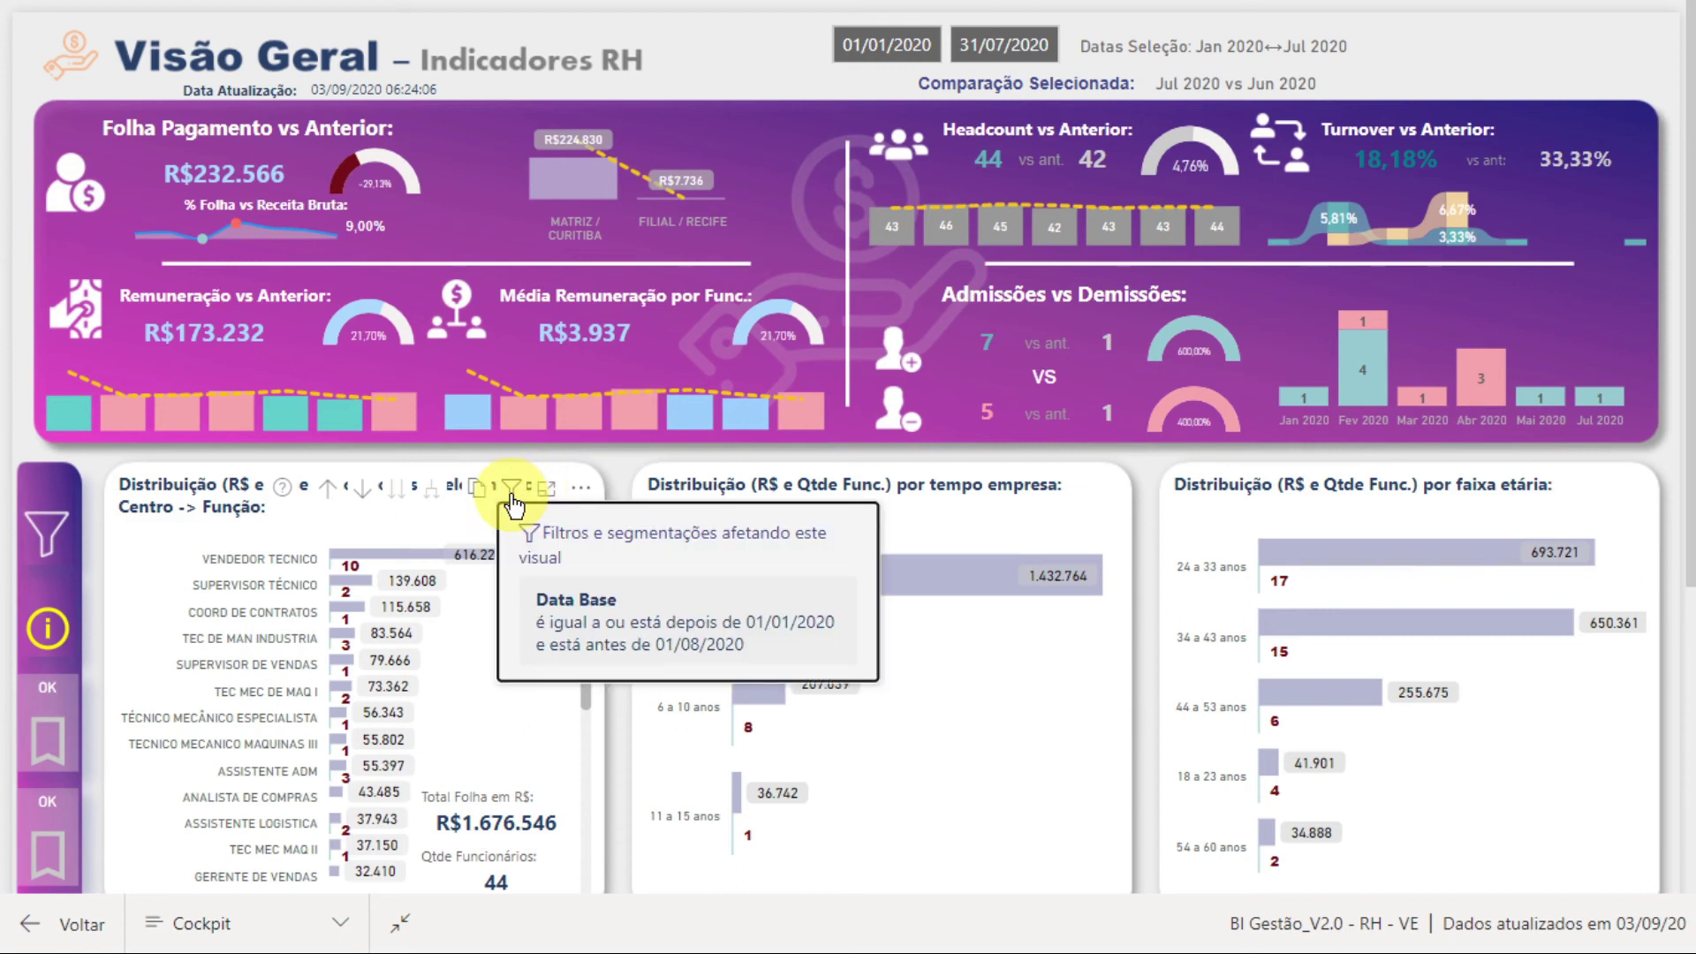
click(323, 493)
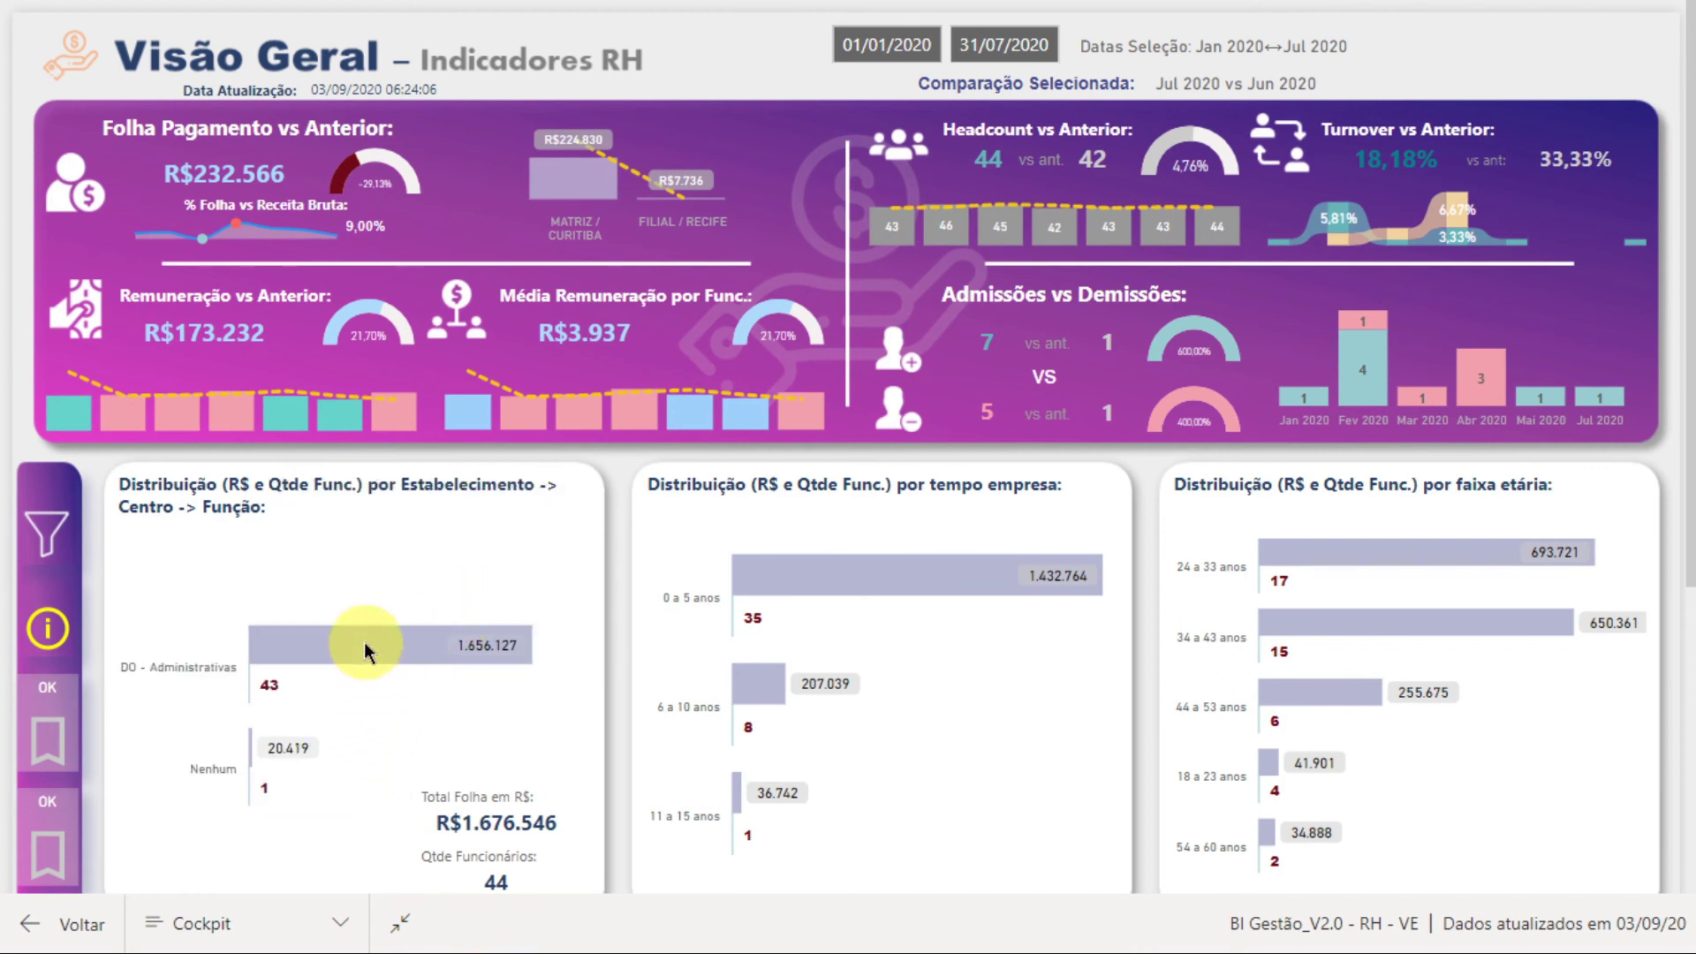
click(323, 492)
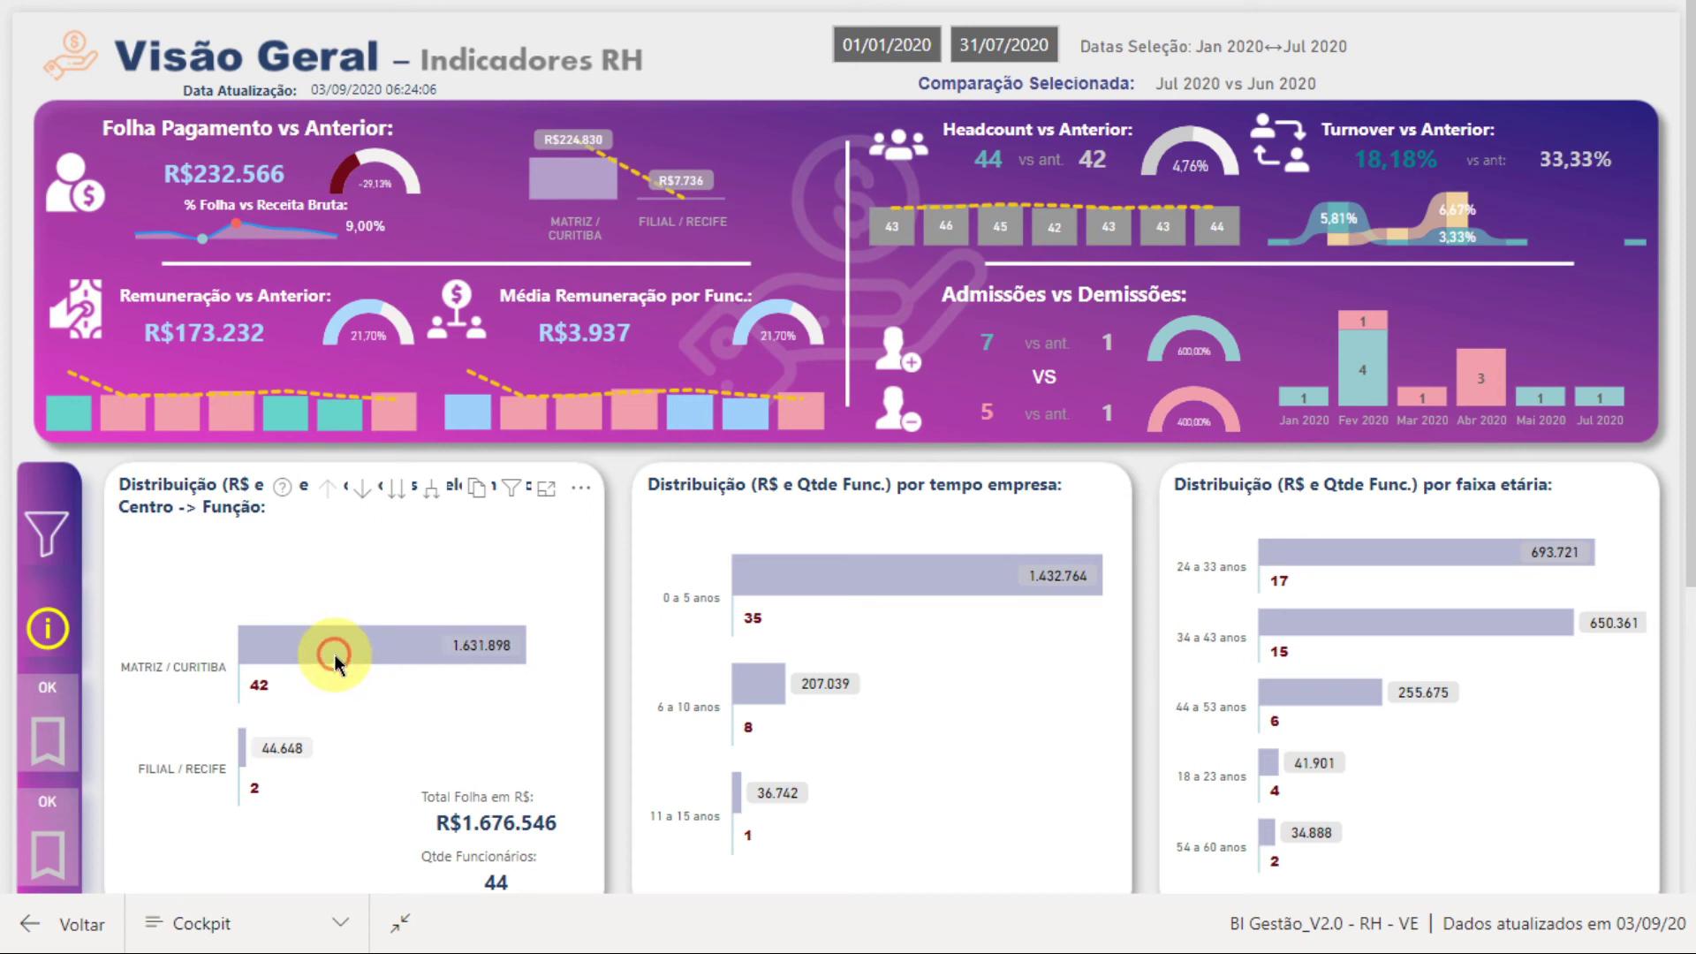
- Cross-filter the dashboard by Matriz / Curitiba and view the filters affecting the tempo empresa chart
click(404, 654)
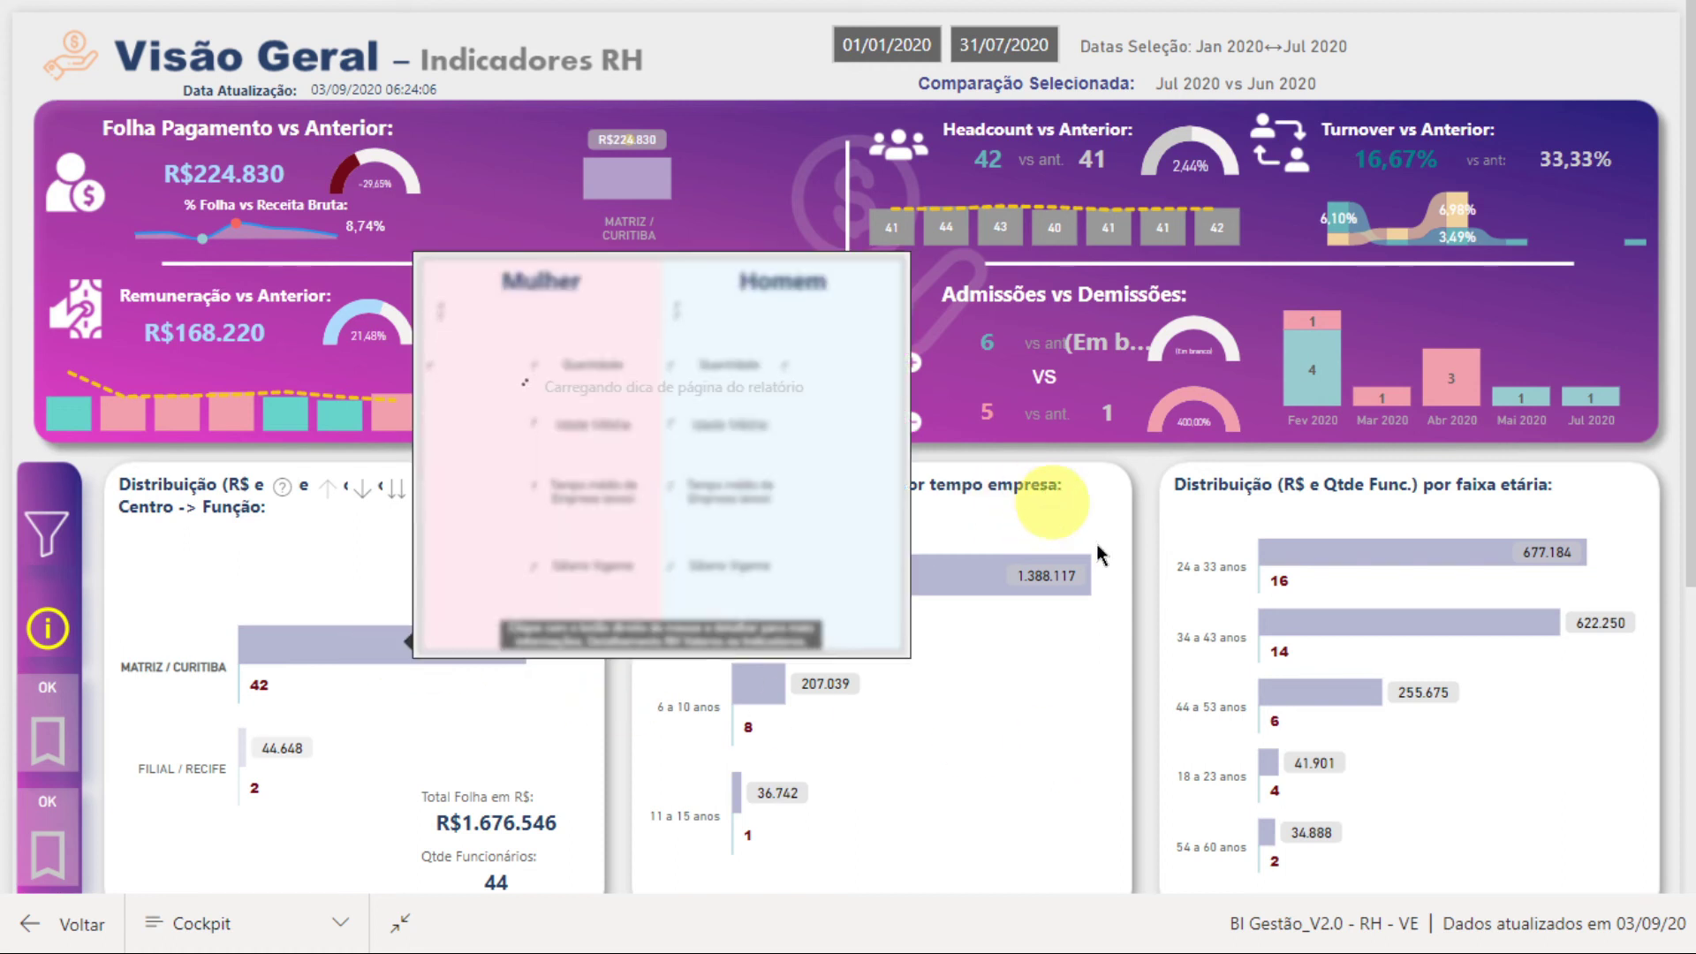
mouse_move(1038, 491)
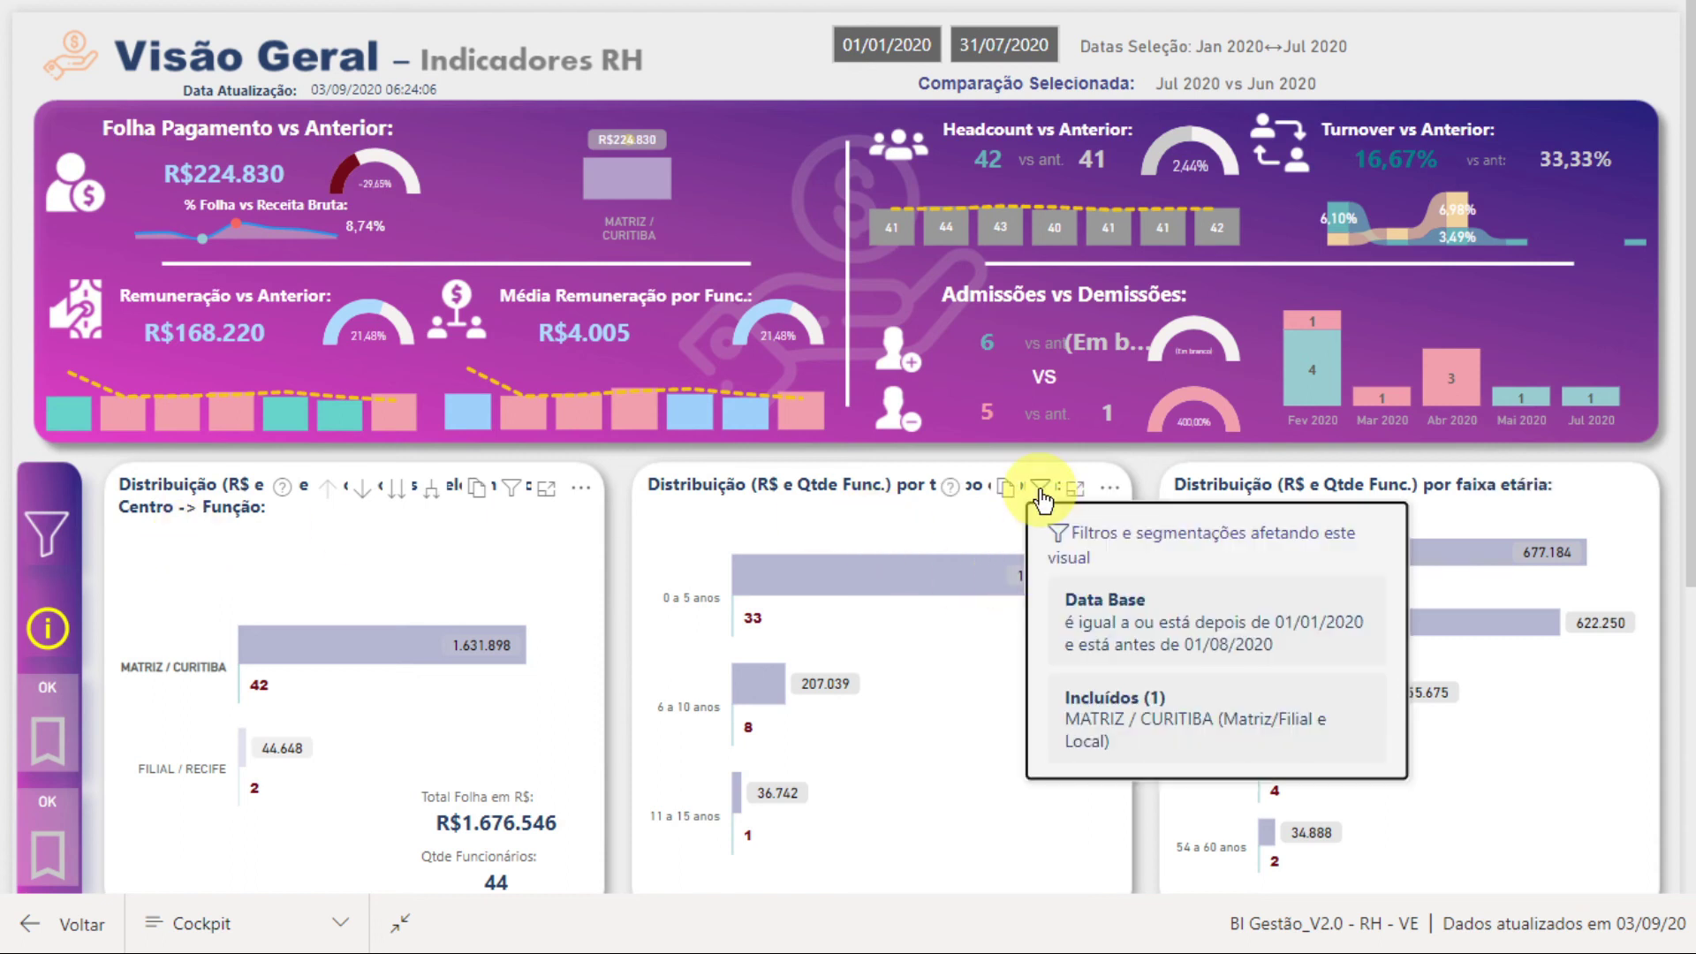
- Clear all RH filters and set the dashboard period to 01/01/2020 through 31/07/2020
click(53, 539)
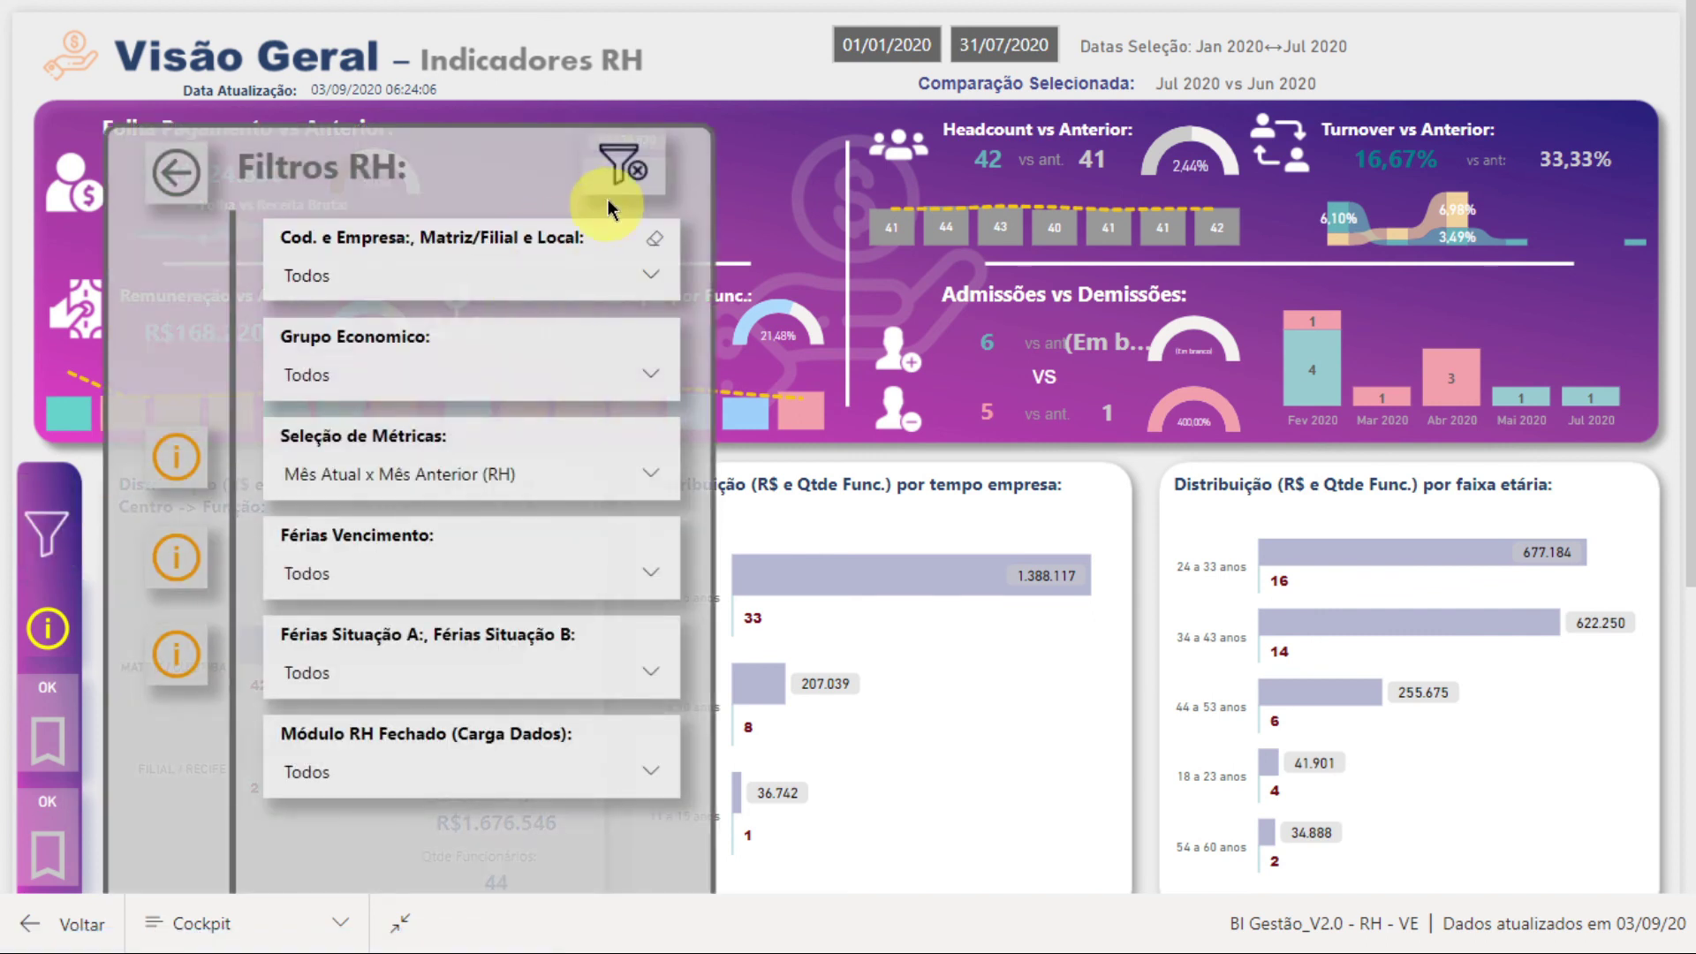
click(624, 181)
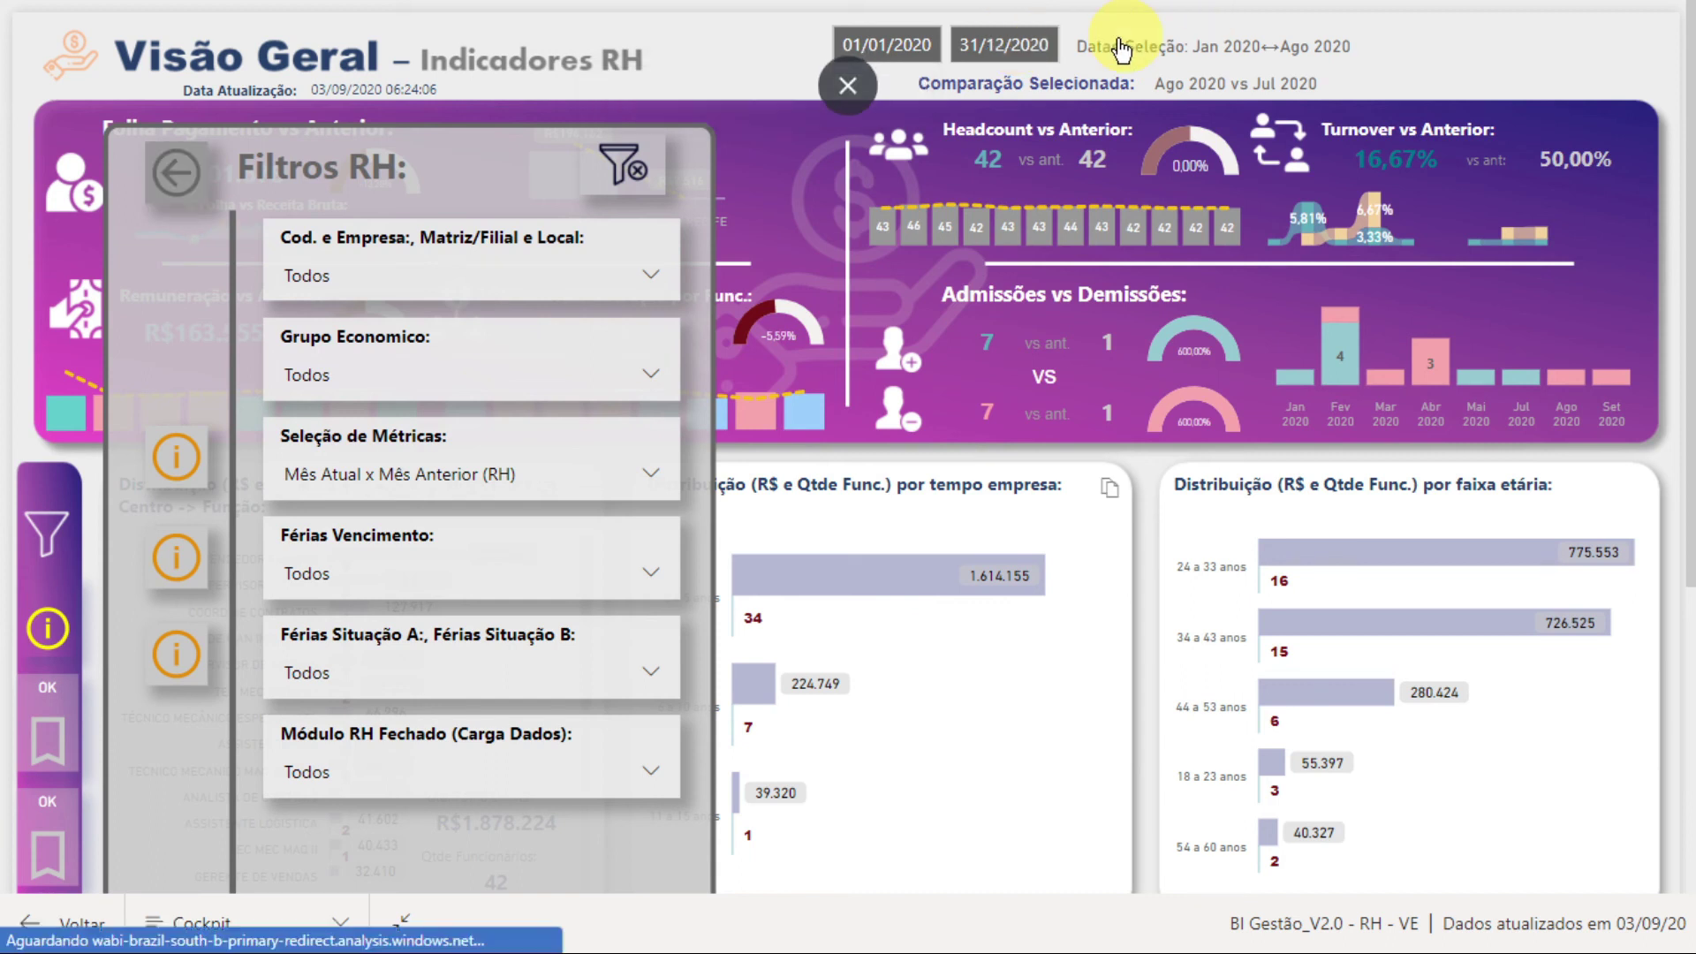
click(923, 42)
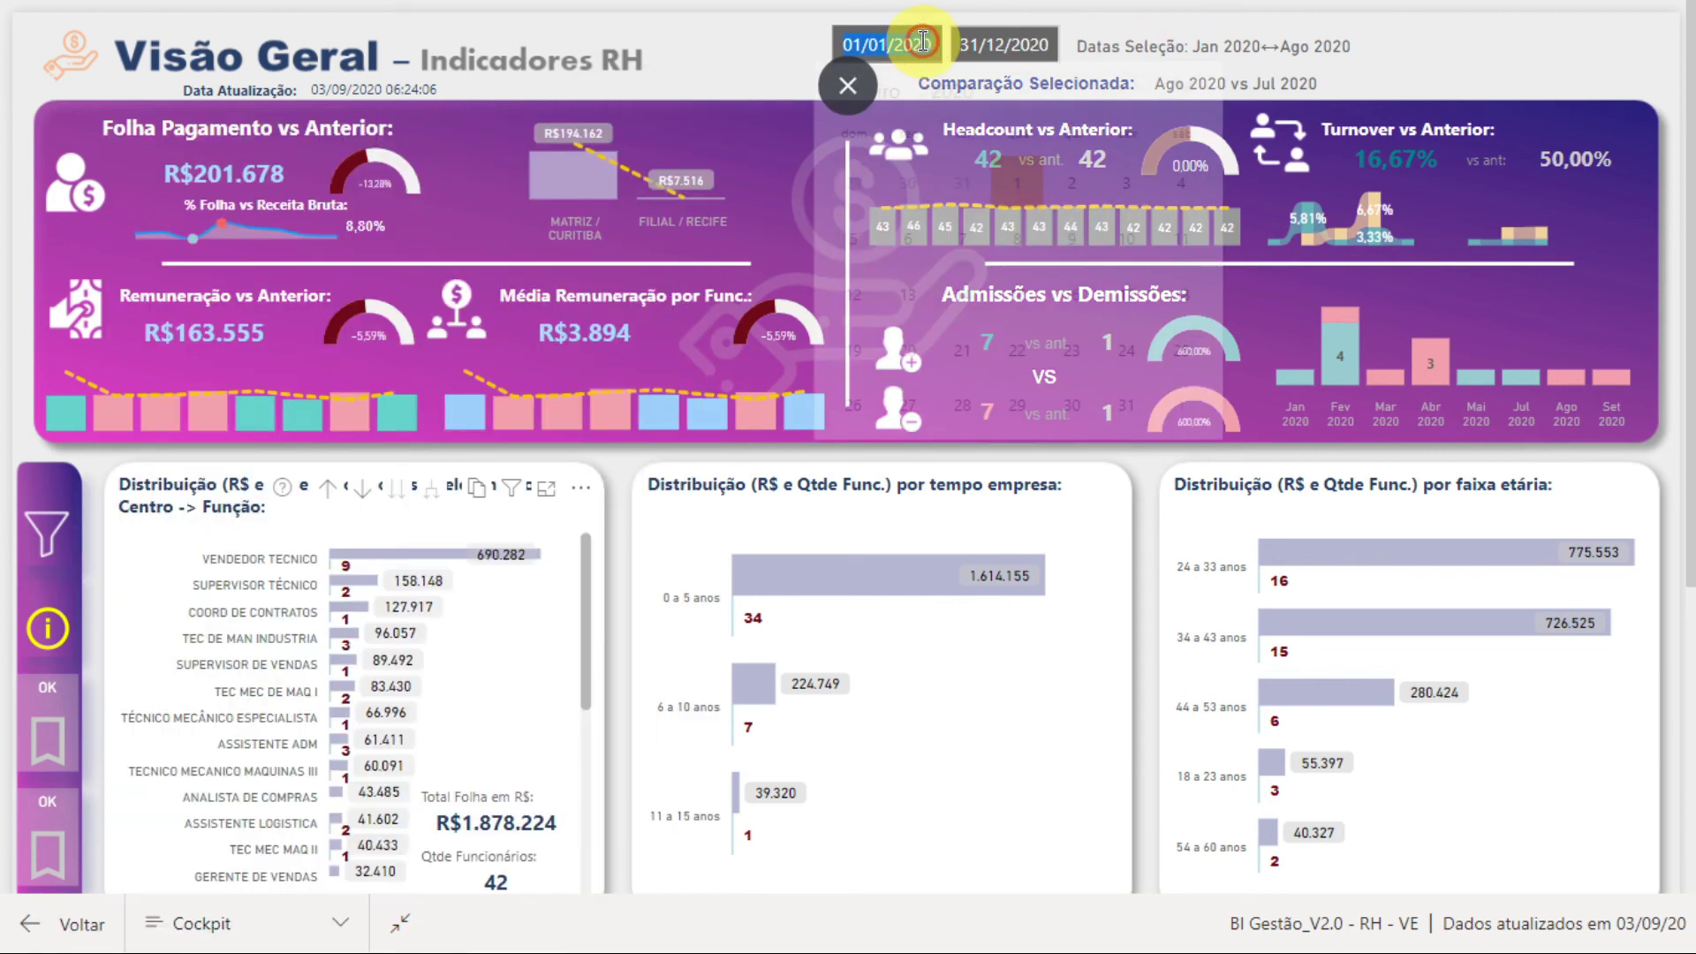
click(1017, 41)
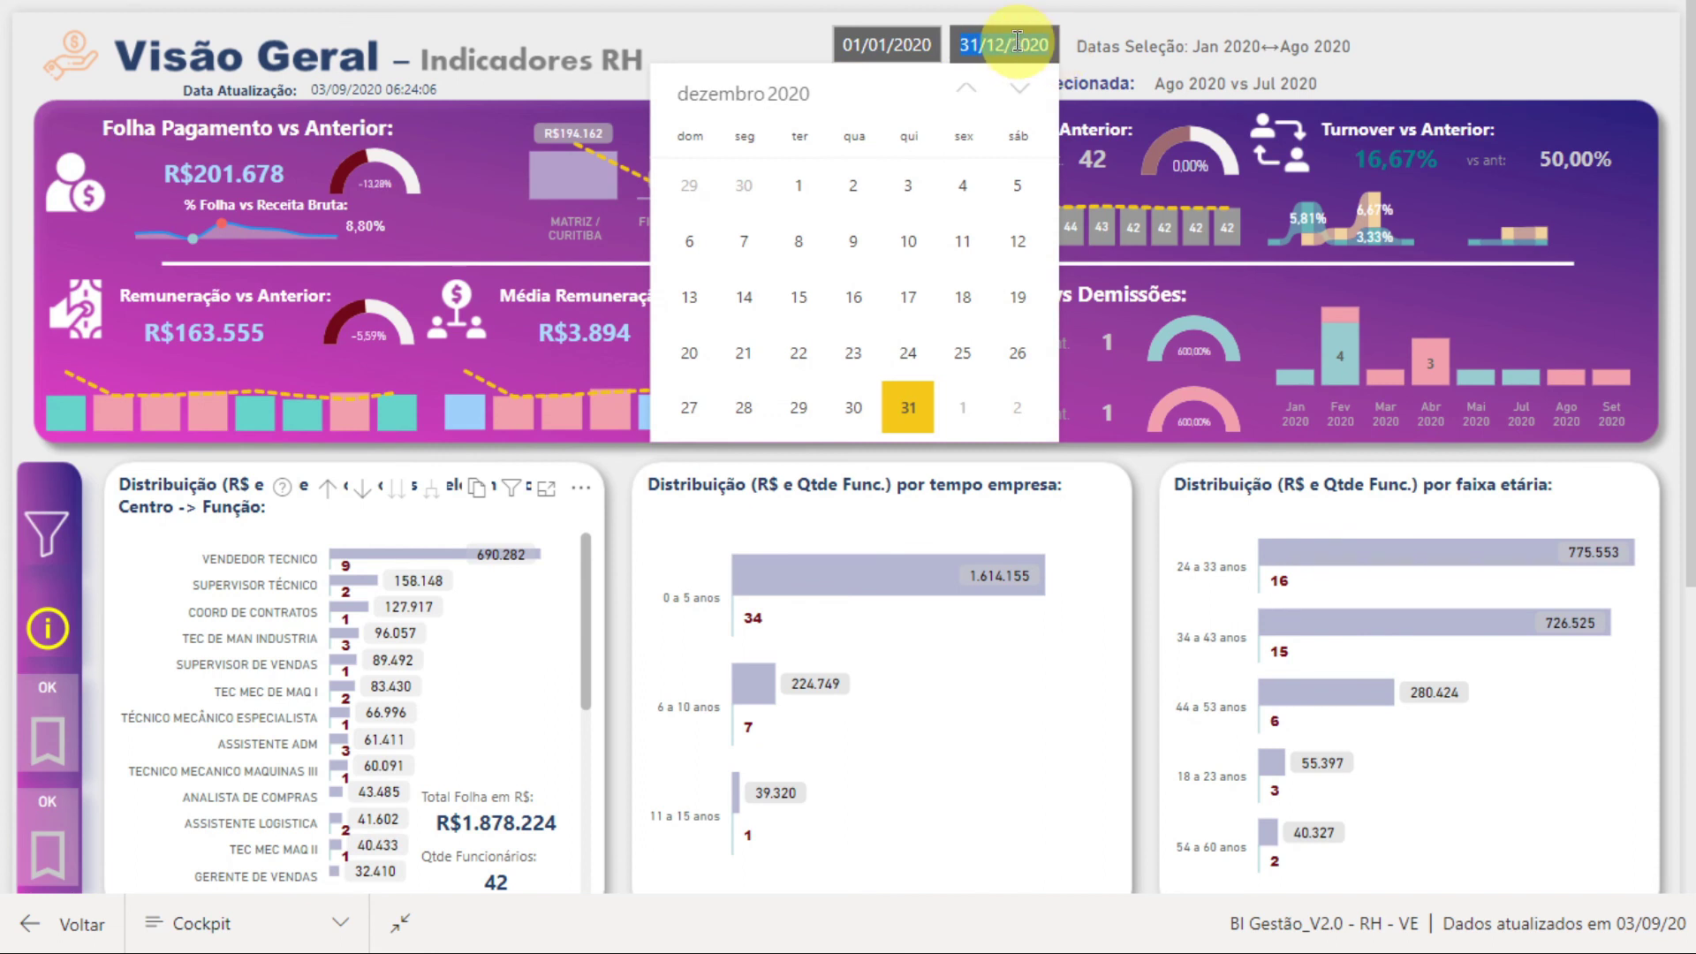
click(912, 42)
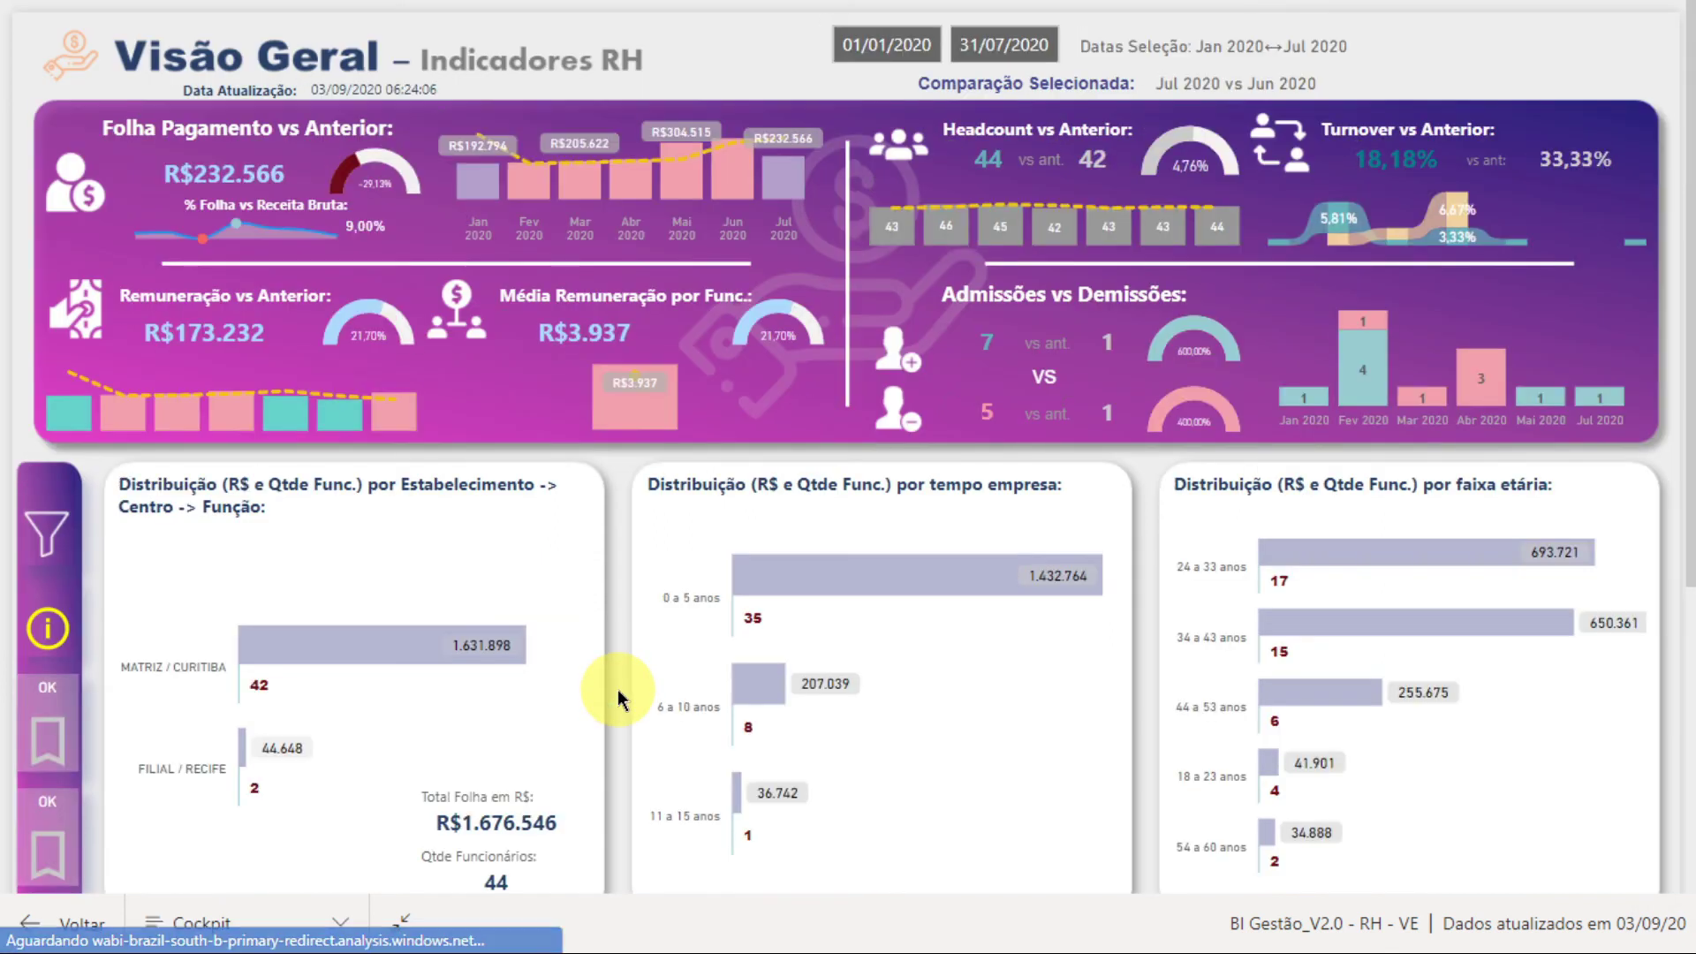
scroll(617, 690, down, 2)
scroll(618, 696, down, 2)
scroll(627, 623, down, 3)
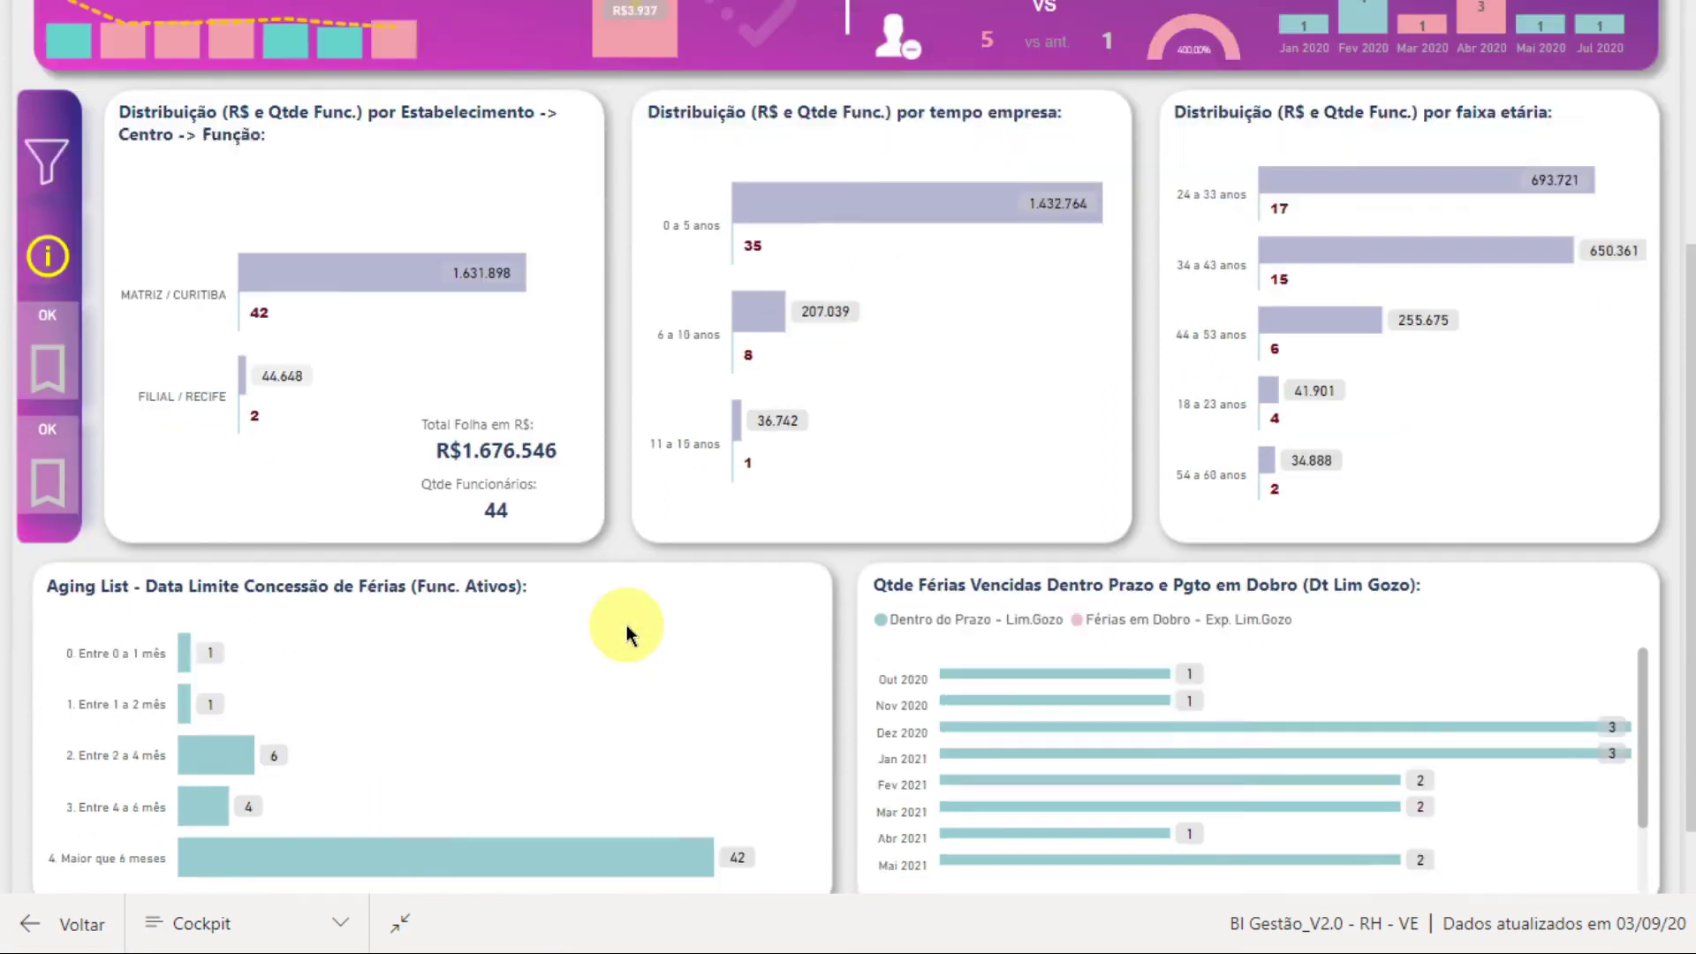
scroll(627, 623, up, 6)
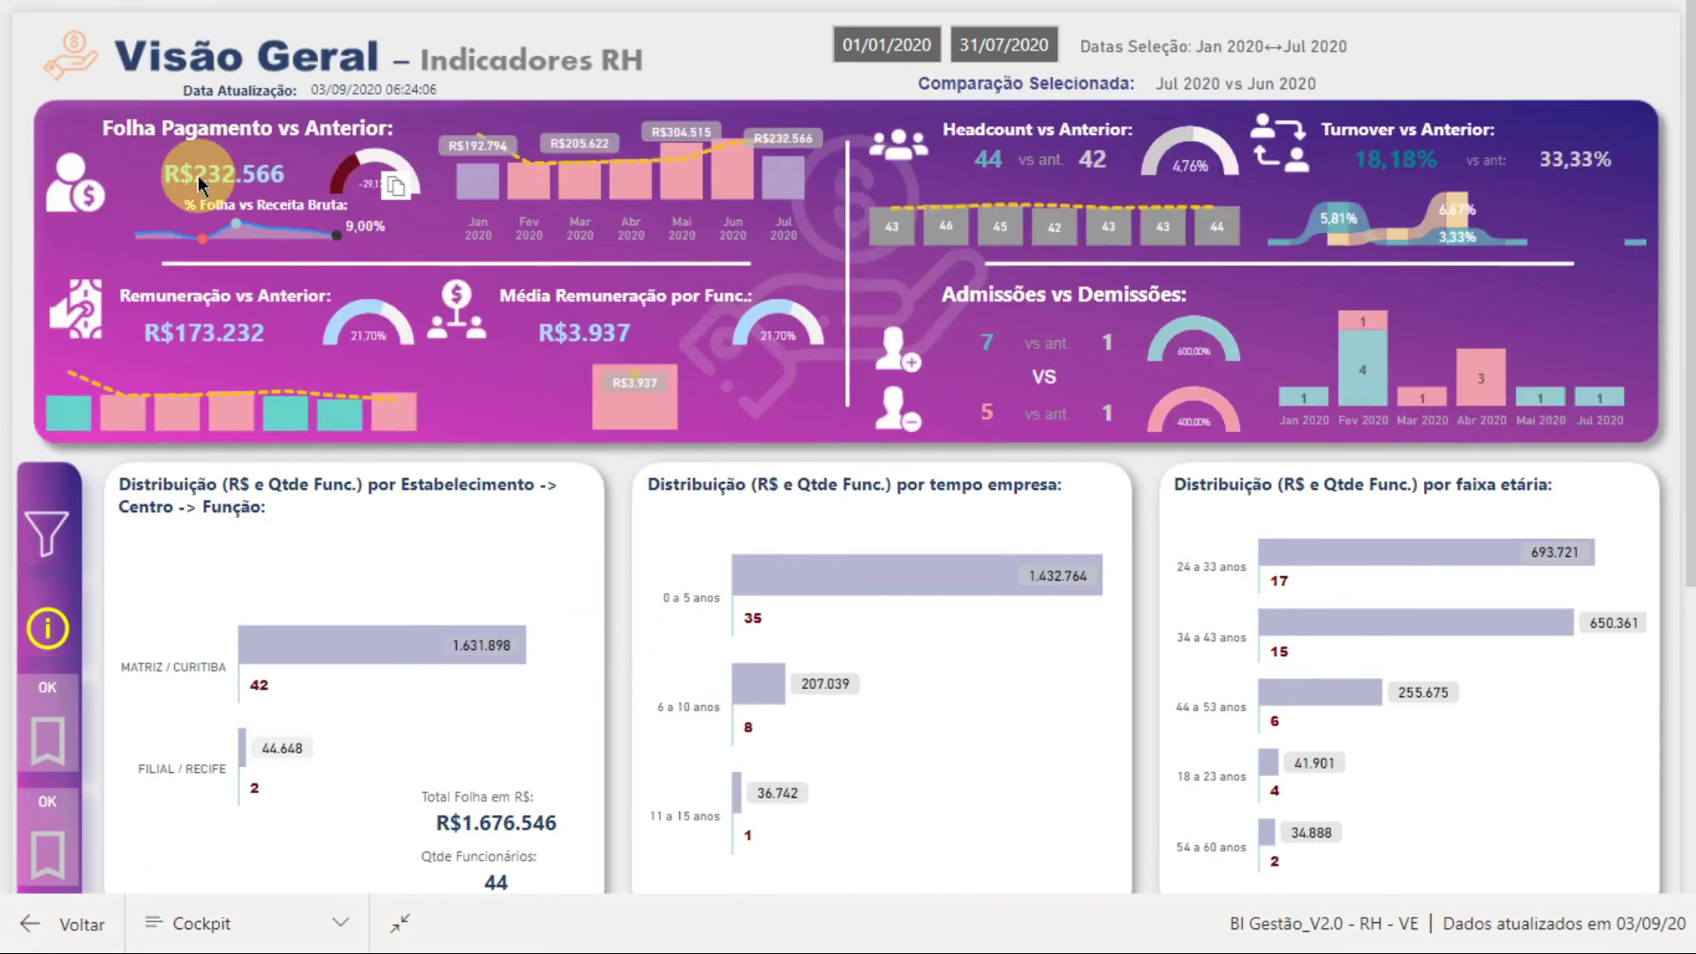
- Drill through from the May payroll column to the Ind. RH Dados Folha (Valores) detail page, and return to the overview
right_click(685, 181)
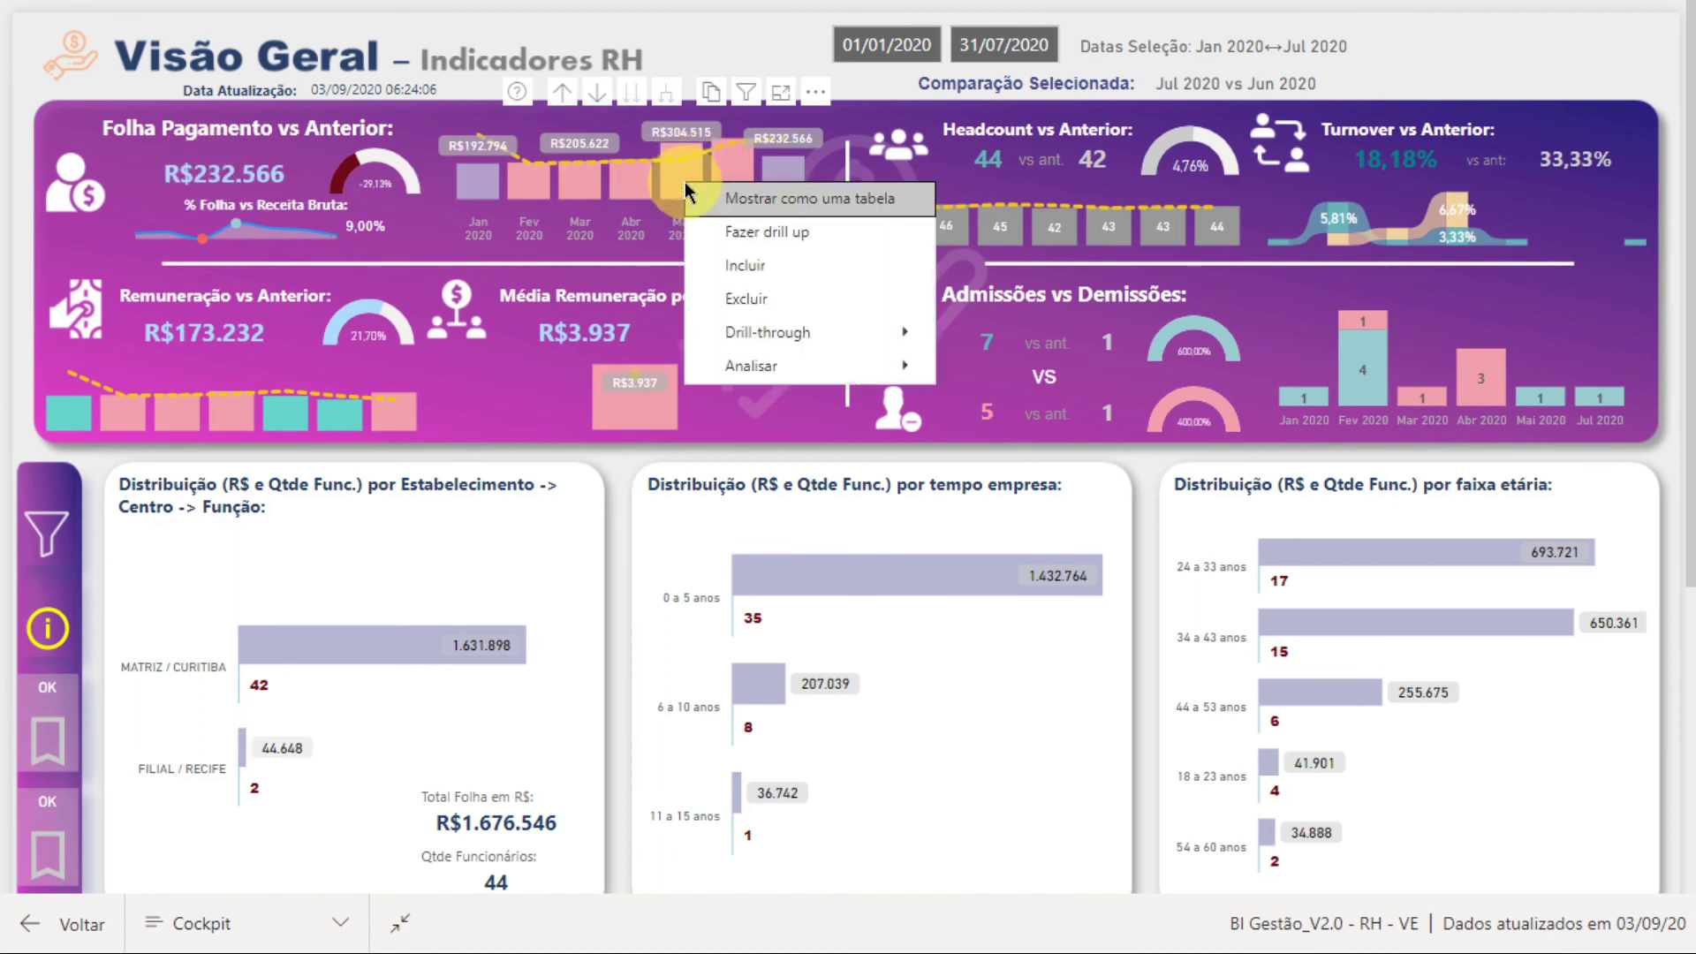
mouse_move(806, 338)
click(1064, 366)
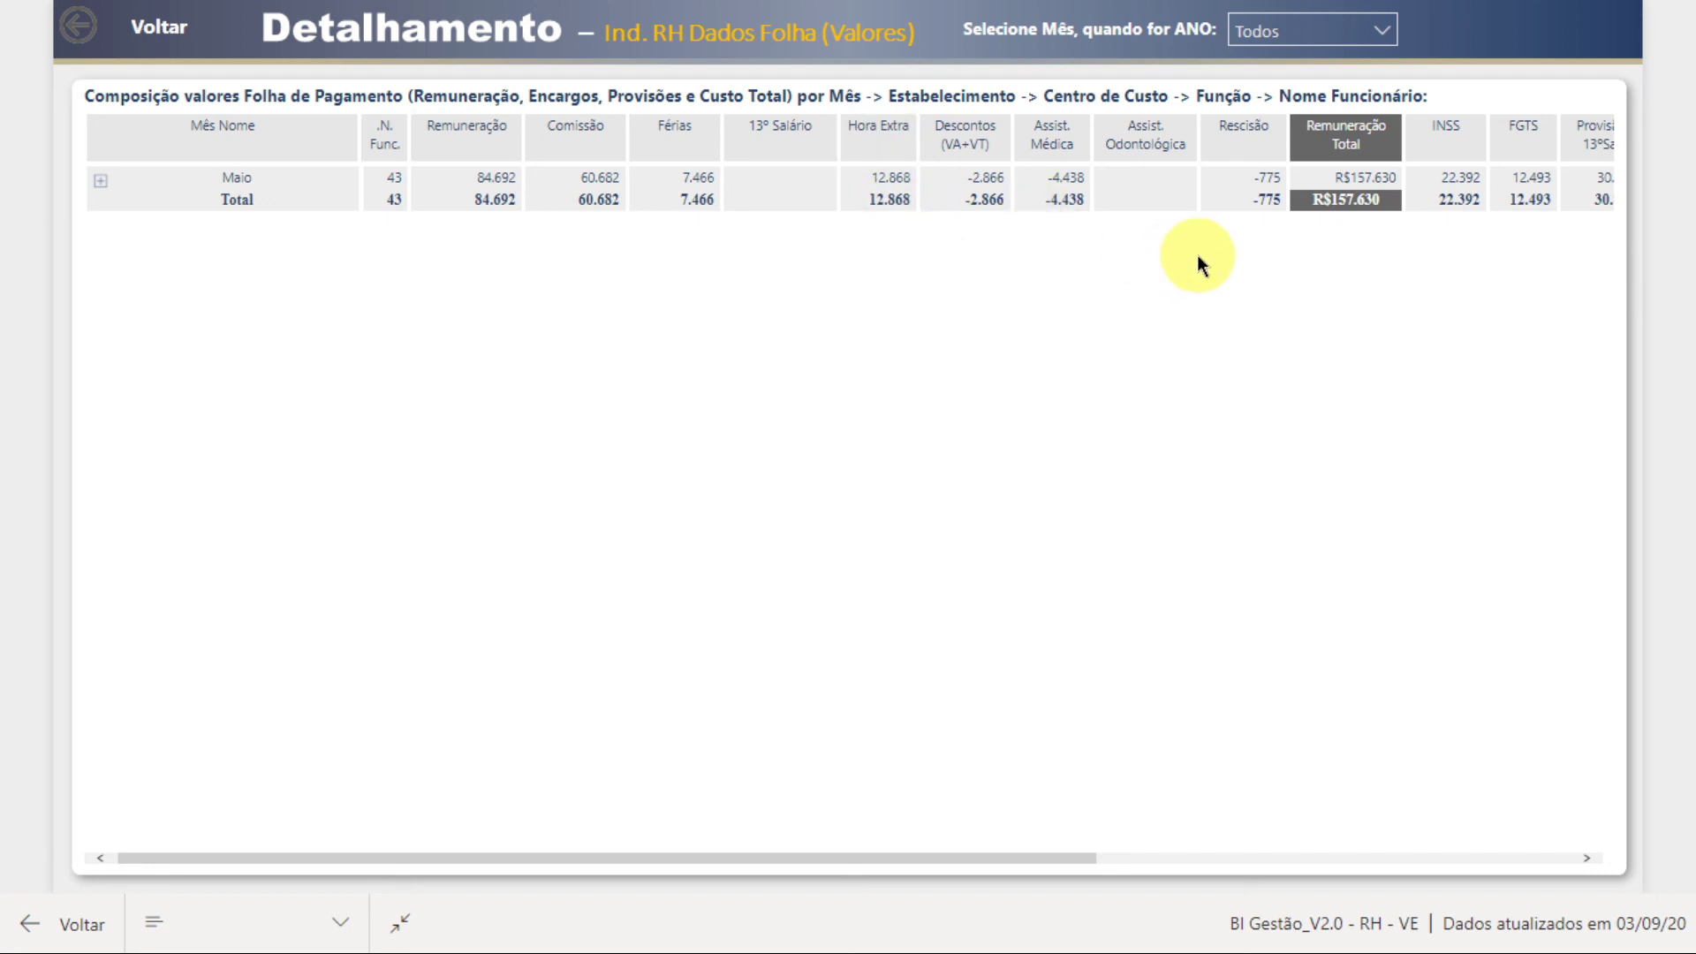
click(85, 35)
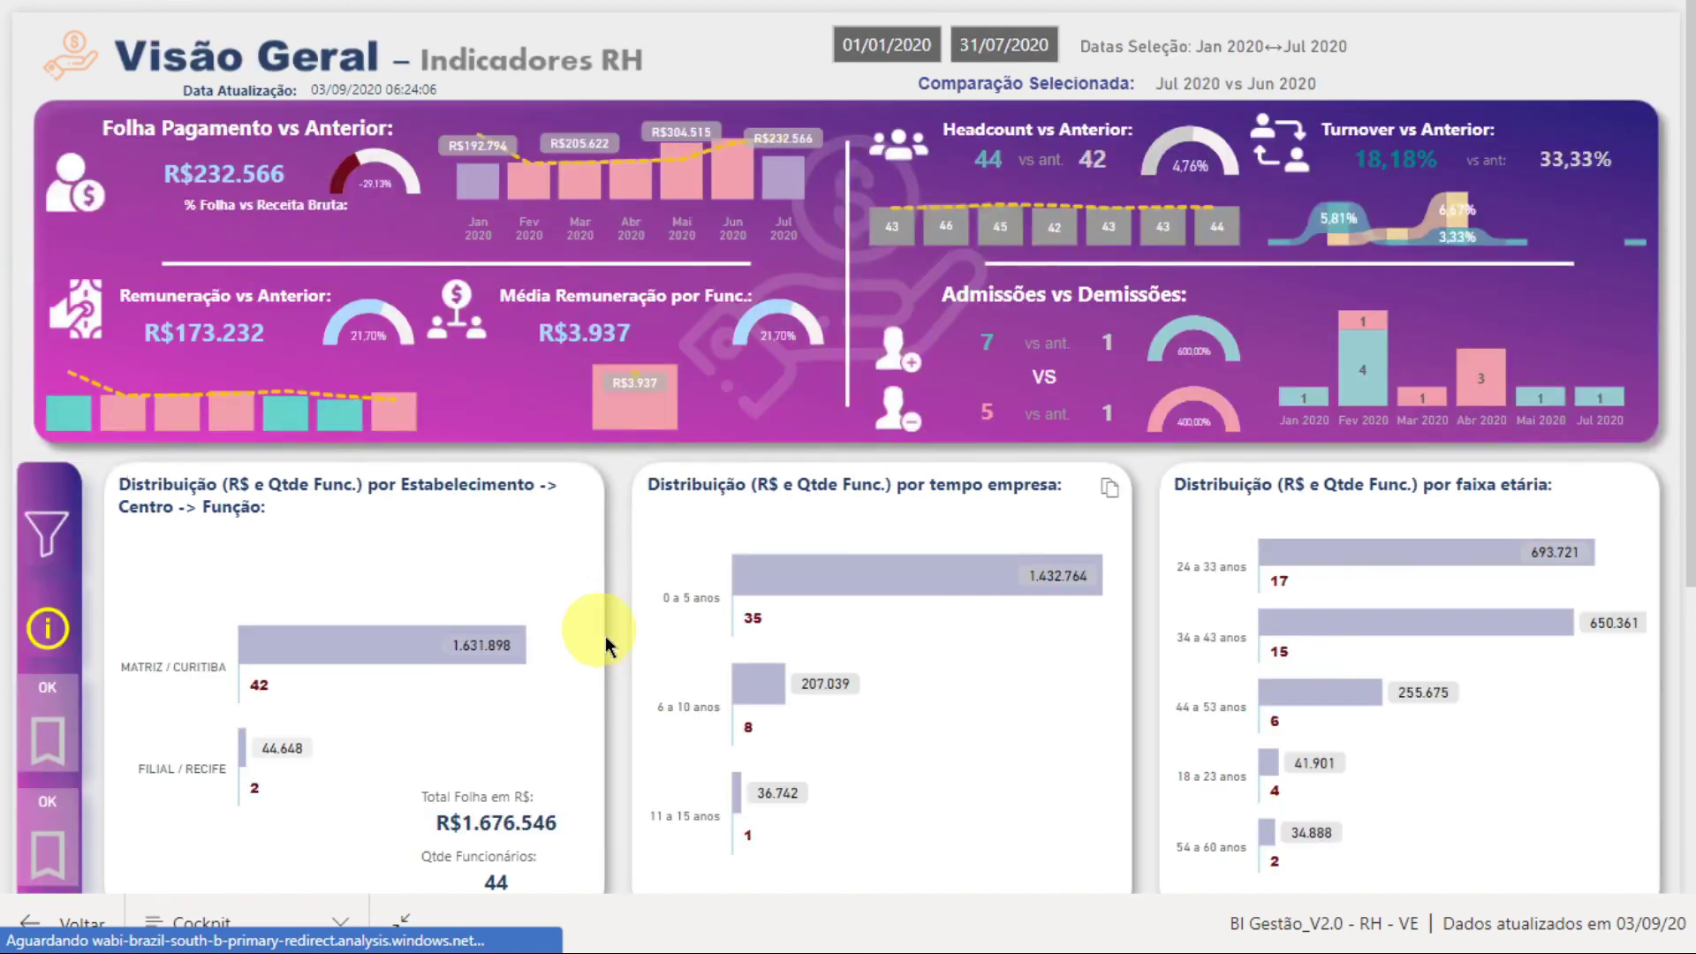
- Open the events and CFOP parametrization page from the dashboard's OK bookmark and examine the CFOP table through its Grupo CFOP column
scroll(619, 647, down, 3)
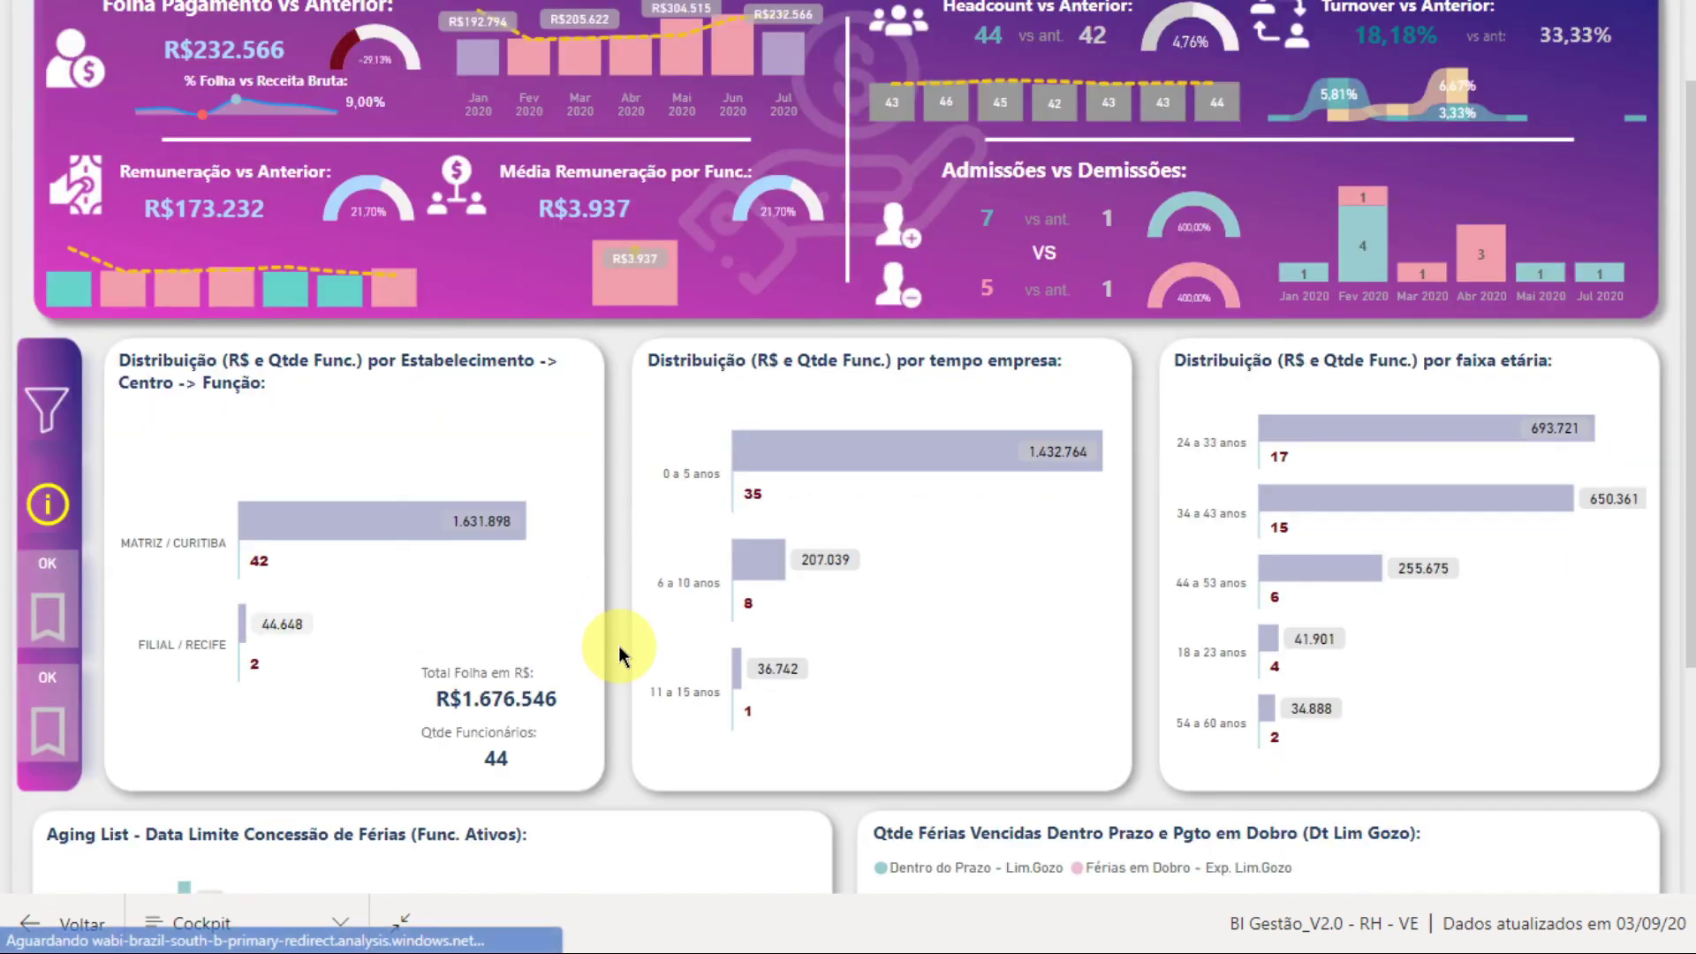
click(51, 618)
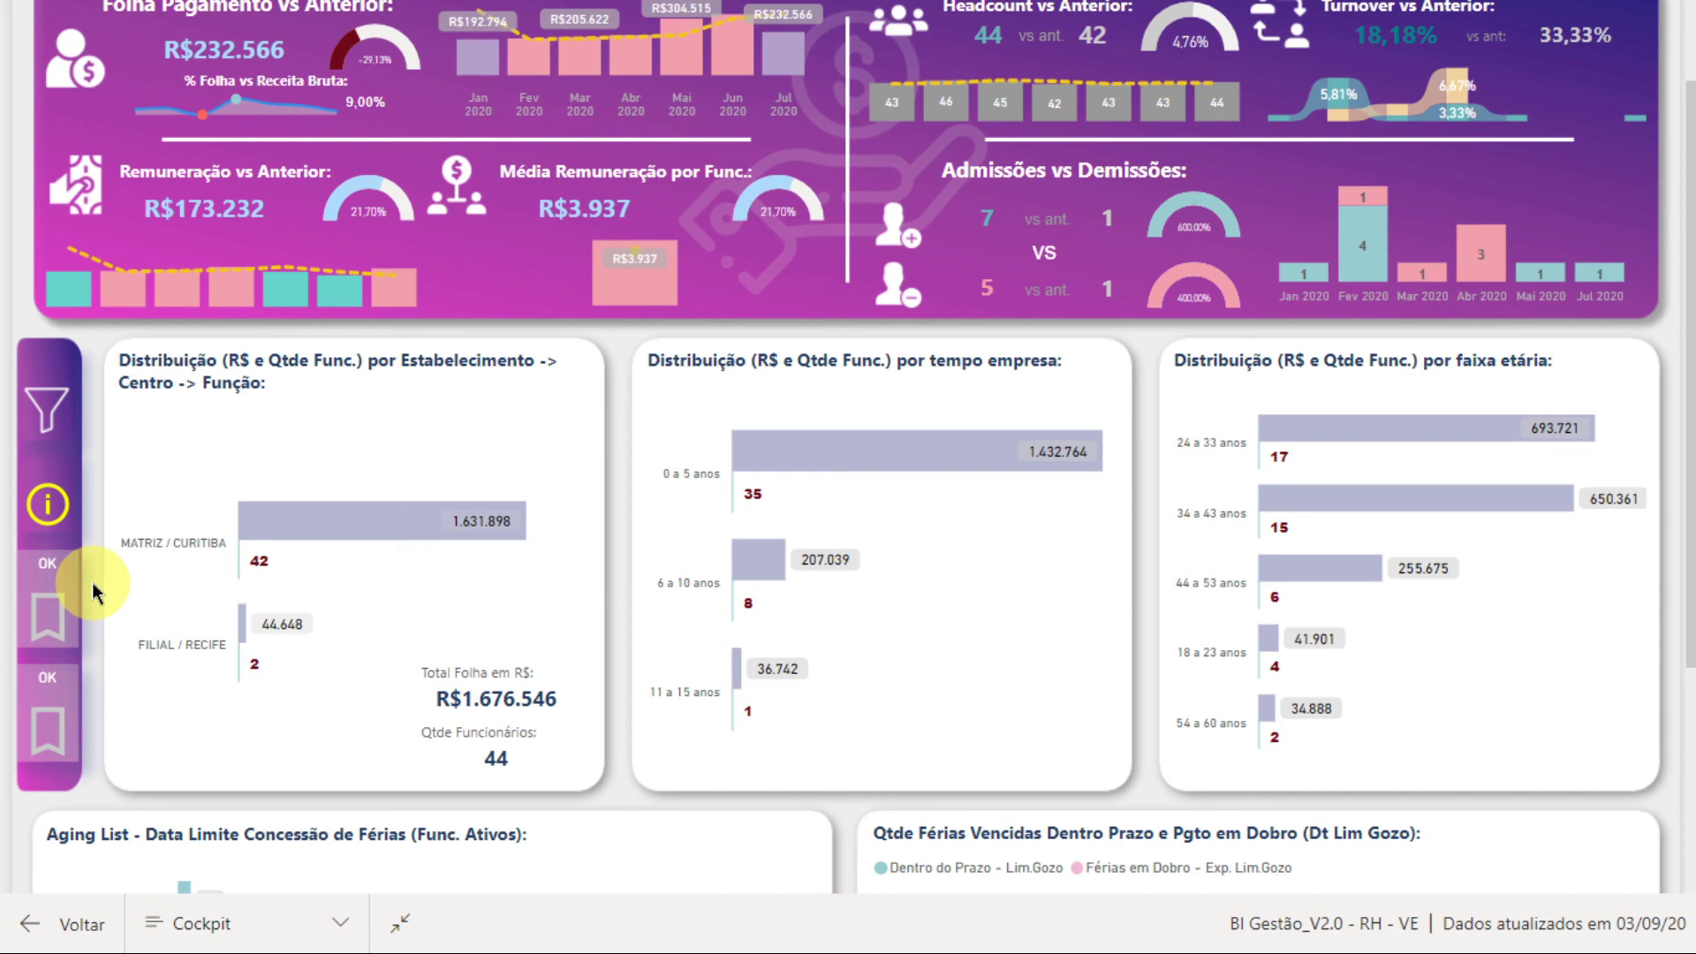
click(51, 618)
click(51, 616)
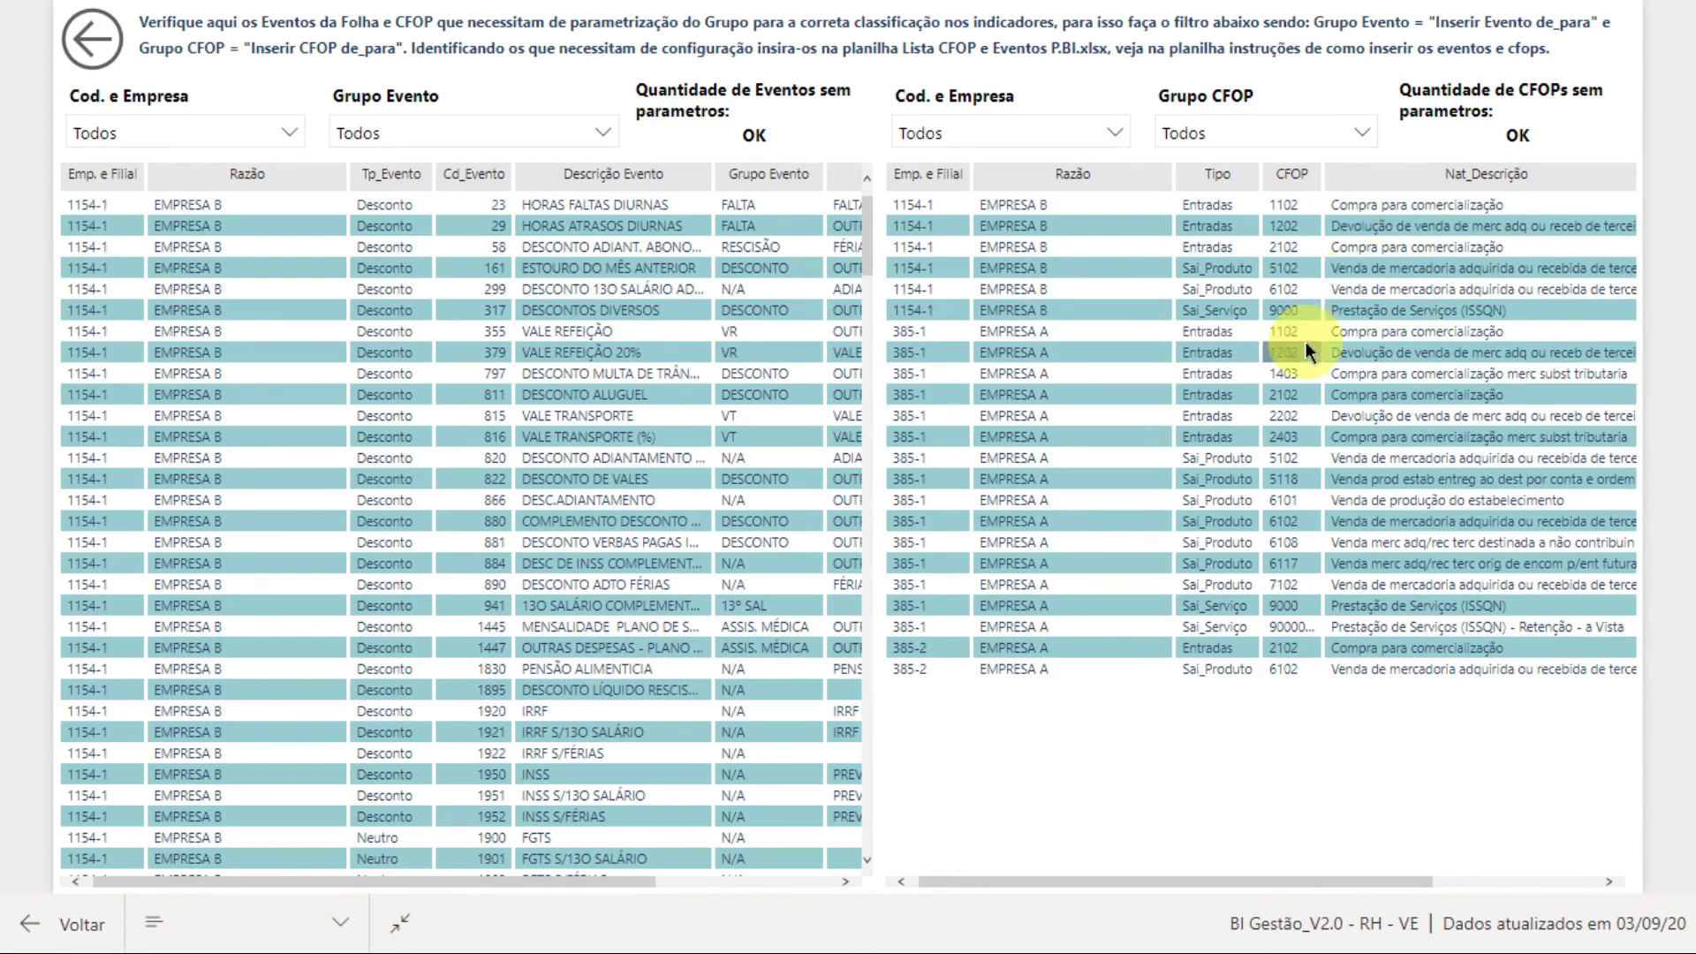
mouse_move(1143, 880)
mouse_down()
mouse_move(1307, 873)
mouse_move(1112, 889)
mouse_up()
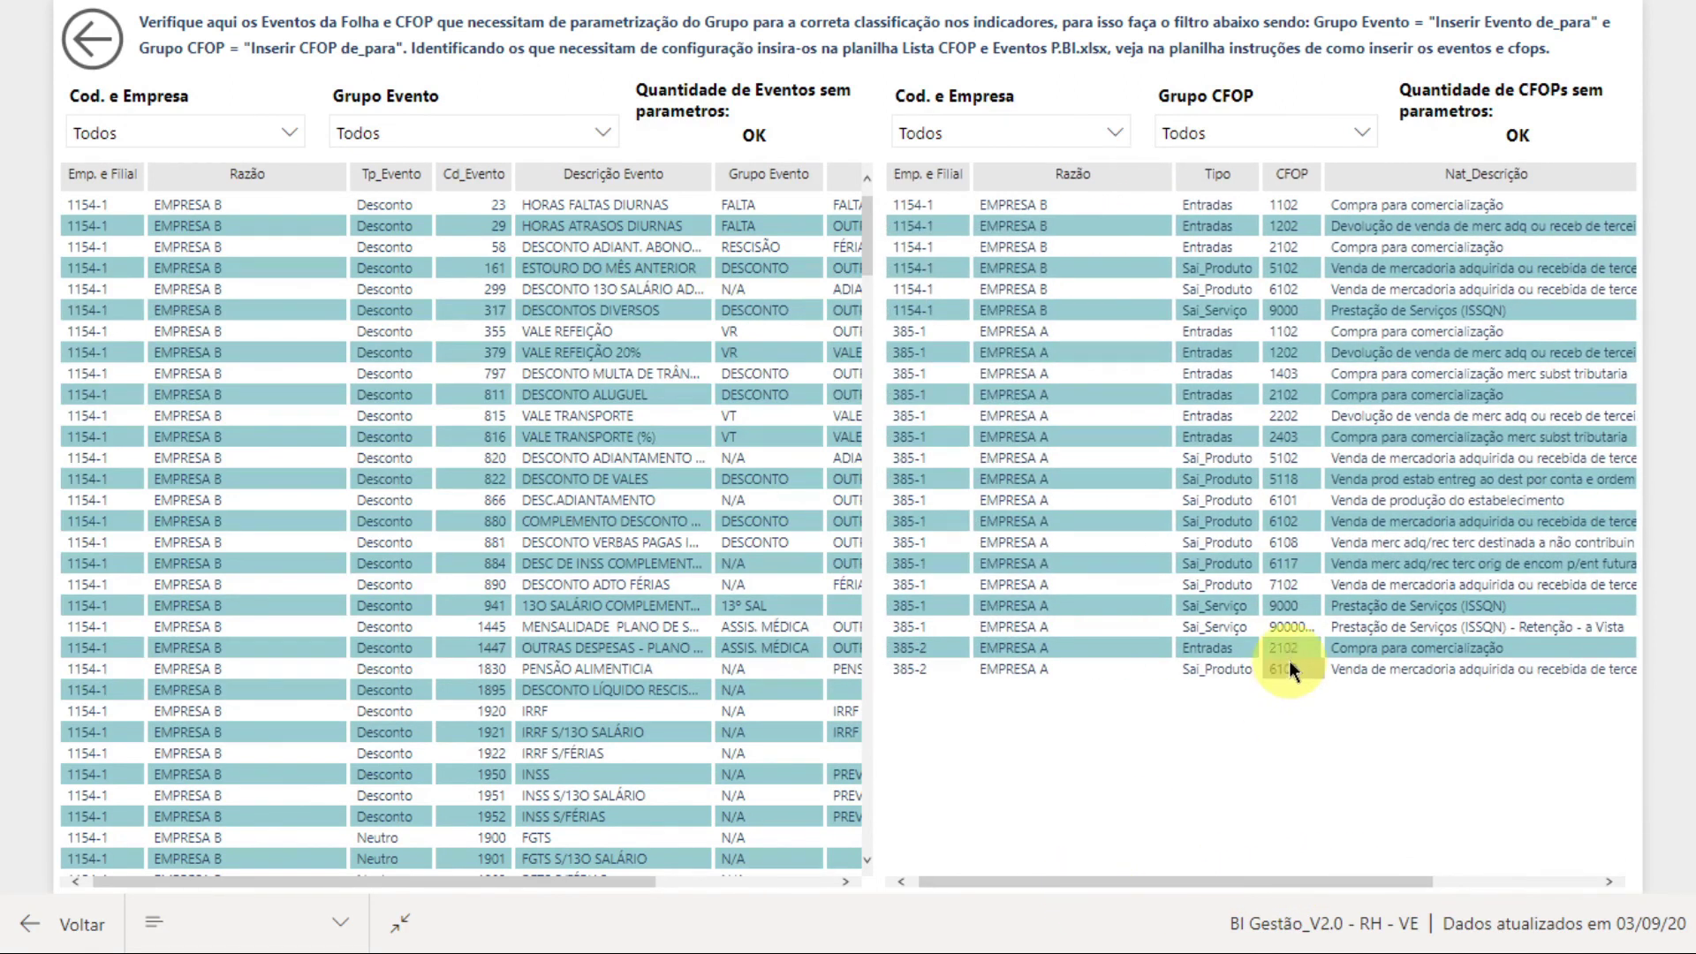
drag(1194, 880, 1390, 873)
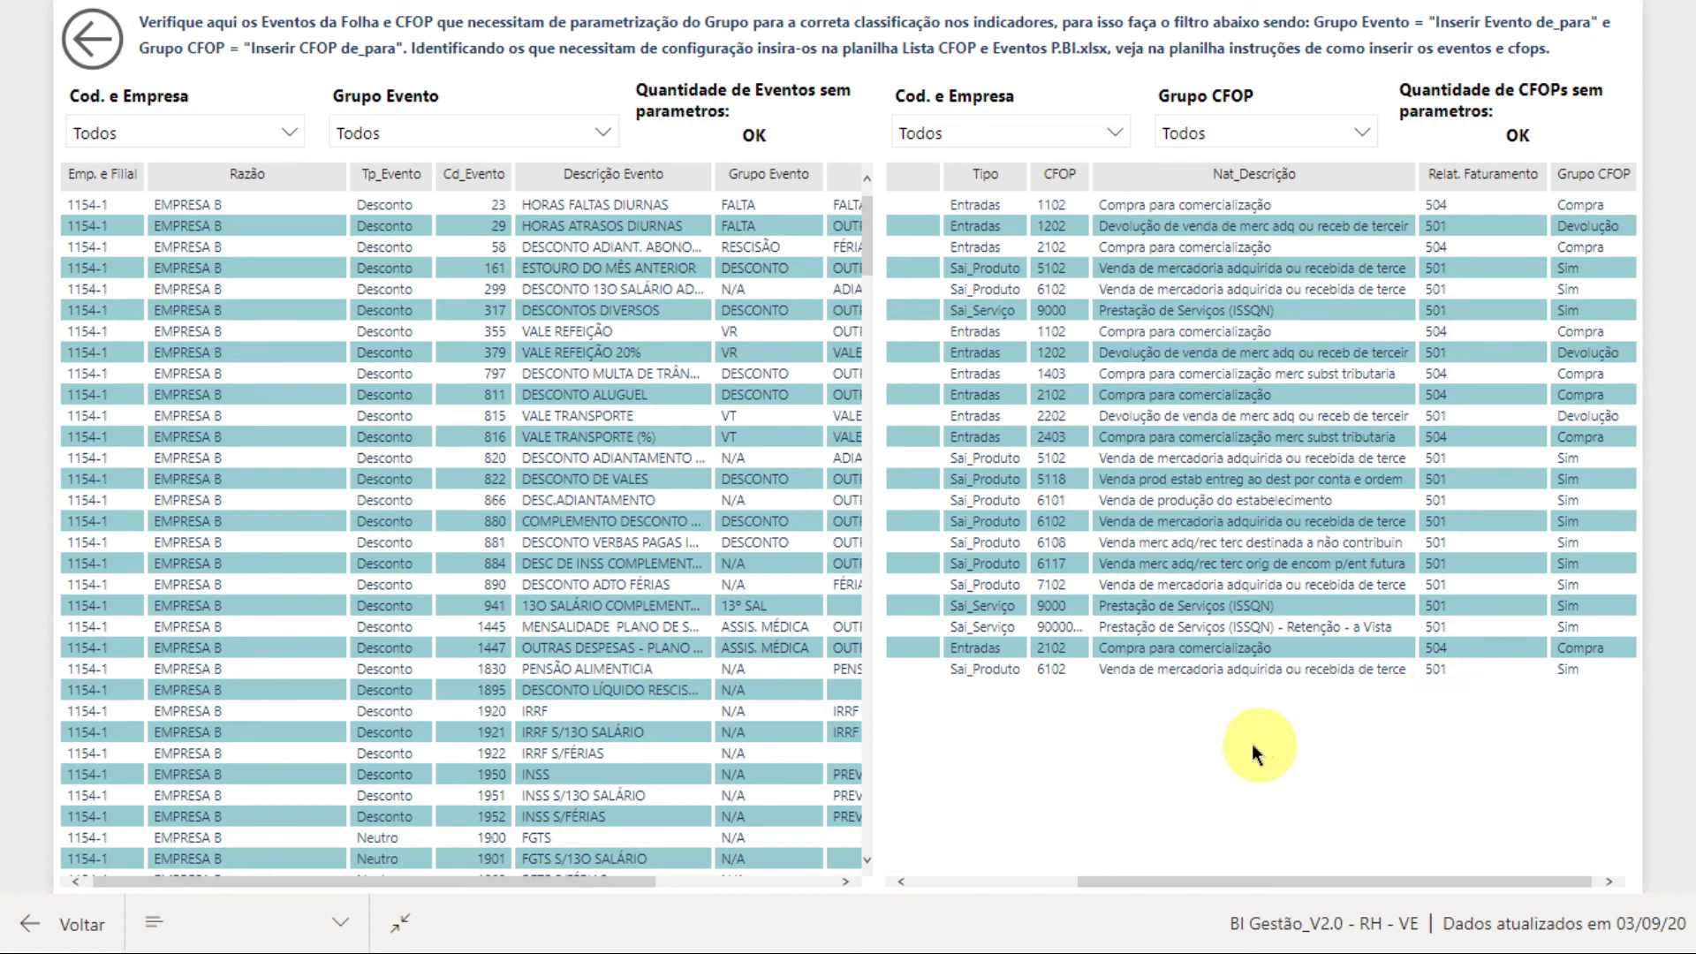
drag(1180, 876, 977, 856)
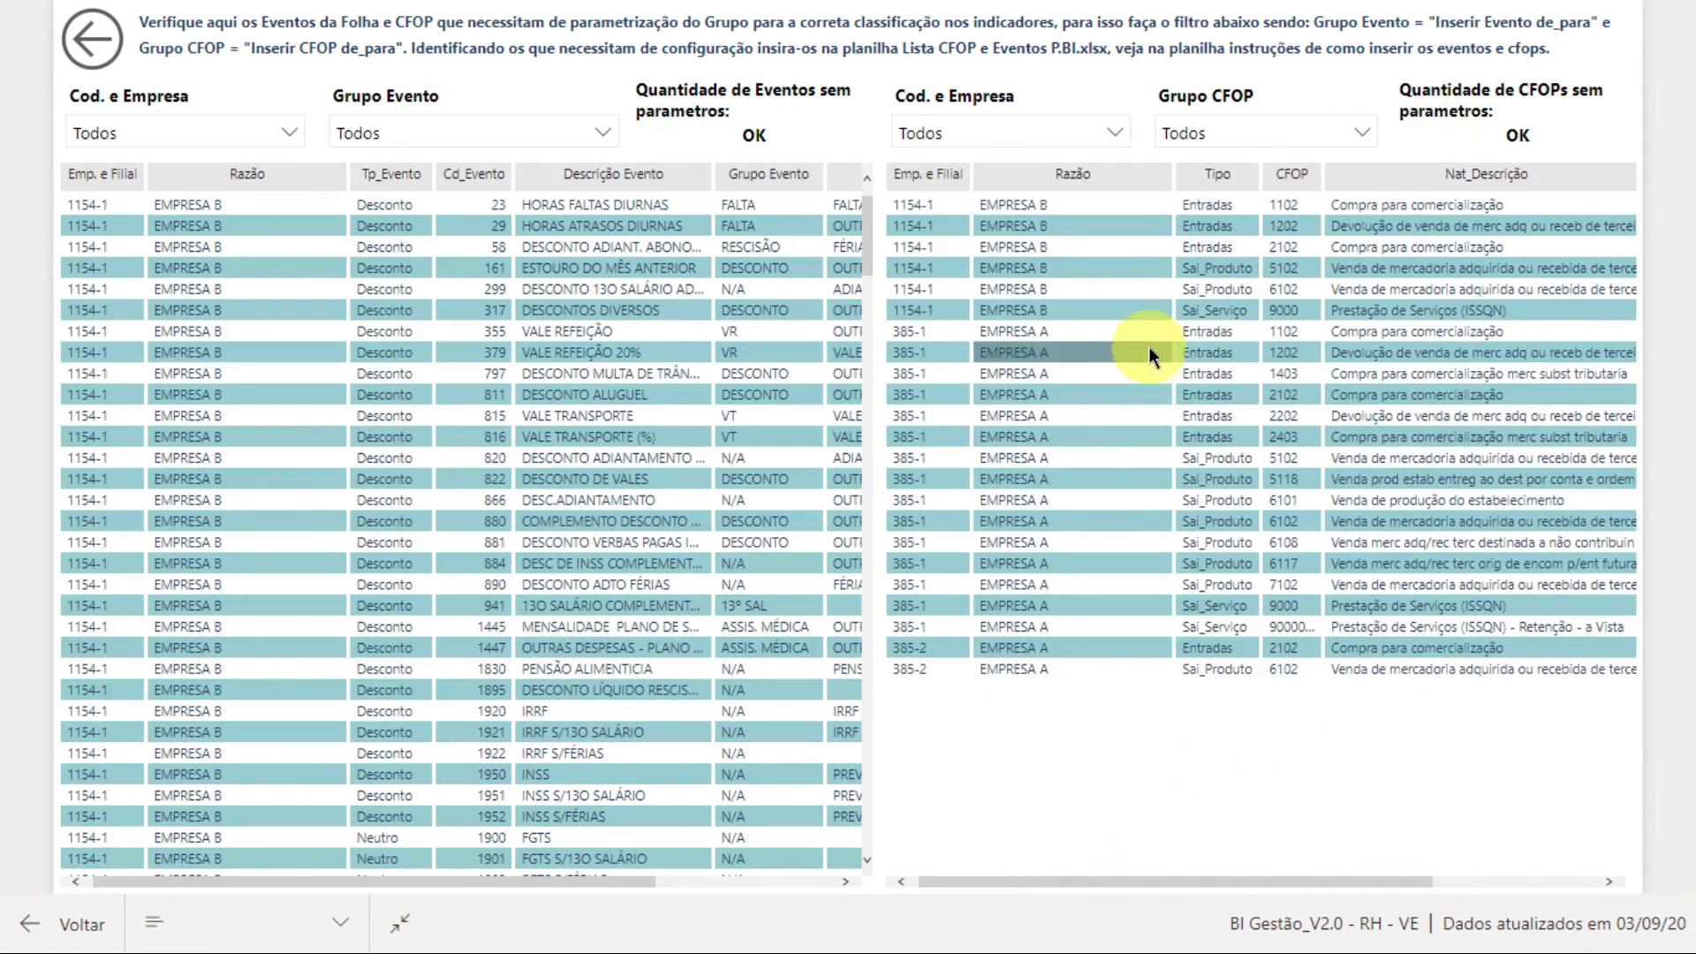
drag(1236, 882, 1160, 860)
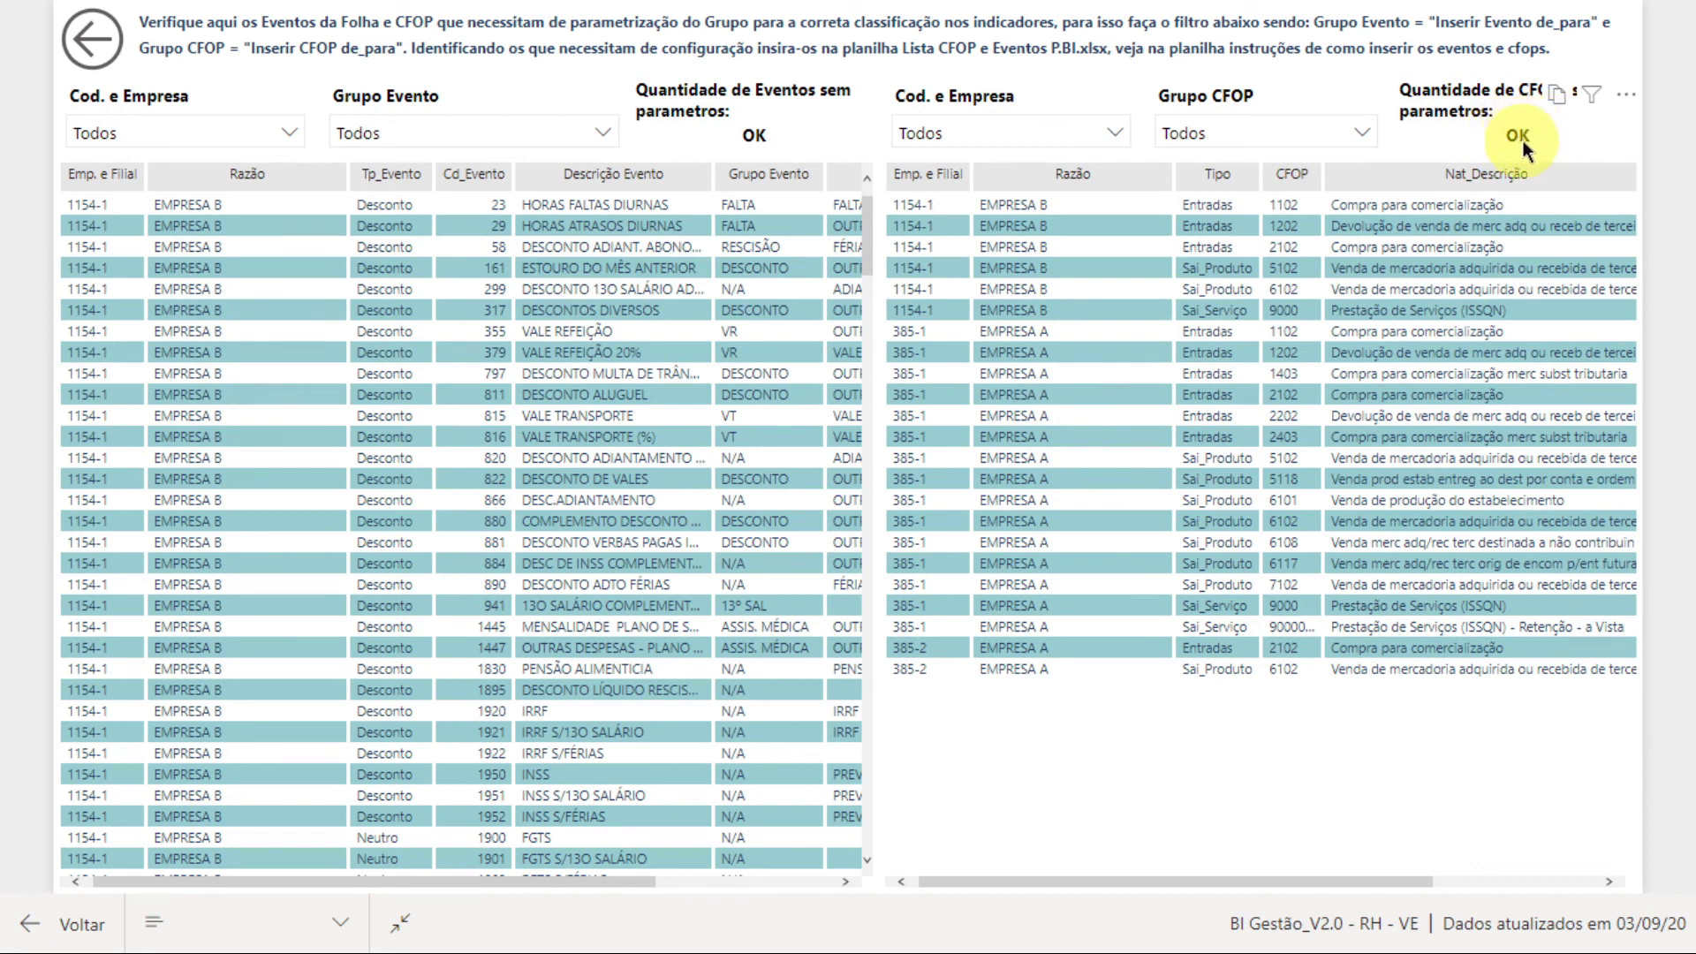
- View the options available in the Grupo CFOP and Grupo Evento filters
click(1268, 130)
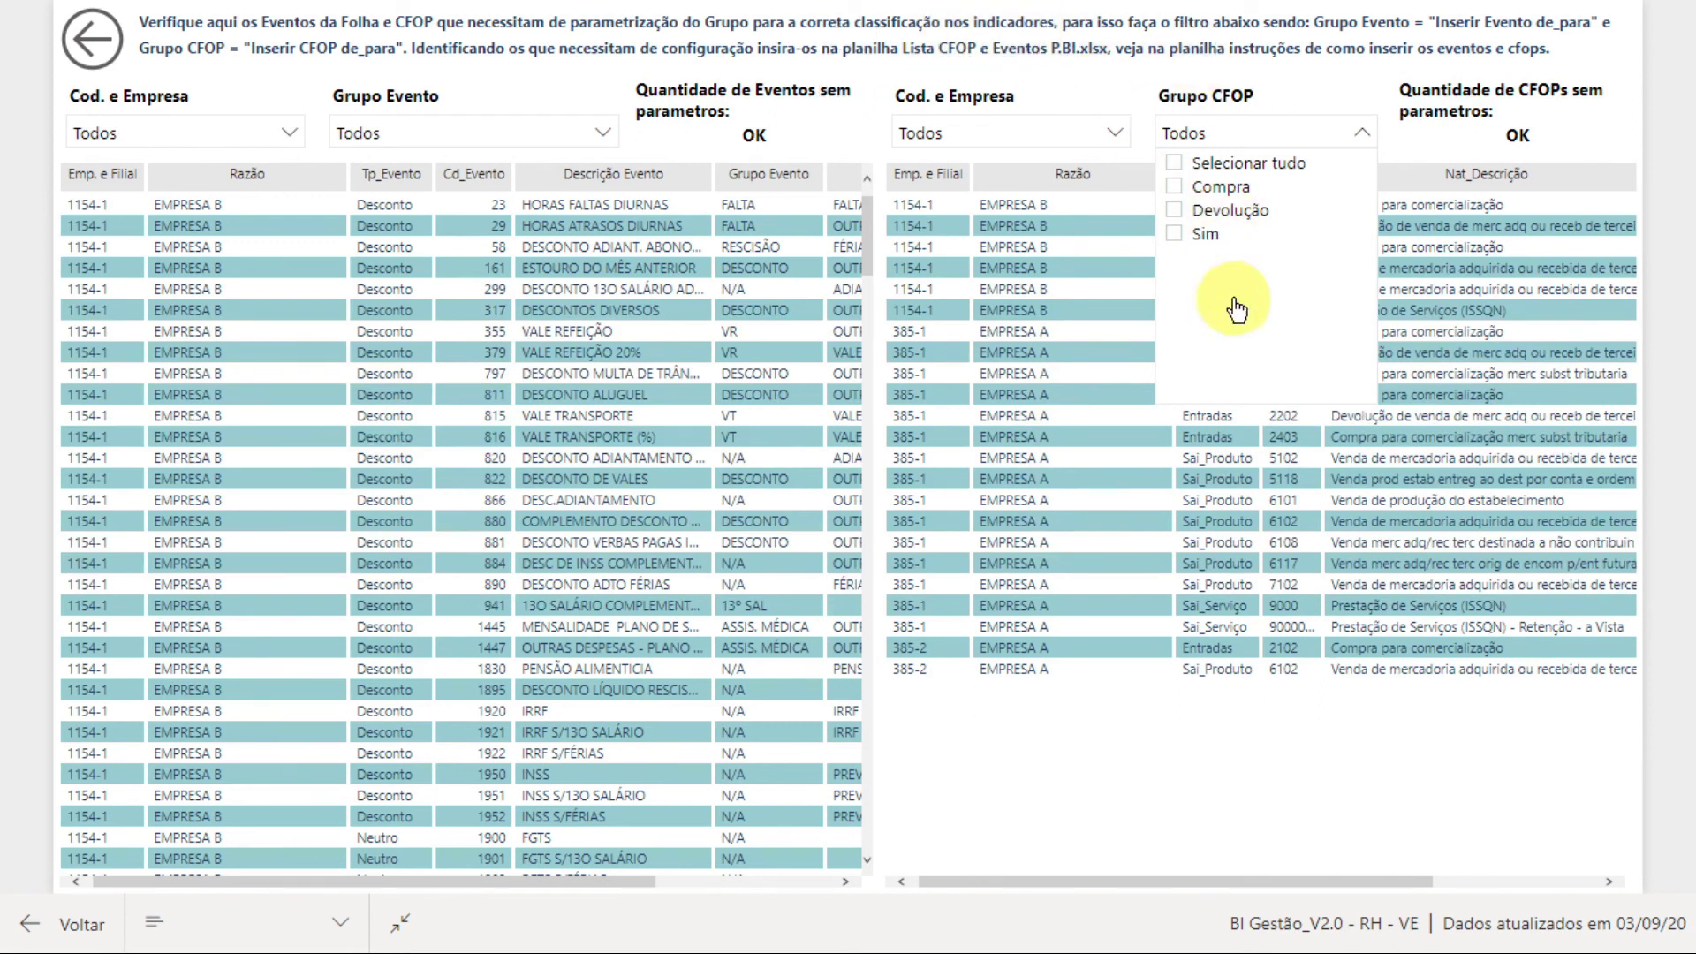
click(512, 122)
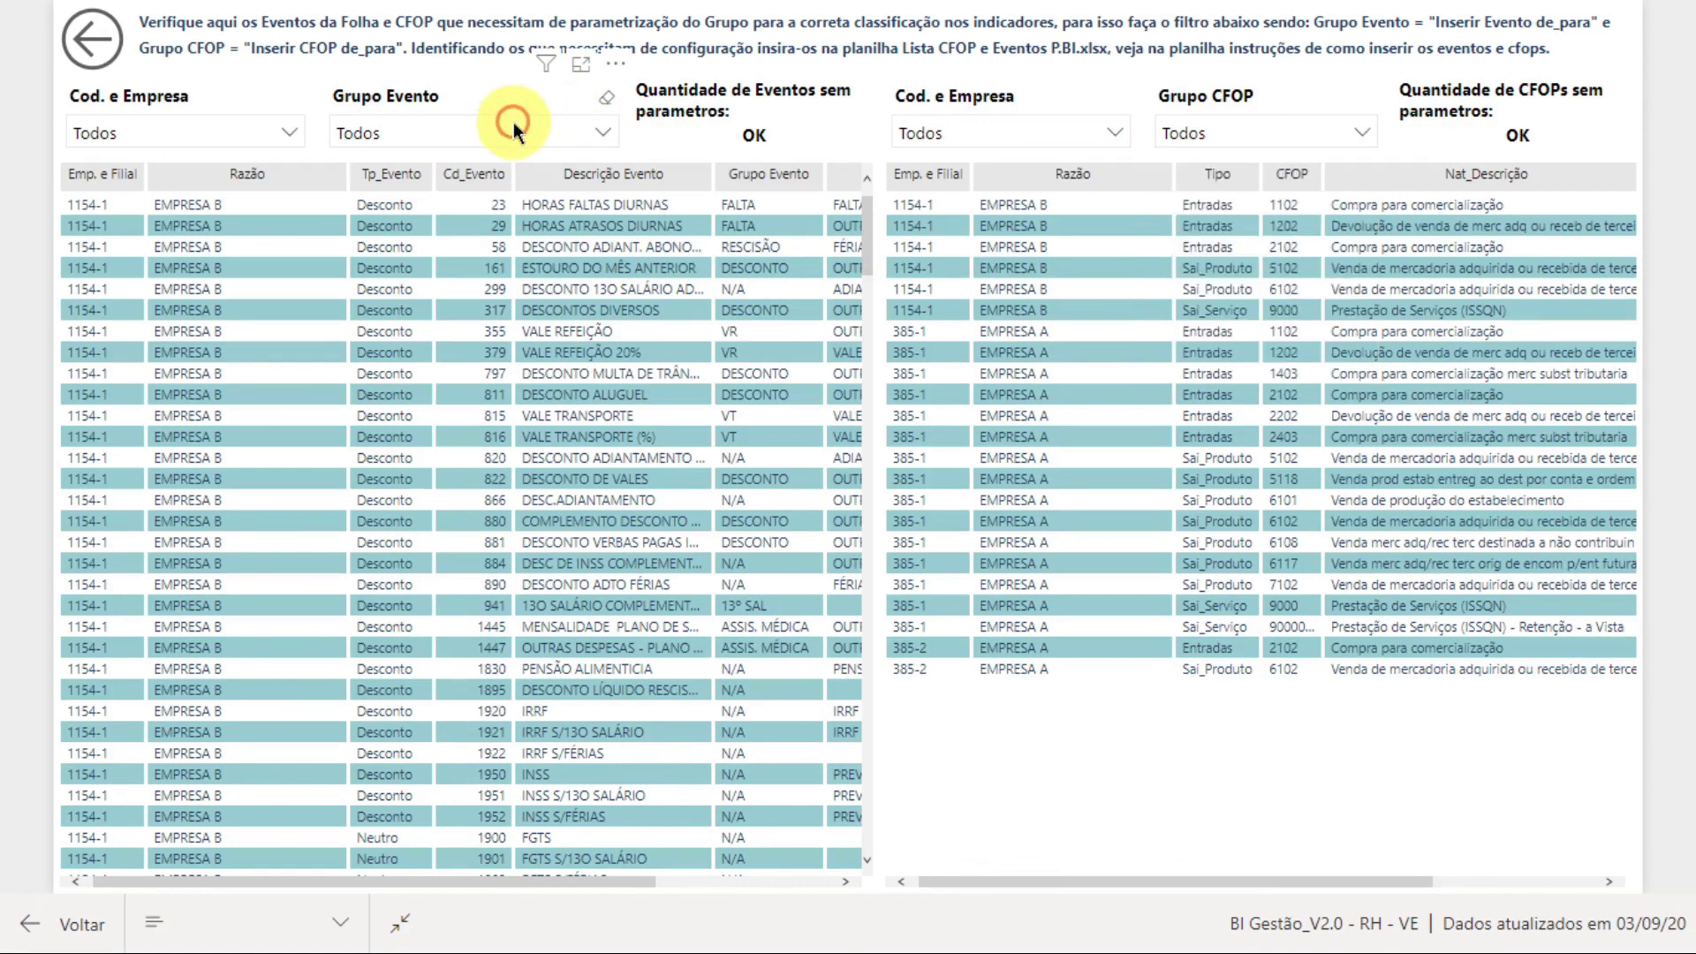
scroll(490, 260, down, 1)
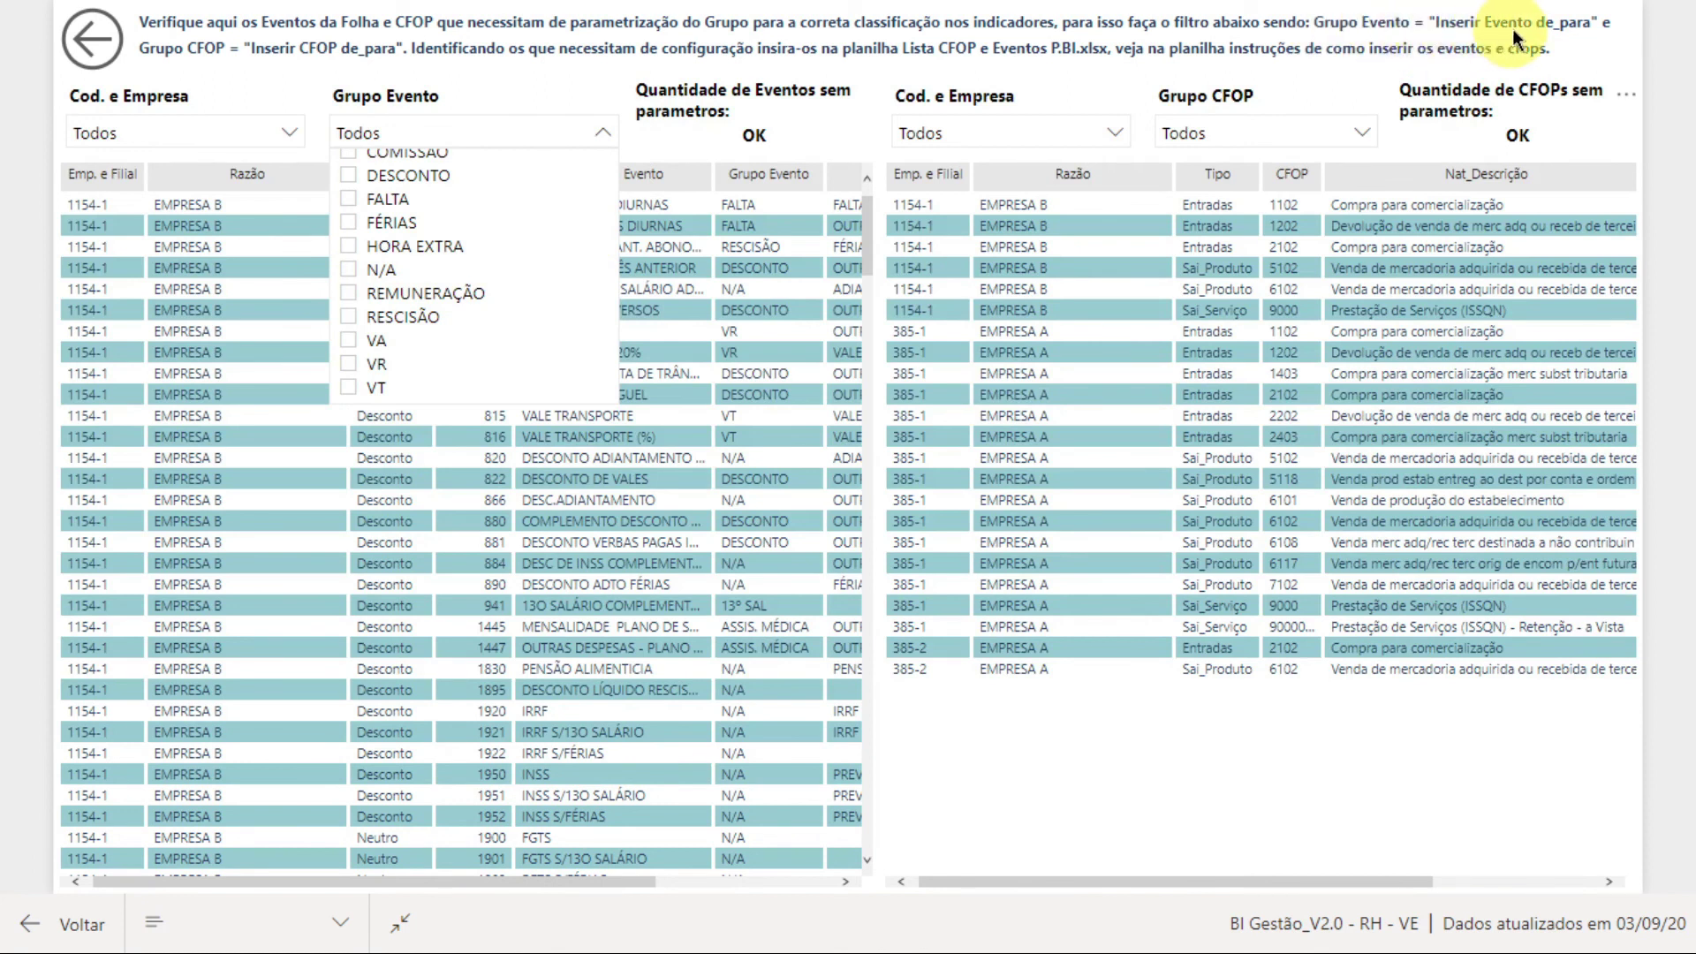
click(462, 131)
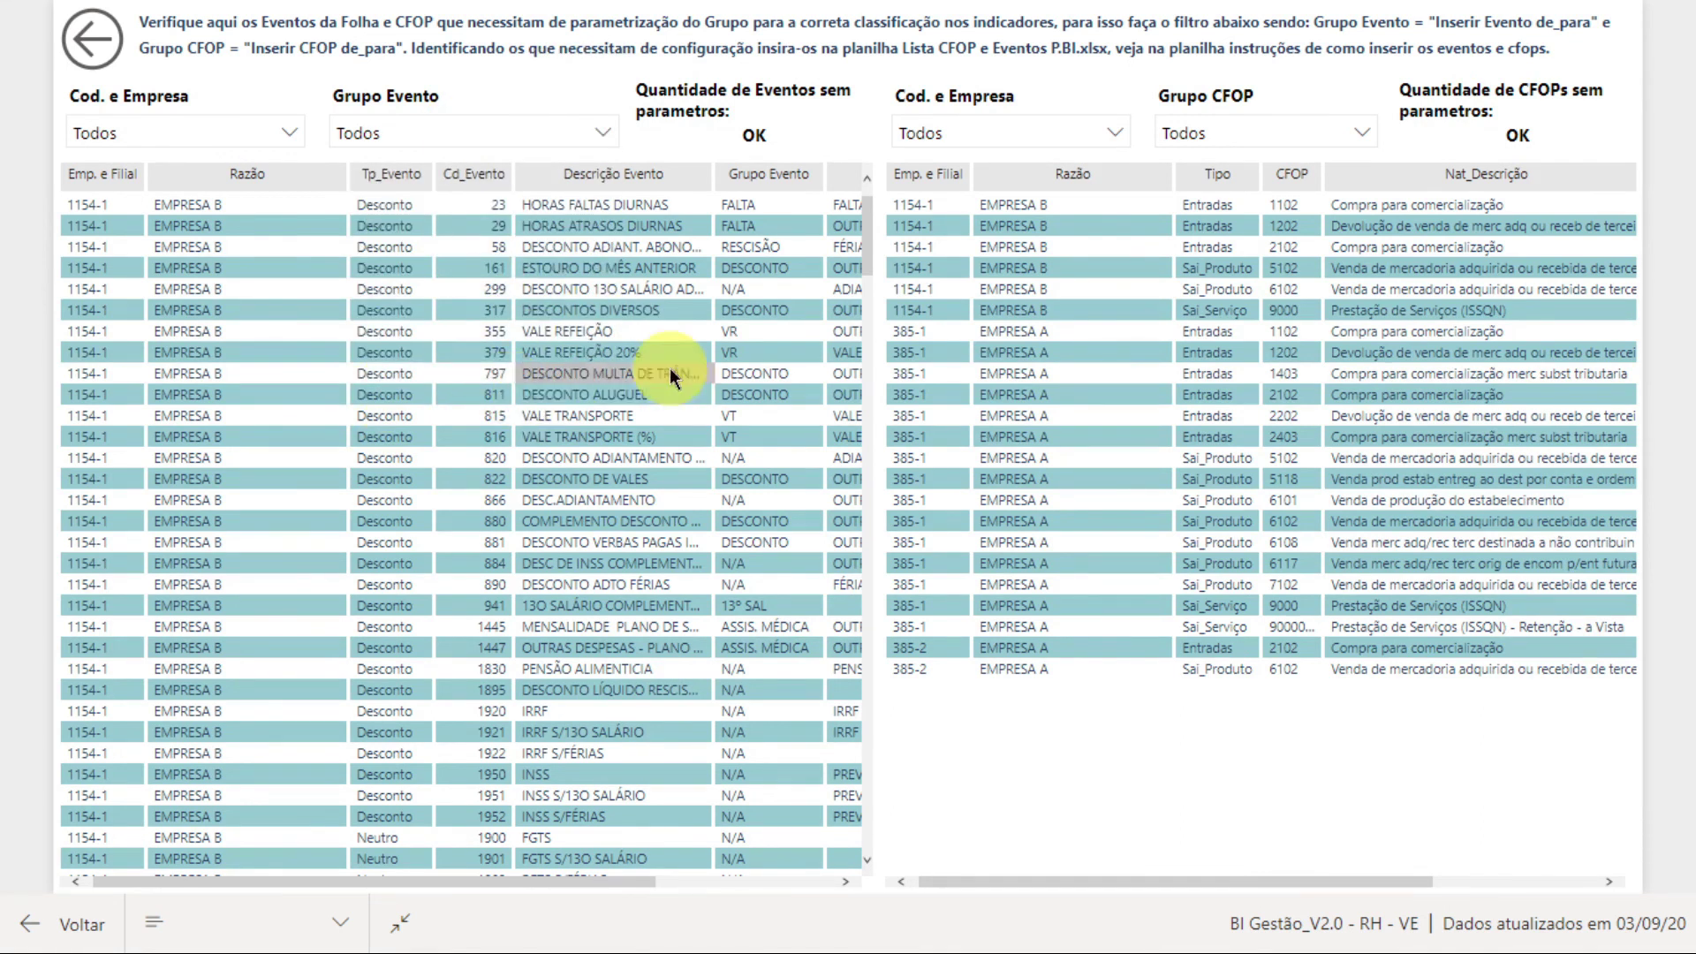
- Examine the remaining columns of the payroll events table and return to the overview dashboard
drag(474, 881, 416, 845)
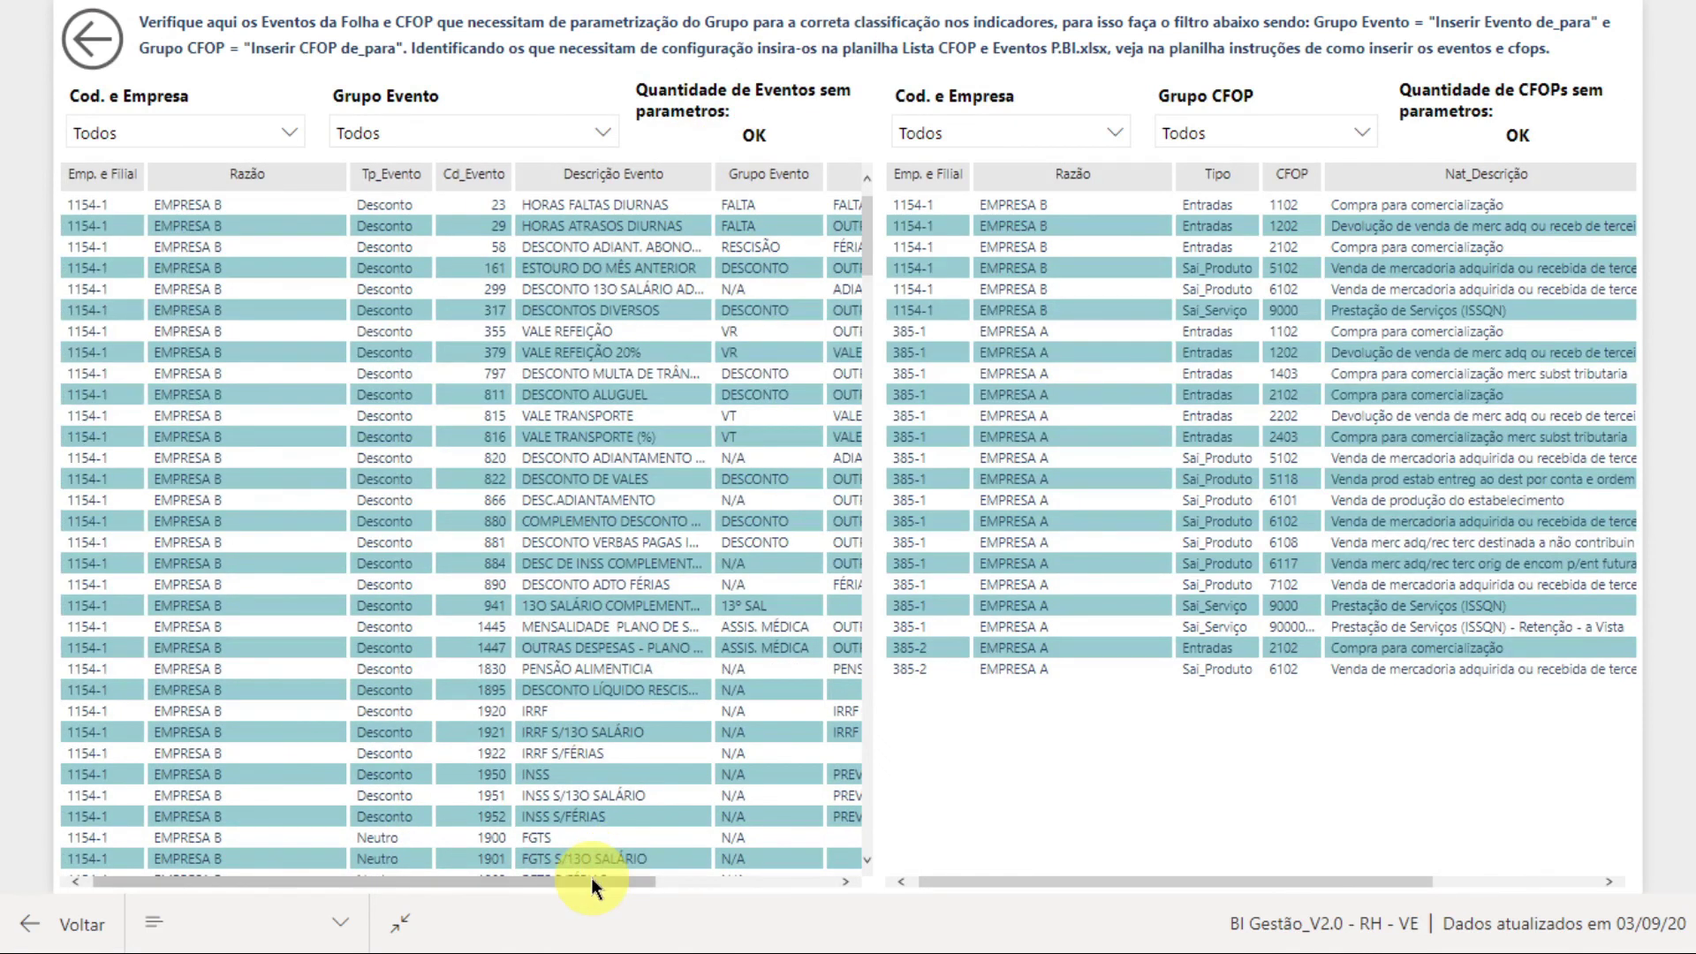
drag(591, 879, 802, 878)
click(99, 44)
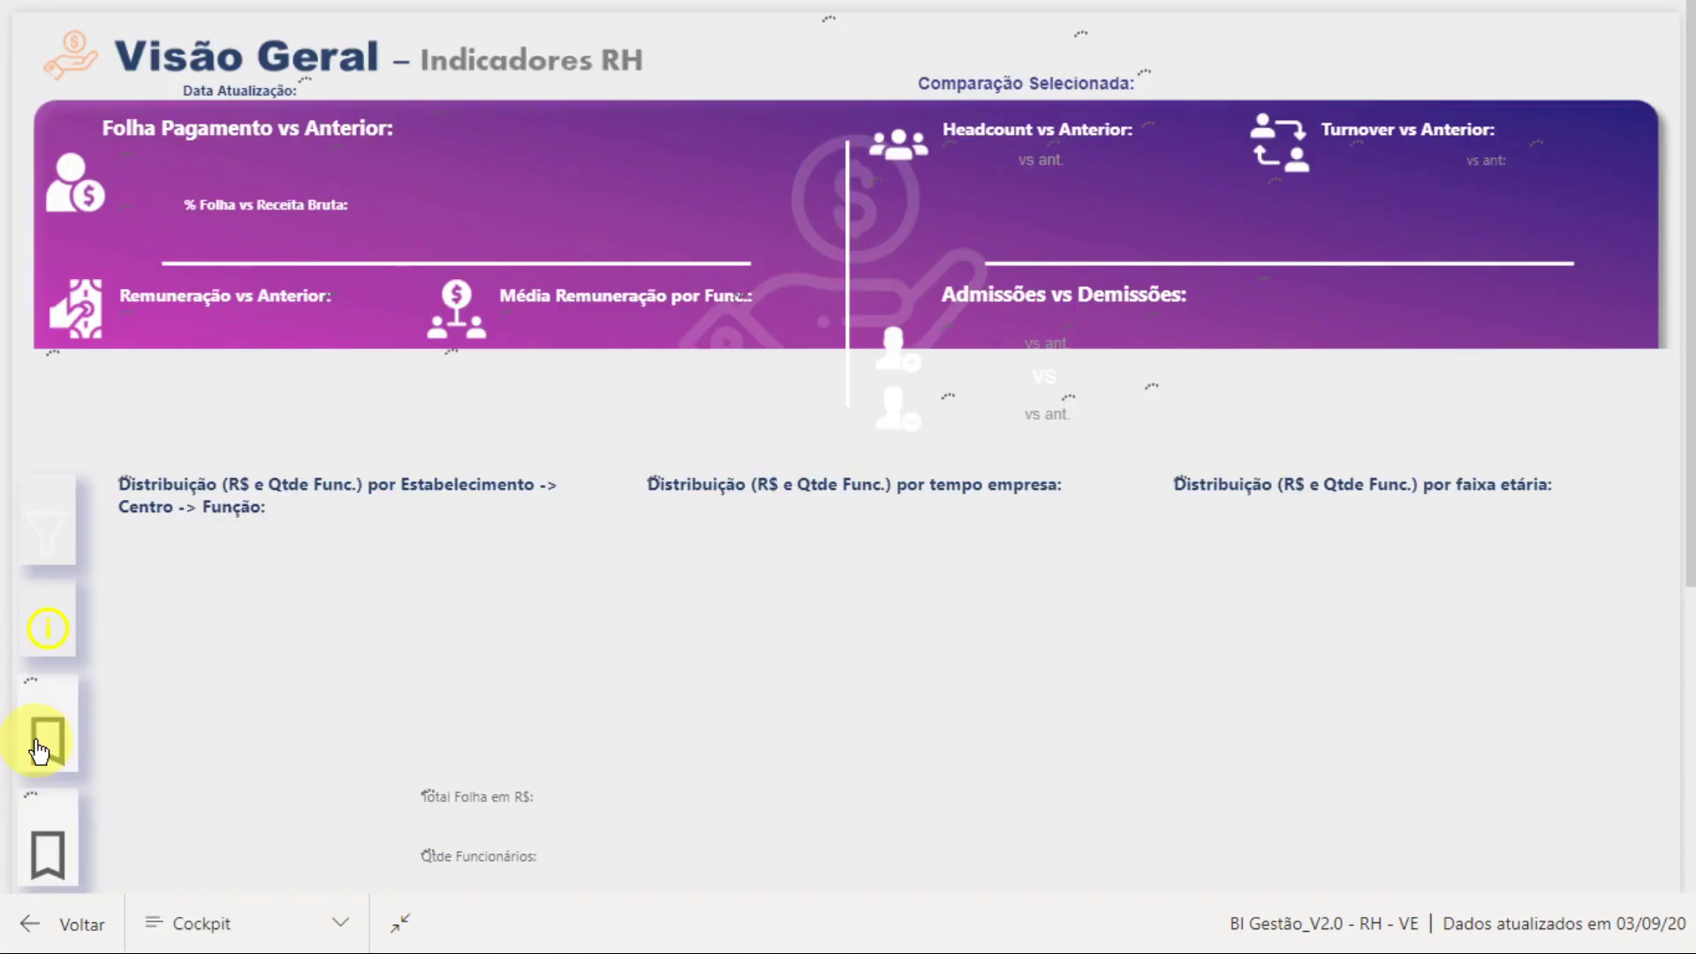
click(39, 751)
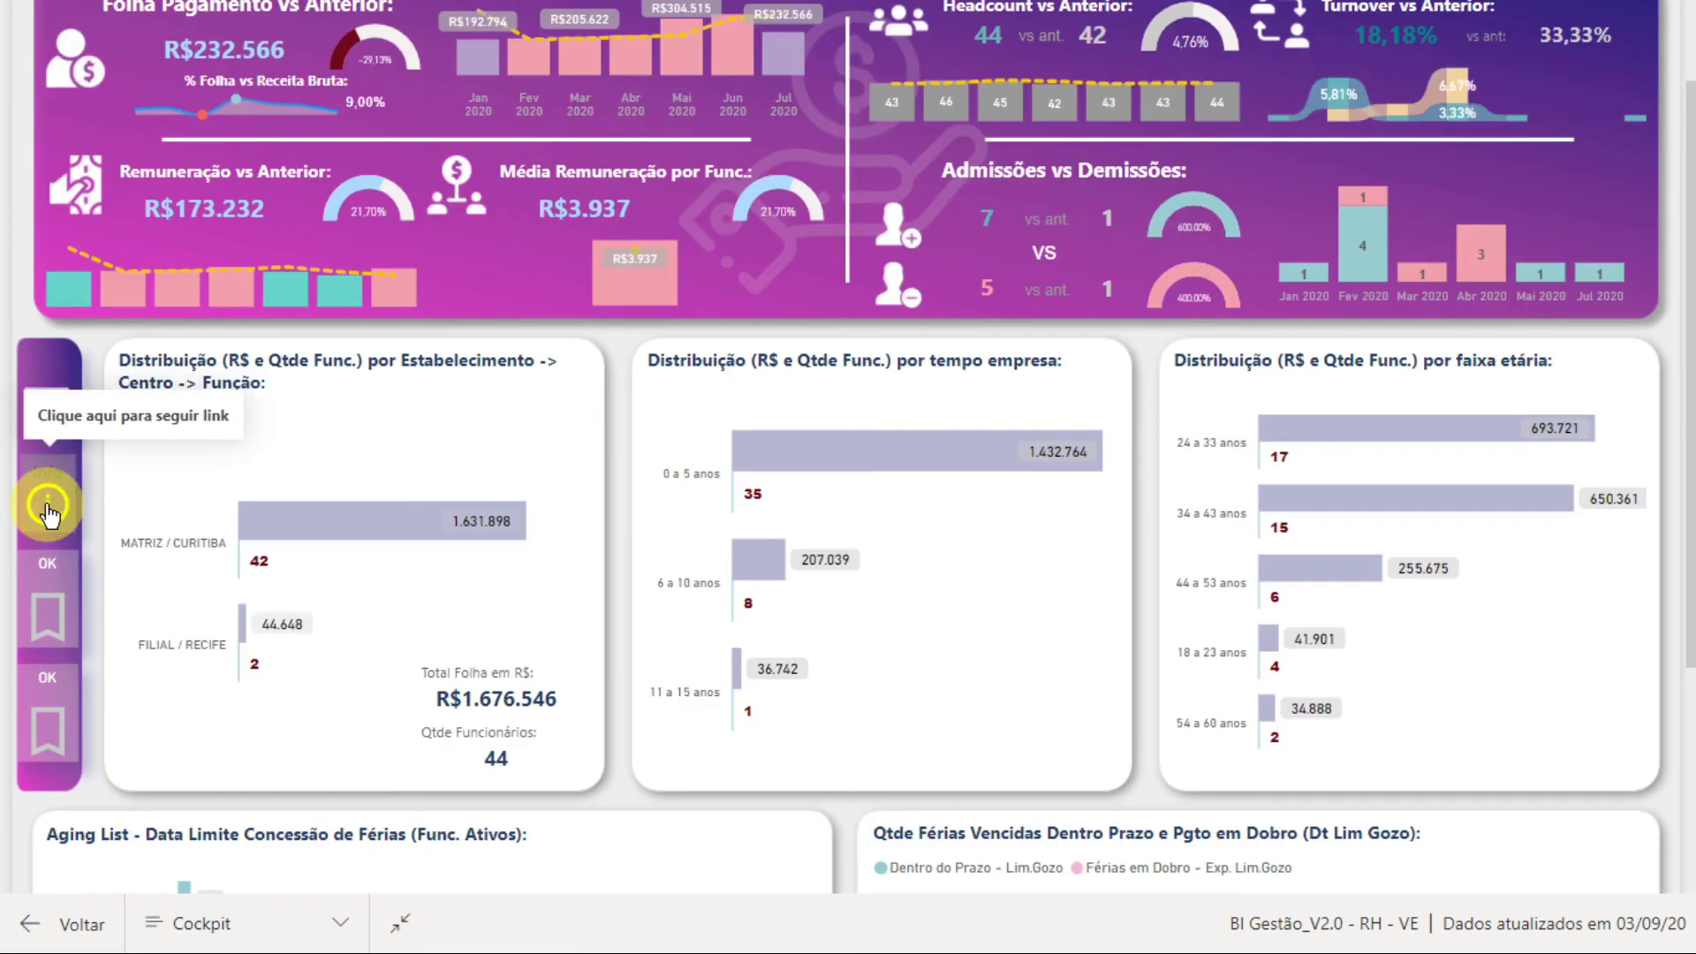
- Open the dashboard's information panel, read the Parametro Evento hint and the descriptions of all ten indicators, and close the panel
click(49, 510)
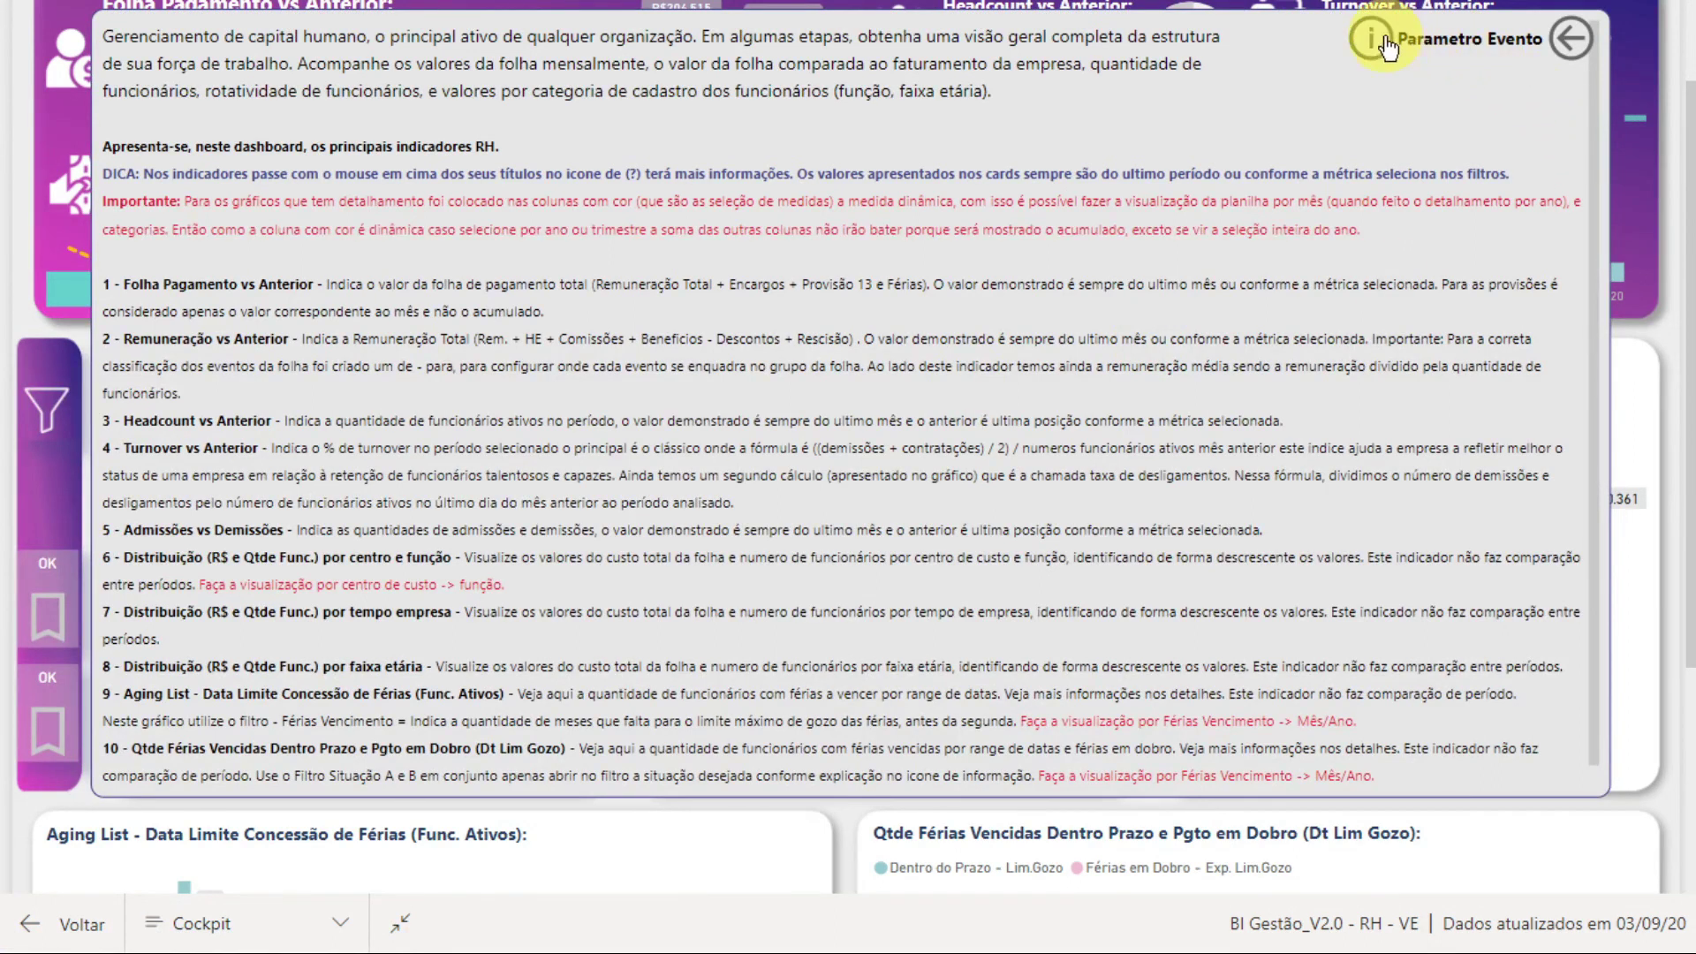
mouse_move(1386, 46)
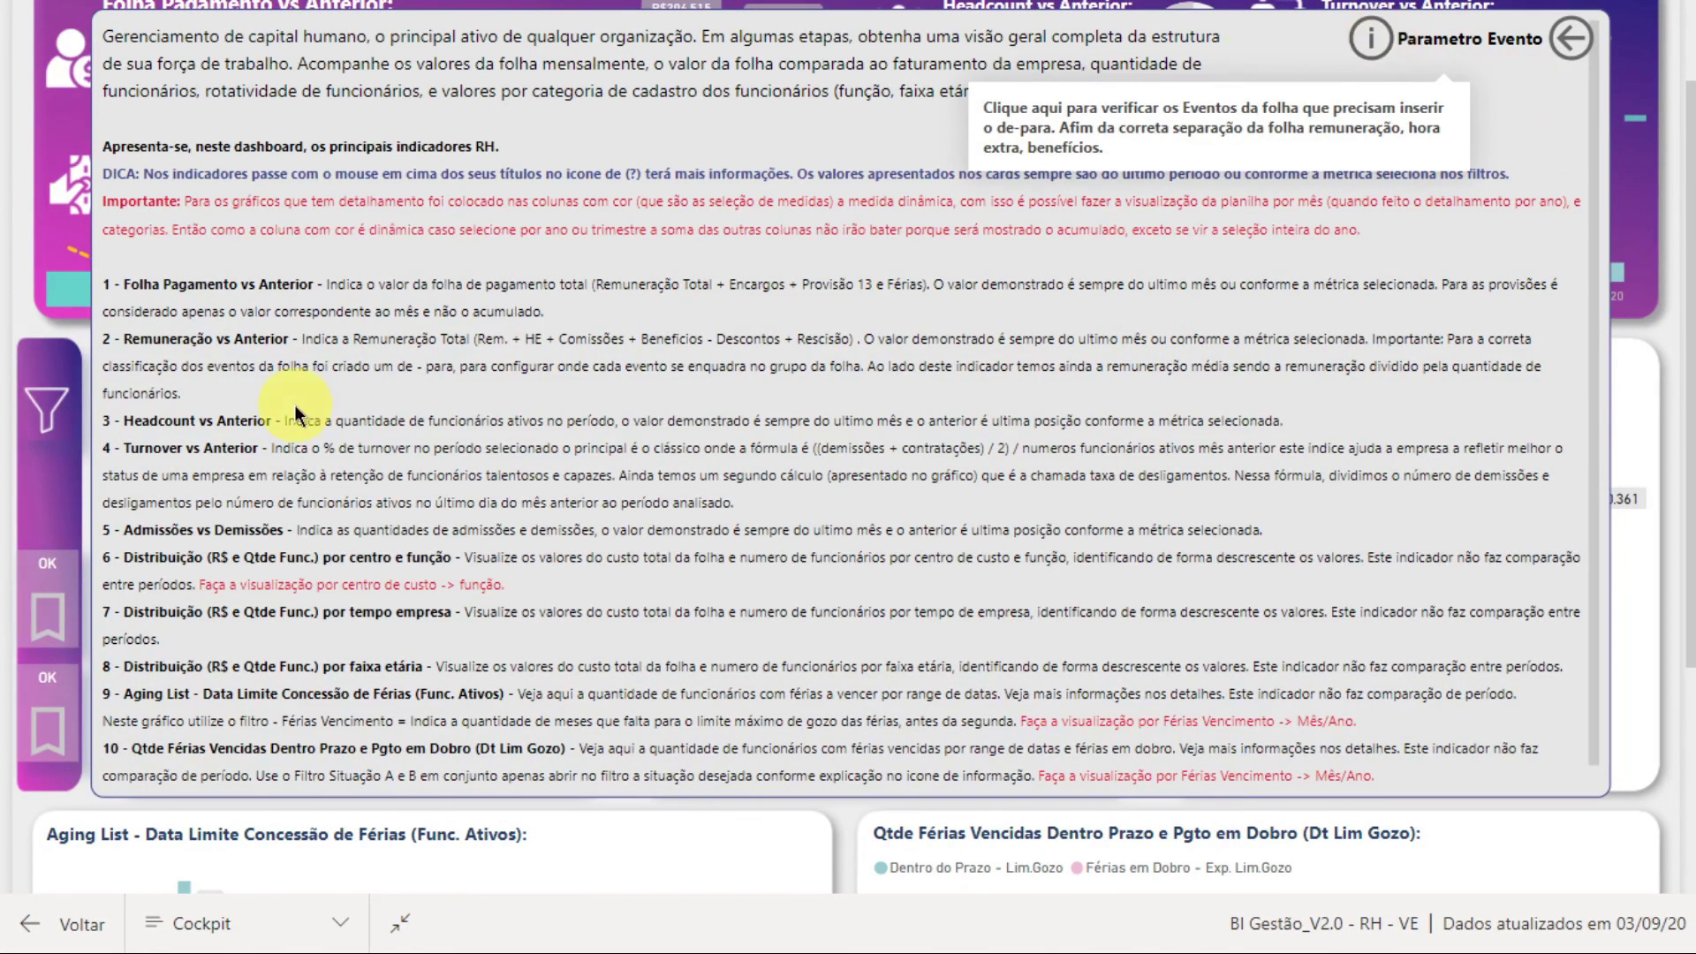
scroll(693, 416, down, 1)
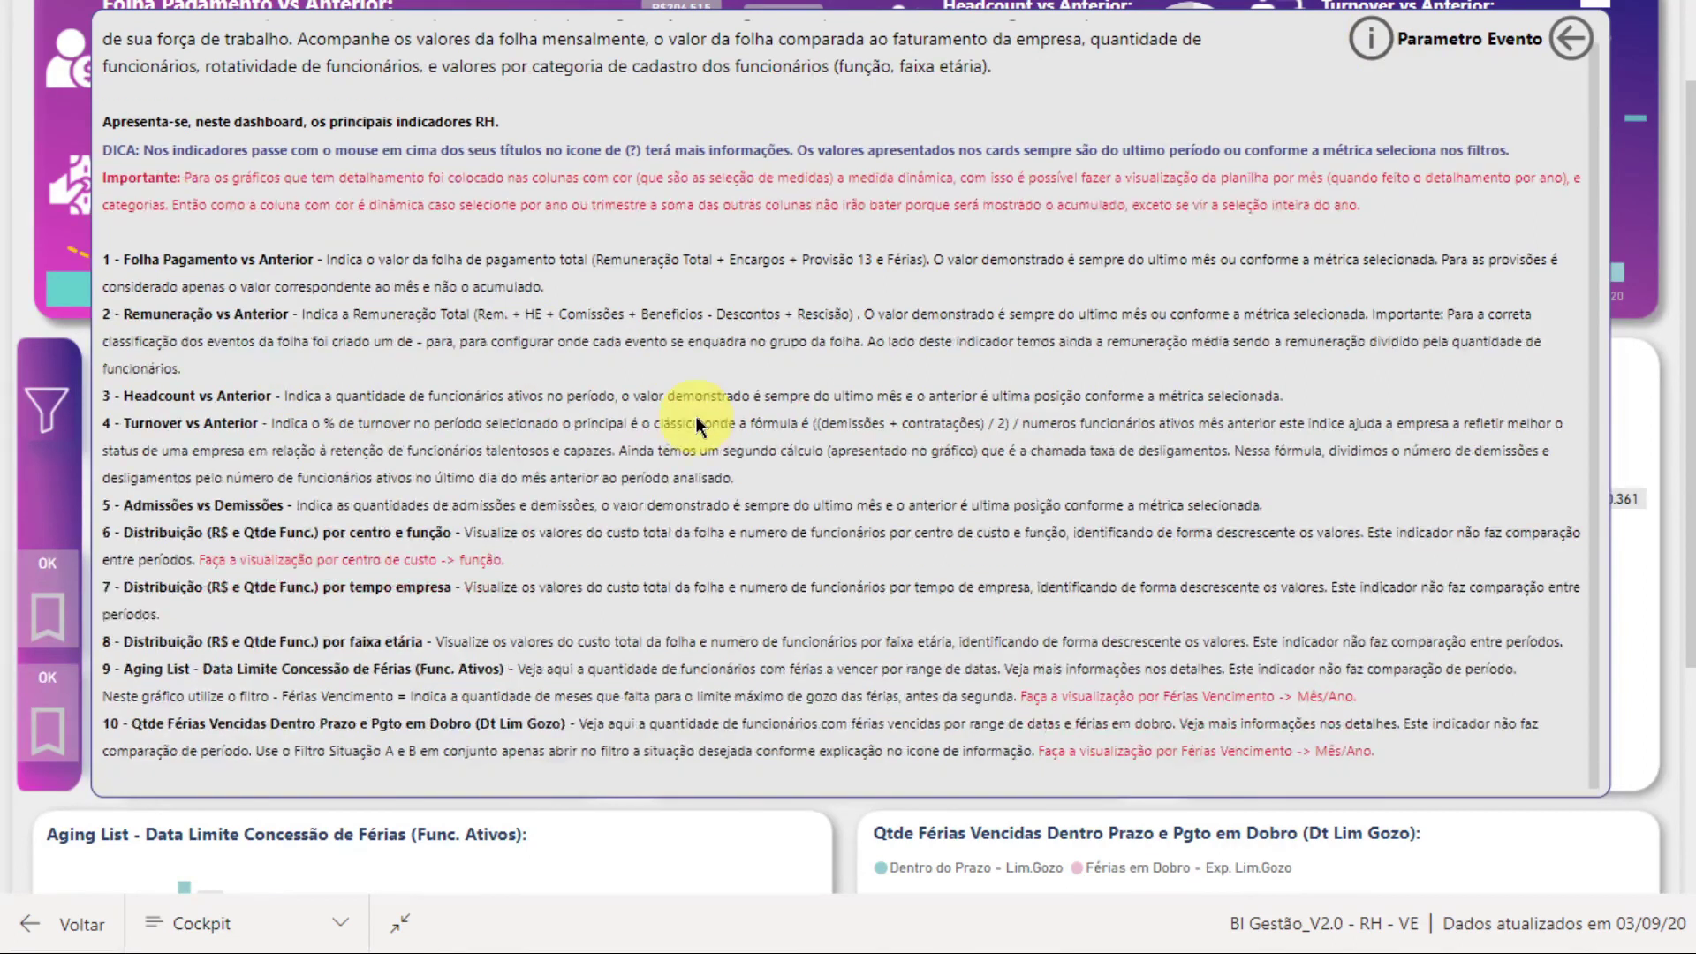
scroll(696, 416, down, 3)
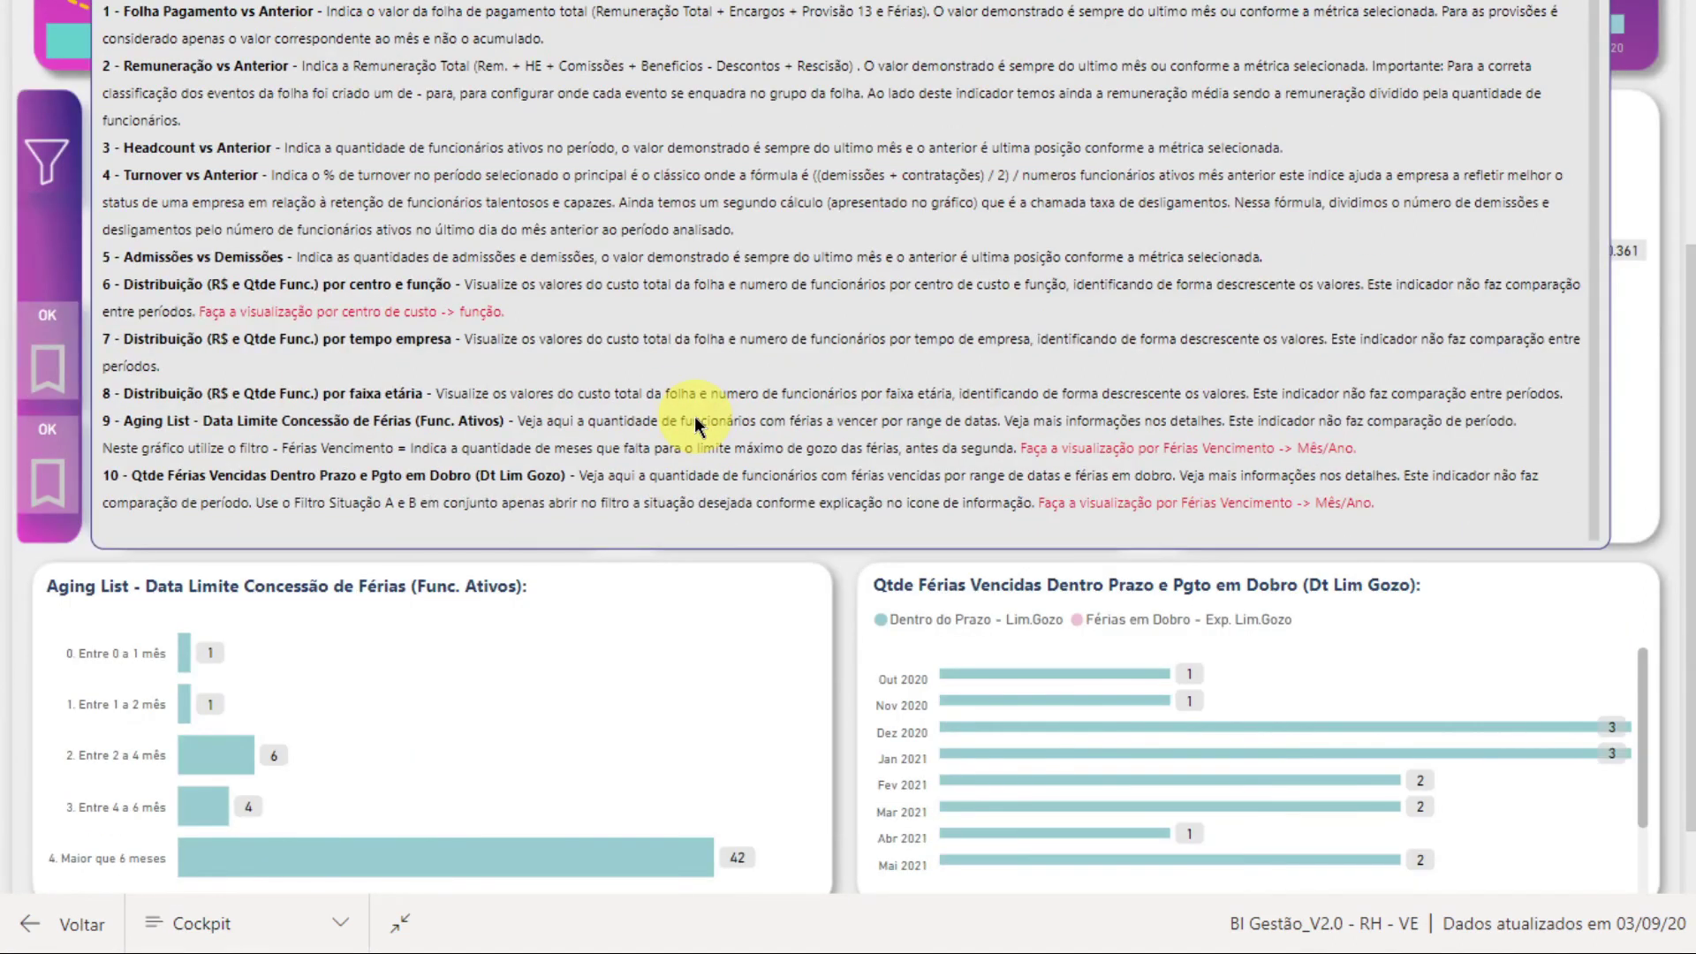
scroll(694, 417, up, 1)
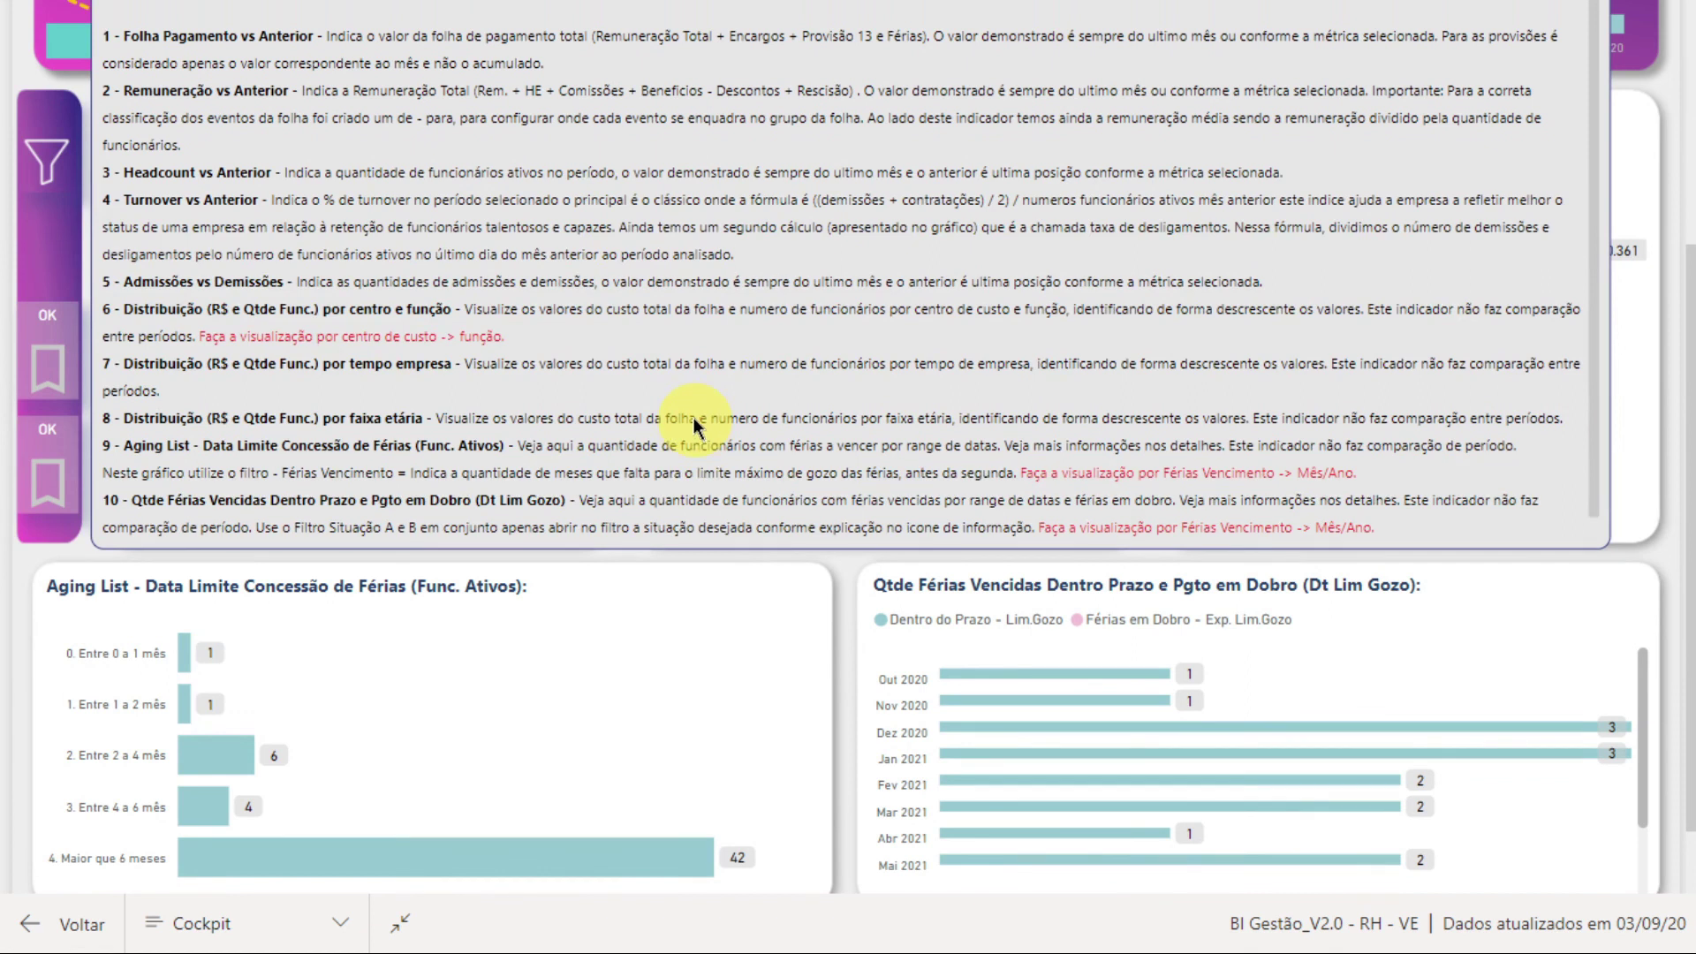
scroll(500, 305, up, 2)
scroll(500, 305, up, 3)
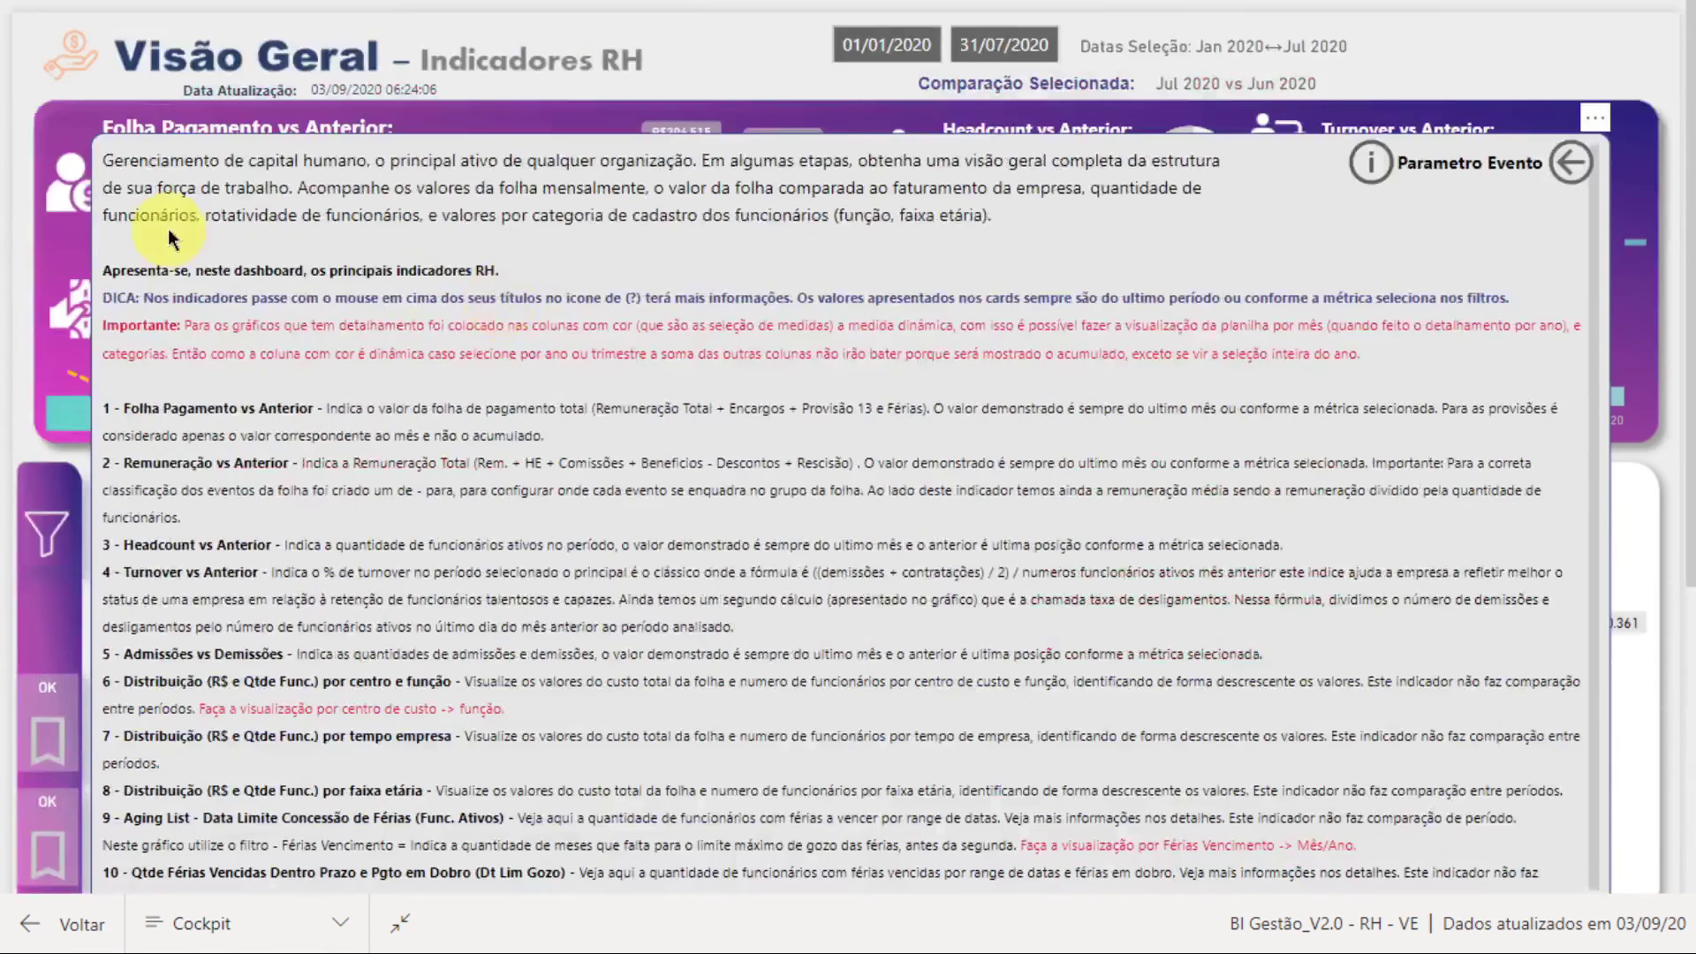
click(1574, 167)
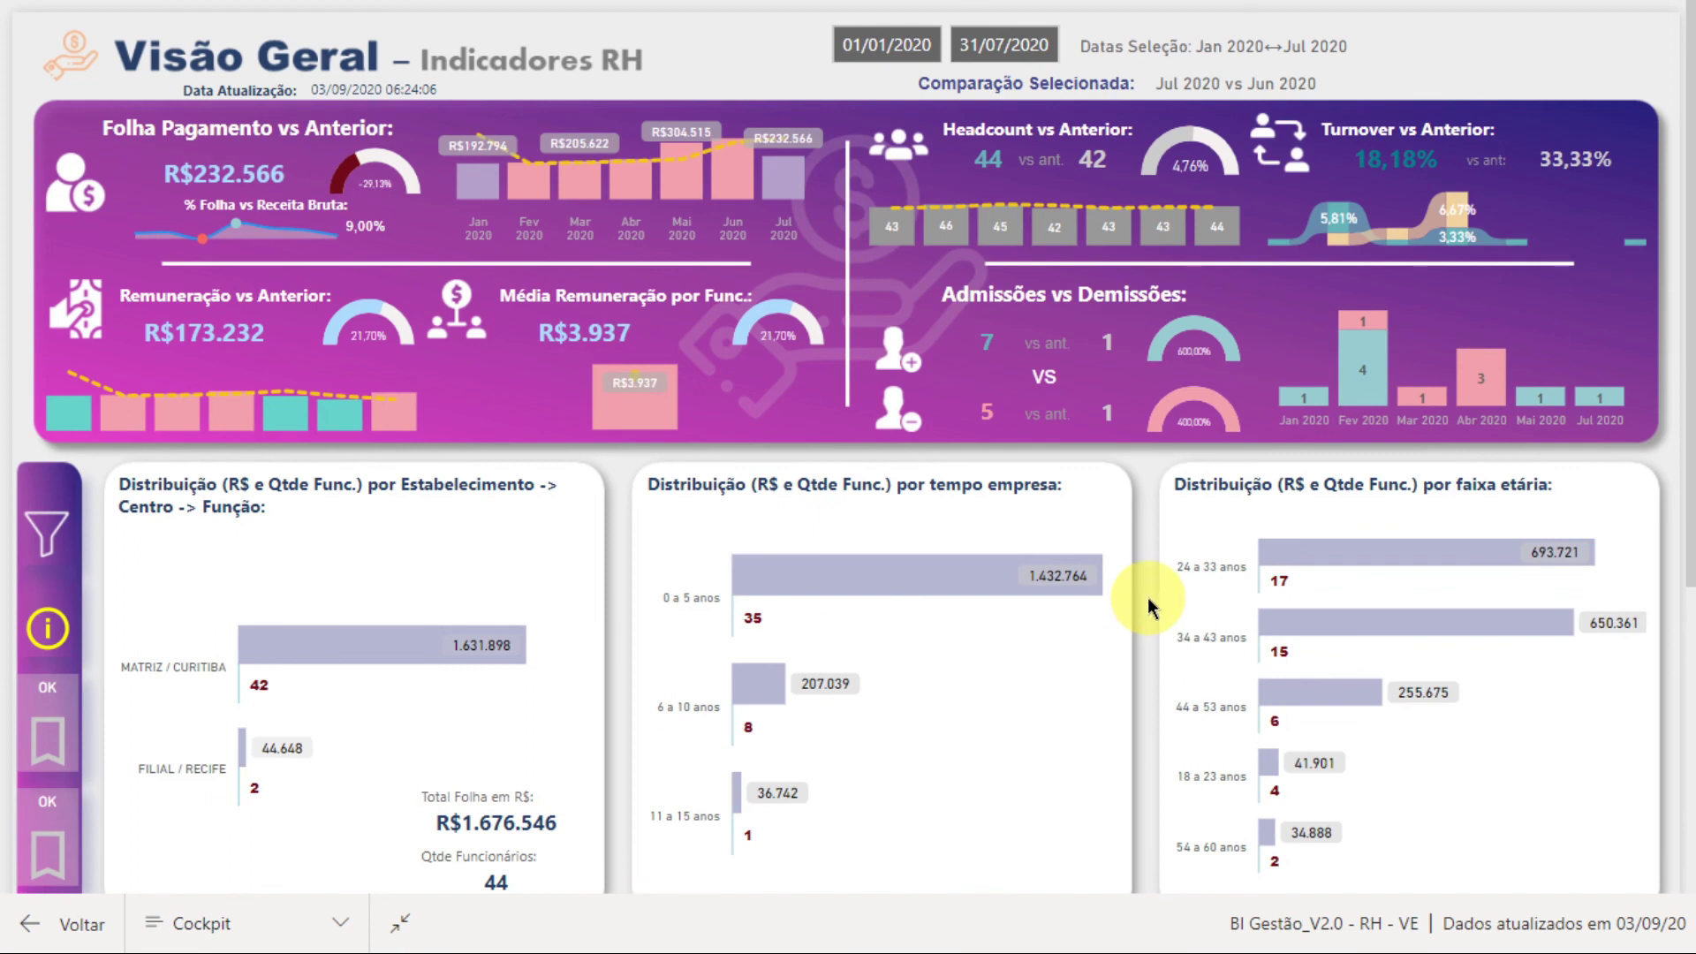
scroll(1148, 597, down, 5)
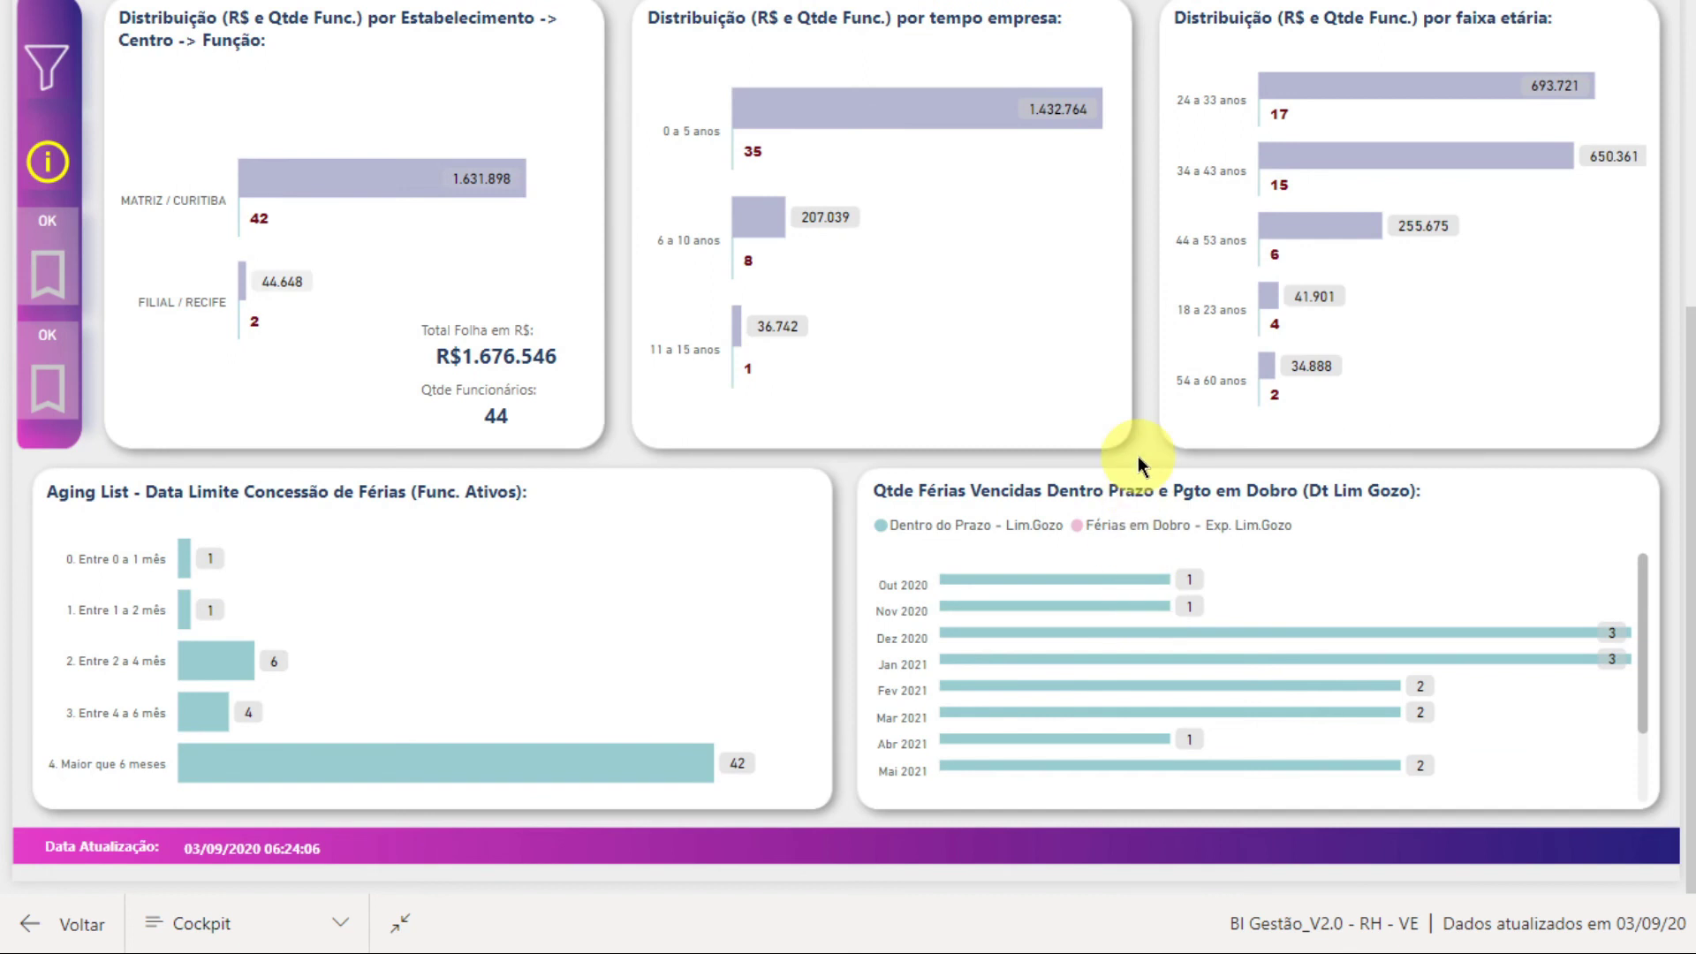
scroll(1138, 457, up, 5)
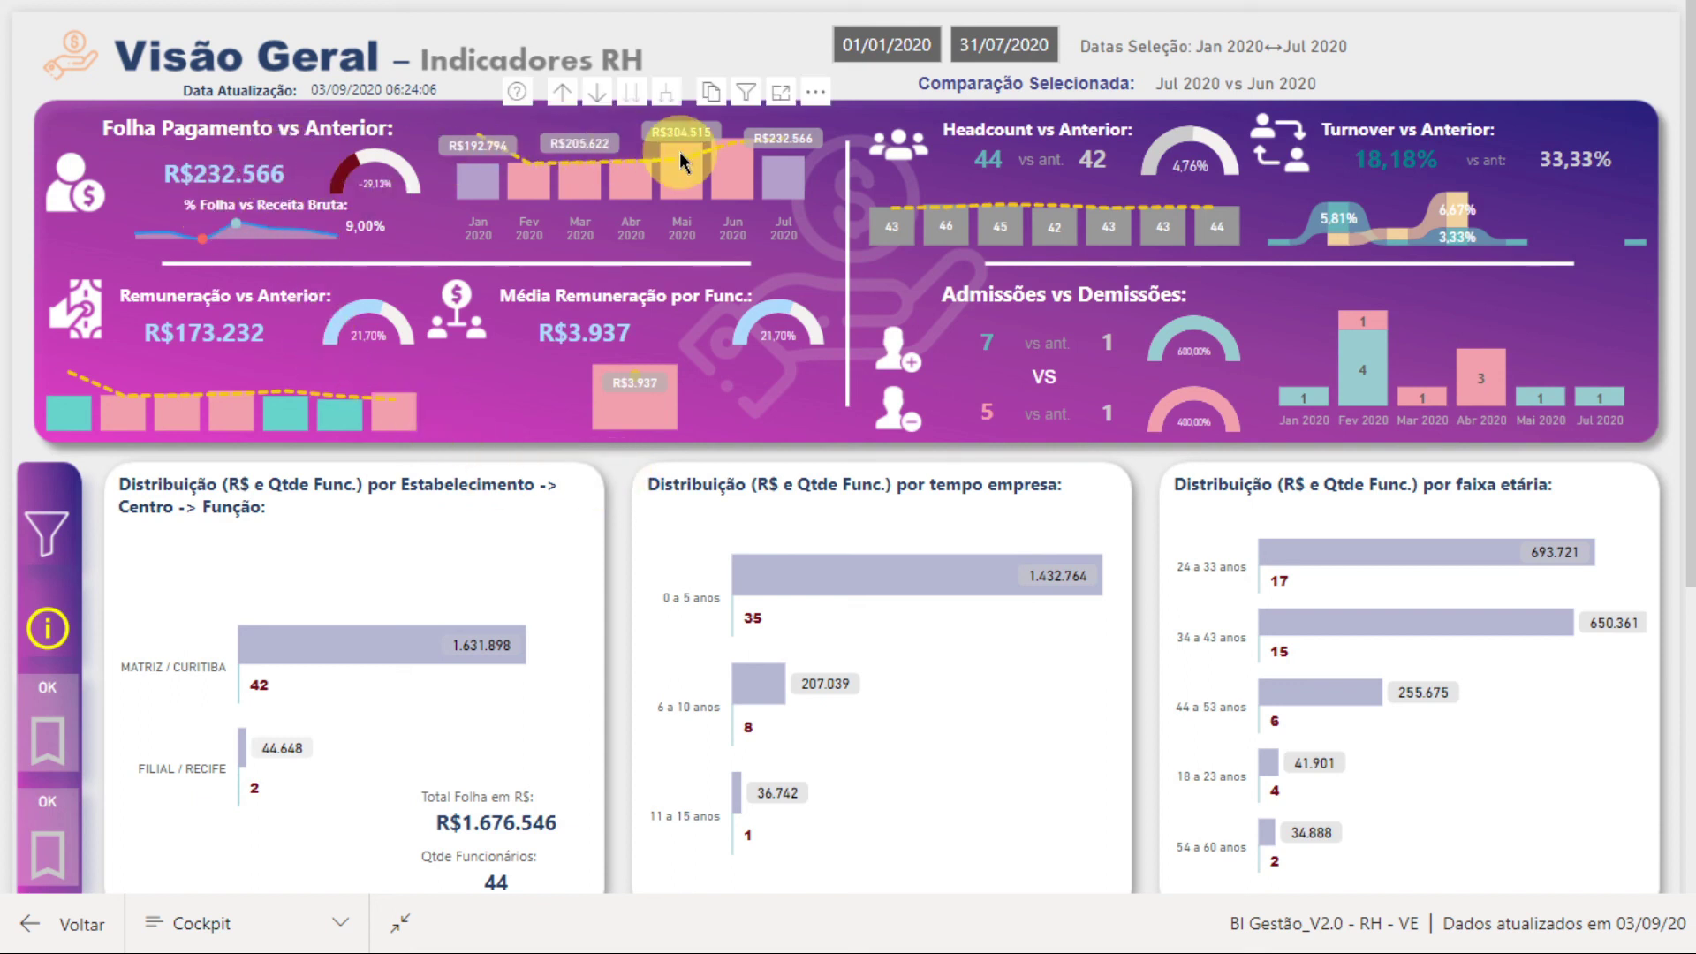
mouse_move(696, 199)
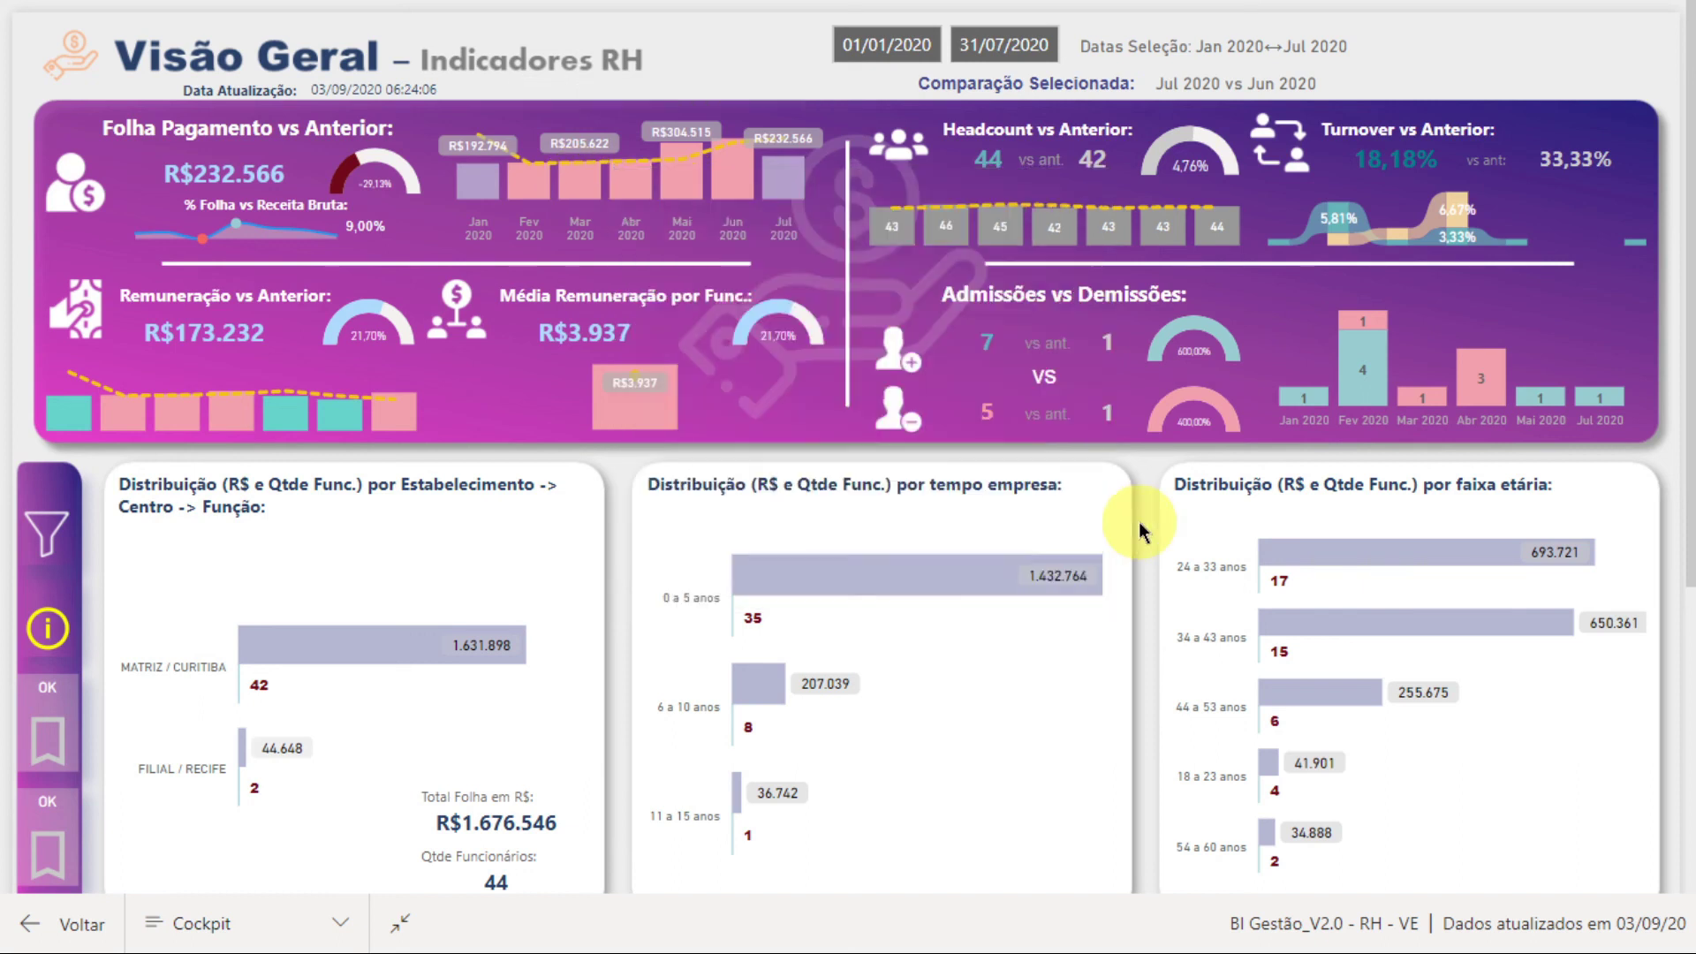
scroll(1146, 523, down, 4)
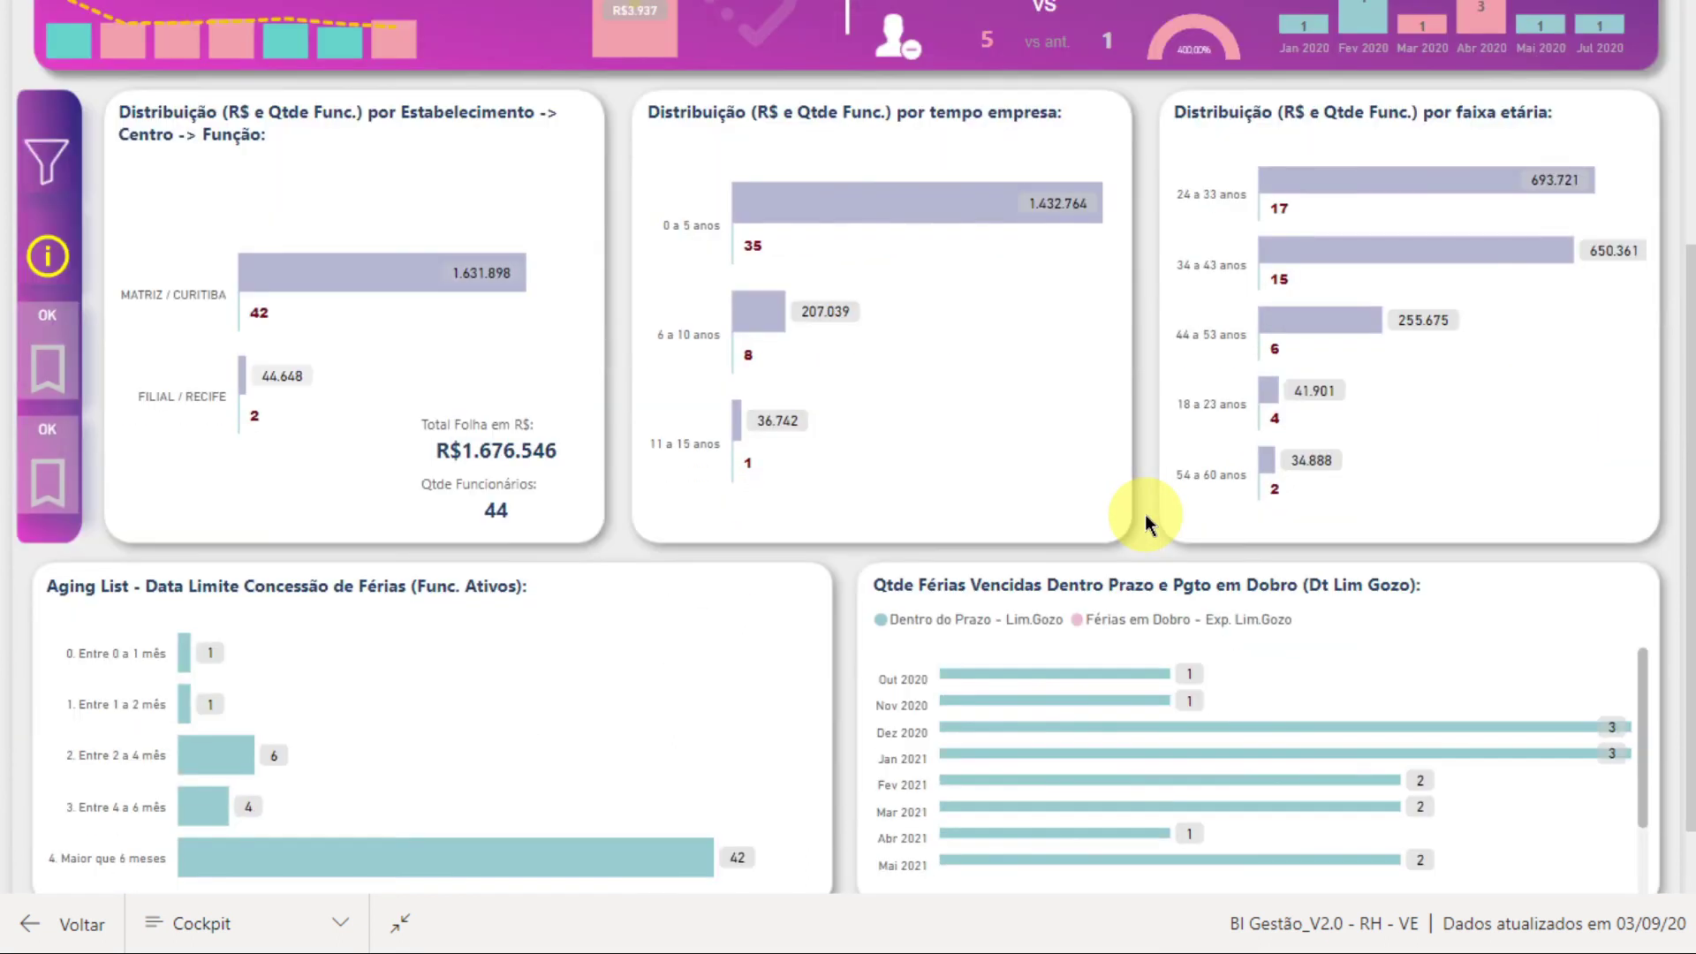
scroll(1146, 523, down, 1)
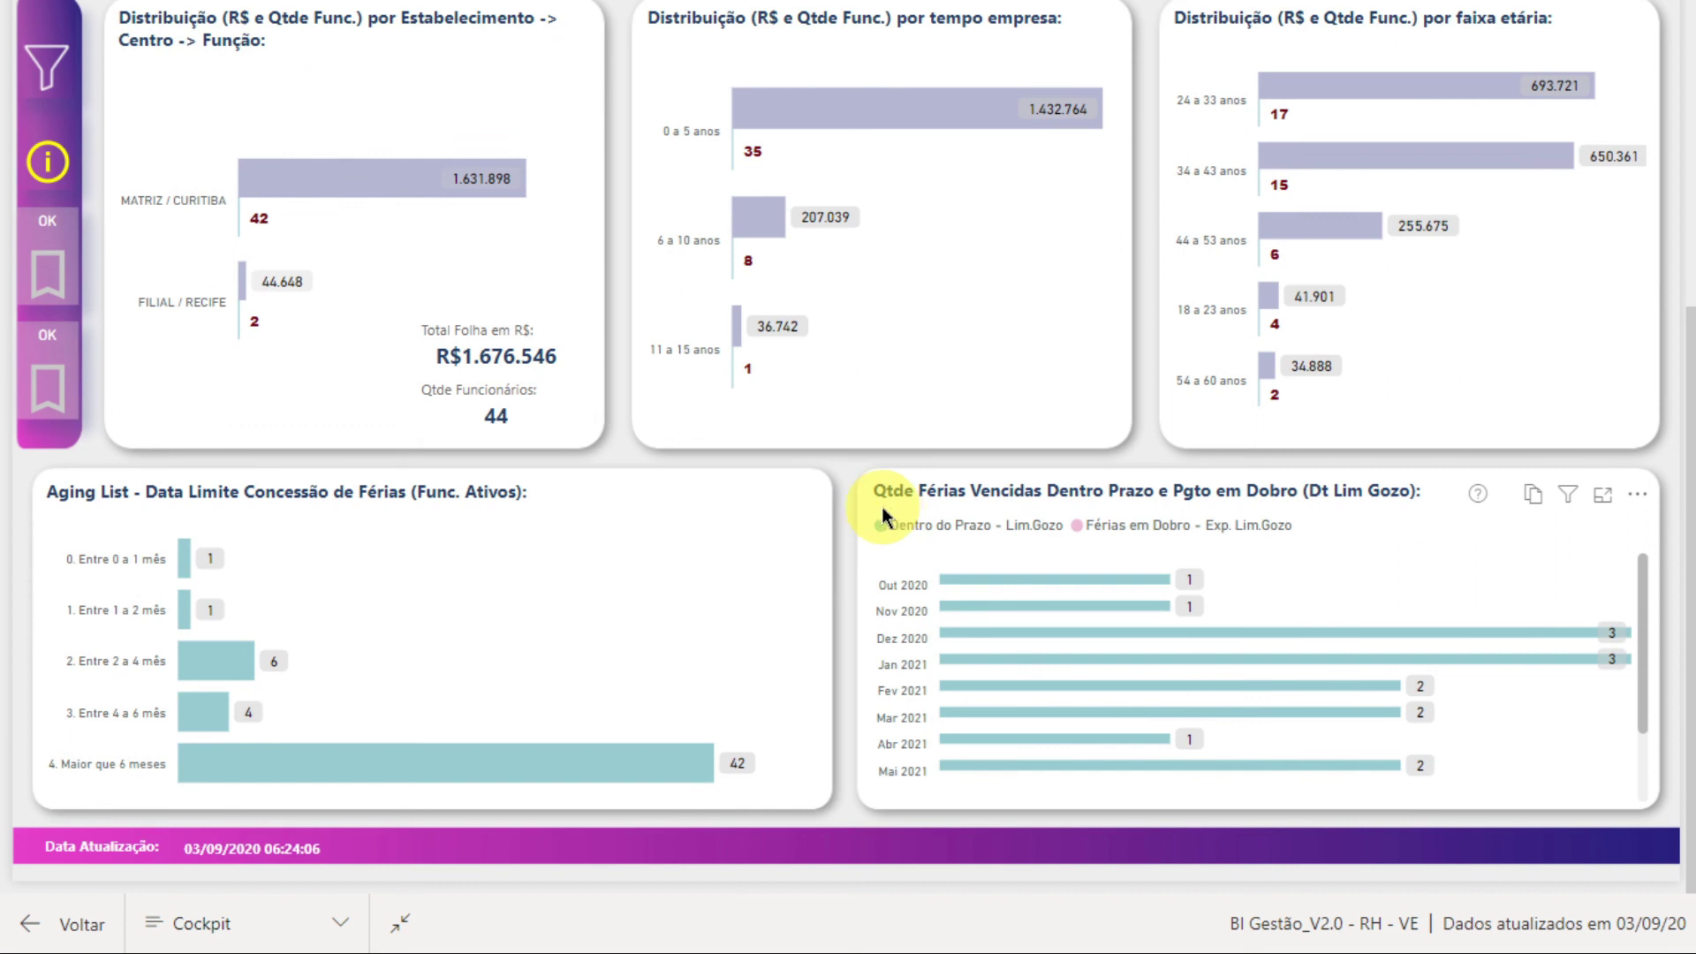
scroll(847, 521, up, 5)
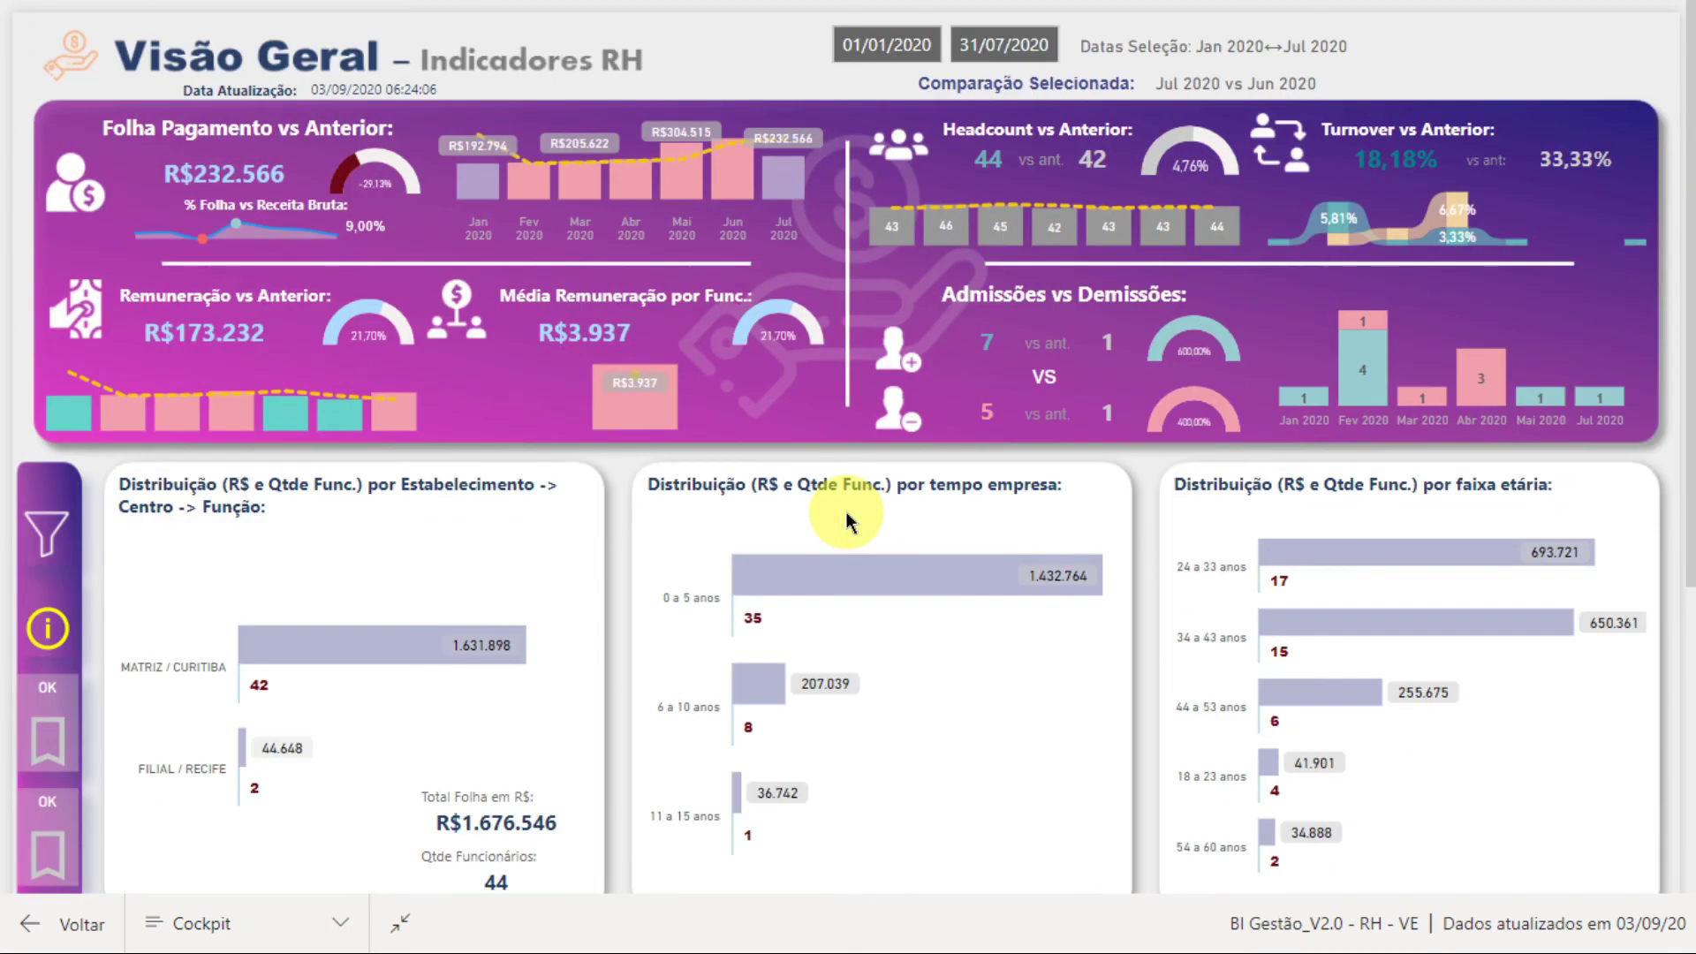